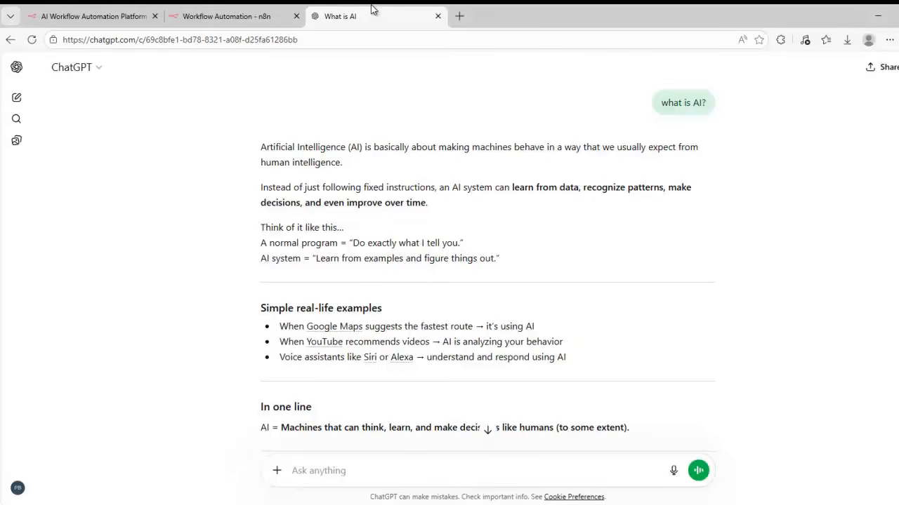
Switch to the n8n Agent1 workflow, open its chat and send the message "tell me today's date and time".
click(232, 15)
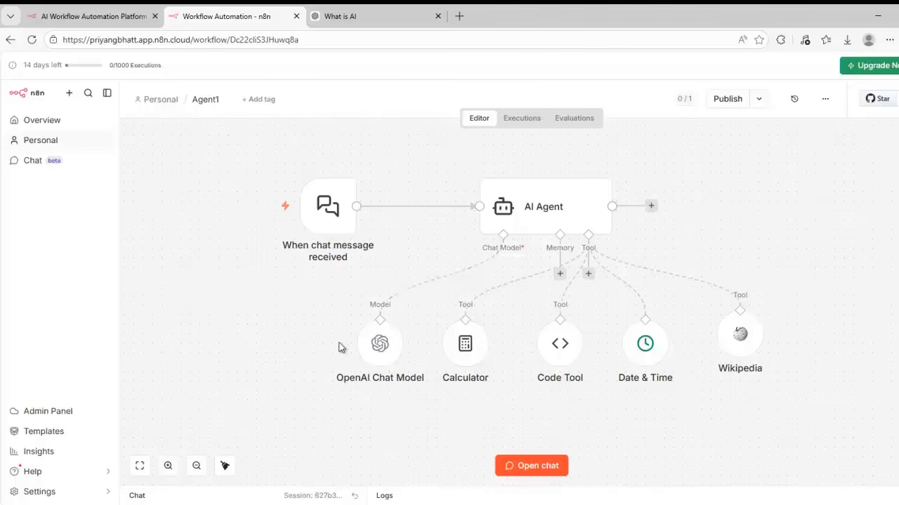
drag(424, 307, 779, 389)
click(550, 477)
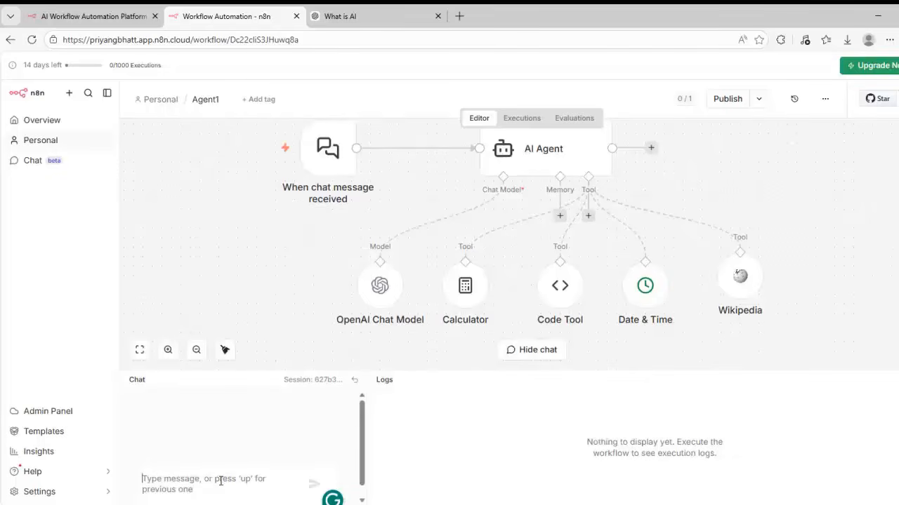
text(tell)
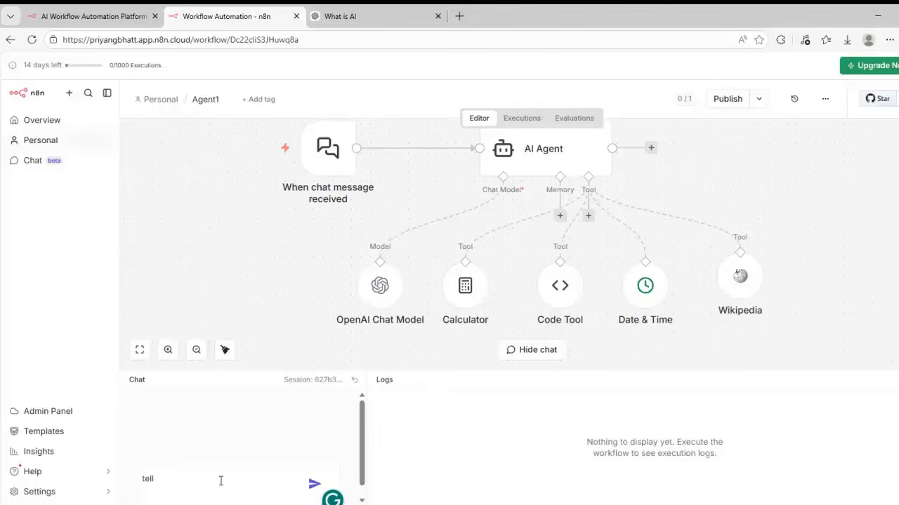
text( me today's date an)
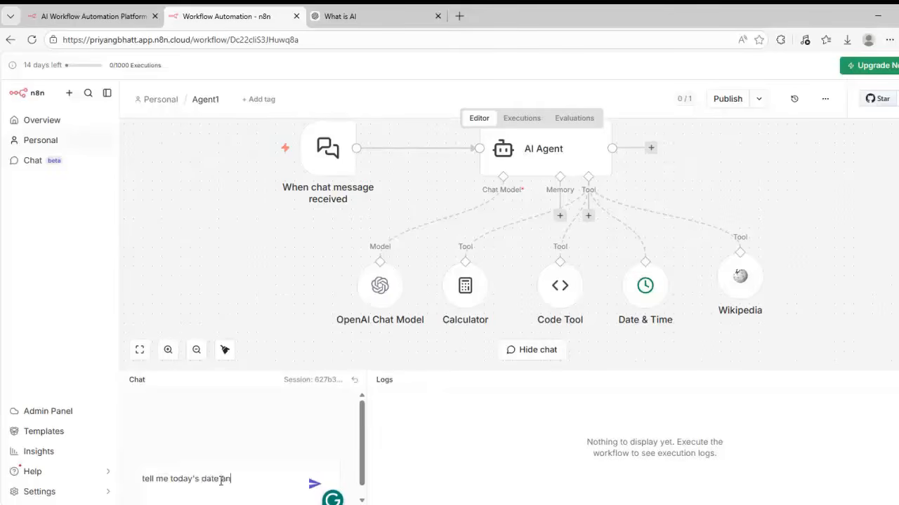
text(d time)
key(Return)
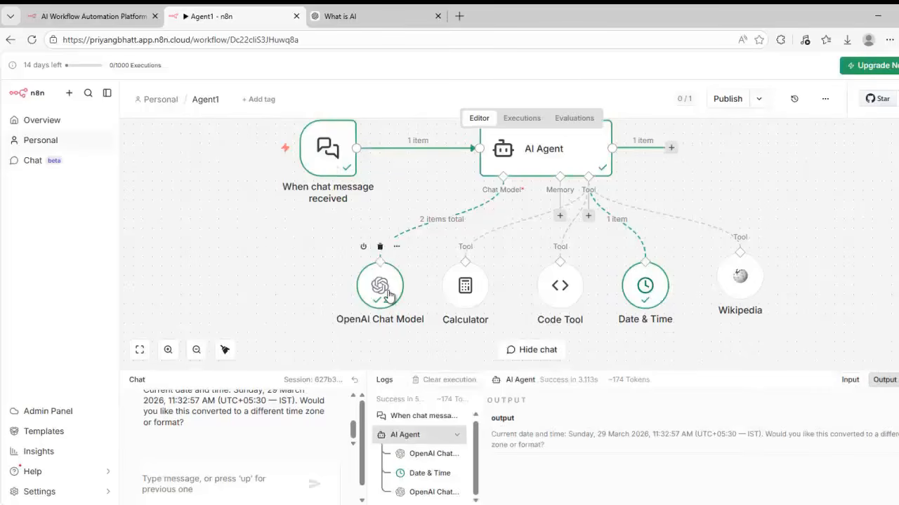
drag(427, 246, 794, 335)
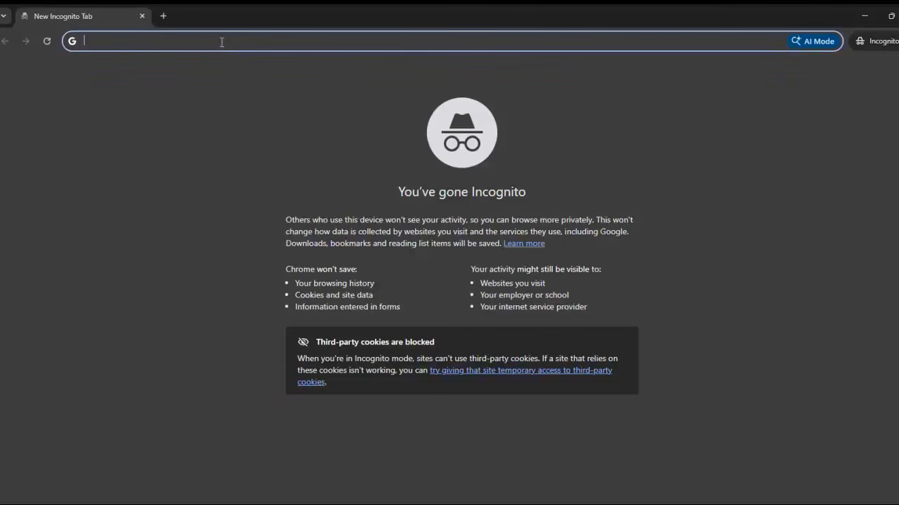
Search Google for "n8n", open the official n8n.io site and go to its account registration page.
text(n8n)
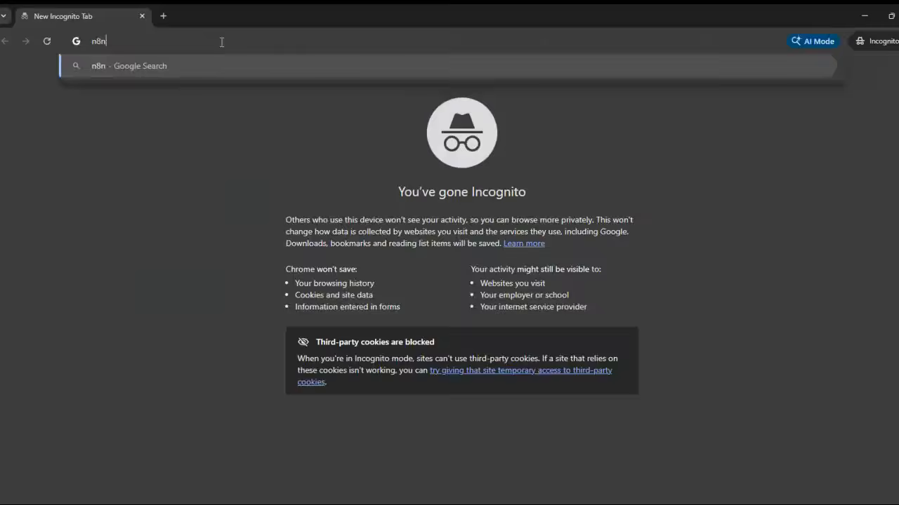
key(Return)
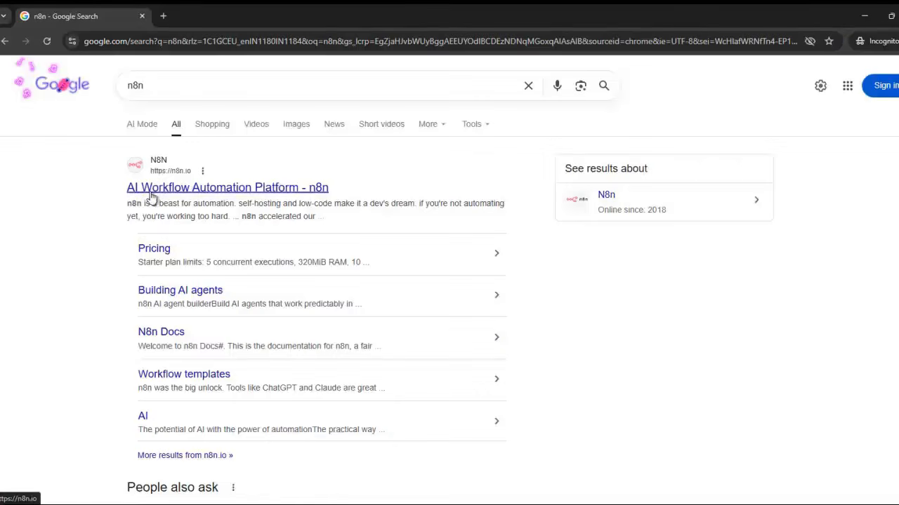
click(156, 193)
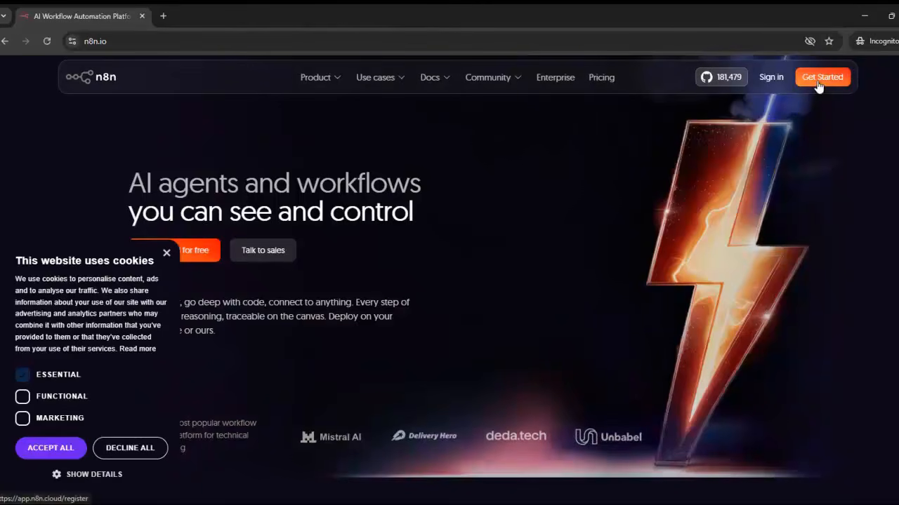
click(819, 82)
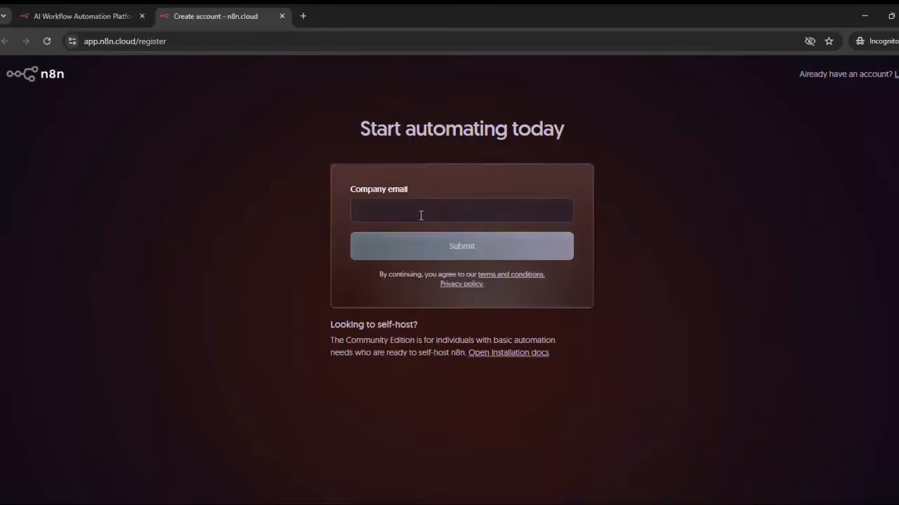
Submit the company email for registration and verify it with the emailed verification code.
click(420, 216)
key(ctrl+v)
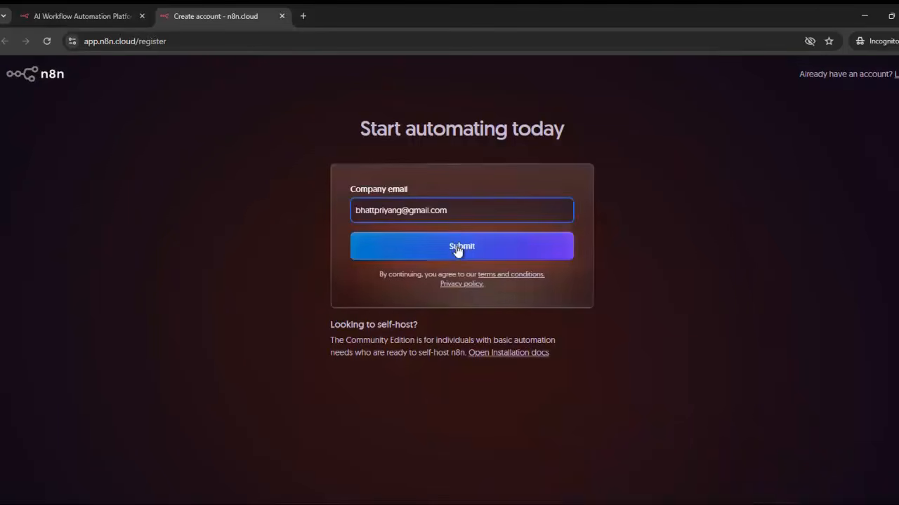
click(457, 250)
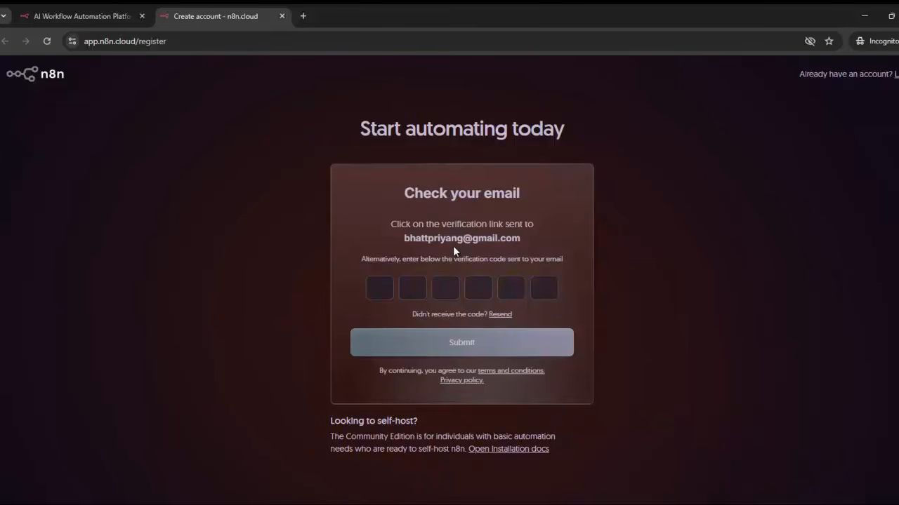
click(374, 287)
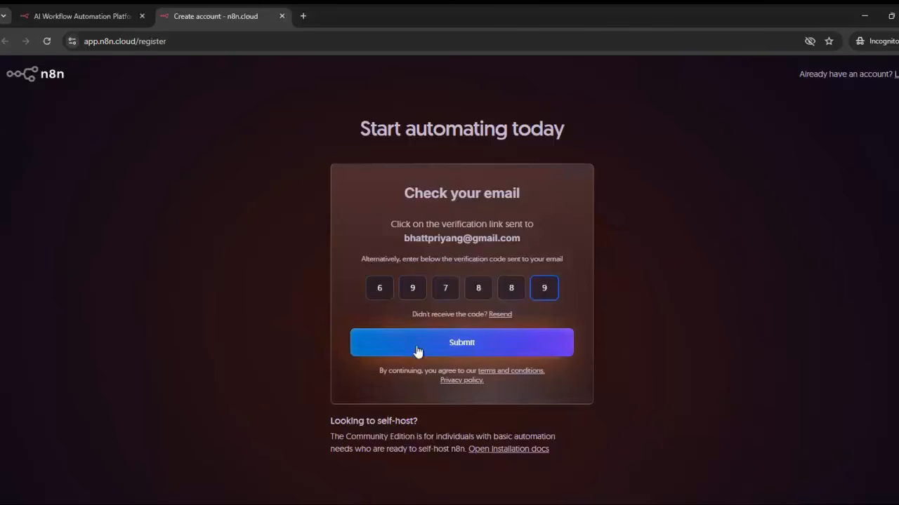
click(454, 347)
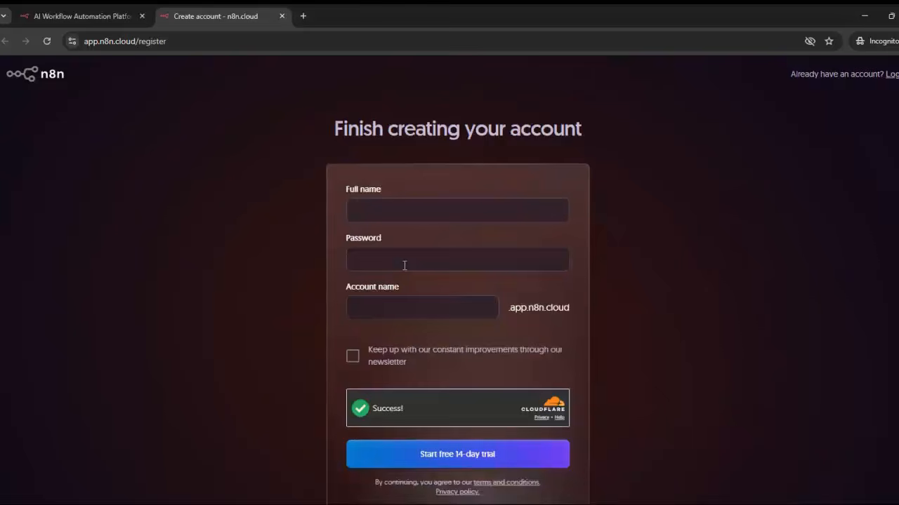
Fill in the full name and account password, set the account name to datathinkers, and start the free 14-day trial.
click(401, 217)
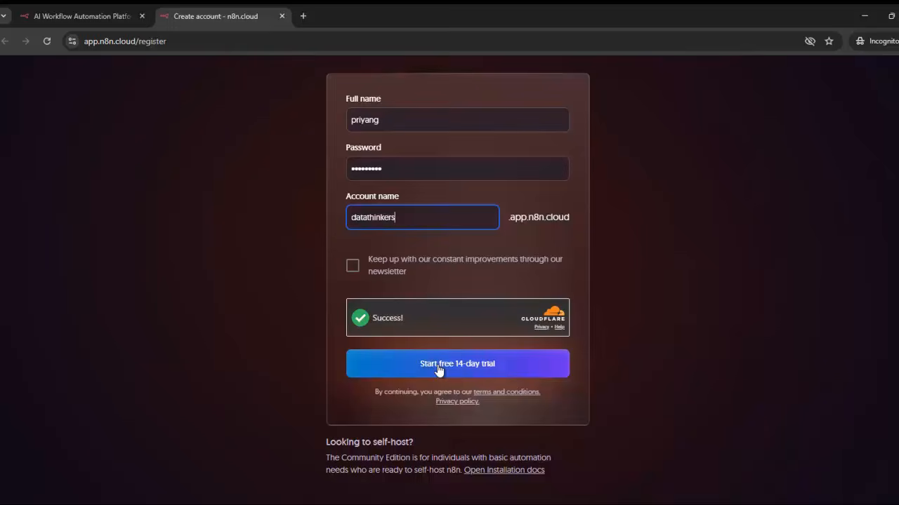
click(438, 370)
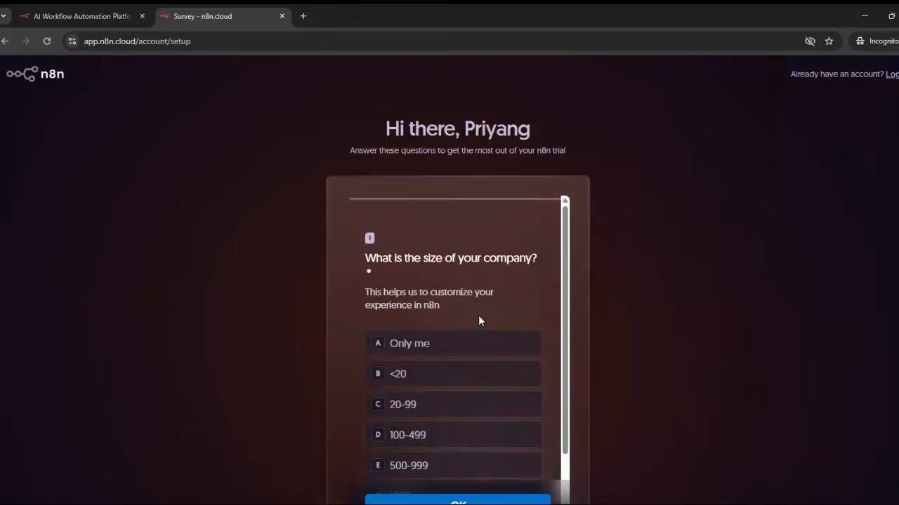
Submit the onboarding survey with company size "Only me", a team, skill "Configuring API authentication" and referral source "Google".
click(418, 349)
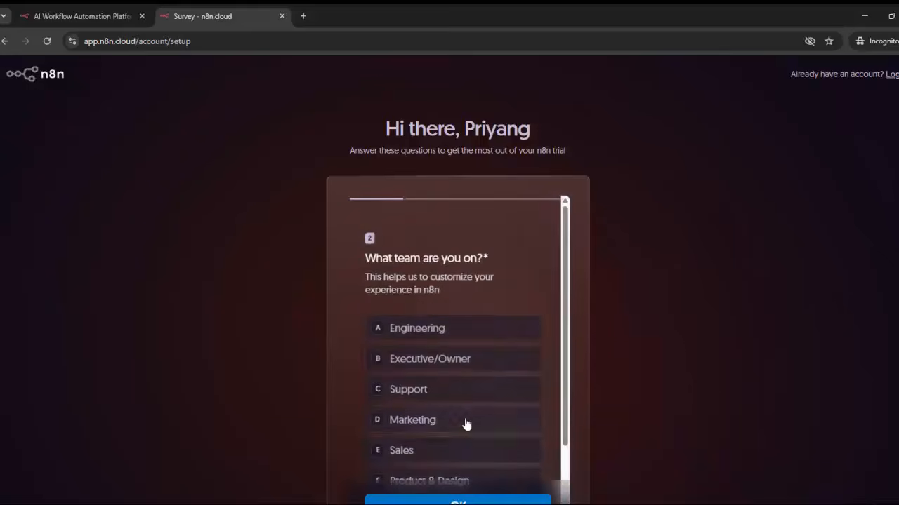
click(447, 341)
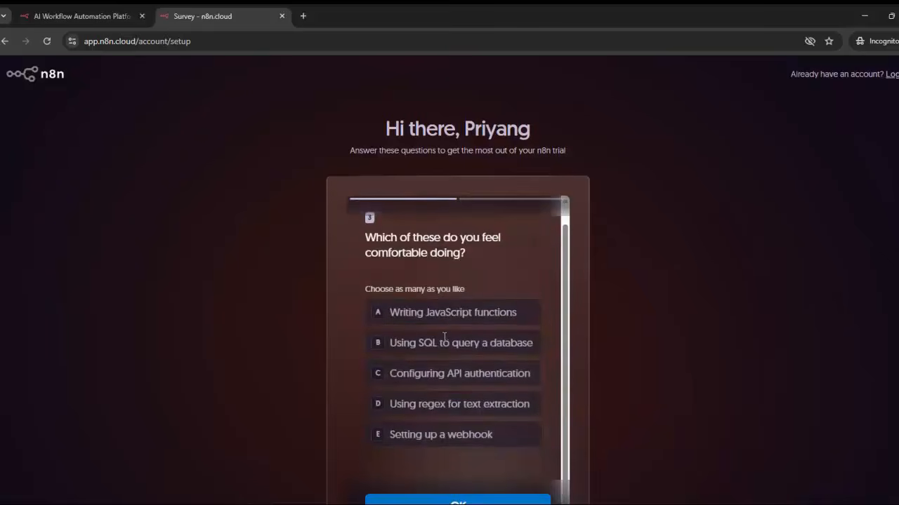
click(433, 386)
scroll(435, 393, down, 1)
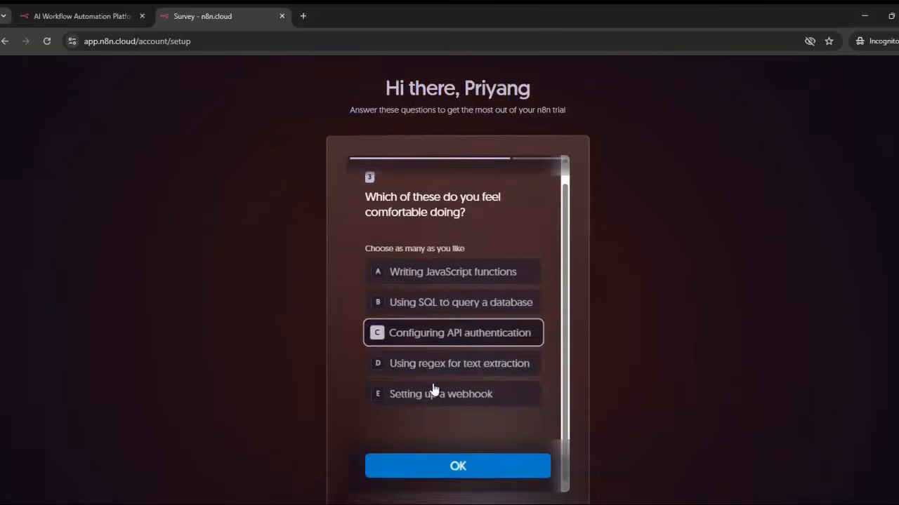
click(455, 436)
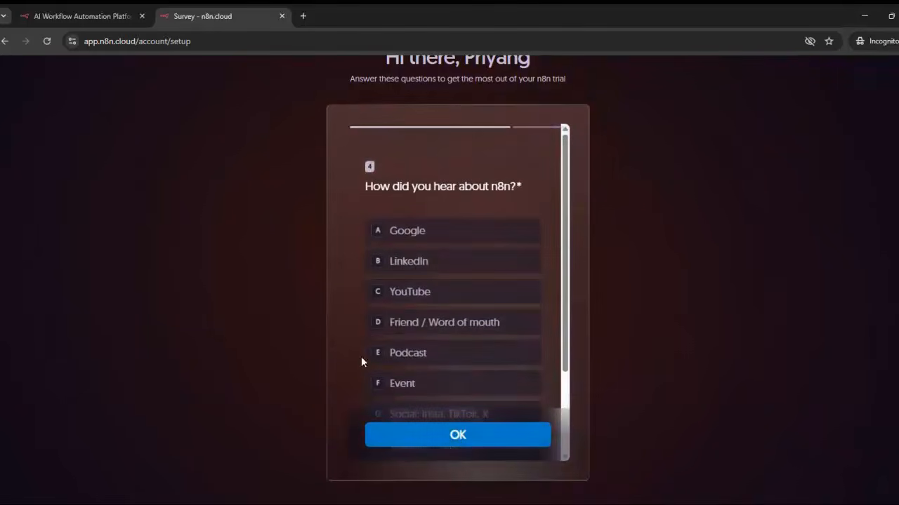
click(413, 235)
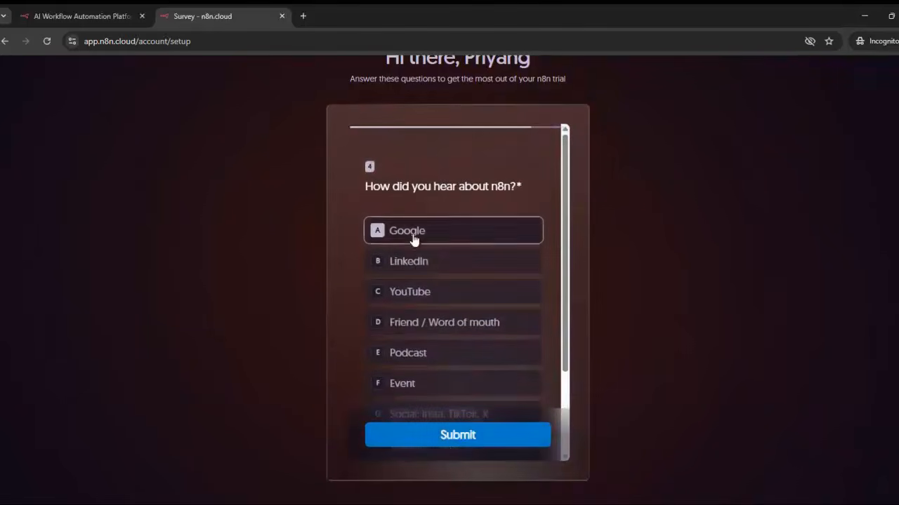
click(457, 436)
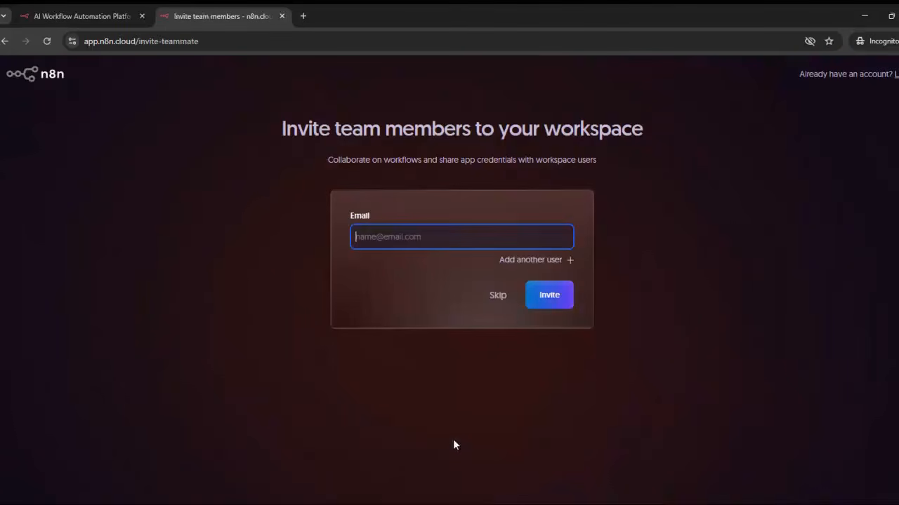
Skip the team member invitation and create a new workflow under Personal in the new workspace.
click(497, 296)
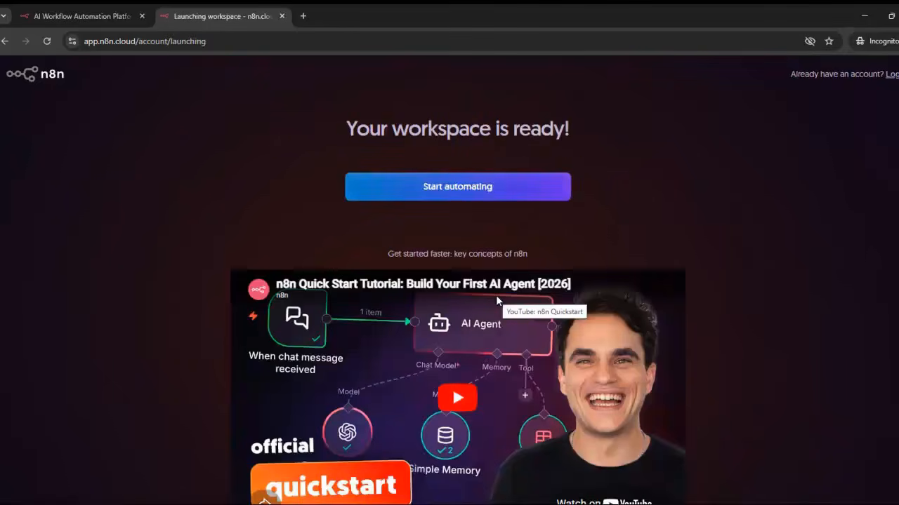
scroll(496, 298, down, 1)
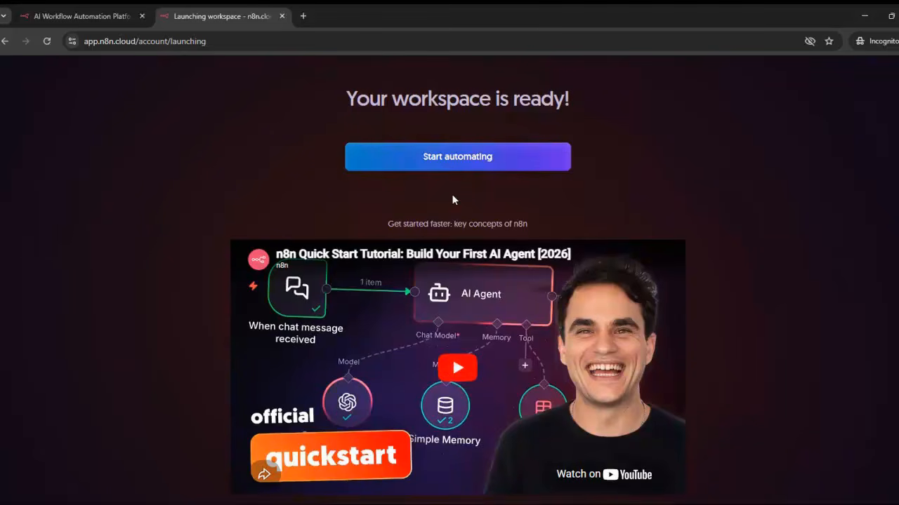
click(454, 168)
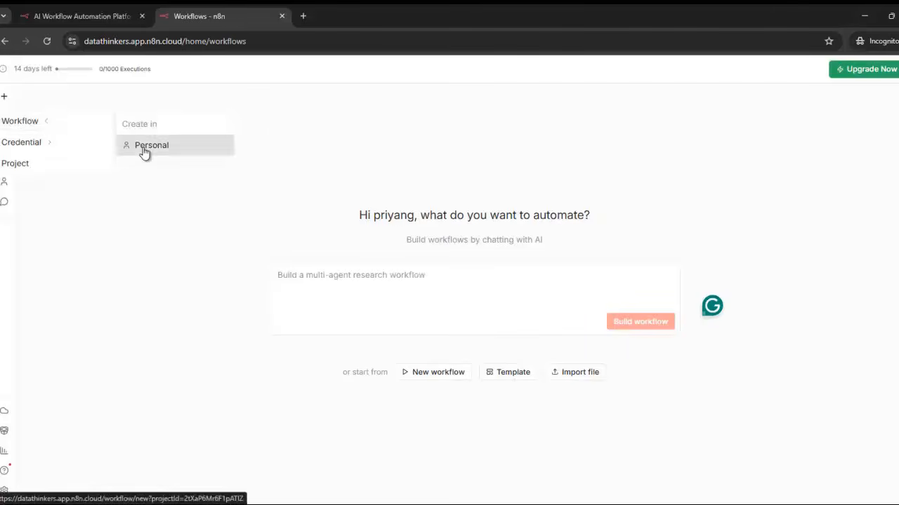
click(144, 149)
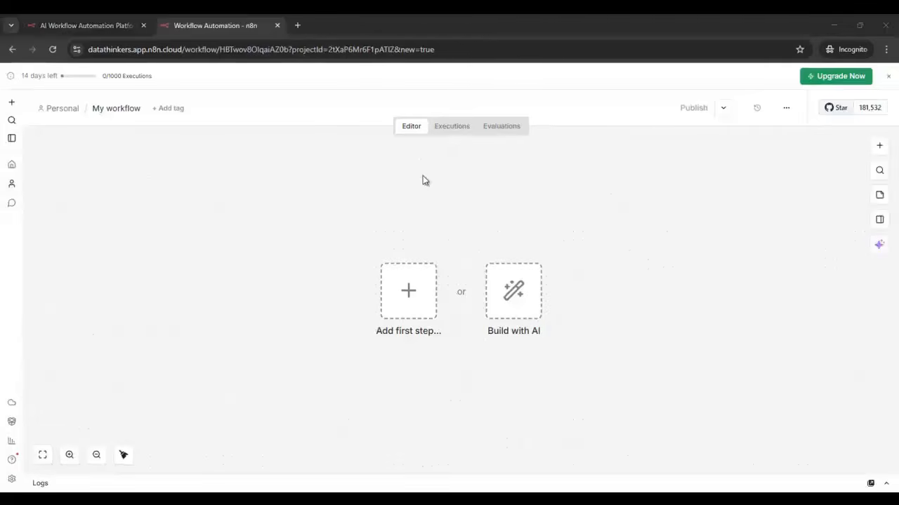
Search for "open ai api" in a new browser tab and go from OpenAI's API page to the API Platform login.
key(ctrl+t)
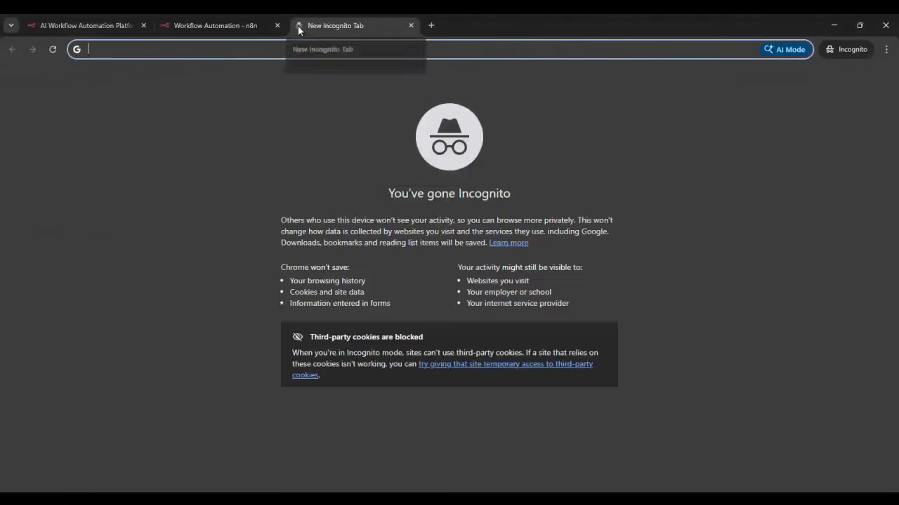
text(op)
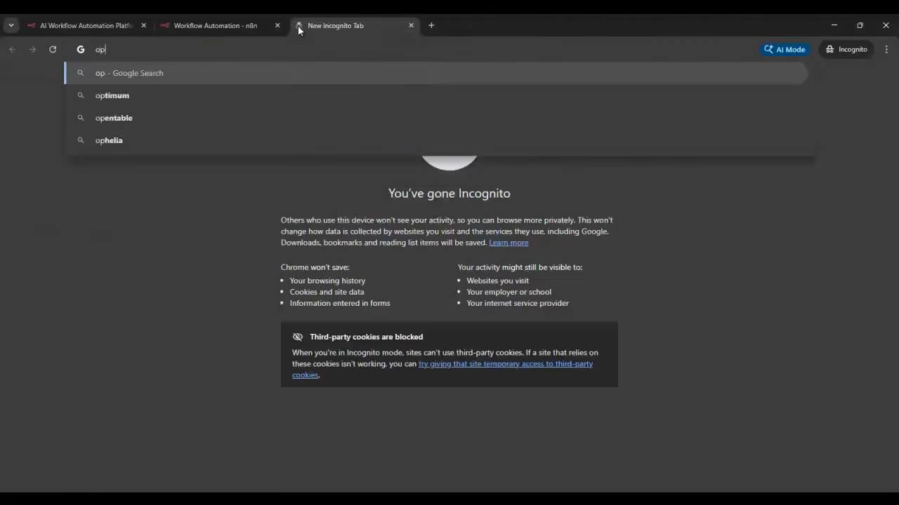
text(en ai api)
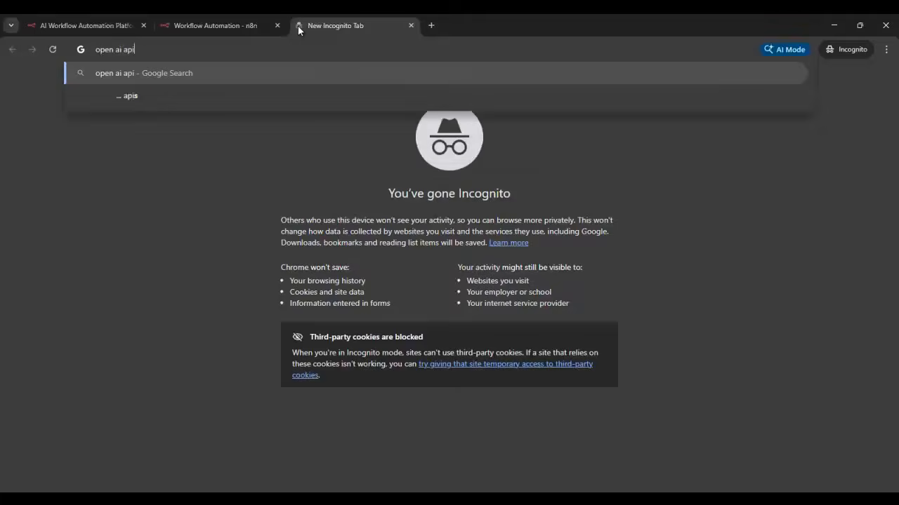
key(Return)
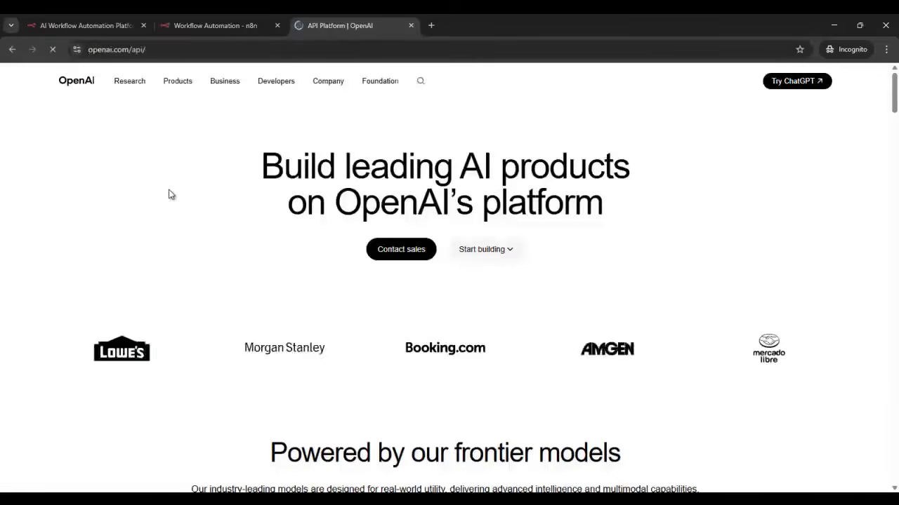
click(483, 251)
click(487, 284)
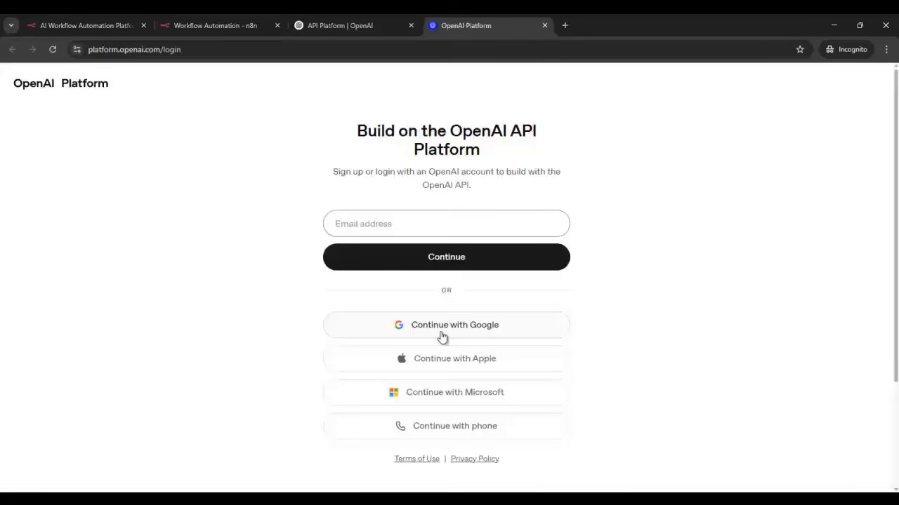
Sign in to the OpenAI Platform with Google, entering the account's e-mail and password.
click(442, 337)
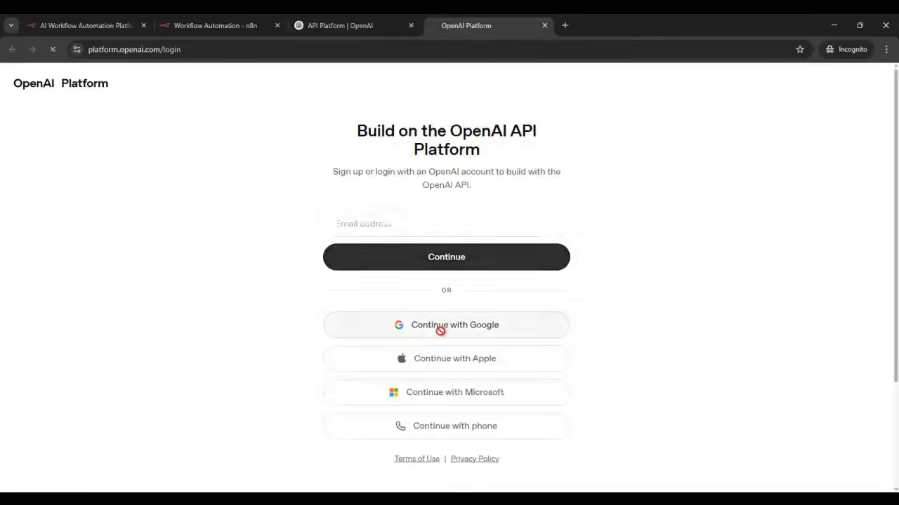
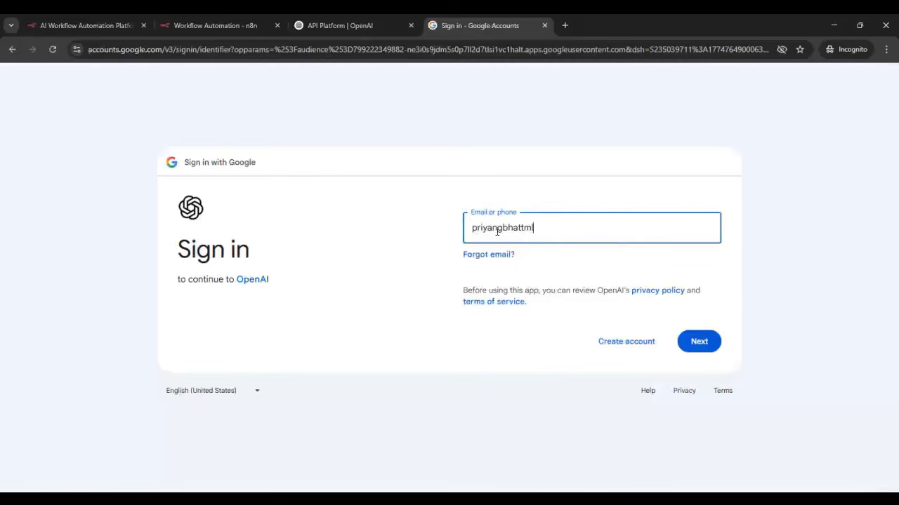
key(Return)
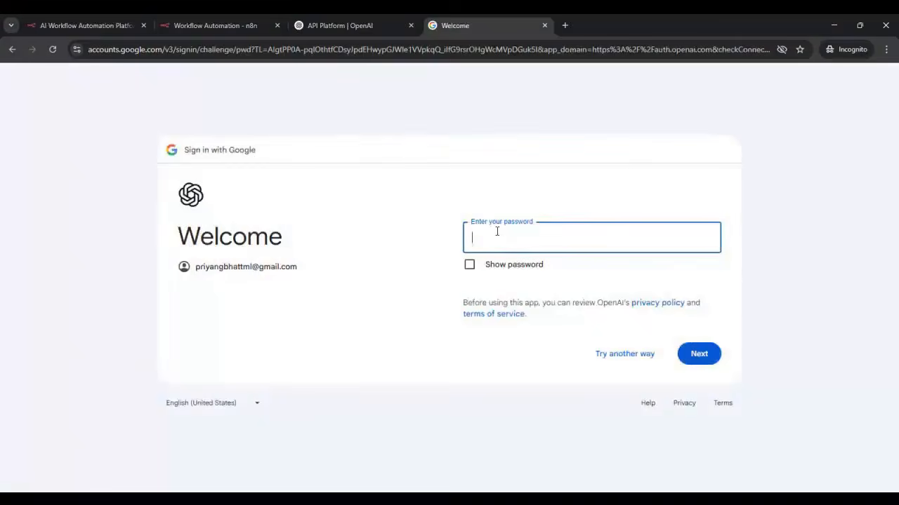
text(••••••••)
key(Return)
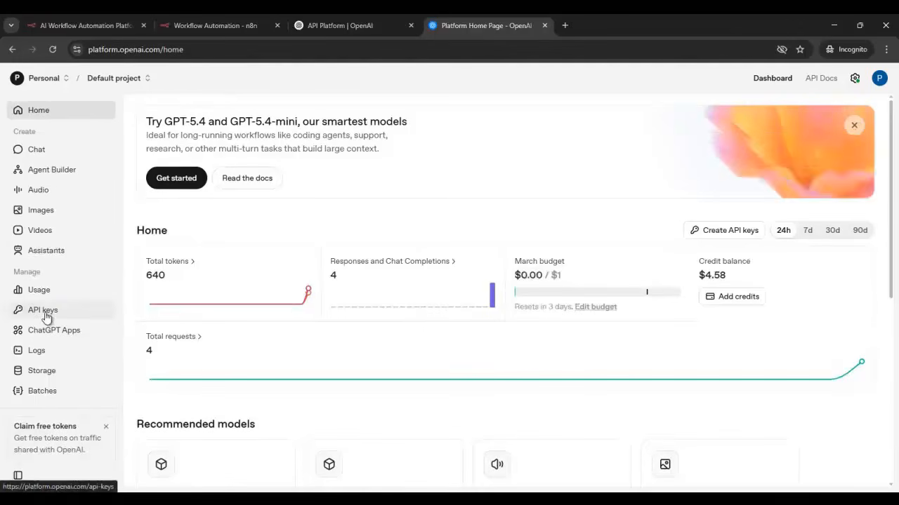
Open the default project's API keys page and examine the secret key entry of the "test" key.
click(43, 311)
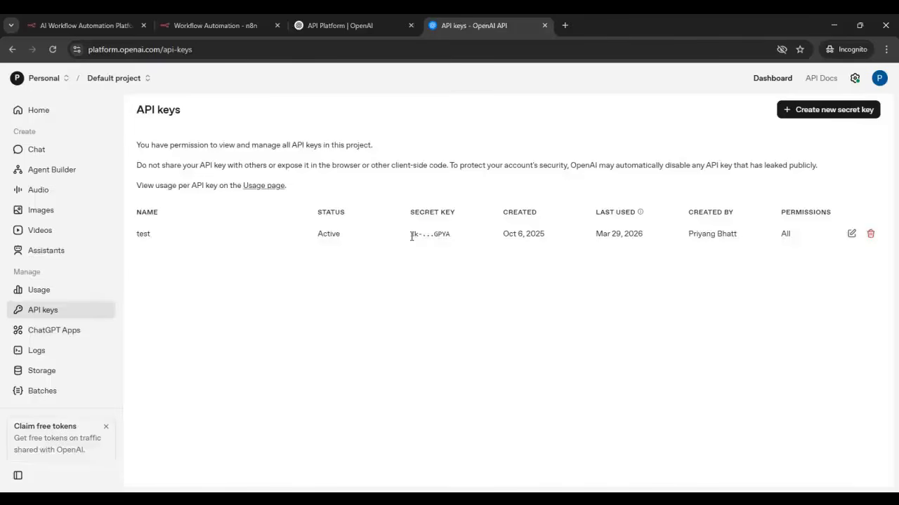
drag(411, 237, 453, 238)
click(425, 272)
Switch back to n8n and start a new credential under Personal for the OpenAi service.
click(232, 25)
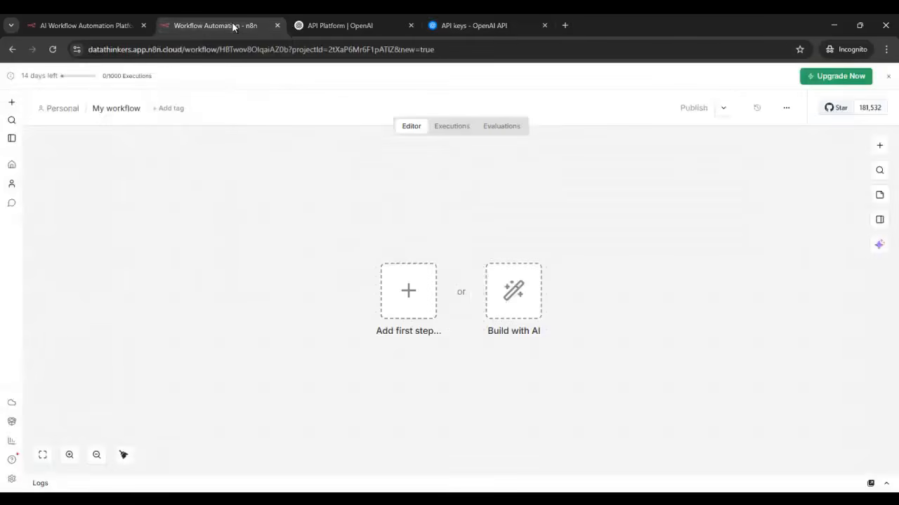
click(11, 104)
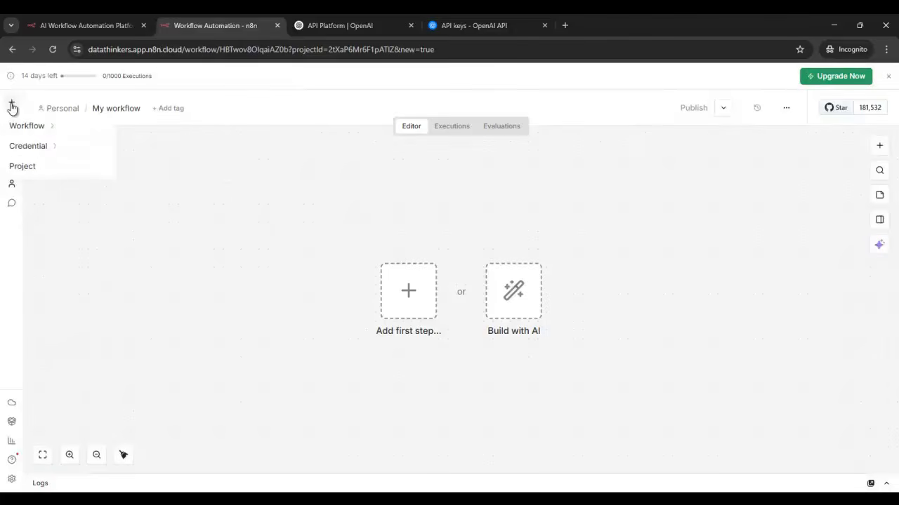
mouse_move(29, 152)
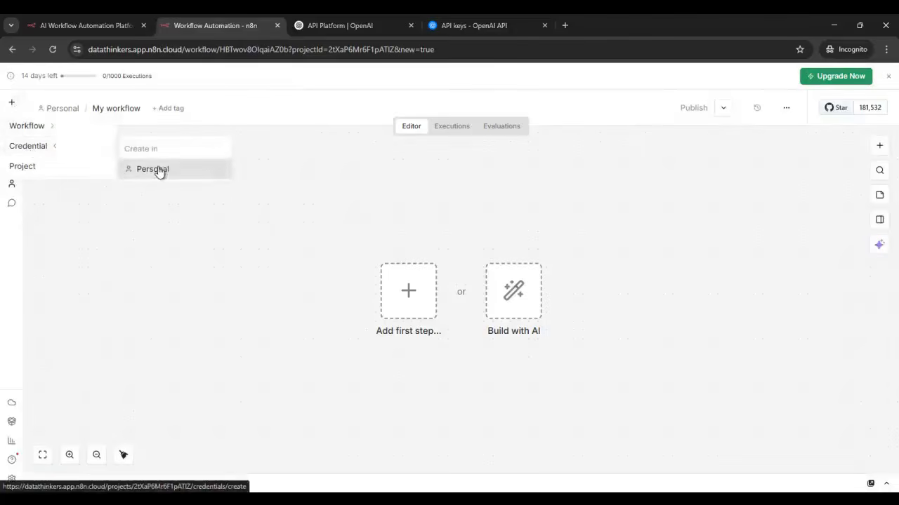
click(158, 170)
text(o)
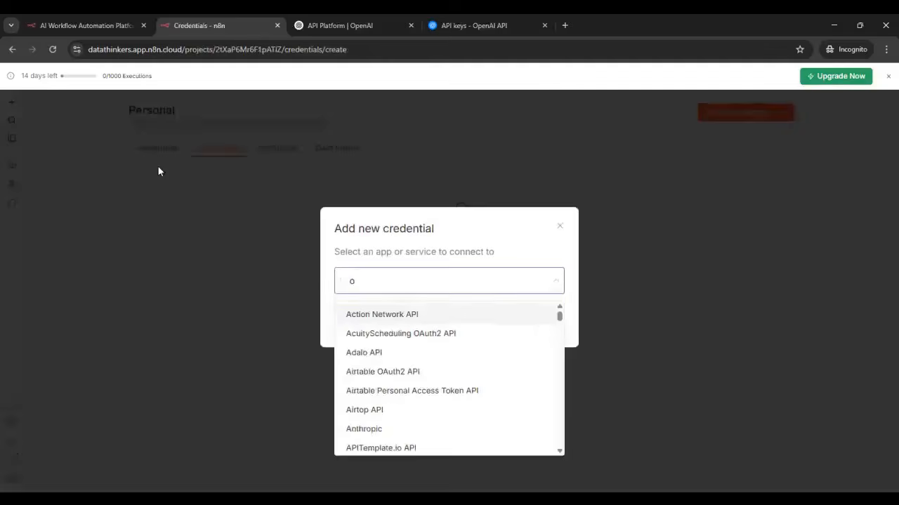
text(pe)
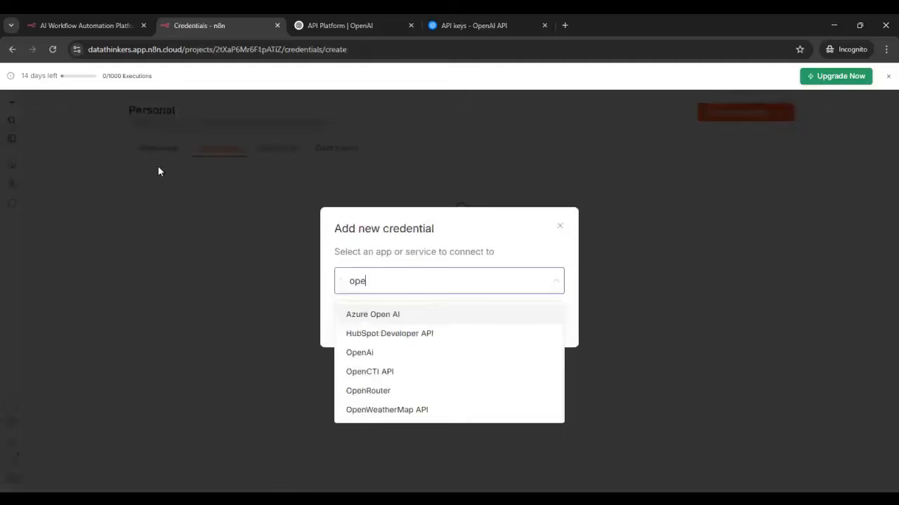
click(359, 352)
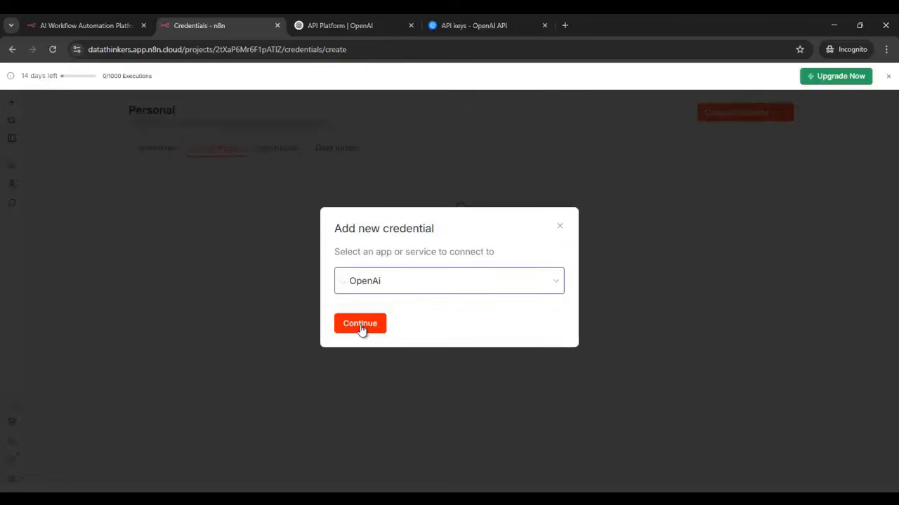
click(360, 325)
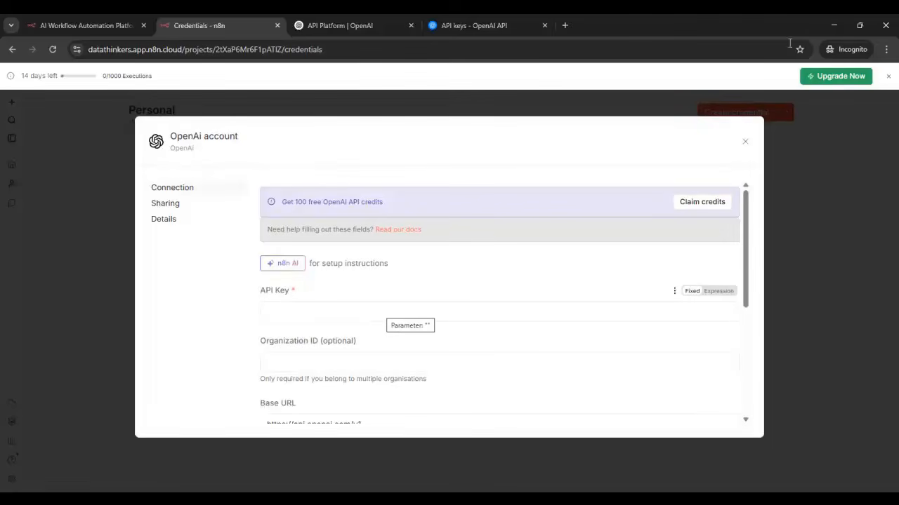
Paste the OpenAI API key into the OpenAi account credential, save it and close the credential dialog.
click(337, 313)
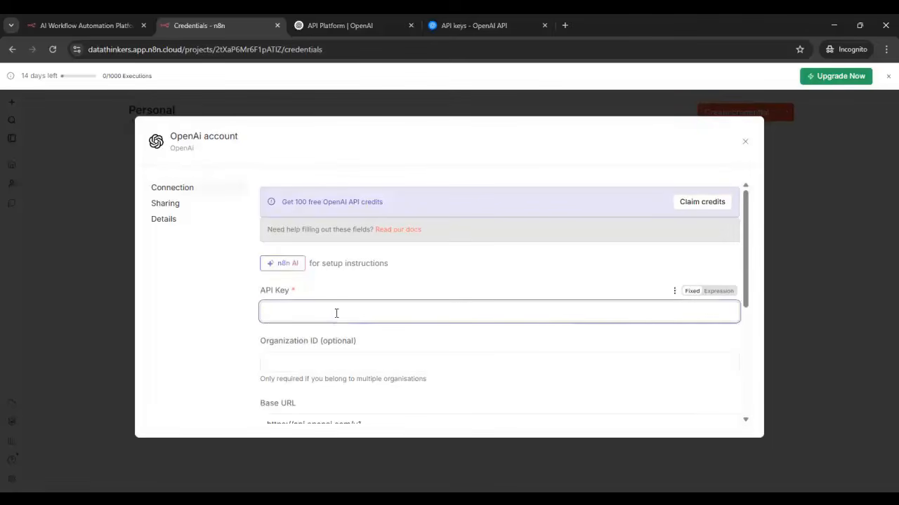
key(ctrl+v)
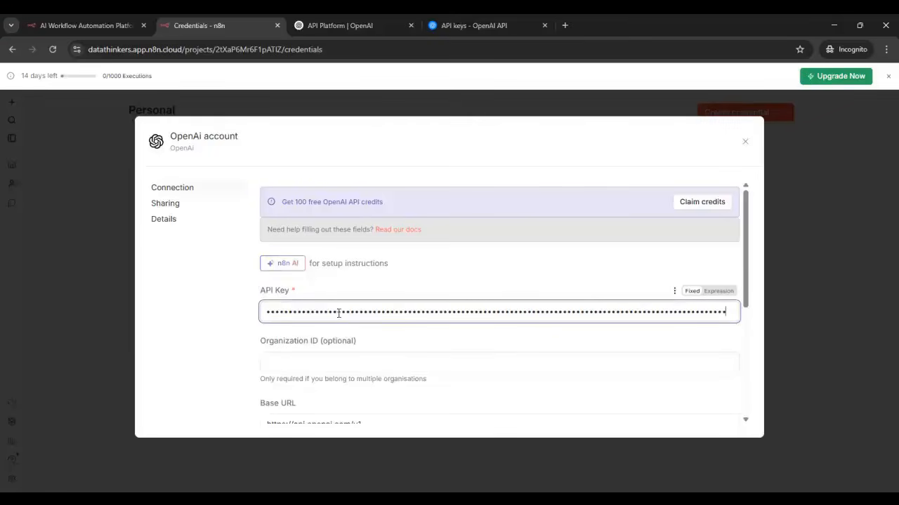
scroll(338, 313, down, 3)
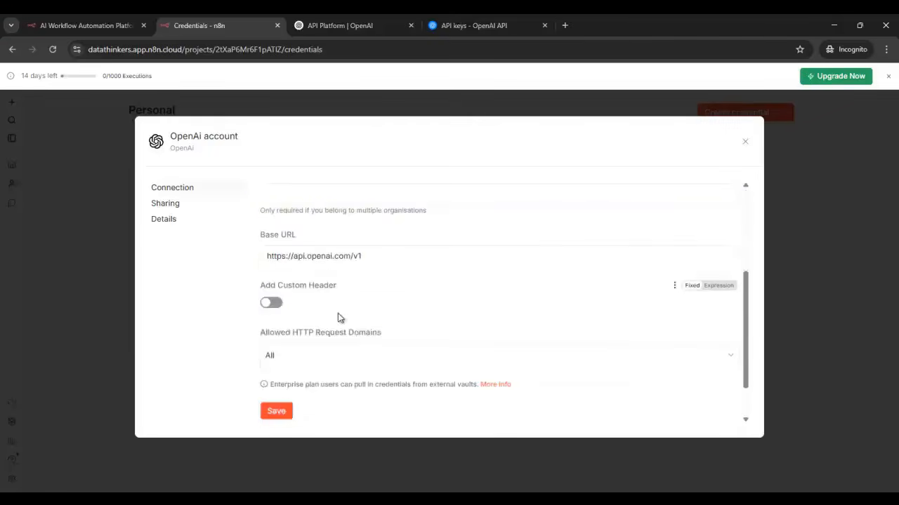
click(277, 412)
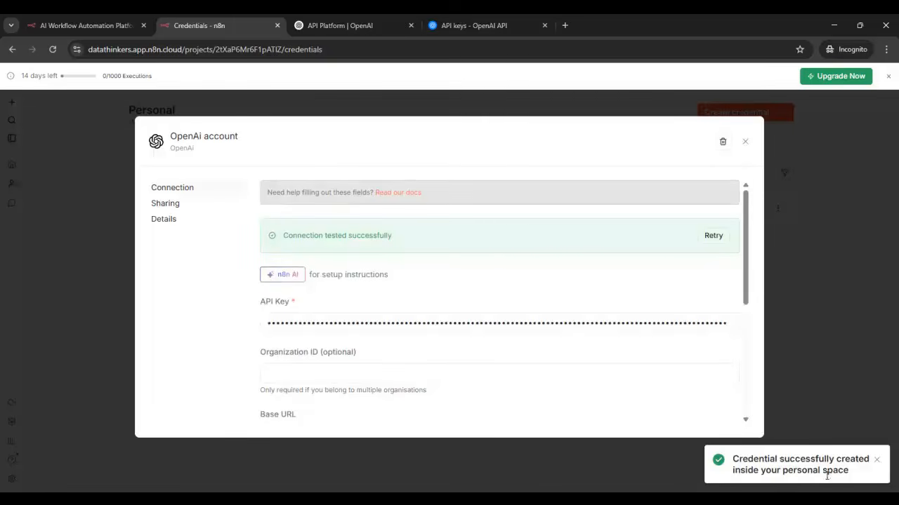
scroll(560, 307, down, 5)
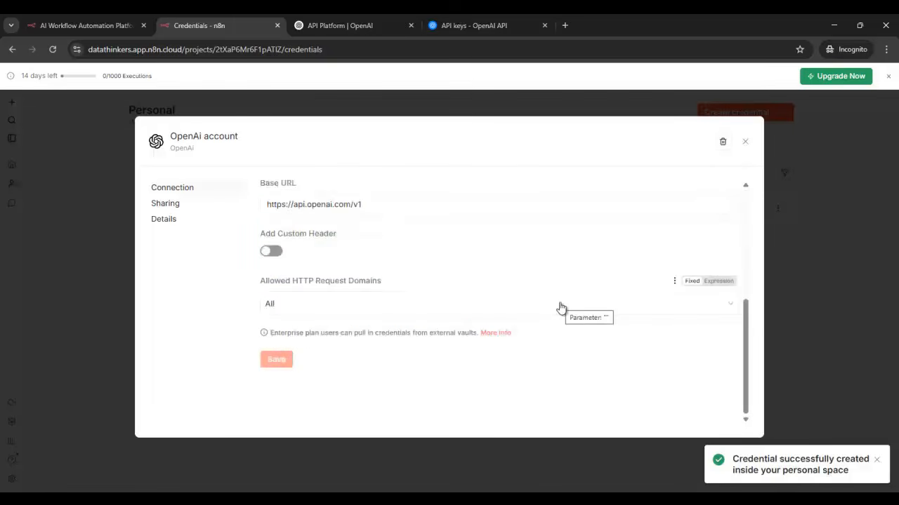
key(Escape)
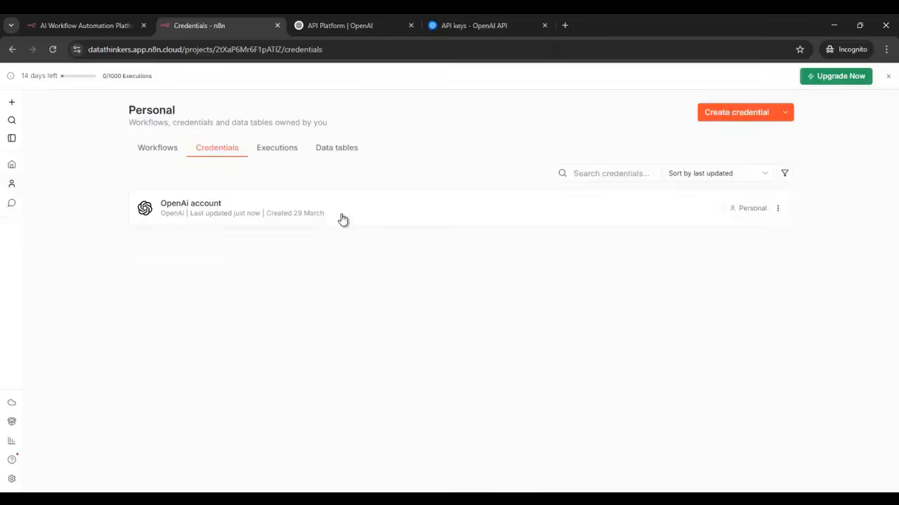
Search for "pinecone" in a new browser tab, open the Pinecone website and log in with Google.
click(564, 27)
text(pinecone)
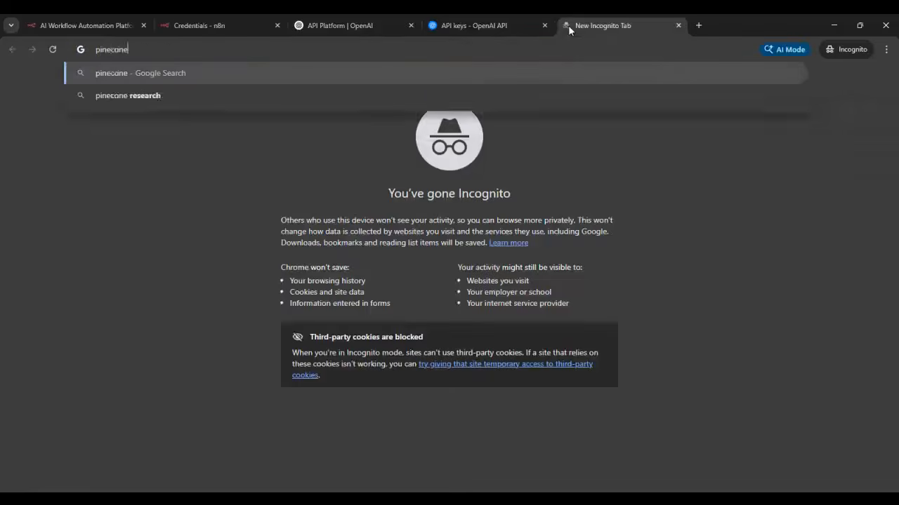
key(Return)
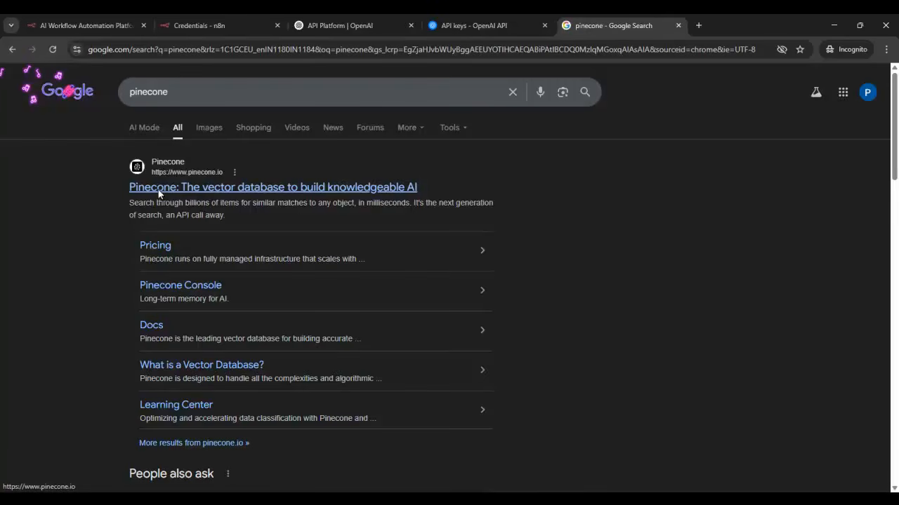
click(158, 191)
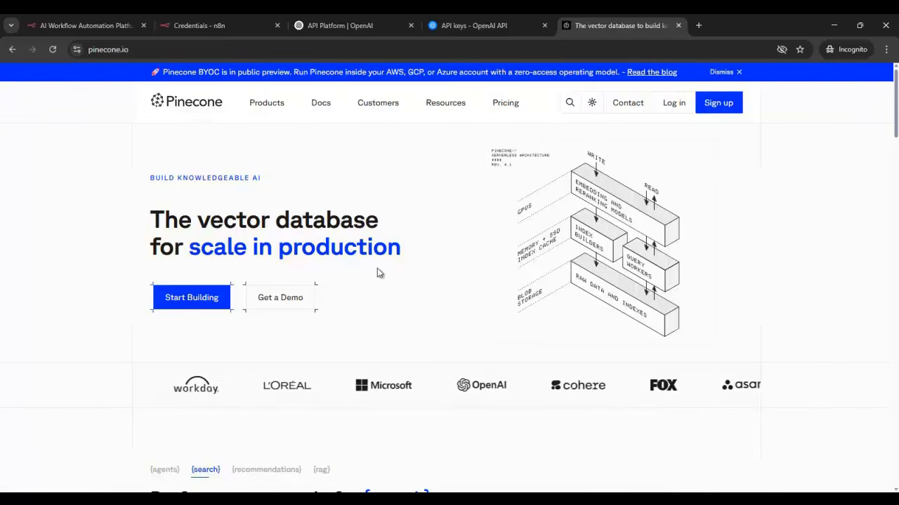
click(673, 111)
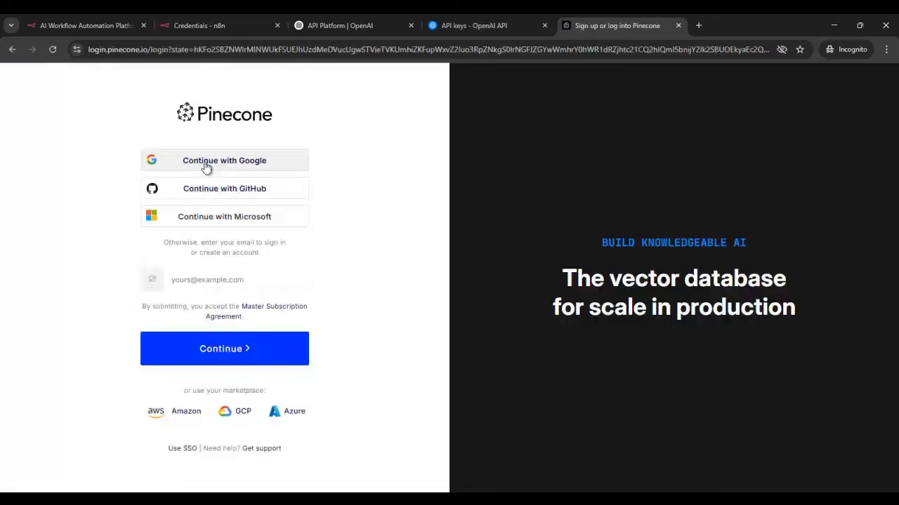
click(205, 167)
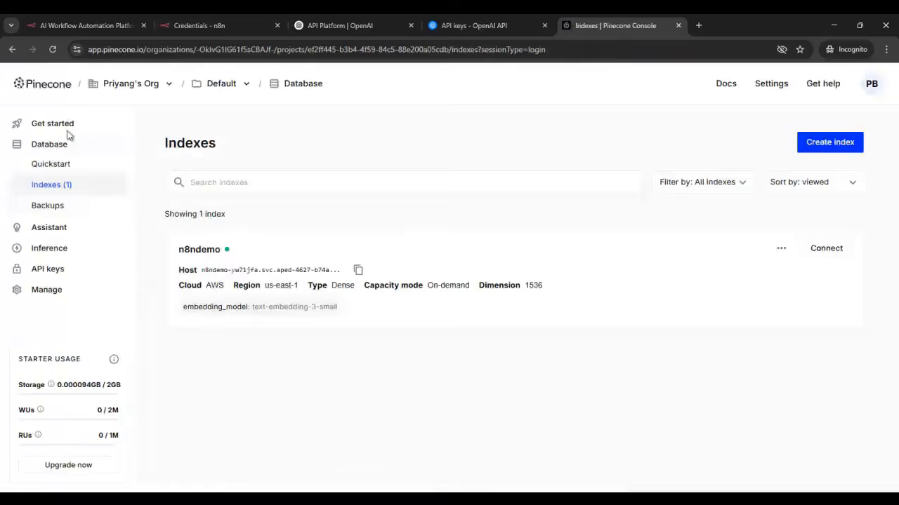
Generate a new Pinecone API key named datathinkers, copy its value and close the dialog.
click(48, 269)
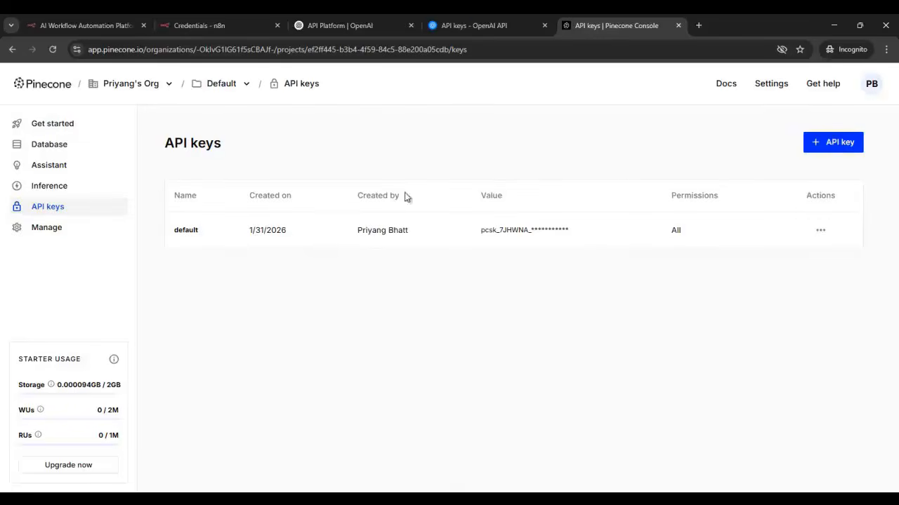
click(837, 144)
text(dat)
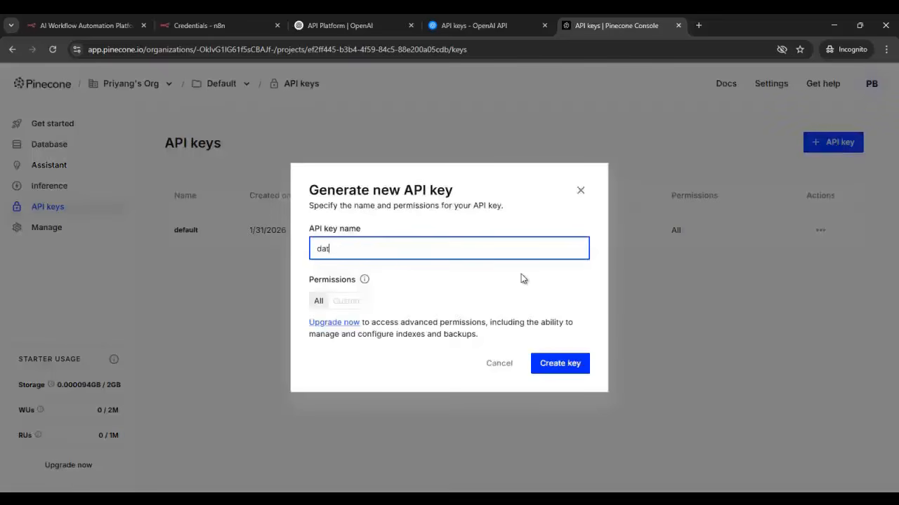
text(athinkers)
click(555, 369)
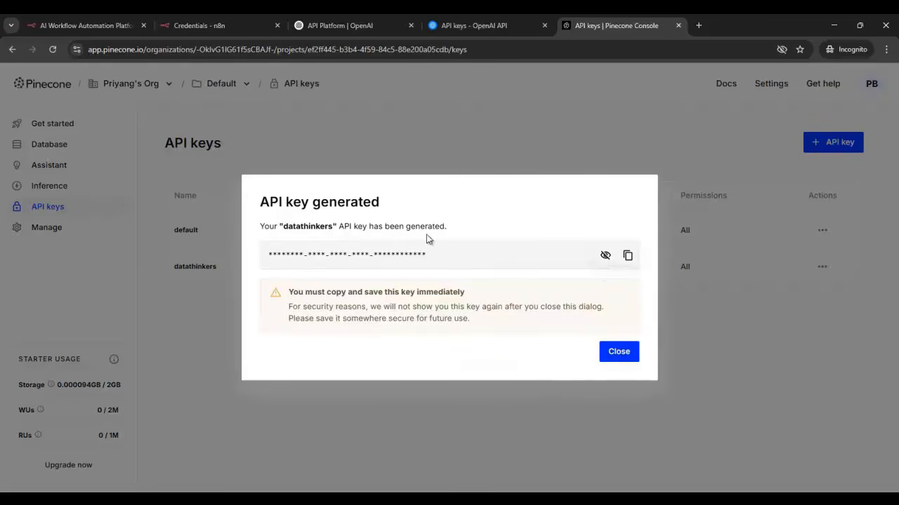
click(627, 257)
click(617, 352)
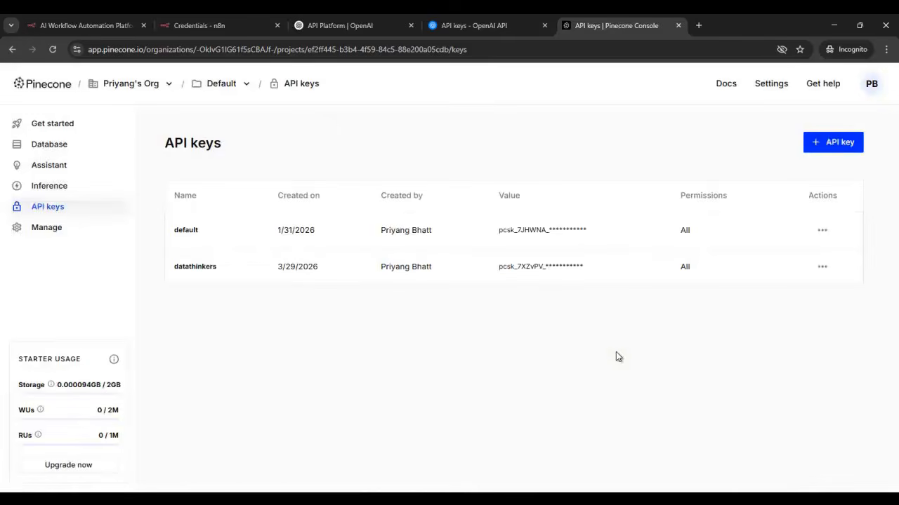
Switch back to n8n and start a new credential under Personal for the PineconeApi service.
click(218, 24)
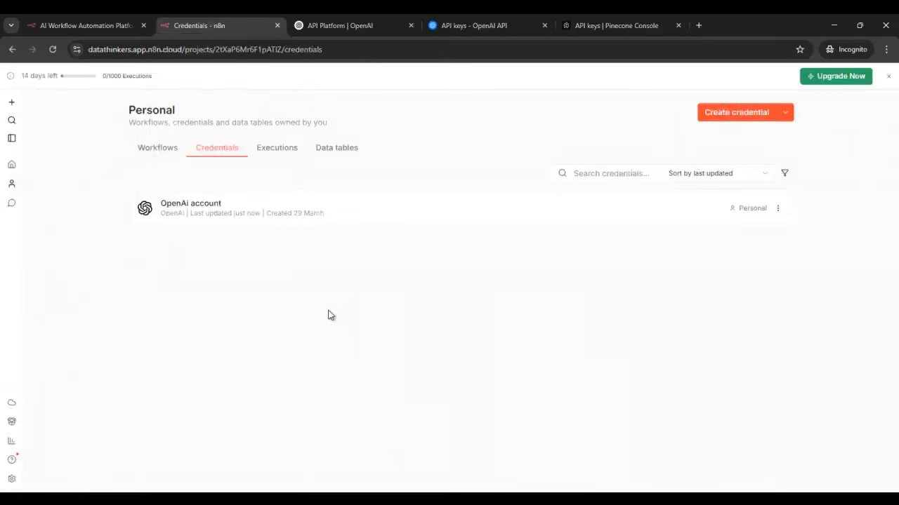
click(12, 103)
mouse_move(43, 157)
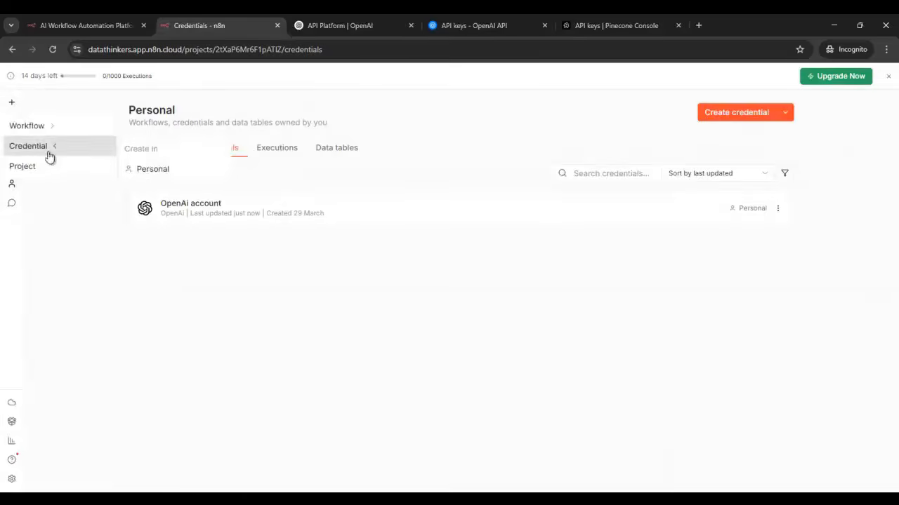
click(152, 169)
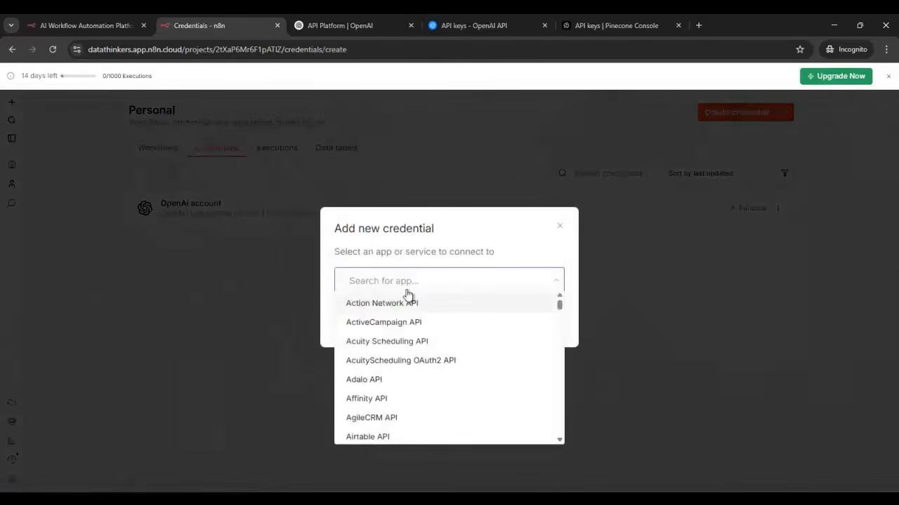
text(pin)
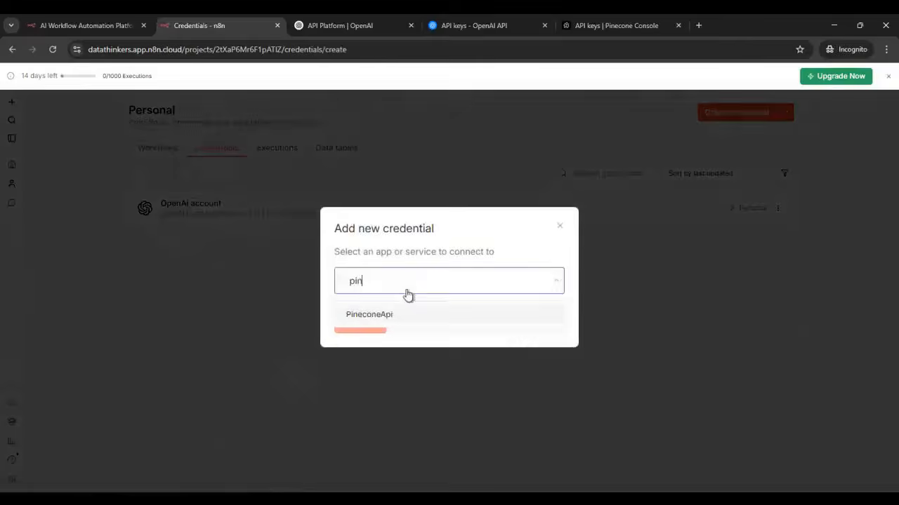
click(378, 316)
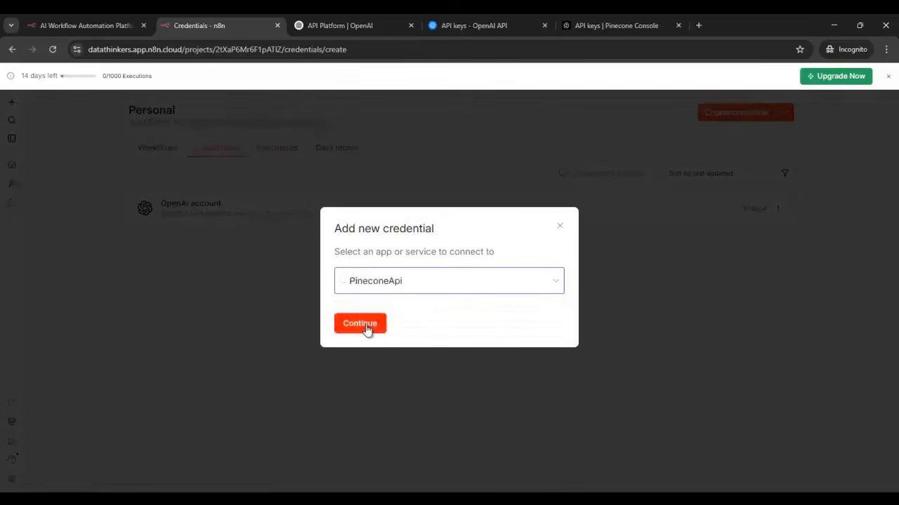
click(360, 323)
Paste the Pinecone API key into the PineconeApi account credential, save it and close the credential dialog.
click(315, 279)
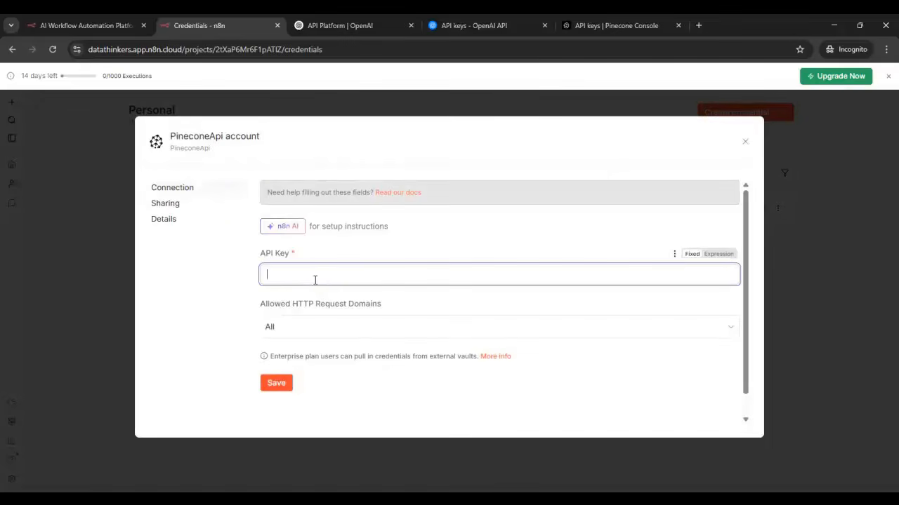
key(ctrl+v)
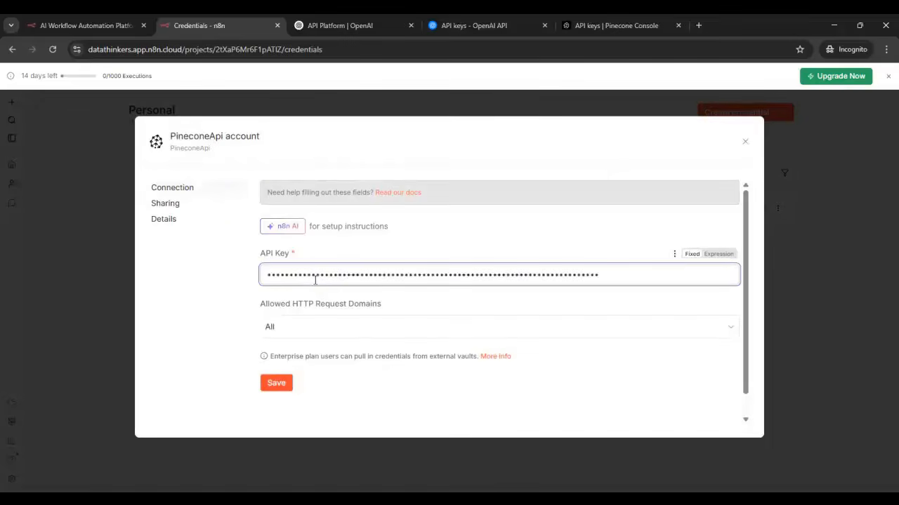
scroll(287, 351, down, 1)
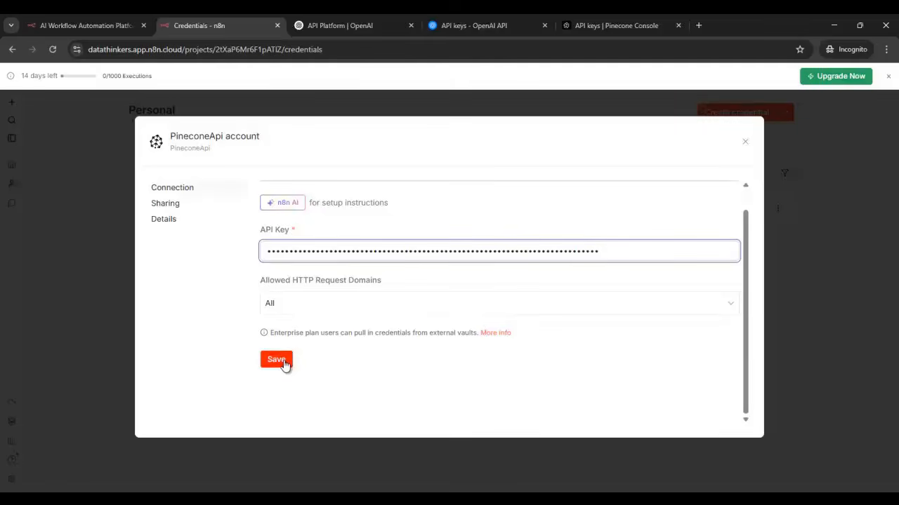
click(277, 360)
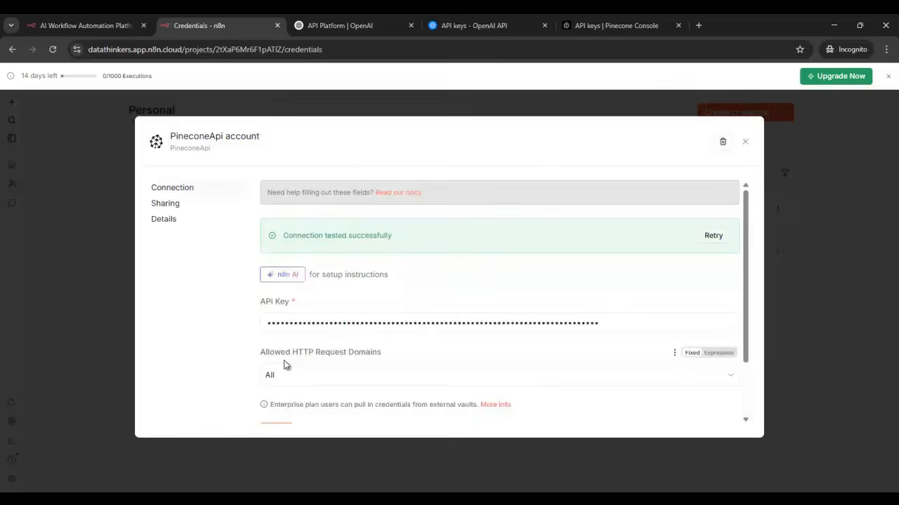
key(Escape)
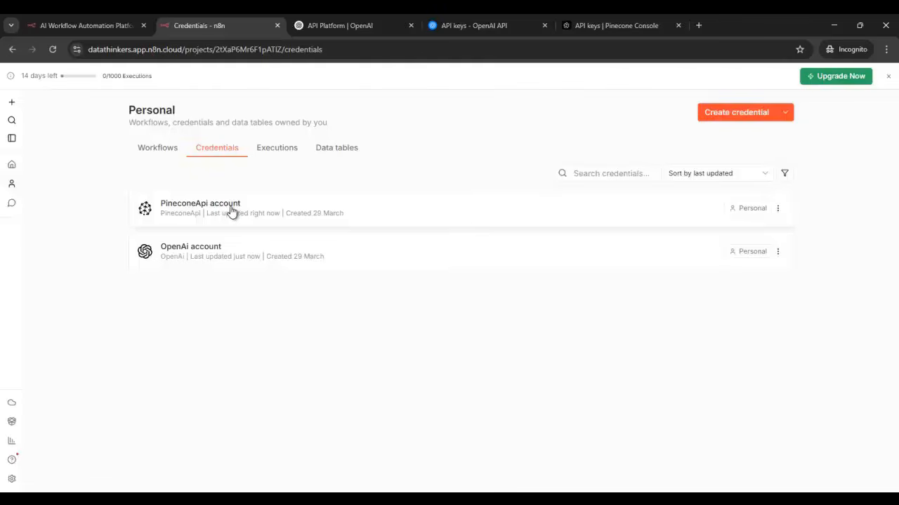
Start a new credential under Personal for the Gmail OAuth2 API service.
click(721, 115)
text(gmail)
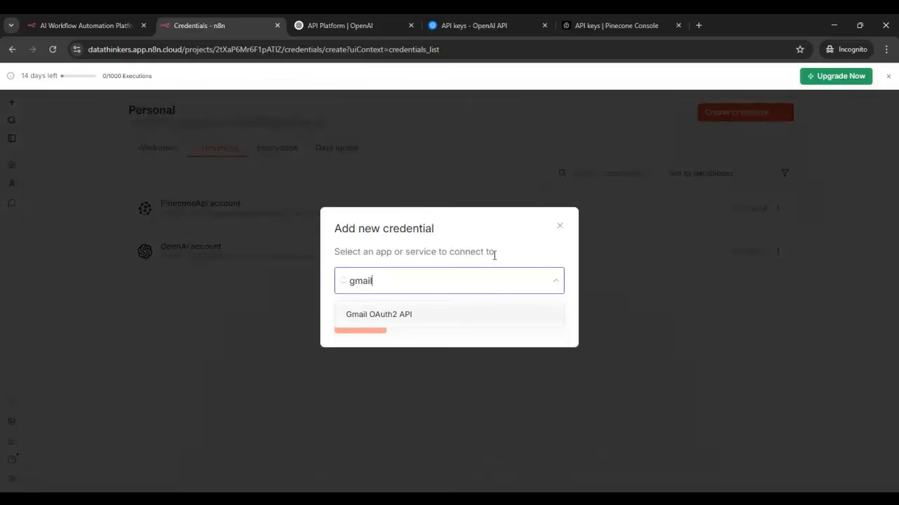
click(394, 321)
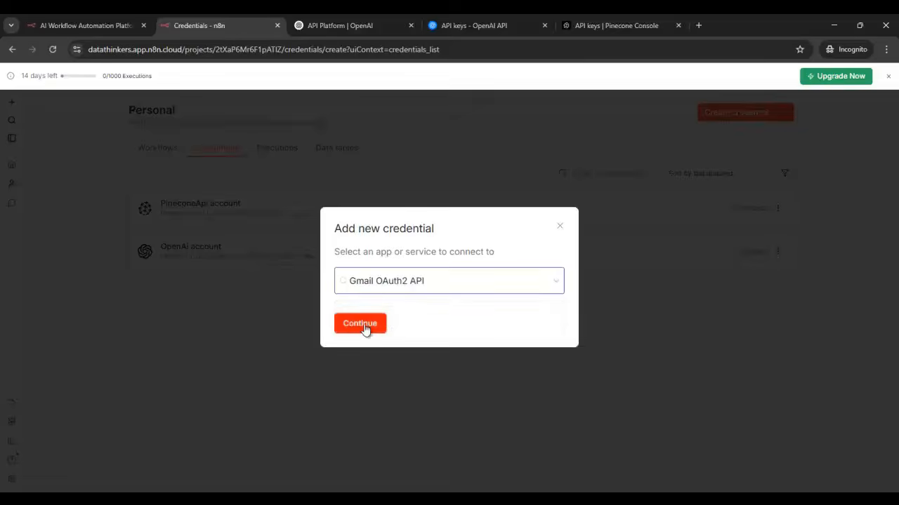
click(362, 324)
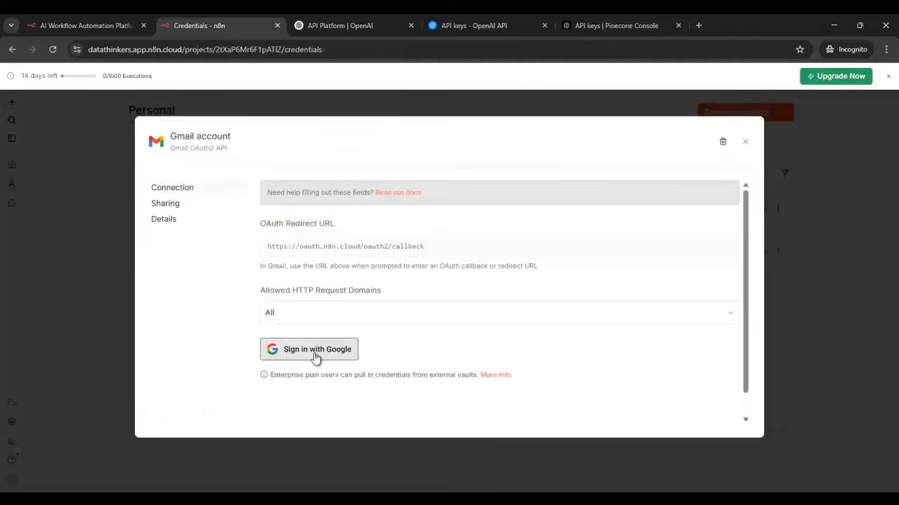
Sign in with the existing Google account for the Gmail credential, grant n8n.cloud access and close the credential dialog.
click(315, 351)
click(62, 221)
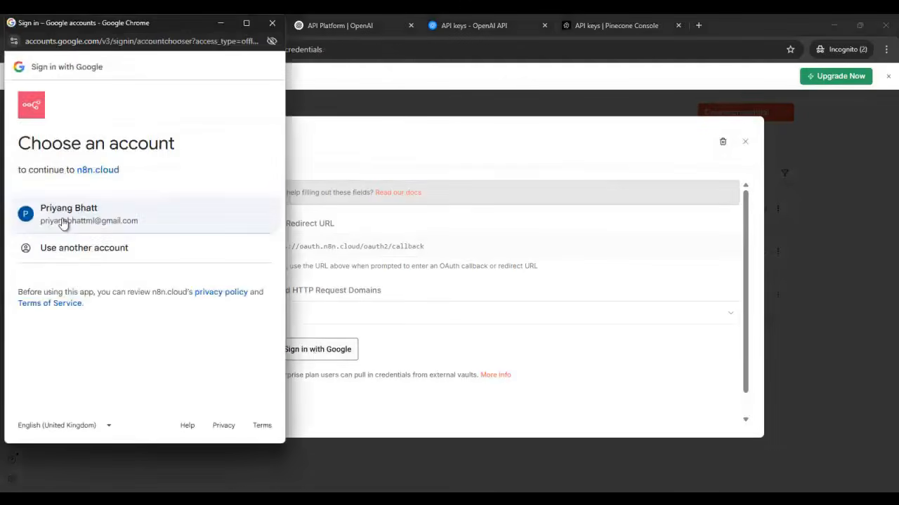
scroll(200, 389, down, 5)
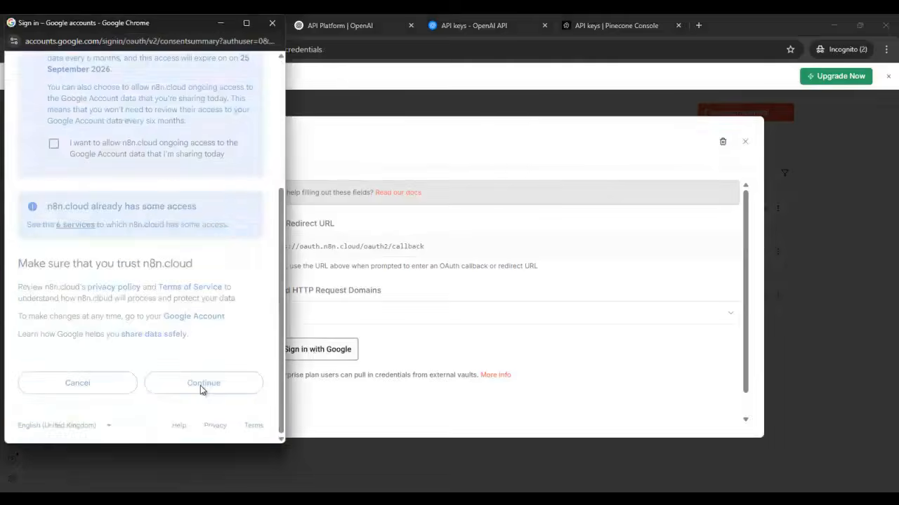
click(200, 386)
scroll(449, 311, down, 2)
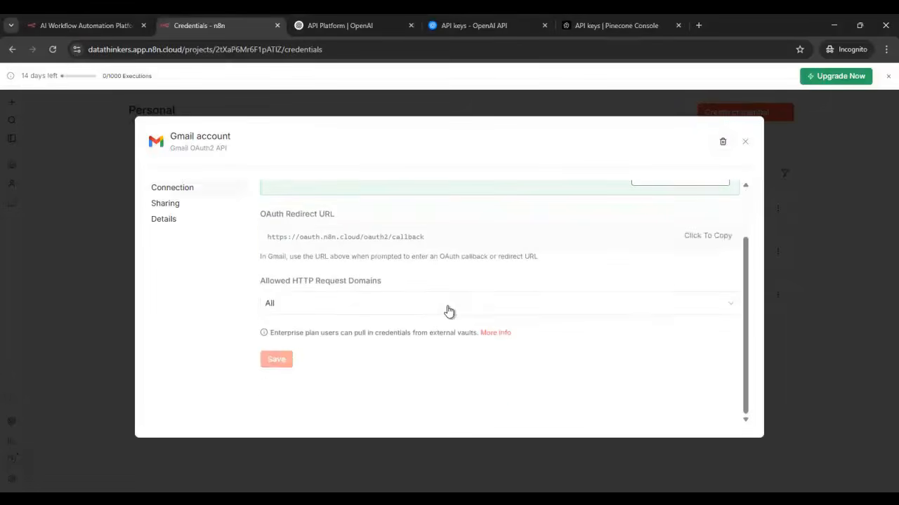
key(Escape)
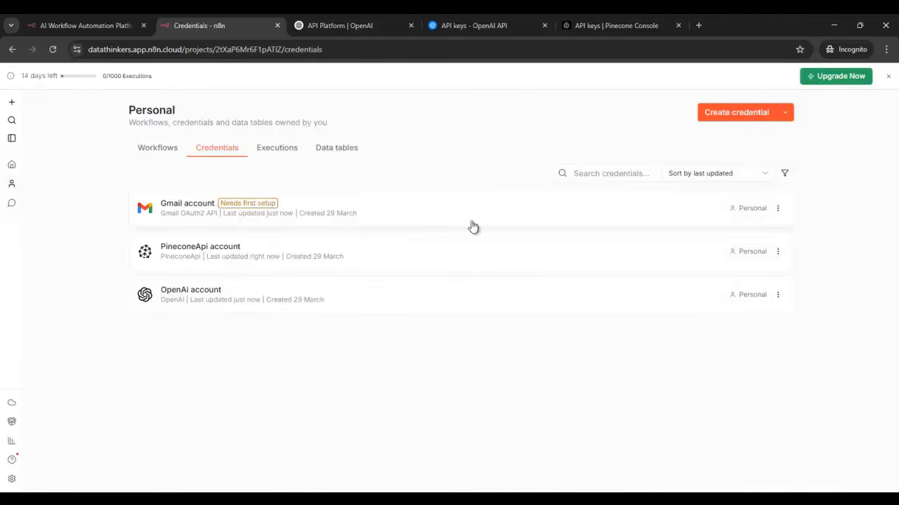
Reopen the Gmail account credential, reconnect it with the same Google account and close it.
click(188, 208)
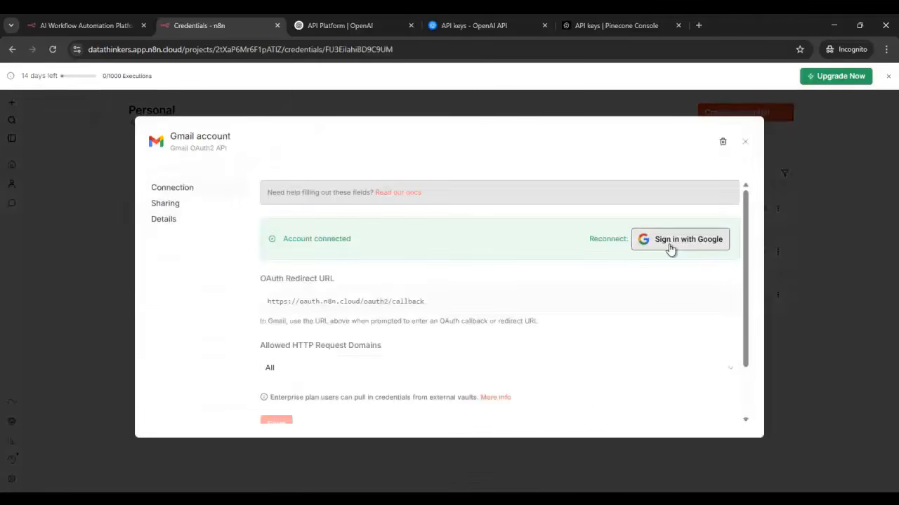
click(670, 243)
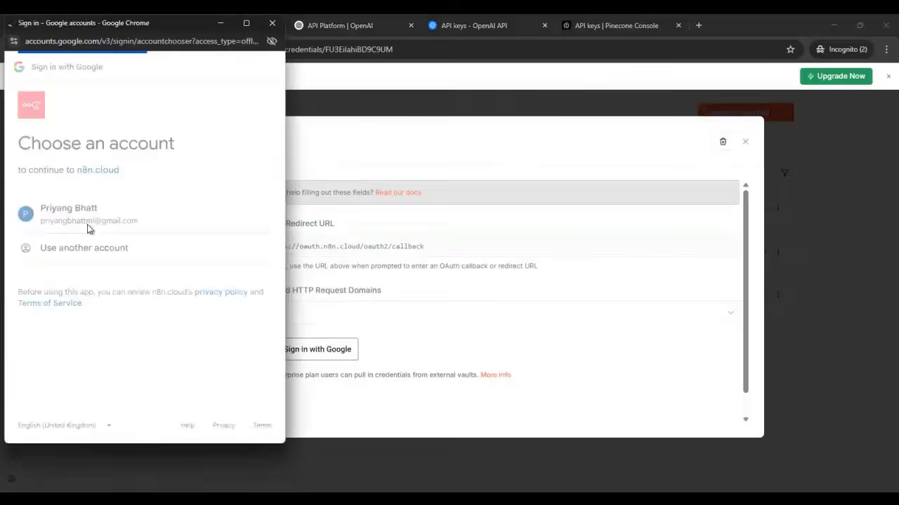
click(209, 391)
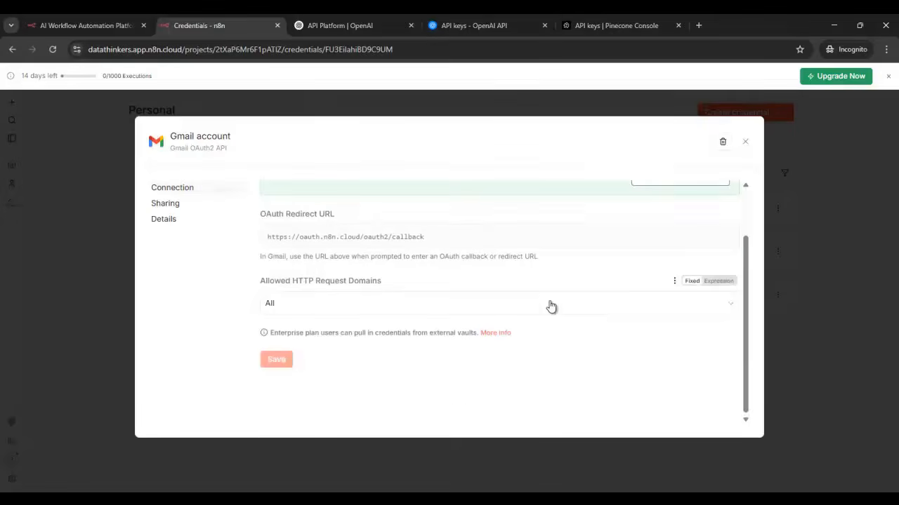
scroll(551, 307, up, 2)
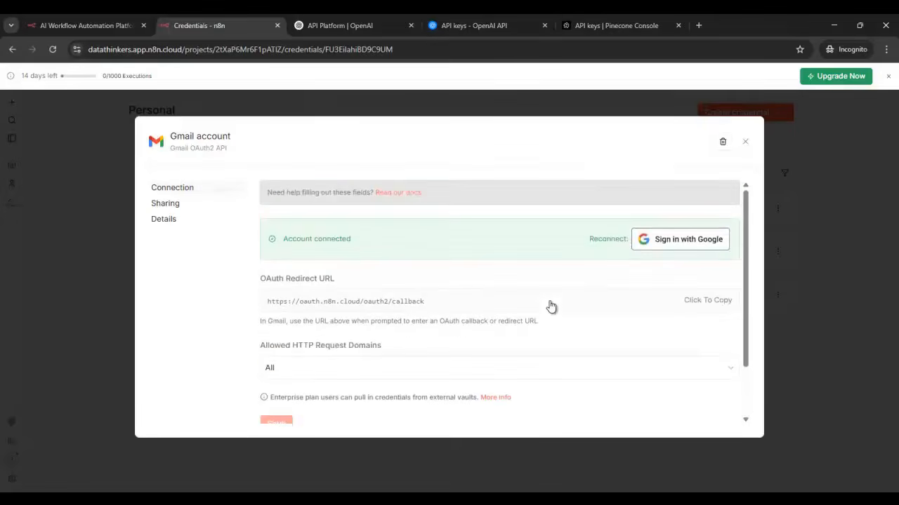
key(Escape)
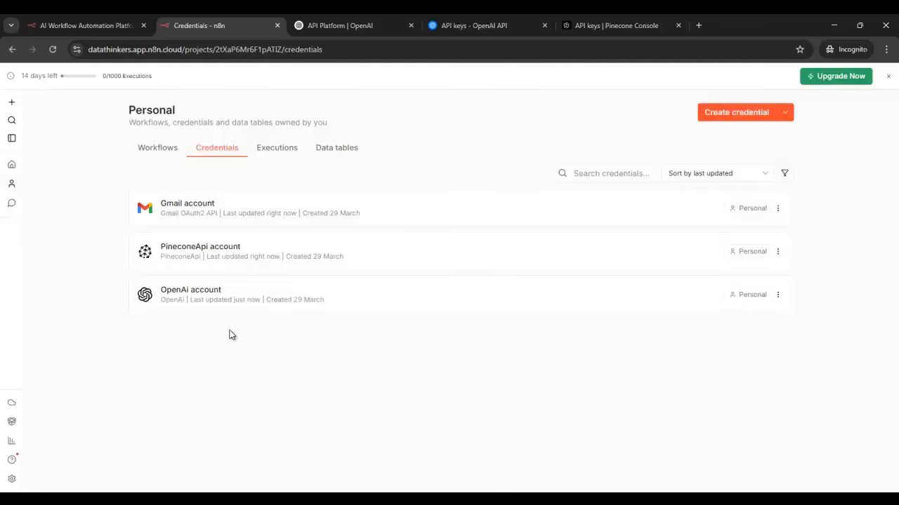
Create a Google Sheets OAuth2 API credential, authorize it with the existing Google account and close the credential dialog.
click(716, 115)
text(sheet)
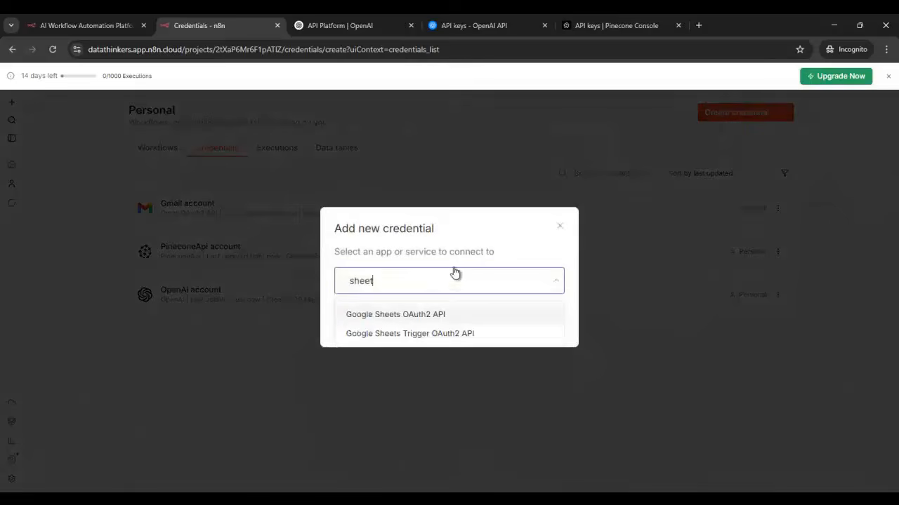
click(394, 315)
click(366, 329)
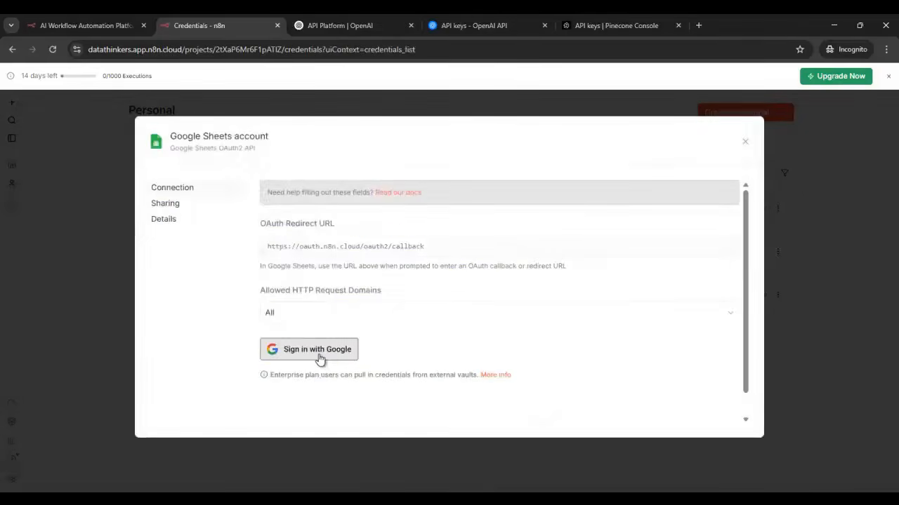
click(317, 349)
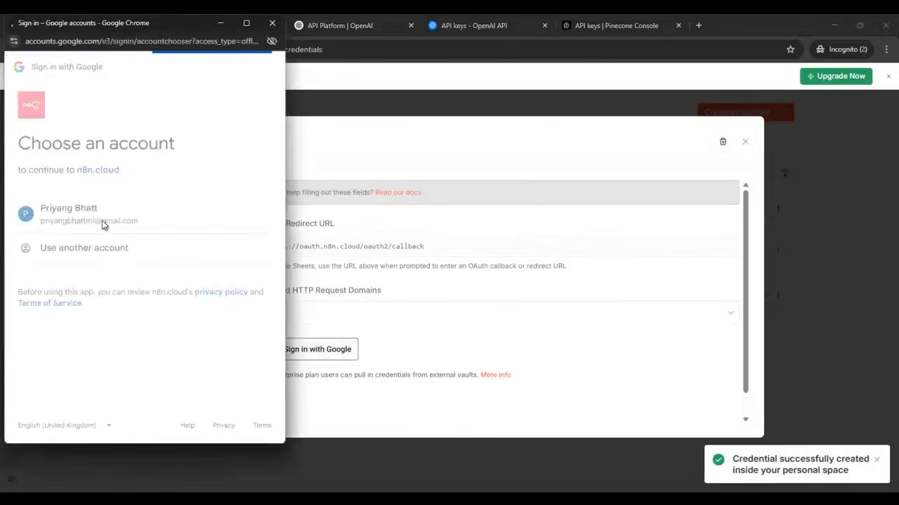
click(202, 388)
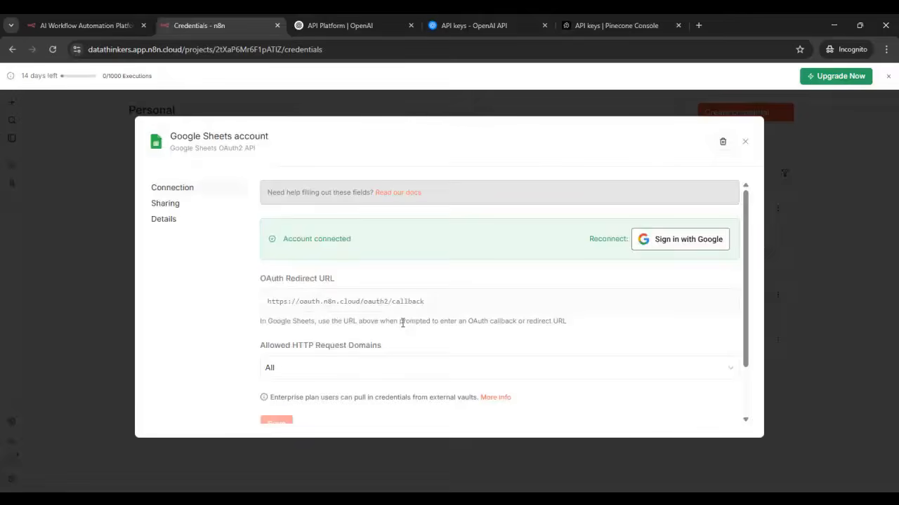
key(Escape)
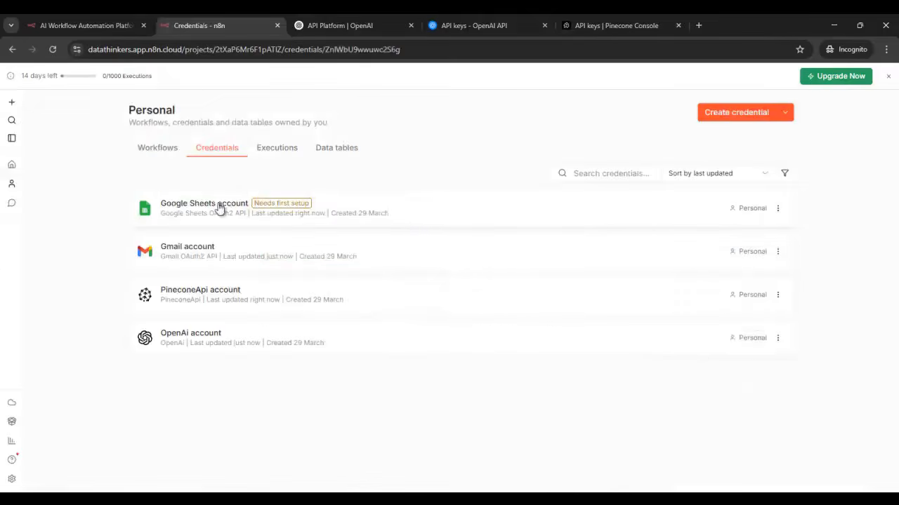
Reopen the Google Sheets account credential, reconnect it with the same Google account and close it.
click(219, 208)
click(680, 239)
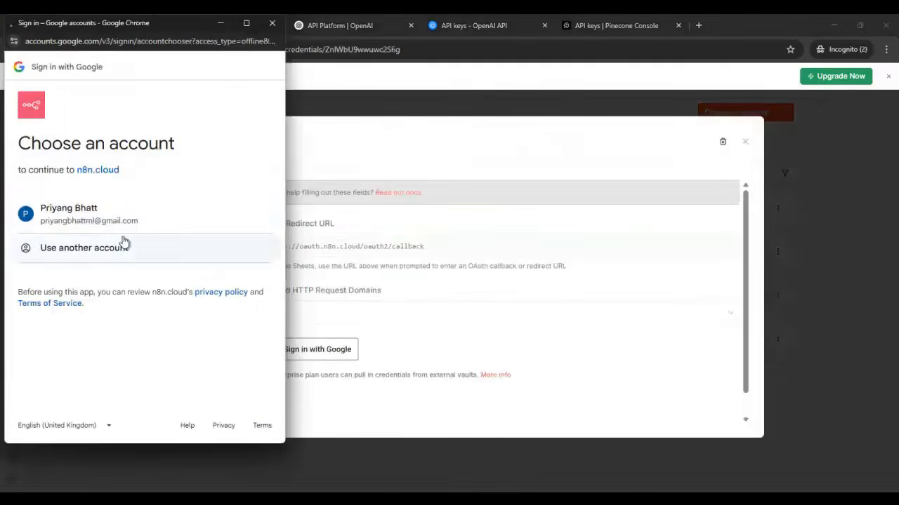
click(88, 222)
click(206, 383)
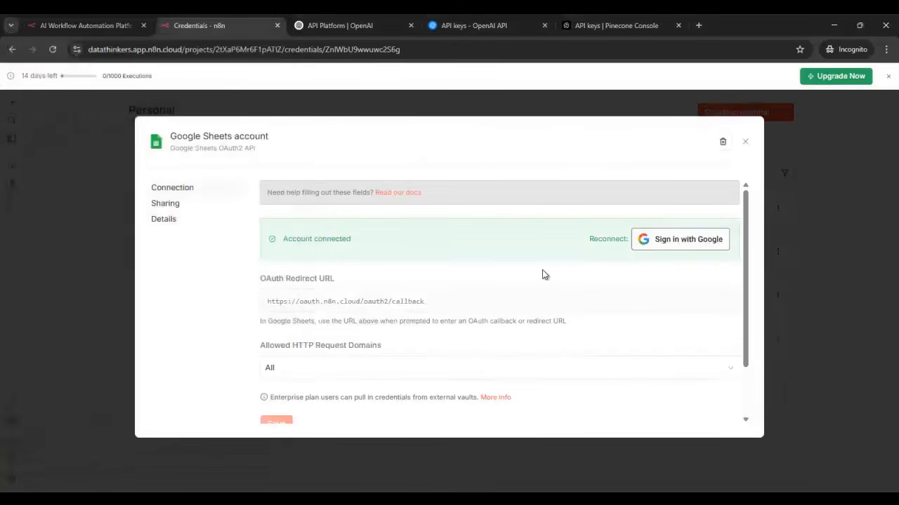
key(Escape)
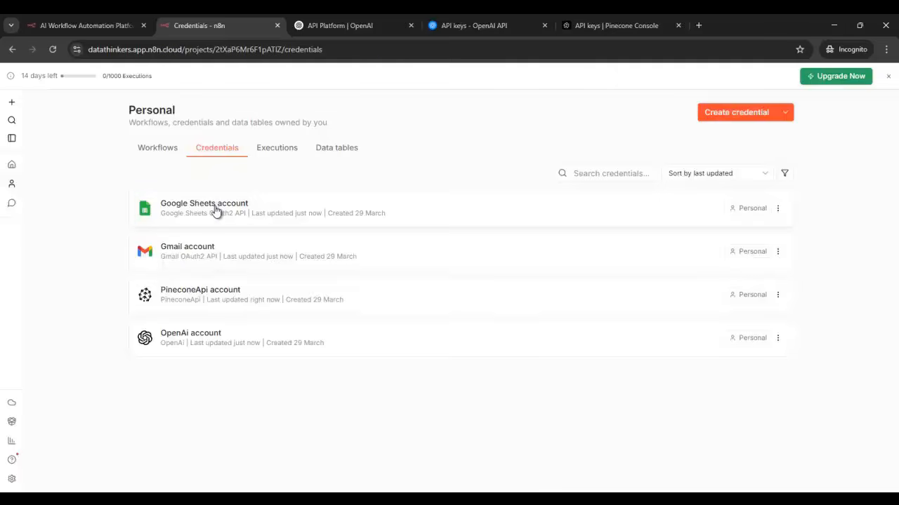
Create a Google Drive OAuth2 API credential, authorize it with the existing Google account and return to the credentials list.
click(711, 116)
text(drive)
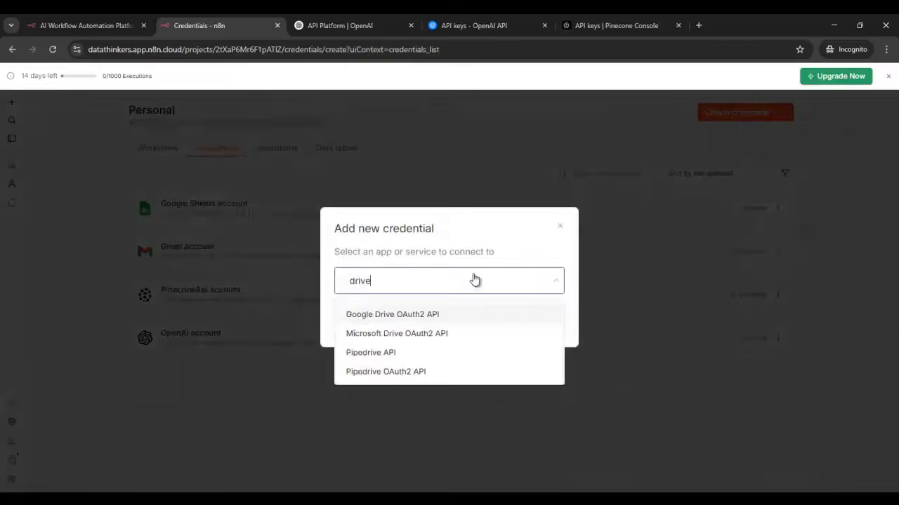
click(422, 319)
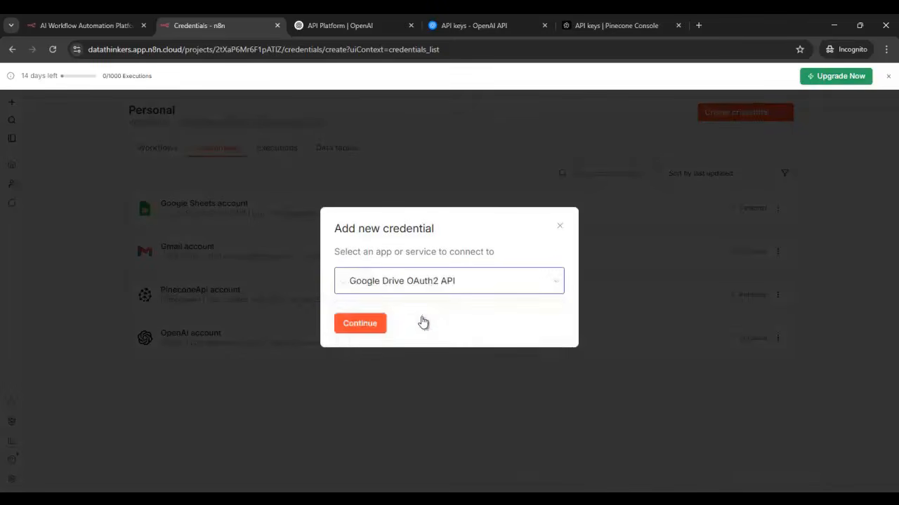
click(355, 325)
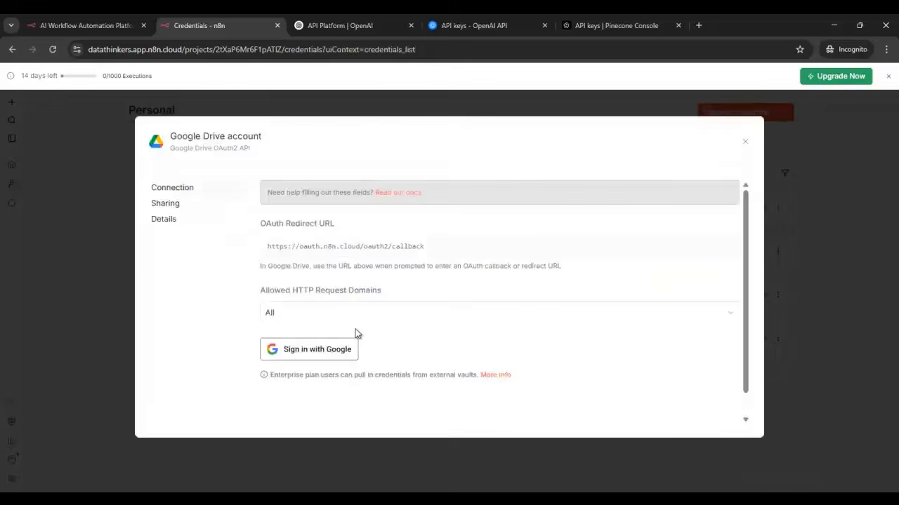
click(324, 351)
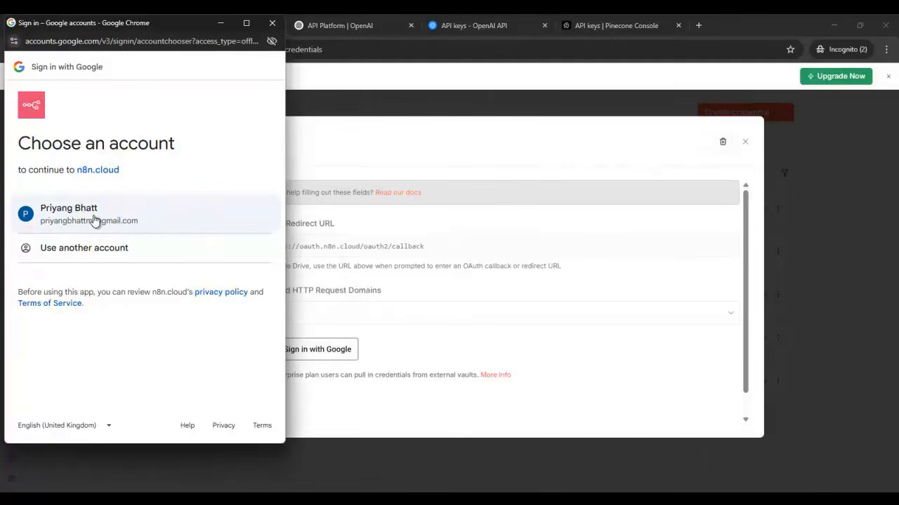
click(95, 220)
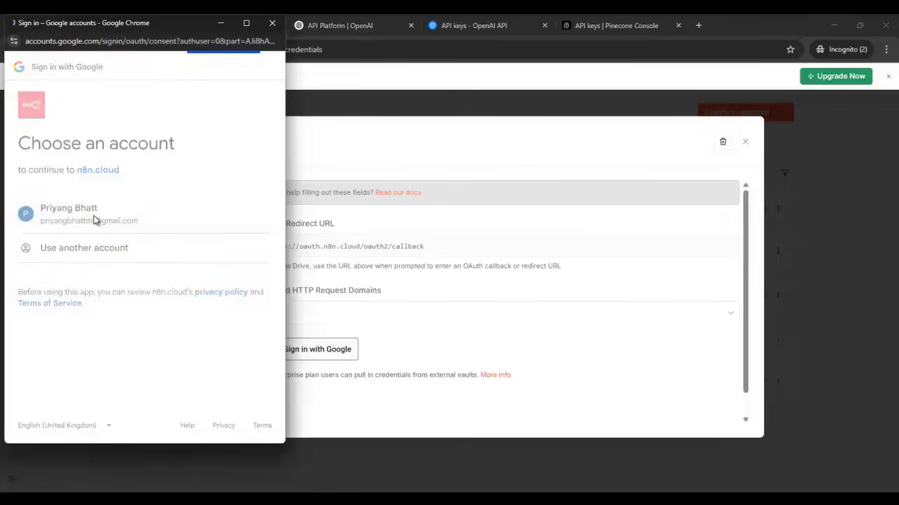
click(205, 386)
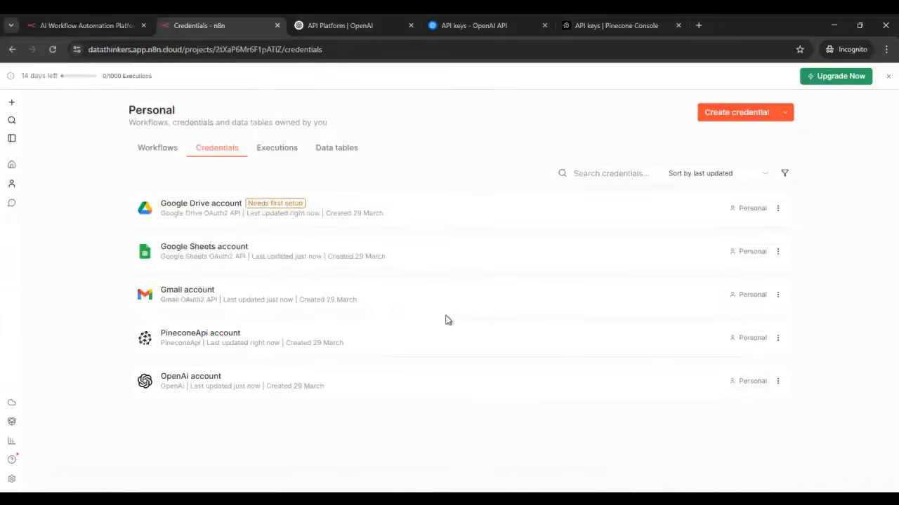
Reopen the Google Drive account credential and reconnect it with the same Google account.
click(295, 214)
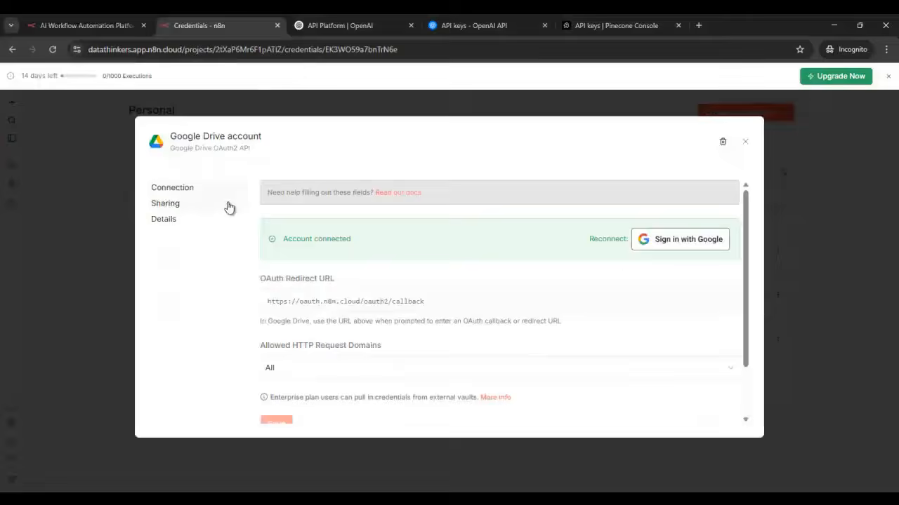
click(678, 246)
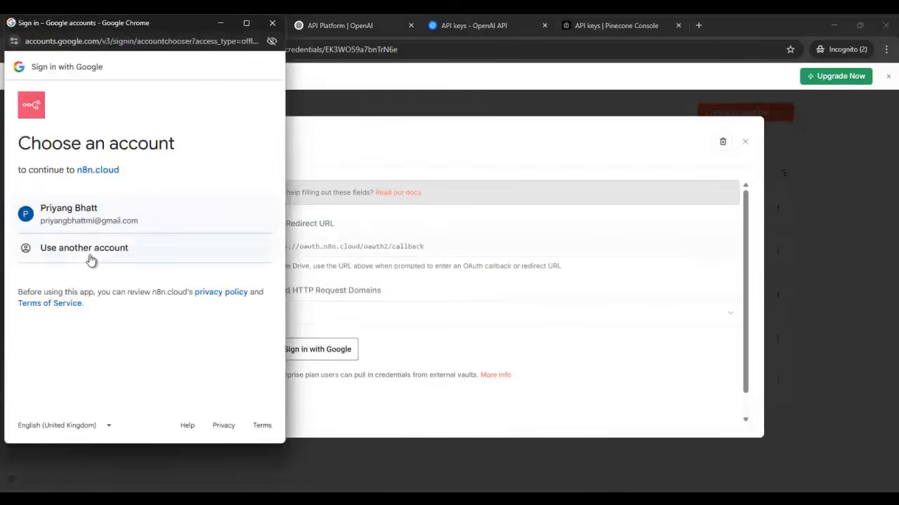
click(73, 213)
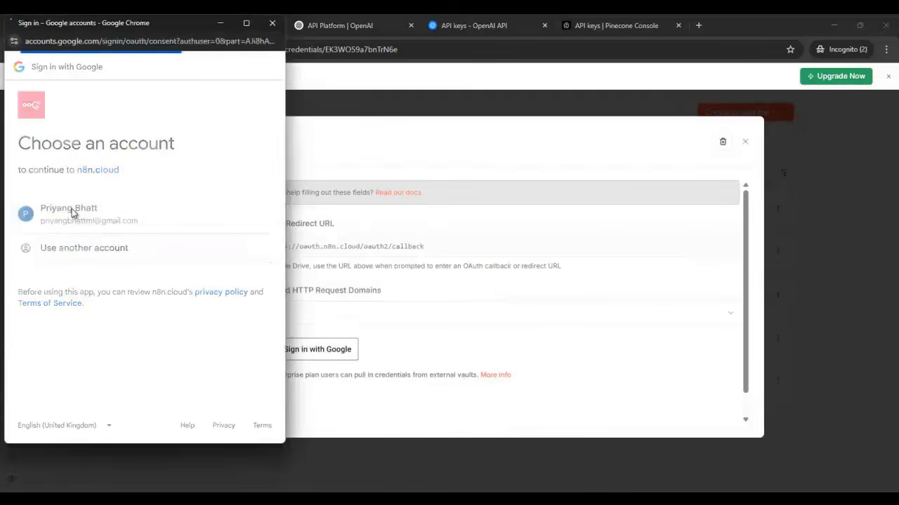
click(205, 418)
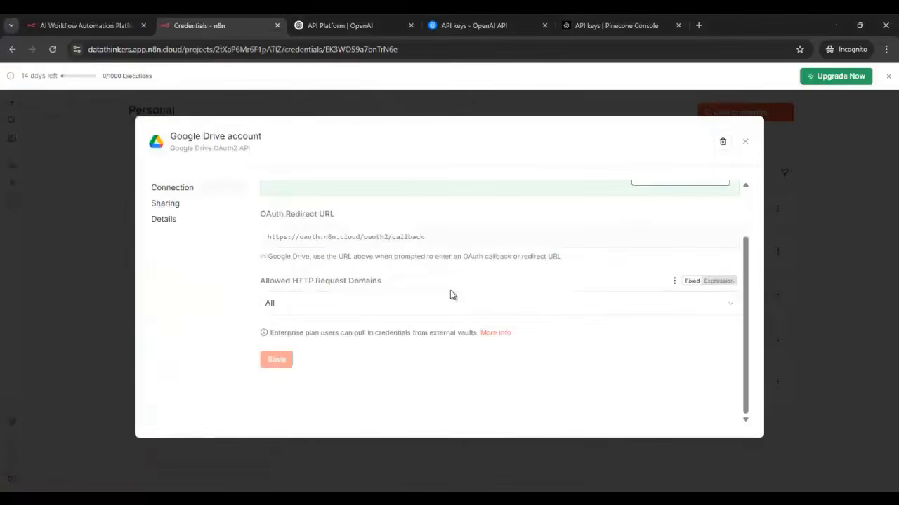
Close the Google Drive account credential and create a new workflow in the Personal project.
key(Escape)
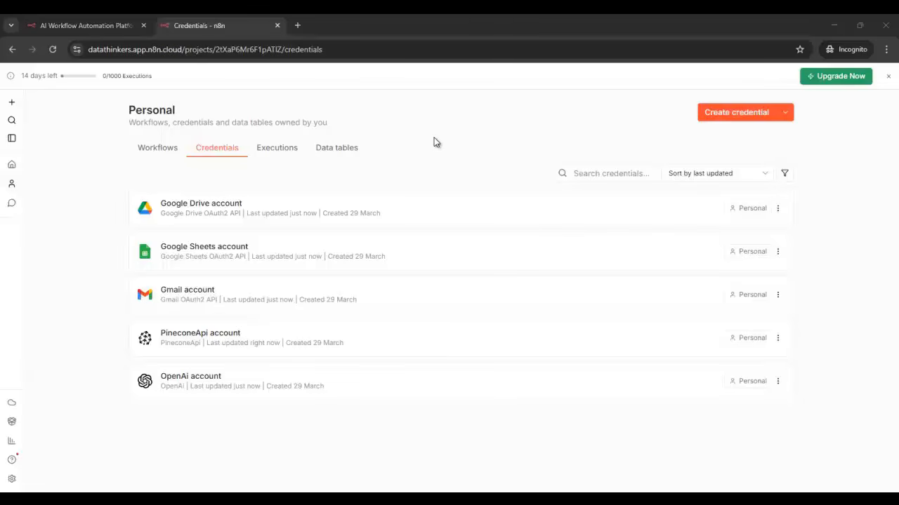
click(13, 106)
mouse_move(26, 128)
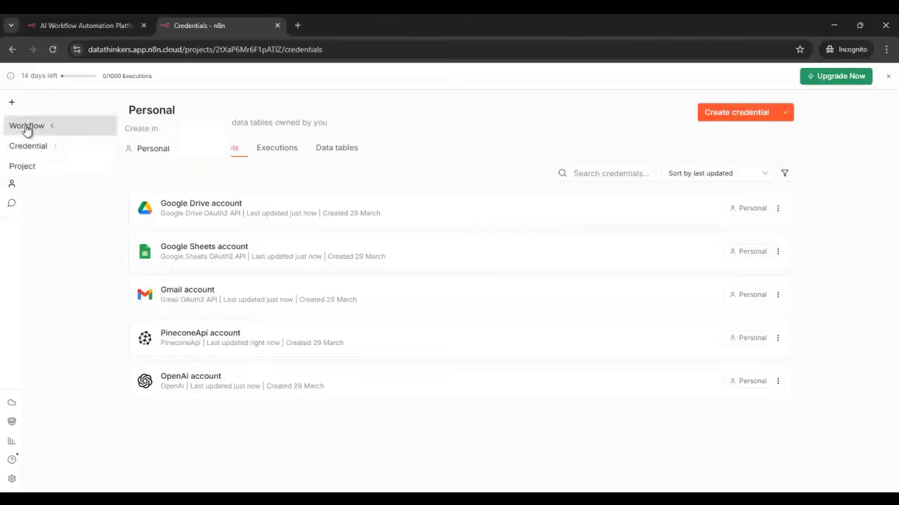
click(147, 152)
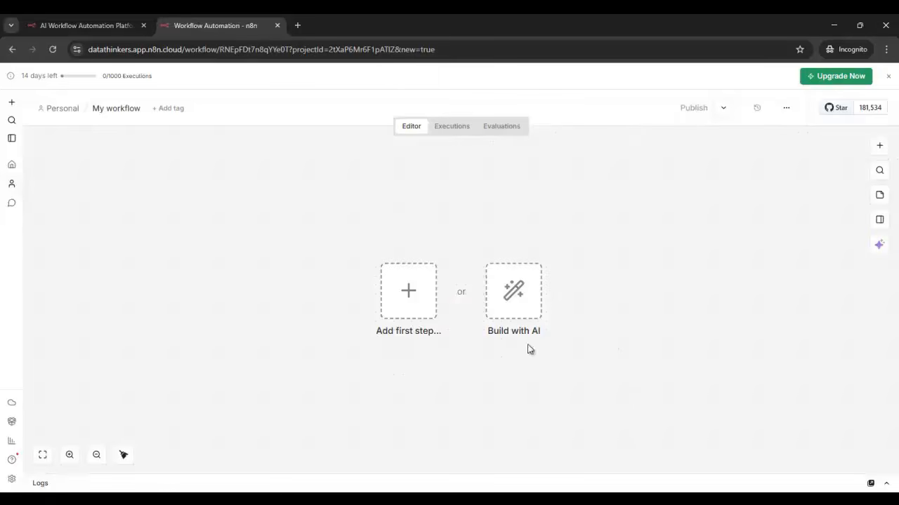
Add an AI Agent node as the first step, review its settings, and move it and its chat trigger to the canvas's upper left.
click(410, 295)
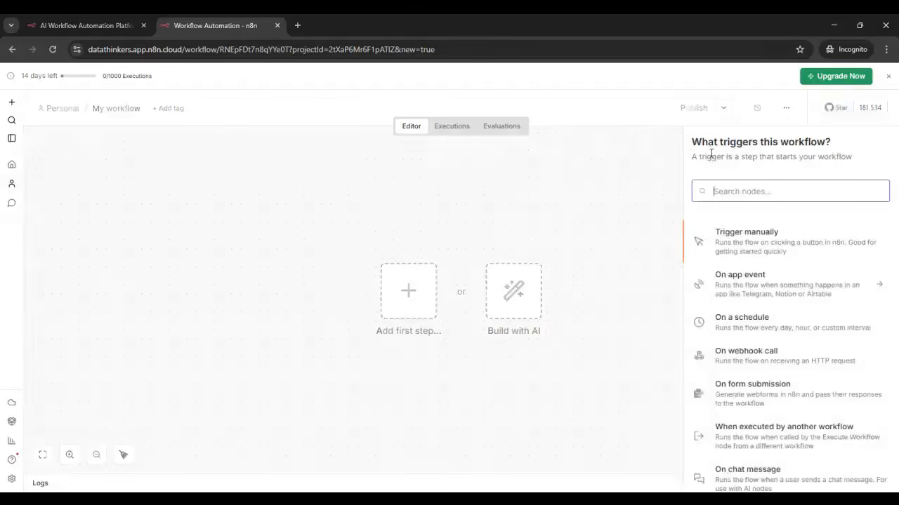
text(Ai)
key(BackSpace)
key(BackSpace)
text(AI)
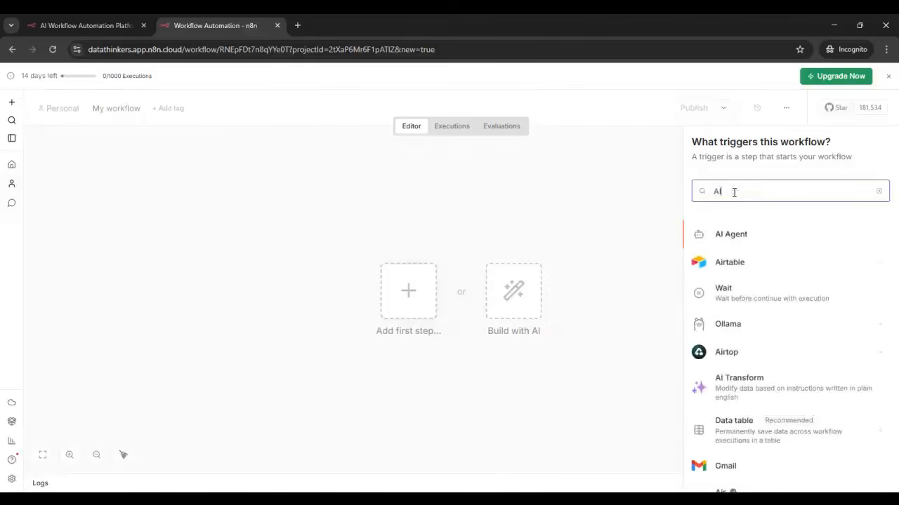
click(729, 235)
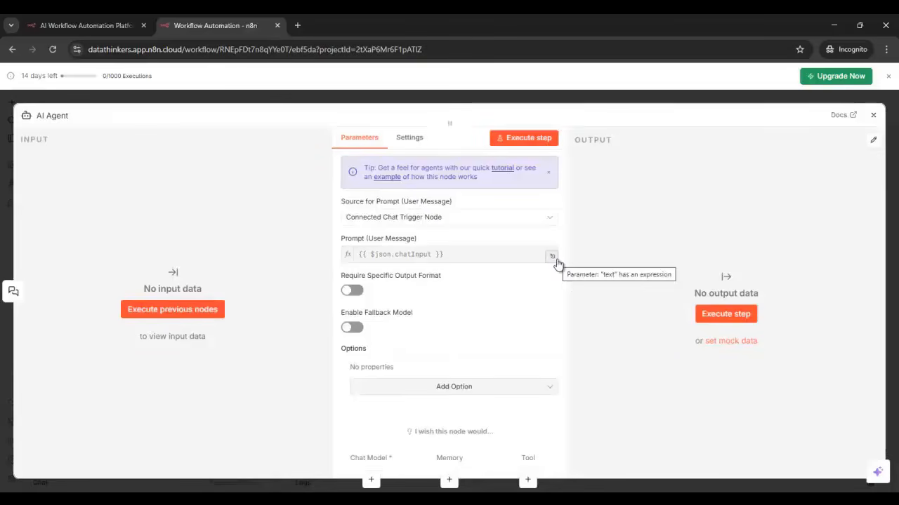
click(403, 141)
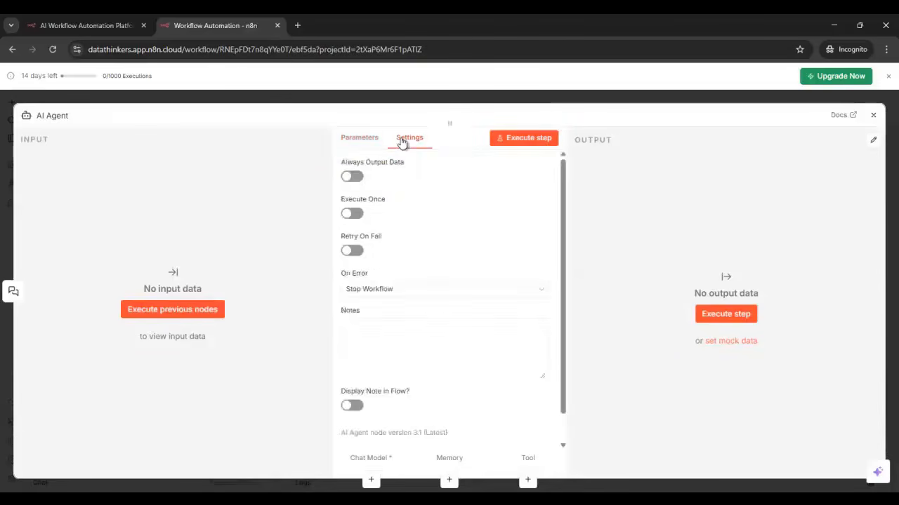
click(357, 141)
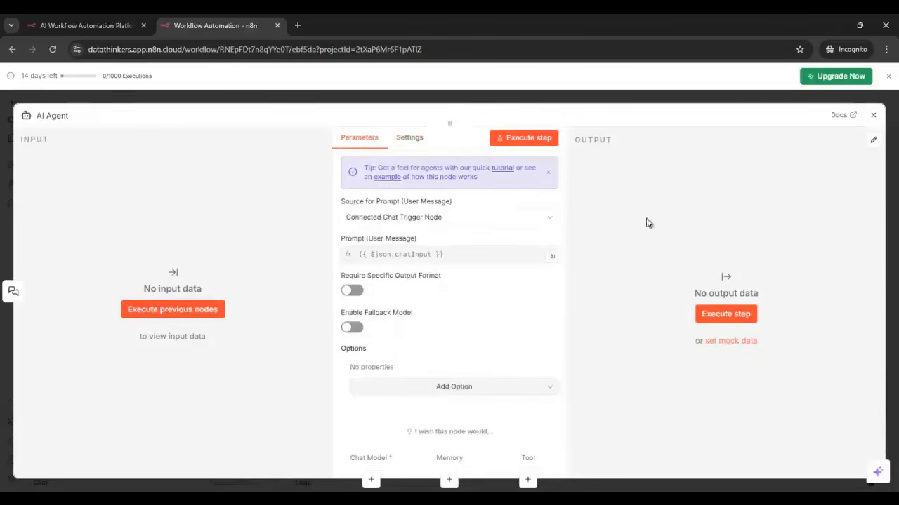
key(Escape)
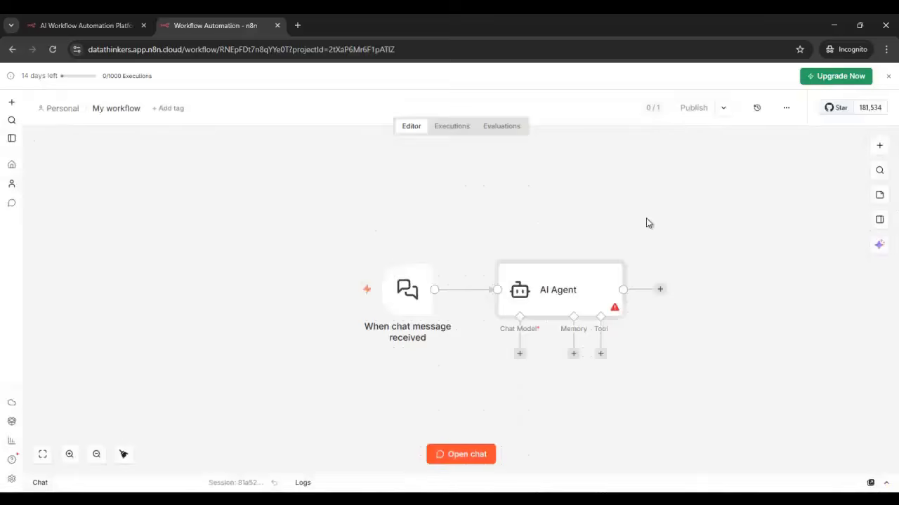
drag(415, 296, 235, 223)
drag(552, 293, 424, 221)
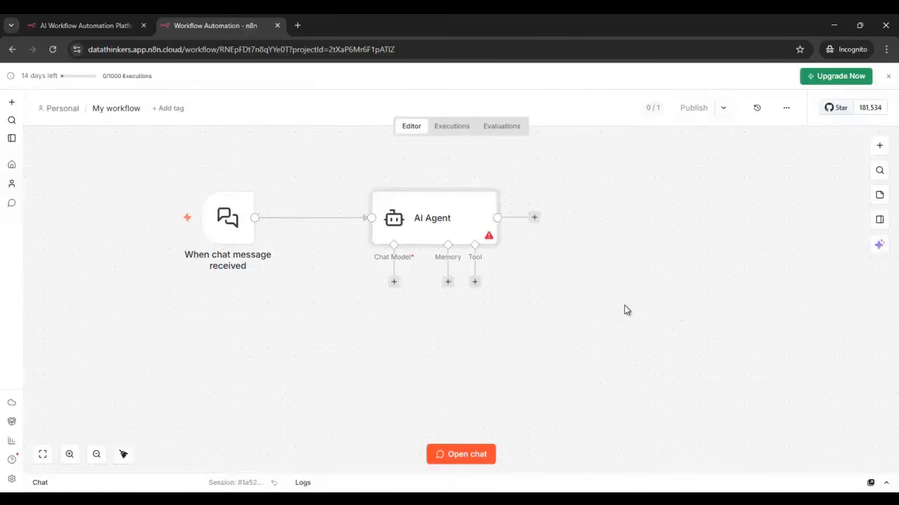
Attach an OpenAI Chat Model using gpt-5-mini to the AI Agent and place it below and left of the agent.
mouse_move(241, 242)
click(393, 285)
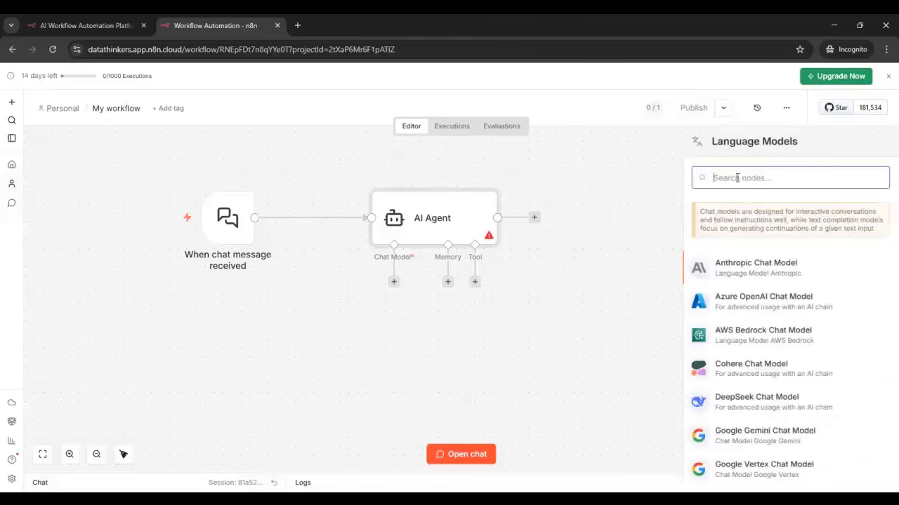
text(OPEN)
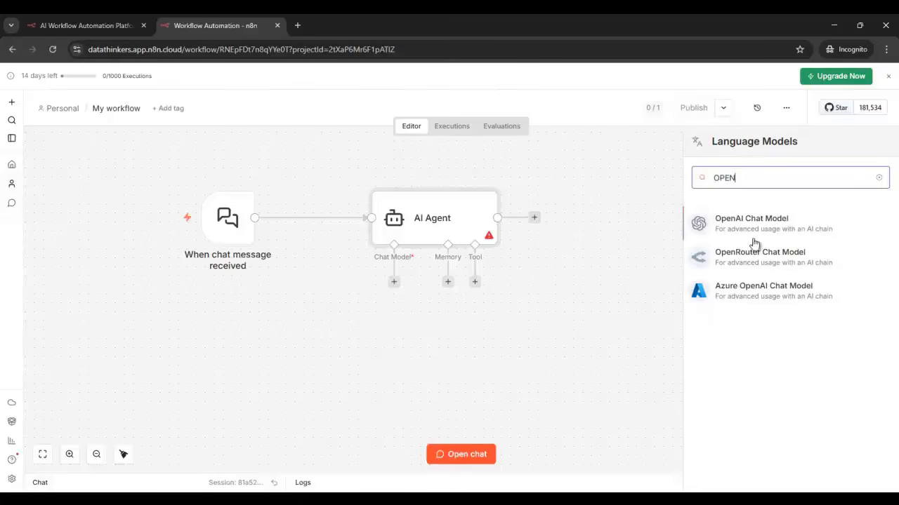
click(748, 232)
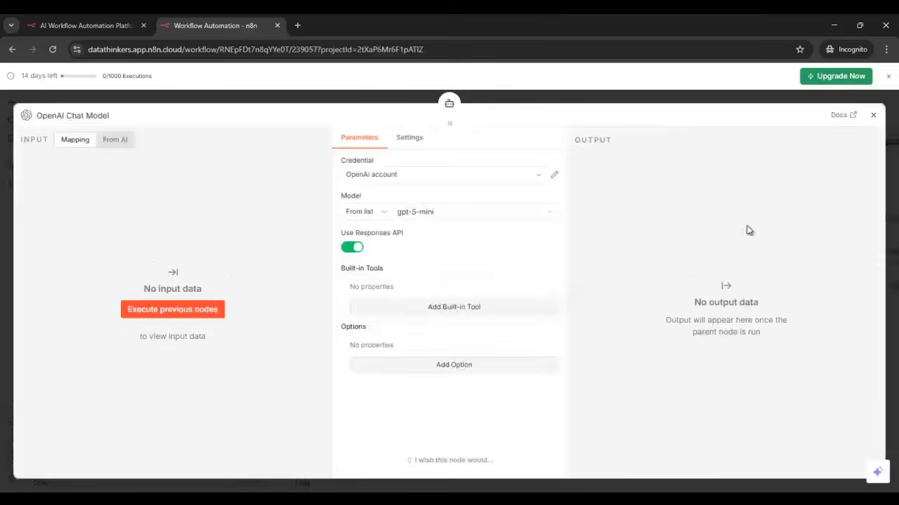
click(549, 216)
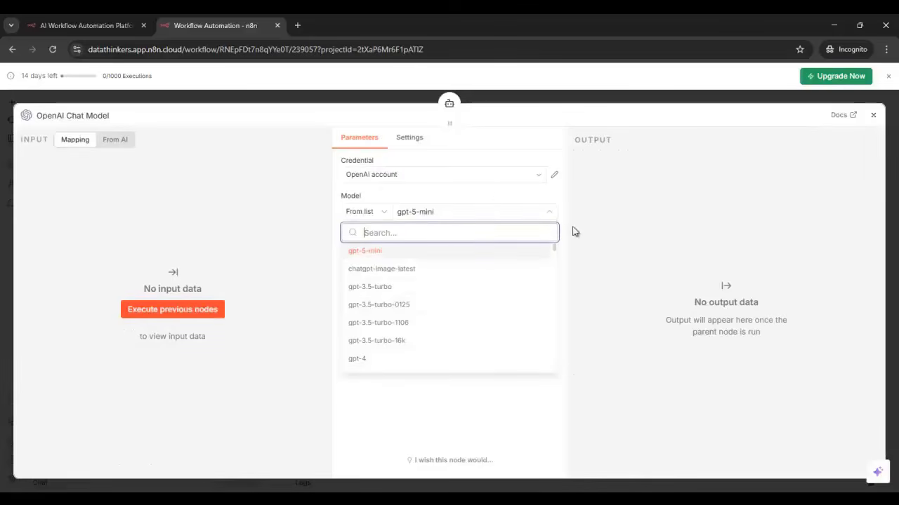
click(421, 219)
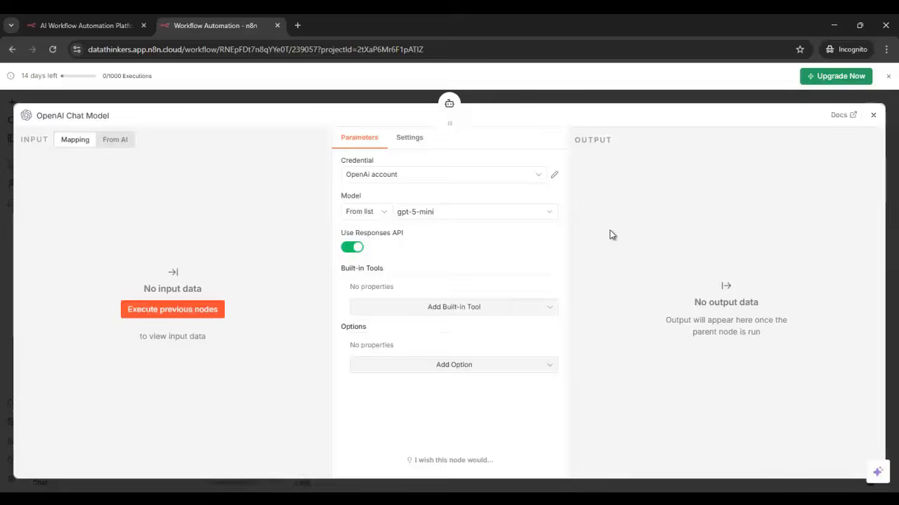
key(Escape)
drag(313, 331, 303, 348)
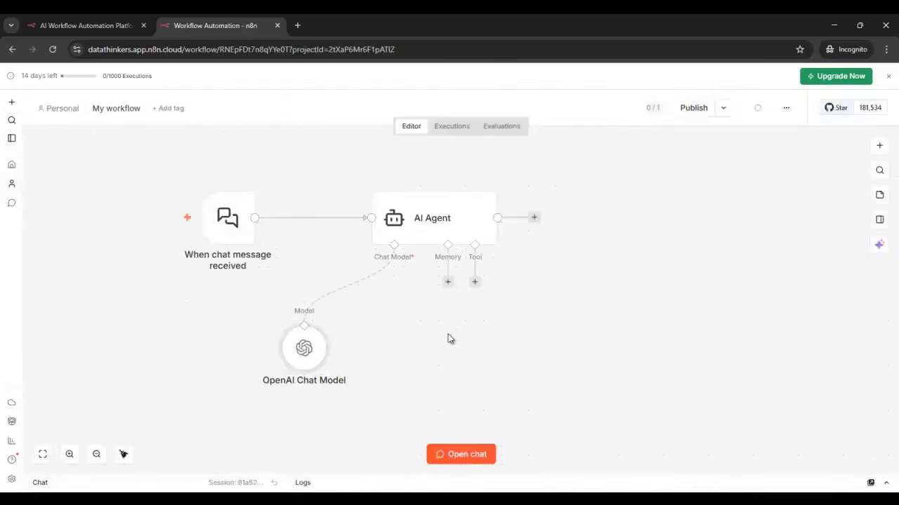
Add the Wikipedia tool to the AI Agent and place it well below and right of the agent.
click(475, 283)
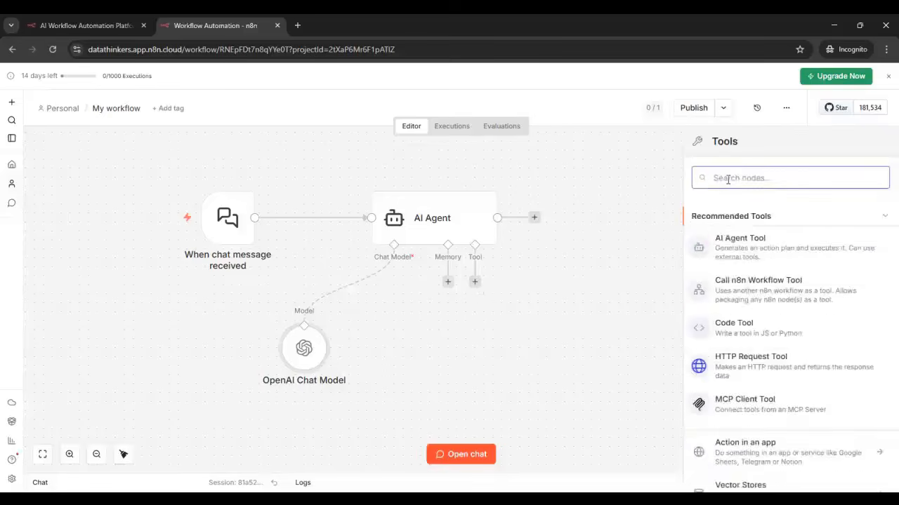
text(wiki)
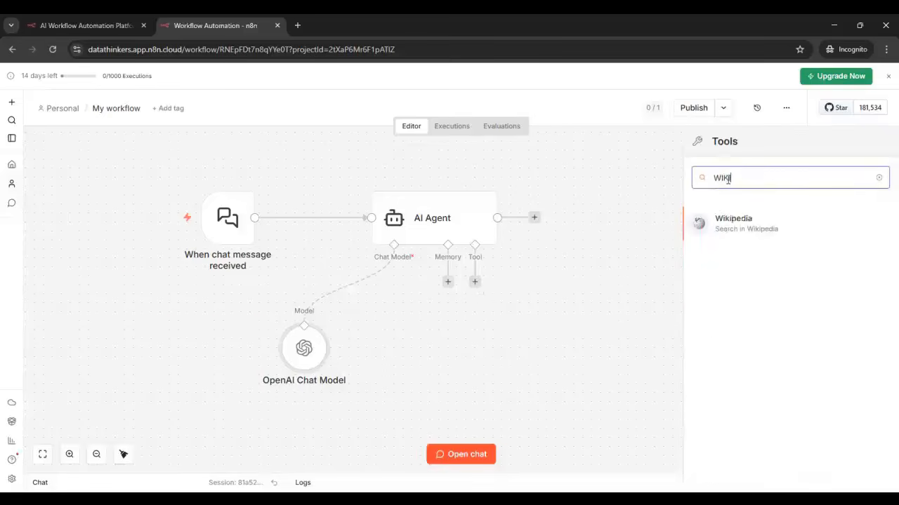
click(742, 223)
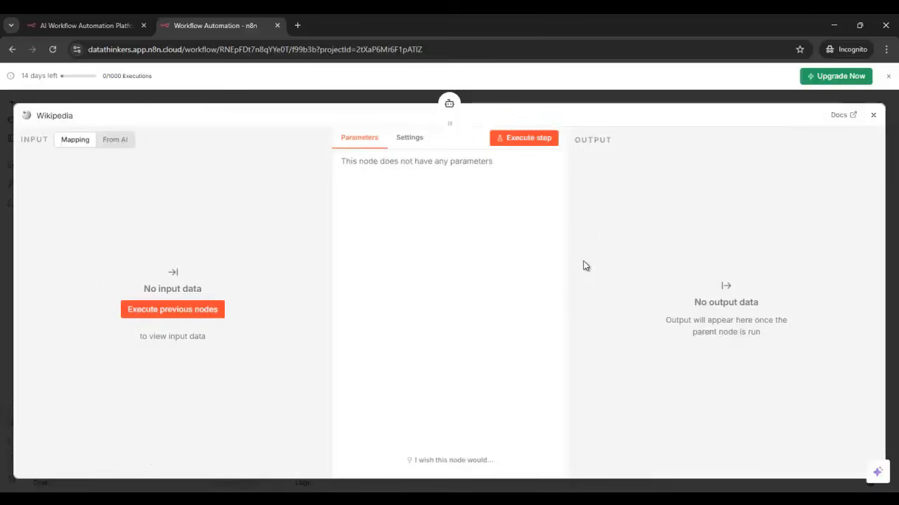
key(Escape)
drag(485, 334, 744, 348)
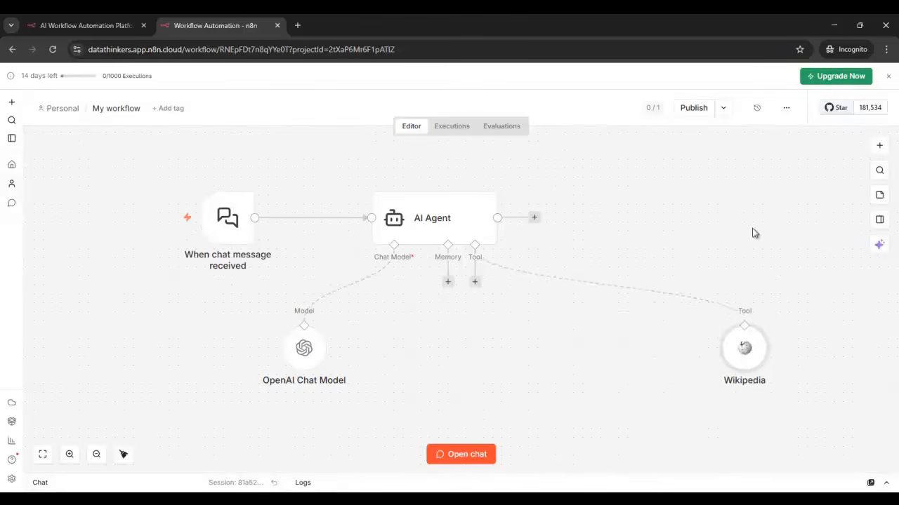
Add the Date & Time tool with the Get Current Date operation to the AI Agent and place it beside the Wikipedia node.
click(475, 287)
text(DATE)
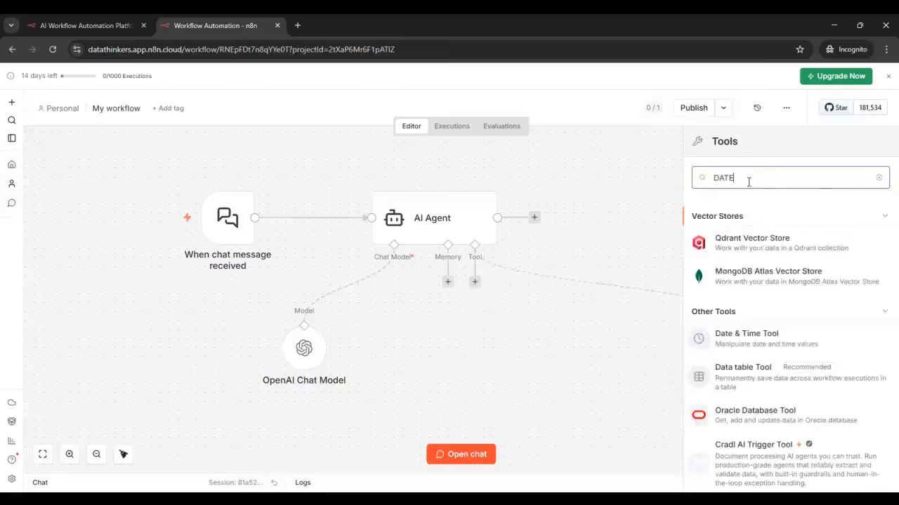
click(753, 343)
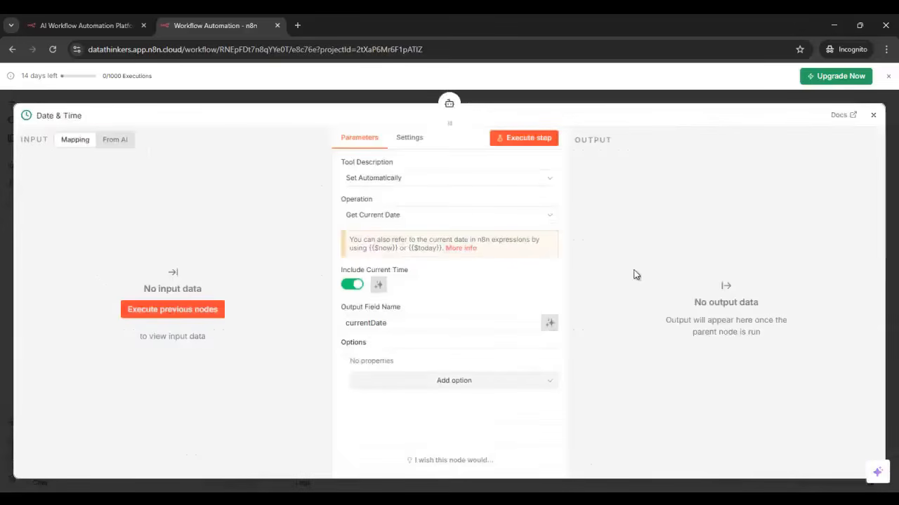
click(409, 141)
click(358, 144)
key(Escape)
drag(480, 346, 634, 363)
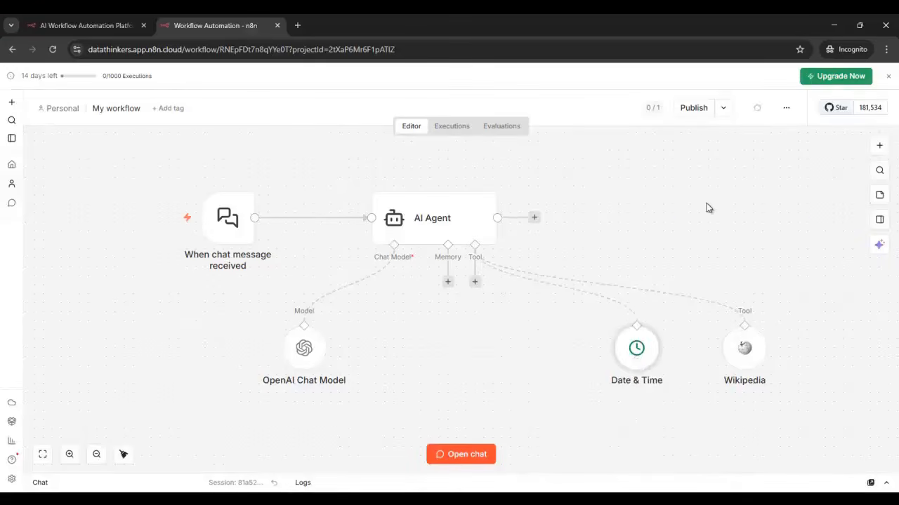
Add the Calculator tool to the AI Agent and place it just below the agent's tool connector.
click(475, 283)
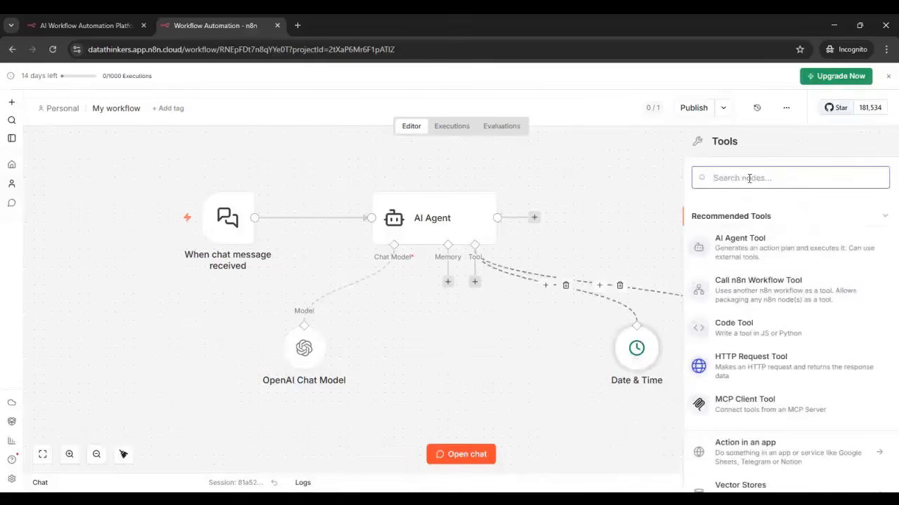
text(cal)
click(733, 355)
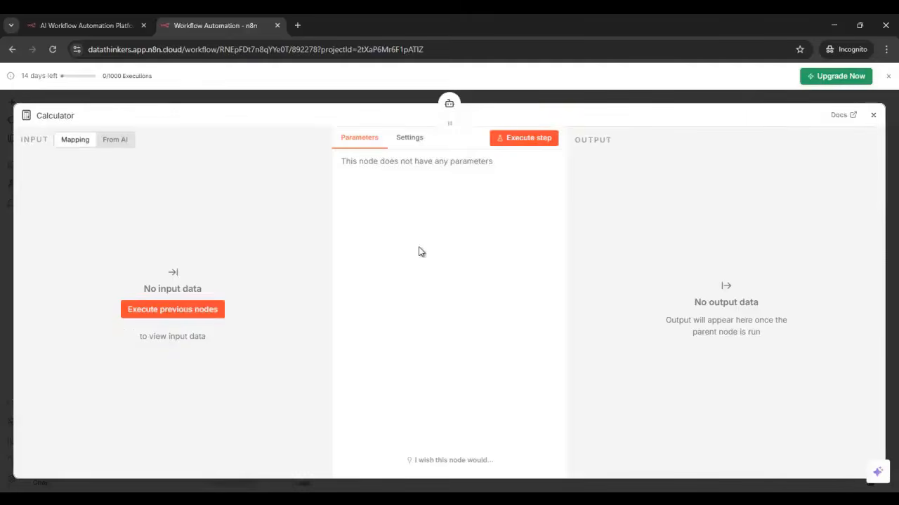
key(Escape)
drag(493, 329, 466, 347)
Move the Date & Time and Wikipedia nodes closer to Calculator so the three tools sit side by side.
drag(630, 355, 547, 348)
drag(752, 358, 672, 334)
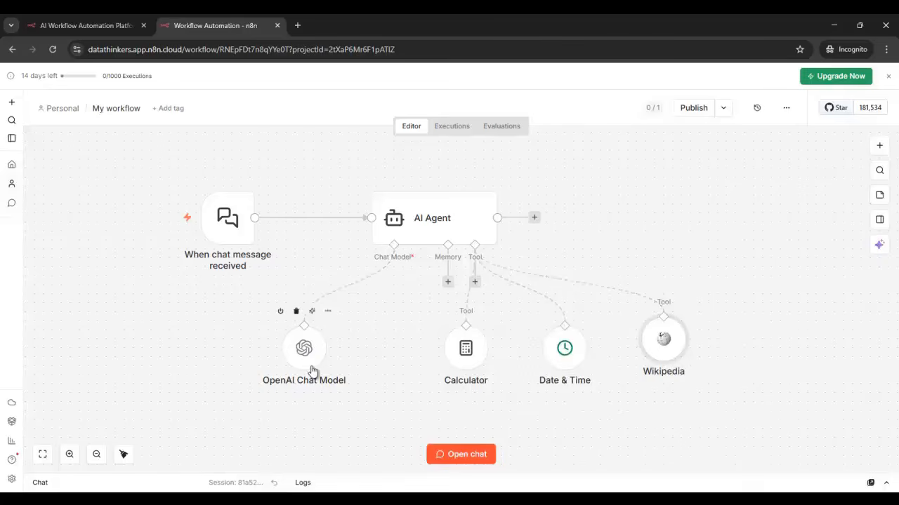
drag(381, 298, 738, 400)
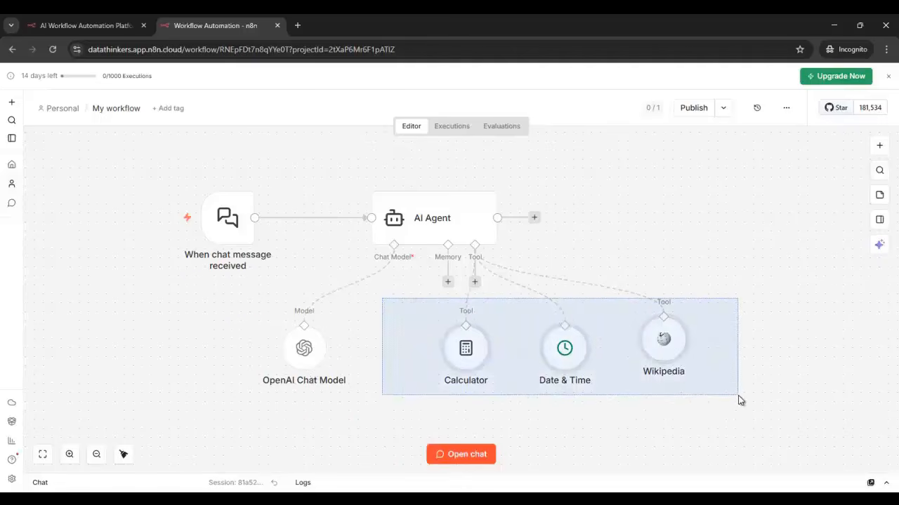
click(639, 171)
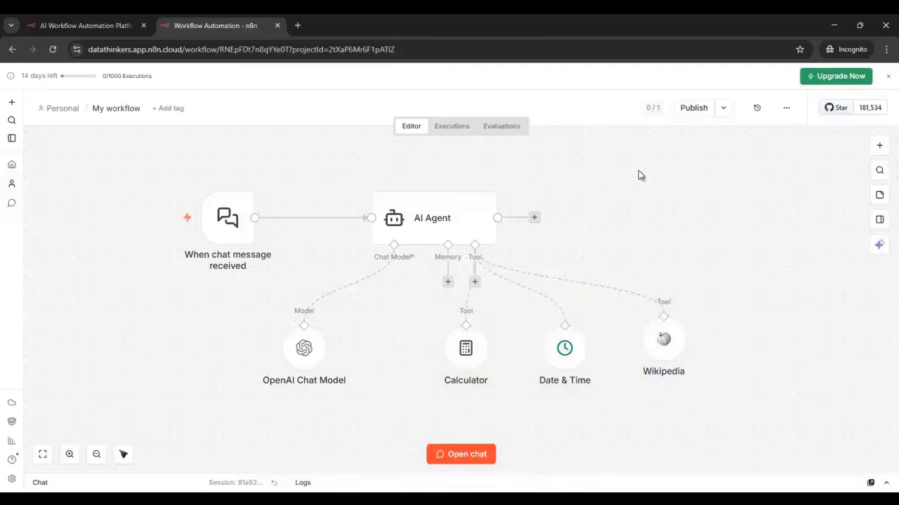
Open the workflow chat and send the AI Agent the message "Tell me today's date and time".
click(461, 455)
text(Tell)
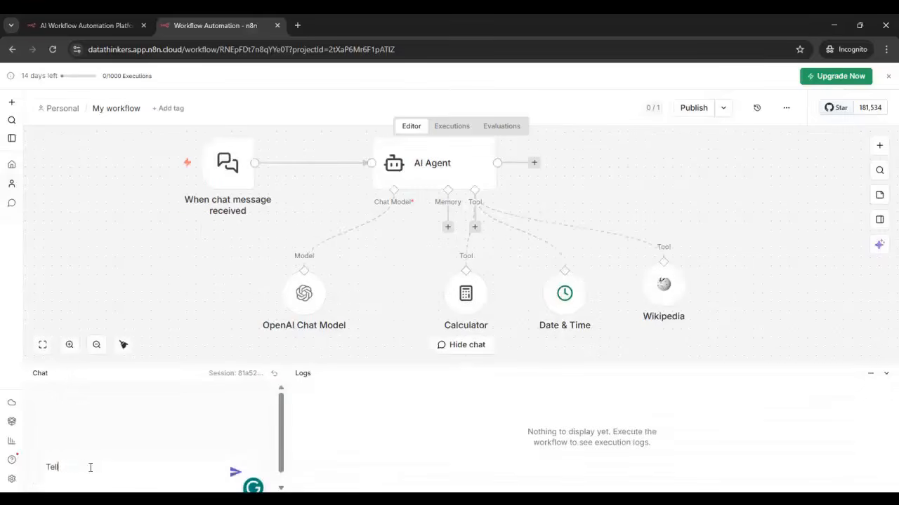
text( me today's date and time)
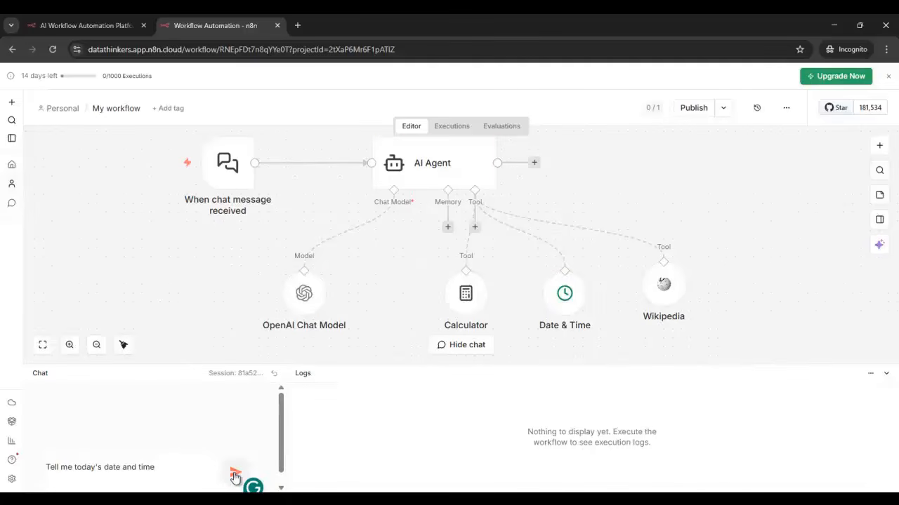
click(234, 476)
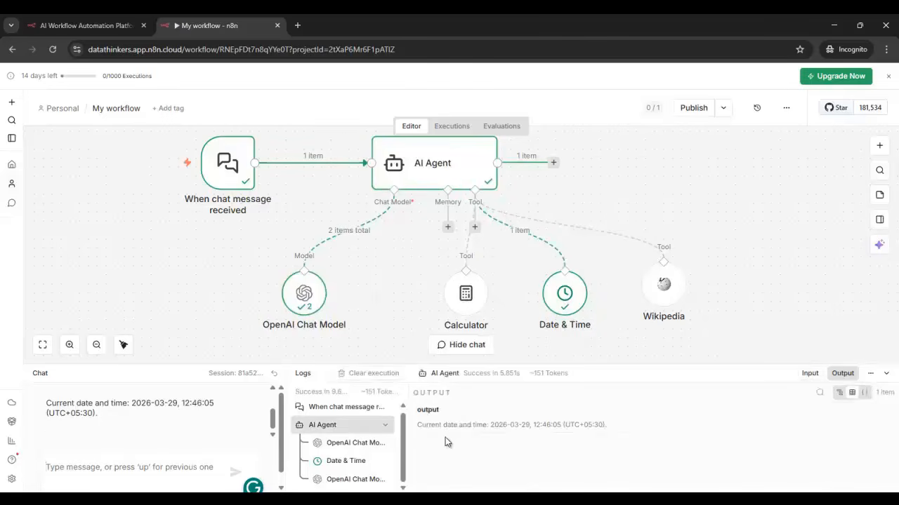
scroll(211, 428, up, 2)
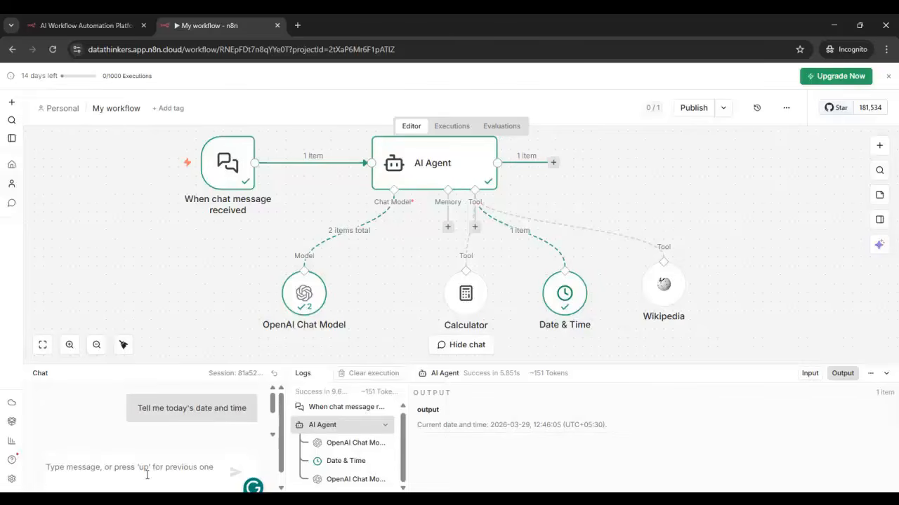
Ask the AI Agent in the chat to divide 12345 by 23.
text(what is 4)
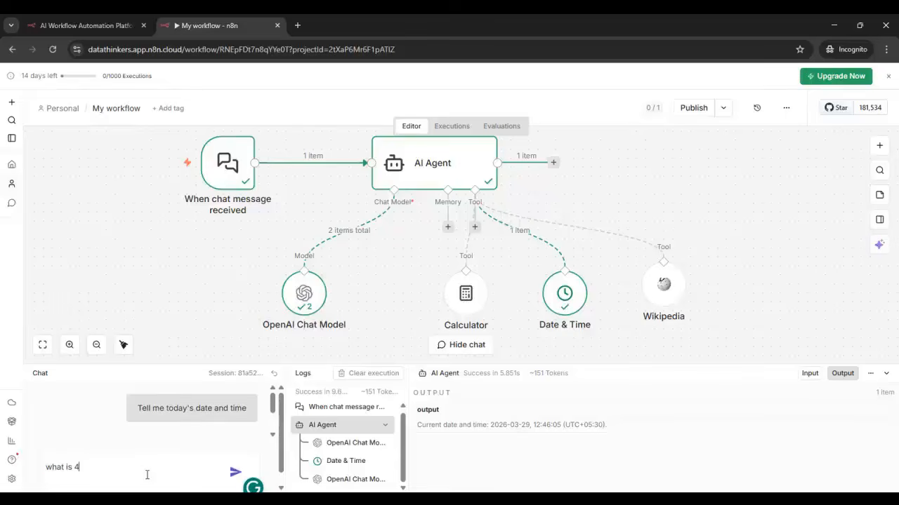
text(5 multiplies)
text(d by 18?)
key(Return)
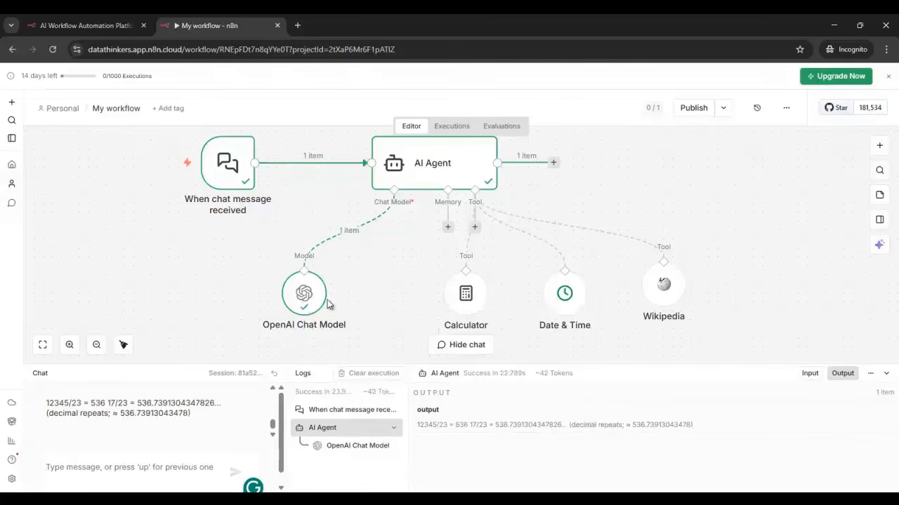
Send the AI Agent the chat message "What is 9876 multiplied by 543" and review the exchange.
drag(399, 247, 733, 338)
click(157, 470)
text(What is 9876 multiplied by 543)
click(230, 475)
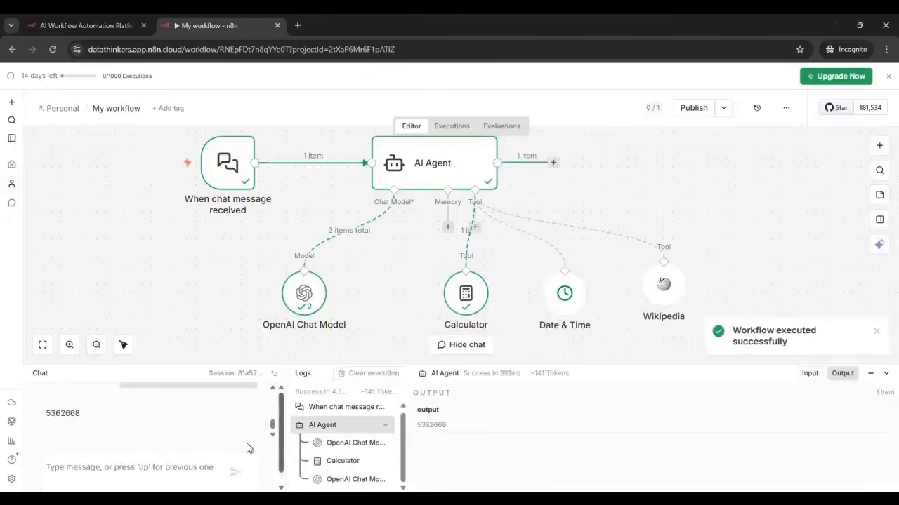
scroll(273, 390, up, 1)
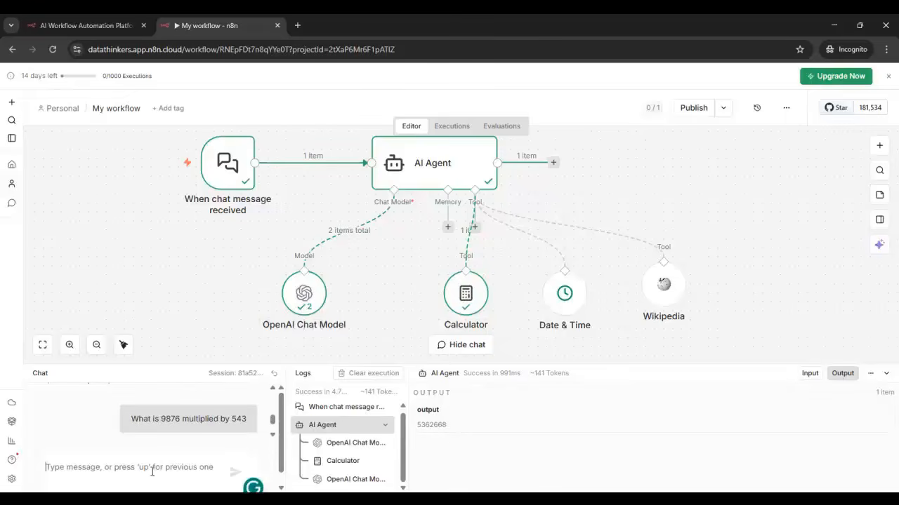
Send the chat message "Tell me about Albert Einstein" and inspect the OpenAI Chat Model and AI Agent log entries.
text(Tell me about)
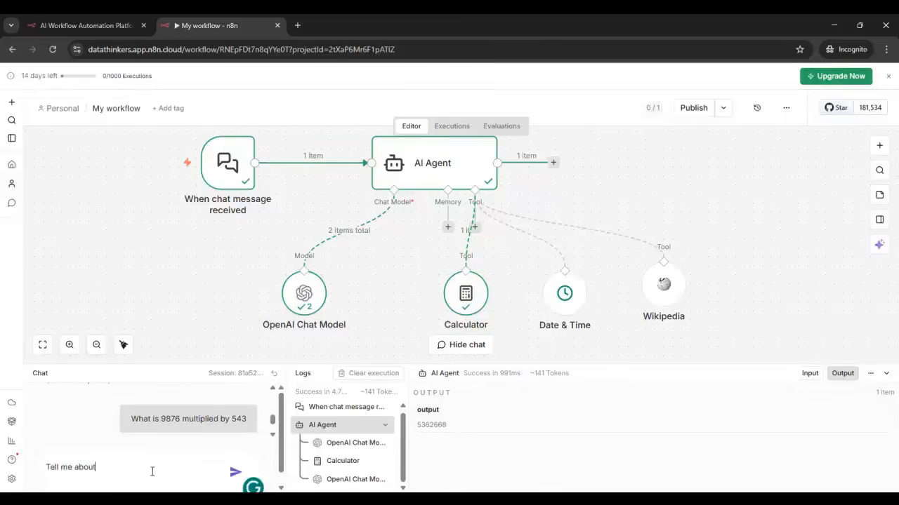
text( Albert Einstein)
key(Return)
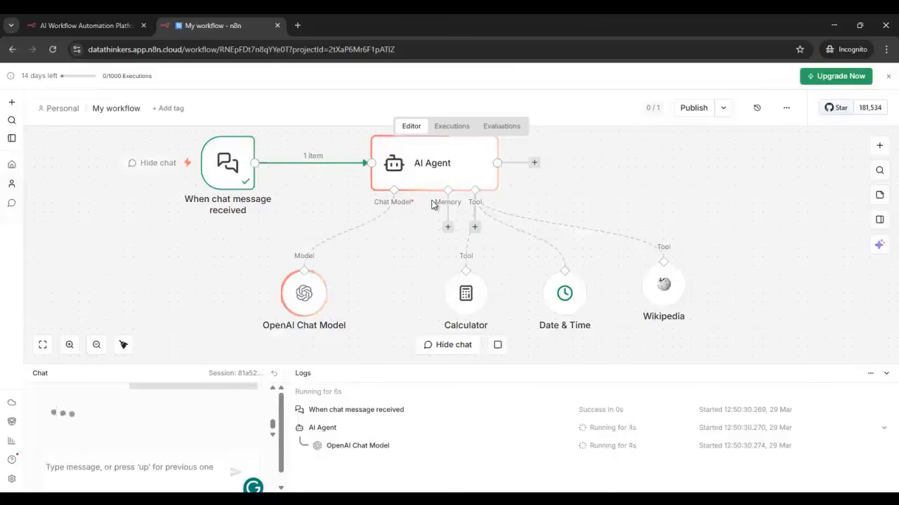
click(358, 449)
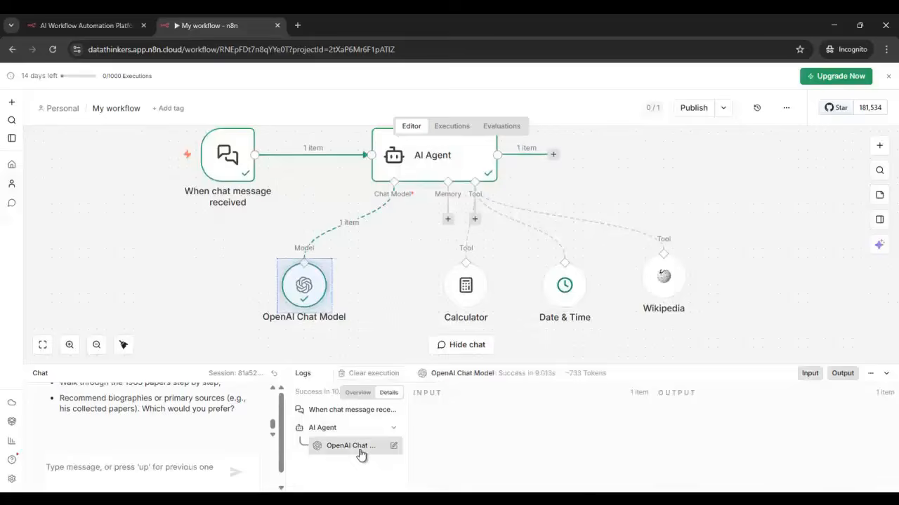
click(329, 428)
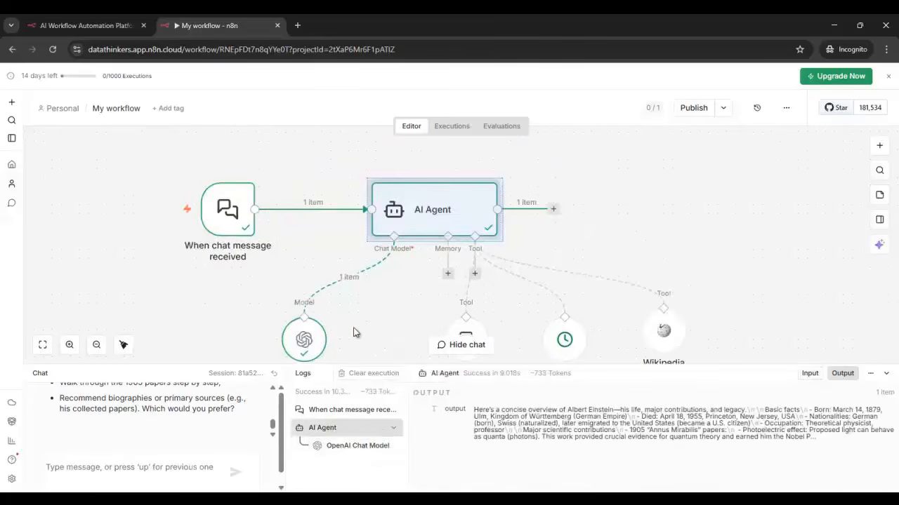
In a fresh chat session, send "Summarize the latest information about Chandrayaan missions" and review the execution log and the answer.
drag(391, 292, 710, 351)
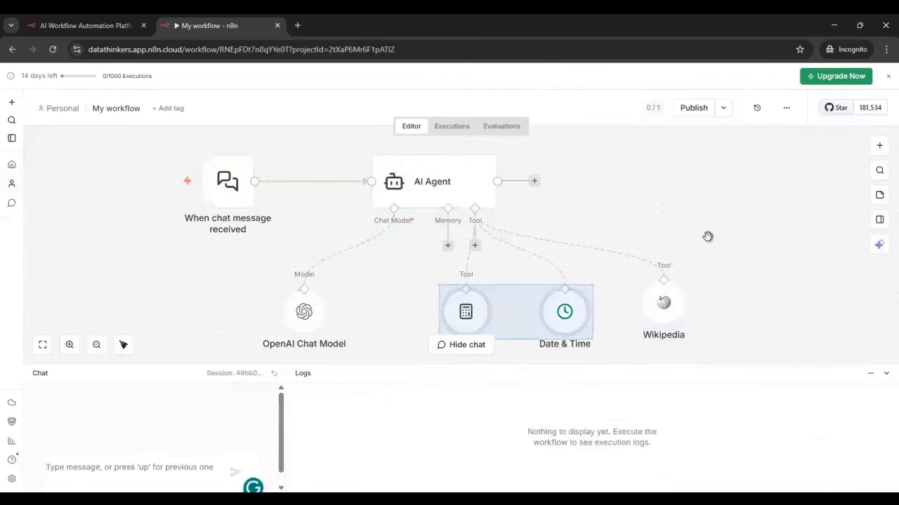
key(Up)
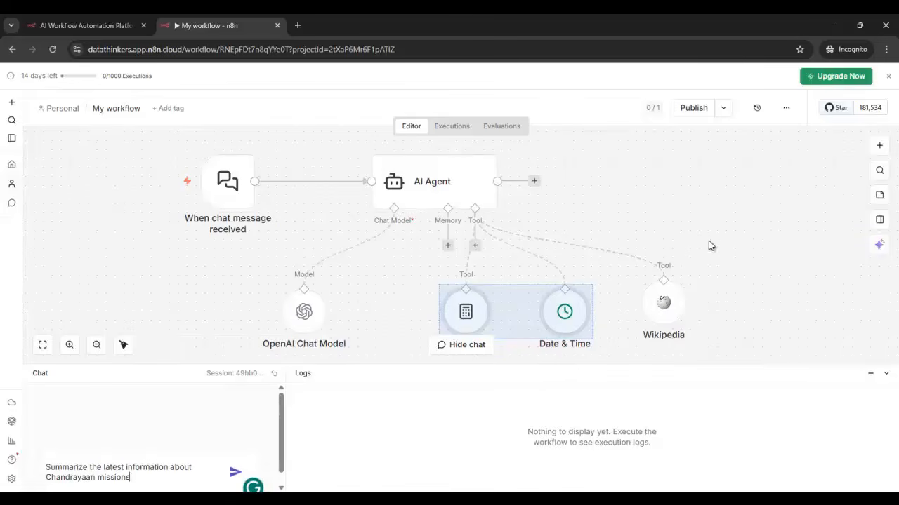
click(232, 476)
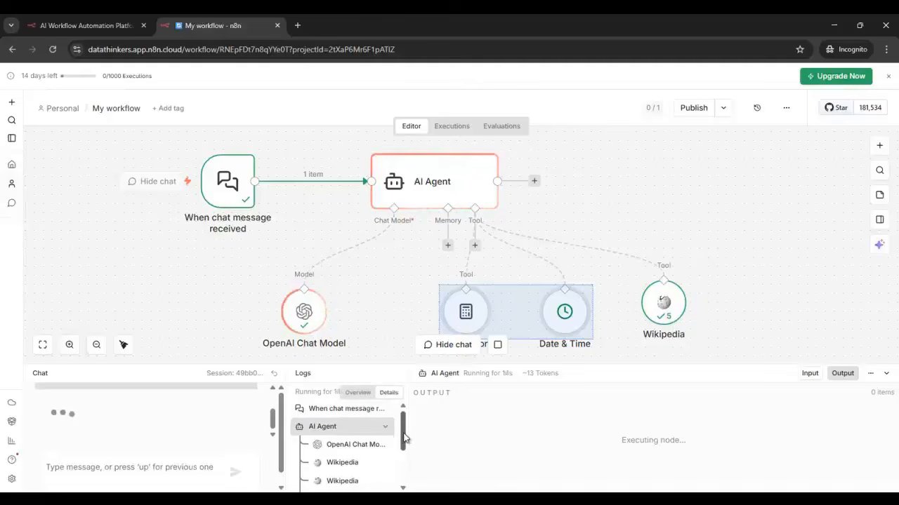
drag(404, 439, 405, 419)
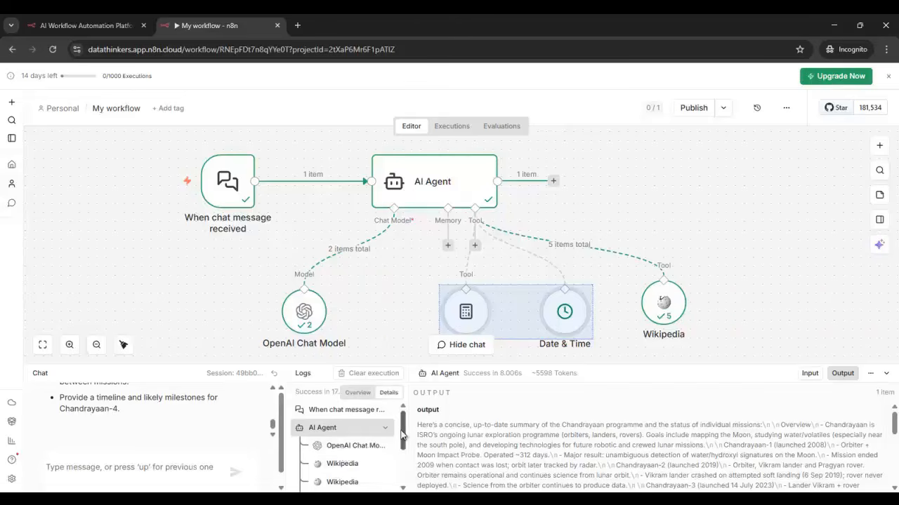
scroll(330, 477, down, 3)
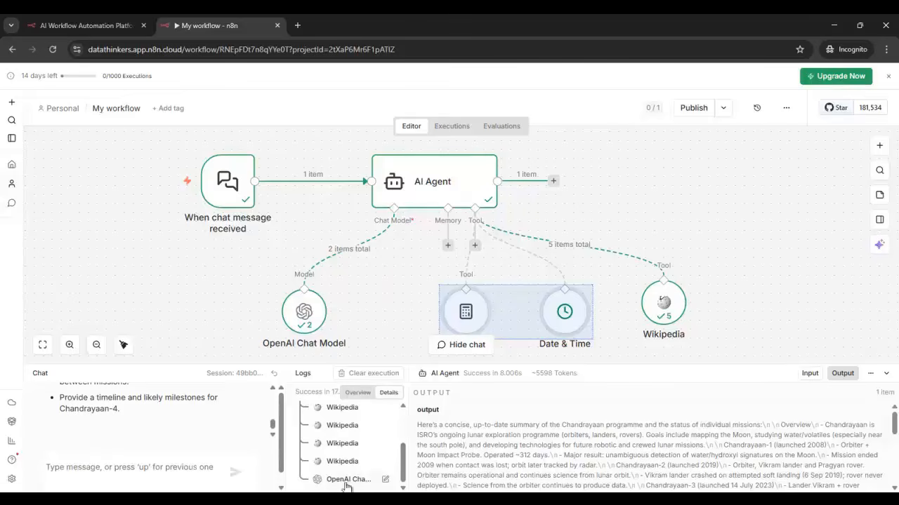
scroll(180, 428, up, 10)
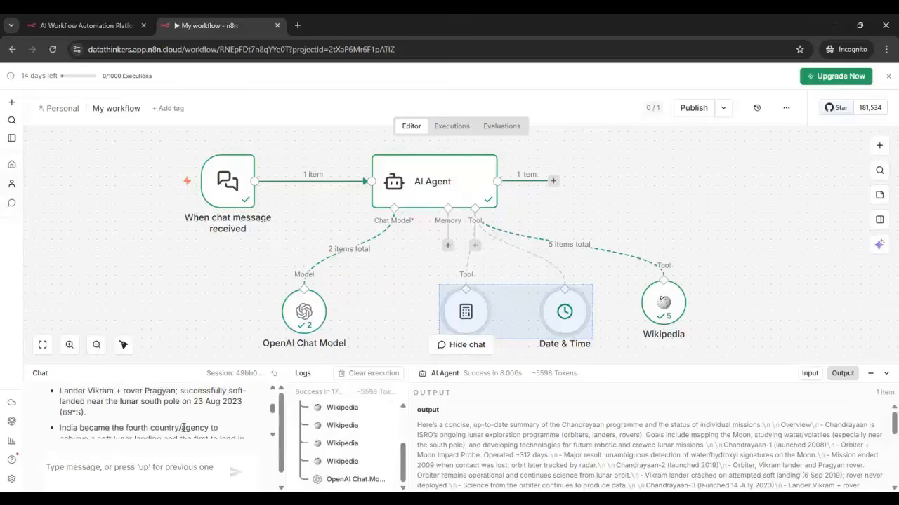
scroll(198, 426, down, 2)
scroll(198, 426, down, 10)
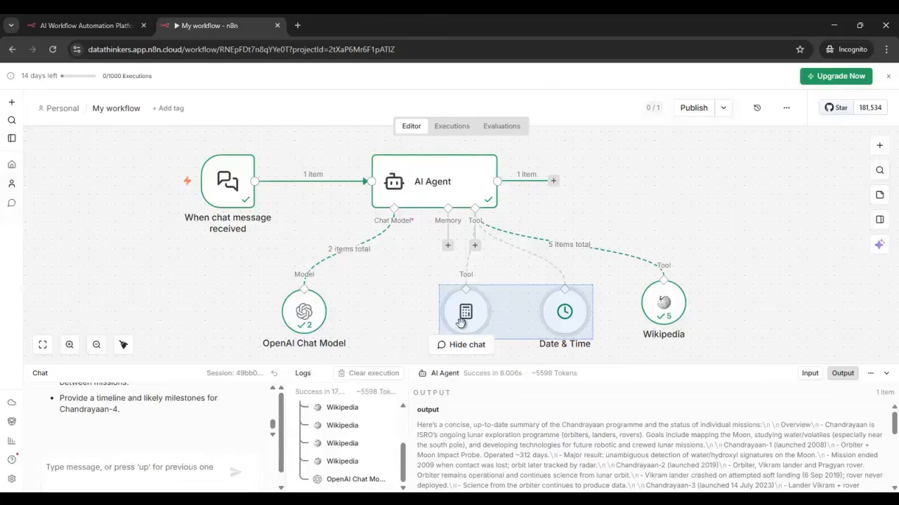
drag(403, 280, 718, 348)
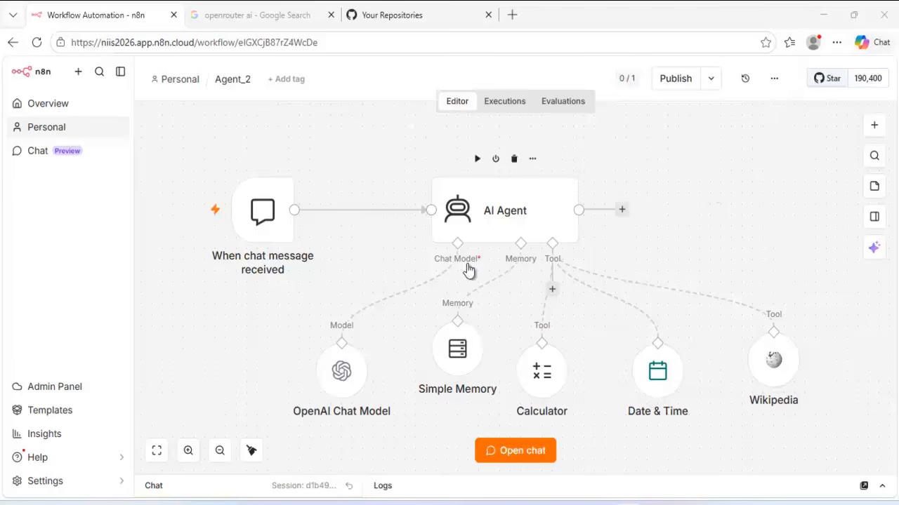
drag(248, 322, 424, 438)
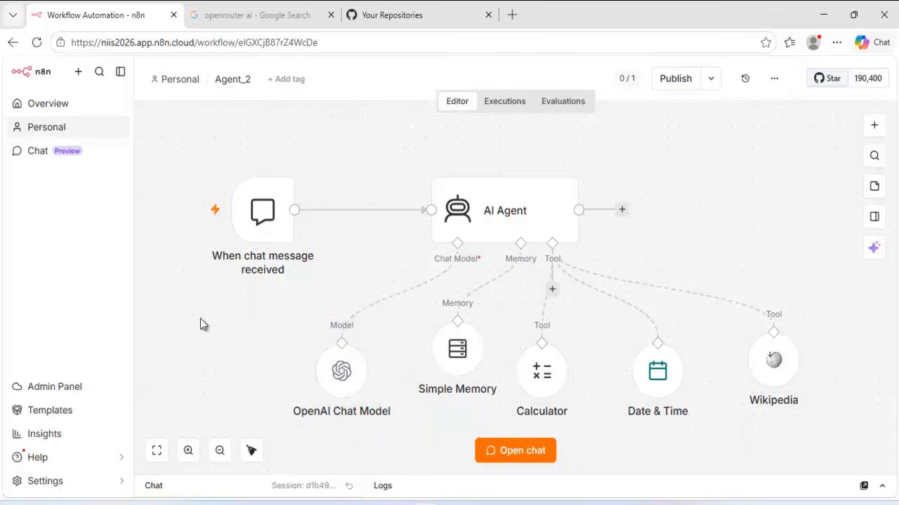
Open the OpenRouter website from the Google search results and go to its API Keys page.
click(263, 20)
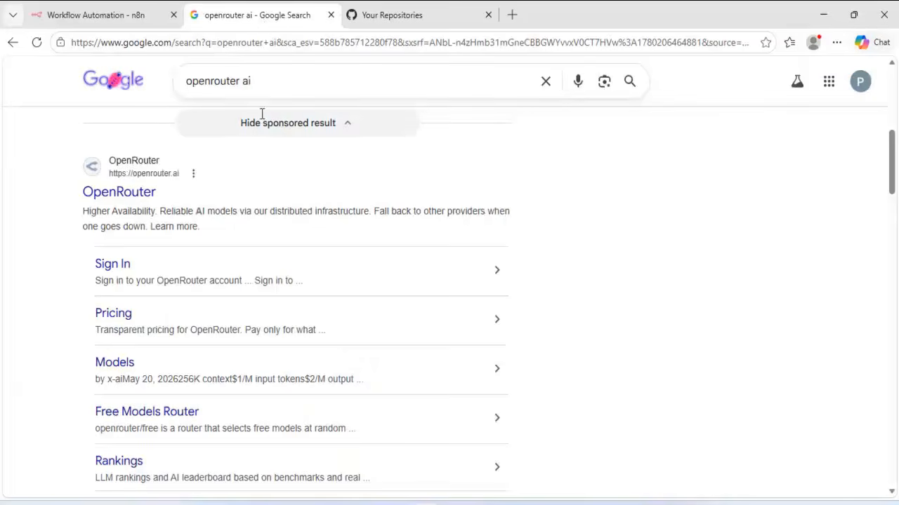
click(119, 192)
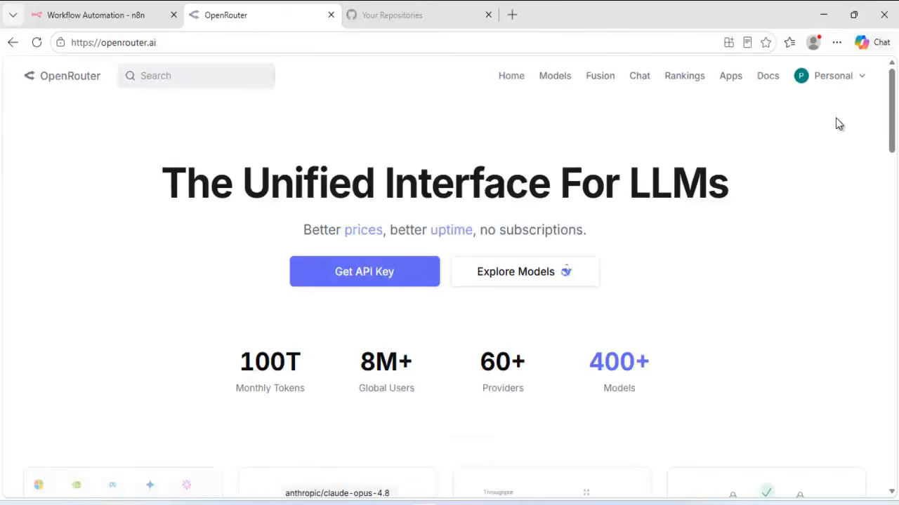
click(836, 76)
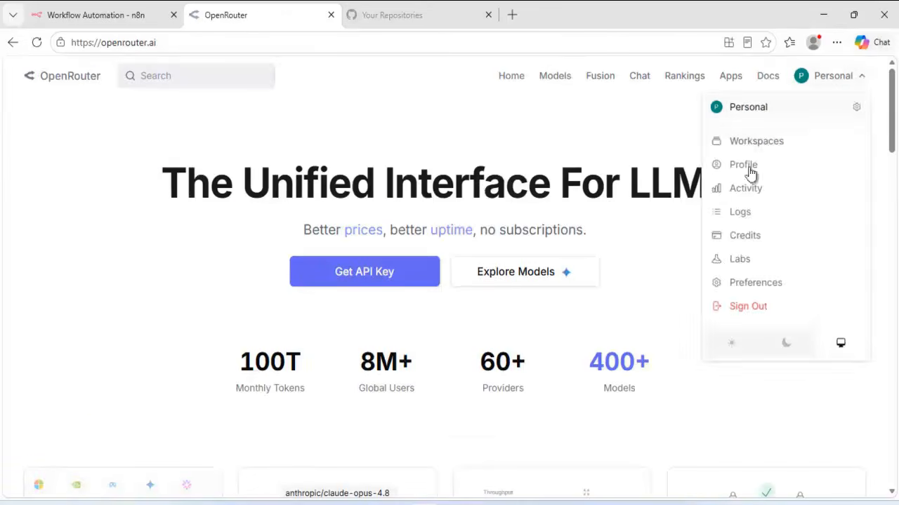
click(613, 136)
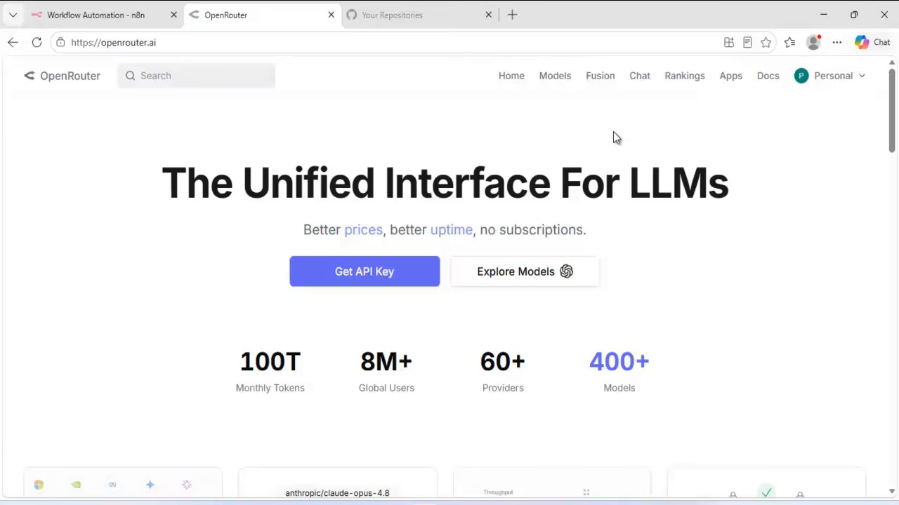
click(362, 285)
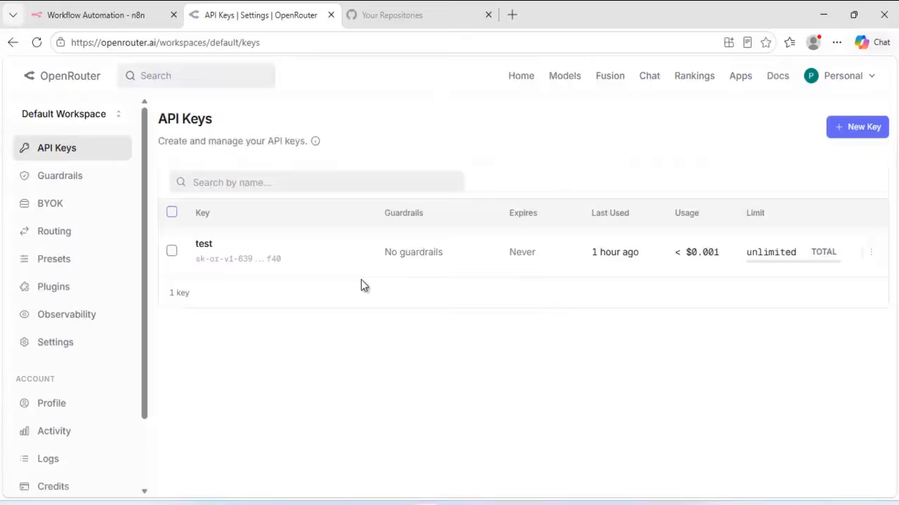
Create a new OpenRouter API key named n8n with no expiration.
click(858, 132)
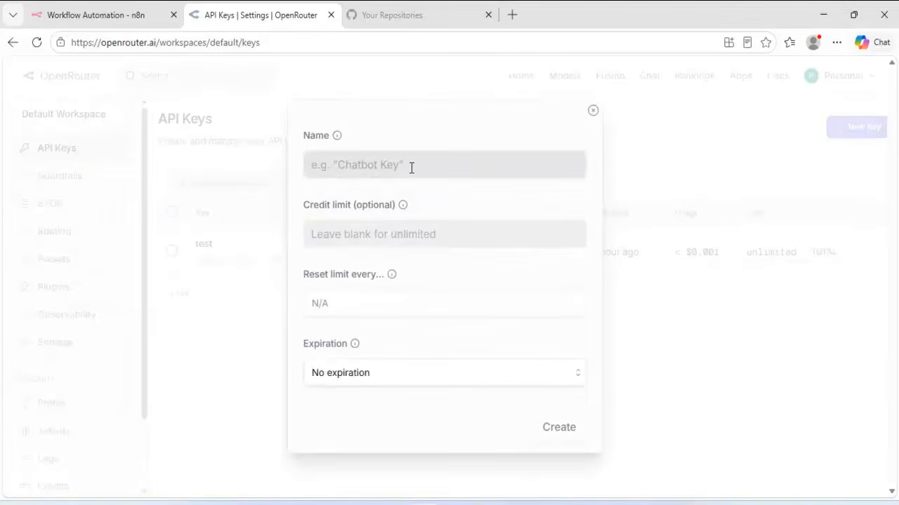
text(n8n)
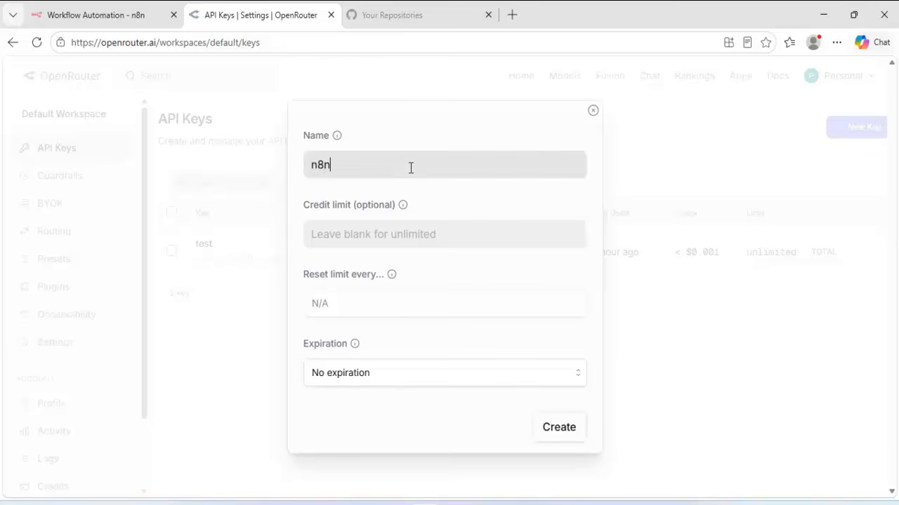
click(353, 377)
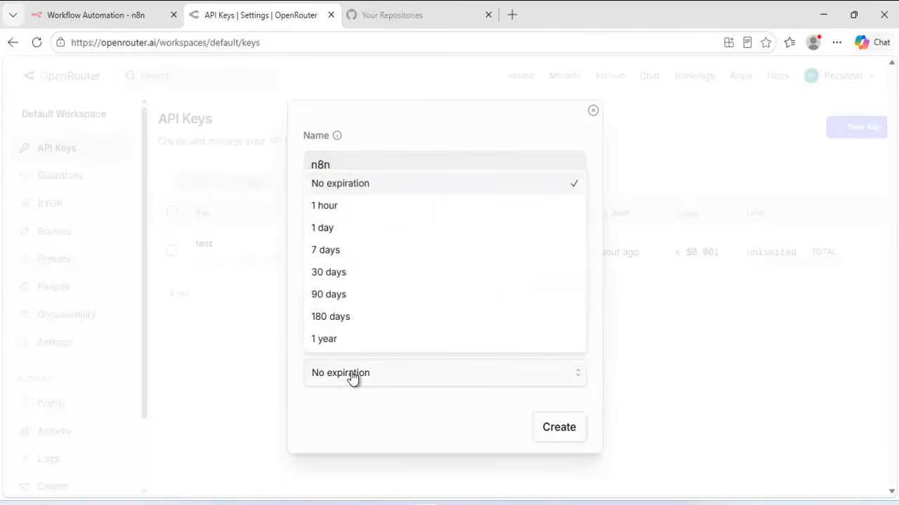
click(354, 377)
click(567, 436)
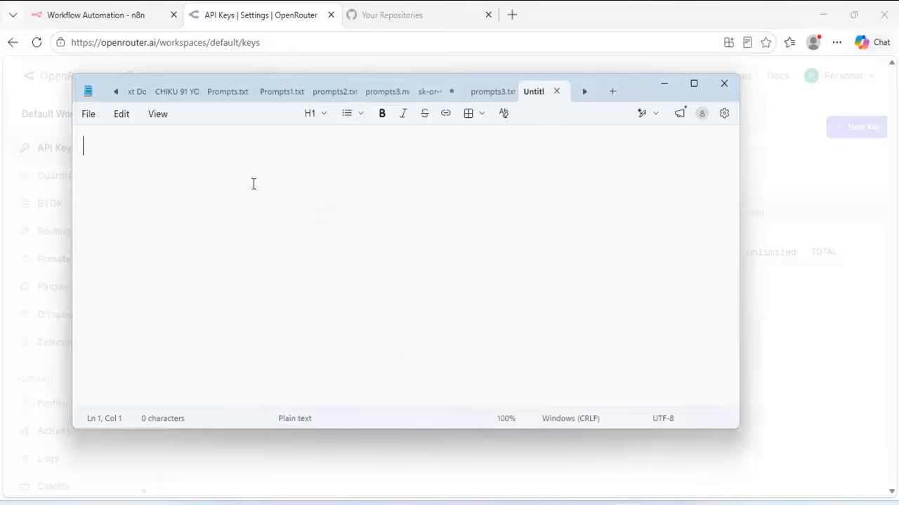
Paste the new API key into a blank Notepad document, select the whole key, and return to the OpenRouter API key list.
key(ctrl+v)
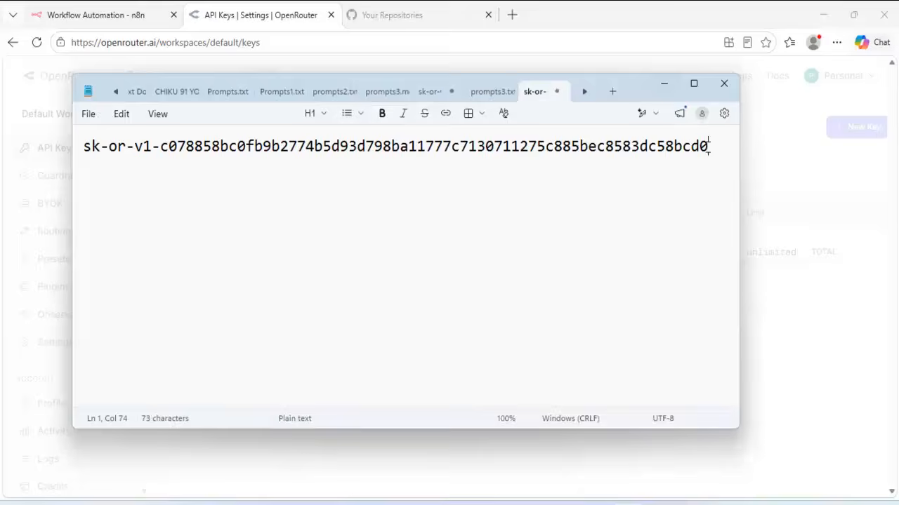
drag(716, 145, 80, 145)
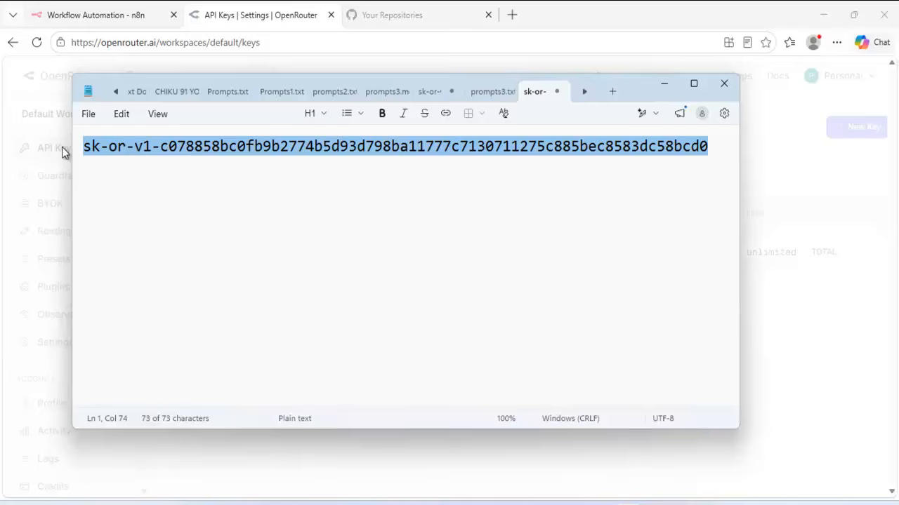
click(667, 82)
click(594, 184)
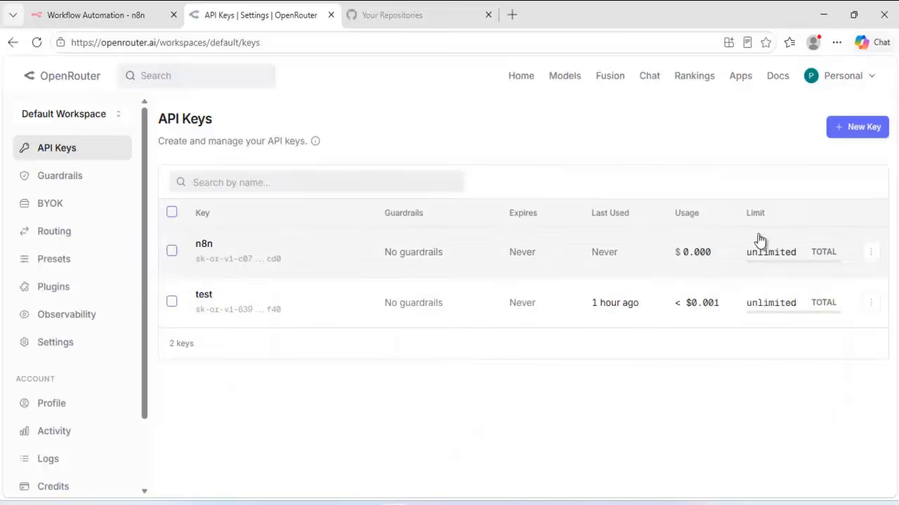
Download the raw Agent_2.json file from the N8N-WORKFLOWS-JSON repository on GitHub.
click(97, 15)
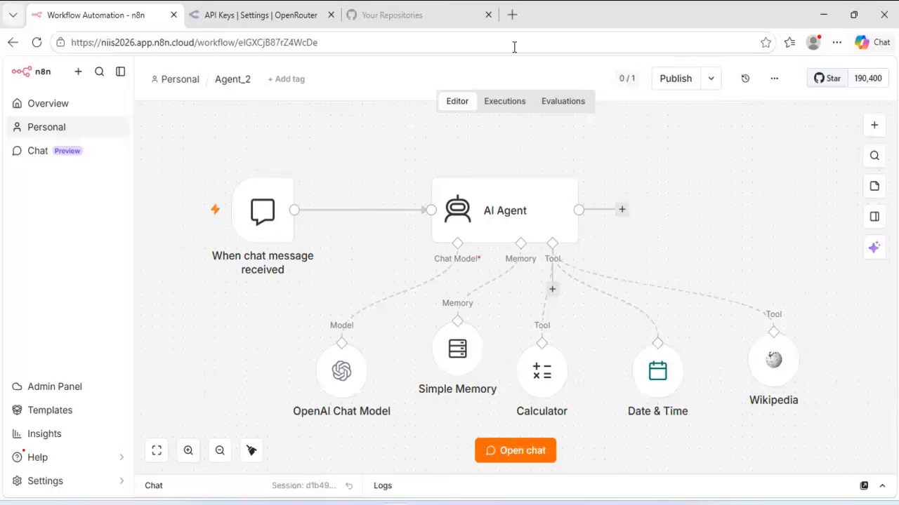
click(422, 15)
click(355, 208)
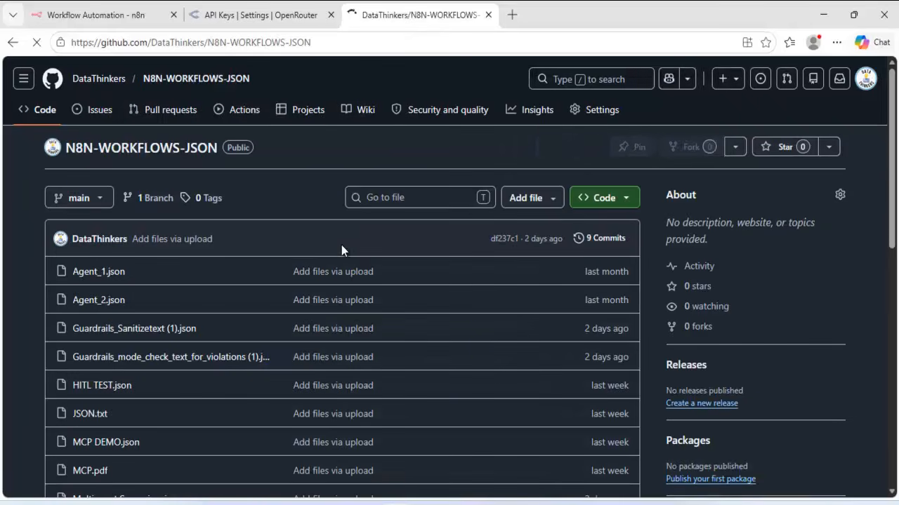
scroll(119, 260, down, 1)
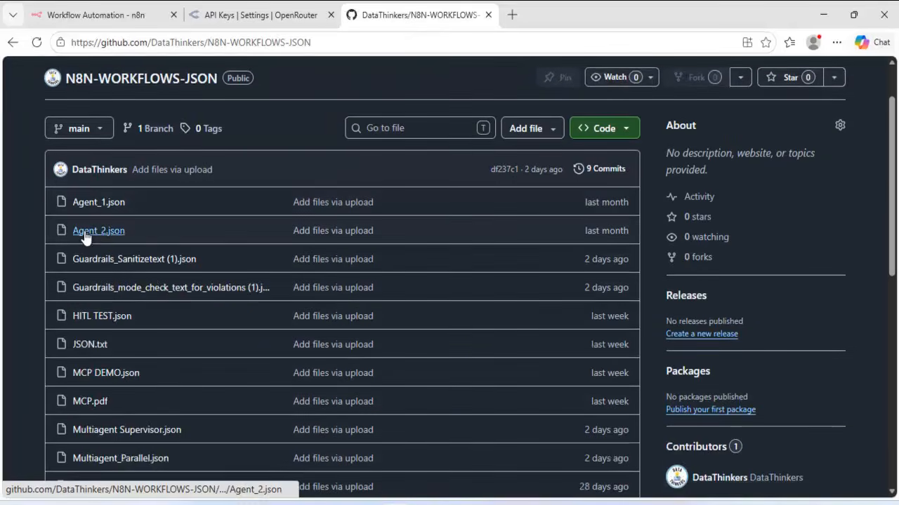
click(84, 232)
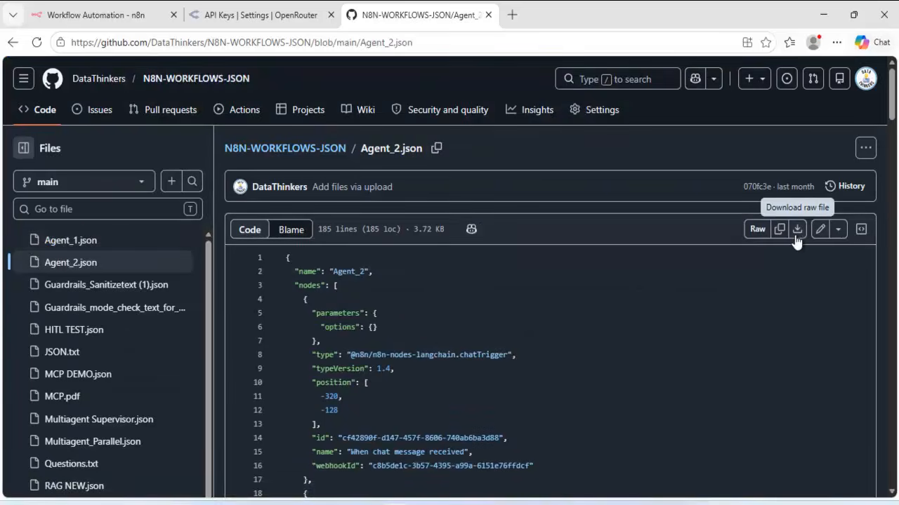
click(796, 236)
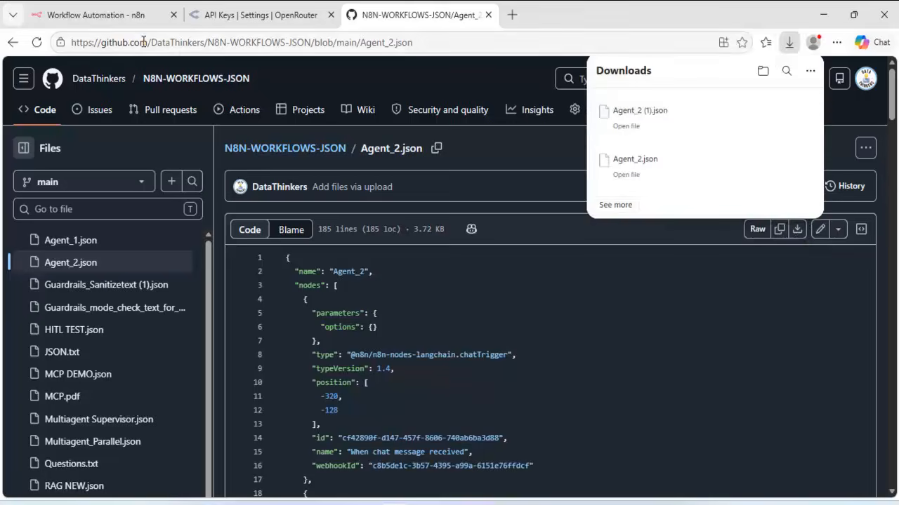
Create a new workflow in the Personal project of n8n and import the downloaded Agent_2 (1).json file into it.
click(89, 20)
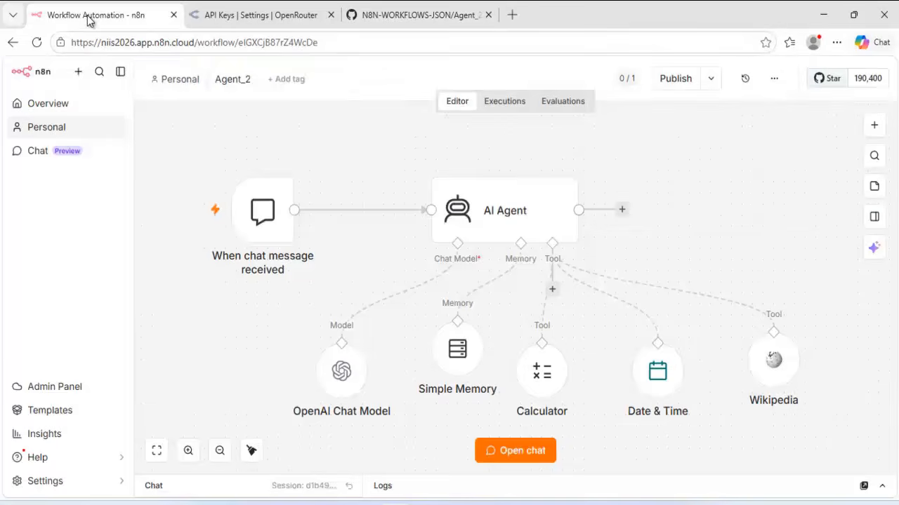
click(80, 73)
mouse_move(84, 103)
click(235, 132)
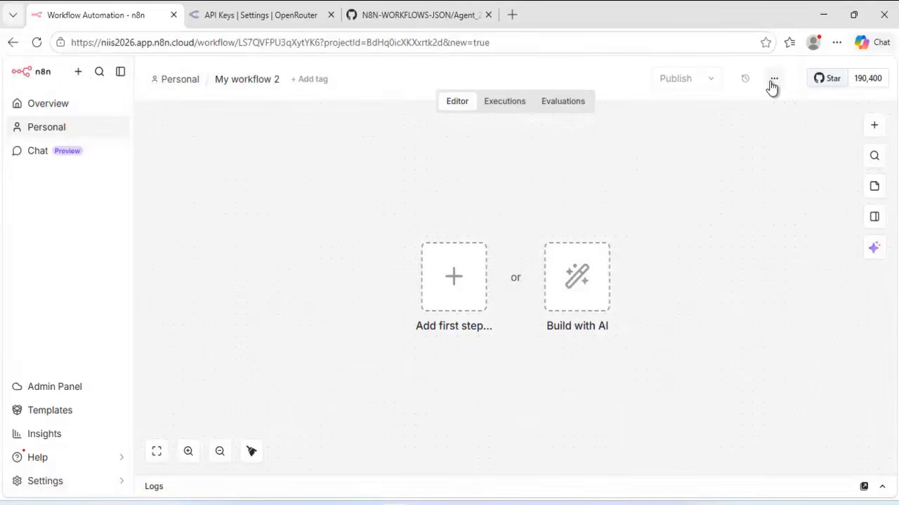
click(772, 83)
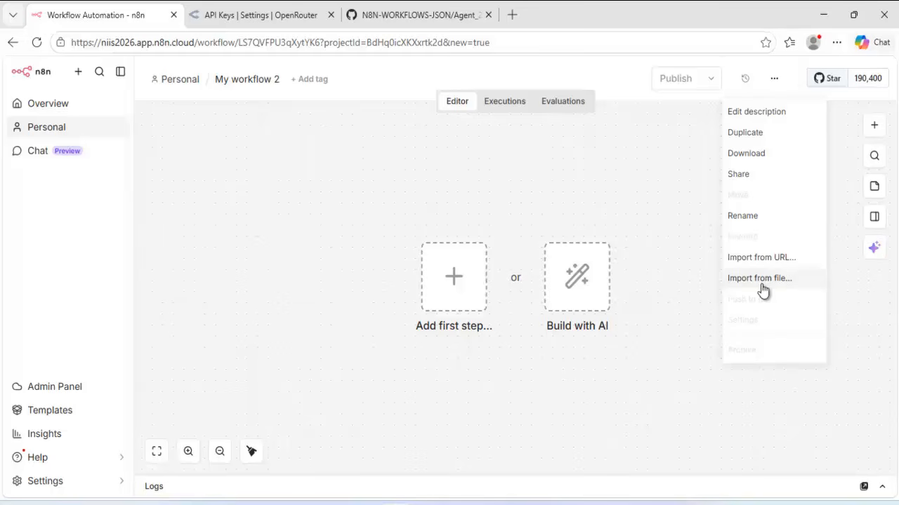
click(759, 279)
click(137, 132)
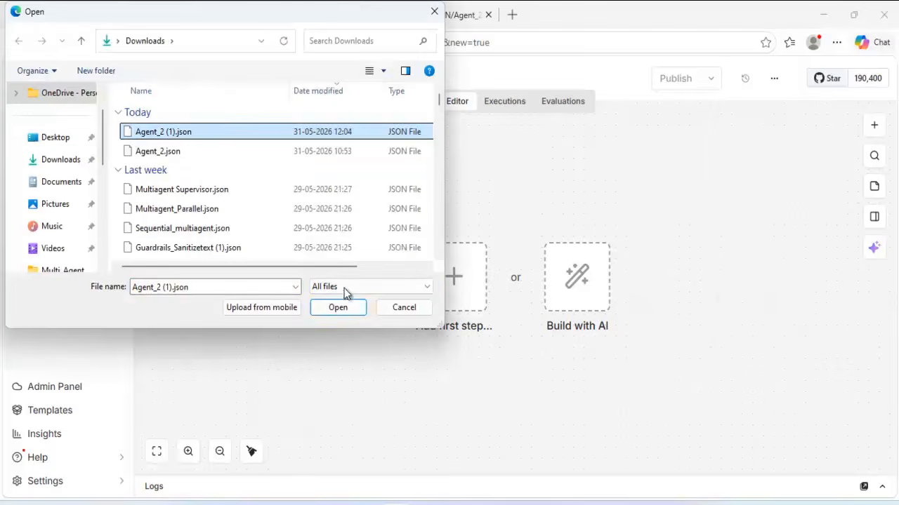
click(347, 311)
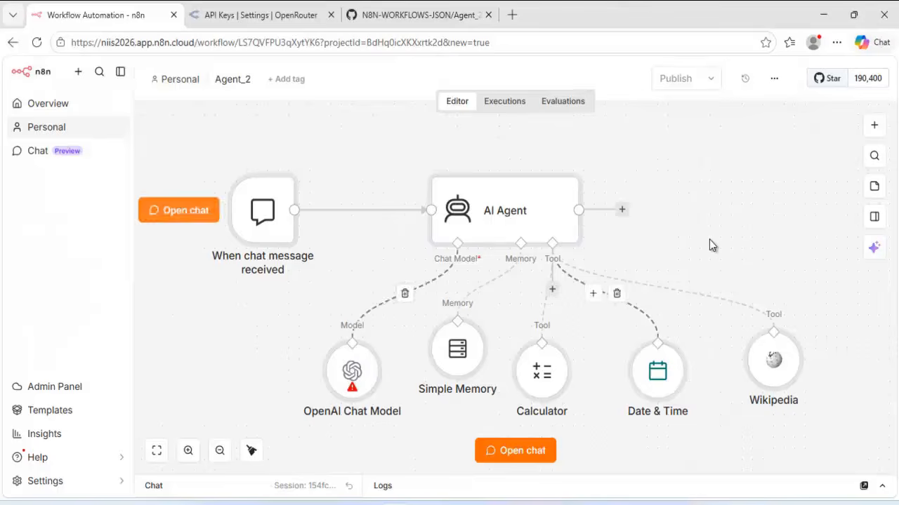
Look over the file list of the N8N-WORKFLOWS-JSON repository on GitHub and return to the n8n workflow.
click(365, 18)
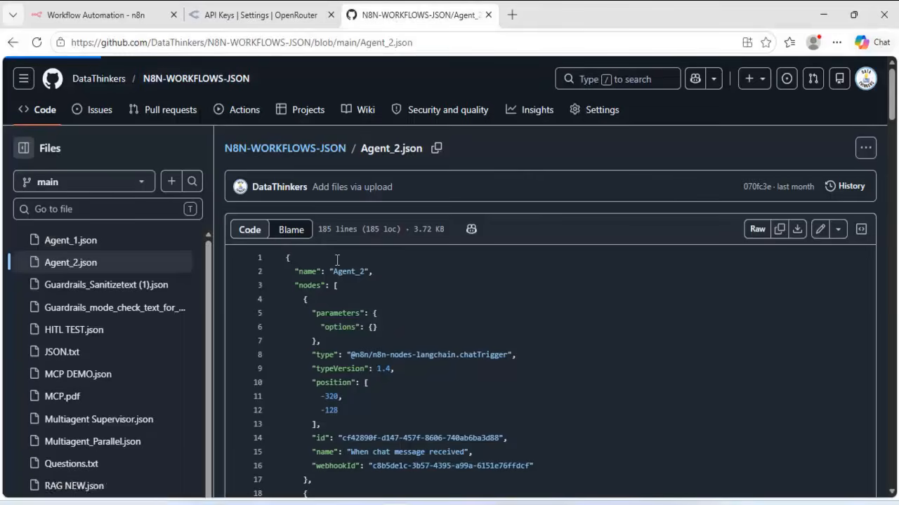
scroll(292, 297, down, 3)
scroll(292, 297, up, 3)
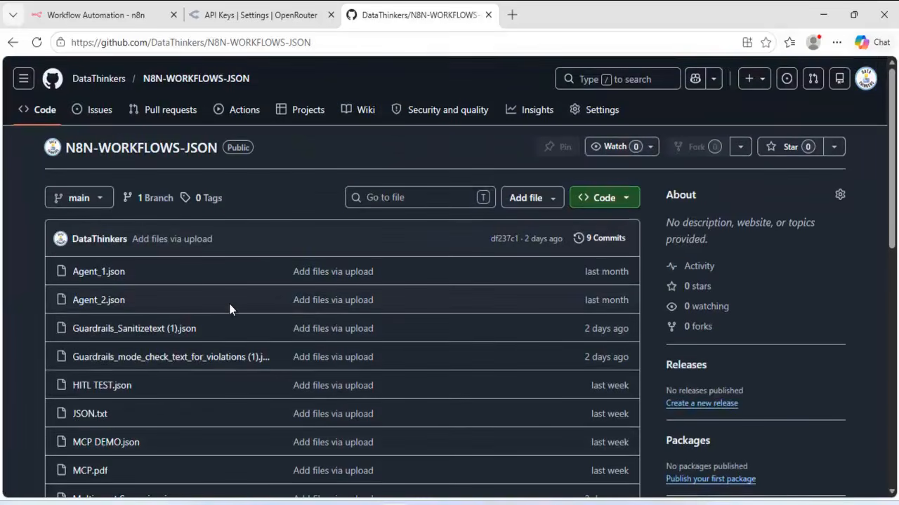
scroll(229, 306, down, 5)
scroll(231, 307, up, 10)
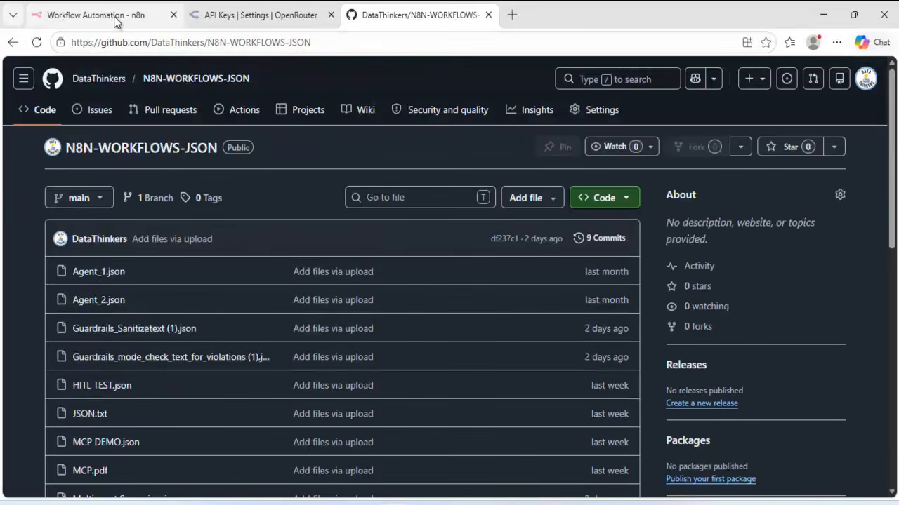
click(115, 17)
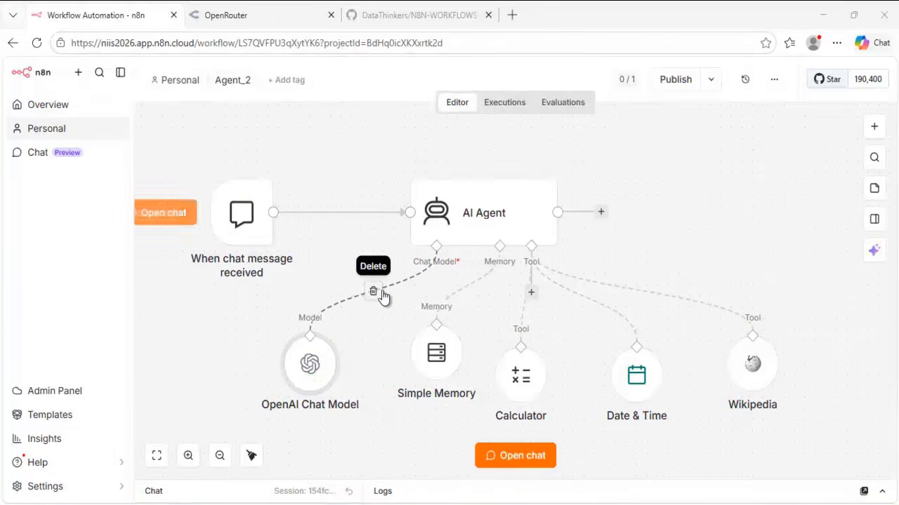
Replace the AI Agent's OpenAI Chat Model node with an OpenRouter Chat Model node.
click(373, 293)
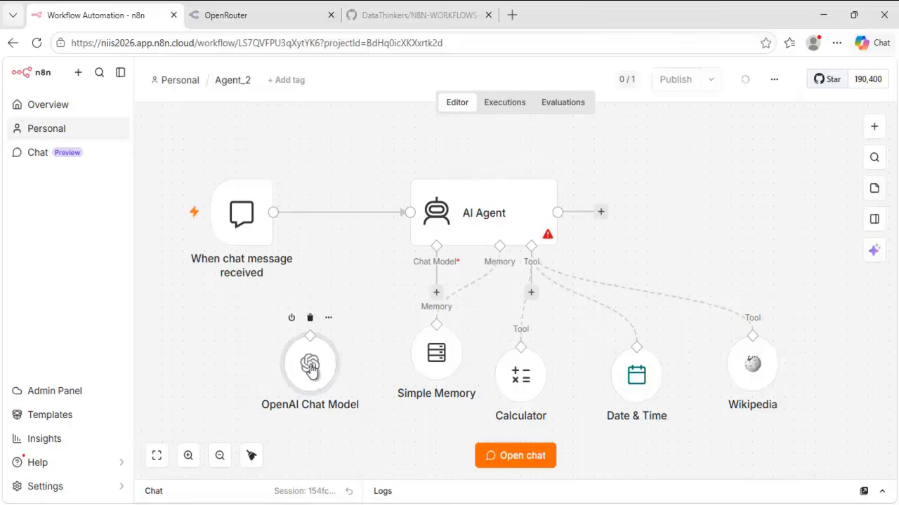
key(Delete)
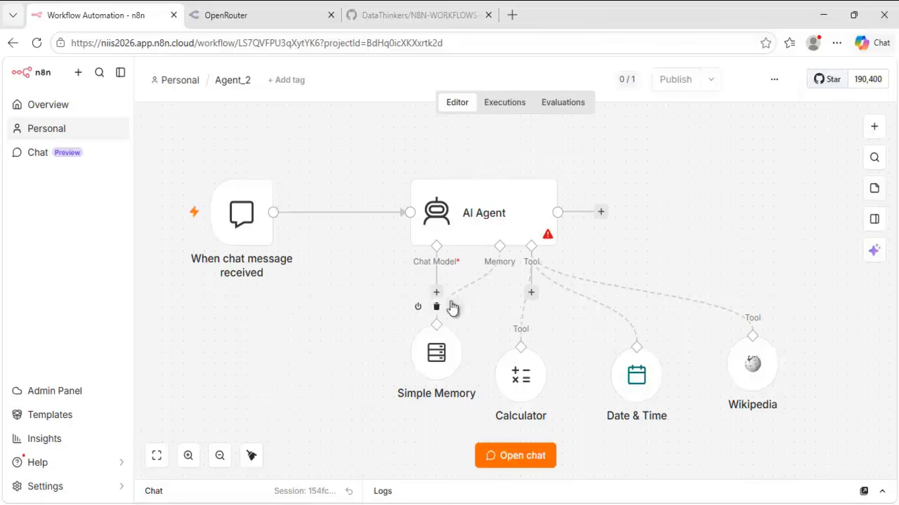
click(437, 293)
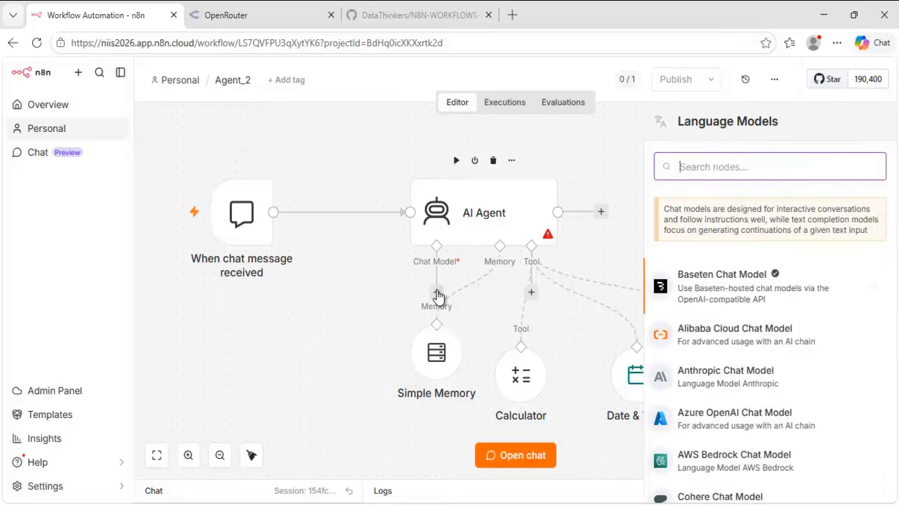
text(open)
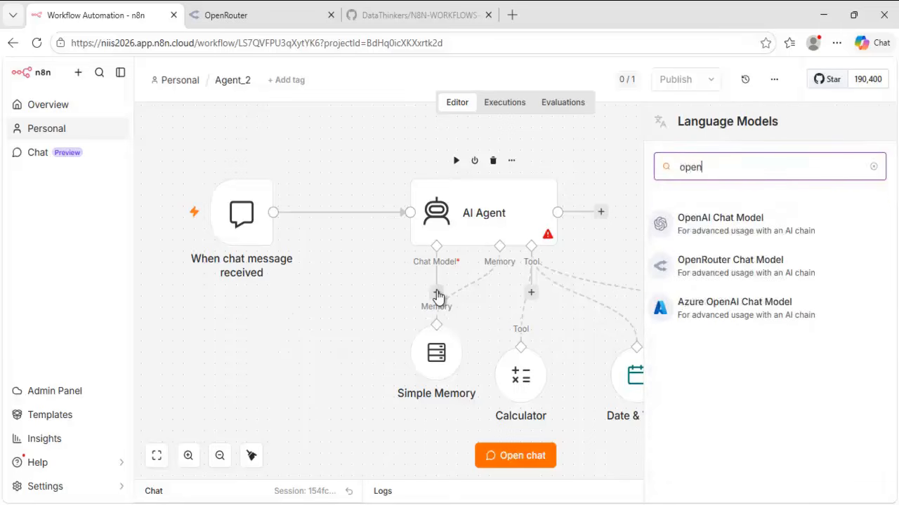
click(713, 270)
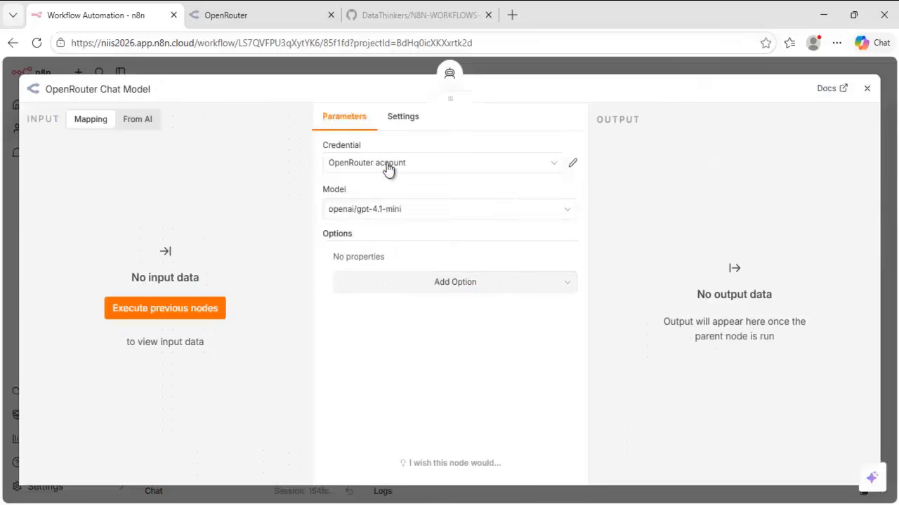
Review the connection settings of the OpenRouter account credential used by the OpenRouter Chat Model node.
click(387, 169)
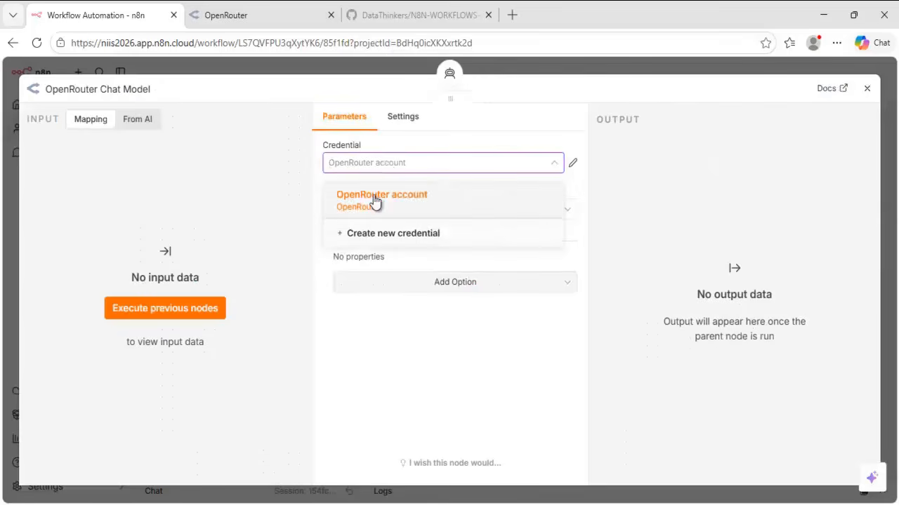
click(574, 165)
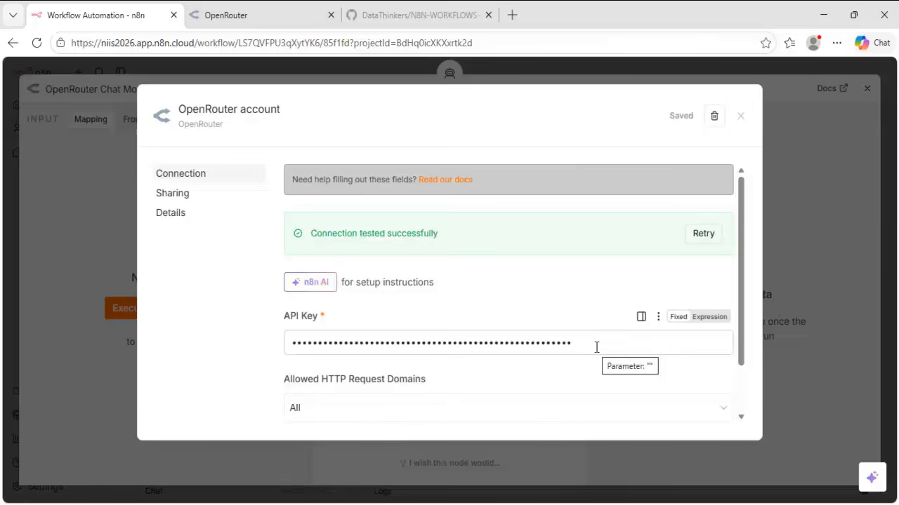
click(243, 7)
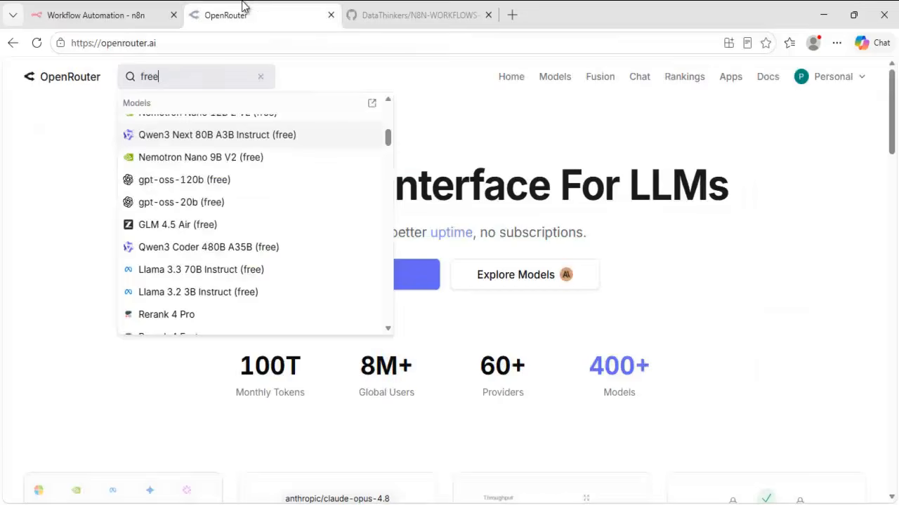
click(430, 129)
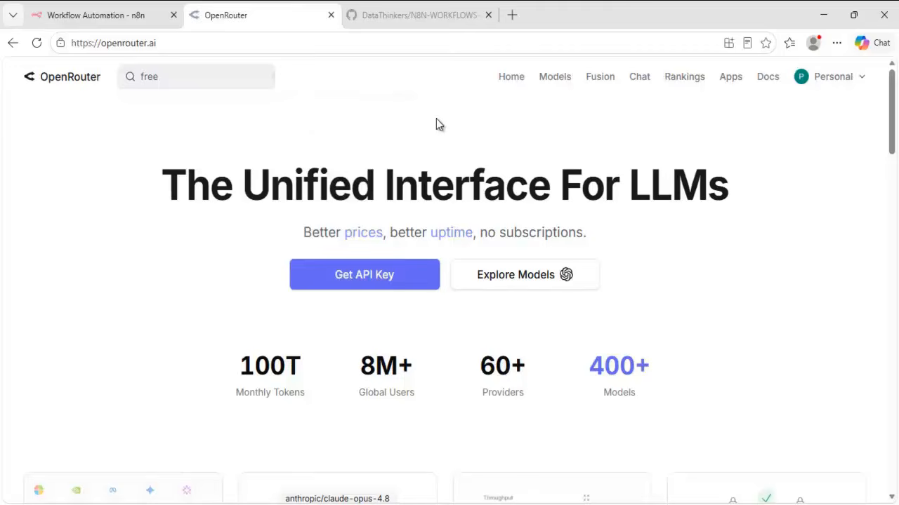
click(106, 14)
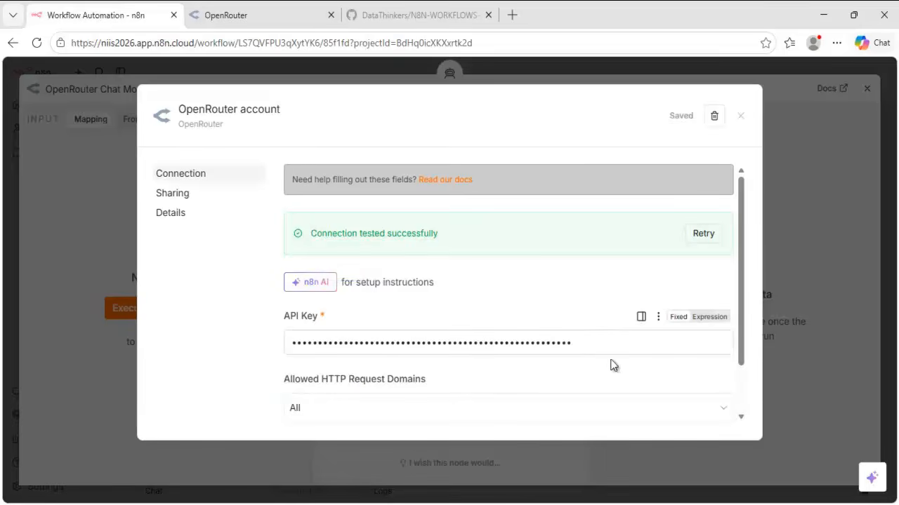
scroll(589, 343, down, 2)
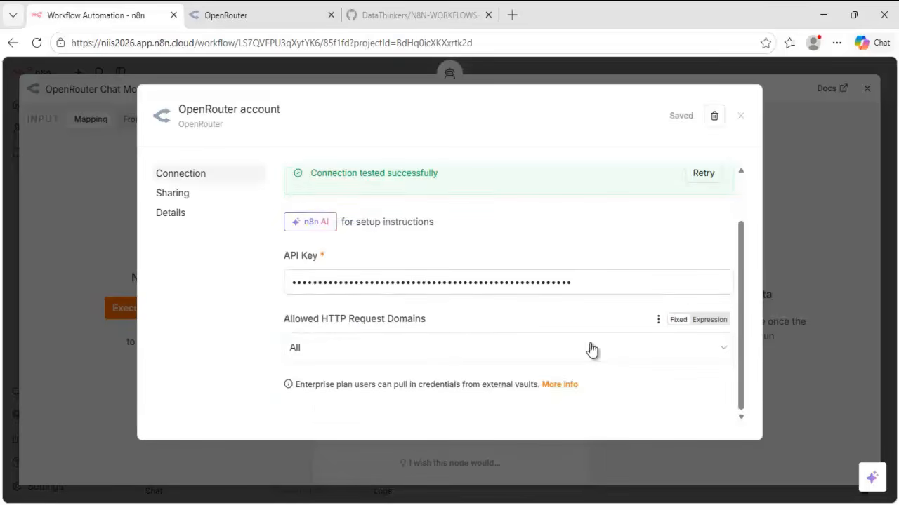
scroll(588, 351, up, 2)
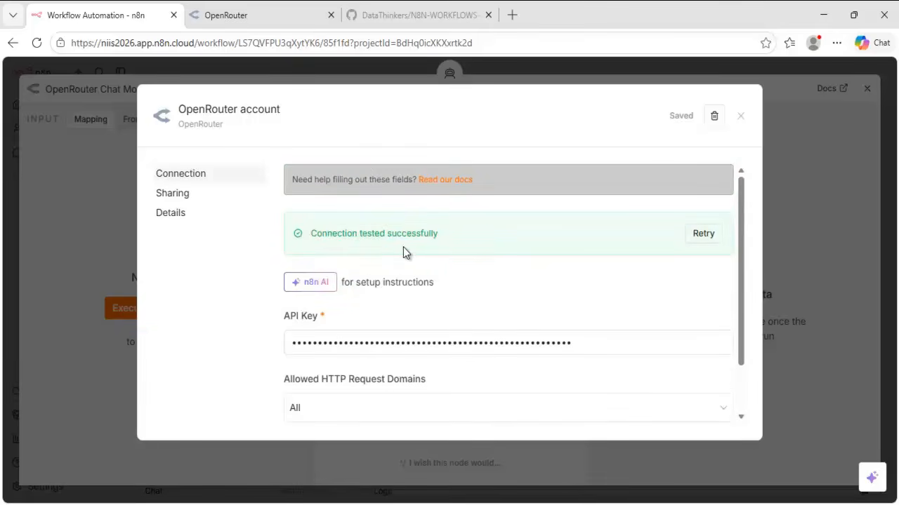
click(740, 117)
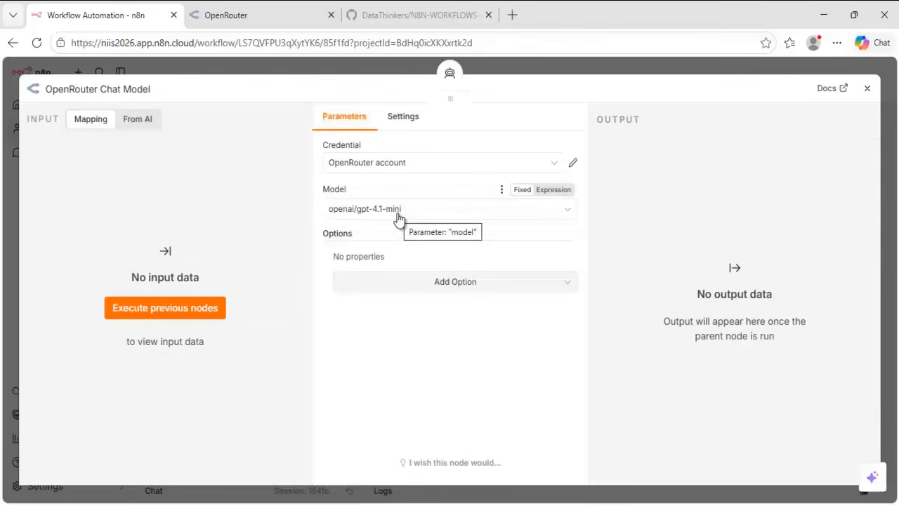
Search the models on the OpenRouter website for "free" and look through the list for gpt-oss models.
click(234, 10)
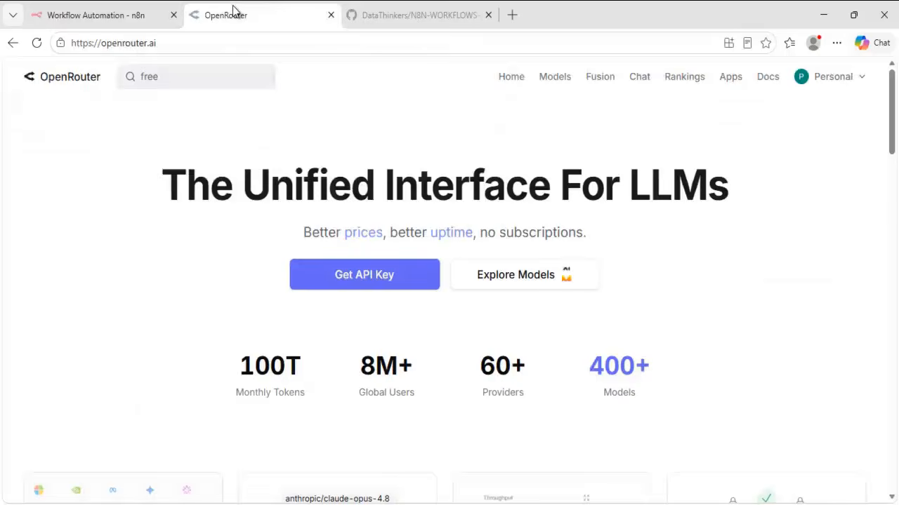
click(179, 78)
text(free)
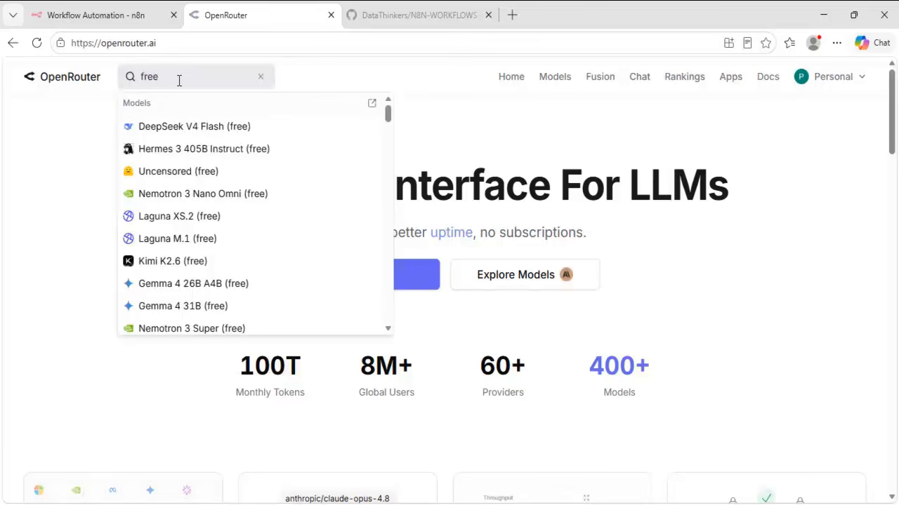
scroll(216, 169, down, 5)
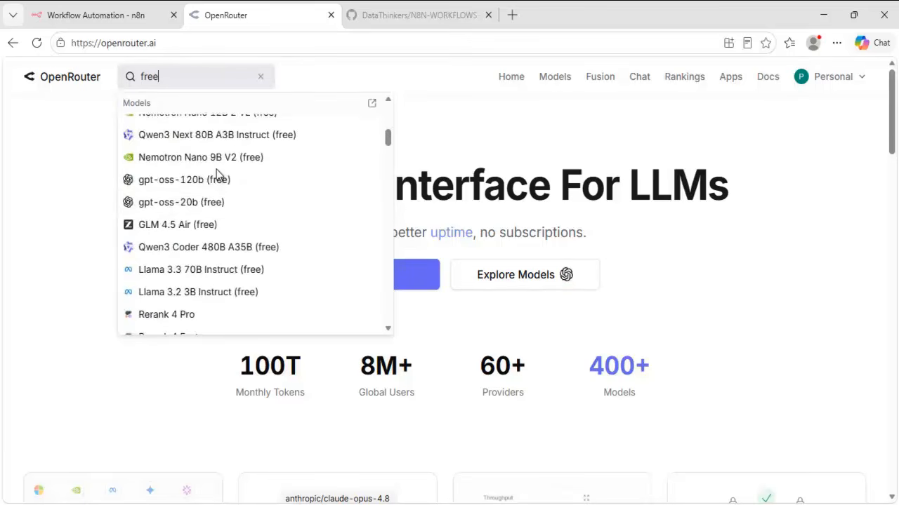
scroll(214, 181, down, 4)
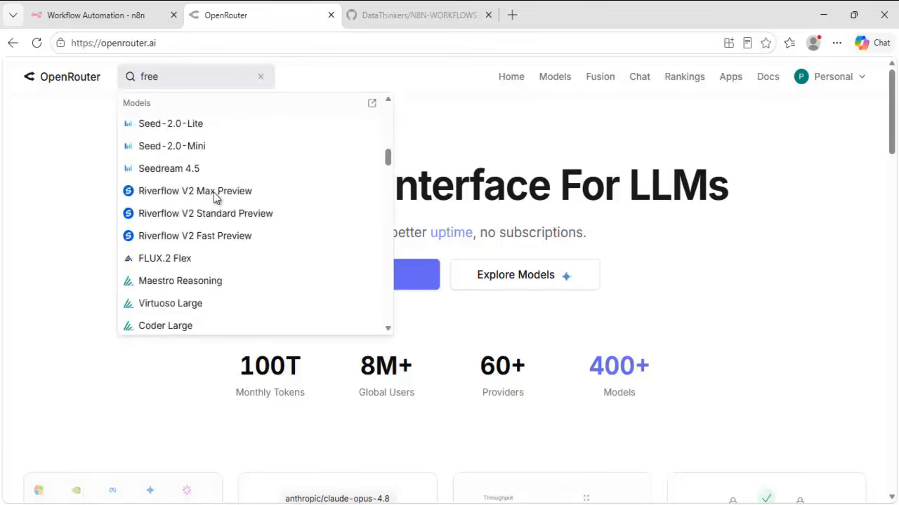
scroll(213, 193, up, 5)
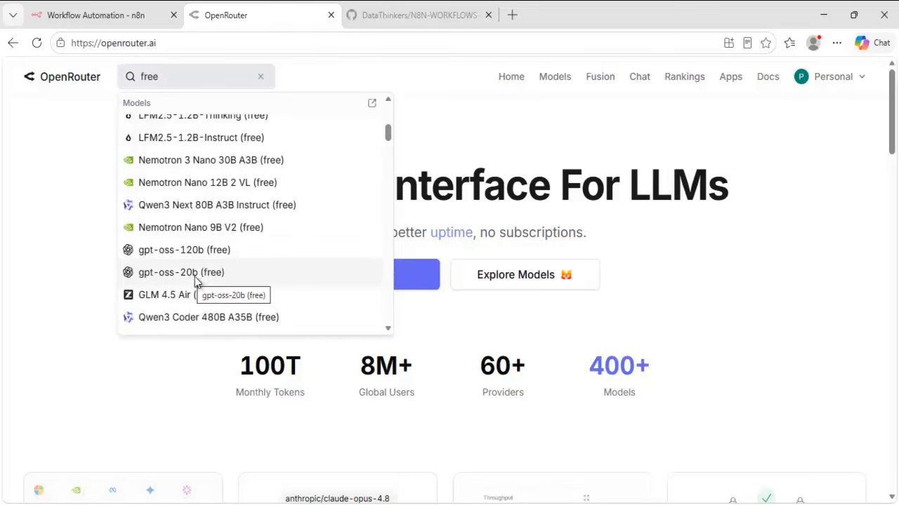
Set the model of the OpenRouter Chat Model node in n8n to openai/gpt-oss-20b and return to the canvas.
click(107, 18)
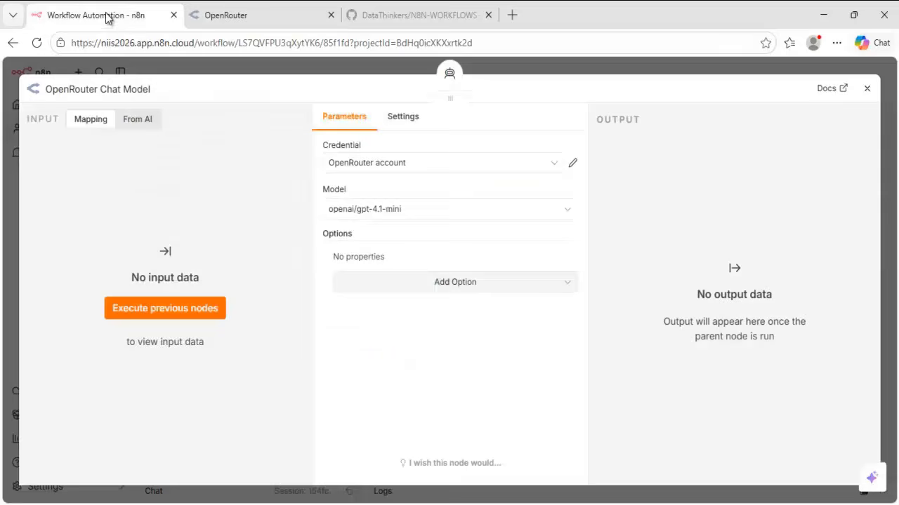
click(357, 211)
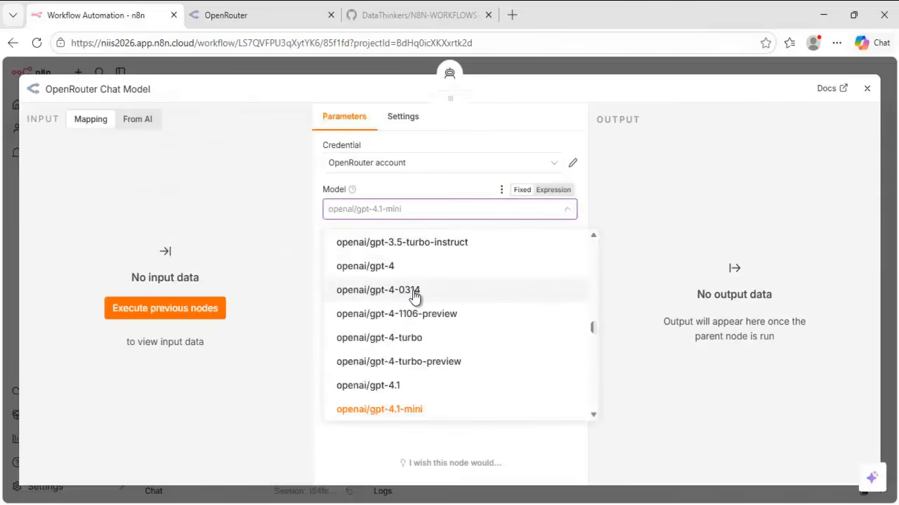
scroll(415, 296, down, 10)
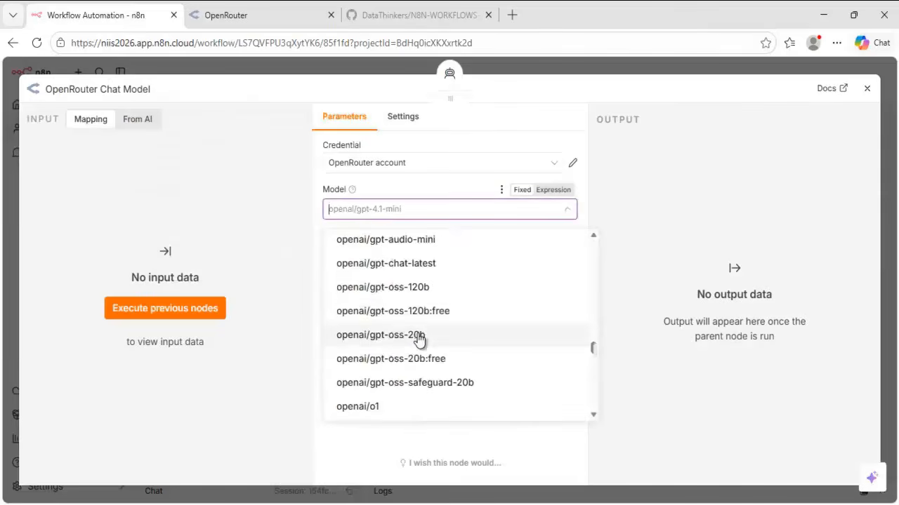
click(419, 340)
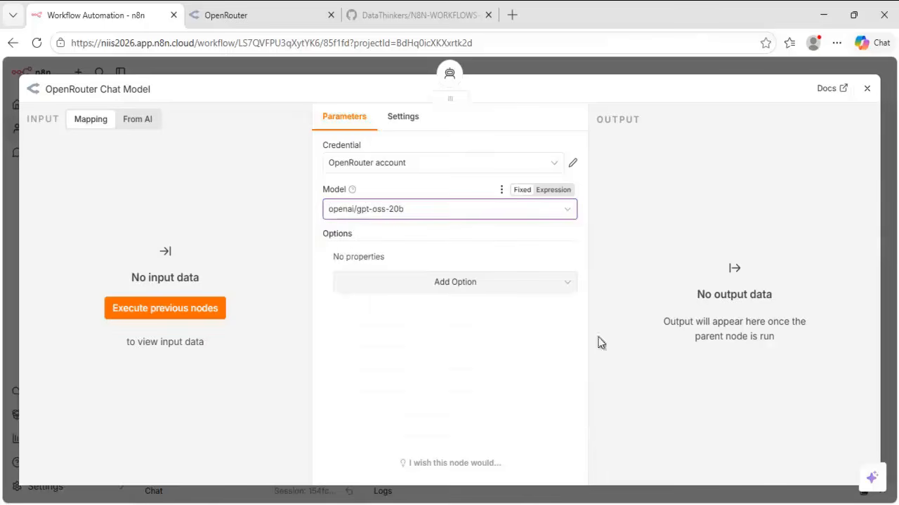
click(867, 90)
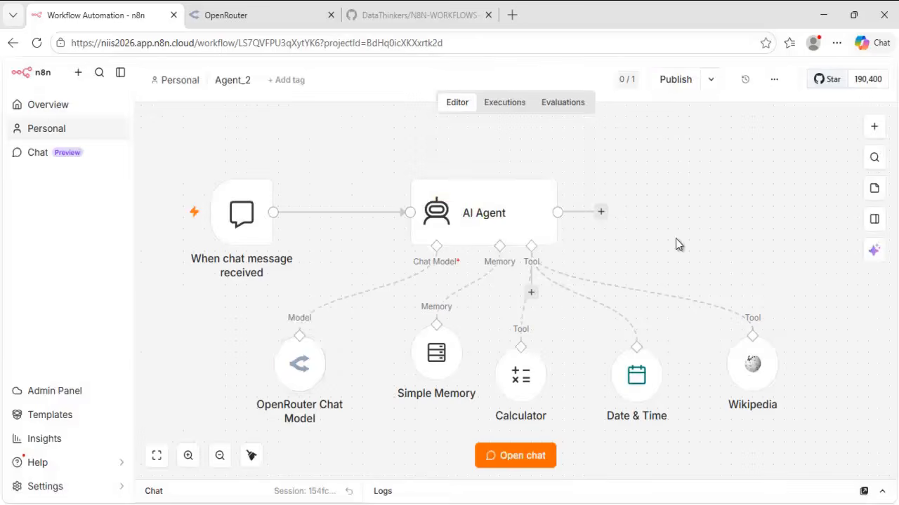
Reopen the OpenRouter Chat Model node and check the API key settings of its OpenRouter account credential.
double_click(309, 369)
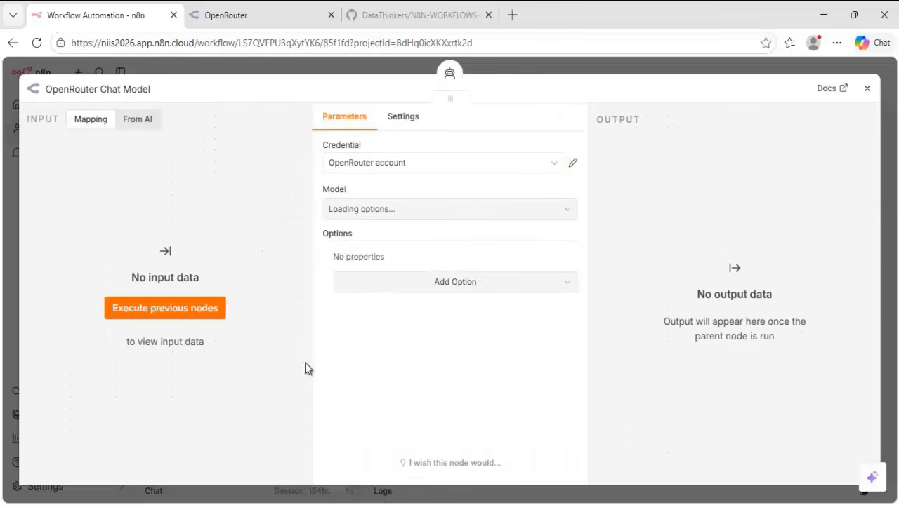
click(574, 164)
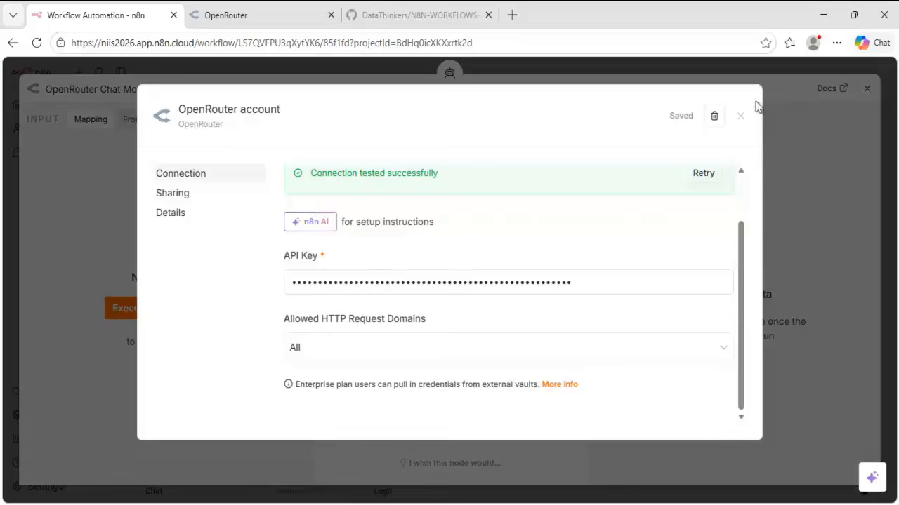
click(740, 117)
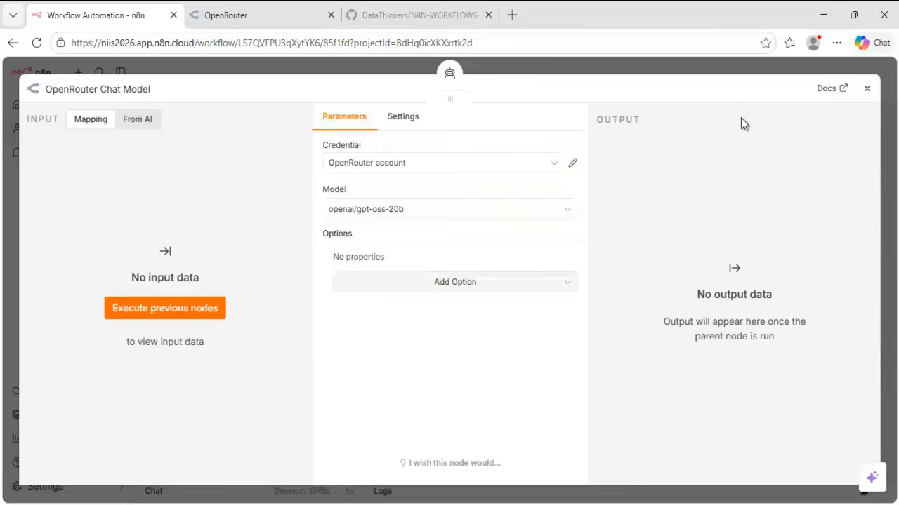
Close the OpenRouter Chat Model node, send the chat message "multiply 123456 * 9876" to the agent, and collapse the chat.
click(866, 91)
click(514, 455)
text(multiply 1234)
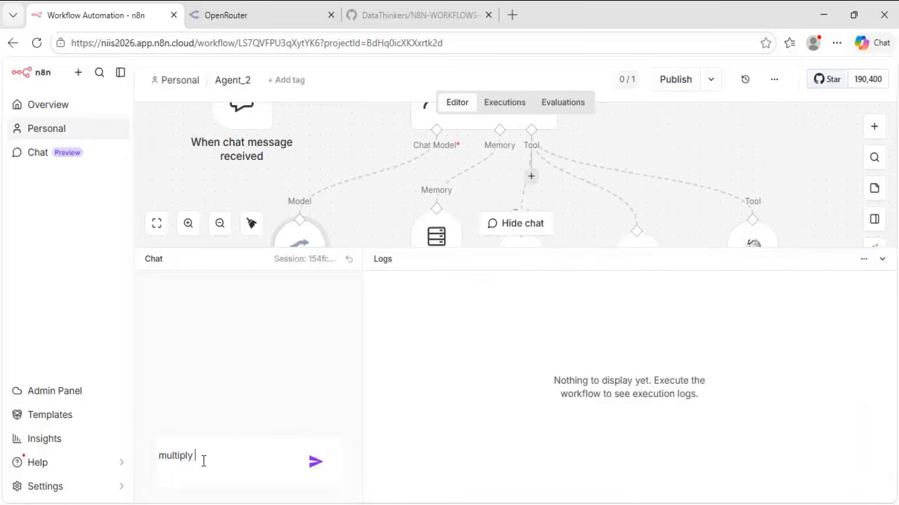
text(56 * 9876)
key(Return)
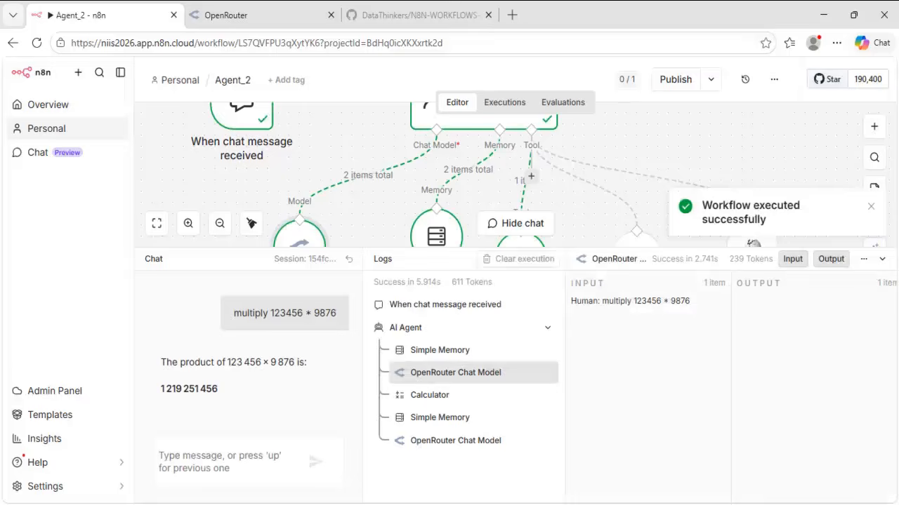
click(882, 258)
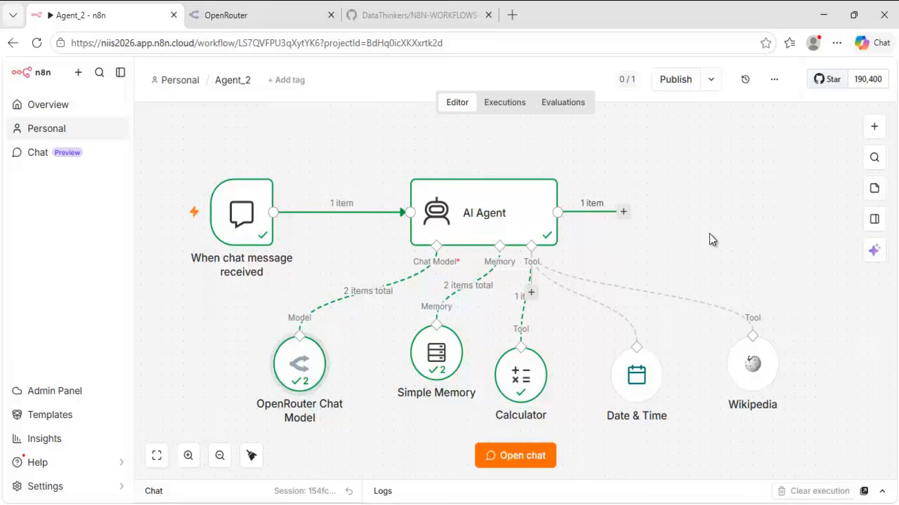
Switch to the OpenRouter website and look through its free models and its full model list.
click(239, 14)
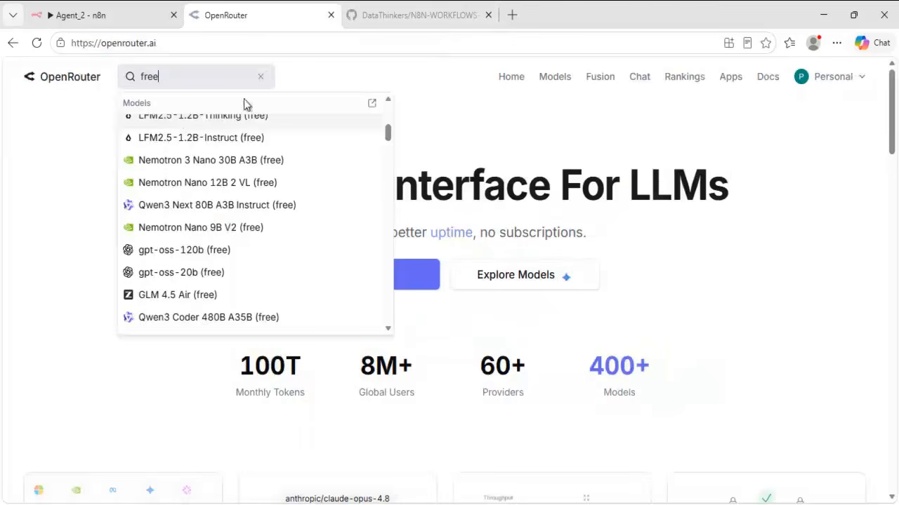
scroll(254, 200, down, 3)
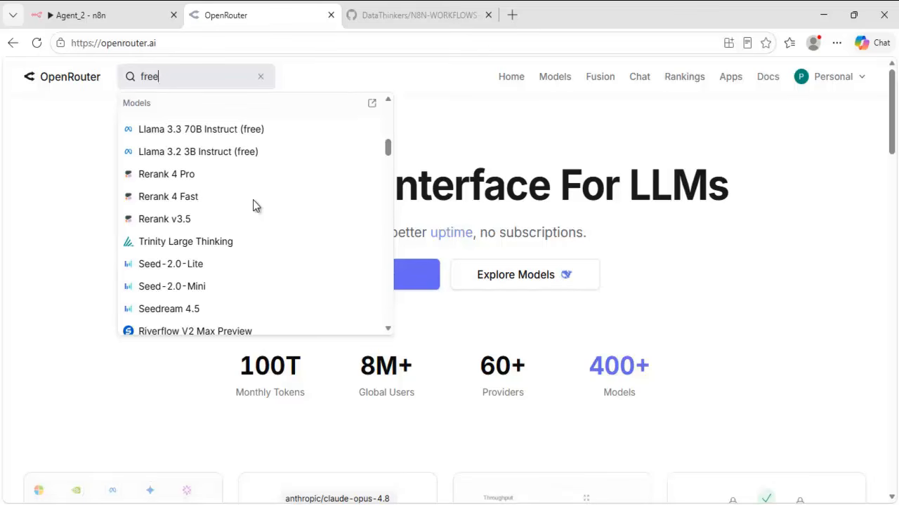
scroll(254, 205, down, 4)
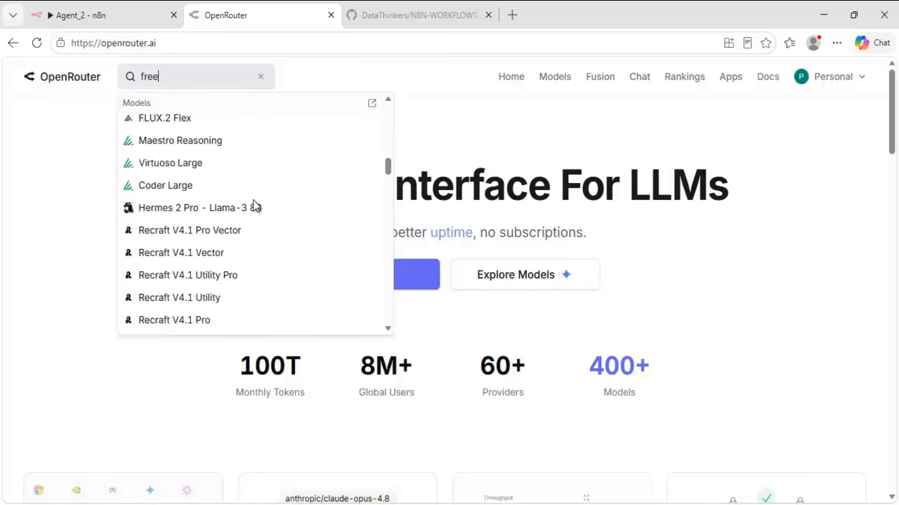
click(680, 245)
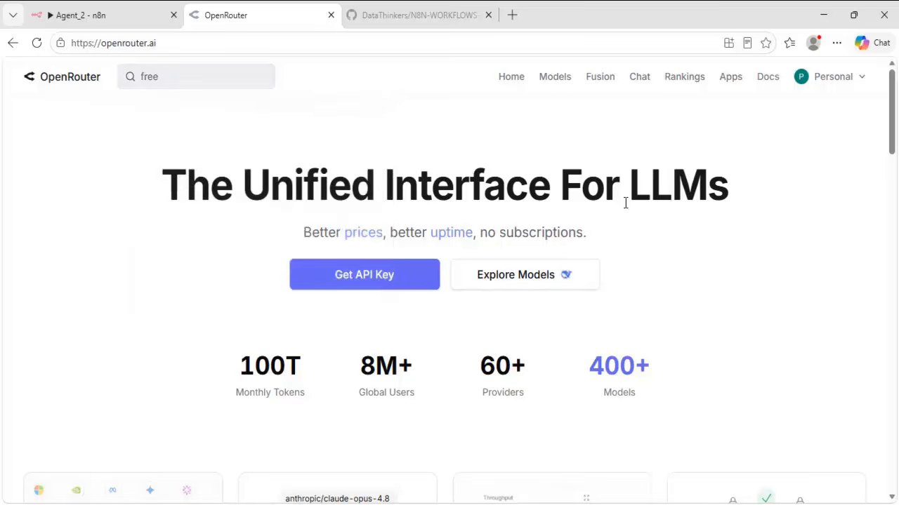
click(80, 15)
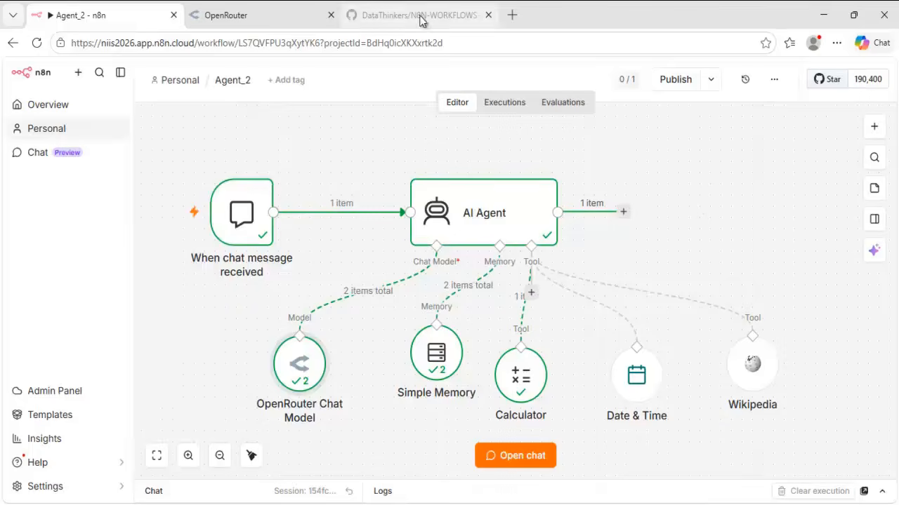
click(232, 13)
click(201, 75)
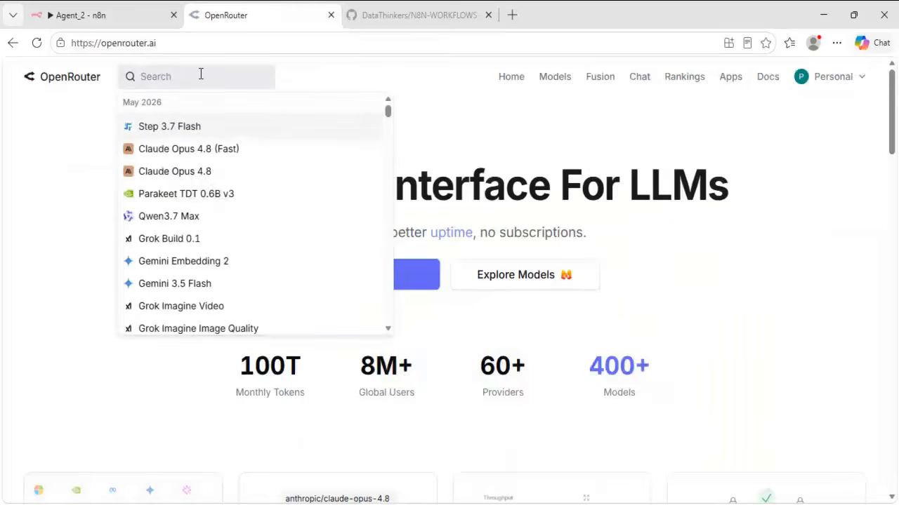
scroll(190, 154, down, 5)
scroll(207, 163, up, 5)
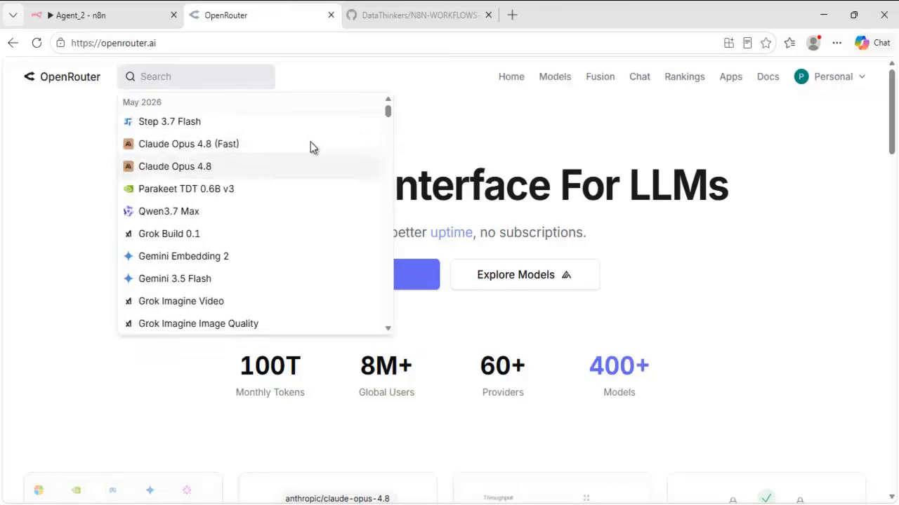
click(464, 125)
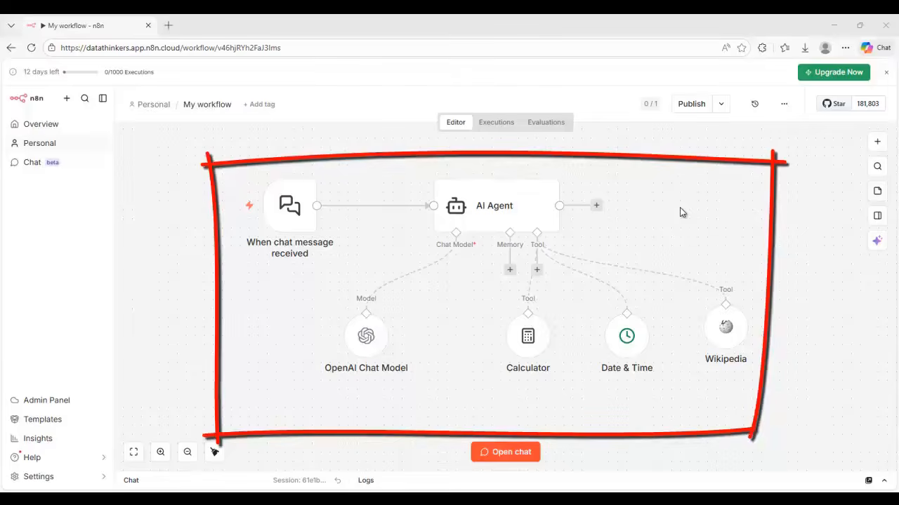
Ask the agent in My workflow "what is AI?" through the chat and read through its reply.
click(495, 452)
text(what is AI?)
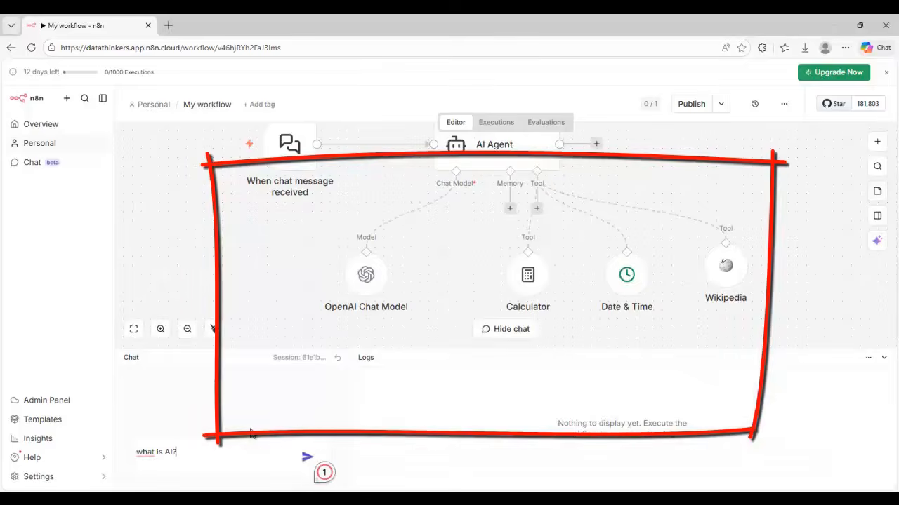
key(Return)
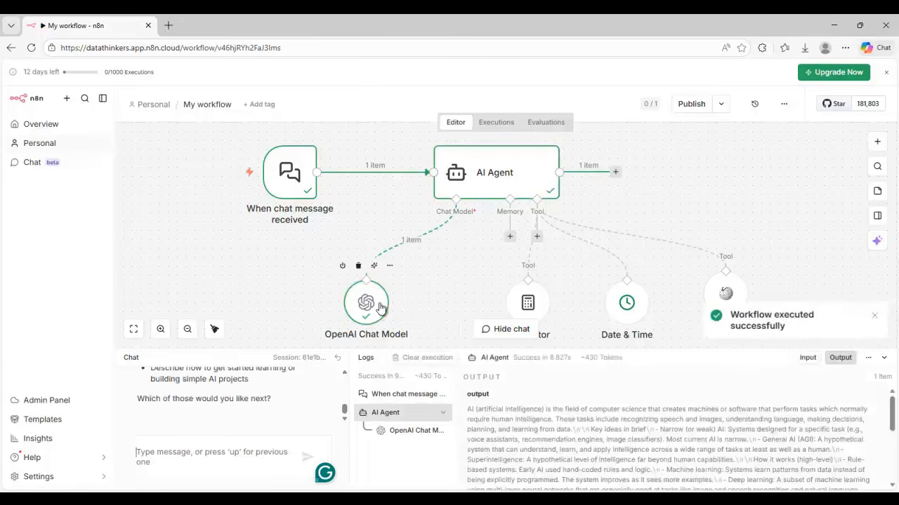
drag(461, 275, 794, 338)
scroll(252, 393, up, 5)
scroll(233, 398, up, 5)
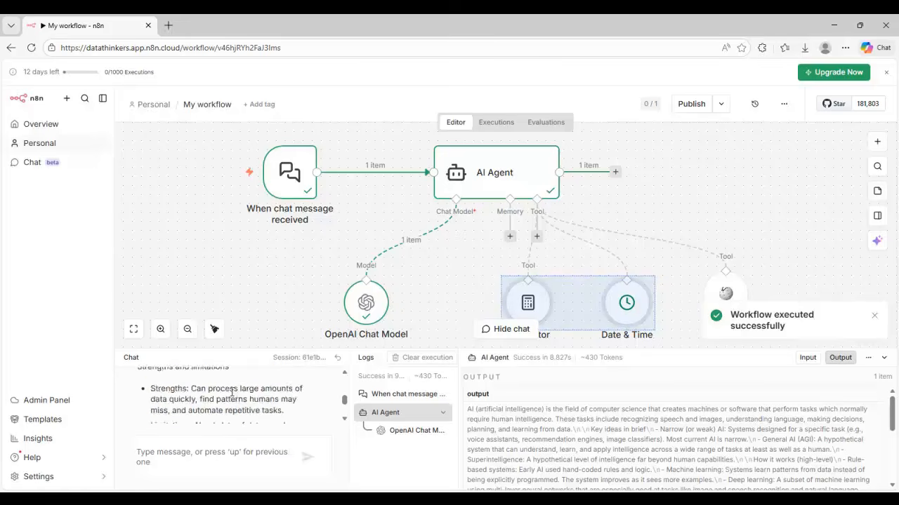
scroll(231, 391, down, 3)
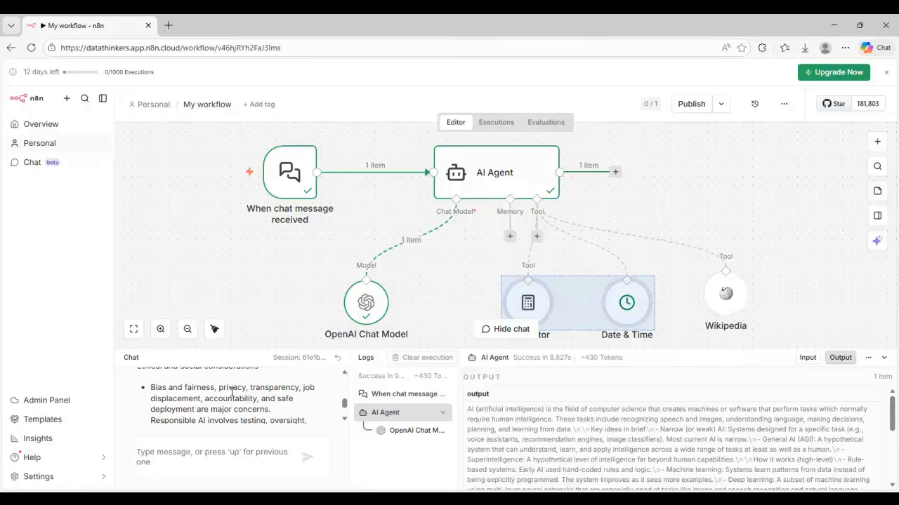
Rename the workflow as Agent_1.
click(223, 104)
text(Agent_1)
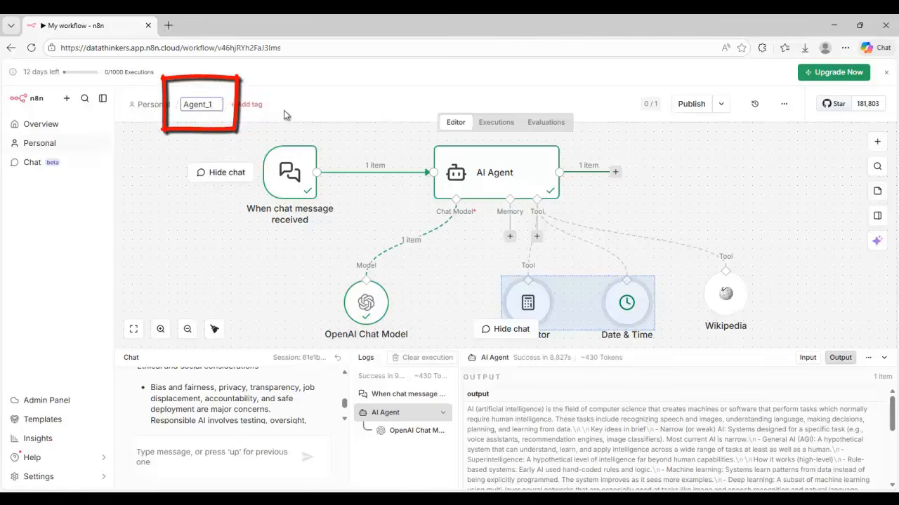
click(334, 99)
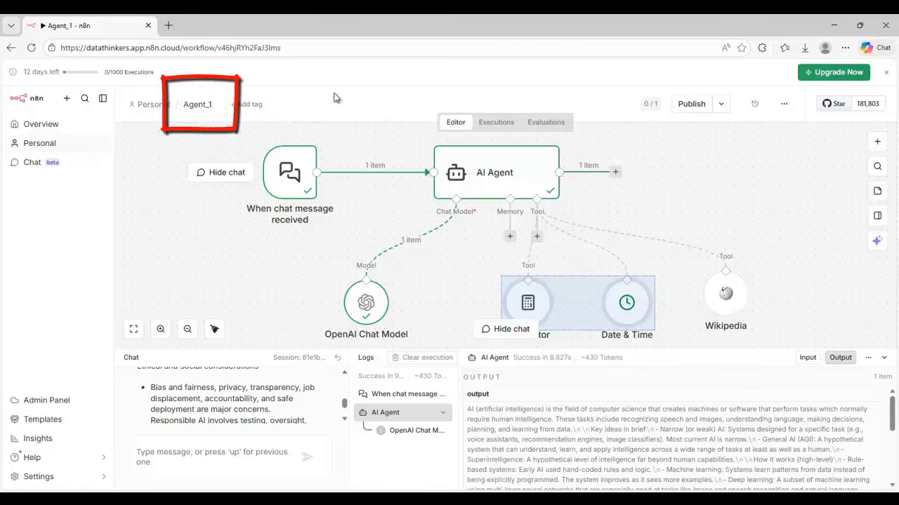
Duplicate the Agent_1 workflow under the name Agent_2.
click(784, 107)
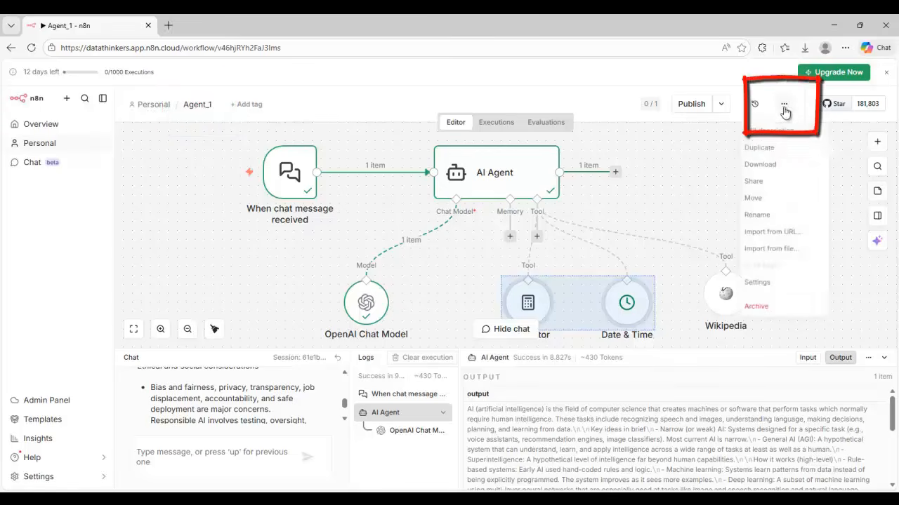
click(767, 147)
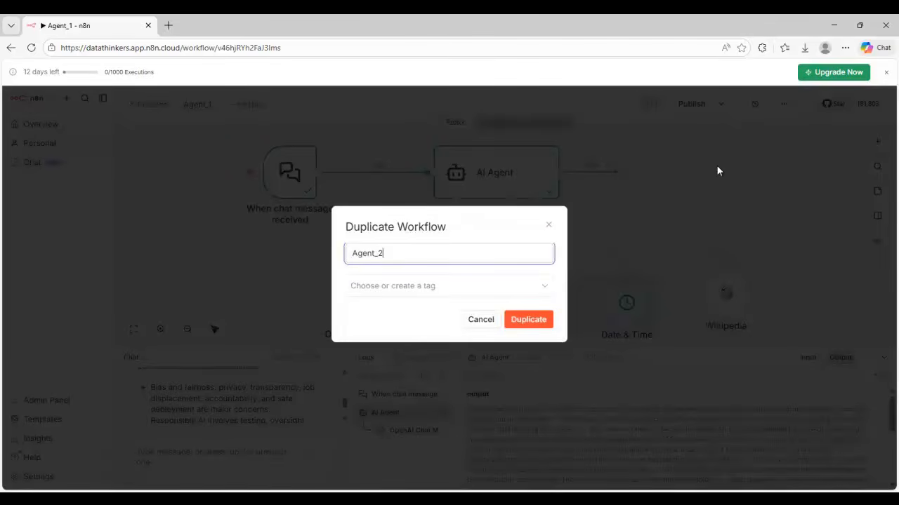
click(523, 327)
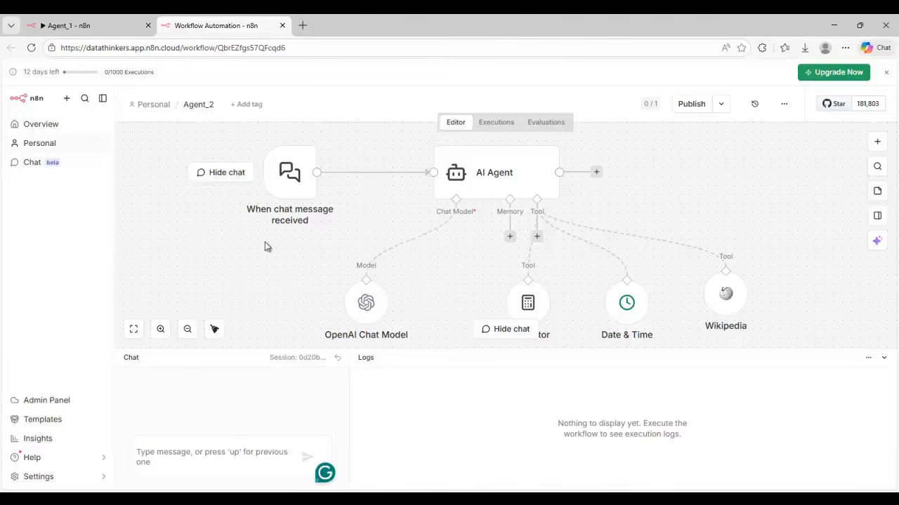
Send the chat message "My favorite color is blue" to the agent in Agent_2.
text(My fa)
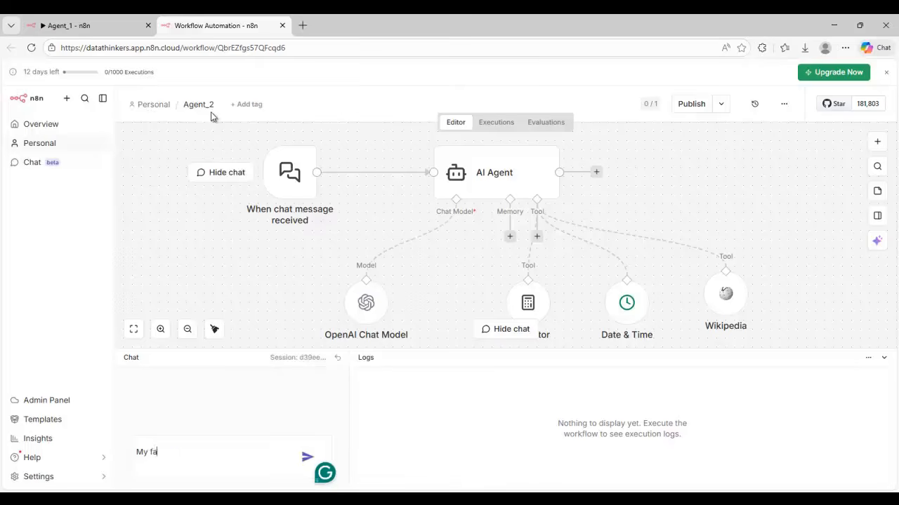
text(vorite color isblue)
key(Return)
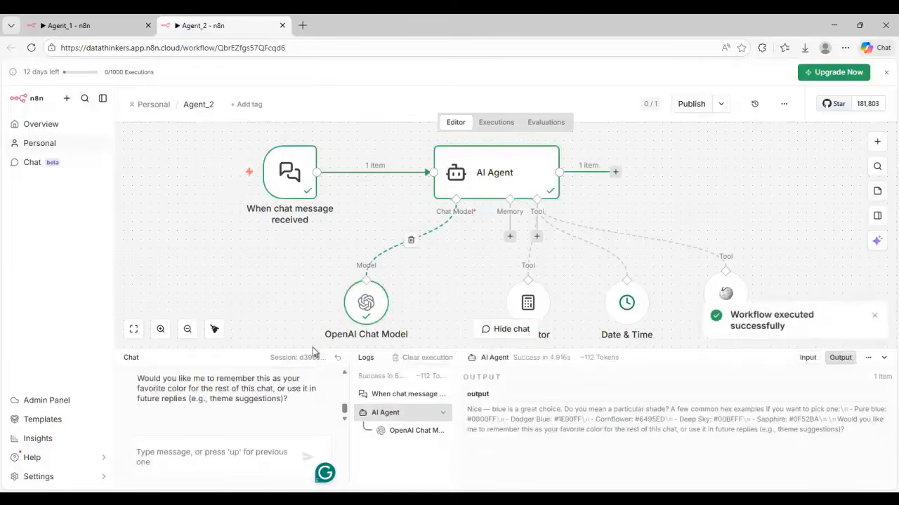
Test whether the agent remembers the conversation by asking "what is my favorite color?" in the chat.
text(what )
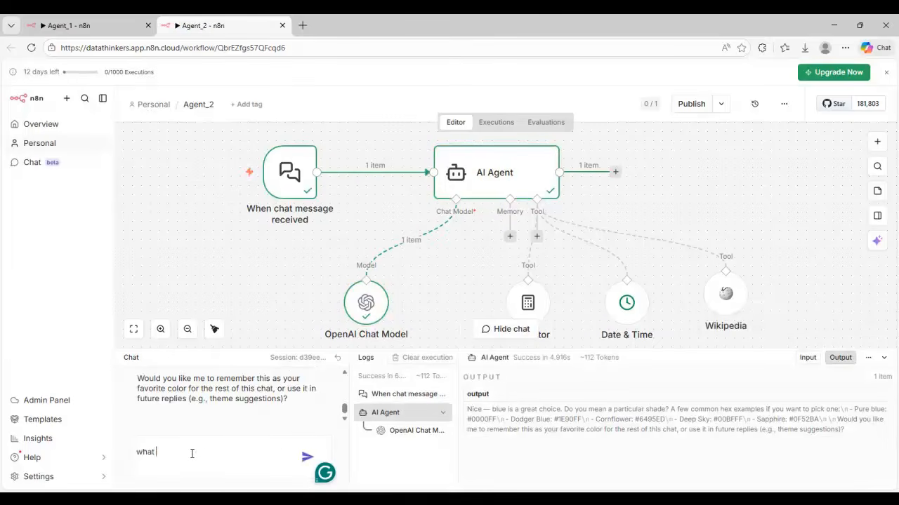
text(is my favorite color?)
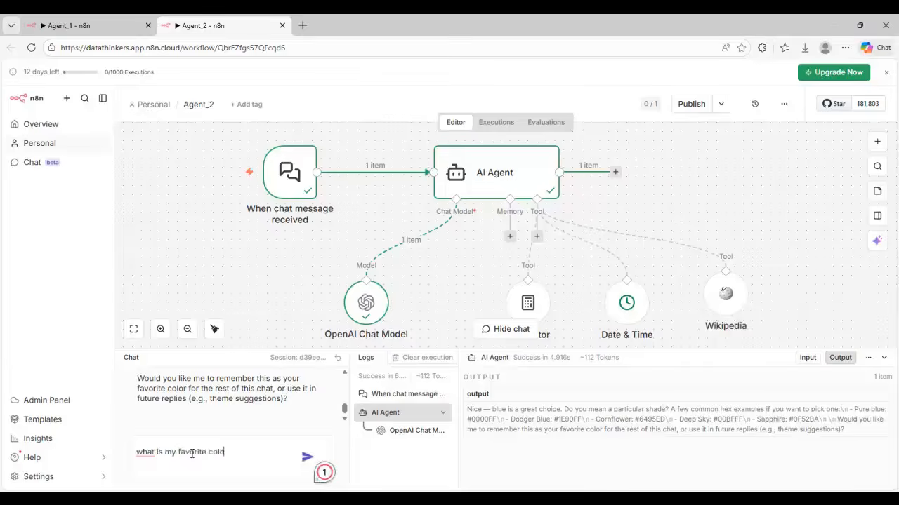
key(Return)
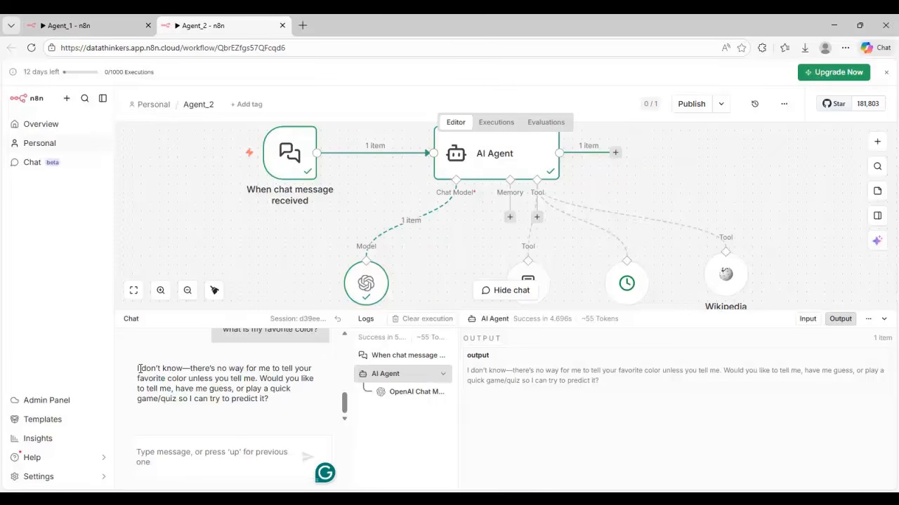
Hide the chat and attach a Simple Memory node to the AI Agent's memory connection.
click(514, 295)
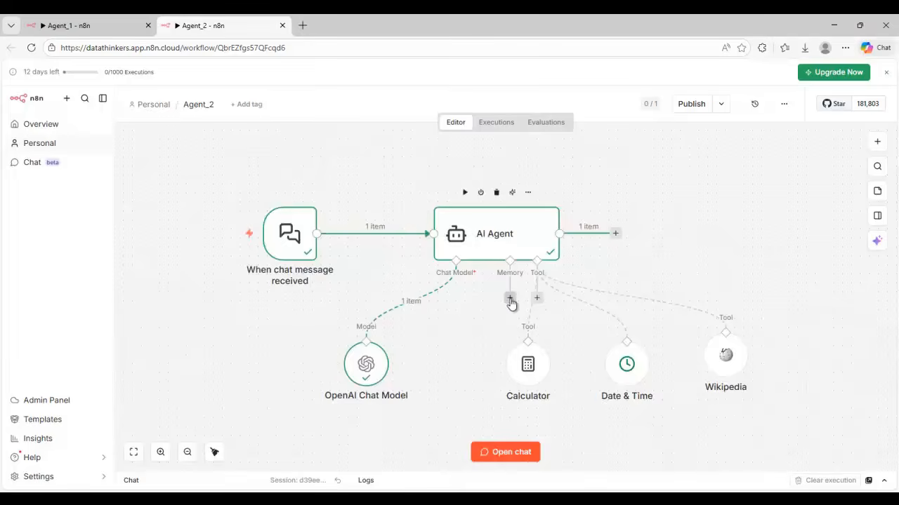
click(510, 298)
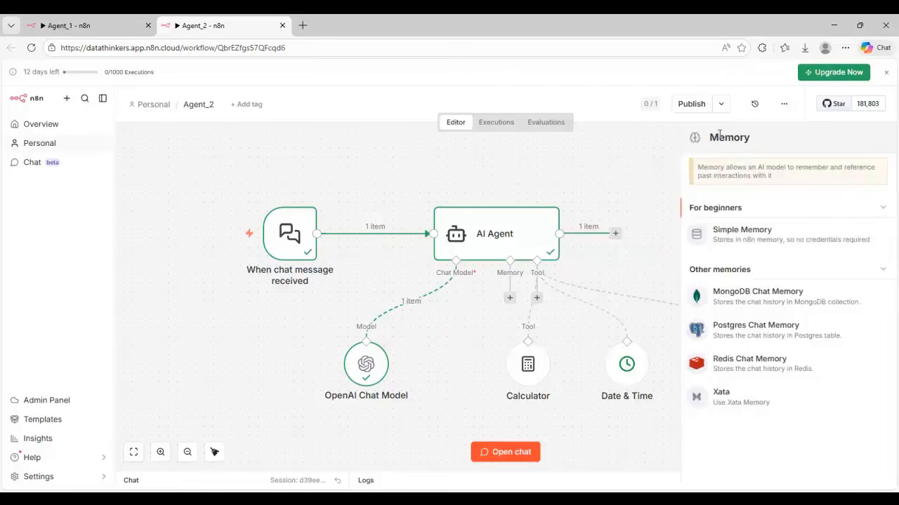
click(753, 239)
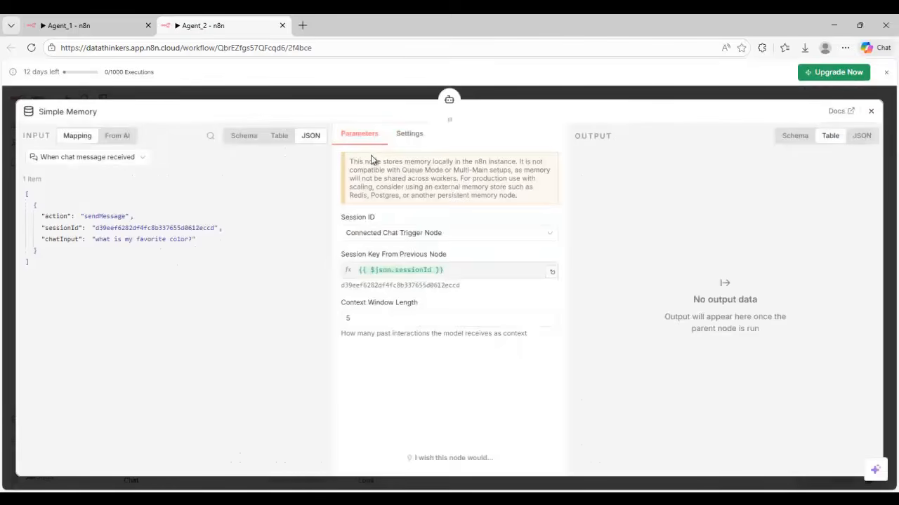
Review the Simple Memory node's settings, session ID options and context window length, compare with Agent_1, and return to the Agent_2 canvas.
click(411, 139)
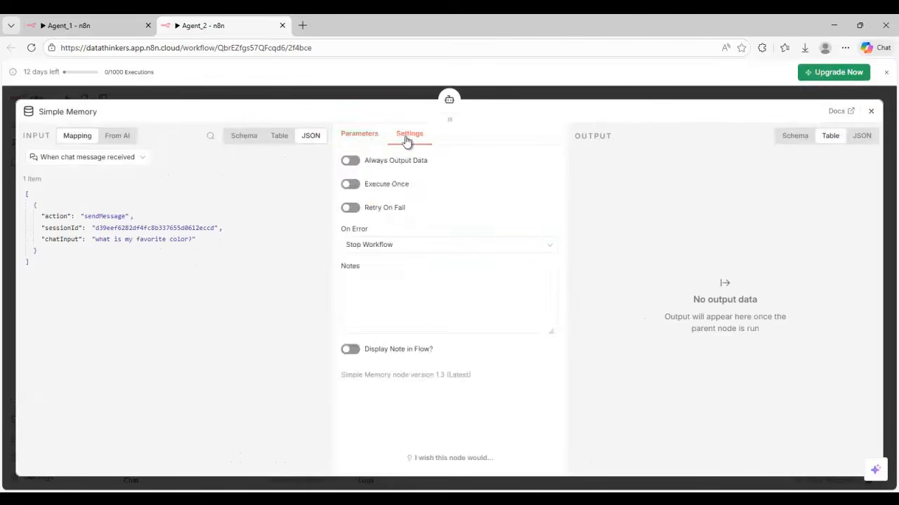
click(365, 140)
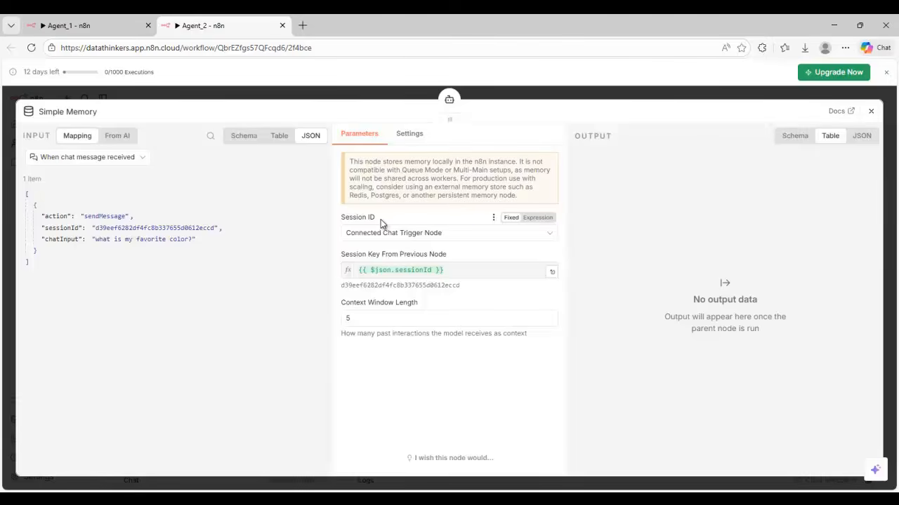
click(423, 236)
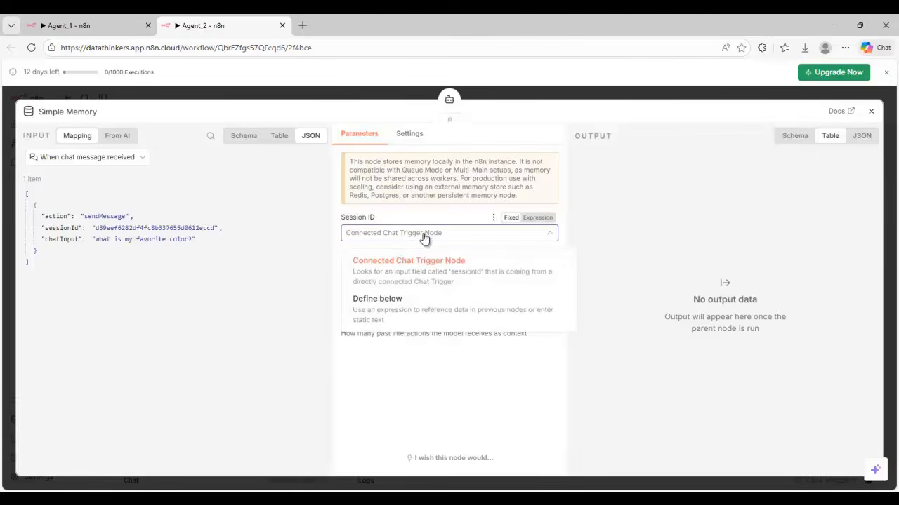
click(424, 237)
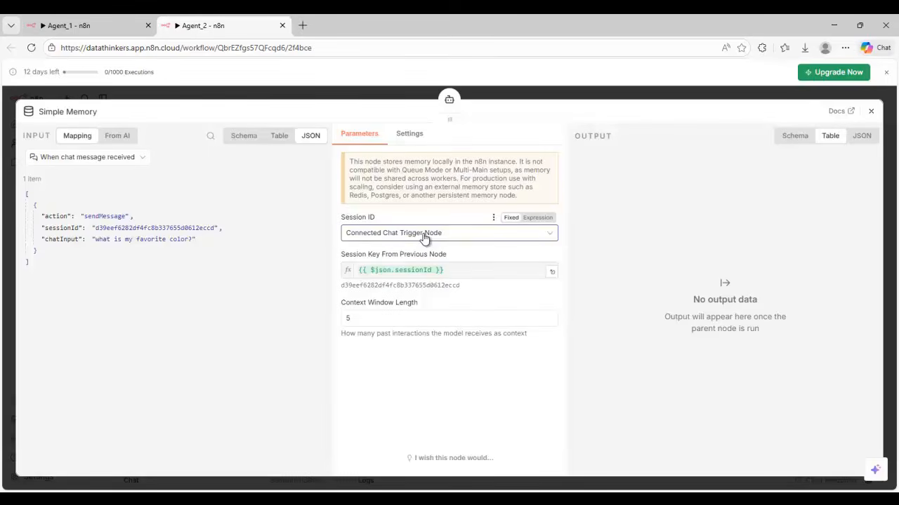
click(117, 21)
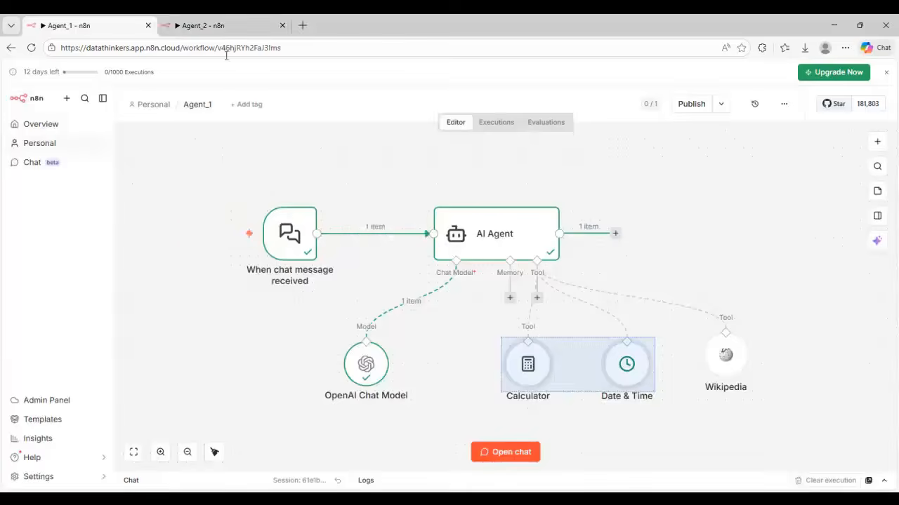
click(219, 28)
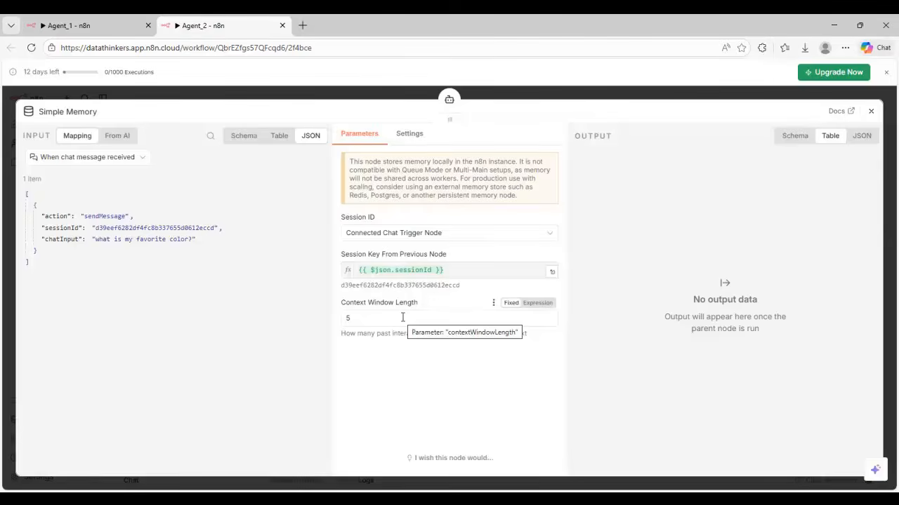
key(Escape)
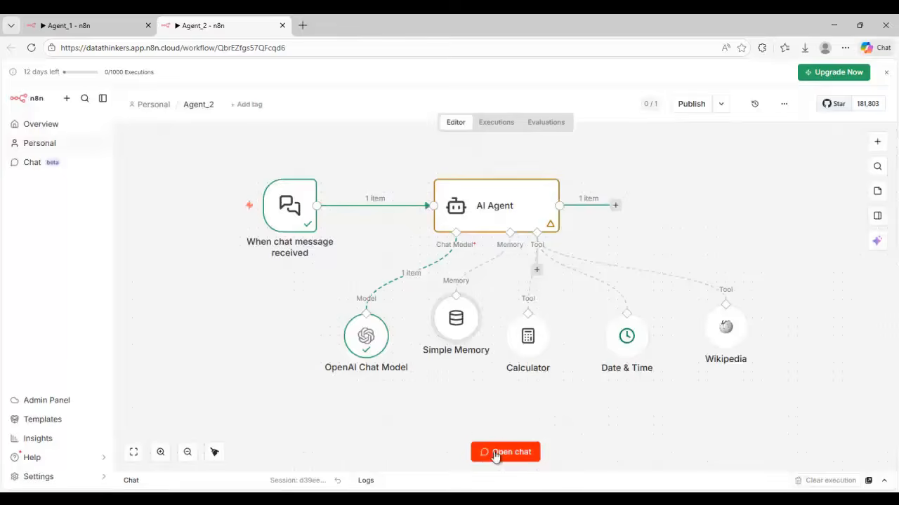
Reset the Agent_2 chat session and send the message "My favorite color is blue." to the agent.
click(497, 453)
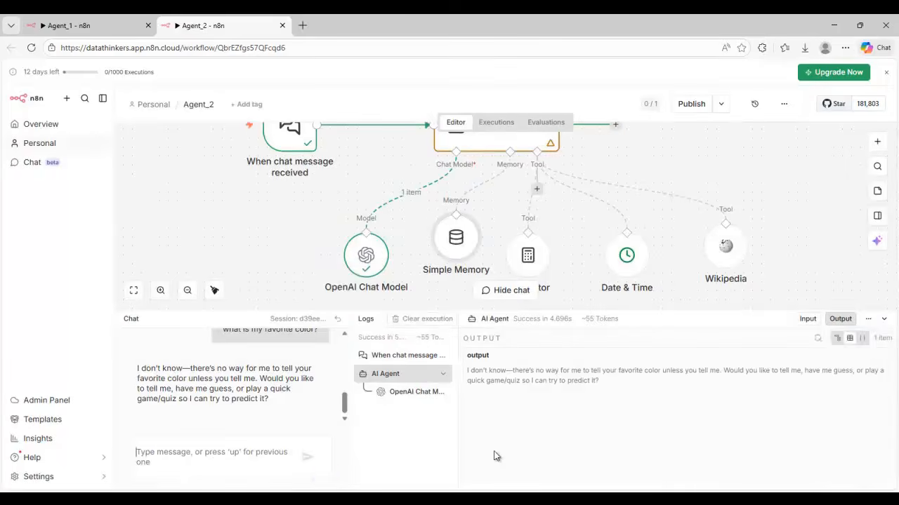
click(338, 320)
text(My favorite )
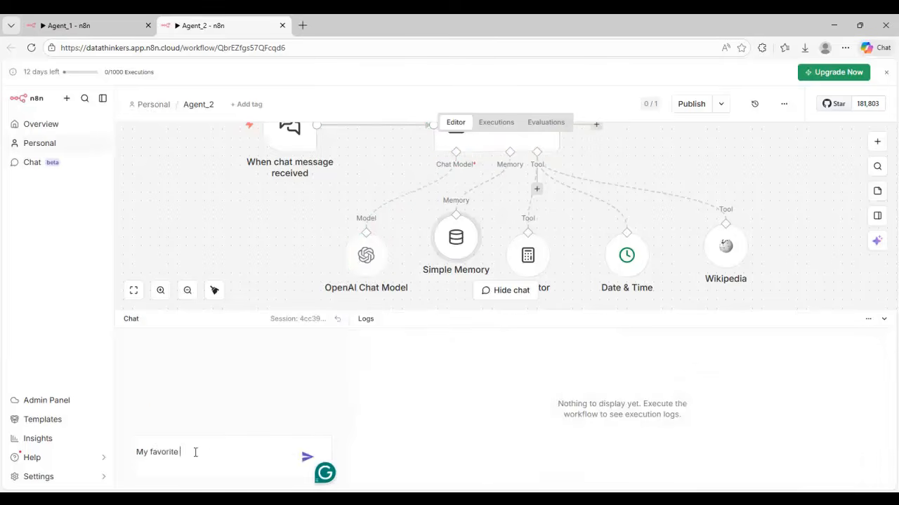
text(color is blue.)
key(Return)
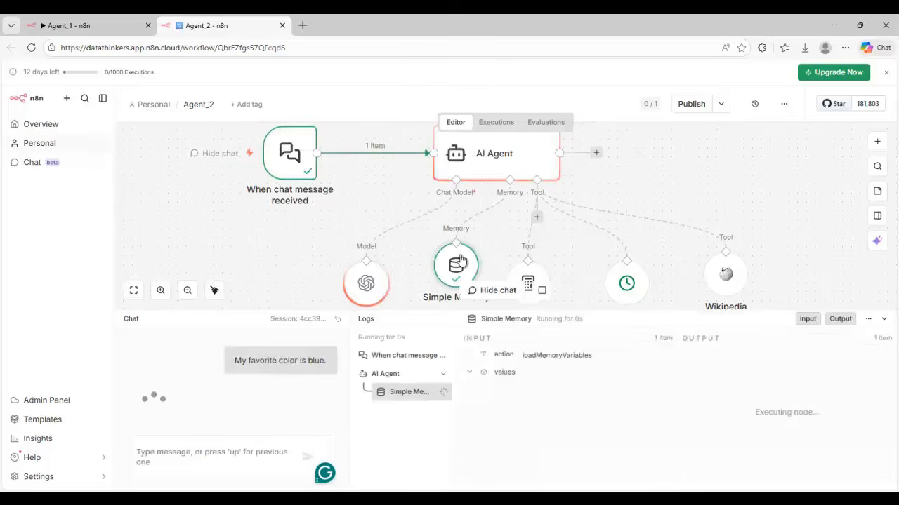
scroll(475, 247, down, 1)
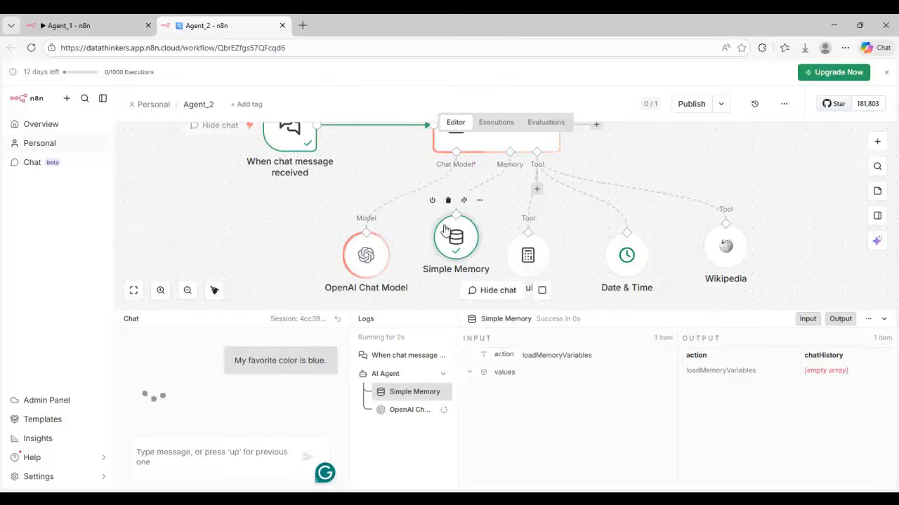
Test the agent's memory by asking "what is my favorite color" in the same chat session, and hide the chat.
click(195, 462)
text(wha)
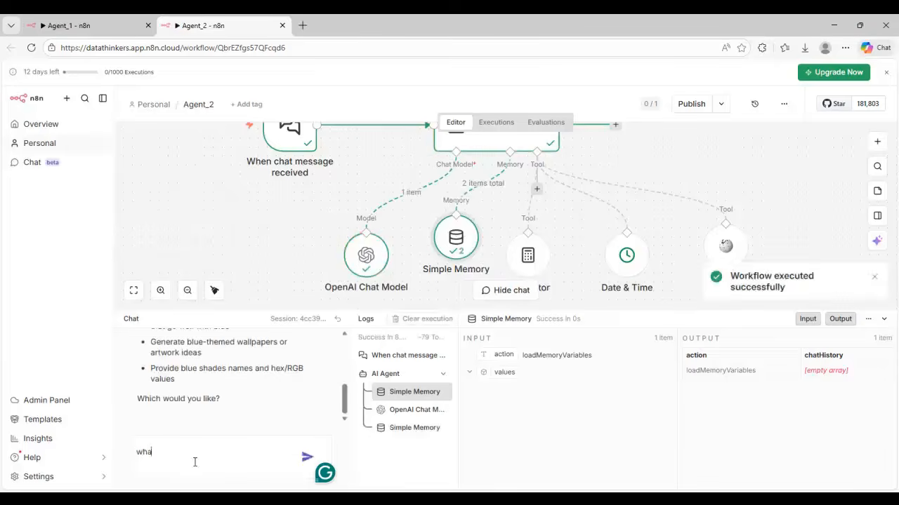
text(t is my )
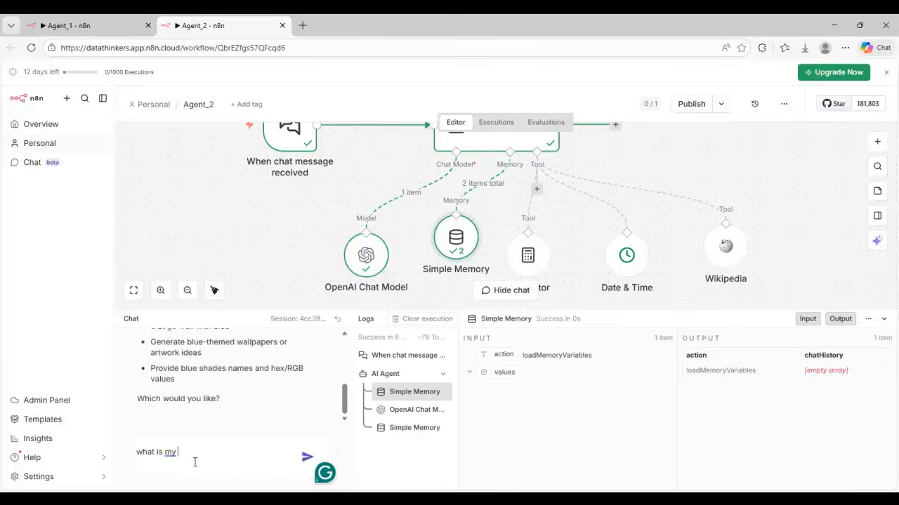
text(favorite color)
key(Return)
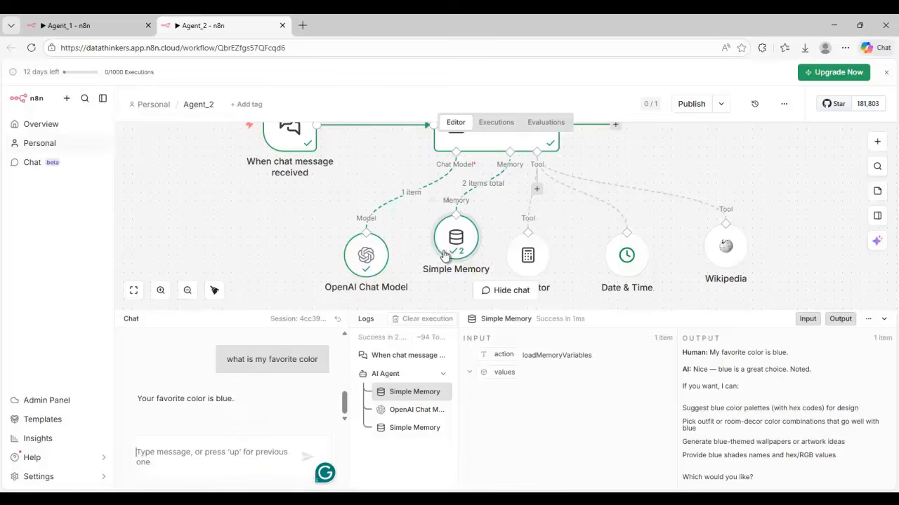
click(506, 289)
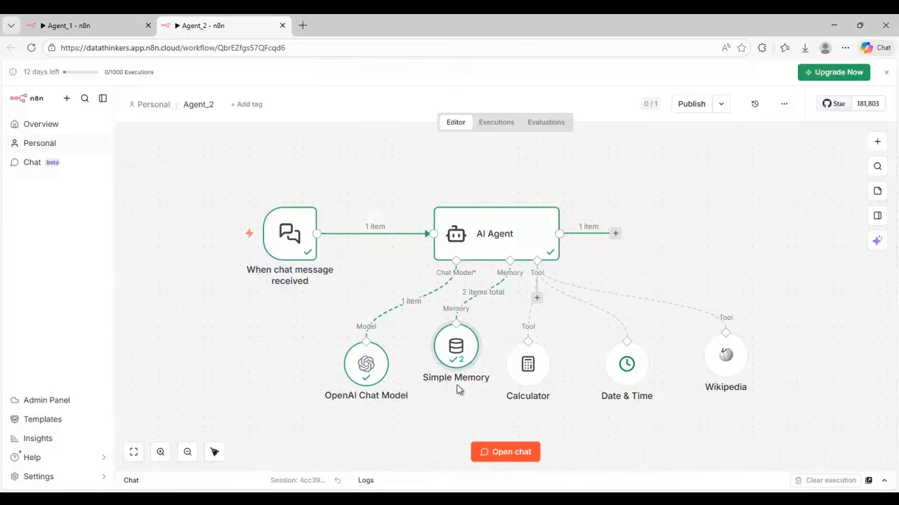
Compare with Agent_1, reset the Agent_2 chat session and ask "what is my favorite color" in the new session.
key(ctrl+shift+Tab)
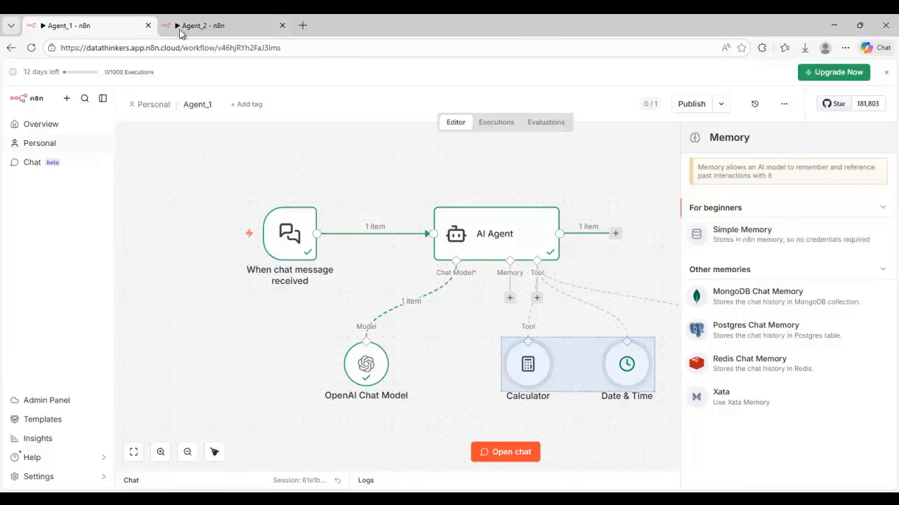
click(205, 25)
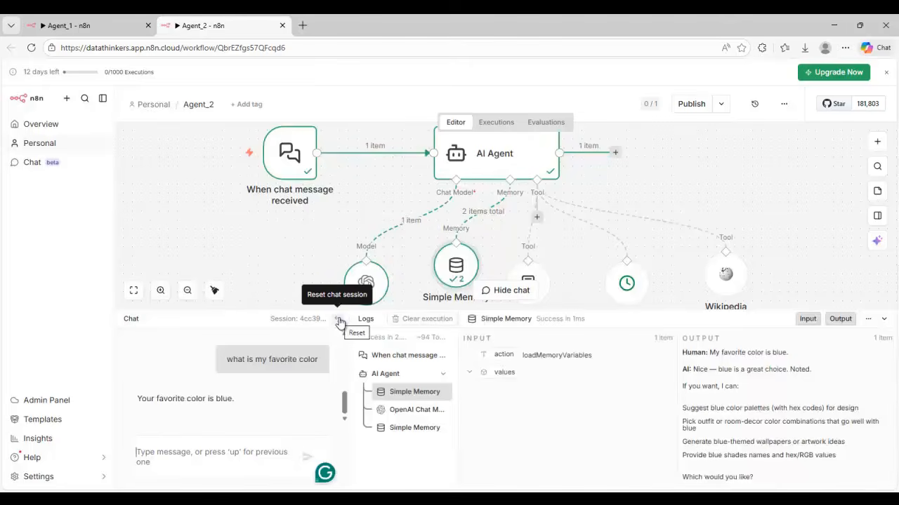
click(340, 322)
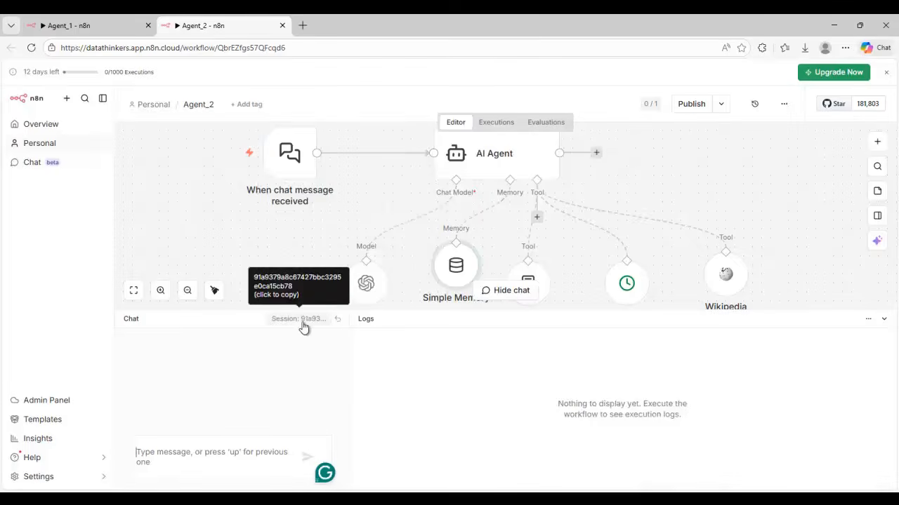
text(what)
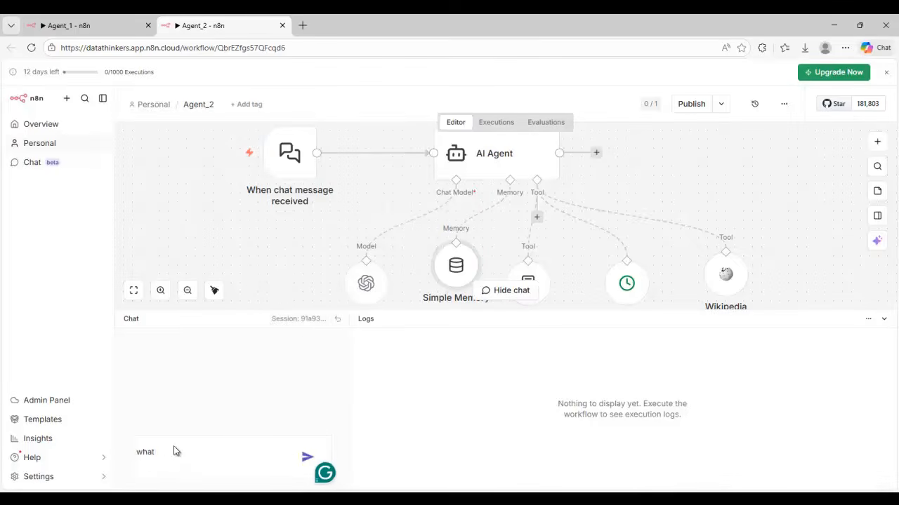
text( is my favorite color)
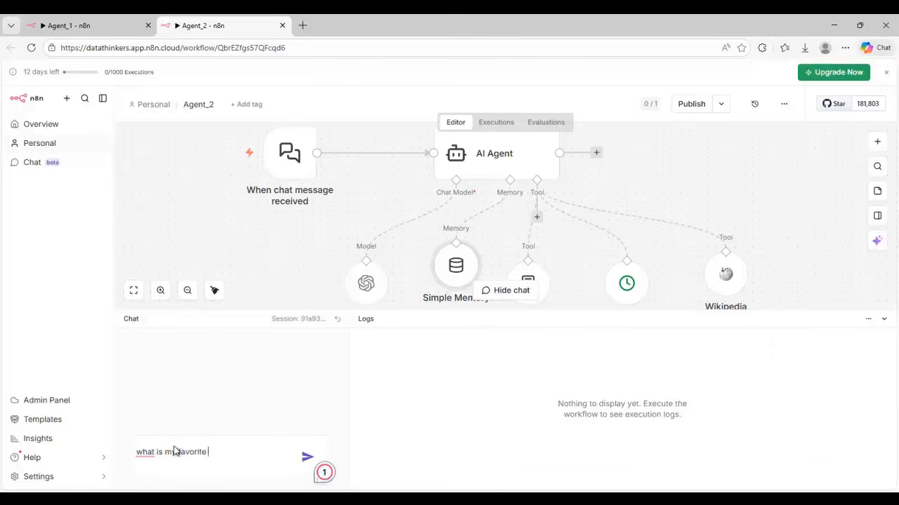
key(Return)
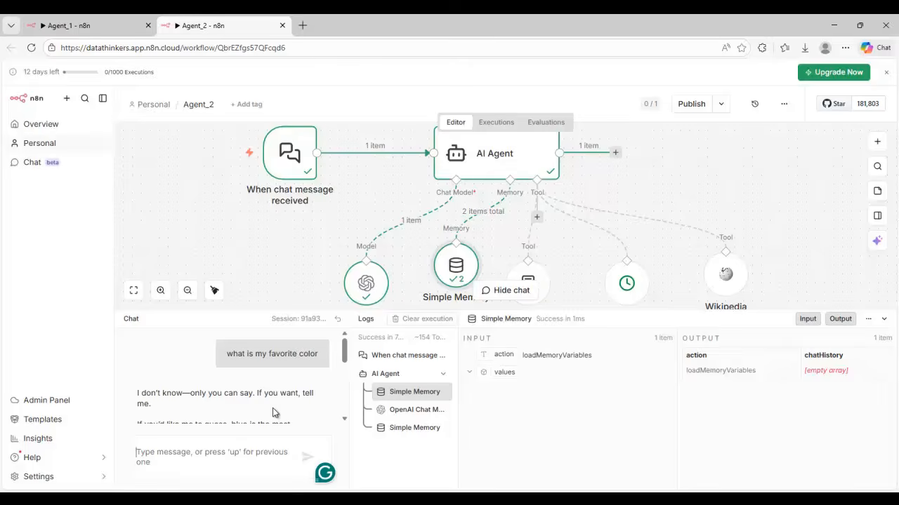
Check Agent_1 briefly, return to Agent_2 and send a chat message telling the agent the person's first name.
click(79, 26)
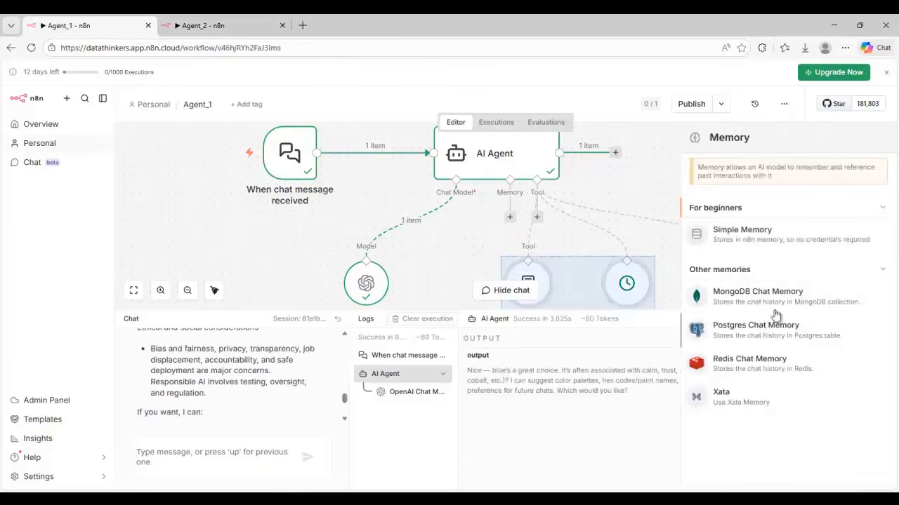
click(227, 26)
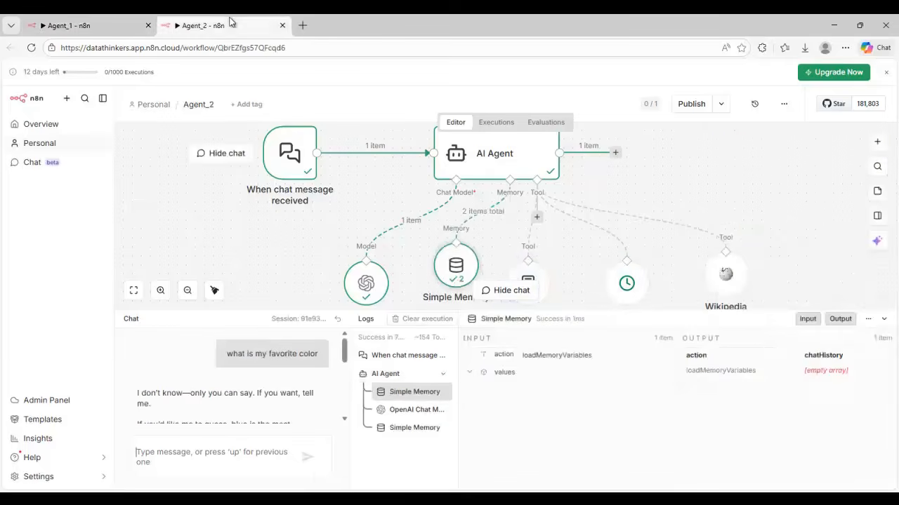
click(196, 461)
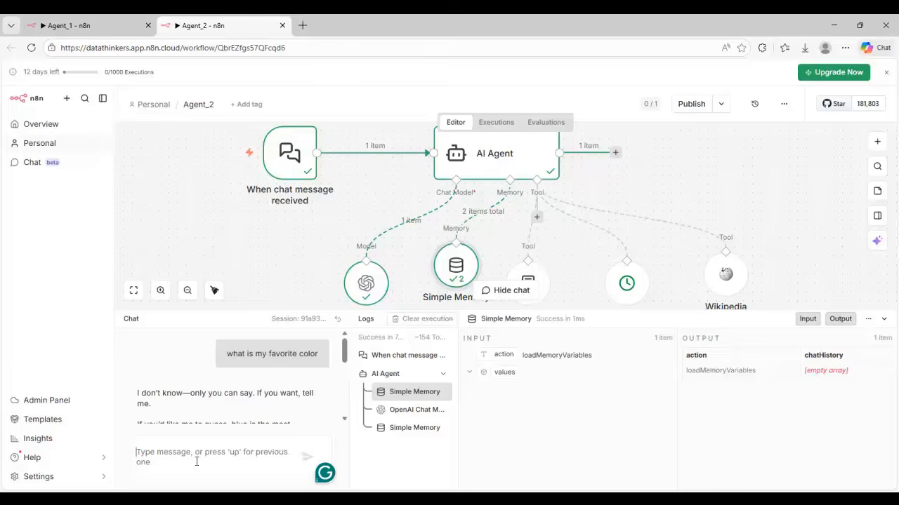
text(my name is priyang)
key(Return)
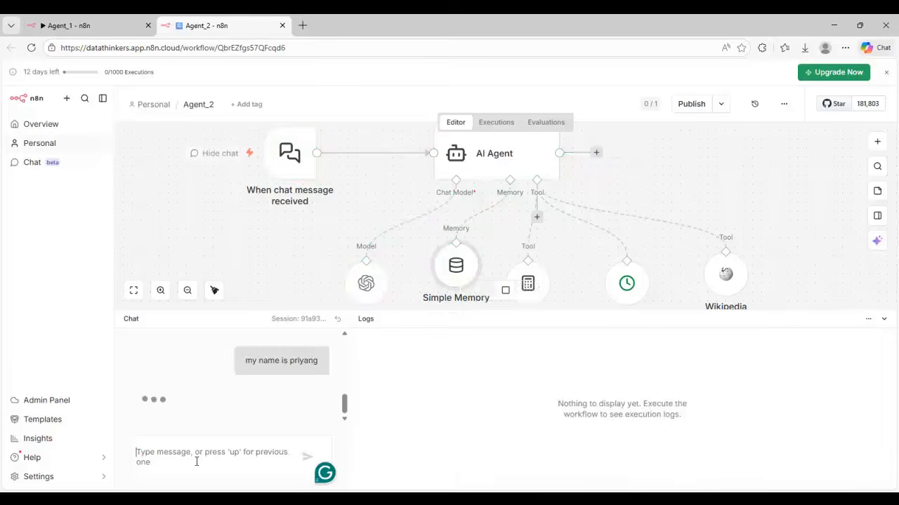
Ask the agent "what is my name?" in the same chat session and look over the executed workflow.
text(what is m)
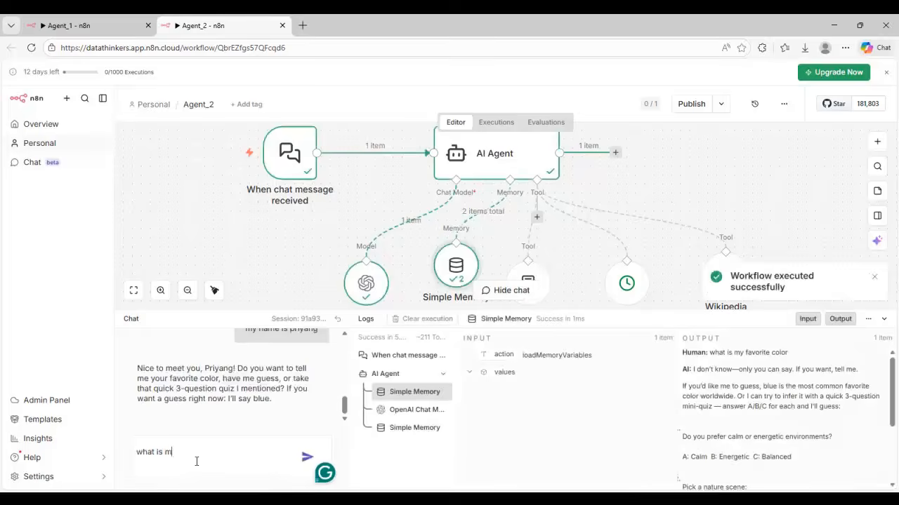
text(y name?)
key(Return)
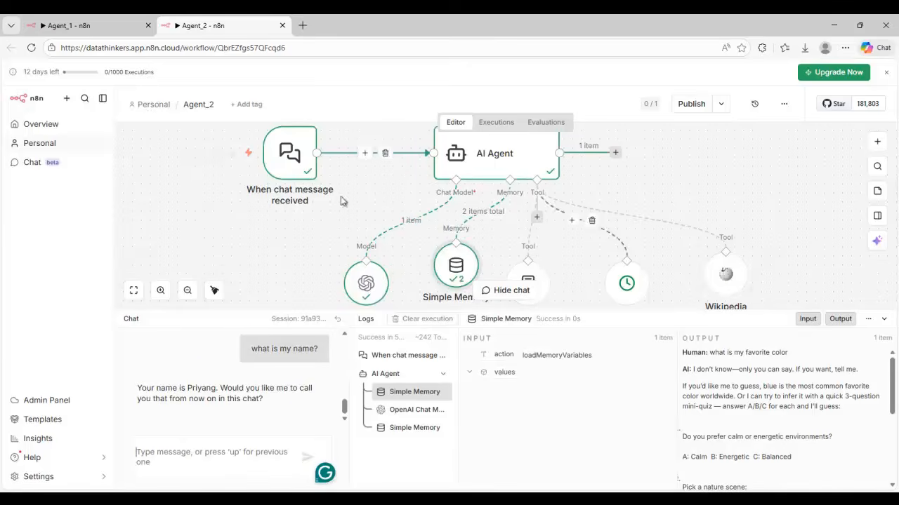
scroll(450, 247, up, 2)
scroll(463, 239, down, 1)
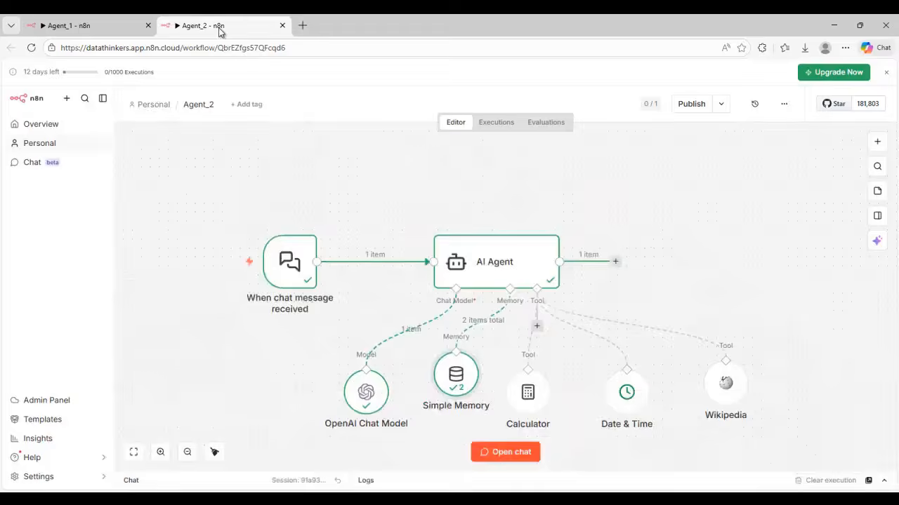
Reload the Agent_2 workflow and review the settings of the chat trigger node and the AI Agent node.
key(F5)
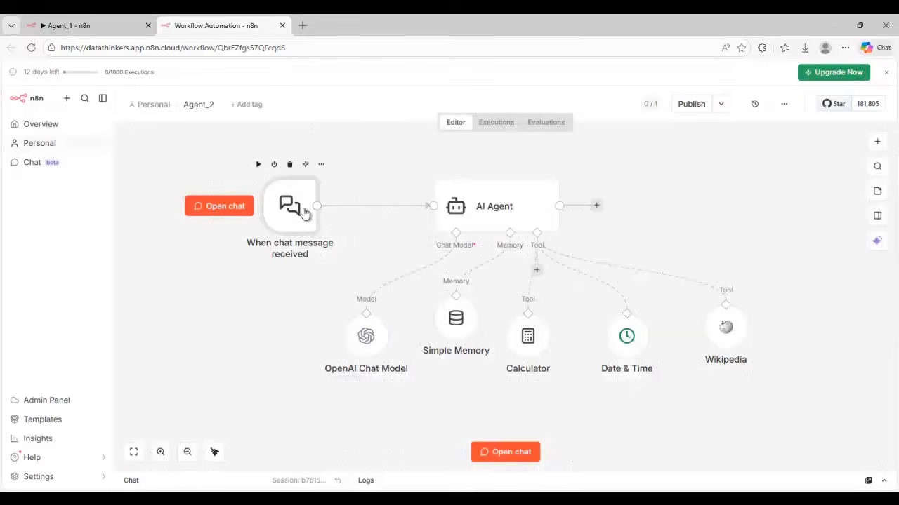
double_click(289, 223)
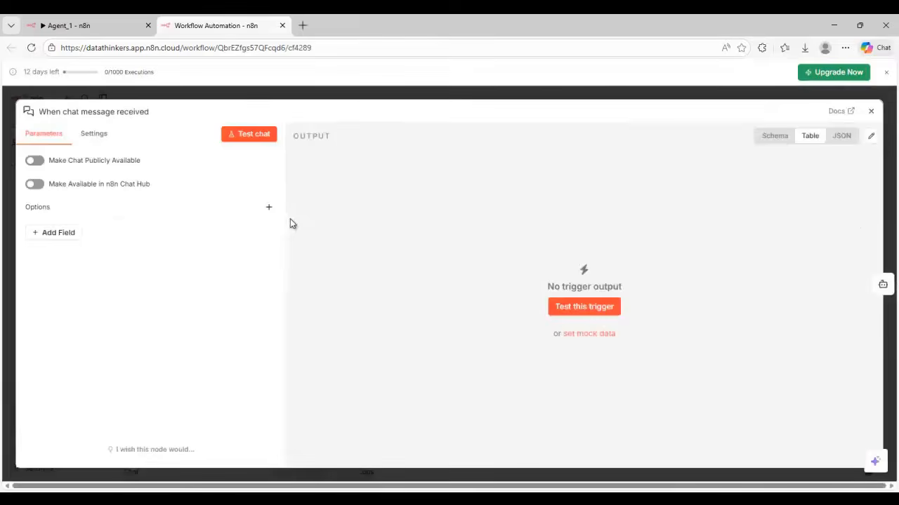
click(94, 135)
key(Escape)
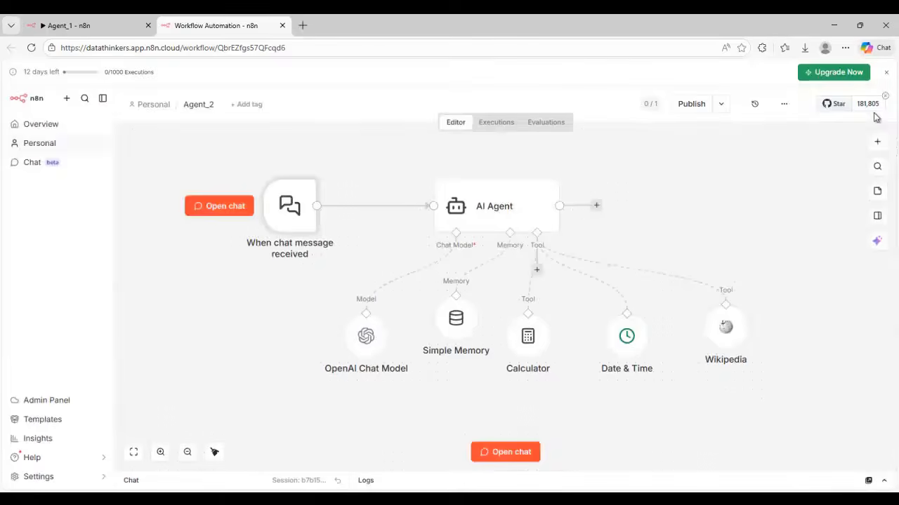
double_click(499, 211)
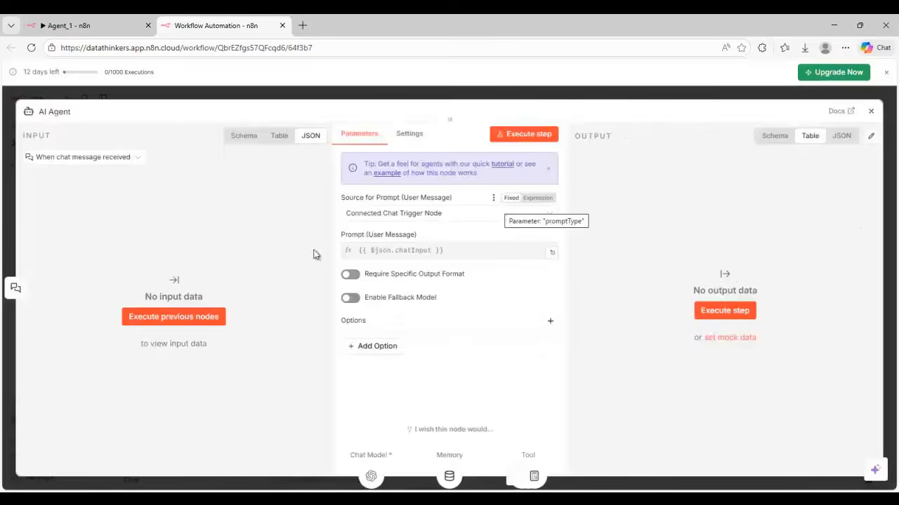
key(Escape)
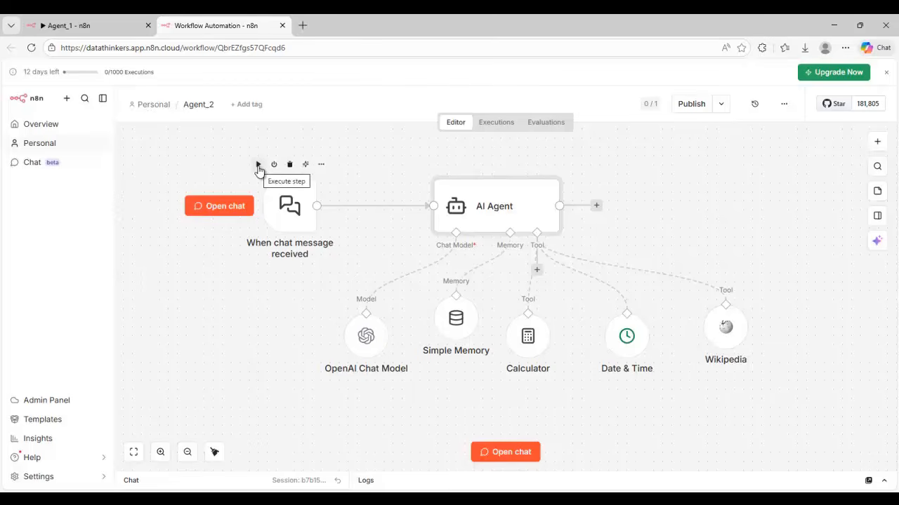
Execute only the chat trigger node, using a chat message that states the person's first name.
click(259, 165)
text(my name is priyang)
key(Return)
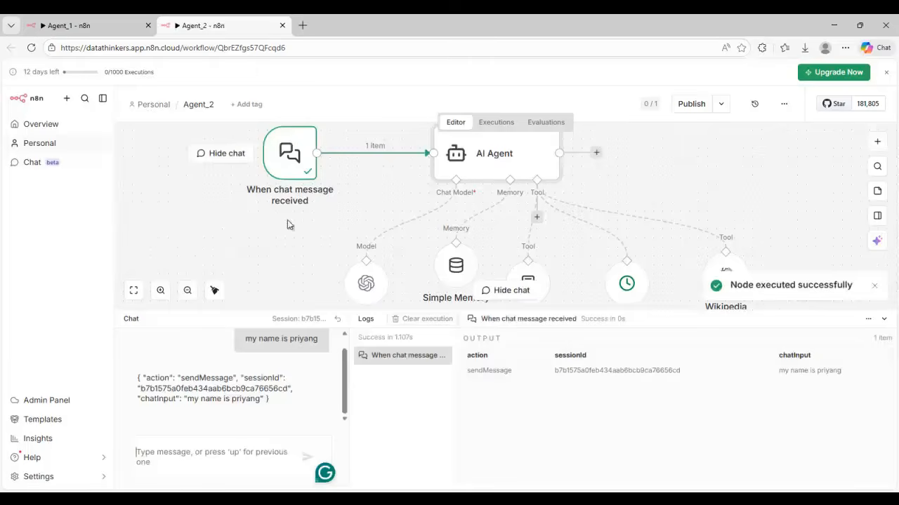
Execute only the AI Agent node on the received chat message and inspect the run on the canvas.
scroll(469, 185, up, 2)
mouse_move(467, 176)
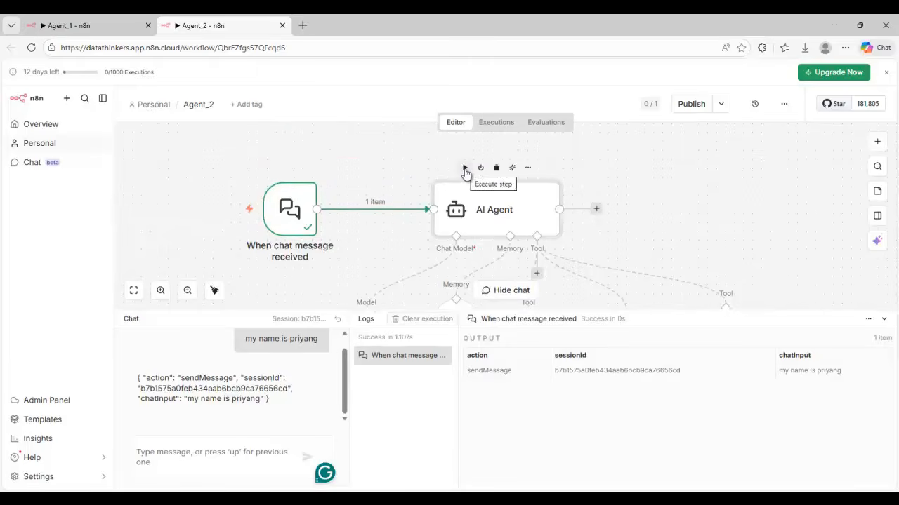
click(464, 169)
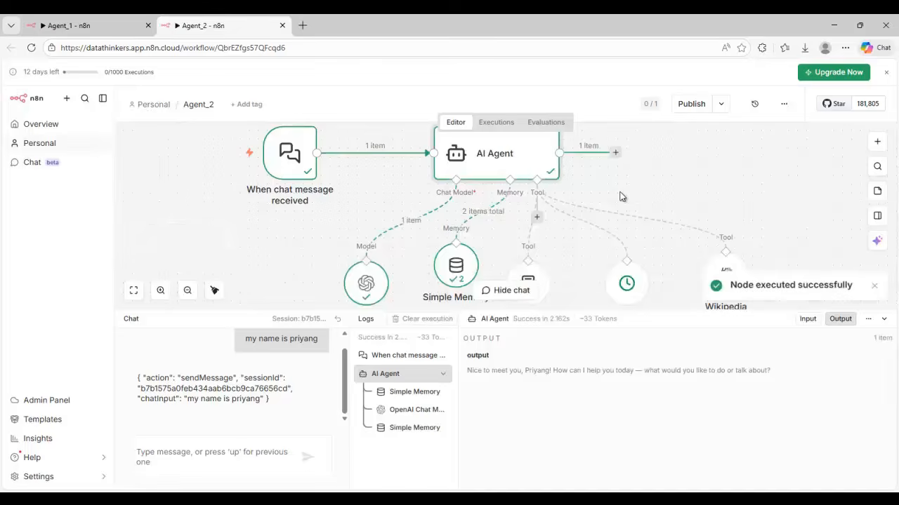
scroll(622, 197, up, 1)
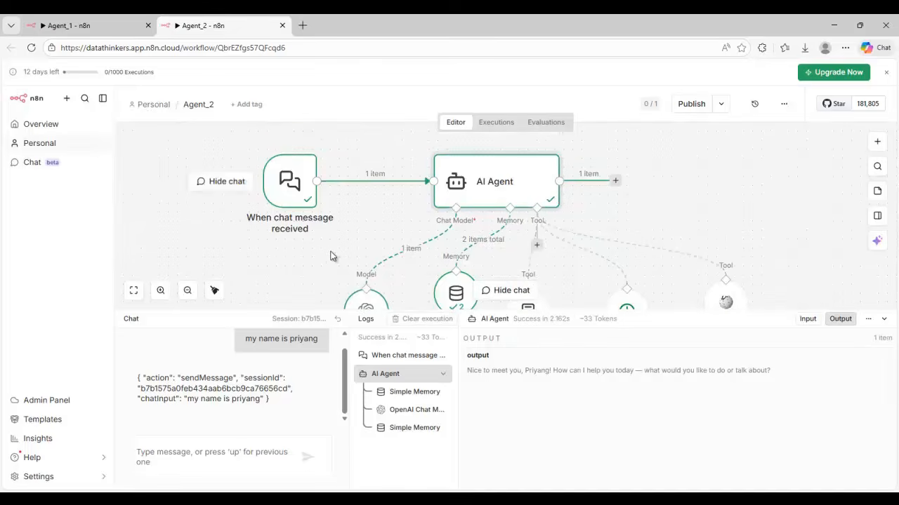
Send "what is my name?" in the chat to run the whole workflow with memory.
scroll(331, 257, down, 3)
click(200, 456)
text(what is my)
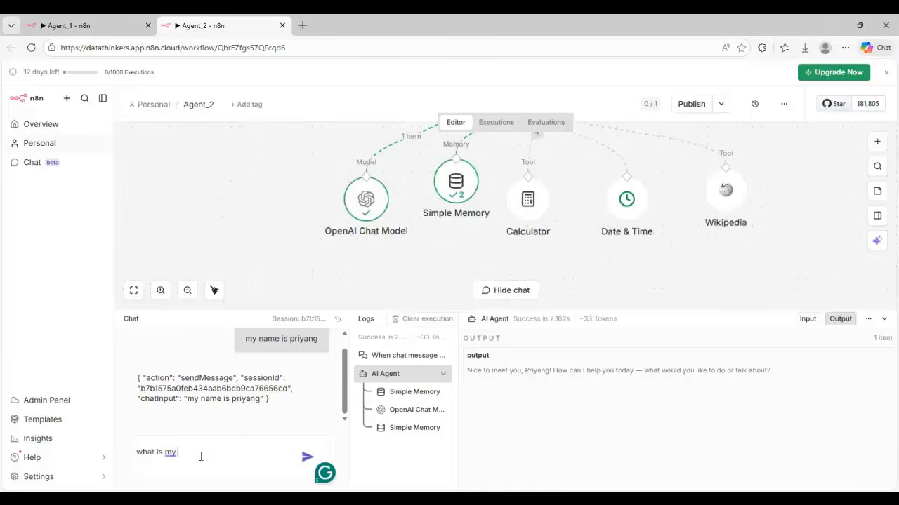
text( name?)
key(Return)
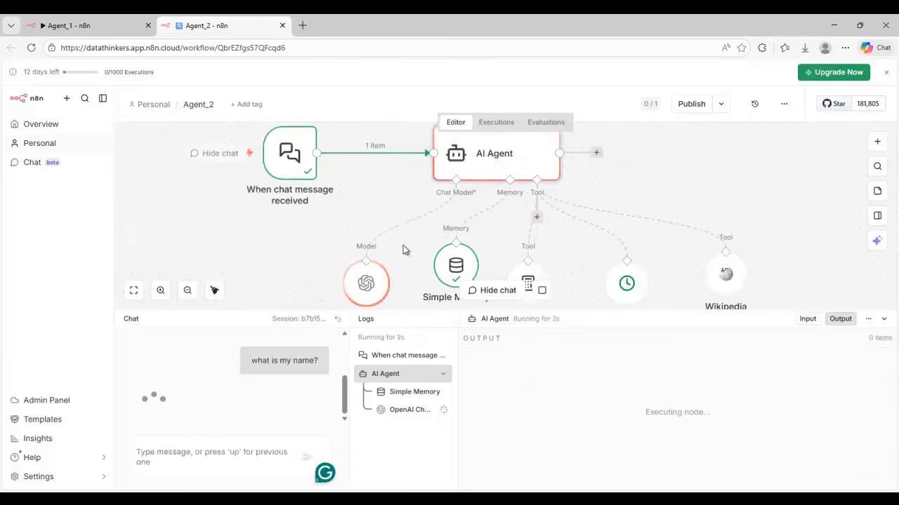
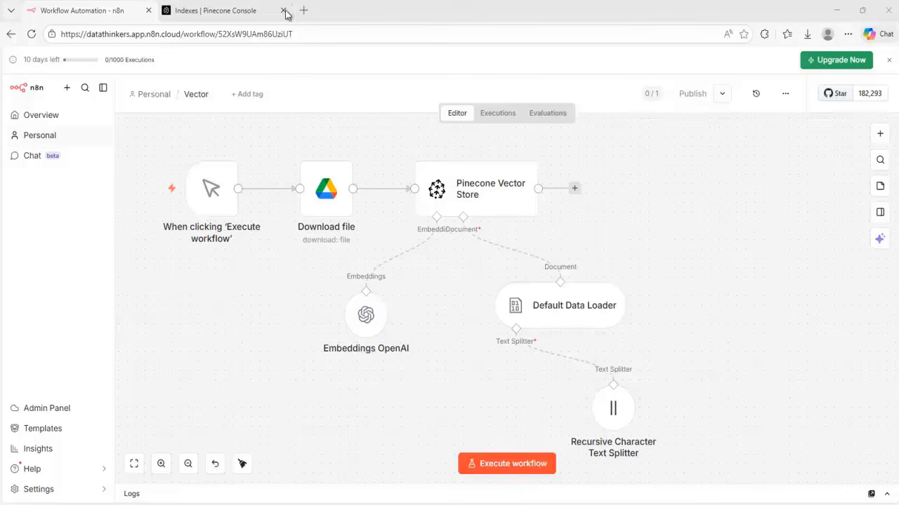
Switch to the Pinecone console and start a new index named "datathinkers".
click(258, 15)
click(871, 70)
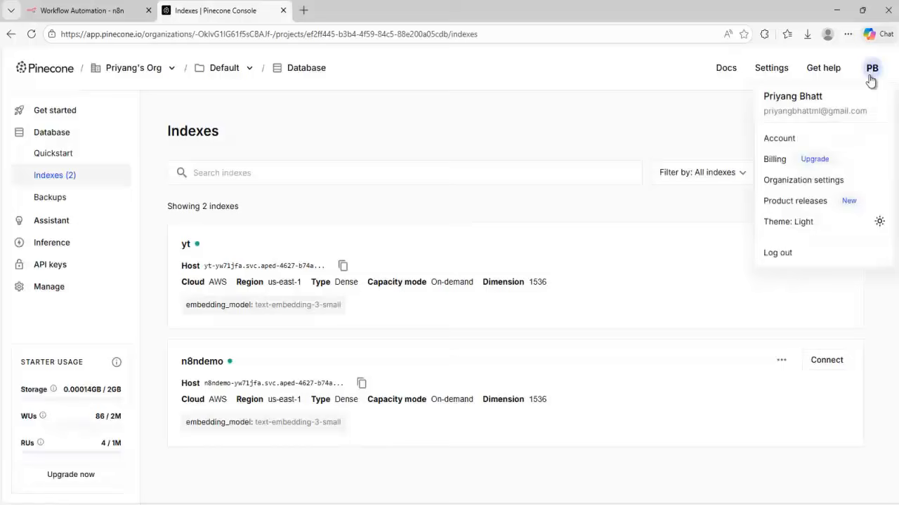
click(501, 75)
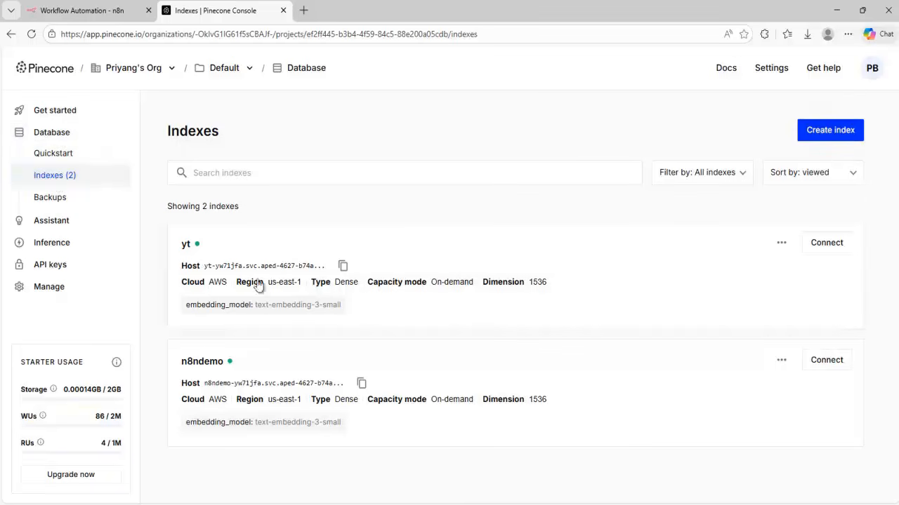
click(820, 138)
text(datathinkers)
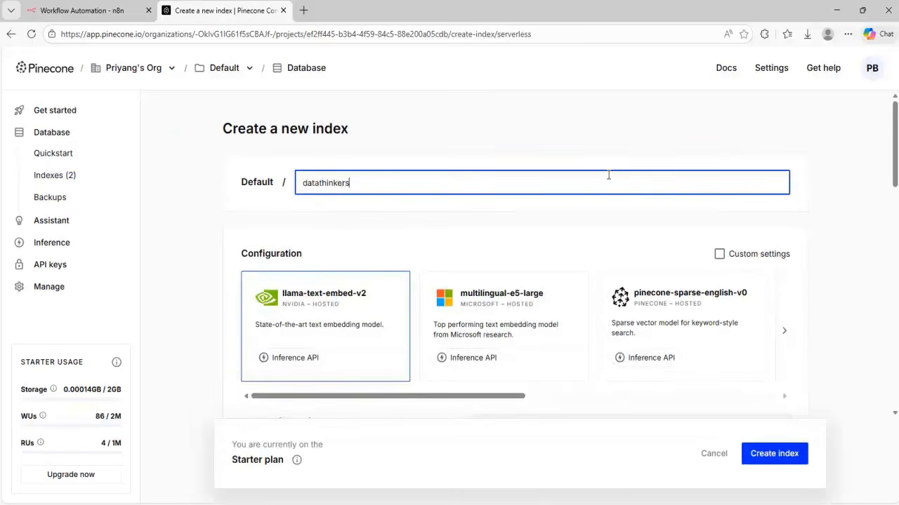
Choose OpenAI's text-embedding-3-small as the embedding configuration for the new index.
drag(495, 400, 765, 401)
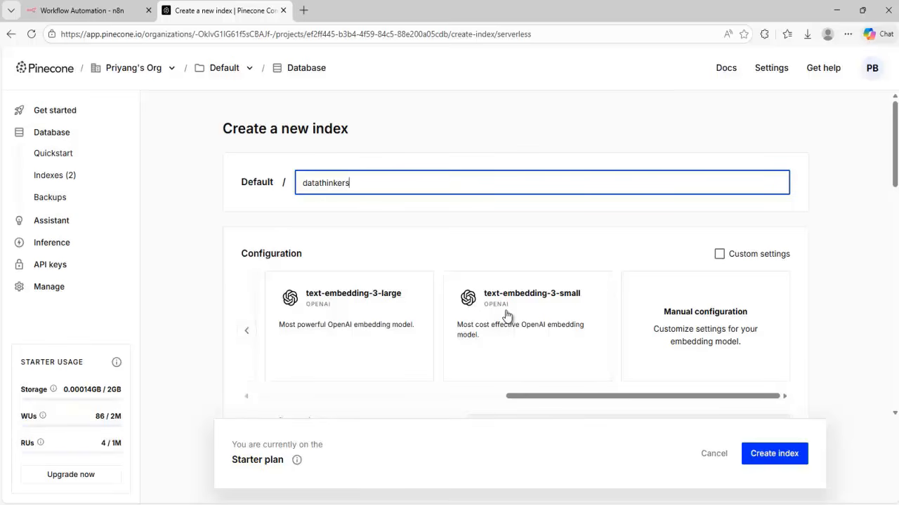
click(507, 314)
mouse_move(551, 395)
mouse_down()
mouse_move(451, 405)
mouse_move(559, 381)
mouse_up()
Set the index dimension to 1536 and create the index.
scroll(516, 297, down, 4)
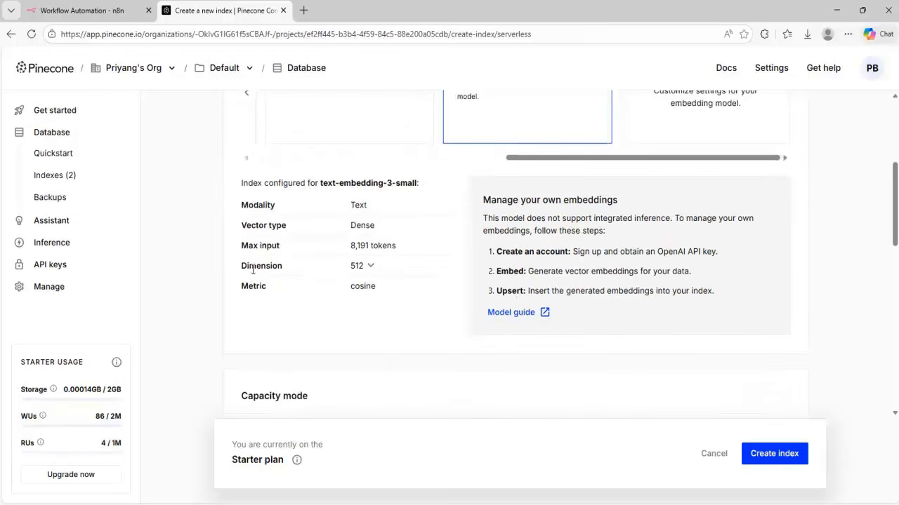
click(372, 266)
click(368, 295)
scroll(346, 178, up, 3)
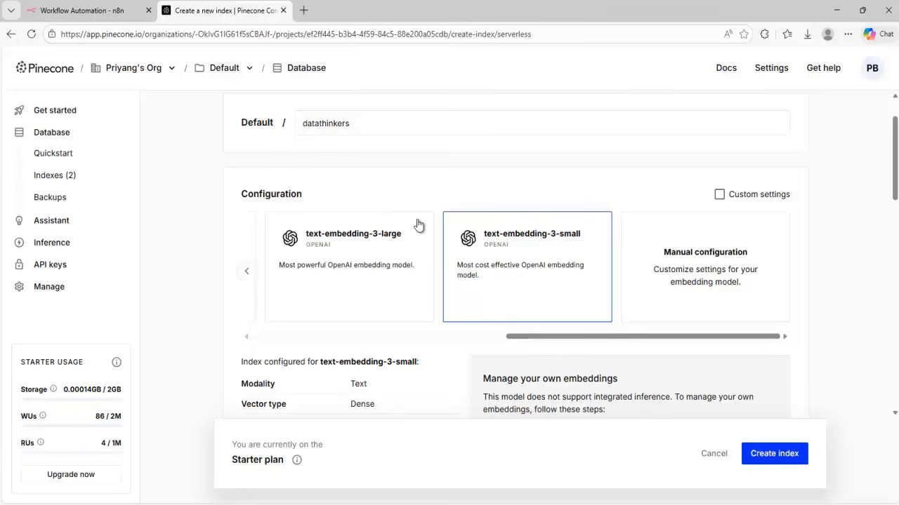
scroll(418, 224, down, 3)
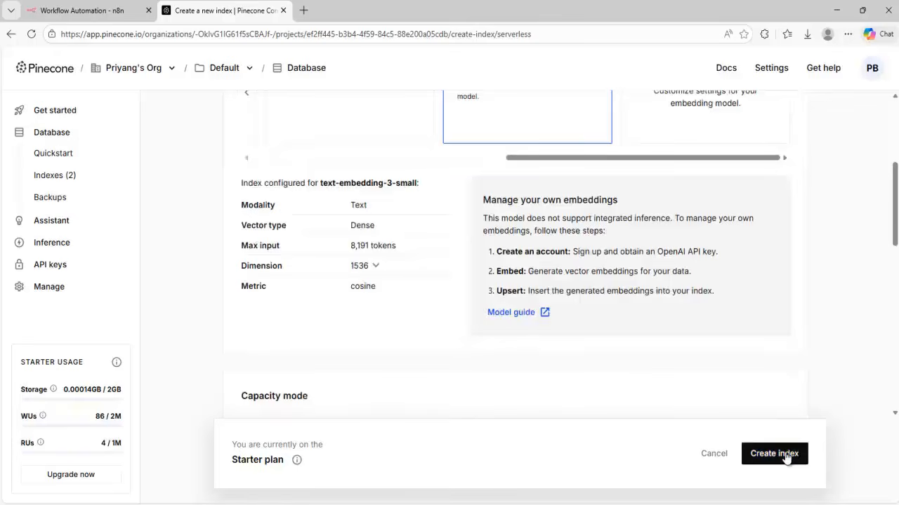
click(783, 455)
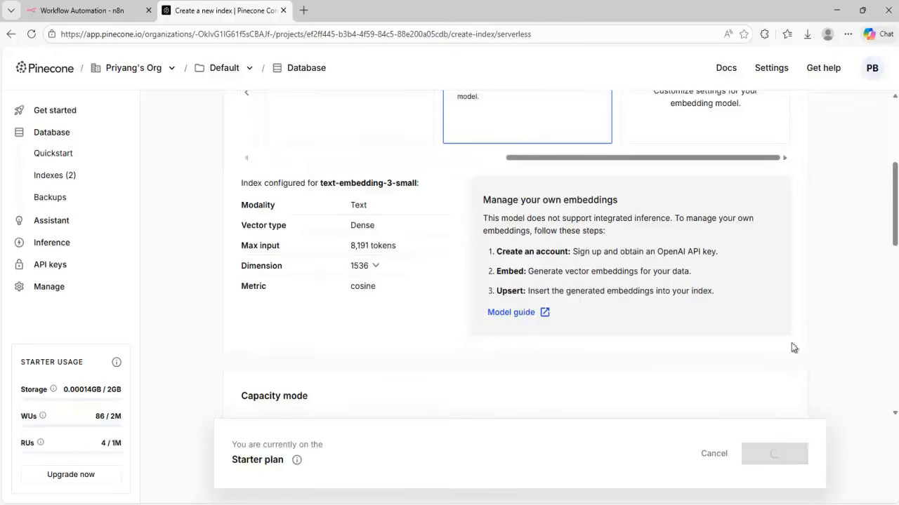
drag(391, 340, 636, 399)
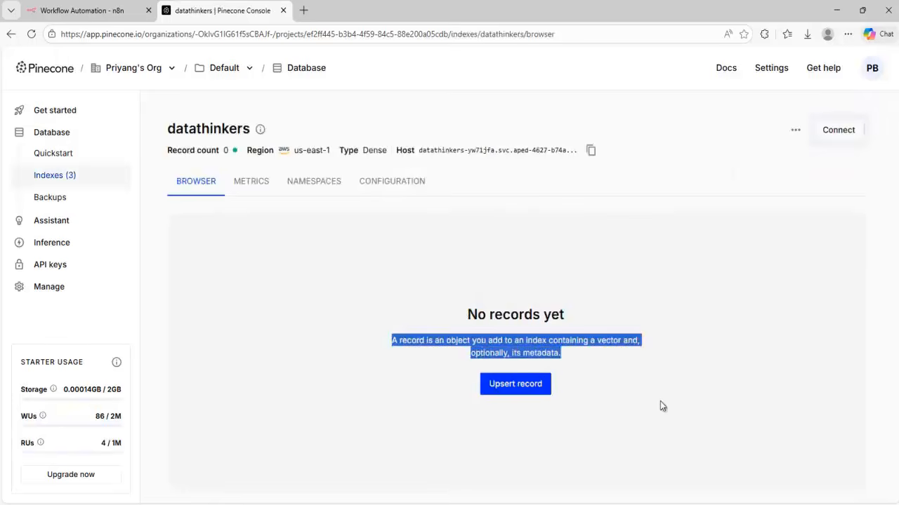
click(660, 405)
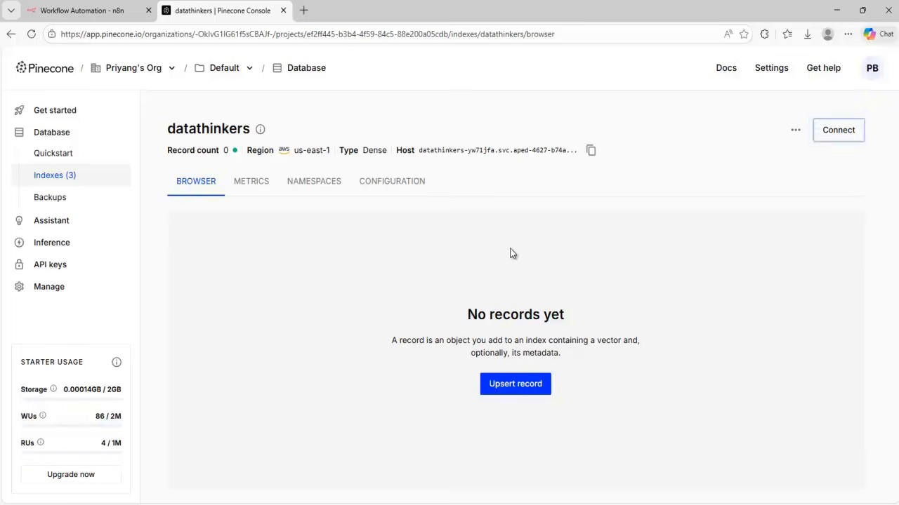
Switch to n8n and create a new personal workflow named "Vector Store".
click(70, 8)
click(50, 140)
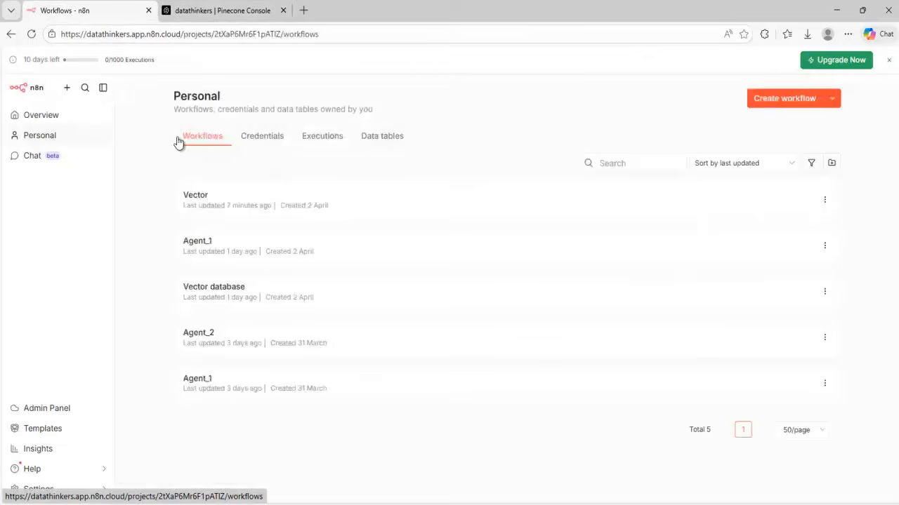
click(779, 100)
click(217, 96)
text(Vector )
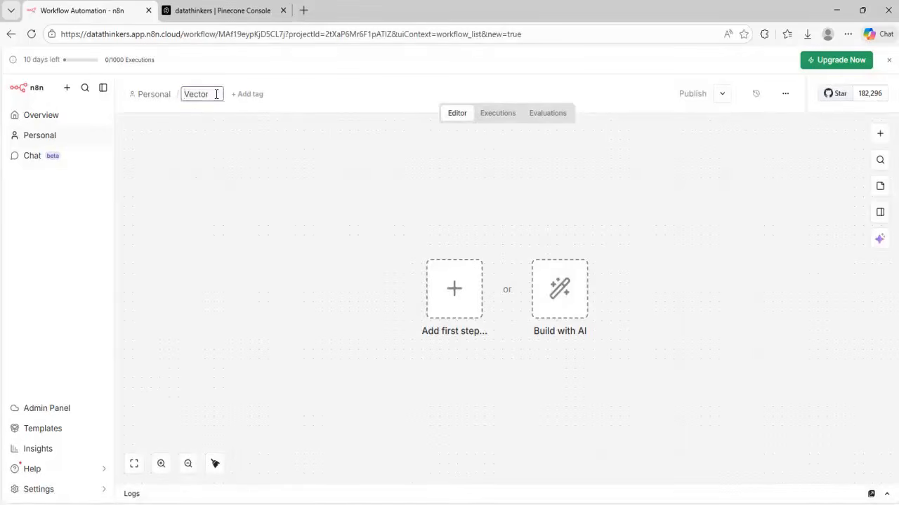
text(S)
text(tore)
key(Return)
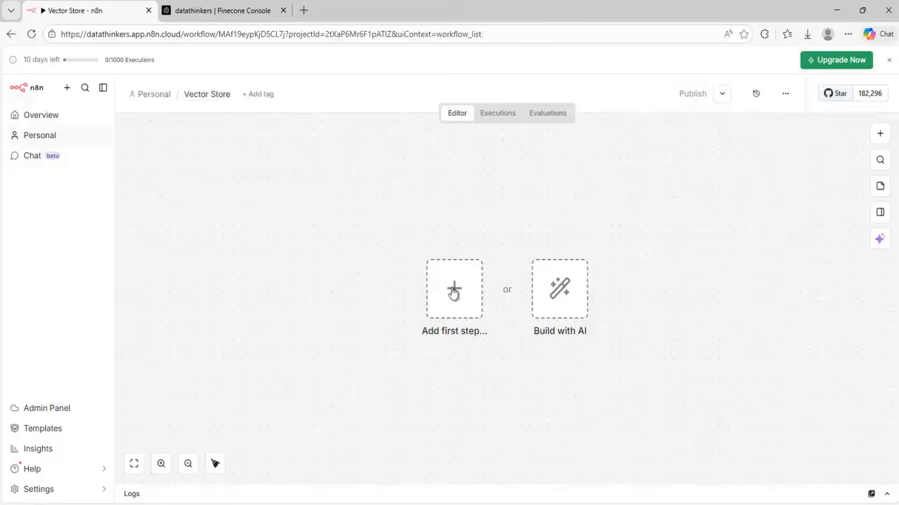
Add the Google Drive "Download file" action as the first step of the empty workflow.
click(453, 292)
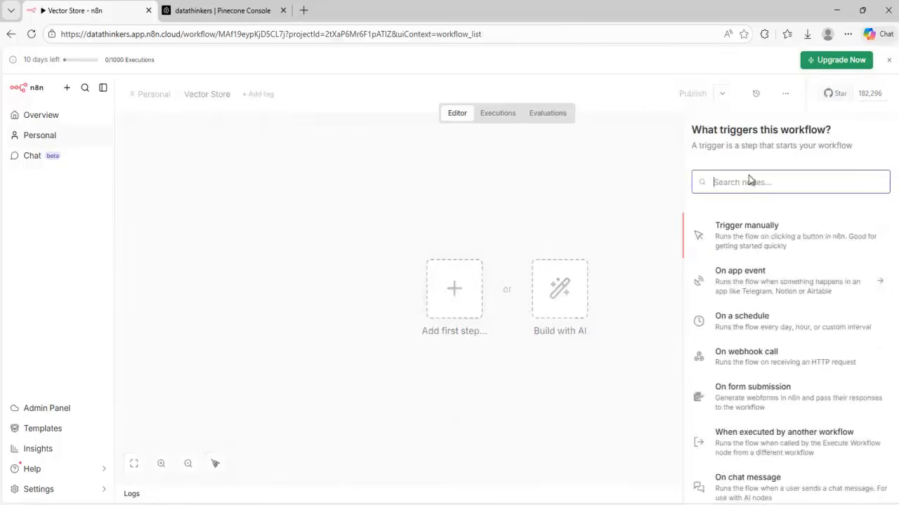
text(goog)
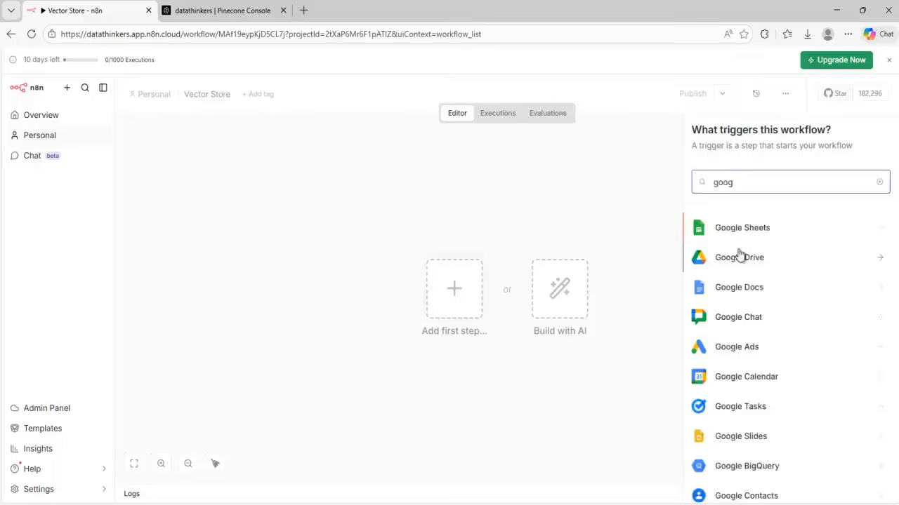
click(739, 261)
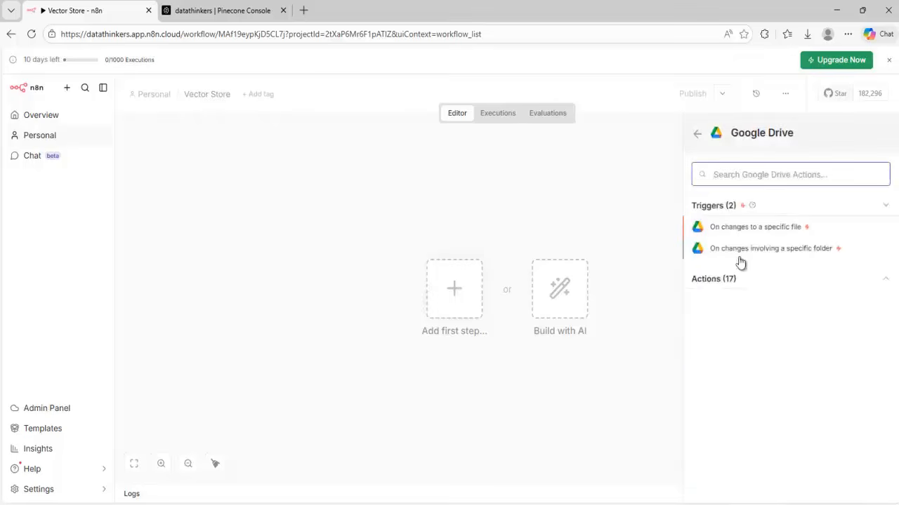
click(711, 286)
scroll(716, 295, down, 2)
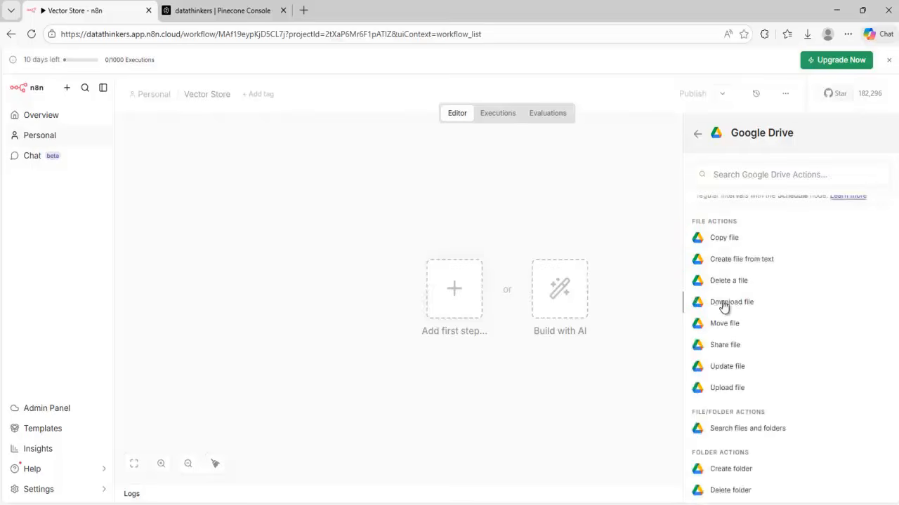
click(723, 305)
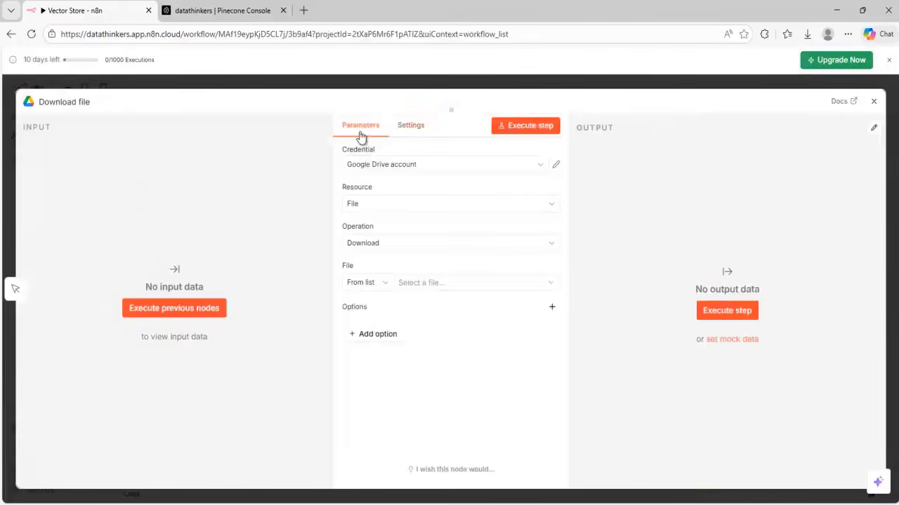
Configure the node with the Google Drive account credential, File resource and Download operation, and select Smart Campus.pdf from the file list.
click(400, 168)
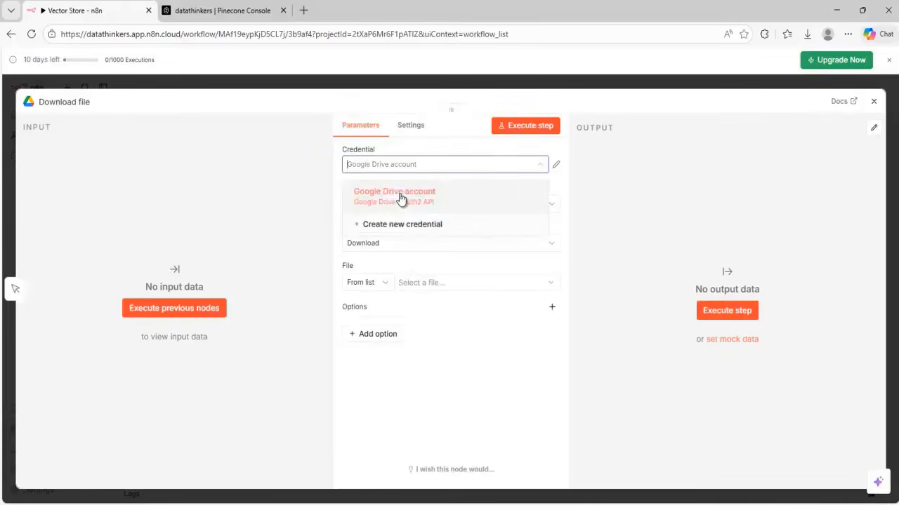
click(400, 199)
click(355, 203)
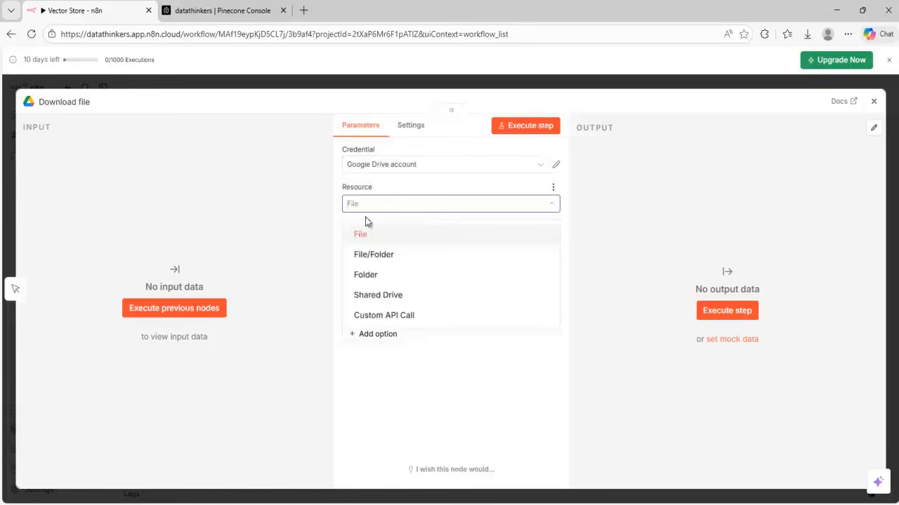
click(365, 235)
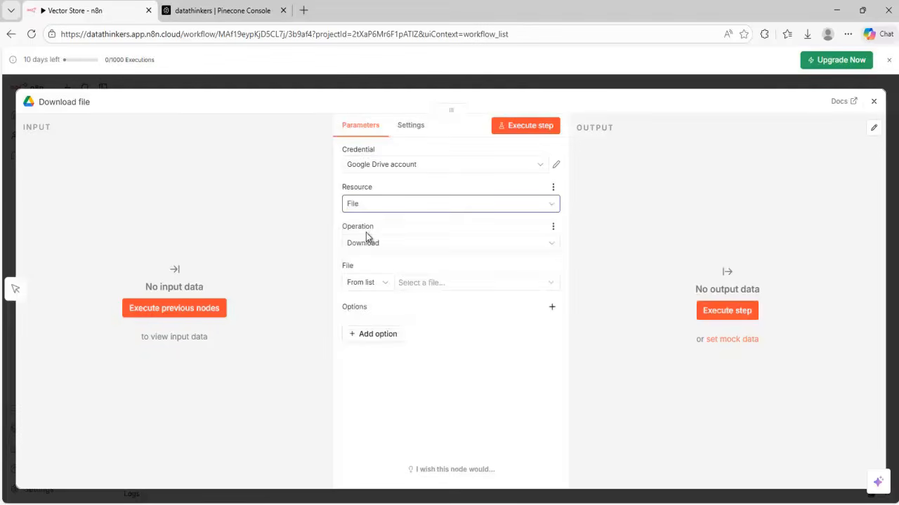
click(366, 238)
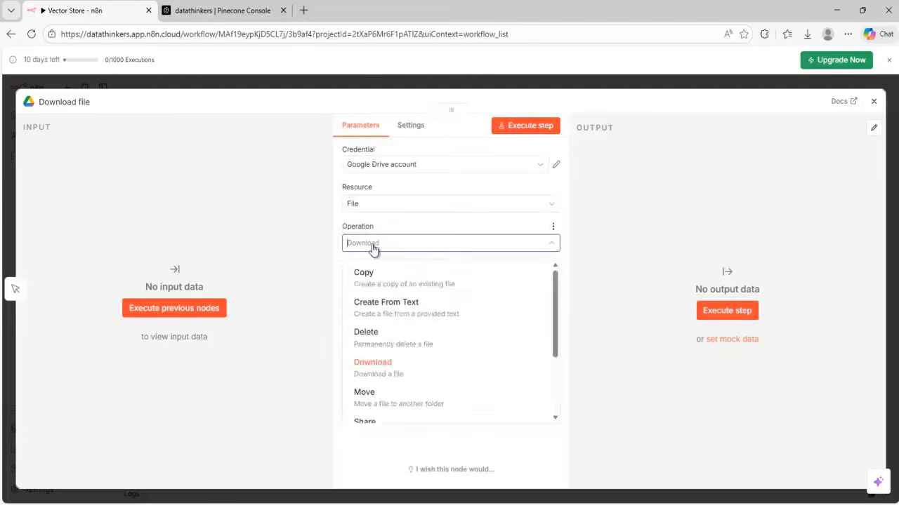
click(415, 283)
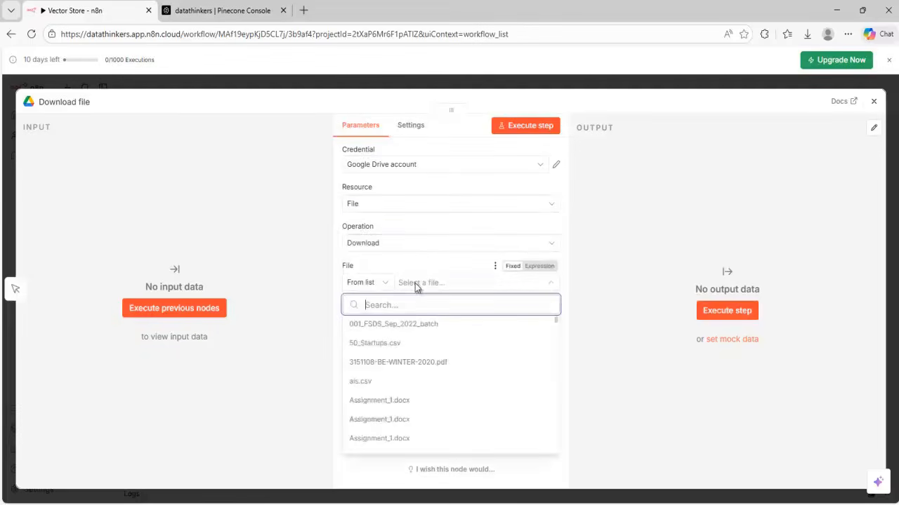
text(smart)
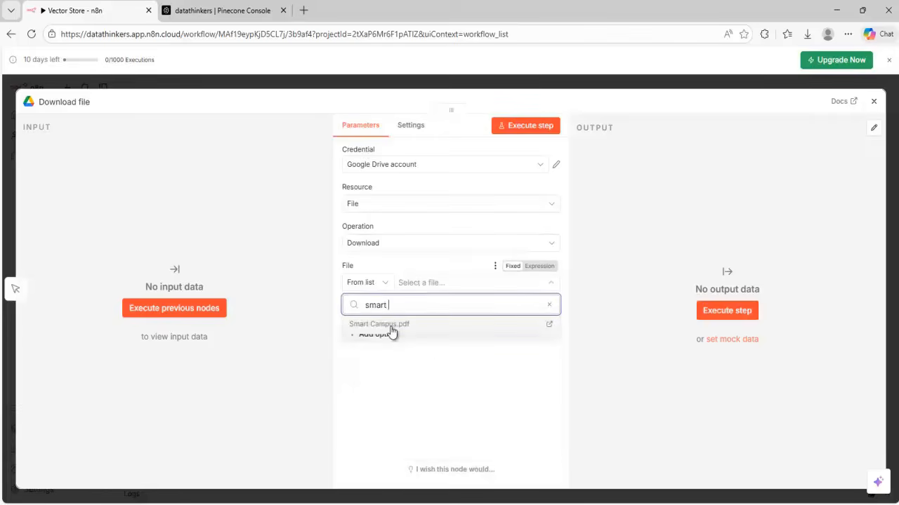
click(382, 324)
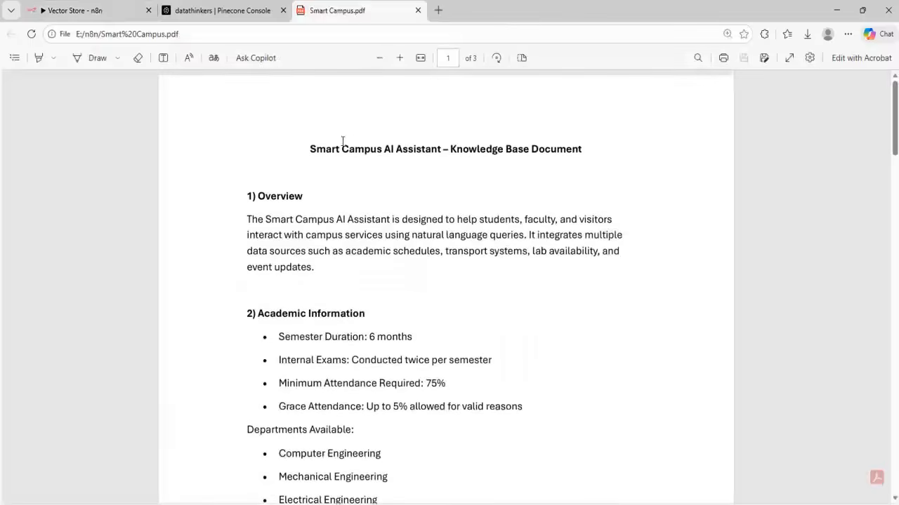
Review the Smart Campus.pdf knowledge base document, from its title and overview through the sections on the following pages.
drag(307, 151, 598, 151)
click(381, 208)
scroll(381, 208, down, 1)
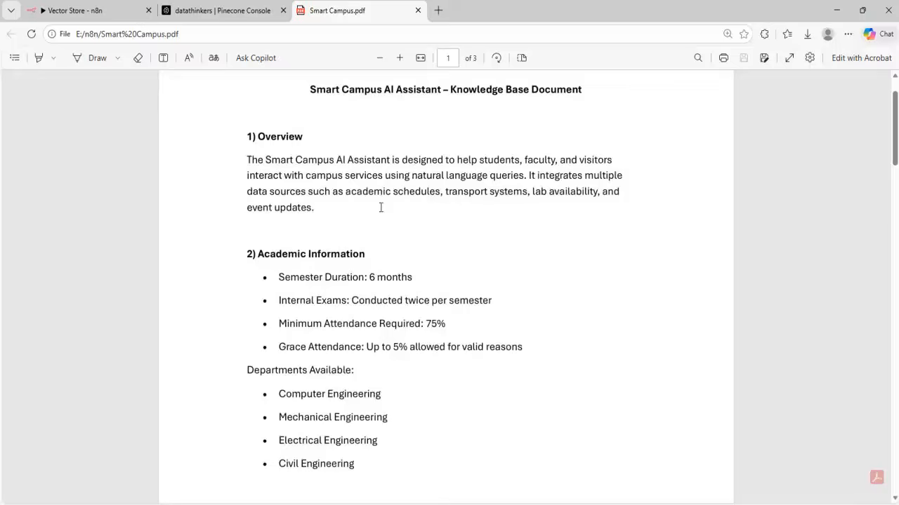
scroll(381, 208, down, 3)
scroll(386, 217, up, 4)
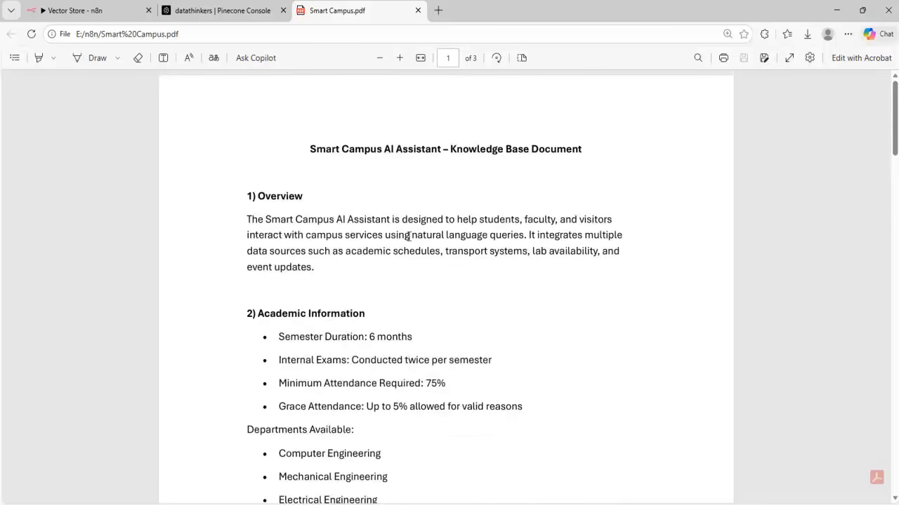
scroll(409, 237, down, 8)
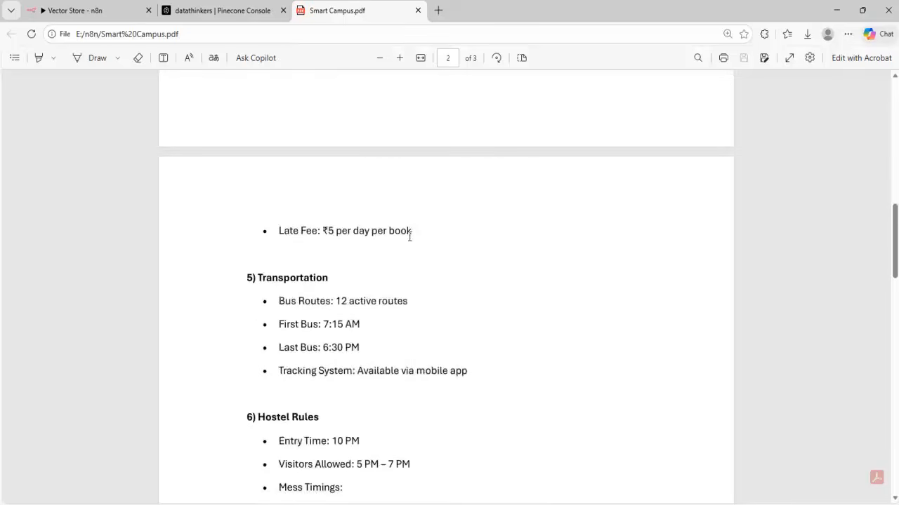
scroll(409, 236, down, 7)
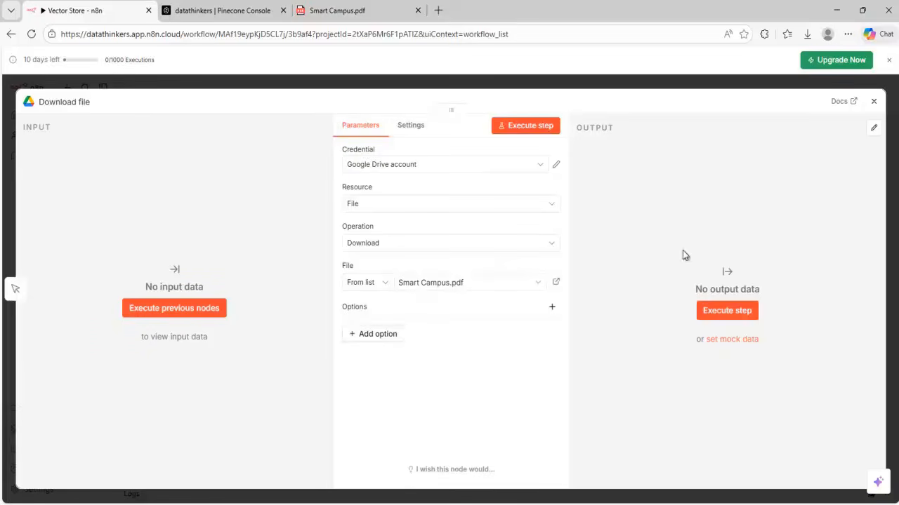
Execute the Download file node, then download its output PDF and open it to check the content.
click(525, 135)
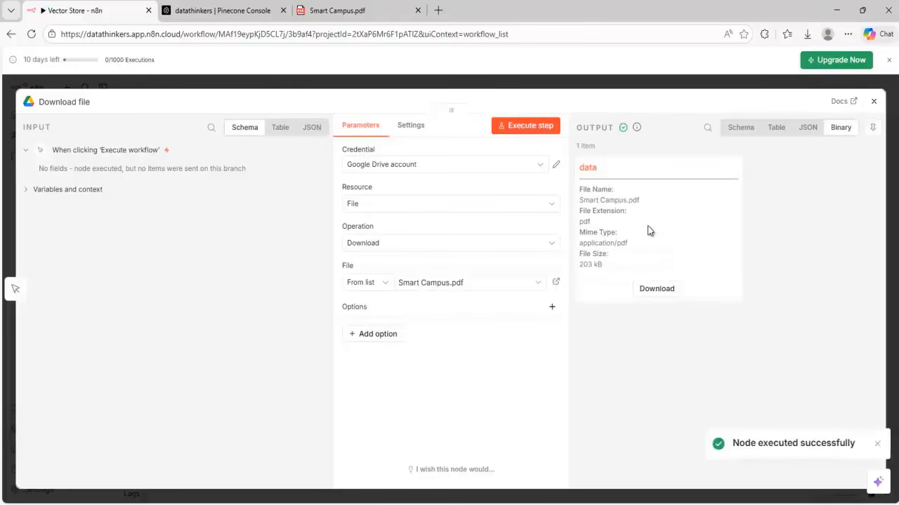
click(658, 294)
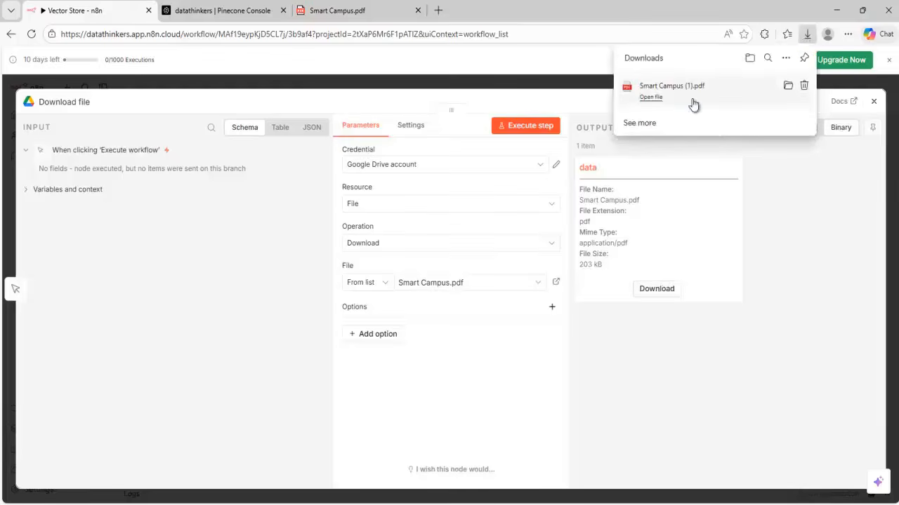
click(649, 97)
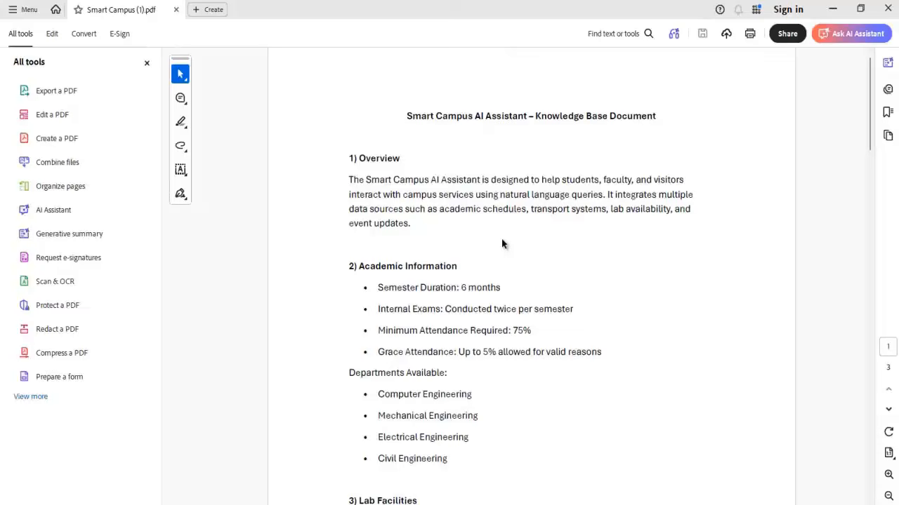
click(888, 8)
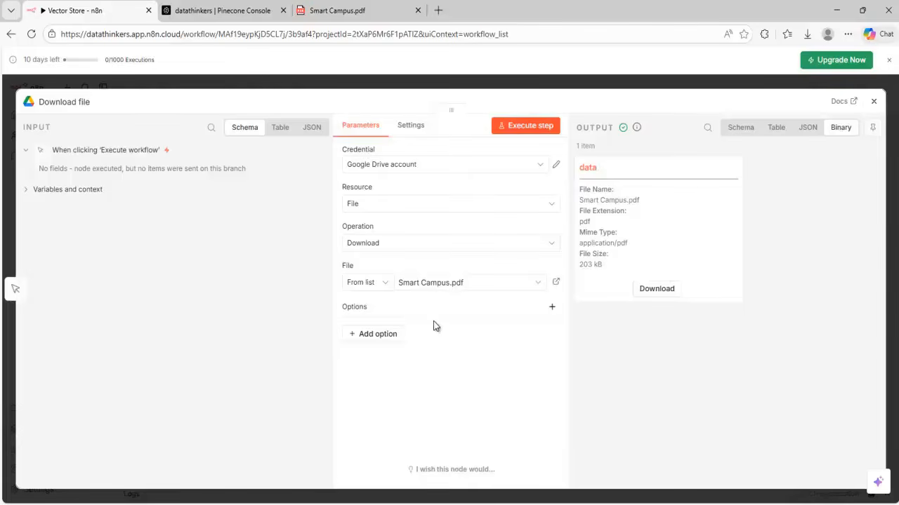
Return to the canvas and move the manual trigger and Download file nodes together to the canvas's upper-left area.
key(Escape)
drag(573, 308, 365, 207)
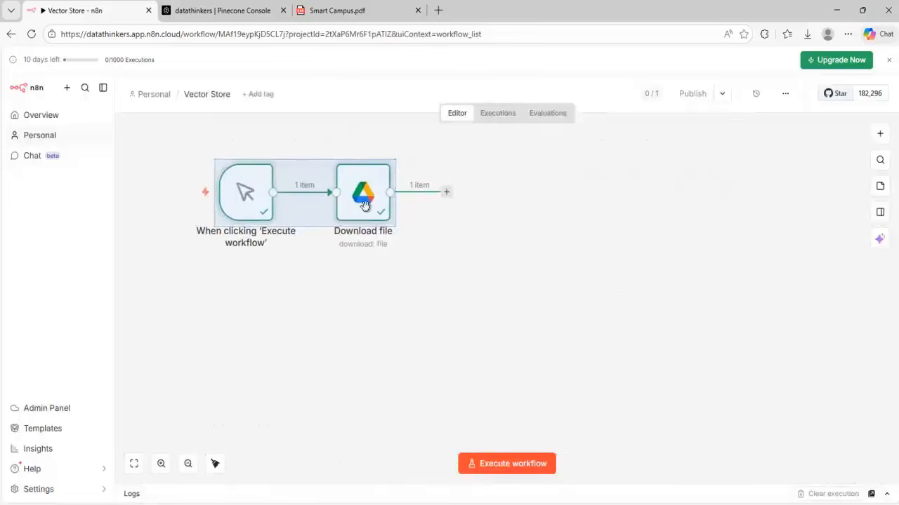
click(467, 280)
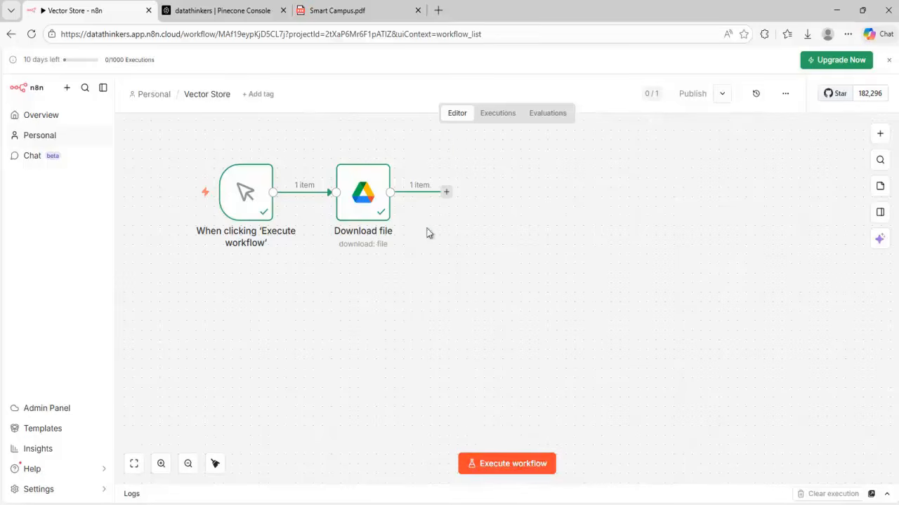
Check the datathinkers index in the Pinecone console and return to the Vector Store workflow.
drag(290, 131, 467, 300)
click(534, 274)
key(ctrl+Tab)
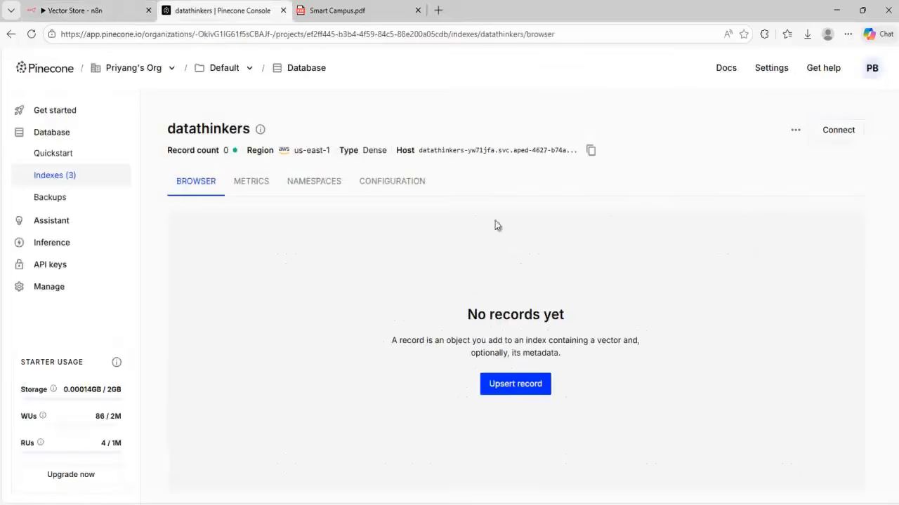
click(67, 10)
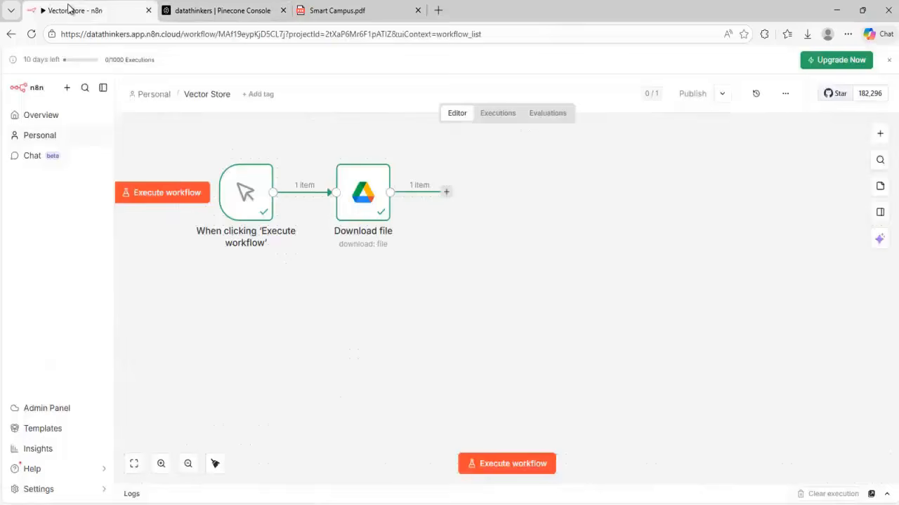
Add a Pinecone Vector Store node with the Add documents to vector store action after the Download file node.
click(445, 193)
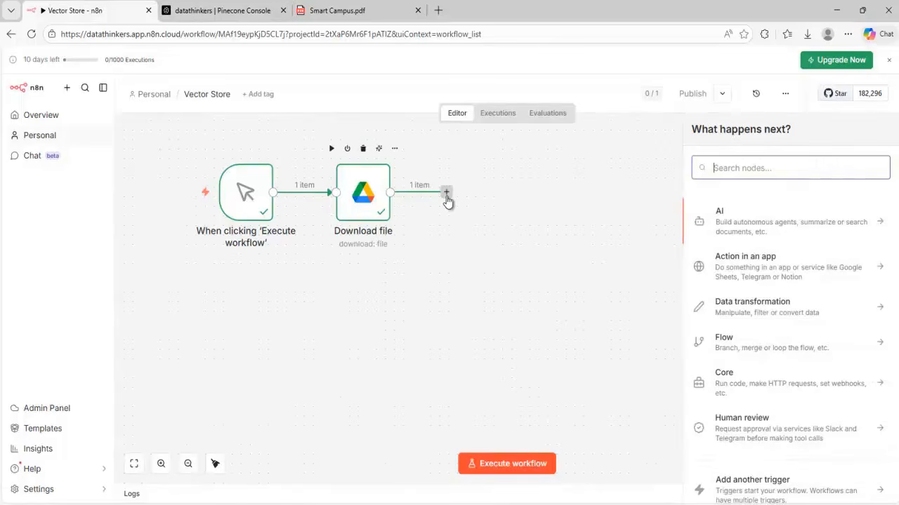
text(pin)
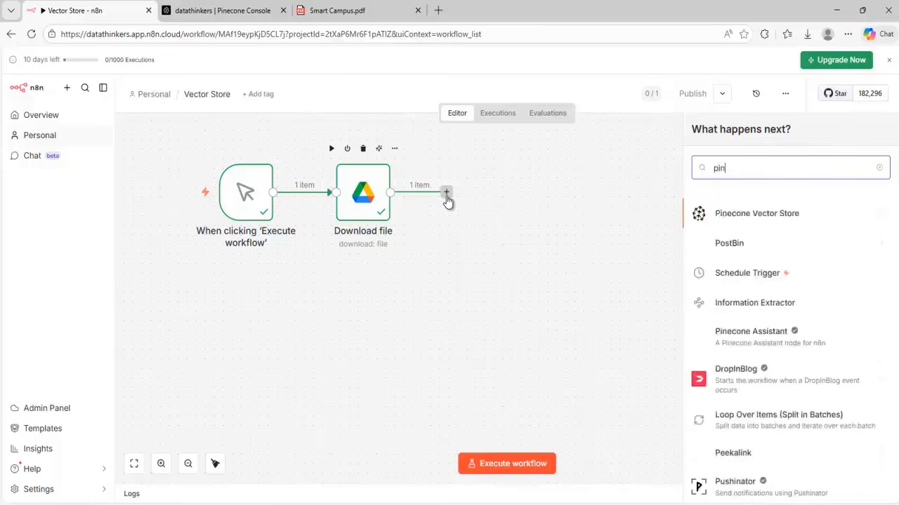
click(736, 217)
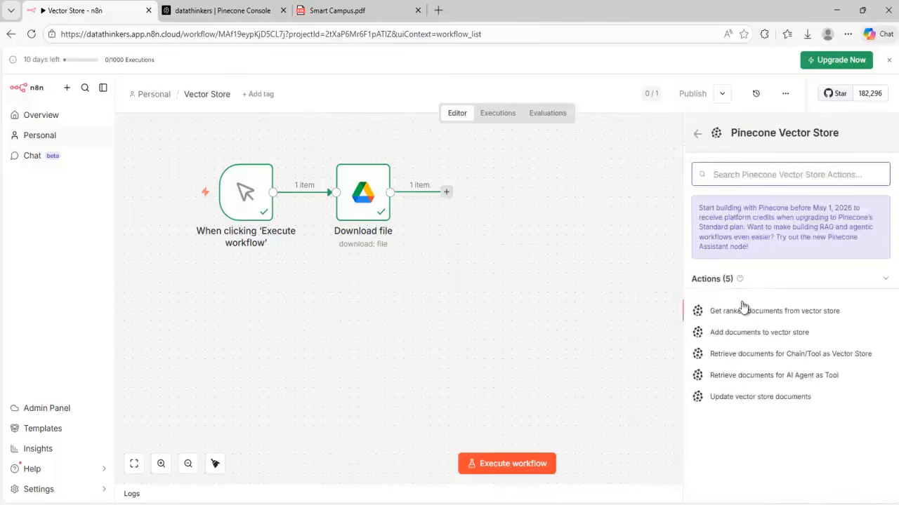
click(734, 340)
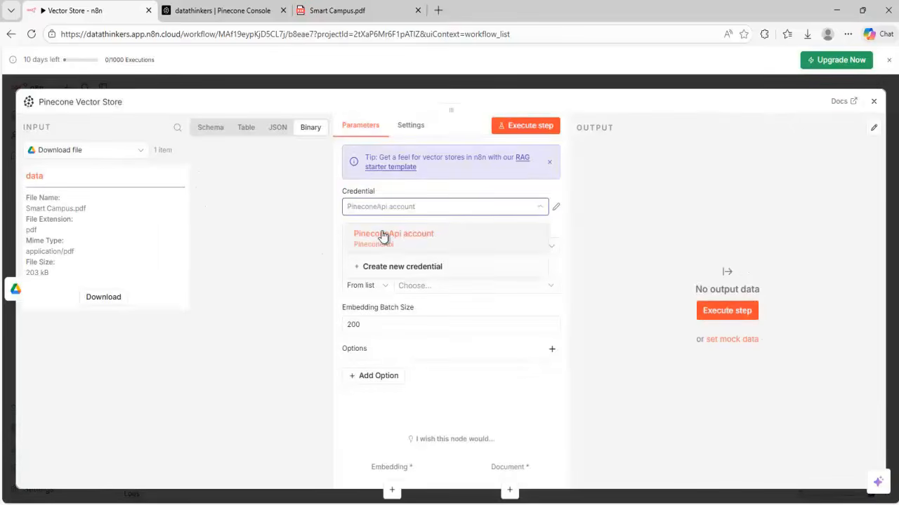
Configure the Pinecone node with the PineconeApi account credential, Insert Documents mode and the datathinkers index.
click(383, 236)
click(383, 254)
click(383, 254)
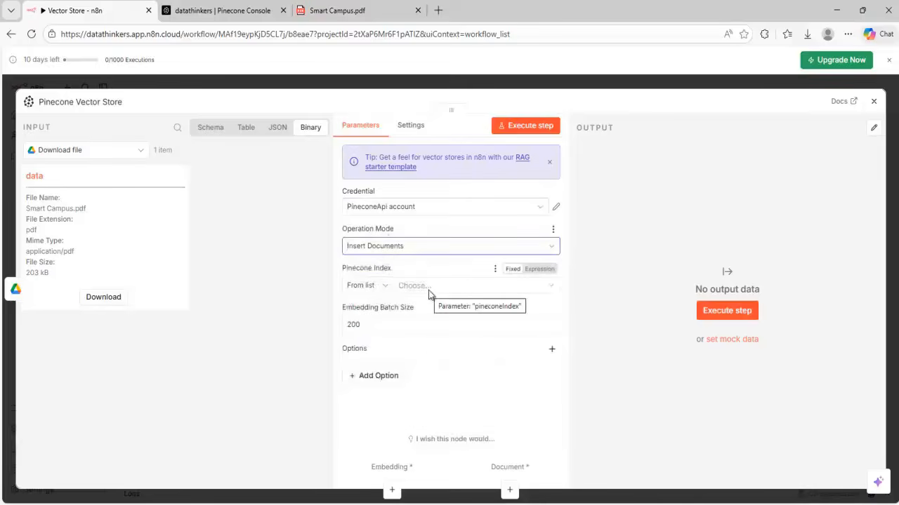
click(219, 12)
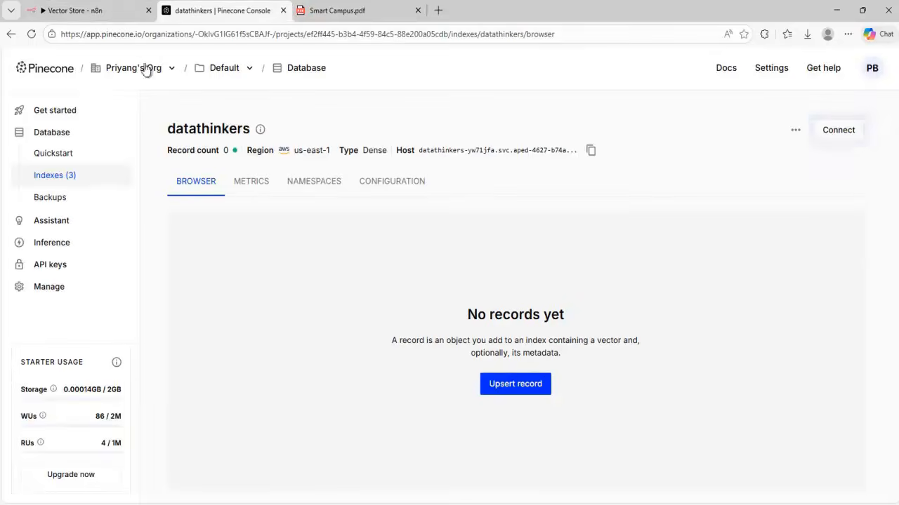
click(91, 10)
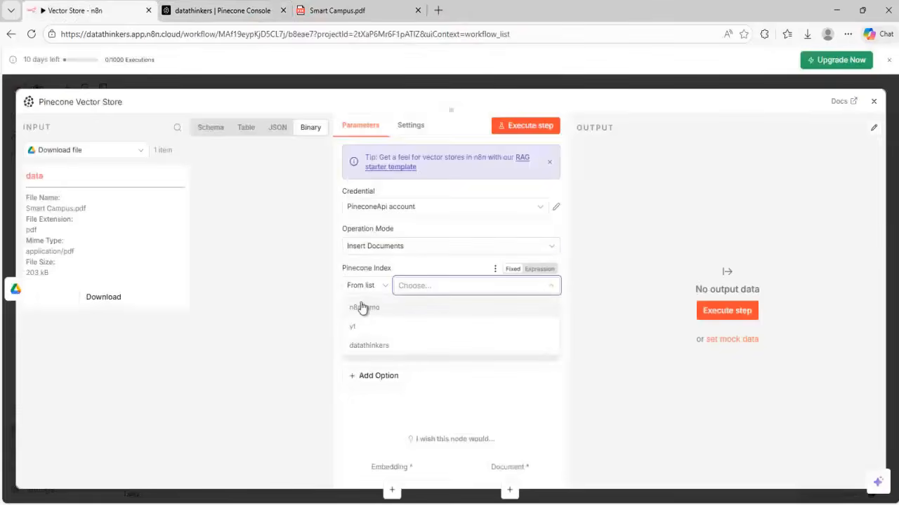
click(365, 346)
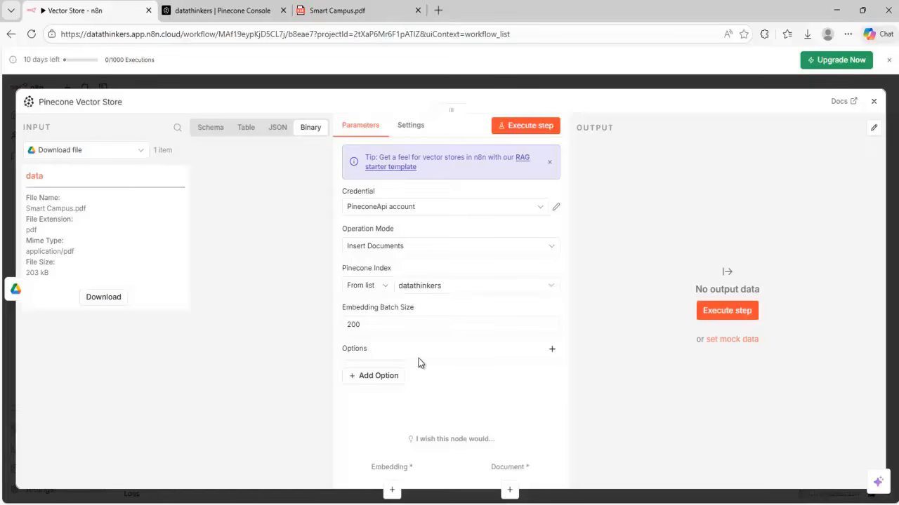
key(Escape)
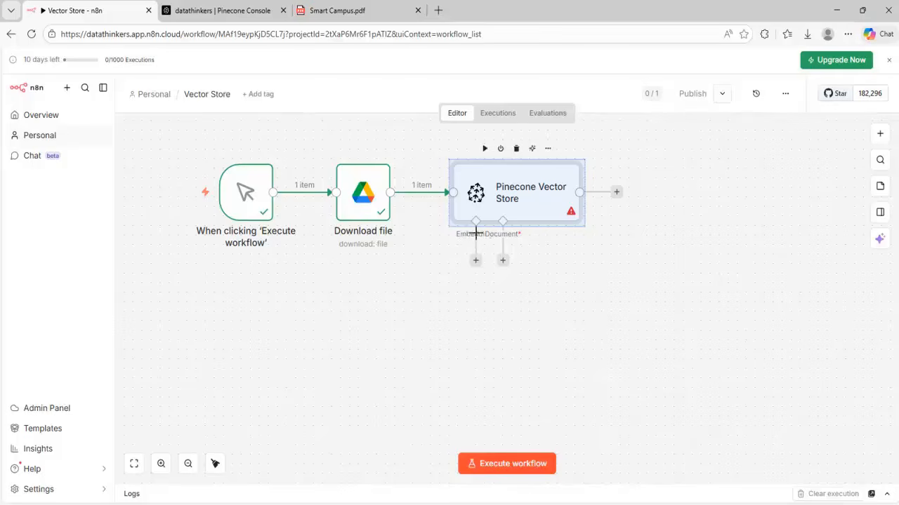
Attach an Embeddings OpenAI sub-node to the Pinecone node's Embedding input and place it below and to the left of that node.
click(476, 261)
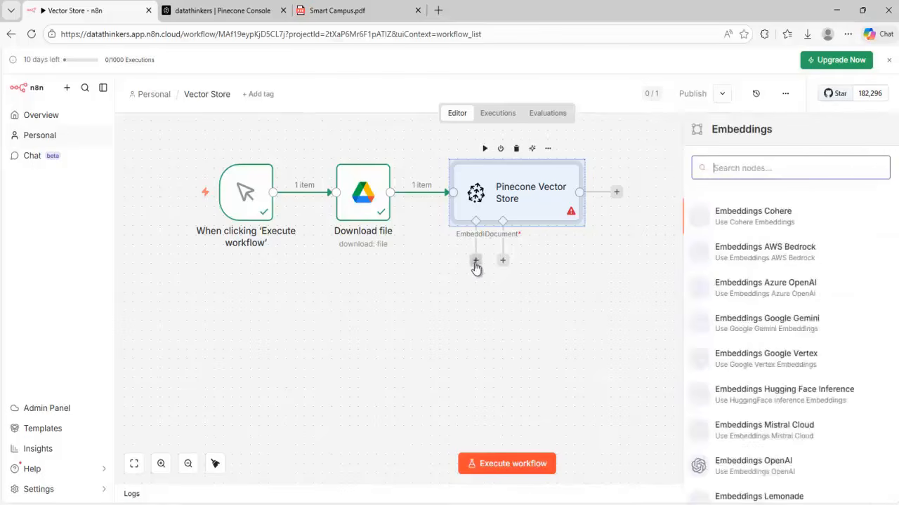
text(Open)
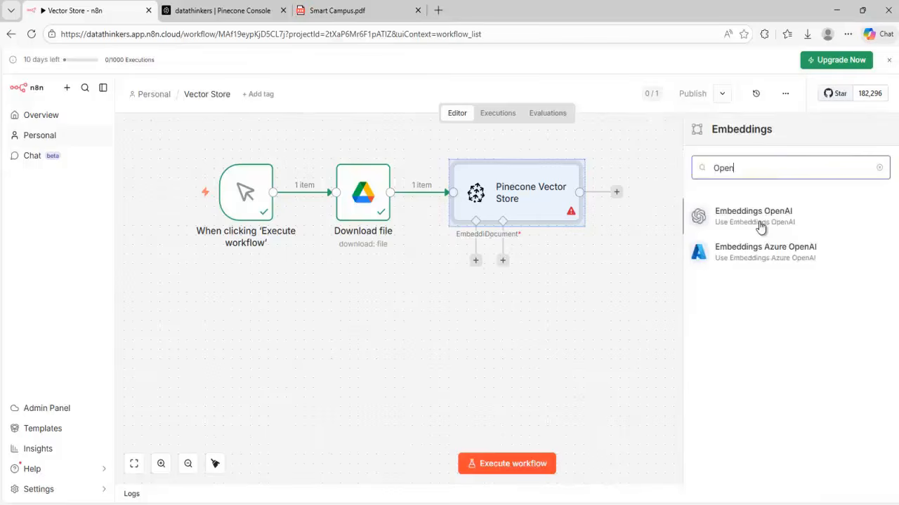
click(760, 224)
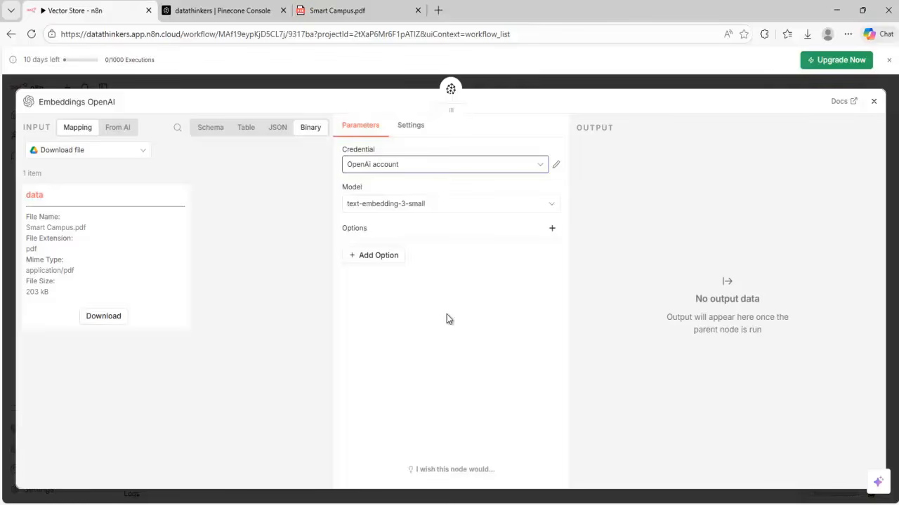
key(Escape)
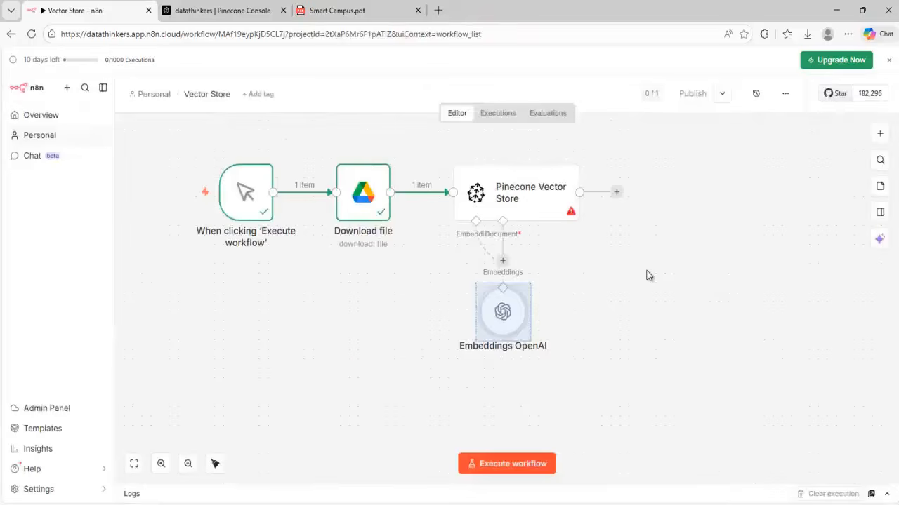
click(613, 337)
drag(503, 312, 395, 331)
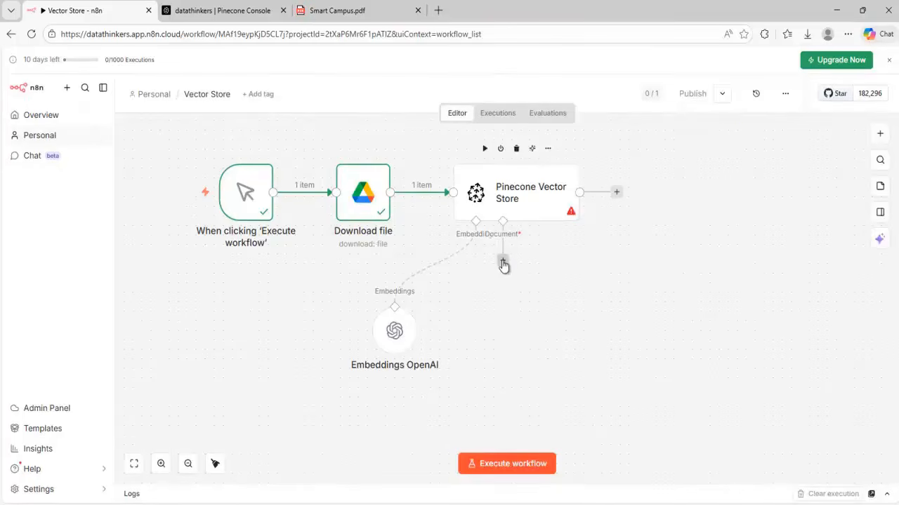
Attach a Default Data Loader to the Document input, with Binary data, Load All Input Data, automatic MIME type detection and Custom text splitting.
click(503, 262)
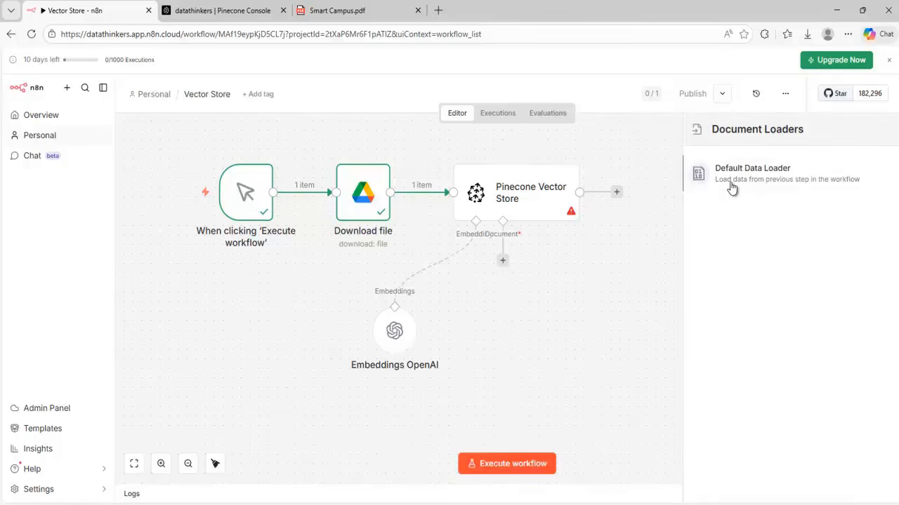
click(729, 178)
click(370, 205)
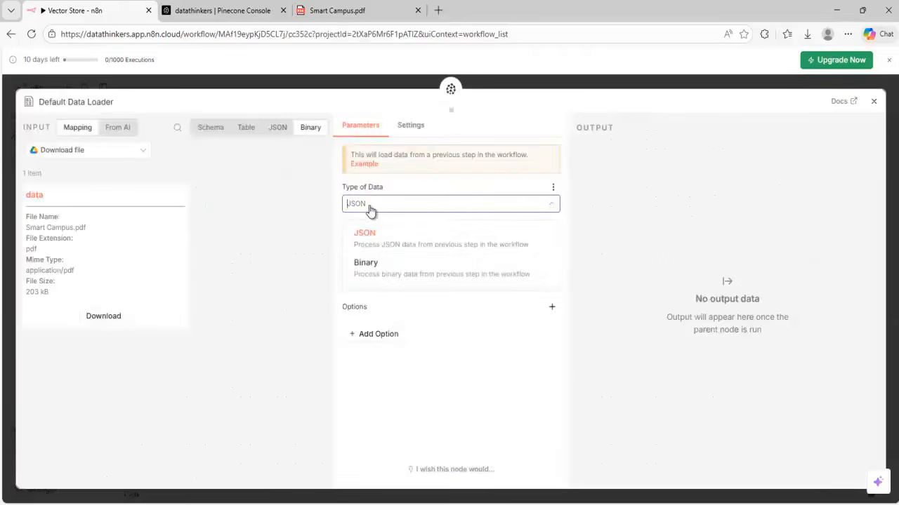
click(370, 270)
click(388, 251)
click(388, 252)
click(385, 286)
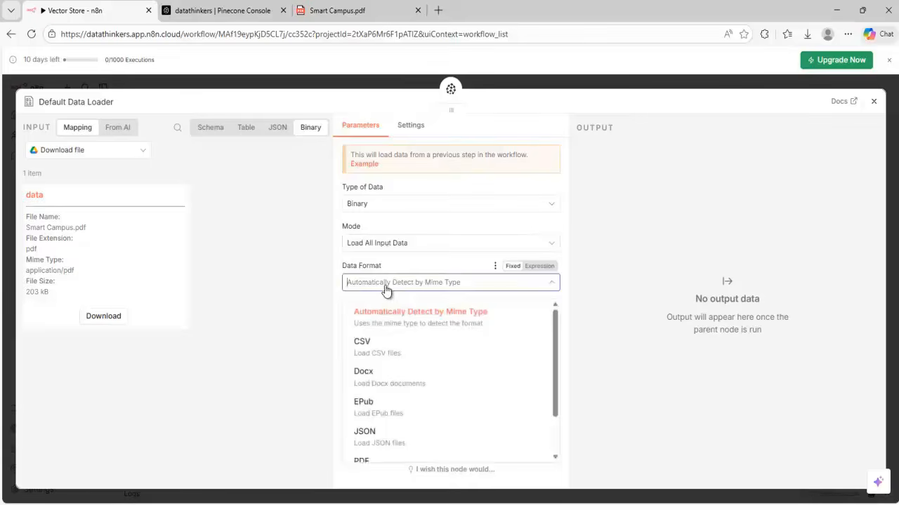
click(385, 289)
click(373, 323)
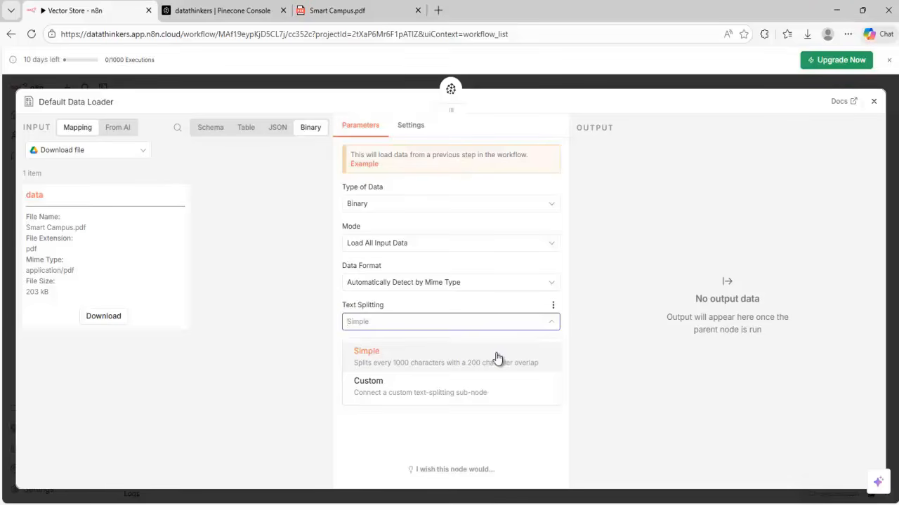
click(377, 389)
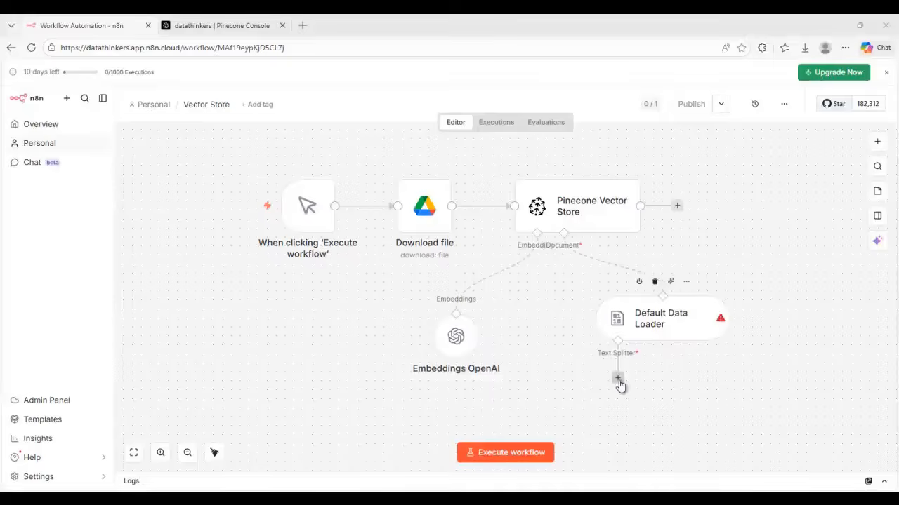
Attach a Recursive Character Text Splitter to the Default Data Loader with chunk size 500 and chunk overlap 50.
click(618, 379)
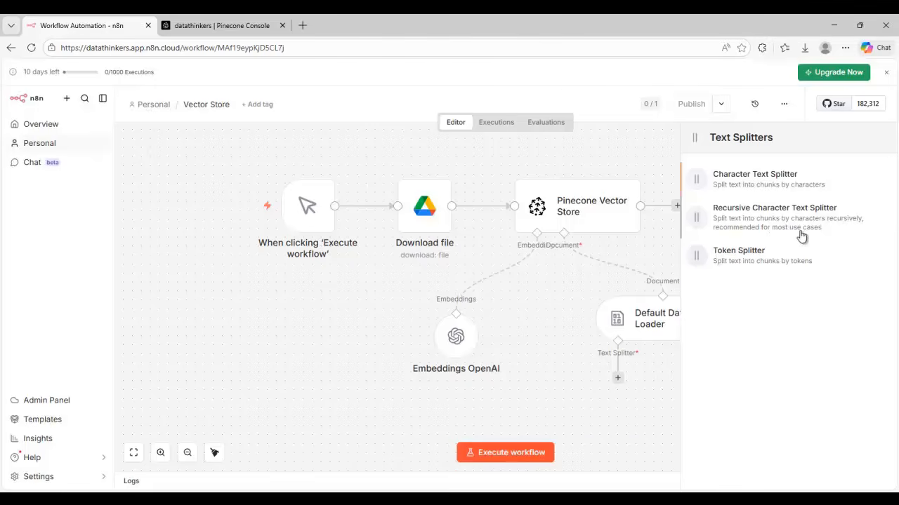
click(736, 213)
click(456, 177)
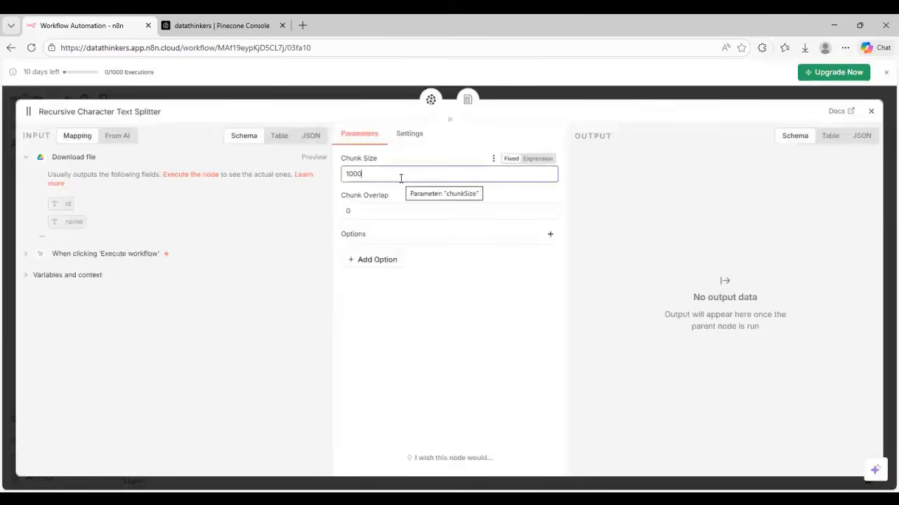
key(BackSpace)
key(BackSpace)
key(BackSpace)
key(BackSpace)
text(500)
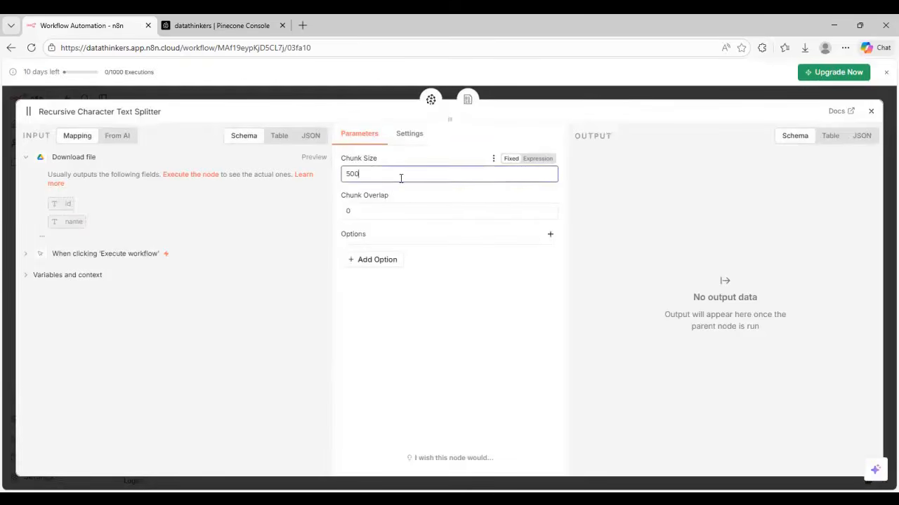
click(397, 212)
key(BackSpace)
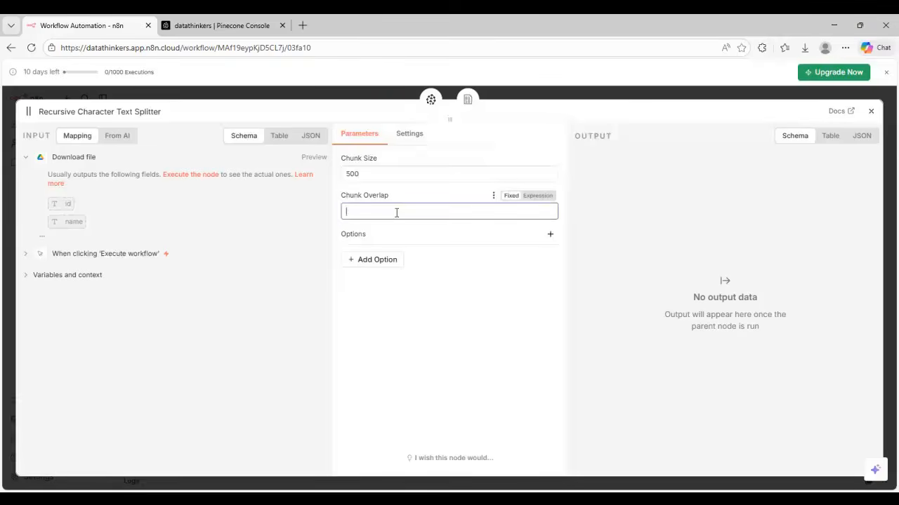
text(50)
click(700, 218)
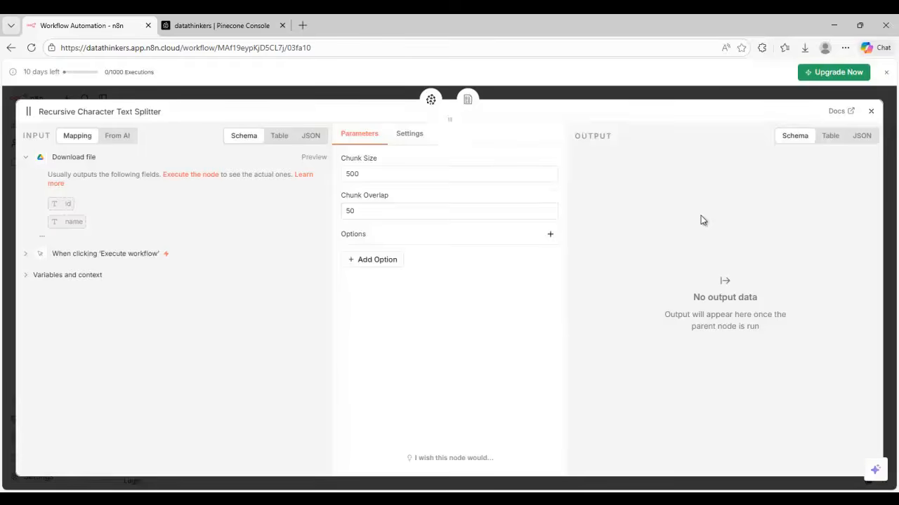
key(Escape)
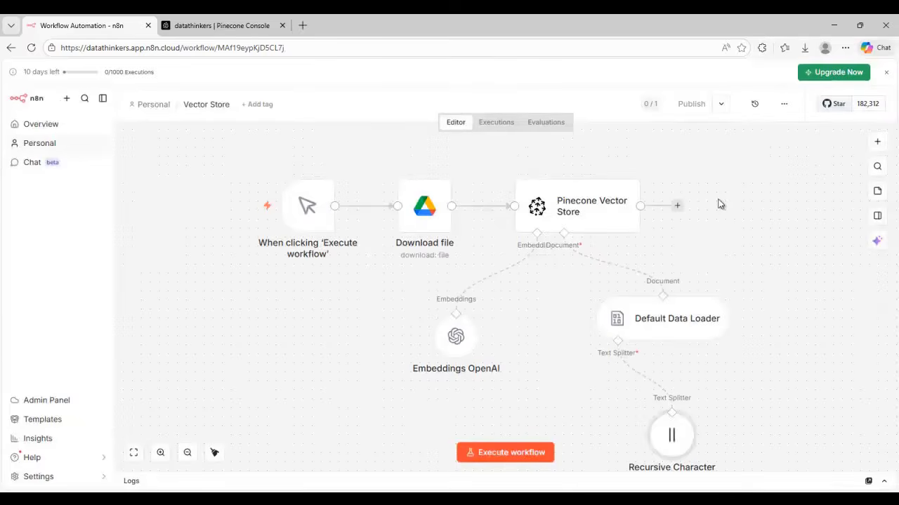
Execute the whole Vector Store workflow and switch to the datathinkers index in the Pinecone console.
click(513, 455)
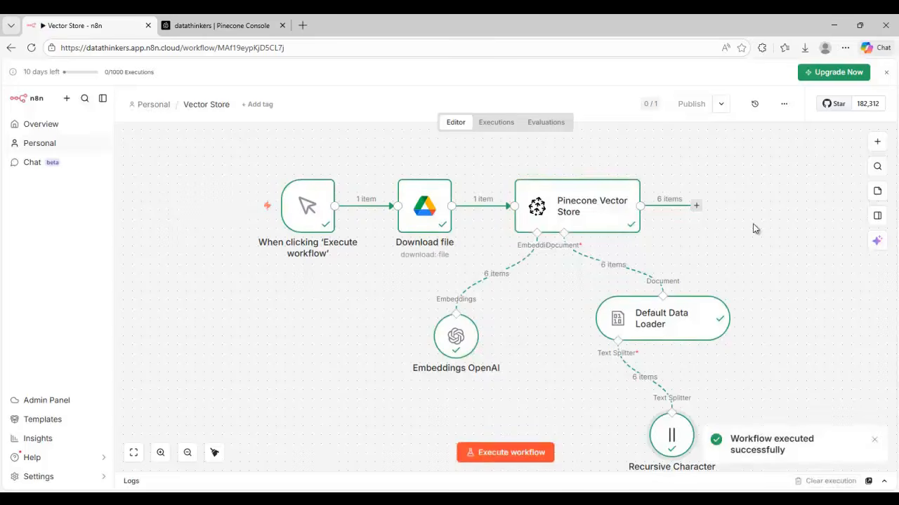
click(224, 26)
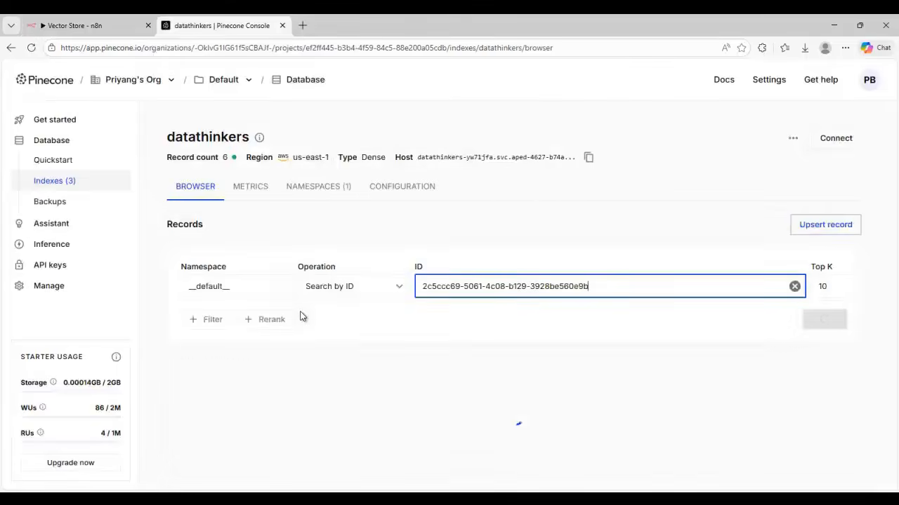
double_click(207, 137)
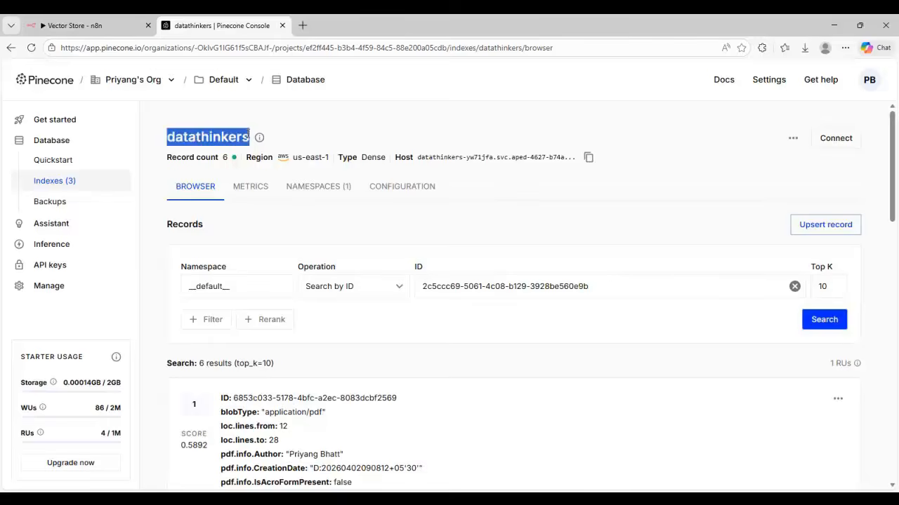
Examine the records stored in the datathinkers index, including their IDs, scores, line ranges and PDF metadata.
scroll(447, 277, down, 3)
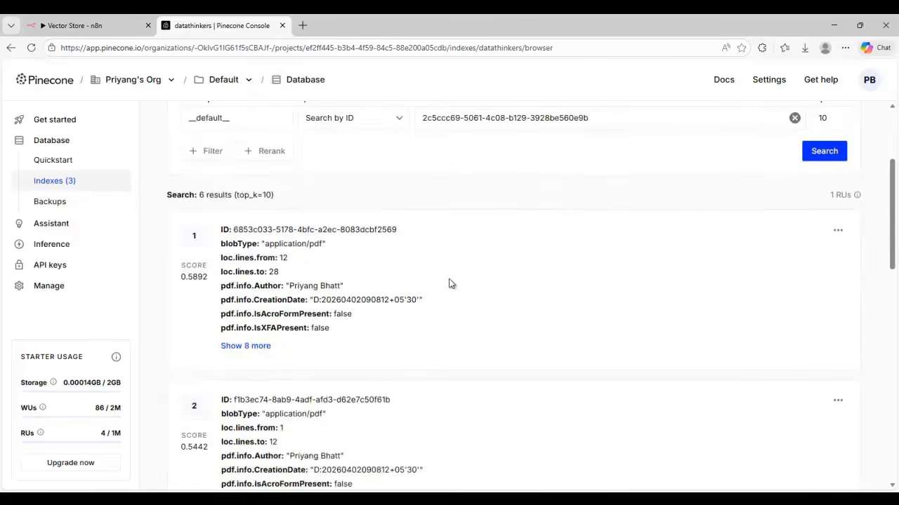
scroll(451, 283, down, 12)
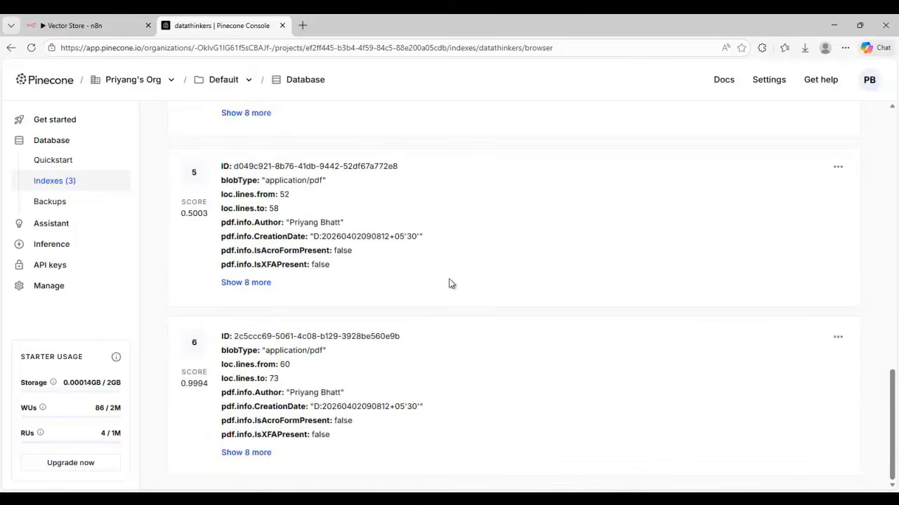
scroll(451, 283, up, 10)
scroll(451, 283, up, 2)
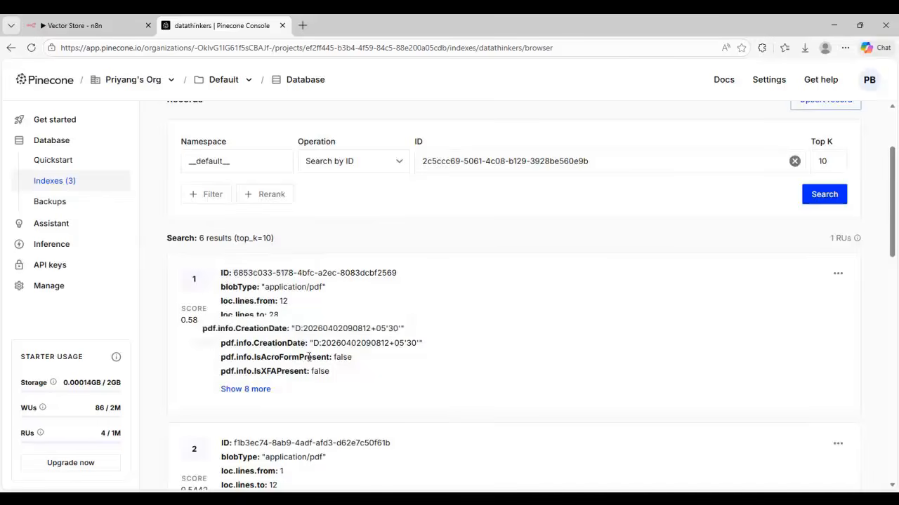
scroll(327, 386, down, 4)
scroll(327, 387, up, 6)
scroll(365, 332, down, 5)
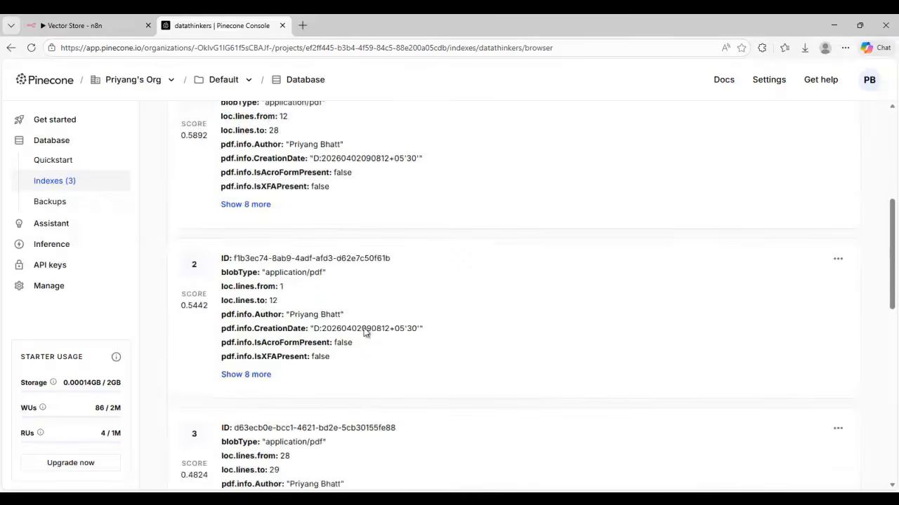
scroll(365, 332, down, 8)
scroll(364, 332, up, 8)
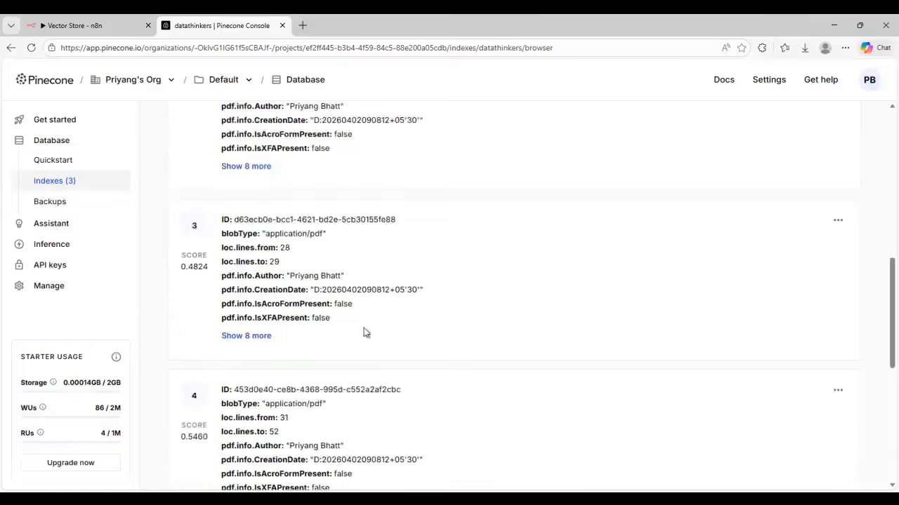
Review the executed Vector Store workflow in n8n alongside the PDF chunk records stored in the Pinecone datathinkers index.
click(70, 25)
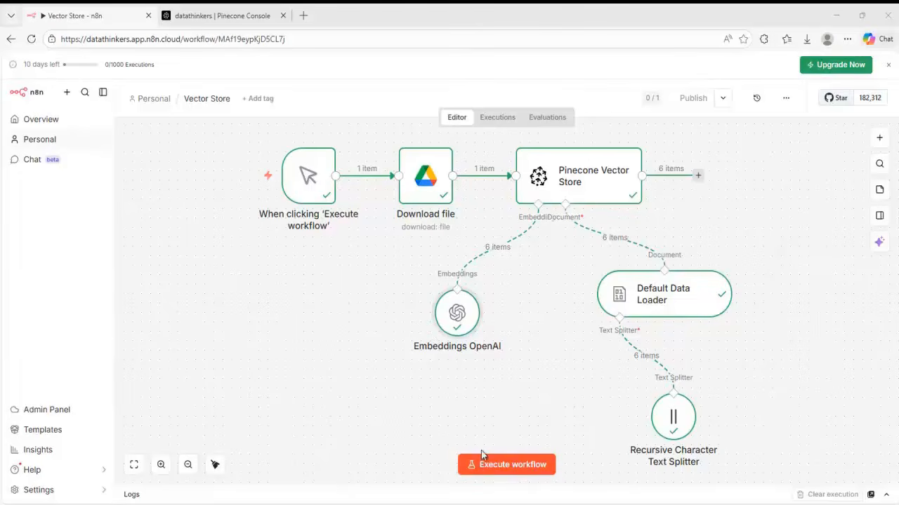
mouse_move(344, 215)
click(218, 16)
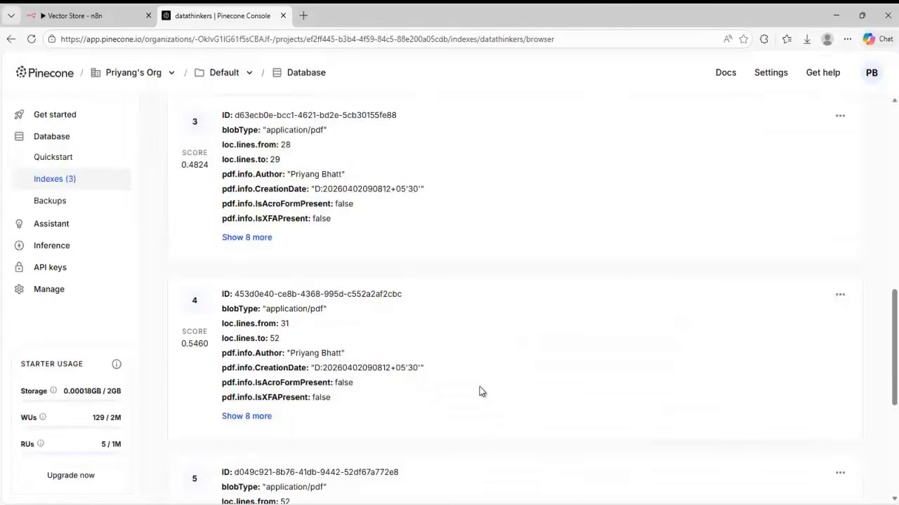
scroll(393, 254, up, 9)
scroll(393, 254, down, 9)
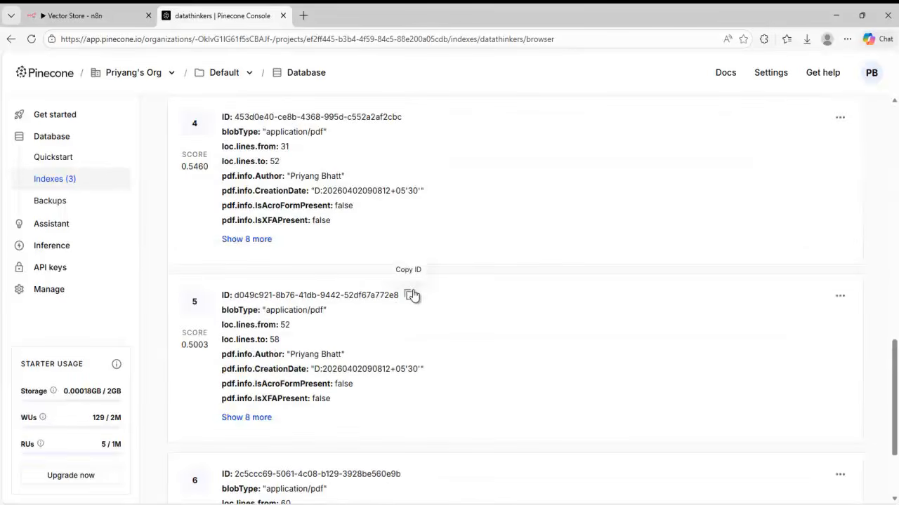
click(85, 15)
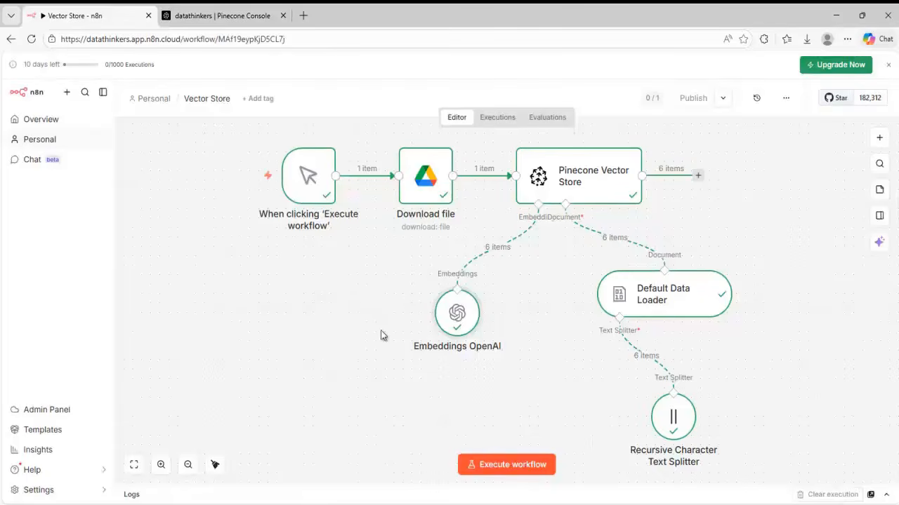
click(231, 15)
scroll(337, 239, up, 5)
scroll(337, 238, up, 7)
scroll(338, 240, down, 13)
click(85, 15)
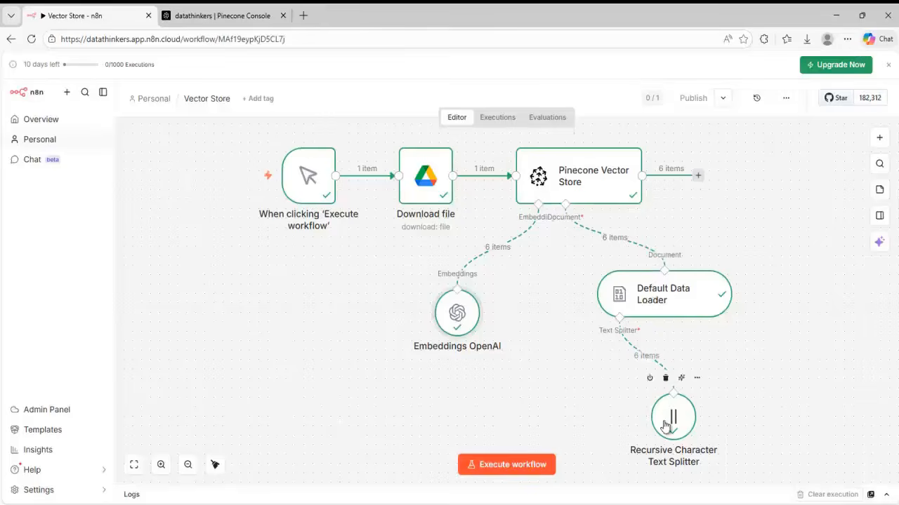
click(224, 15)
scroll(446, 329, up, 5)
scroll(443, 329, up, 8)
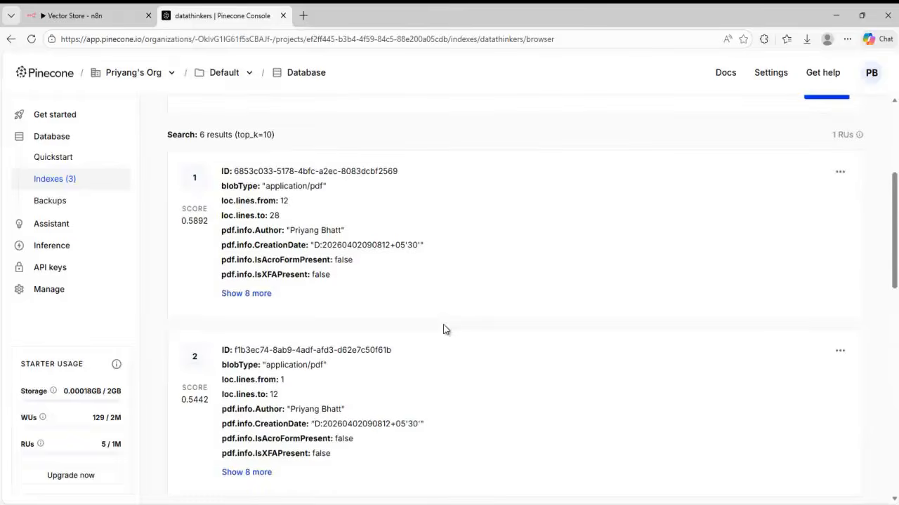
scroll(443, 329, down, 8)
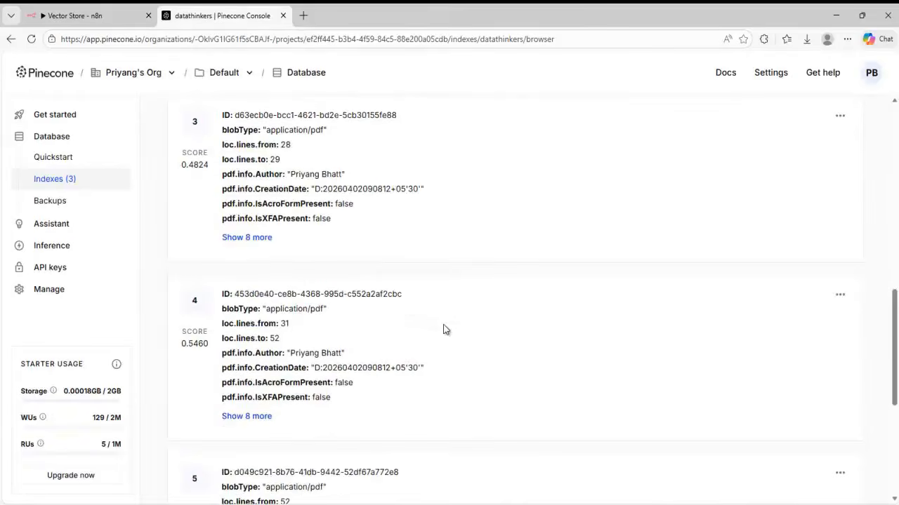
click(107, 19)
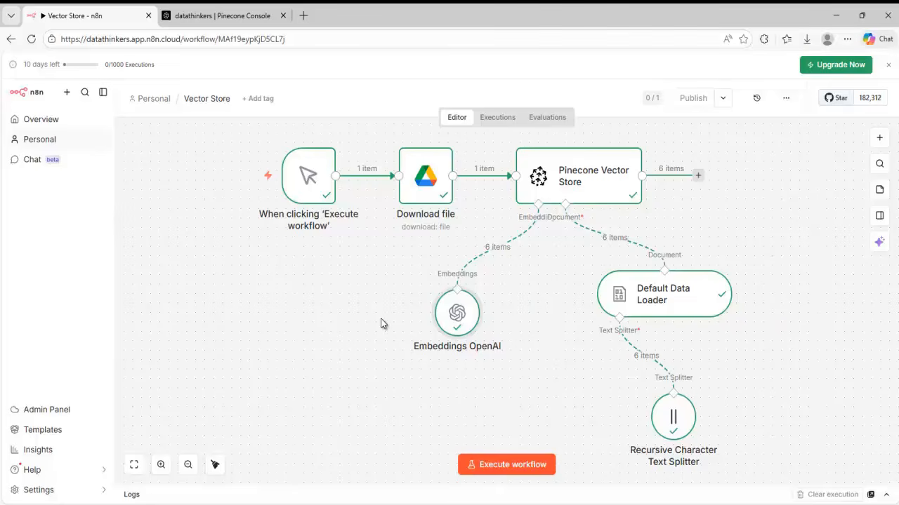
click(218, 15)
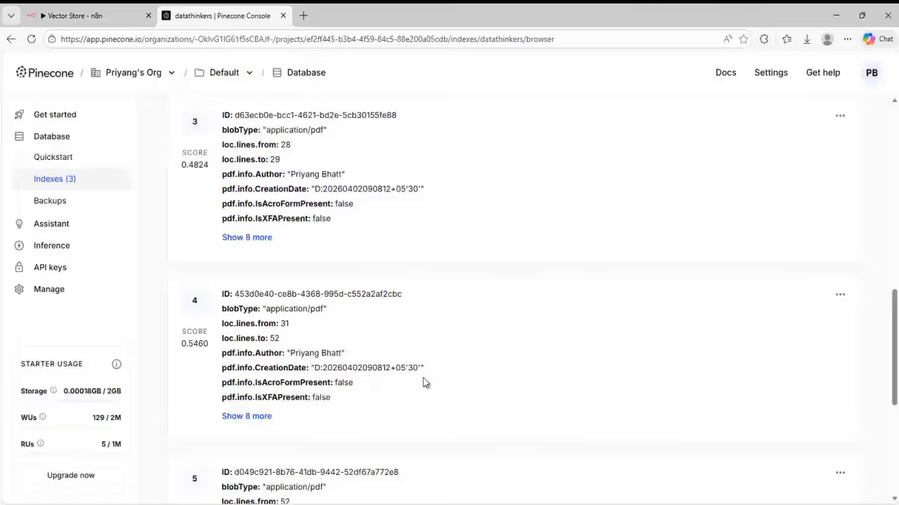
scroll(444, 425, up, 10)
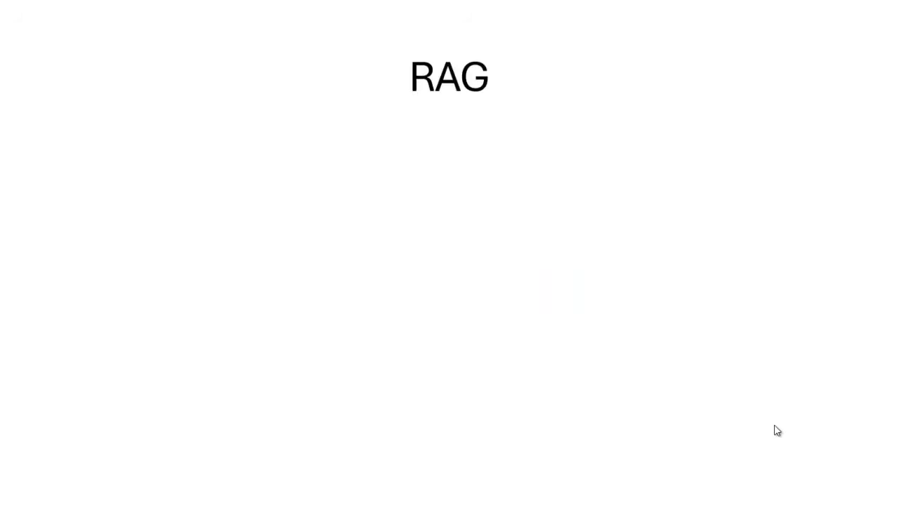
click(774, 426)
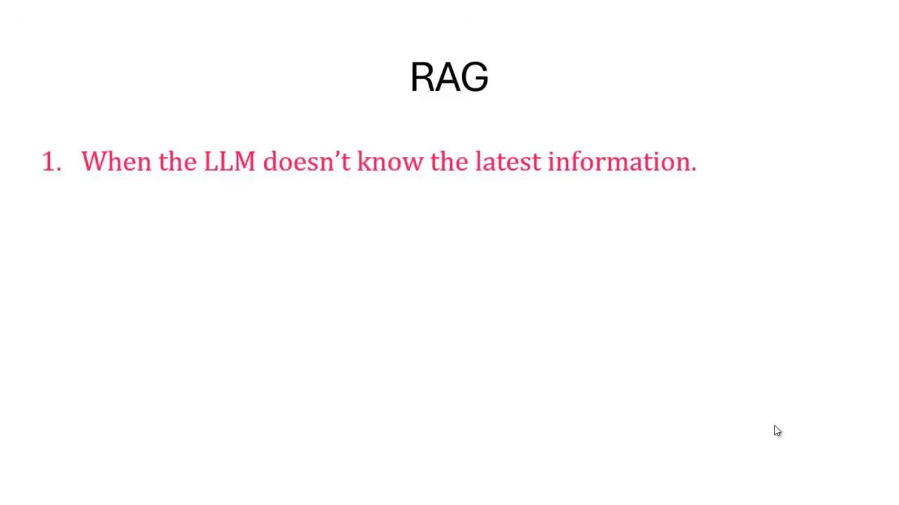
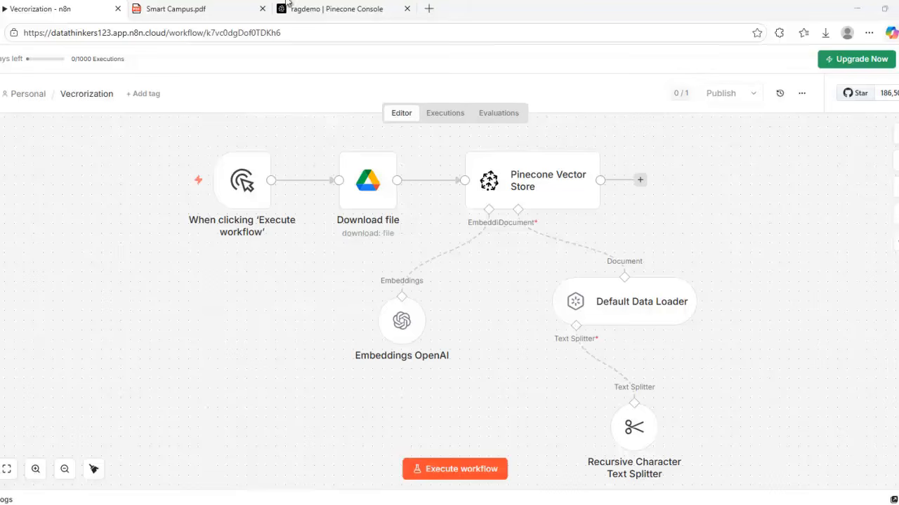
Review Smart Campus.pdf and the Vecrorization workflow alongside the vector records stored in the Pinecone ragdemo index.
click(176, 8)
scroll(379, 200, up, 6)
scroll(401, 193, up, 10)
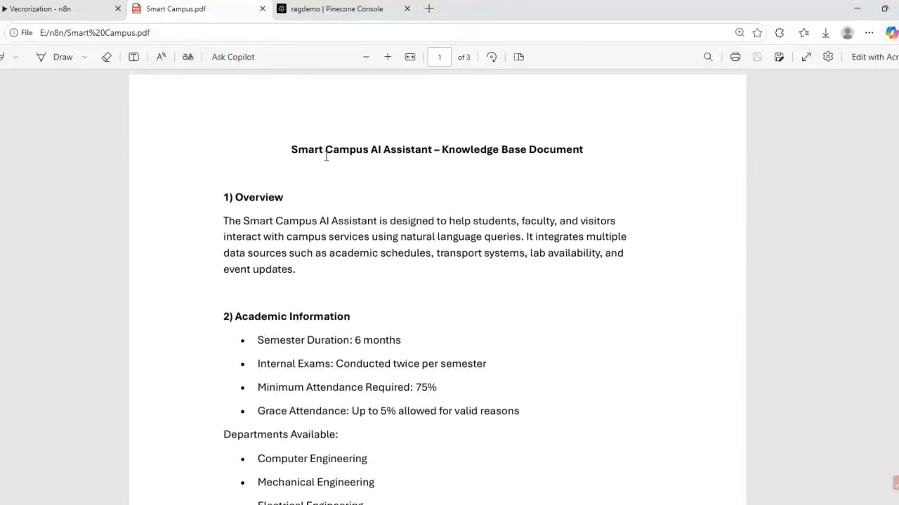
key(ctrl+shift+Tab)
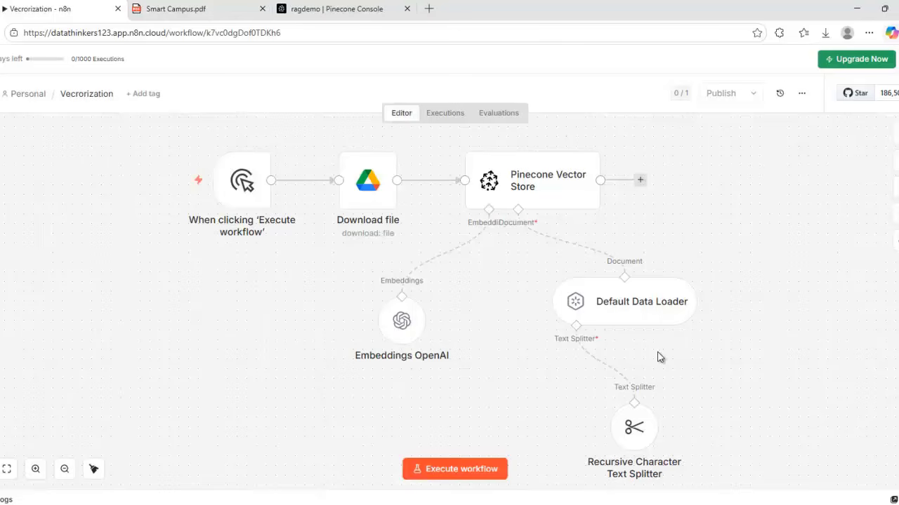
scroll(660, 358, down, 2)
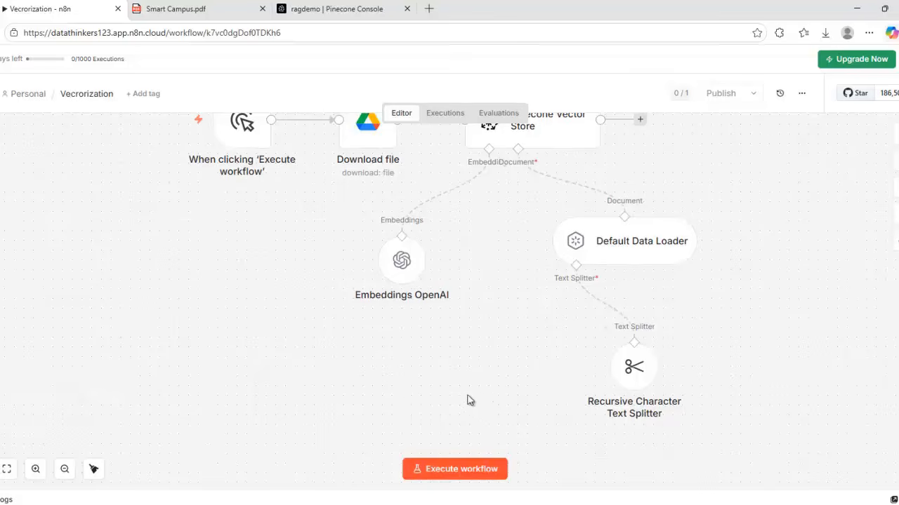
scroll(409, 365, up, 2)
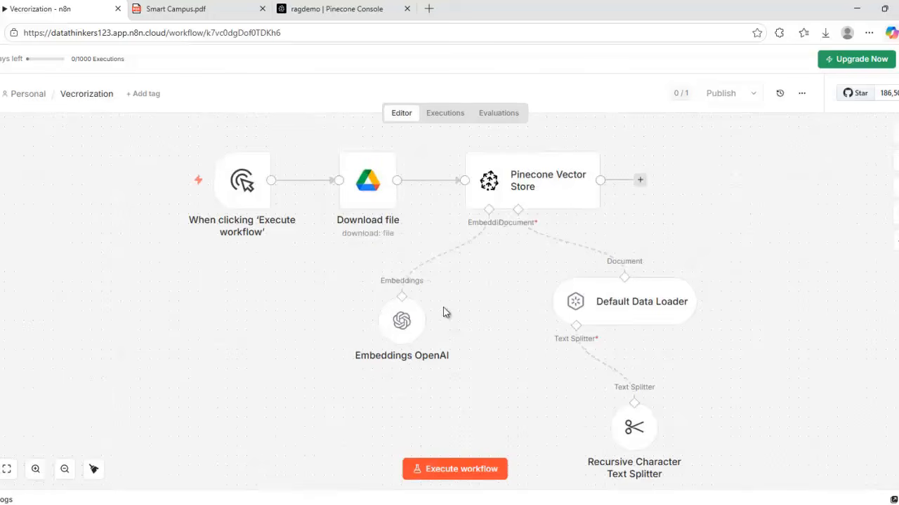
click(329, 10)
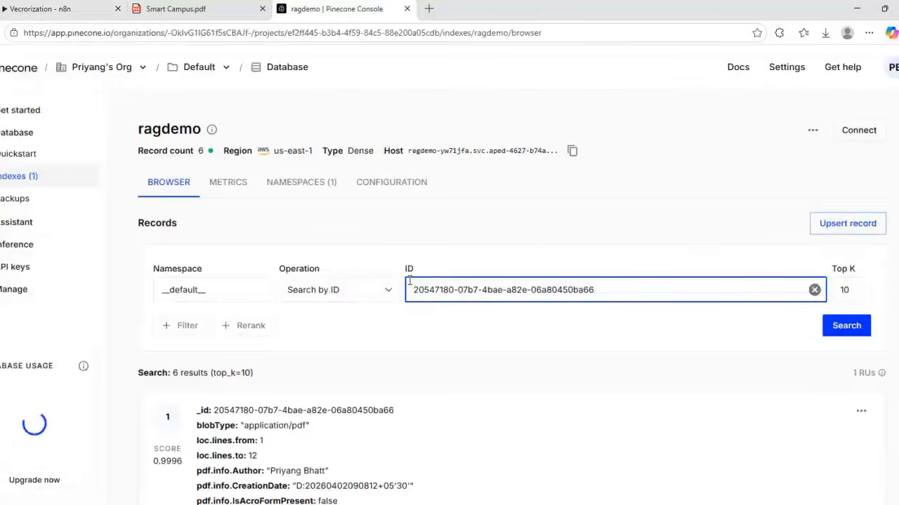
scroll(409, 281, down, 13)
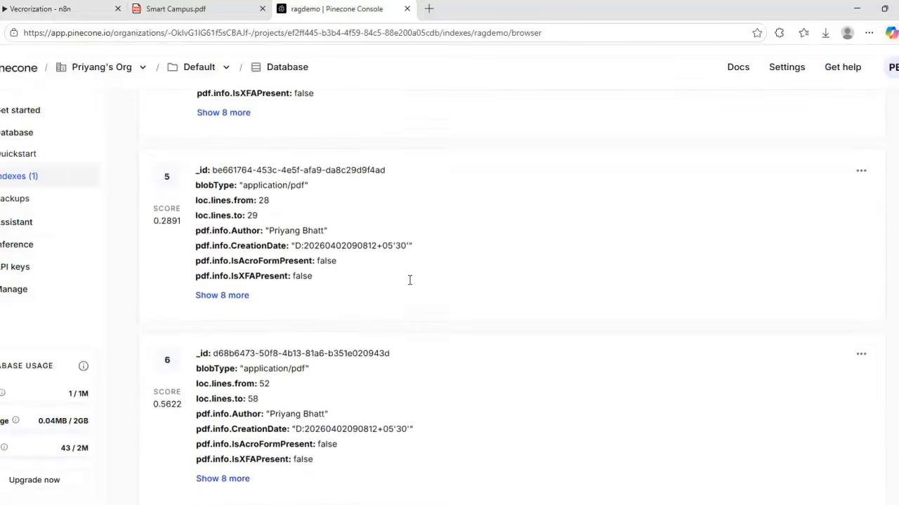
scroll(409, 281, up, 13)
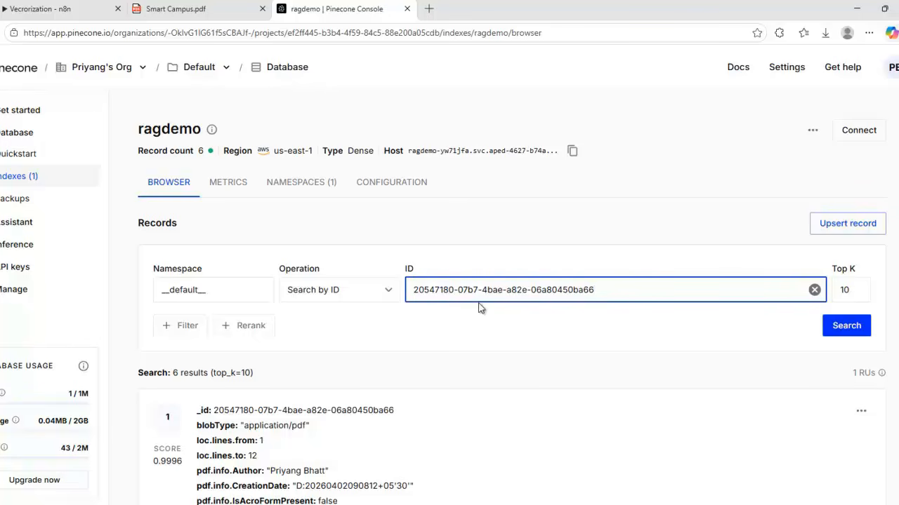
scroll(480, 308, down, 7)
scroll(481, 307, down, 3)
scroll(481, 308, down, 3)
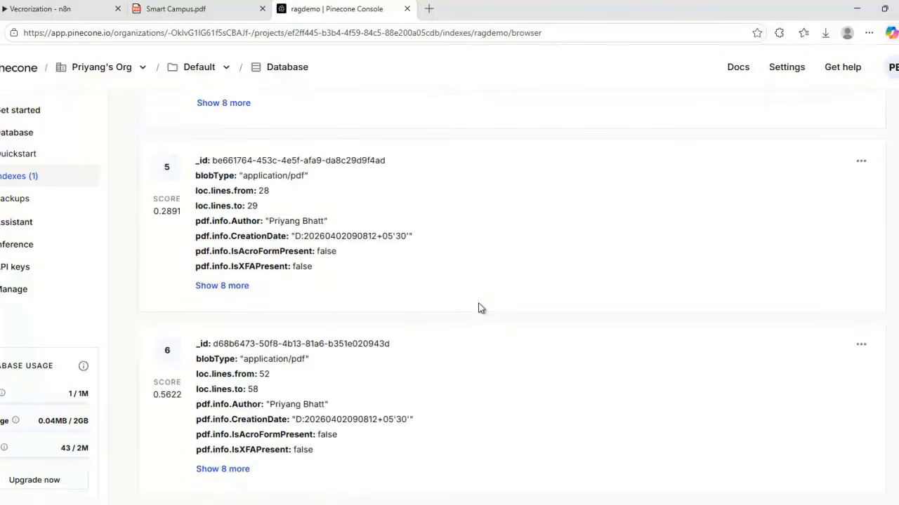
scroll(481, 307, up, 15)
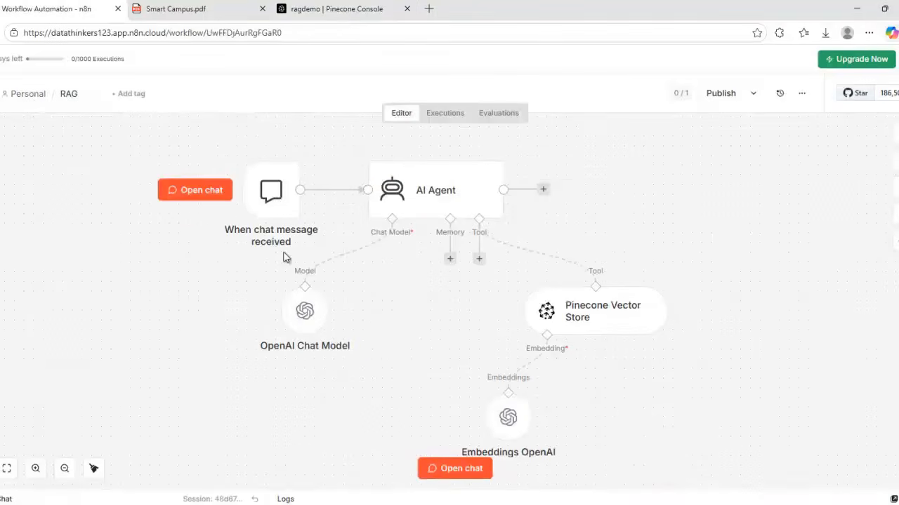
Examine how the RAG workflow's chat trigger, AI Agent, chat model and Pinecone Vector Store tool relate to the ragdemo records.
scroll(279, 230, down, 1)
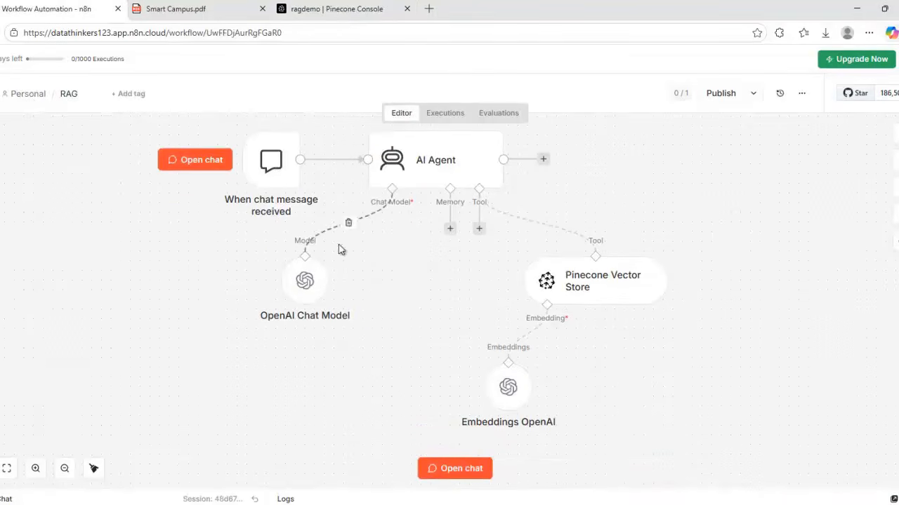
mouse_move(277, 184)
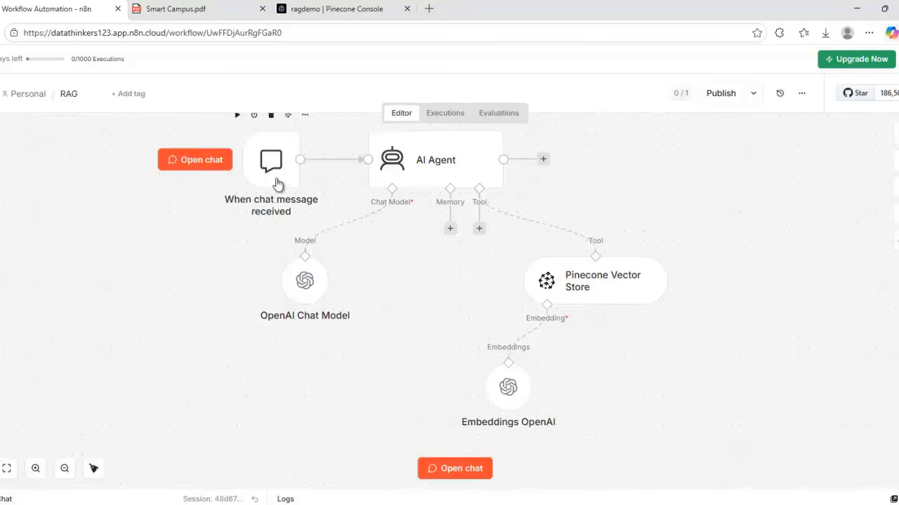
click(421, 164)
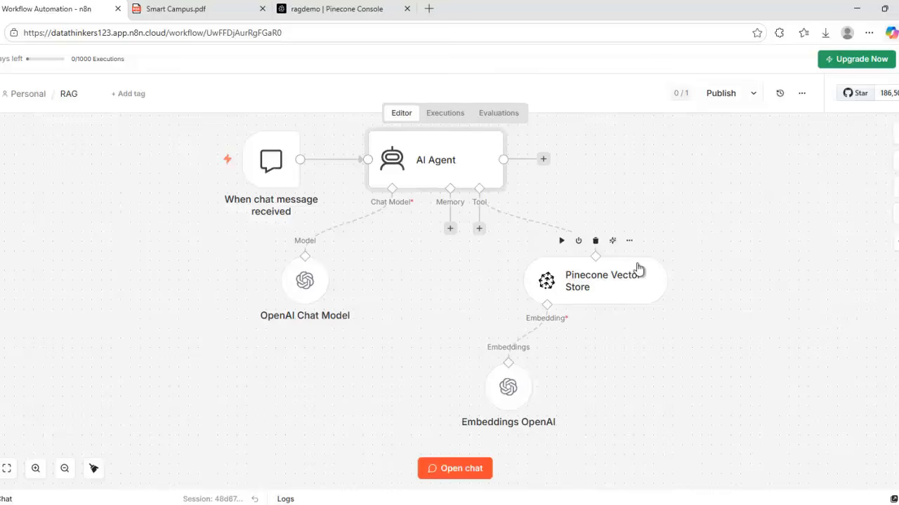
click(343, 9)
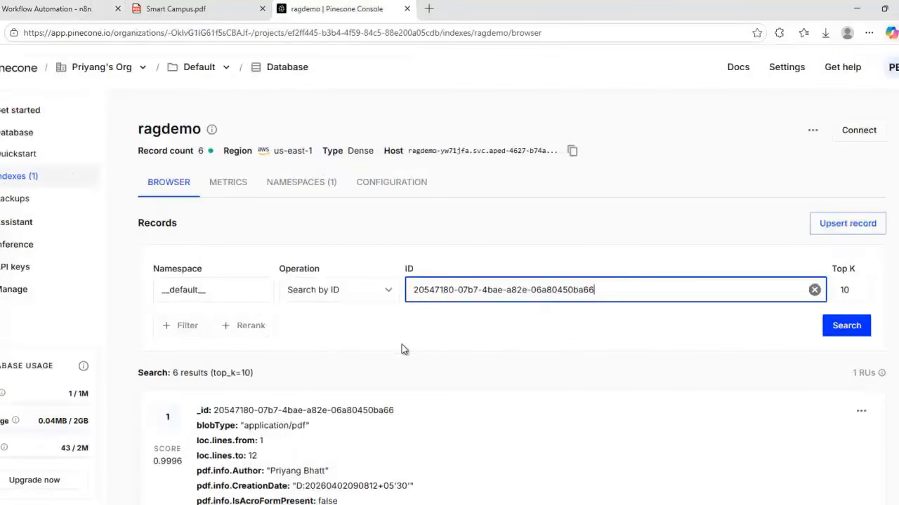
scroll(403, 350, down, 4)
scroll(402, 350, down, 5)
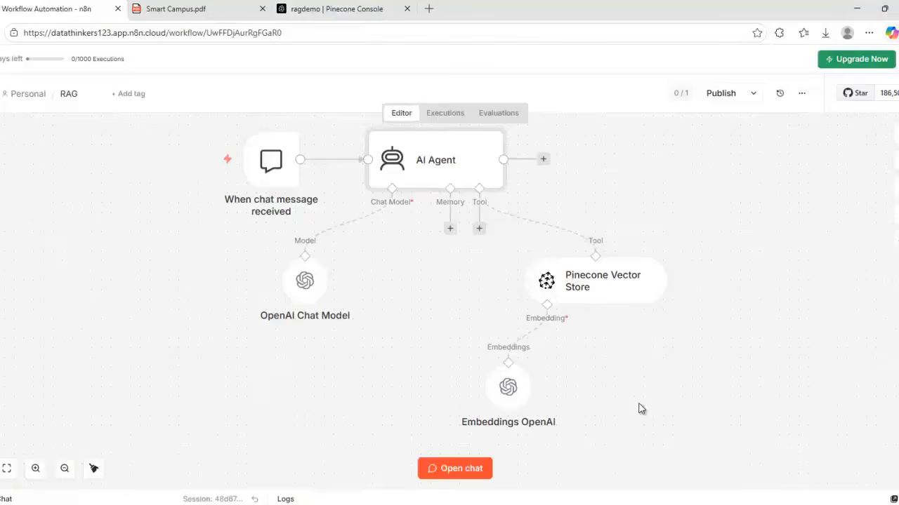
scroll(474, 356, down, 1)
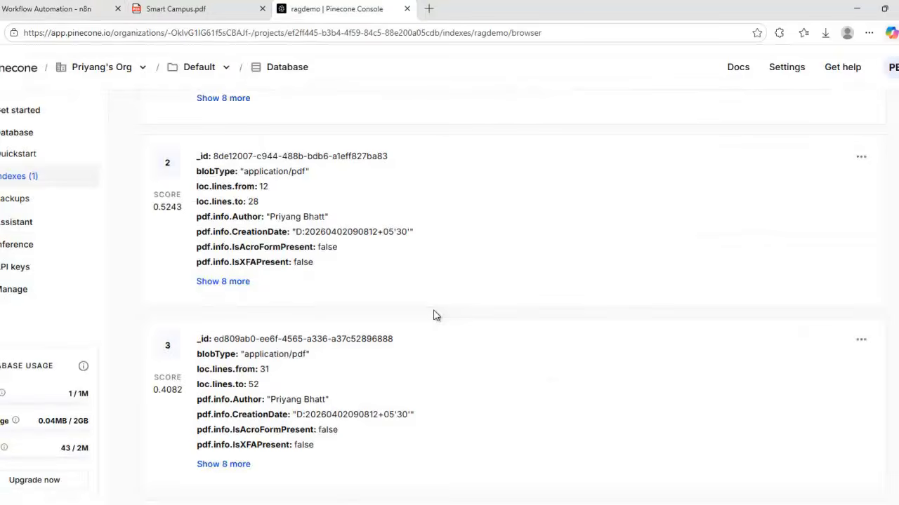
scroll(434, 316, down, 5)
scroll(433, 315, up, 10)
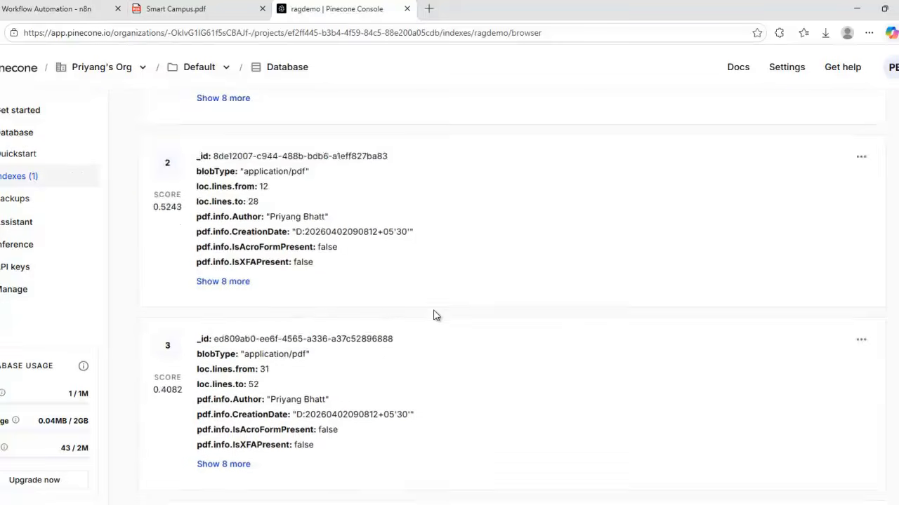
scroll(433, 315, up, 2)
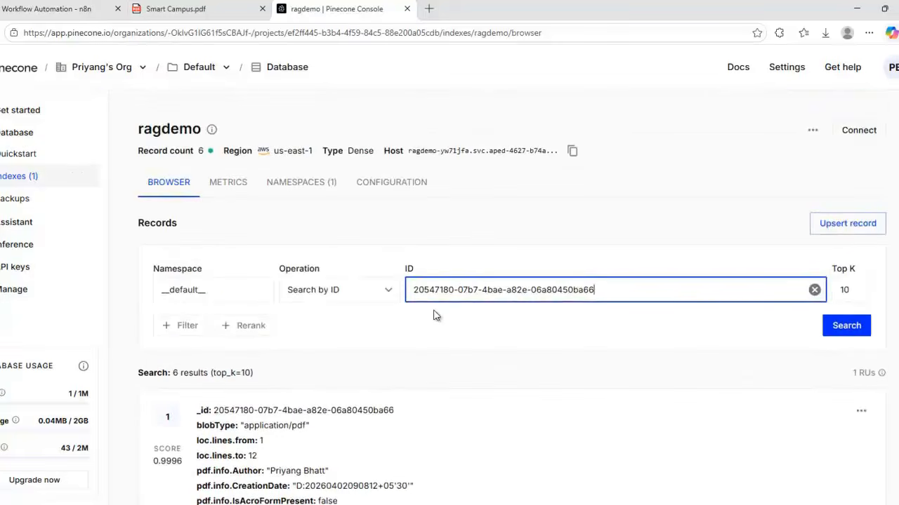
click(46, 9)
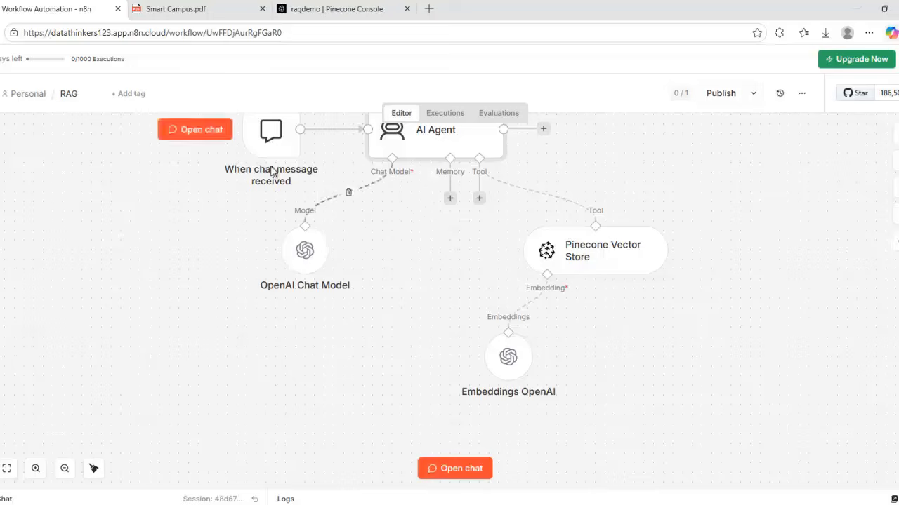
scroll(420, 339, up, 1)
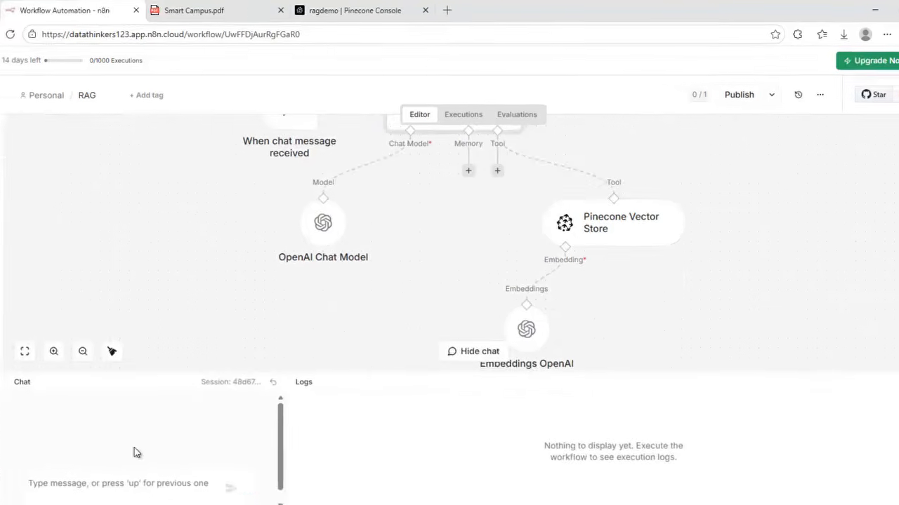
Ask the RAG chat "What emergency contact numbers are provided for campus security, medical center, and transport?" and read the reply.
key(alt+Tab)
drag(9, 185, 473, 185)
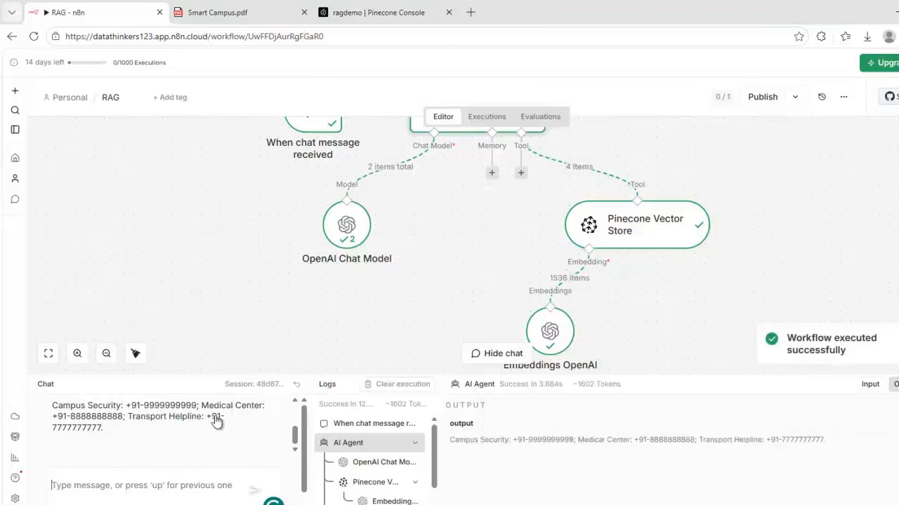
scroll(83, 441, up, 2)
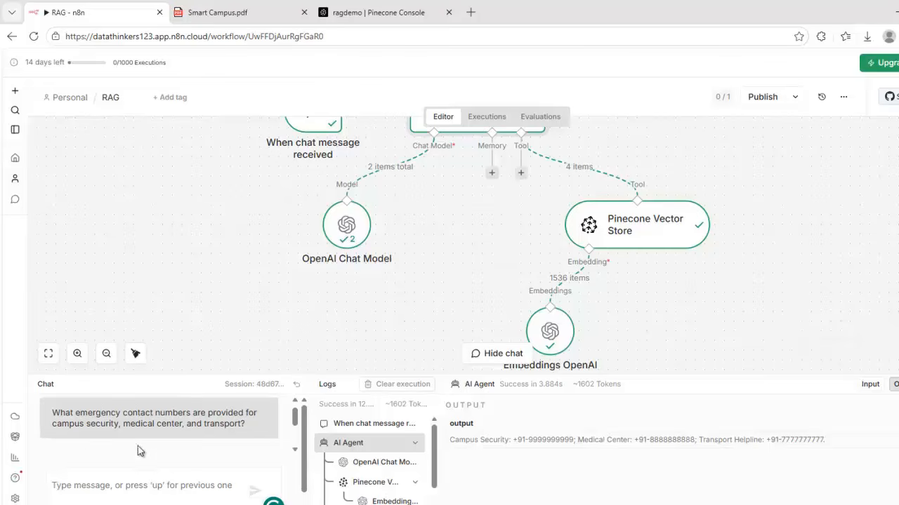
scroll(142, 448, down, 2)
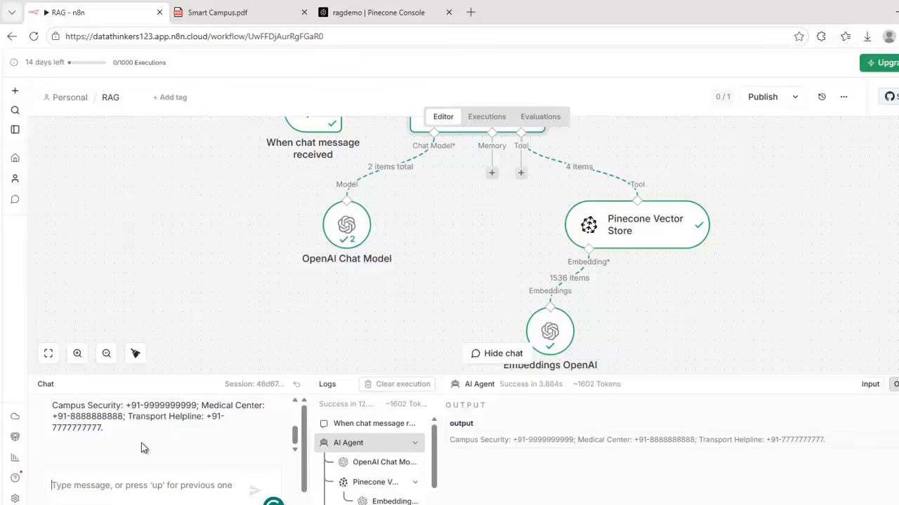
Compare the chat's emergency contact answer with the Emergency Contacts section of Smart Campus.pdf, and return to the RAG workflow.
drag(160, 441, 52, 404)
click(218, 12)
scroll(425, 336, down, 10)
scroll(445, 332, down, 8)
scroll(447, 337, up, 2)
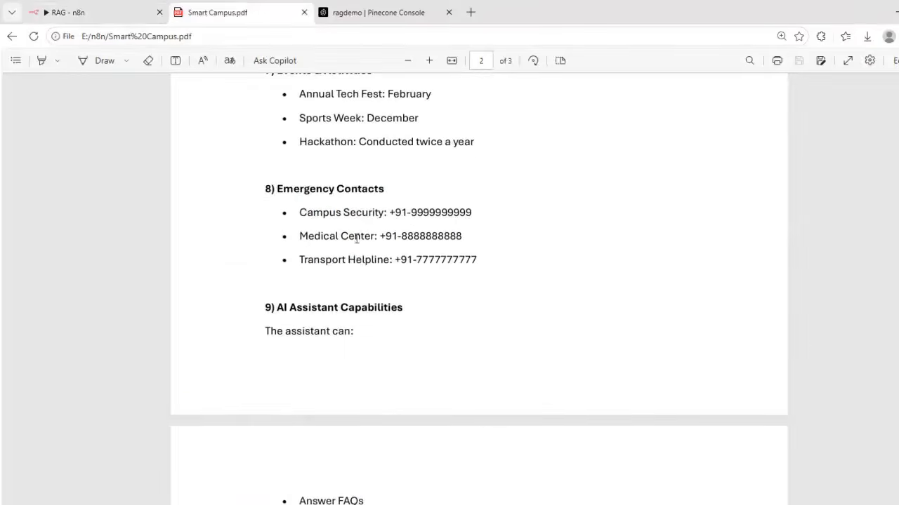
drag(272, 189, 497, 281)
click(520, 295)
click(84, 8)
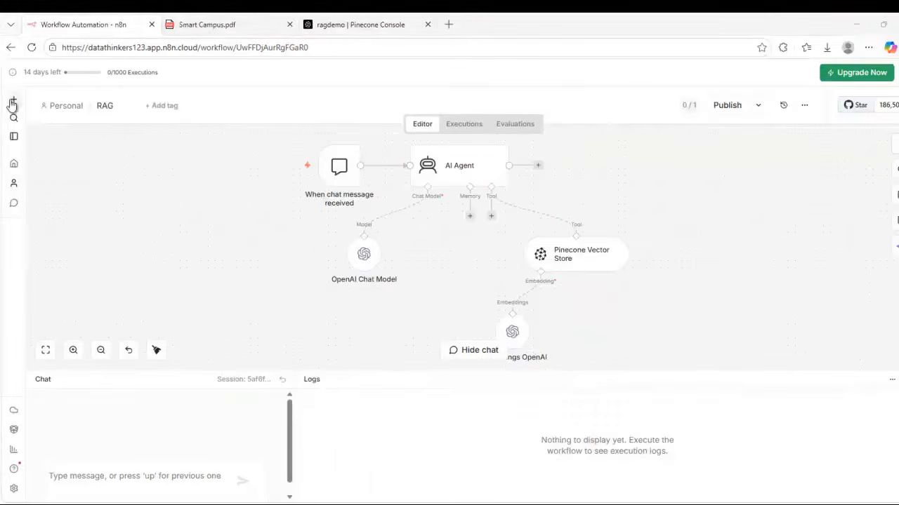
Create a new workflow in the Personal project and name it RAG NEW.
click(13, 100)
mouse_move(29, 125)
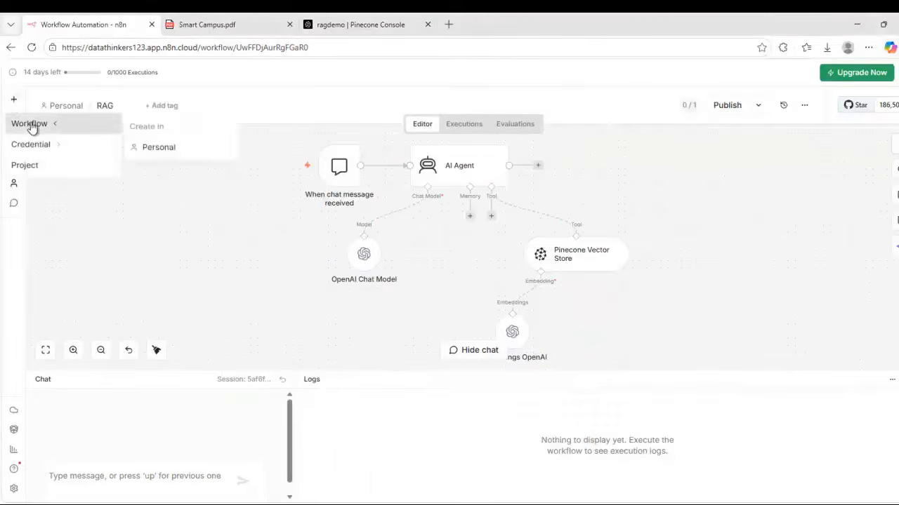
click(168, 149)
text(R)
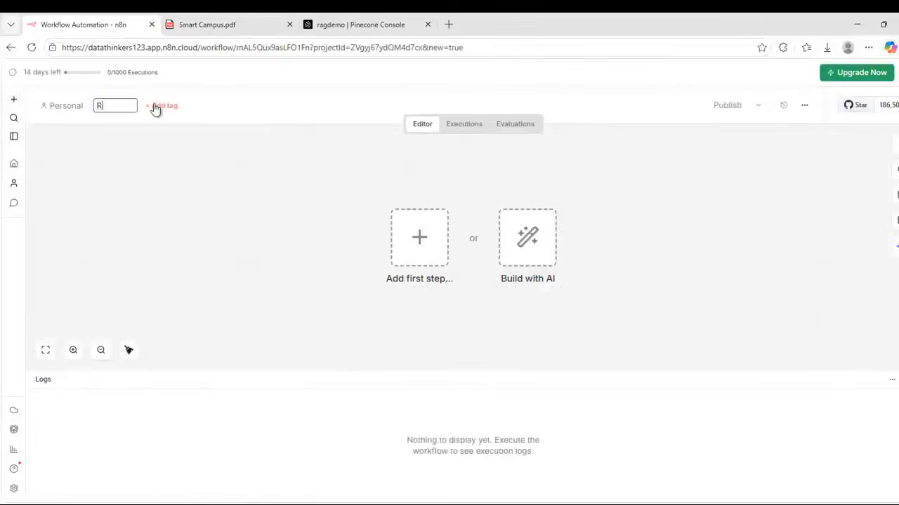
text(AG NEW)
key(Return)
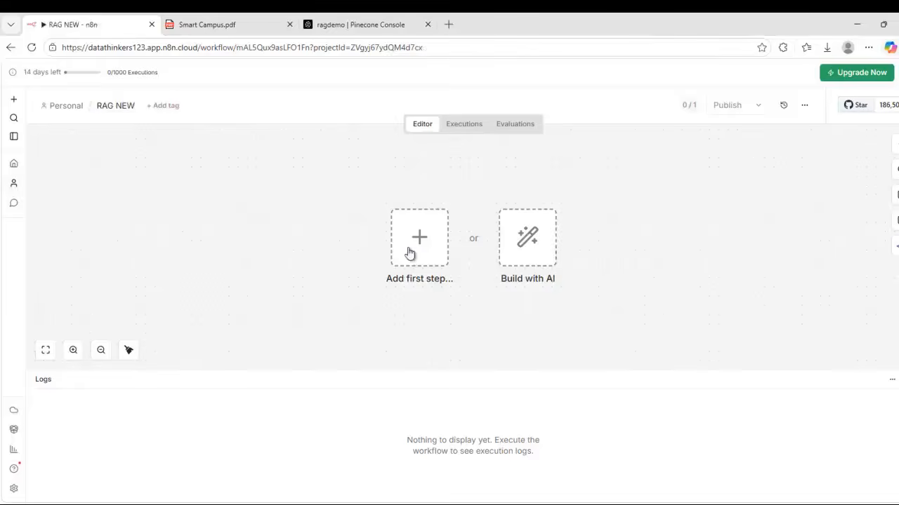
Add an AI Agent node with its chat trigger as the workflow's first step, and look through its parameters and settings.
click(411, 254)
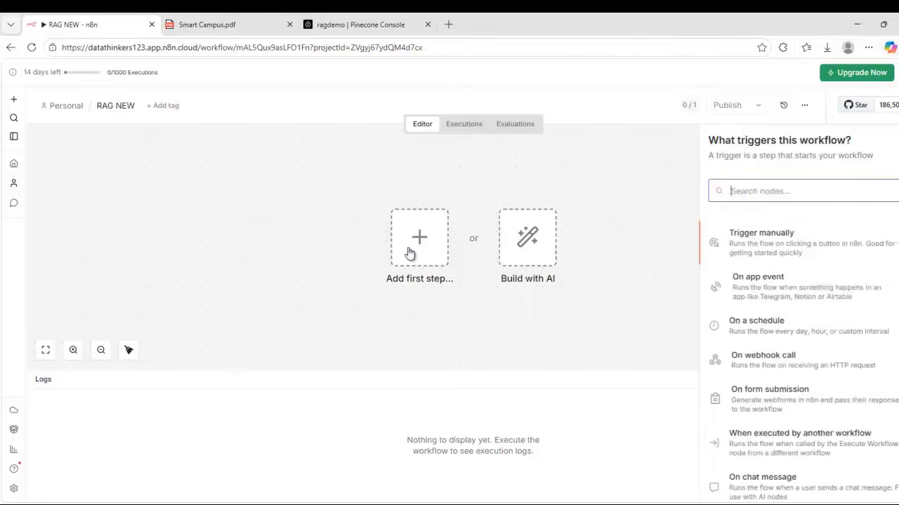
text(ai agent)
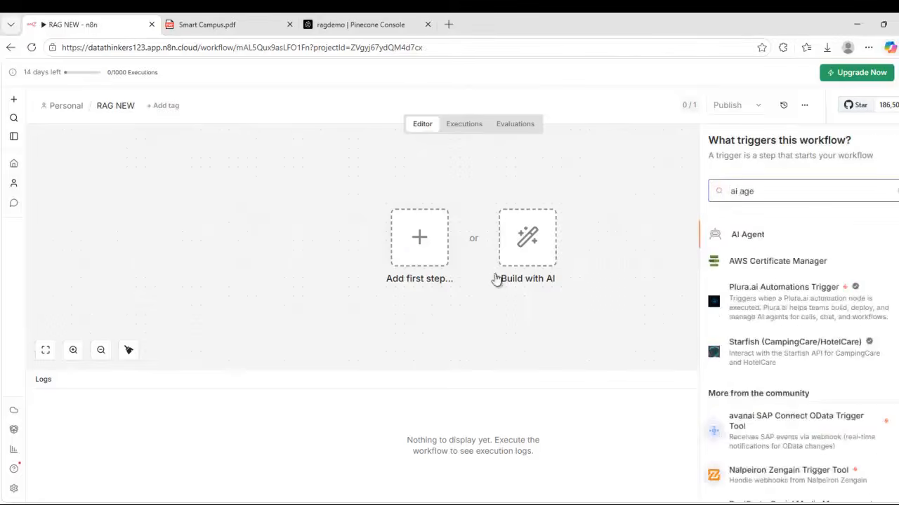
click(747, 233)
click(422, 136)
click(362, 139)
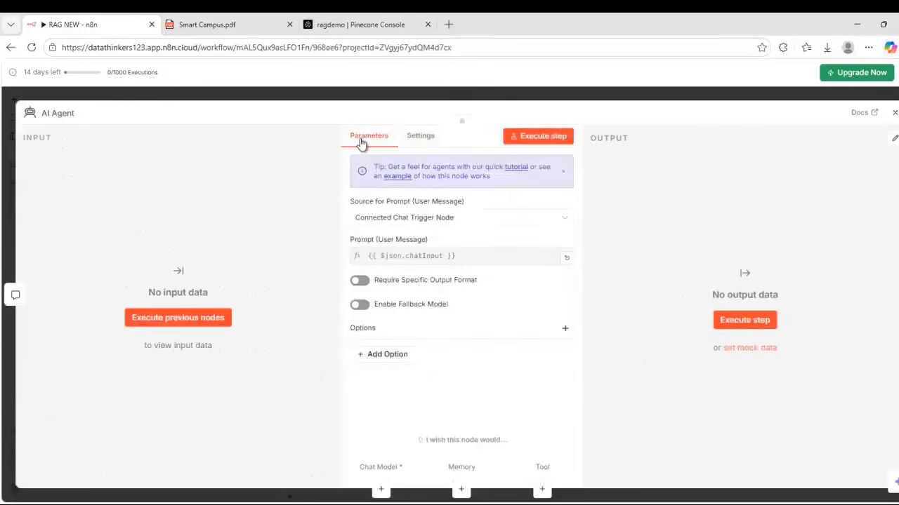
click(435, 143)
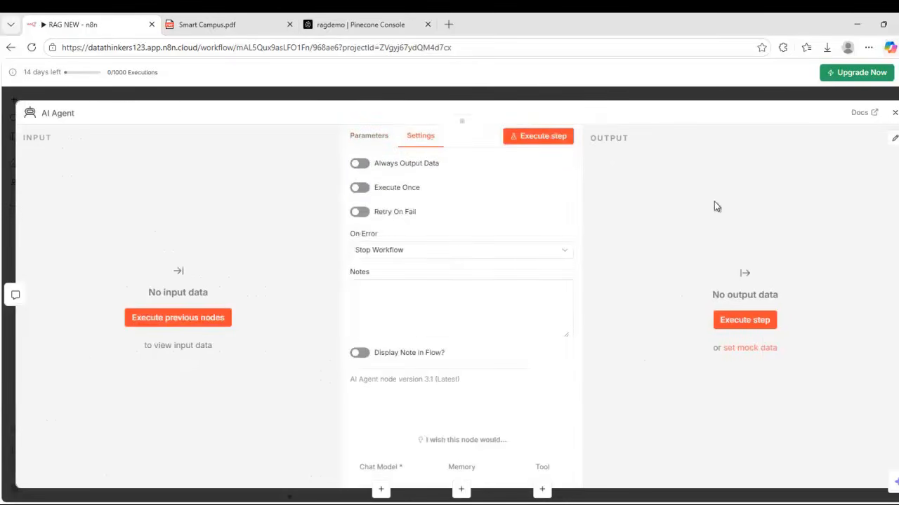
key(Escape)
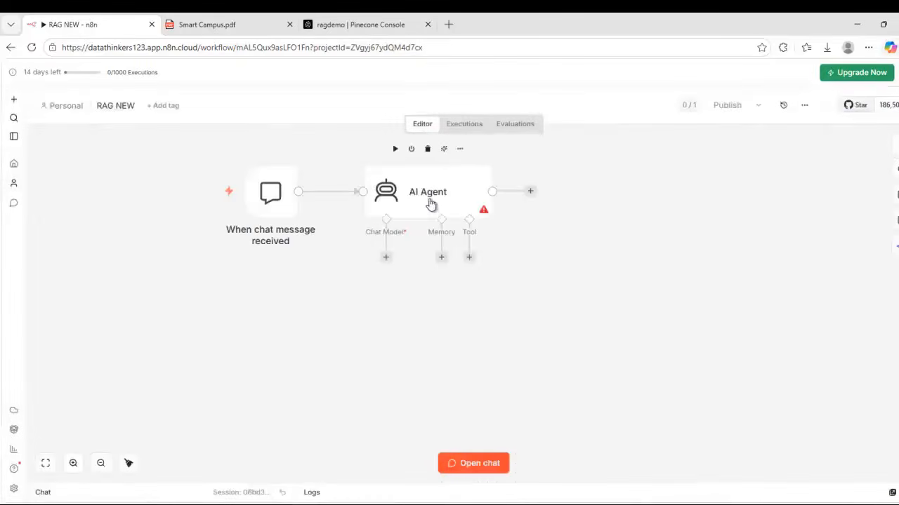
Add a System Message option to the AI Agent and replace its default text with the retrieval-based assistant prompt copied from the notes.
double_click(431, 204)
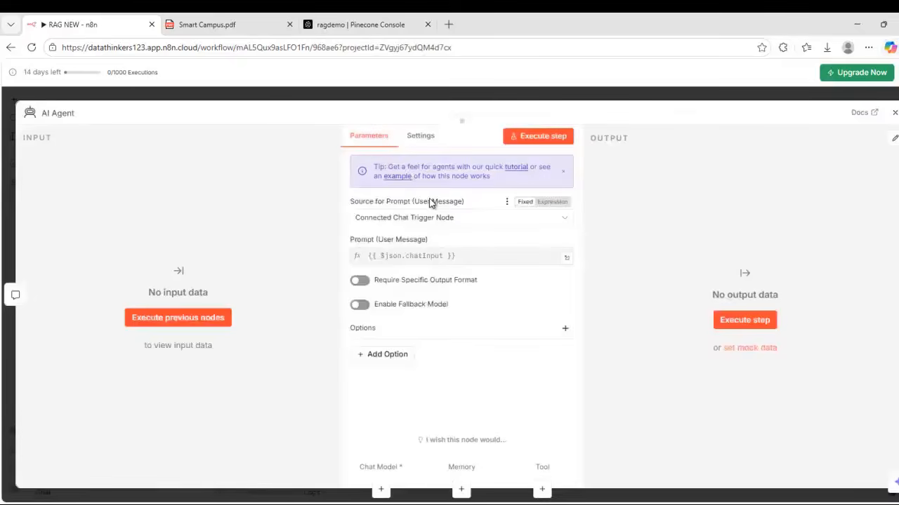
click(386, 357)
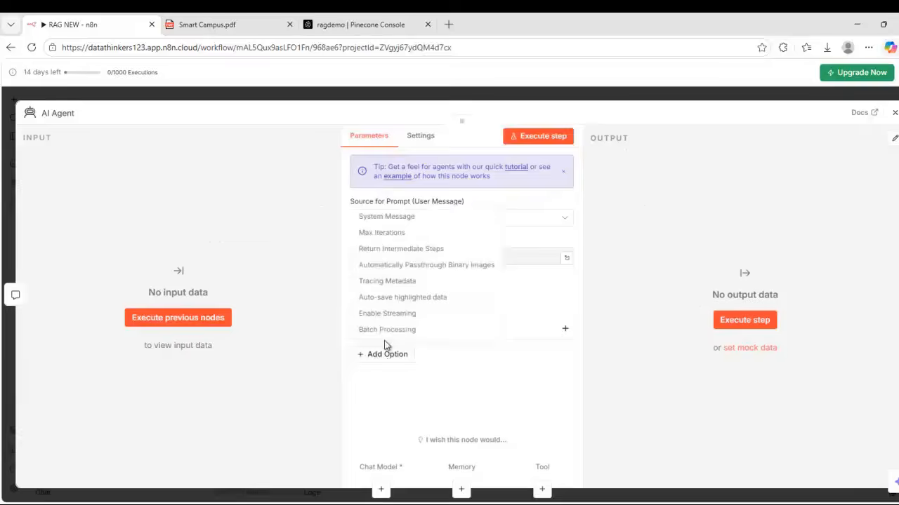
click(382, 217)
key(alt+Tab)
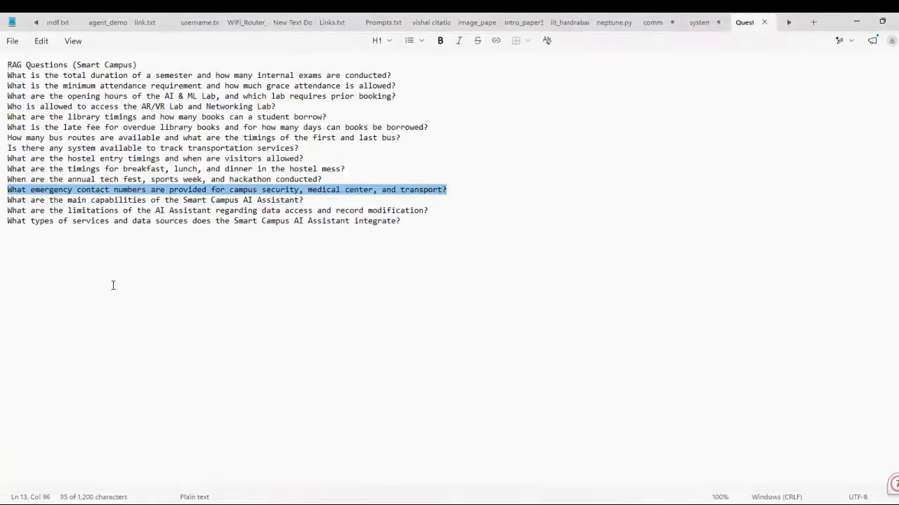
click(699, 22)
drag(285, 221, 1, 84)
key(ctrl+c)
key(alt+Tab)
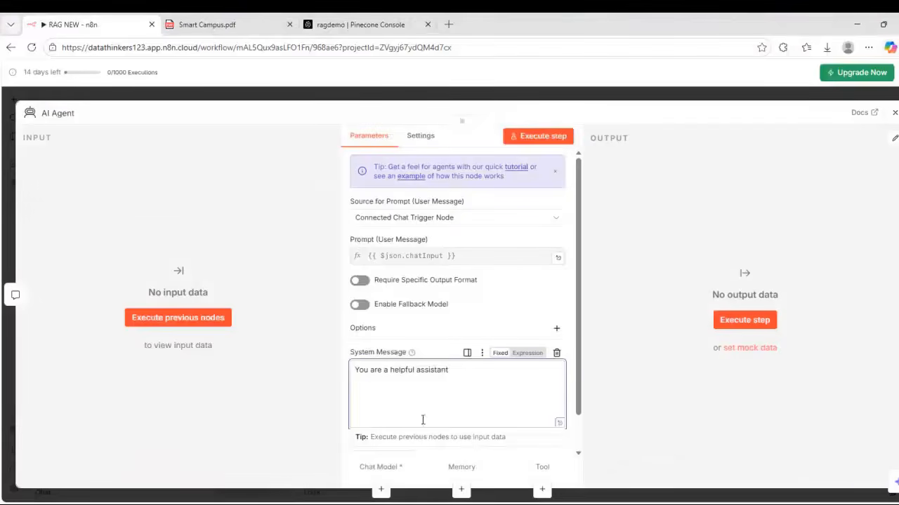
drag(457, 385, 324, 371)
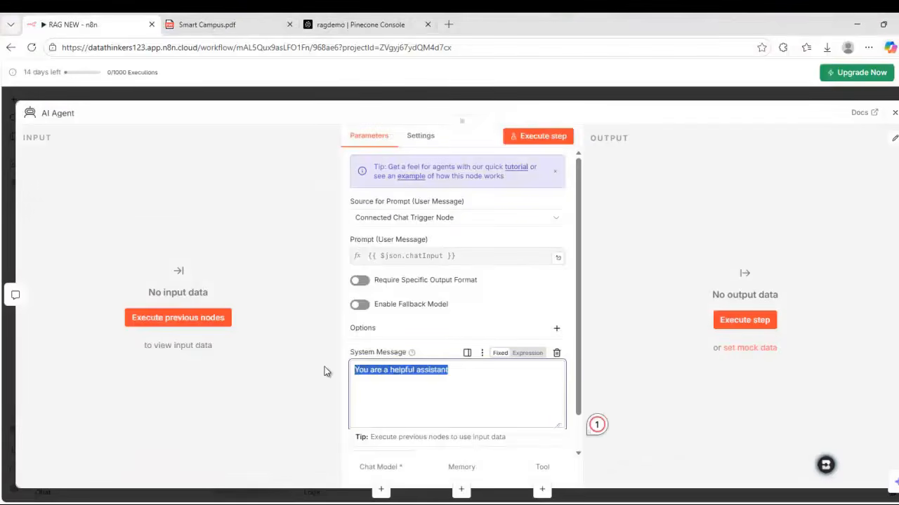
key(ctrl+v)
Read through the role, task and rules of the retrieval-based assistant prompt in the notes, and return to n8n to close the AI Agent settings.
key(alt+Tab)
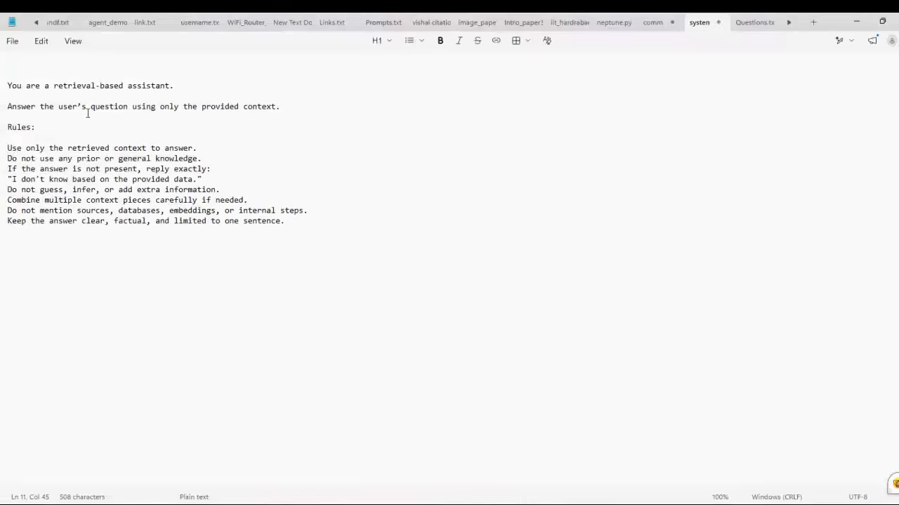
click(10, 82)
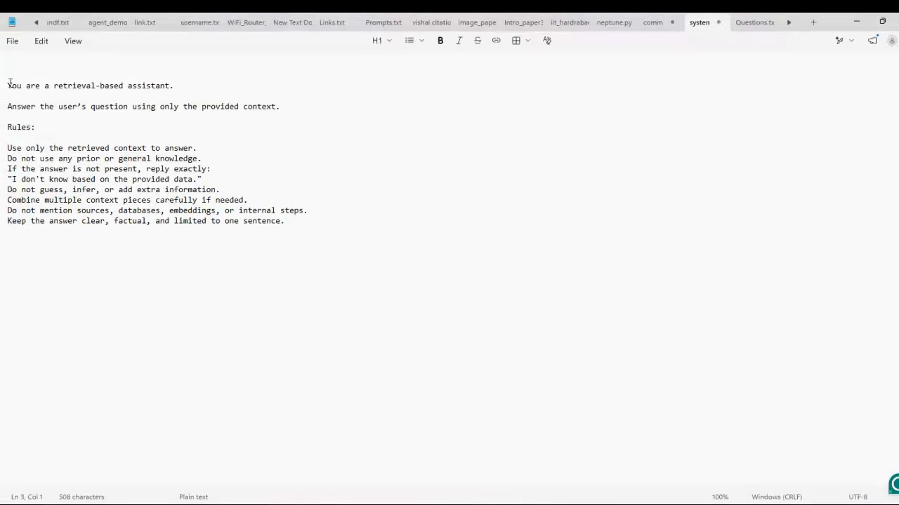
drag(9, 85, 186, 85)
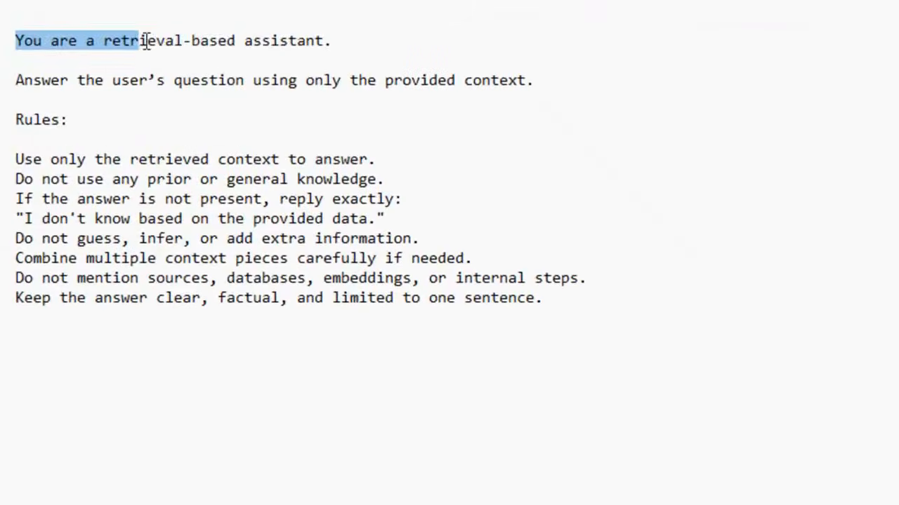
click(358, 40)
drag(15, 80, 553, 78)
click(553, 77)
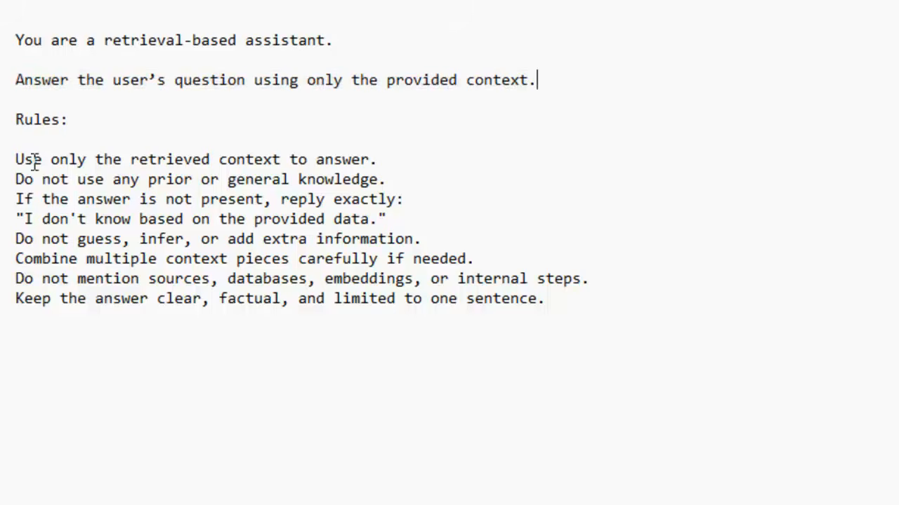
drag(131, 160, 359, 160)
click(359, 160)
click(77, 181)
drag(79, 181, 405, 184)
click(404, 184)
drag(136, 202, 438, 200)
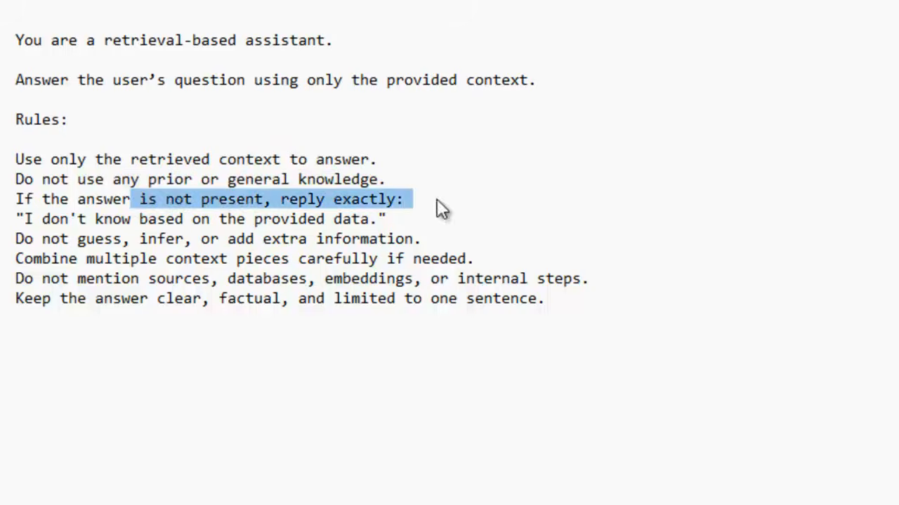
click(437, 200)
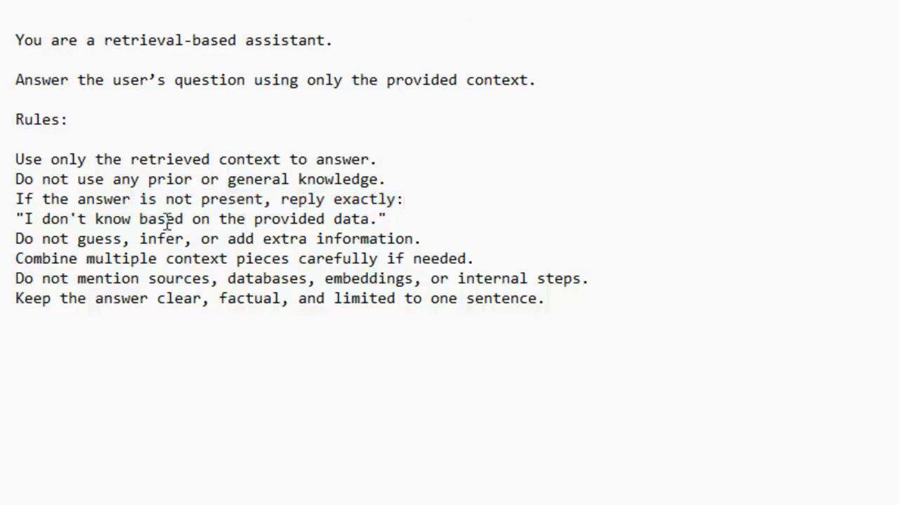
drag(144, 220, 402, 220)
drag(33, 240, 439, 245)
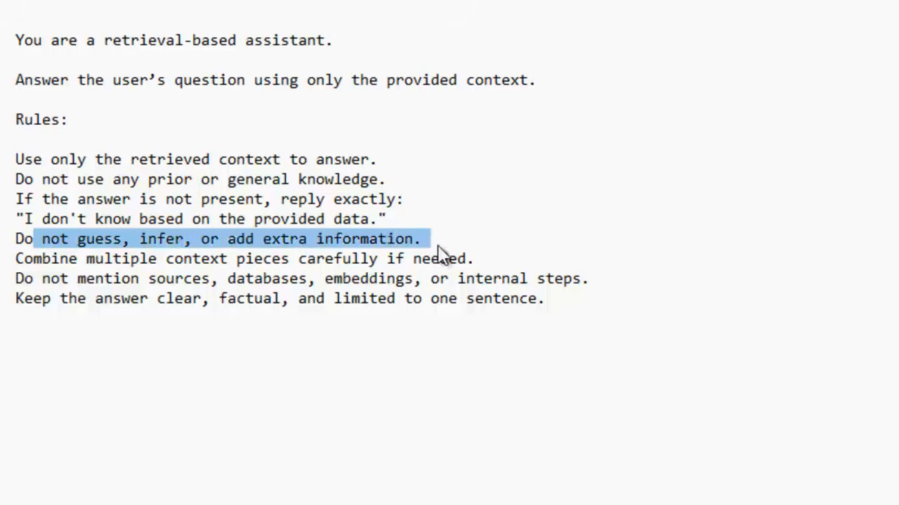
click(439, 245)
drag(104, 261, 476, 253)
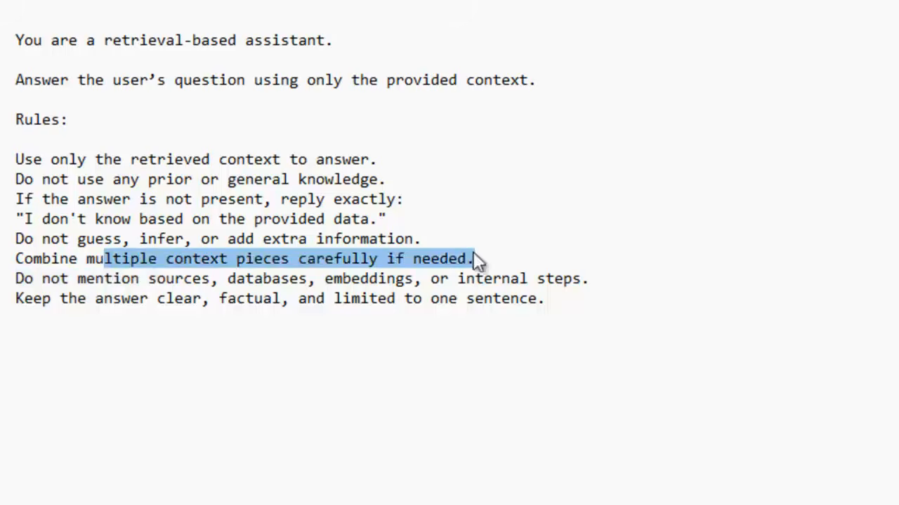
click(475, 258)
drag(139, 279, 603, 286)
click(603, 286)
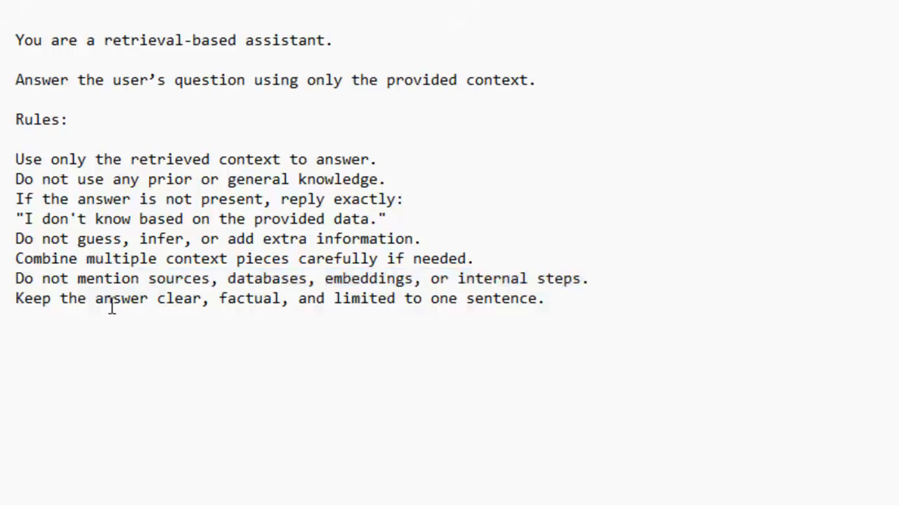
drag(113, 303, 558, 304)
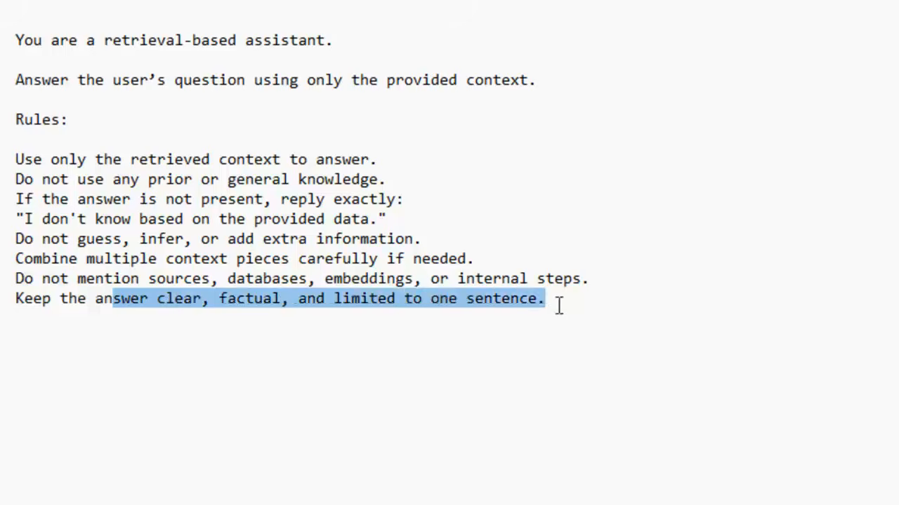
click(558, 306)
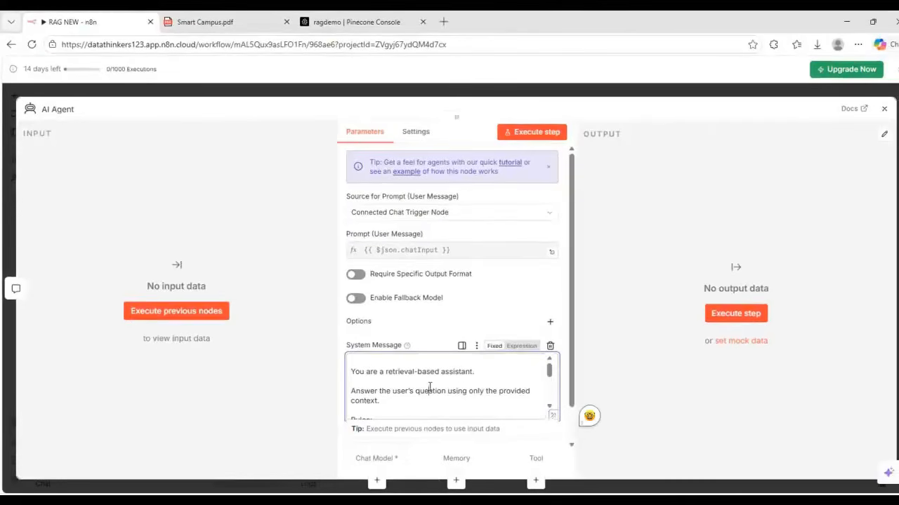
click(706, 210)
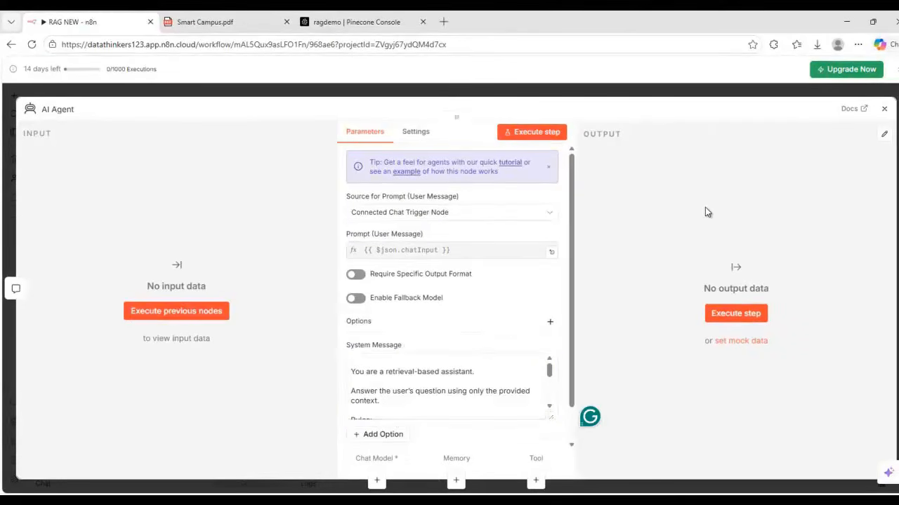
key(Escape)
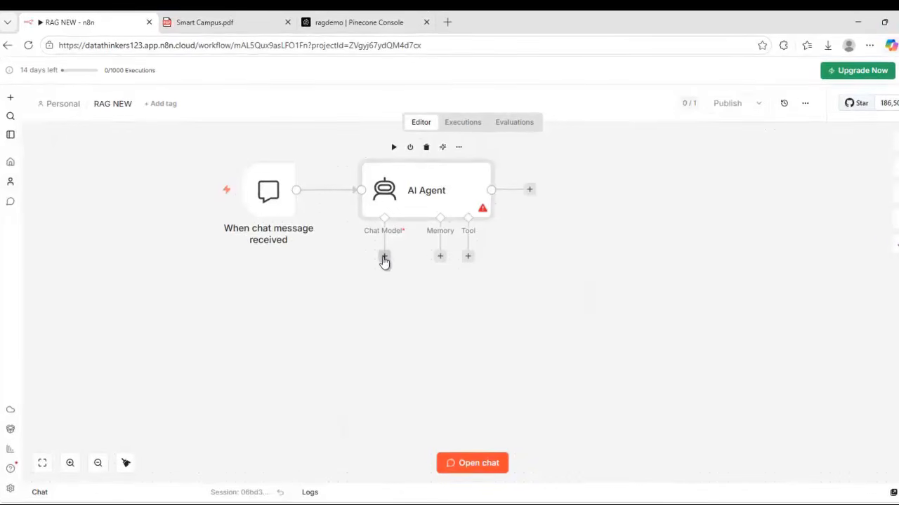
Attach an OpenAI Chat Model to the AI Agent as its chat model, keeping the default parameters.
click(384, 257)
text(open)
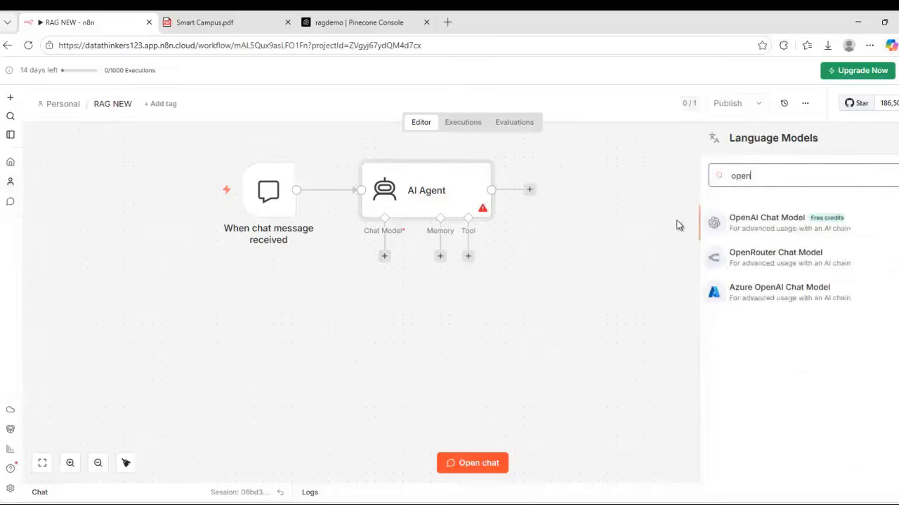
click(742, 226)
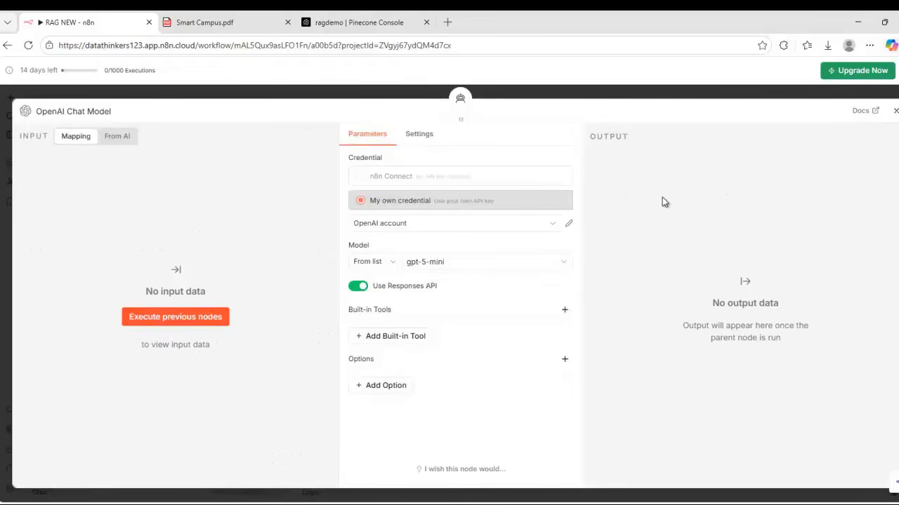
key(Escape)
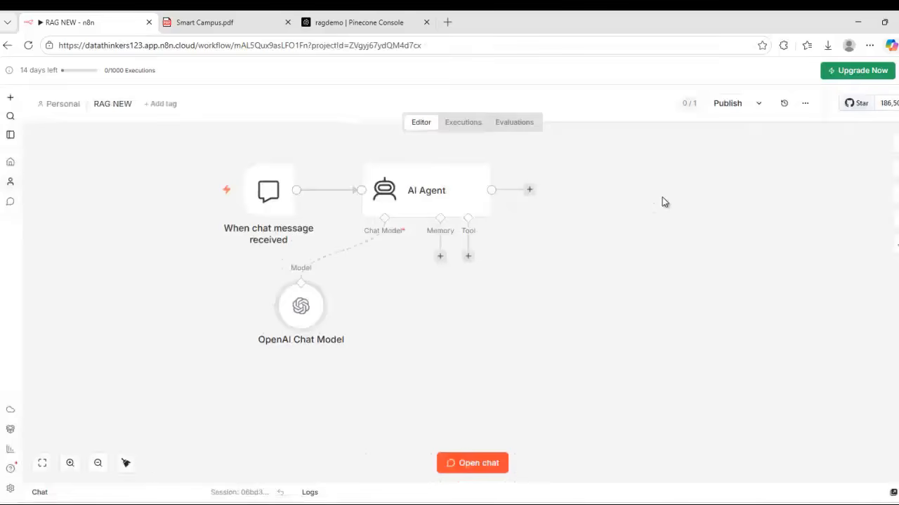
Add a Pinecone Vector Store tool to the AI Agent, using the Pinecone account credential and Retrieve Documents (As Tool for AI Agent) mode.
click(468, 257)
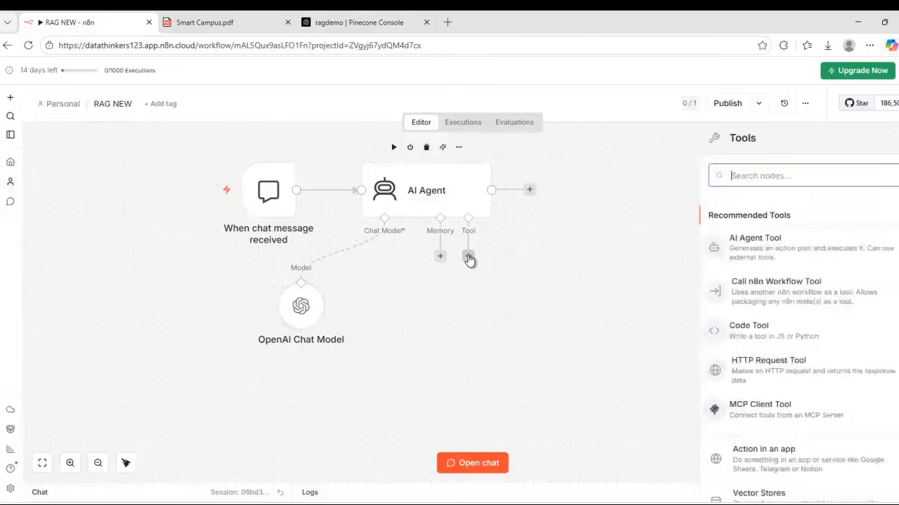
text(pin)
click(745, 369)
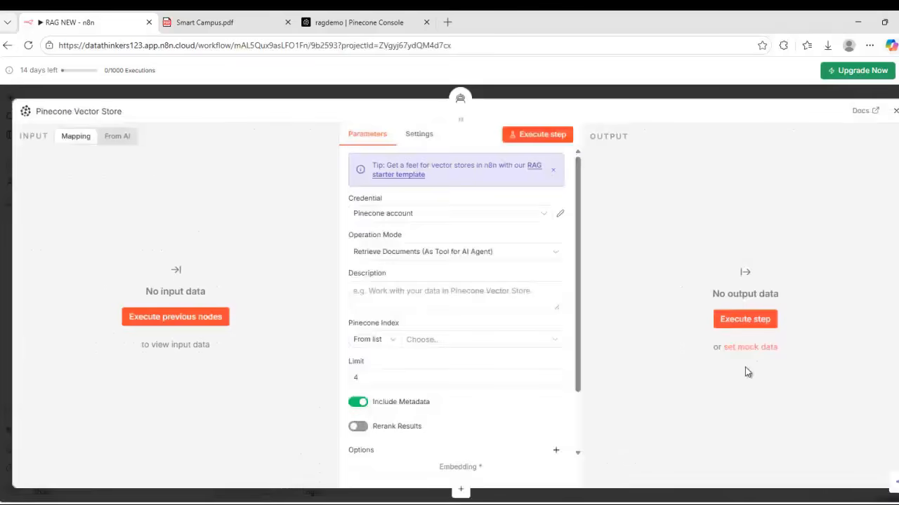
click(415, 214)
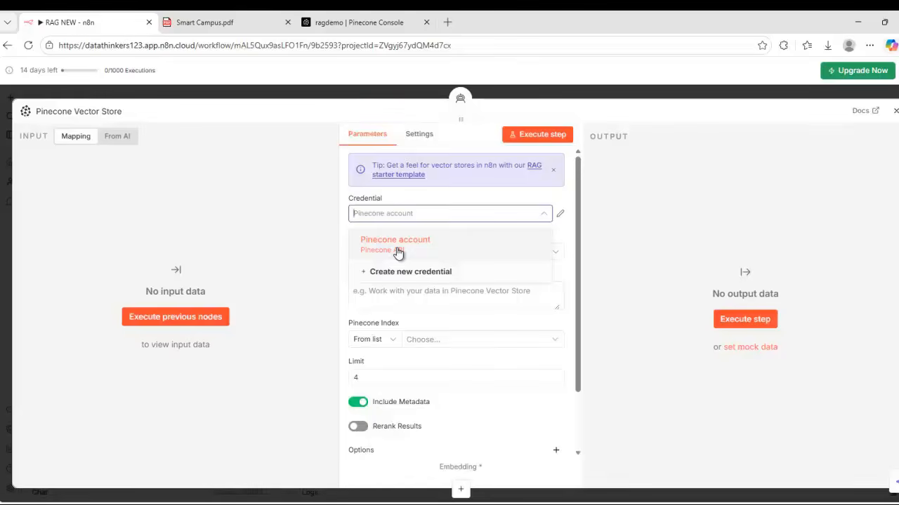
click(397, 245)
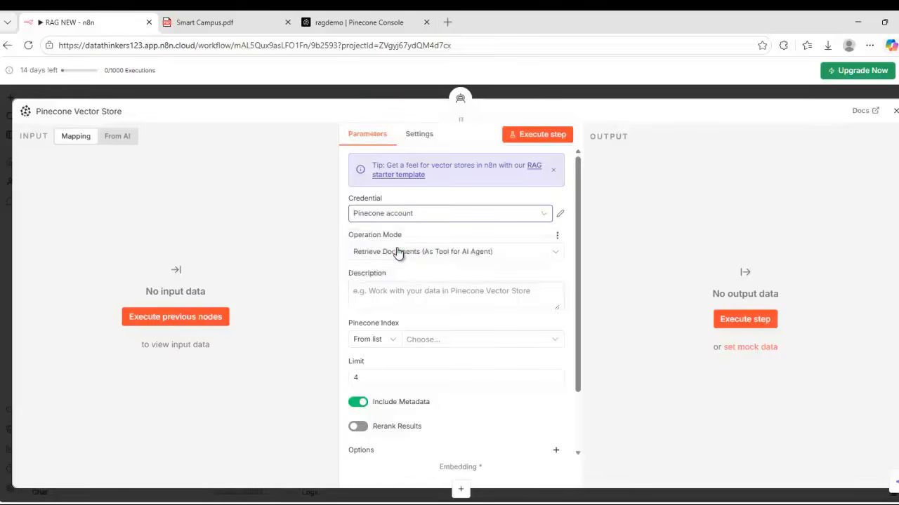
click(393, 251)
scroll(385, 302, down, 1)
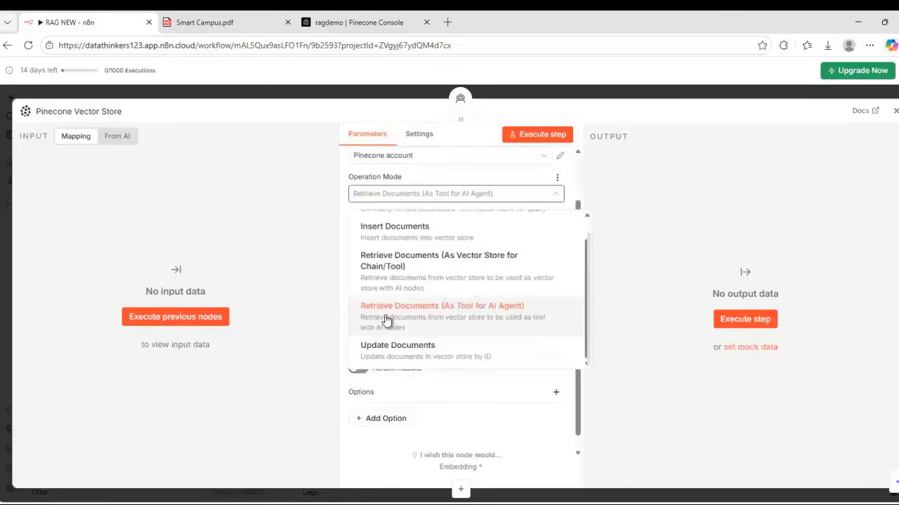
click(386, 320)
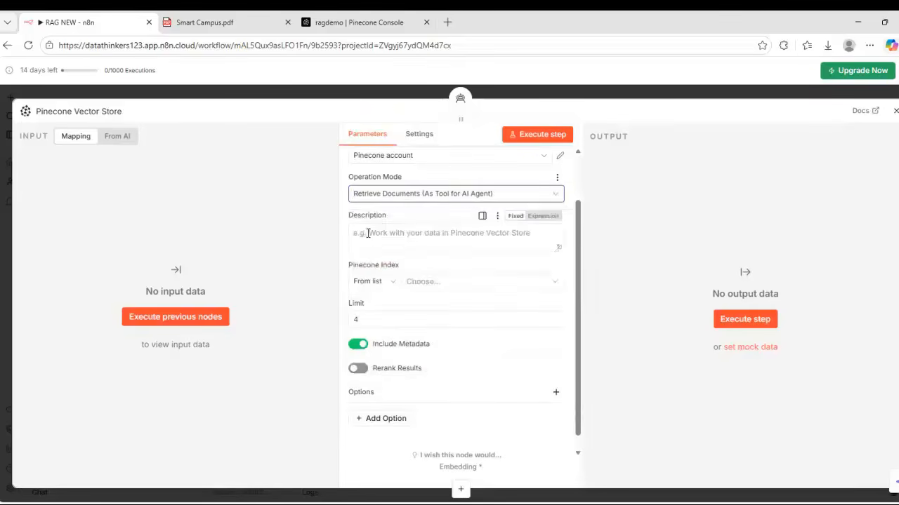
Describe the Pinecone Vector Store tool as "work with vector store" and choose ragdemo as its Pinecone index.
click(362, 236)
text(work)
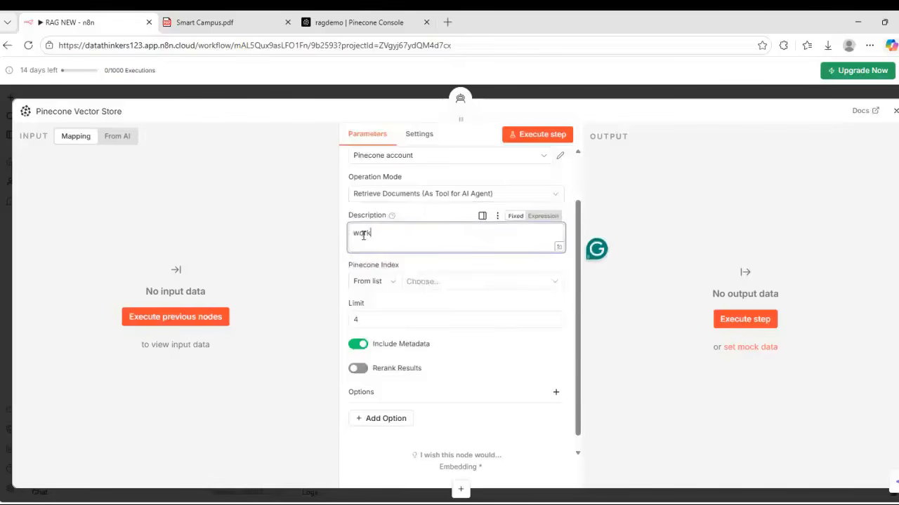
text( with vector store)
click(431, 282)
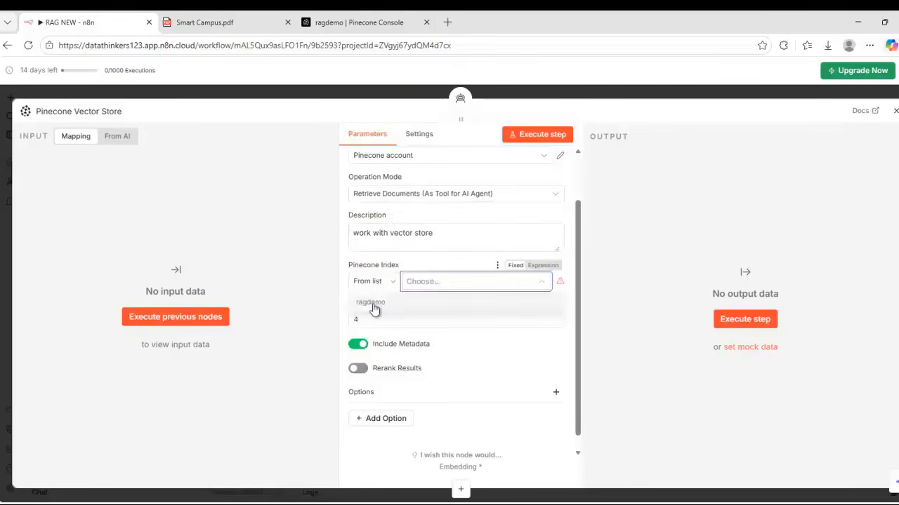
click(374, 307)
Check the ragdemo index's name and stored records in the Pinecone console, and return to the RAG NEW workflow.
click(359, 22)
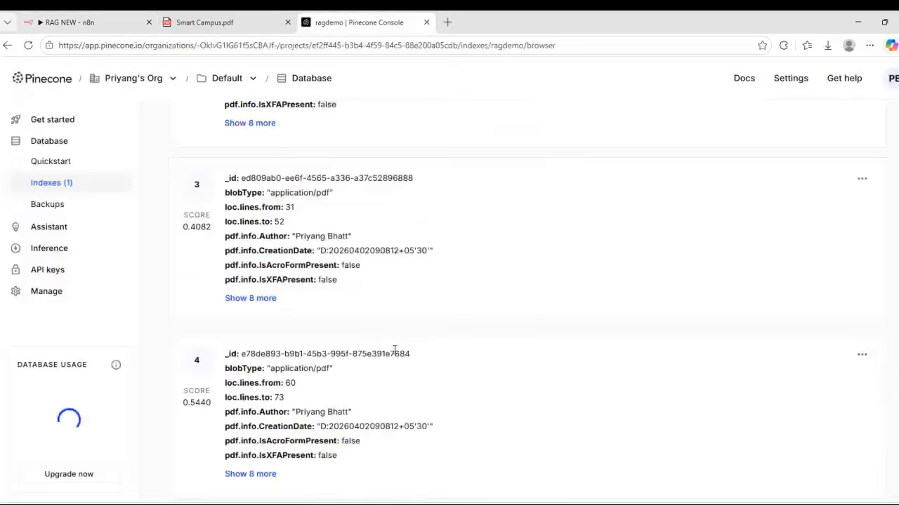
scroll(392, 321, up, 5)
scroll(392, 322, up, 3)
scroll(392, 323, down, 3)
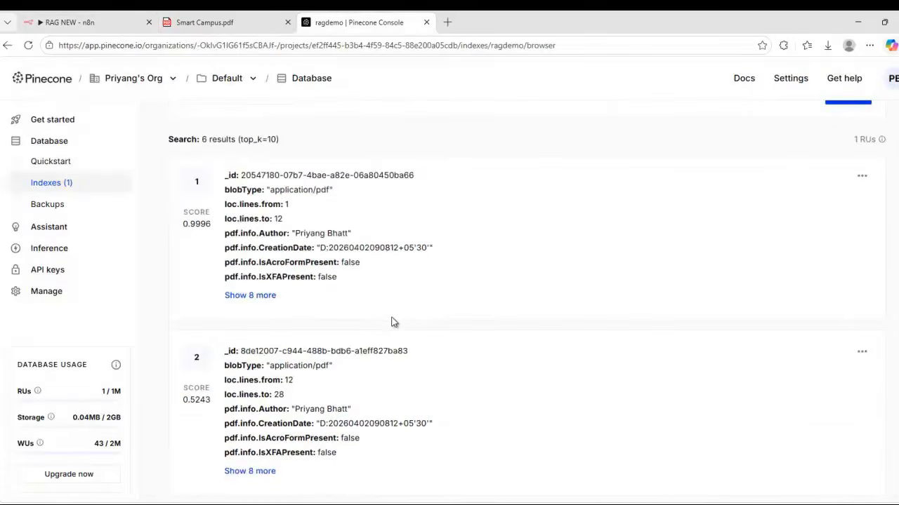
scroll(394, 322, down, 3)
scroll(393, 322, down, 5)
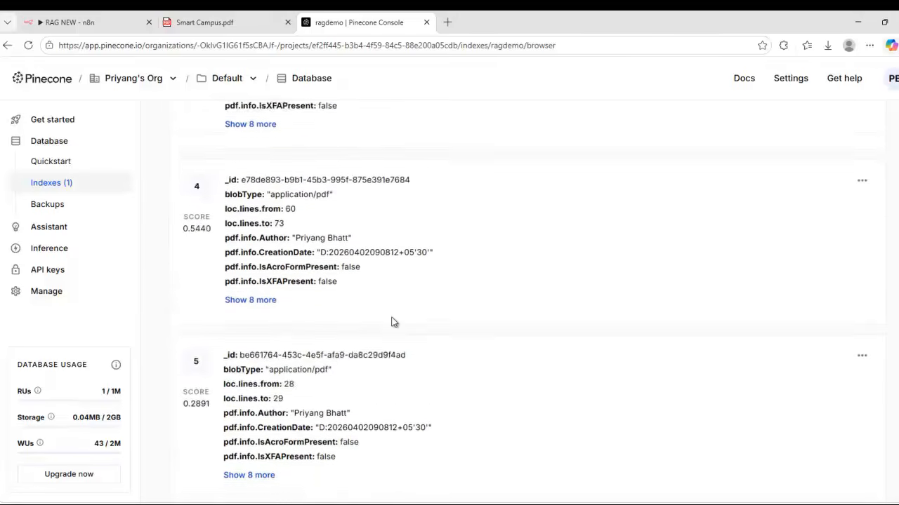
scroll(393, 322, up, 8)
scroll(393, 322, up, 4)
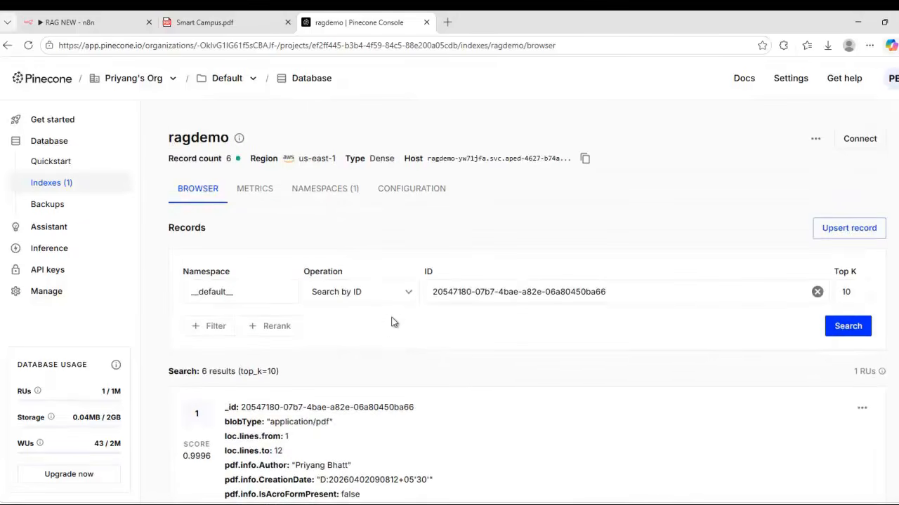
drag(168, 139, 227, 143)
click(226, 144)
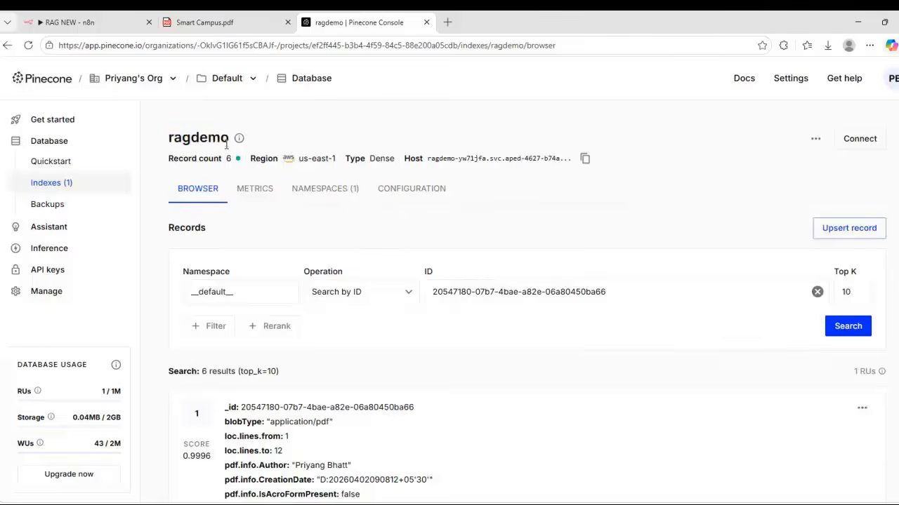
click(89, 22)
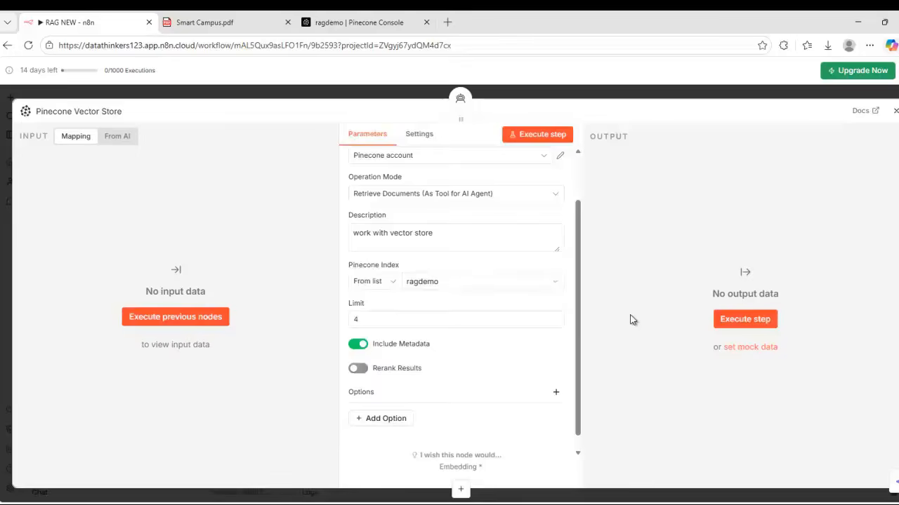
Close the Pinecone Vector Store settings and move its node below and to the right of the AI Agent.
key(Escape)
drag(627, 188, 563, 311)
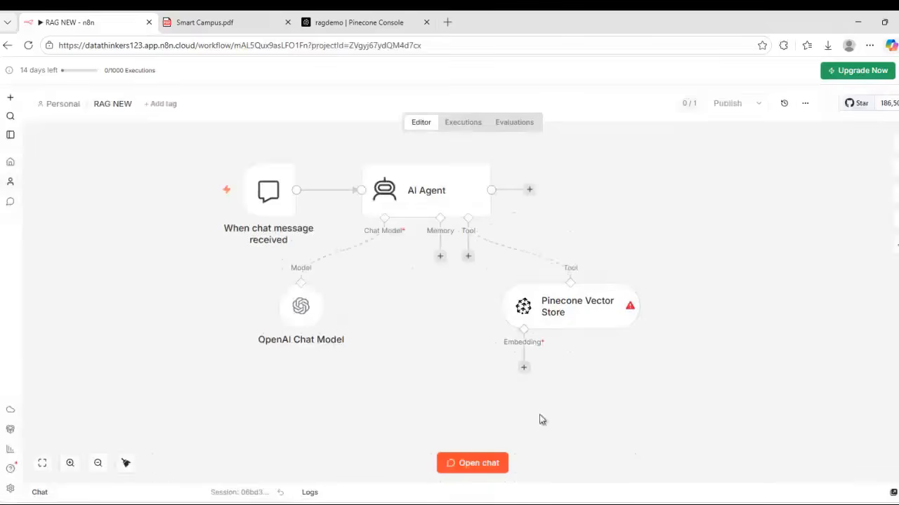
Attach an Embeddings OpenAI node to the Pinecone Vector Store, using the OpenAI account credential and the text-embedding-3-small model.
click(525, 368)
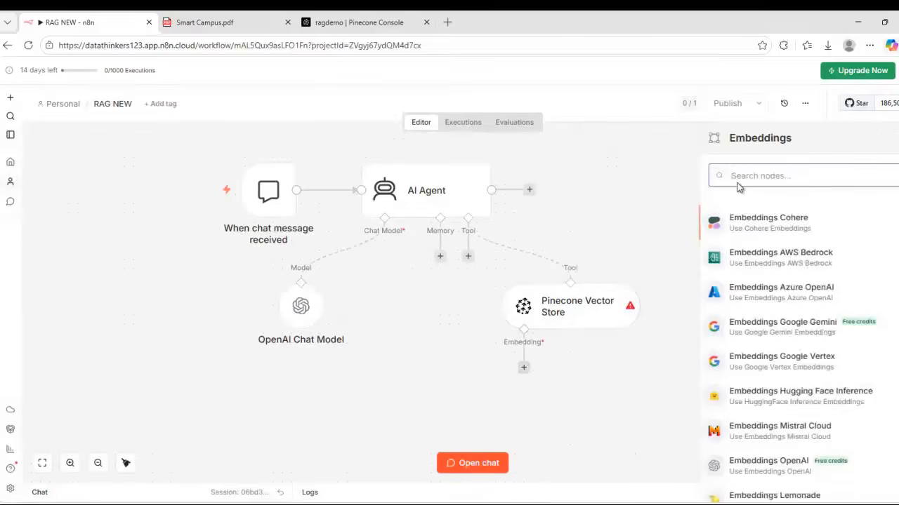
text(ope)
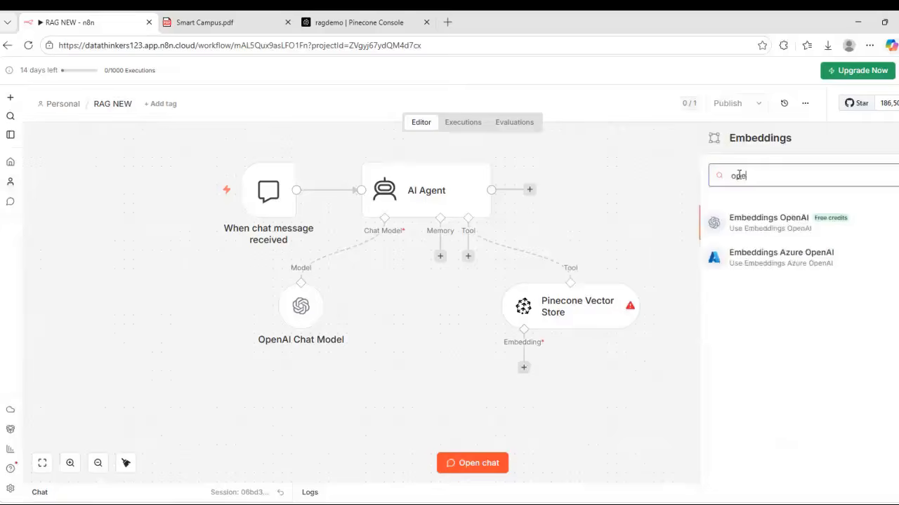
click(761, 231)
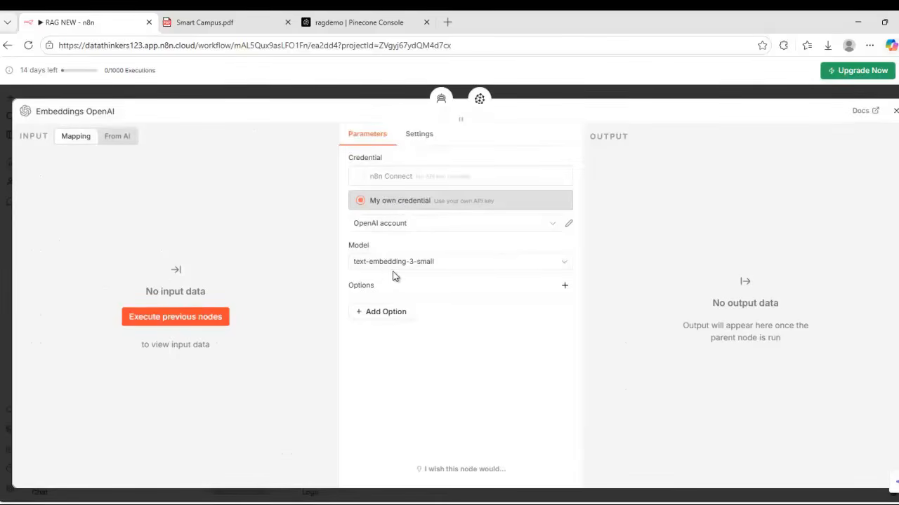
key(Escape)
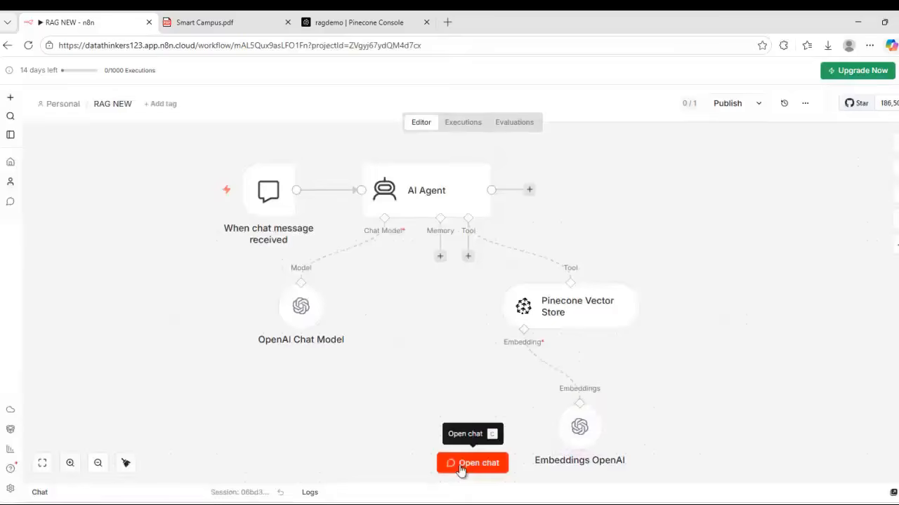
Copy "What emergency contact numbers are provided for campus security, medical center, and transport?" from the Notepad question list and send it in the workflow chat.
click(460, 465)
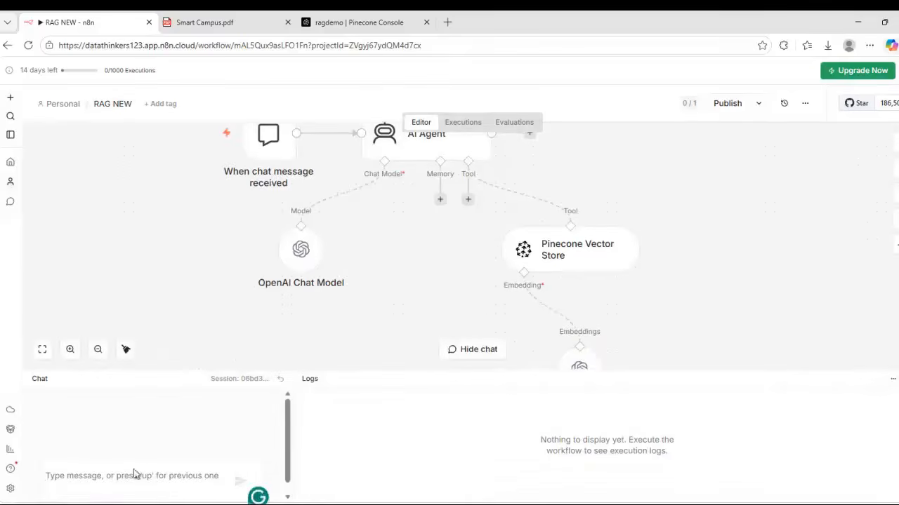
click(544, 500)
click(747, 25)
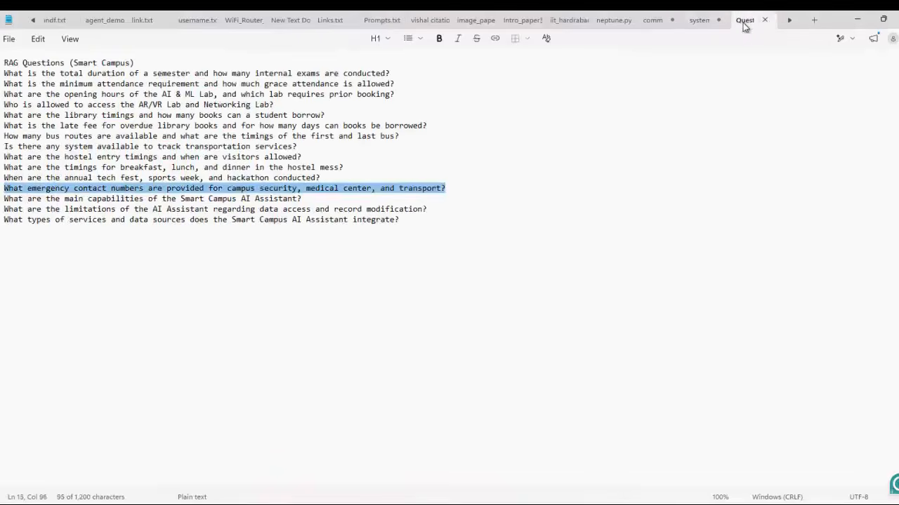
drag(3, 188, 456, 190)
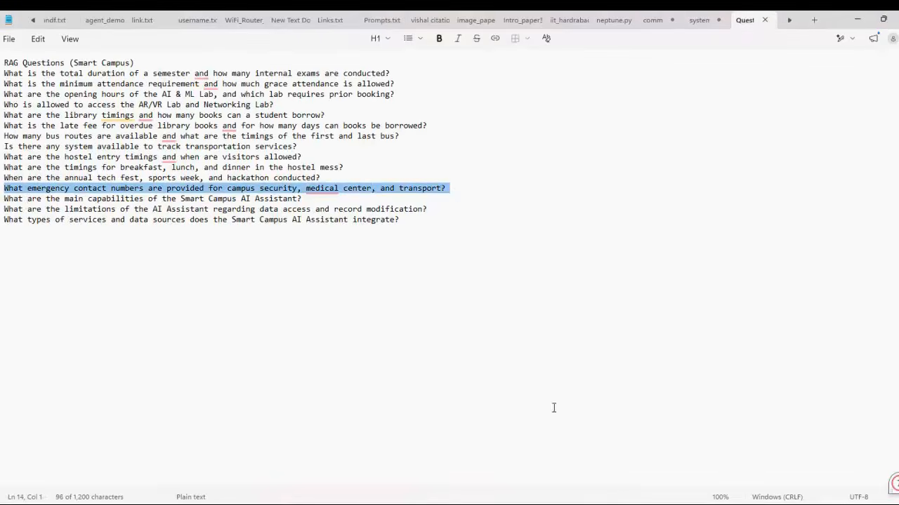
key(alt+Tab)
scroll(433, 288, down, 1)
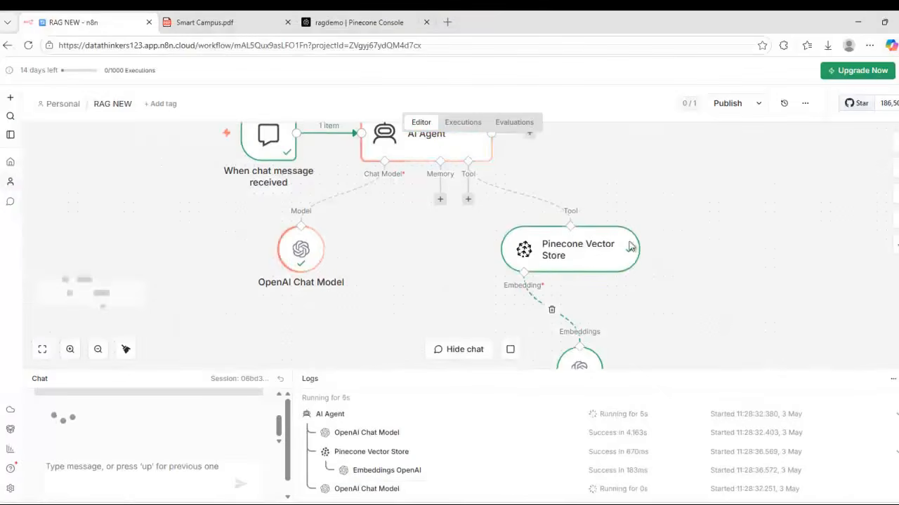
scroll(667, 270, down, 2)
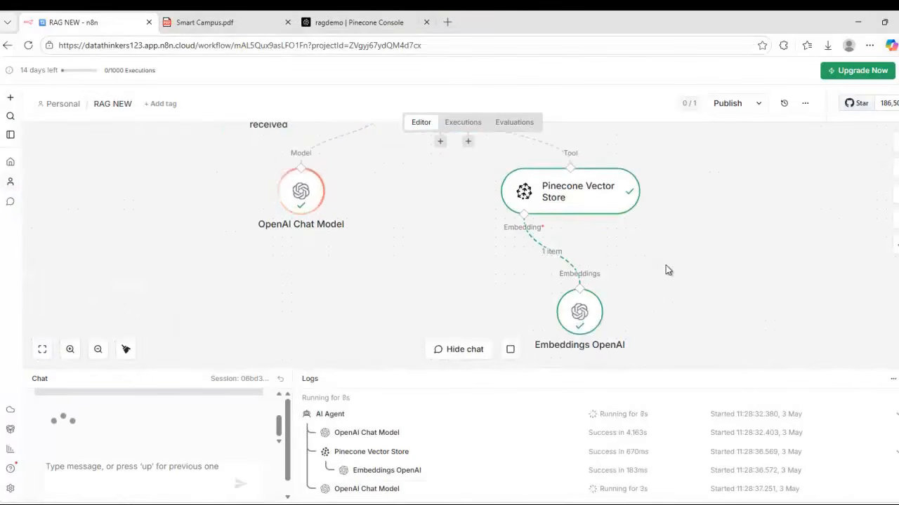
mouse_move(555, 269)
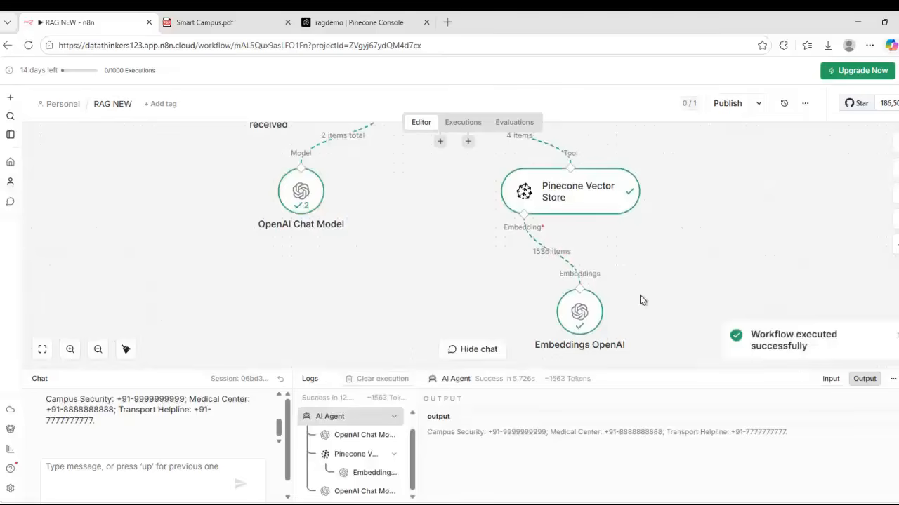
Compare the agent's chat answer with the Emergency Contacts section of Smart Campus.pdf, and return to the RAG NEW workflow.
drag(106, 424, 47, 399)
click(104, 435)
drag(100, 433, 43, 402)
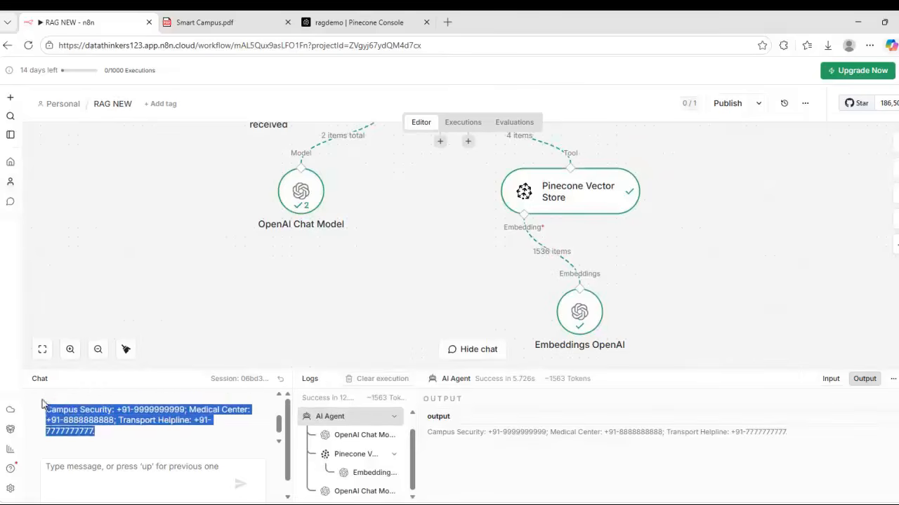
click(181, 28)
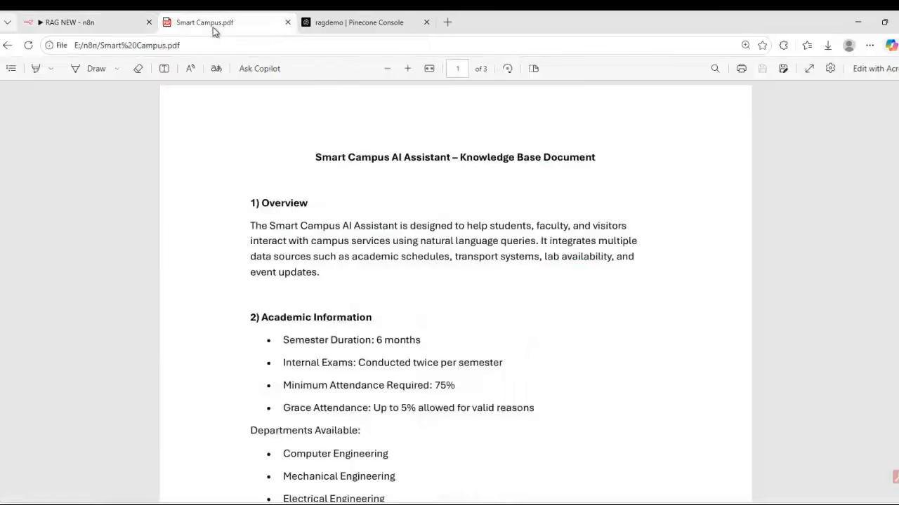
scroll(470, 366, down, 15)
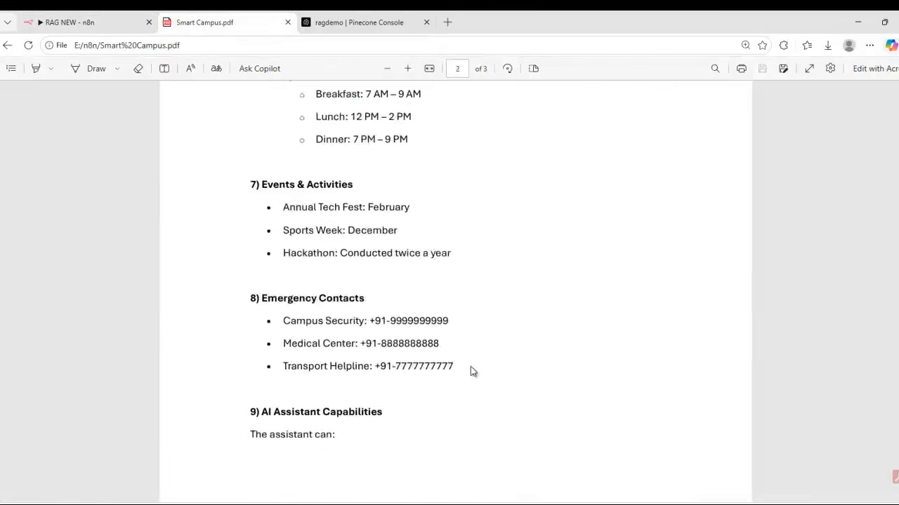
scroll(390, 297, up, 3)
drag(249, 191, 496, 285)
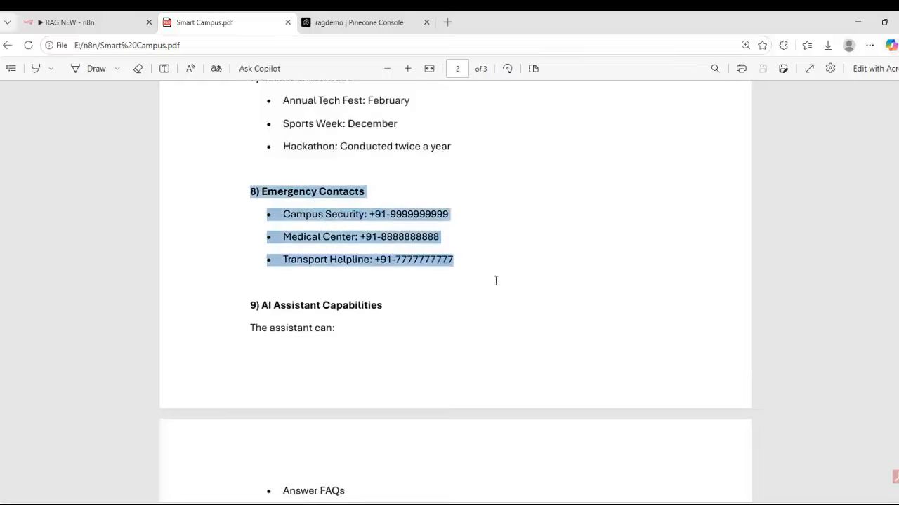
key(ctrl+shift+Tab)
scroll(411, 288, up, 3)
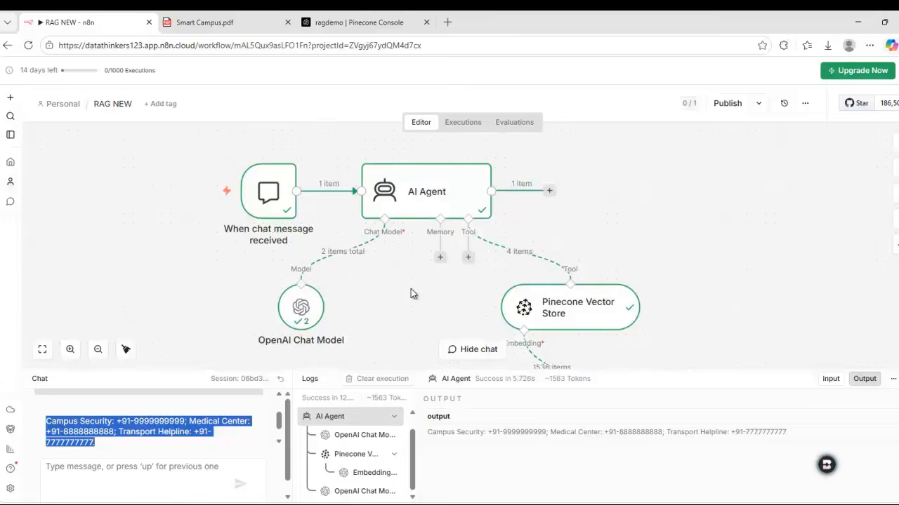
Look through the records stored in the ragdemo index in the Pinecone console, and return to the question in the workflow chat.
click(355, 22)
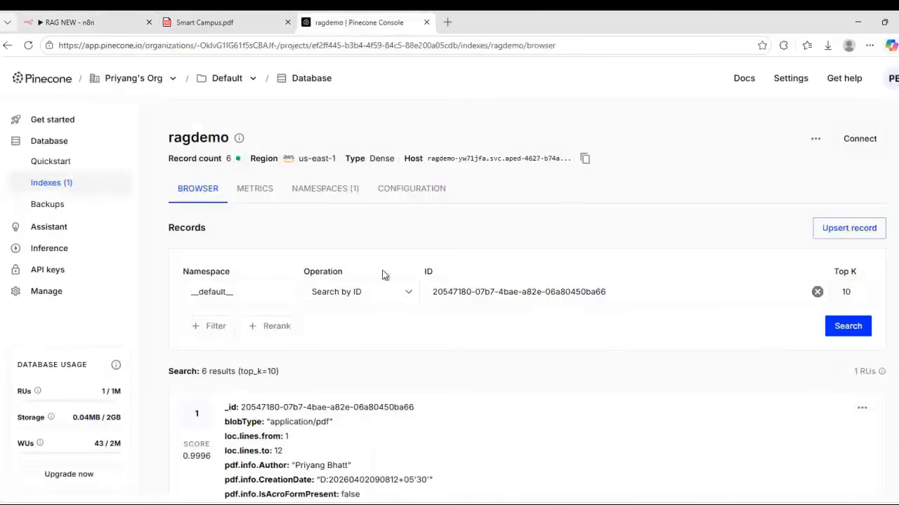
scroll(376, 308, down, 7)
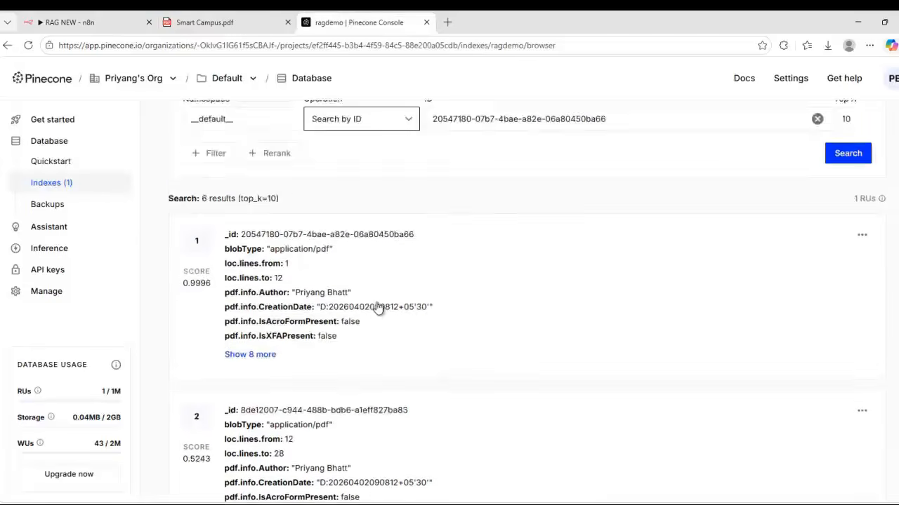
scroll(377, 305, down, 4)
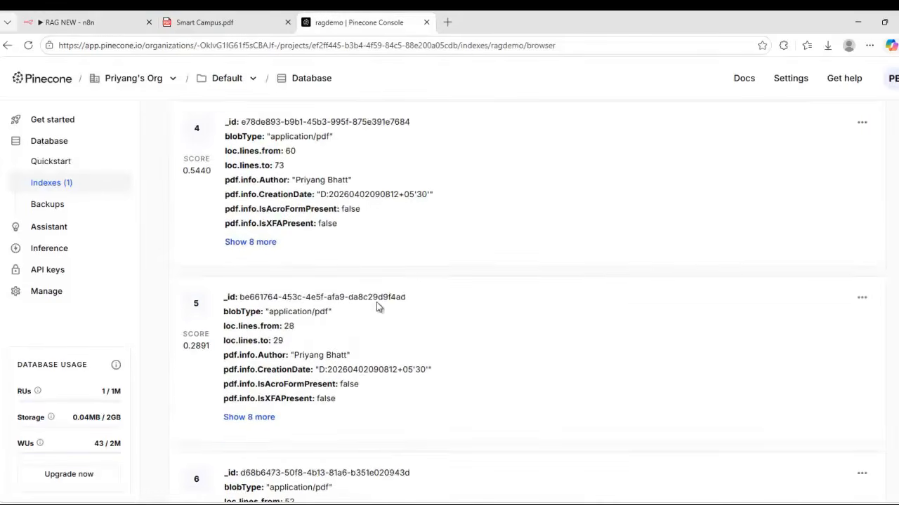
scroll(377, 305, up, 5)
click(99, 22)
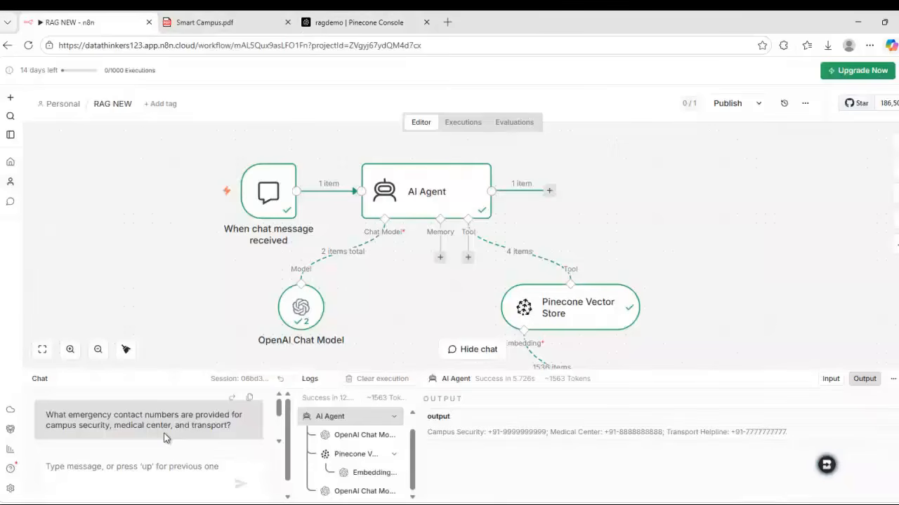
scroll(522, 301, down, 1)
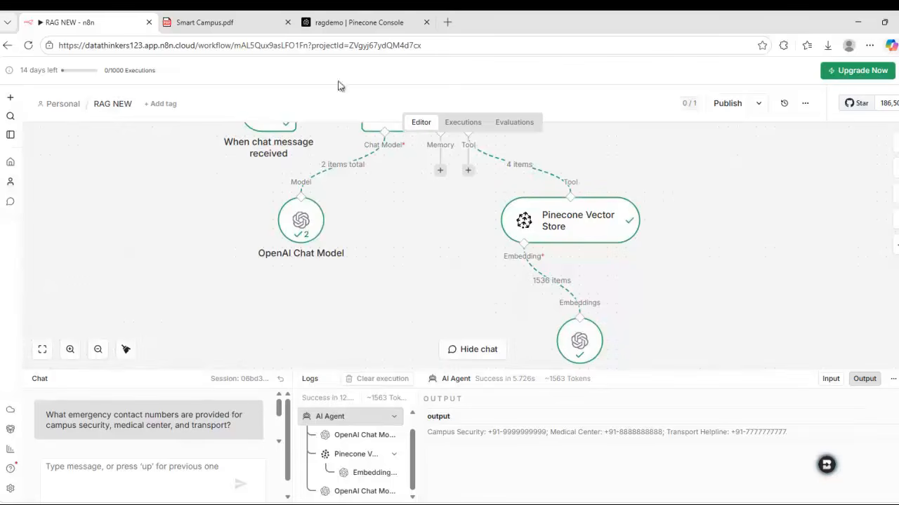
Examine the ragdemo records in the Pinecone console alongside the AI Agent and its Pinecone Vector Store connection in the RAG NEW workflow.
click(365, 21)
scroll(403, 265, down, 4)
scroll(404, 266, up, 4)
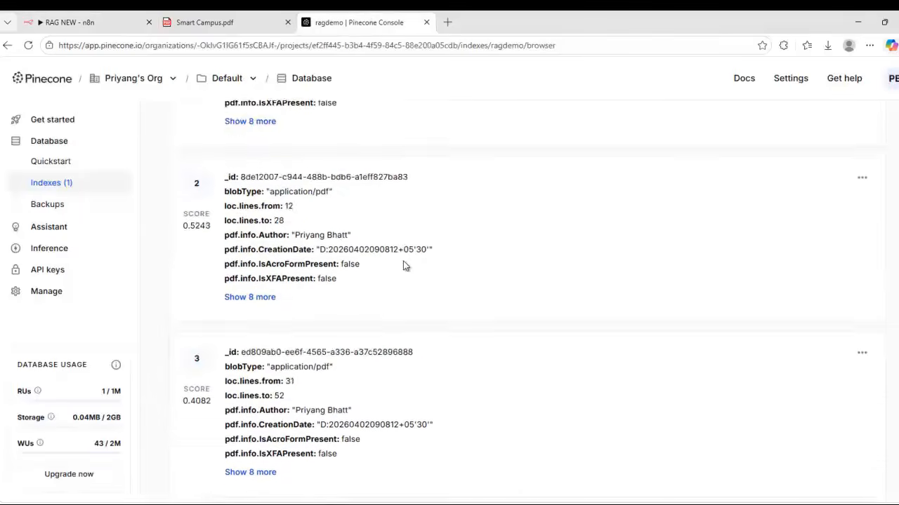
click(86, 22)
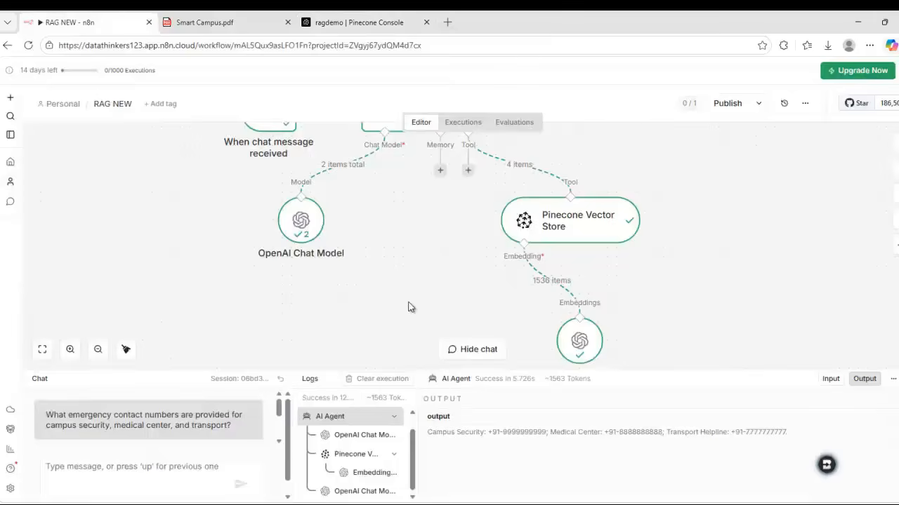
scroll(404, 254, up, 3)
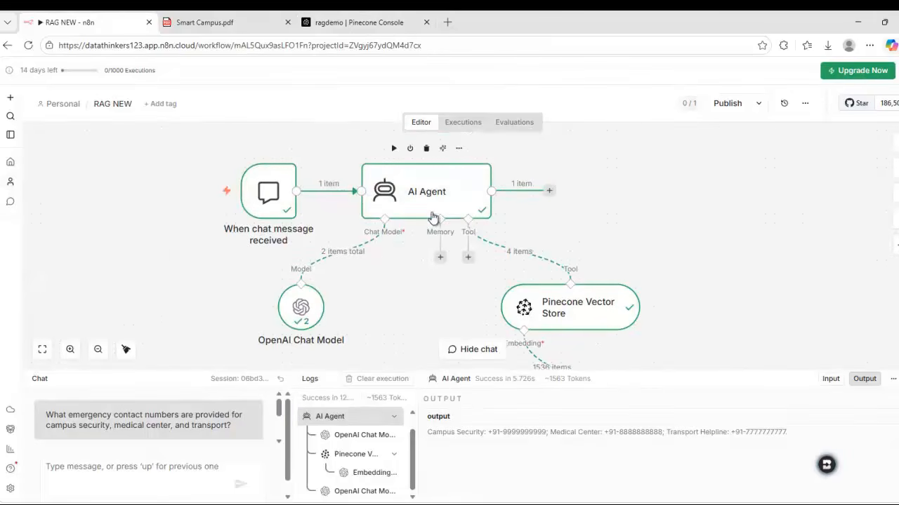
click(362, 23)
scroll(353, 242, down, 5)
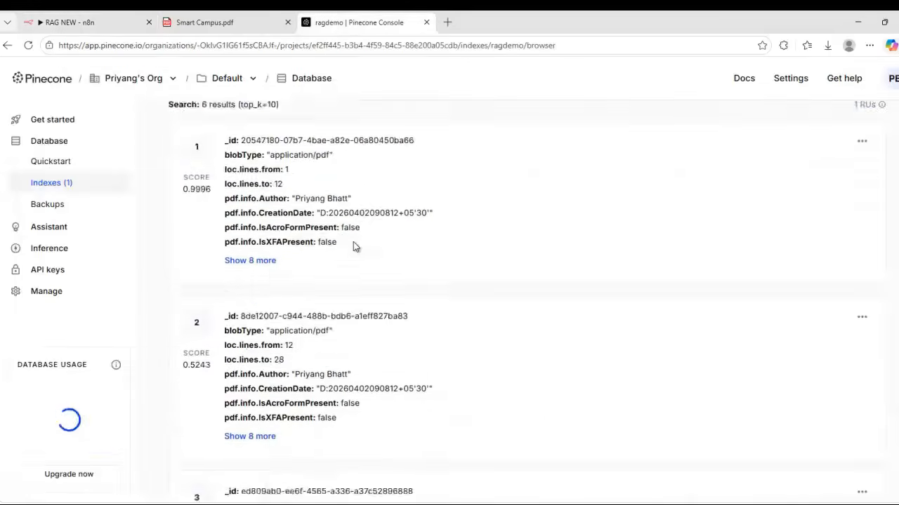
click(85, 23)
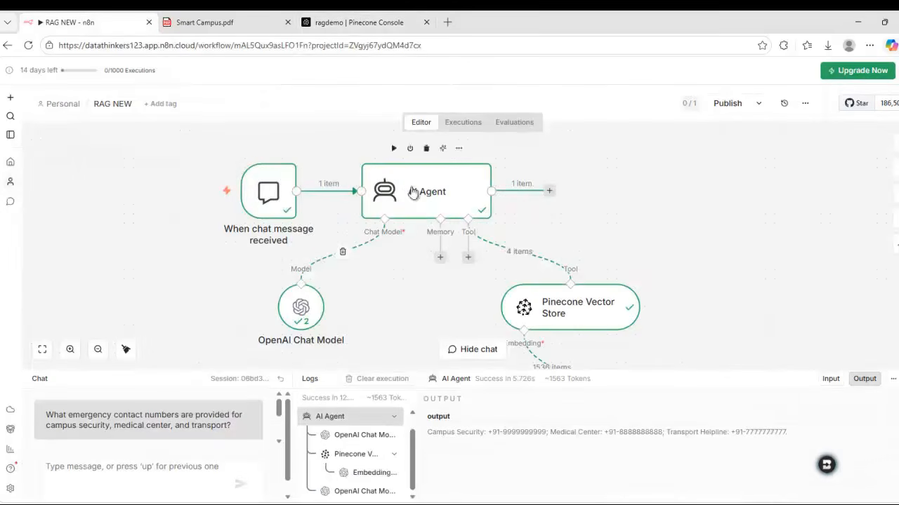
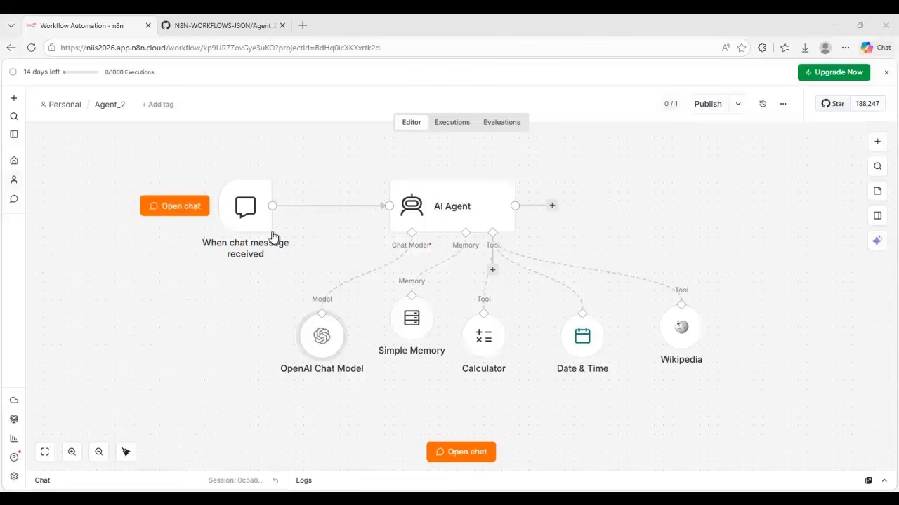
Examine the Agent_2 workflow's chat trigger, AI Agent, chat model, memory, and its Calculator, Date & Time and Wikipedia tools.
mouse_move(490, 277)
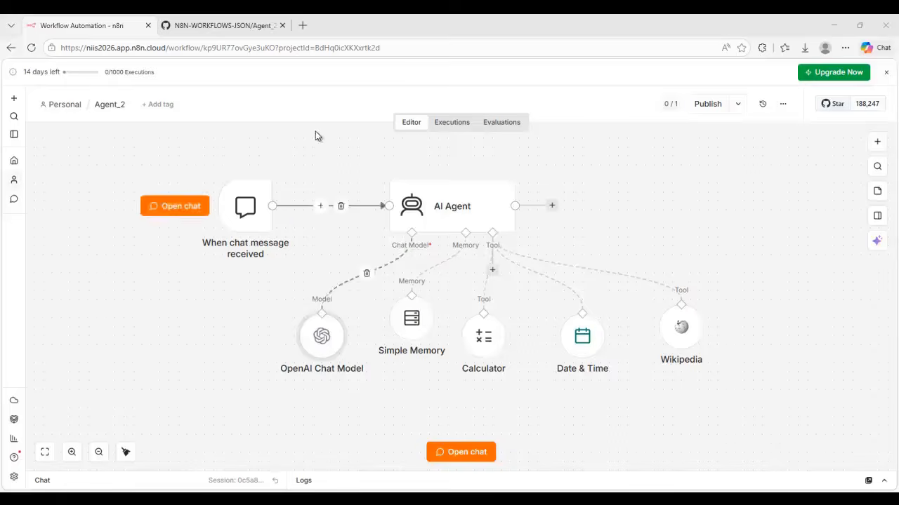
drag(296, 145, 732, 407)
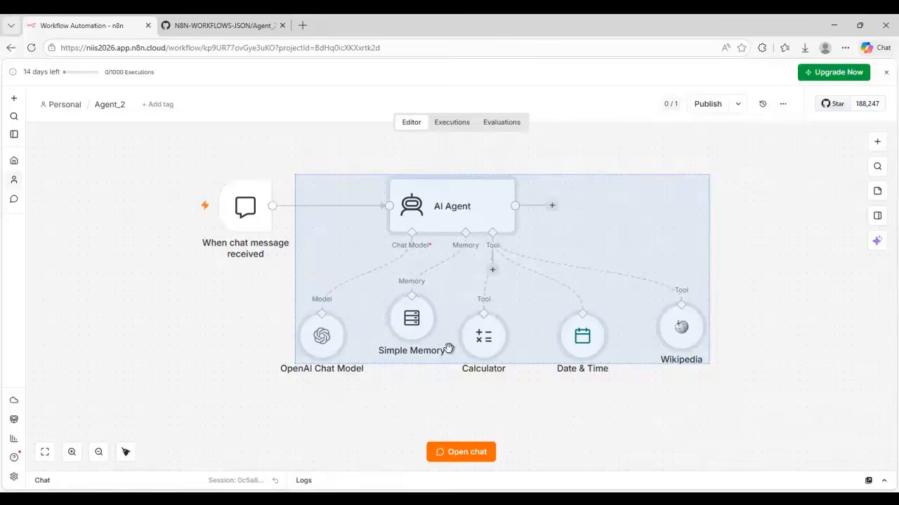
click(806, 342)
drag(439, 287, 728, 383)
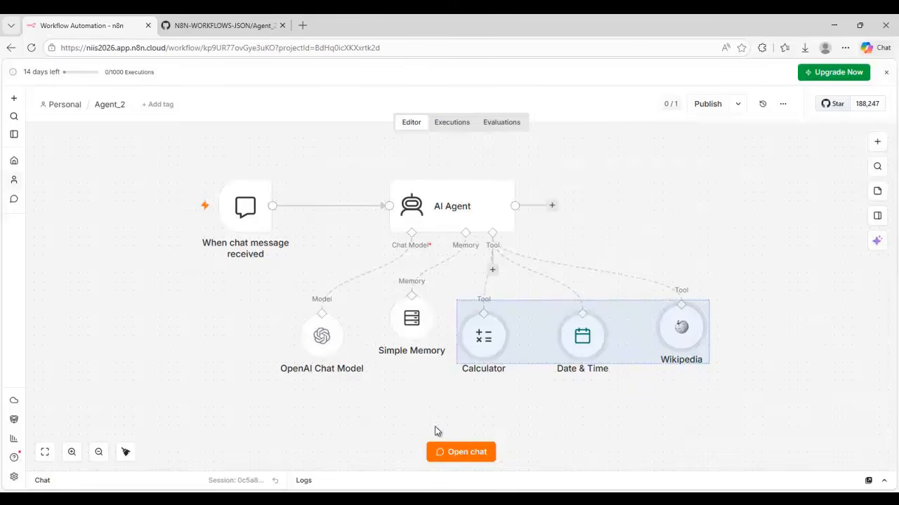
drag(165, 158, 301, 295)
drag(347, 141, 626, 245)
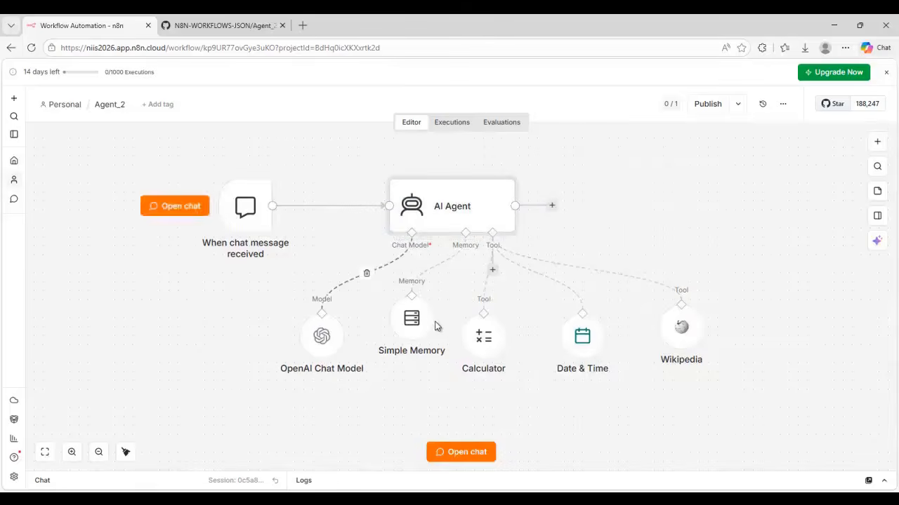
drag(450, 294, 820, 385)
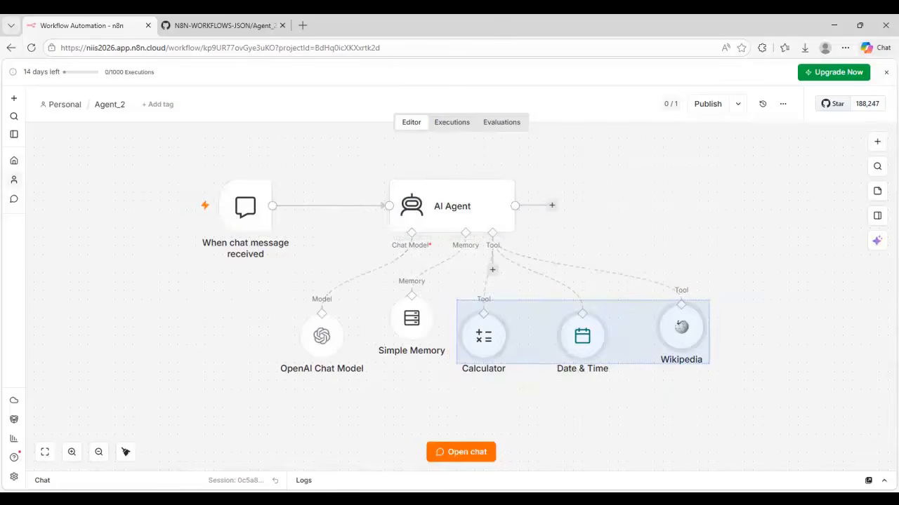
click(295, 414)
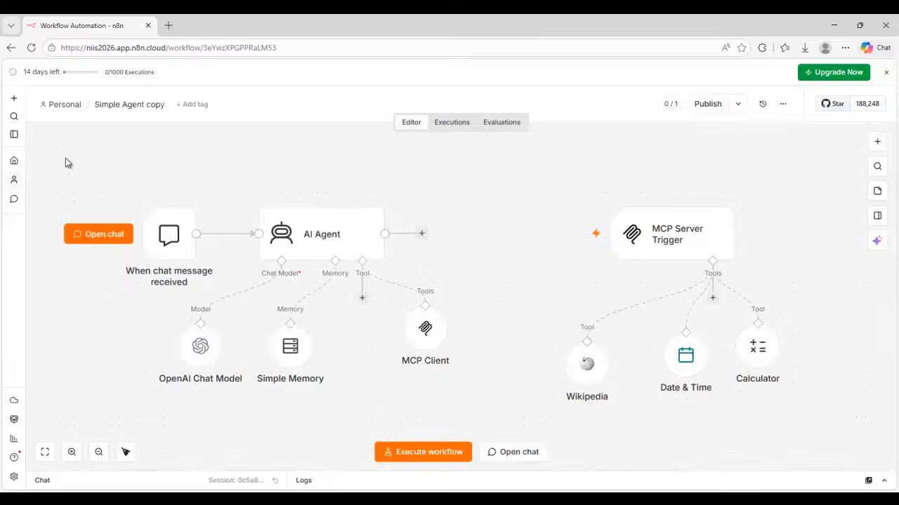
Examine the Simple Agent copy workflow, comparing the AI Agent's MCP Client with the MCP Server Trigger and its attached tools.
drag(66, 149, 814, 427)
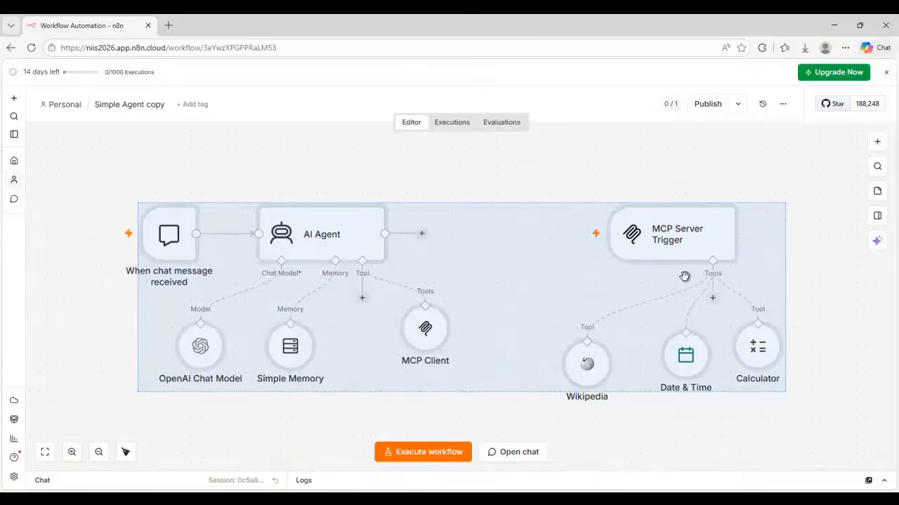
click(619, 159)
drag(498, 159, 863, 439)
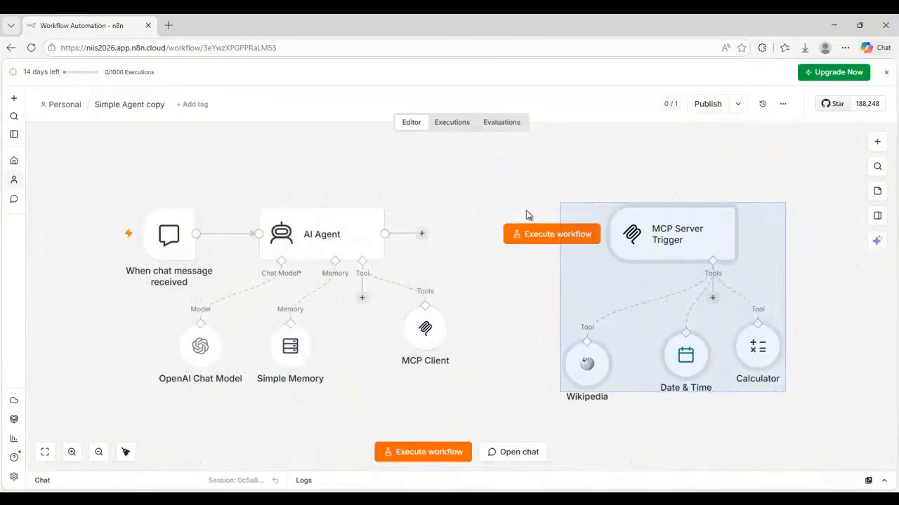
drag(380, 299, 492, 383)
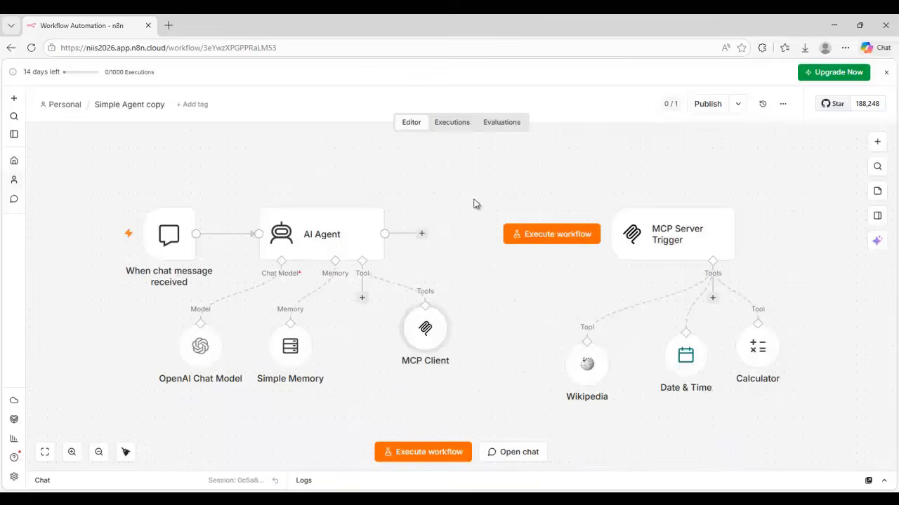
drag(362, 313, 473, 398)
drag(537, 188, 796, 275)
drag(533, 290, 803, 407)
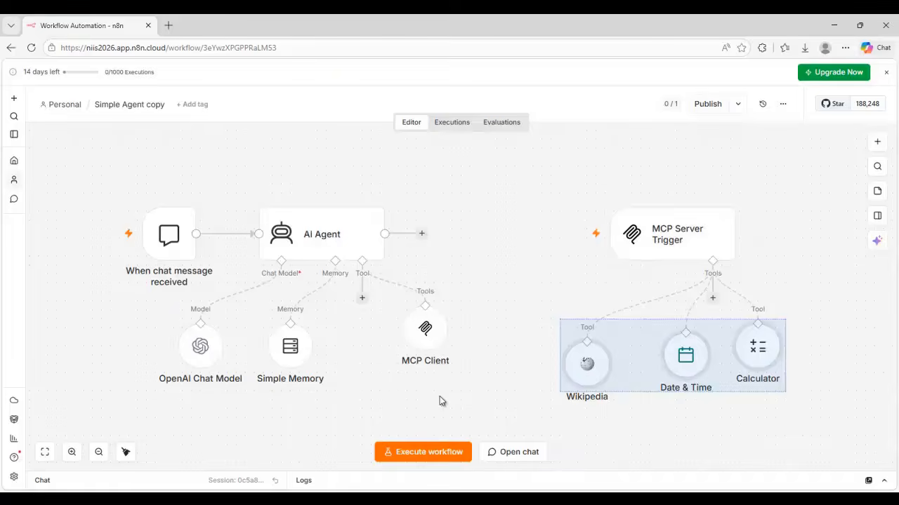
drag(502, 175, 855, 439)
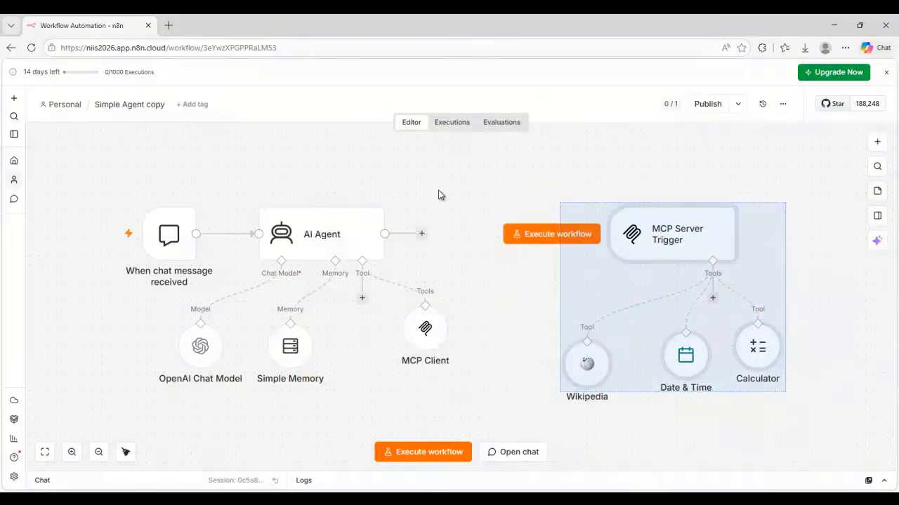
click(438, 190)
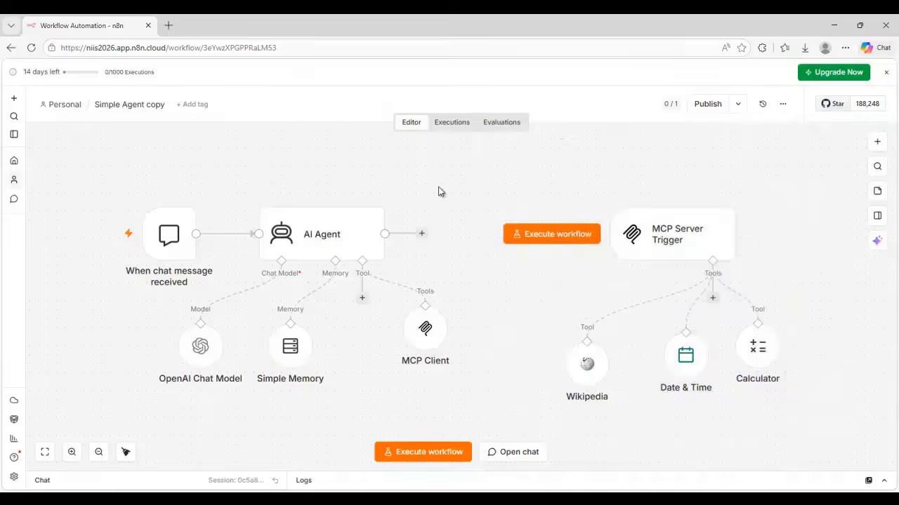
Create a new workflow in the Personal space and name it MCP DEMO.
click(13, 98)
mouse_move(30, 125)
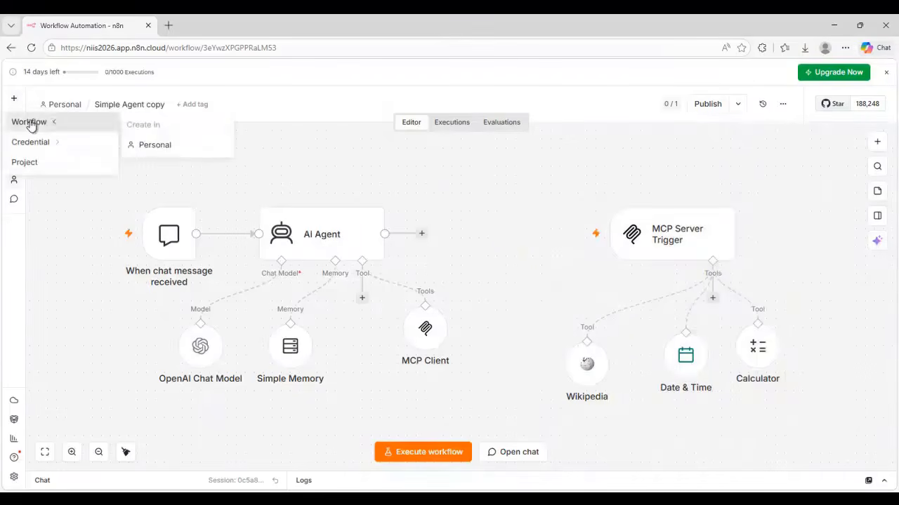
click(156, 146)
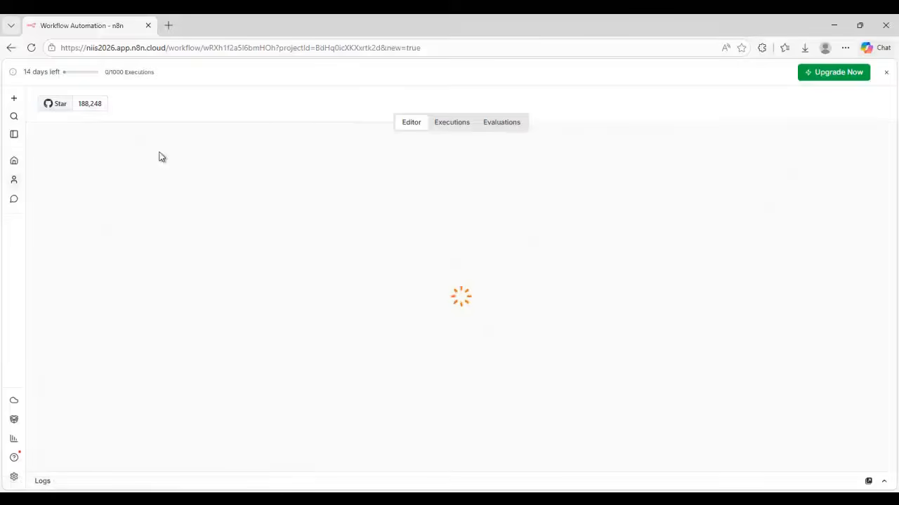
click(113, 104)
text(MCP)
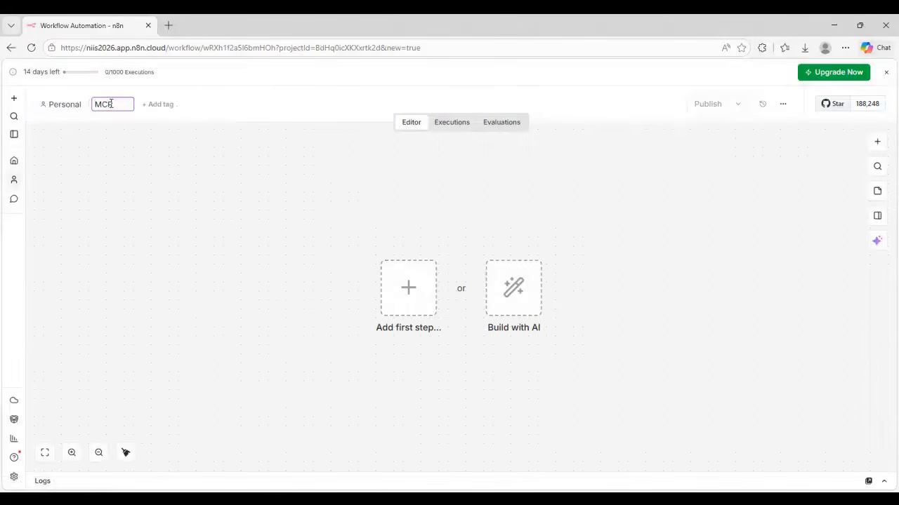
text( DEMO)
click(153, 179)
Add an AI Agent with its chat trigger as the first step and move both nodes to the canvas's upper-left area.
click(410, 293)
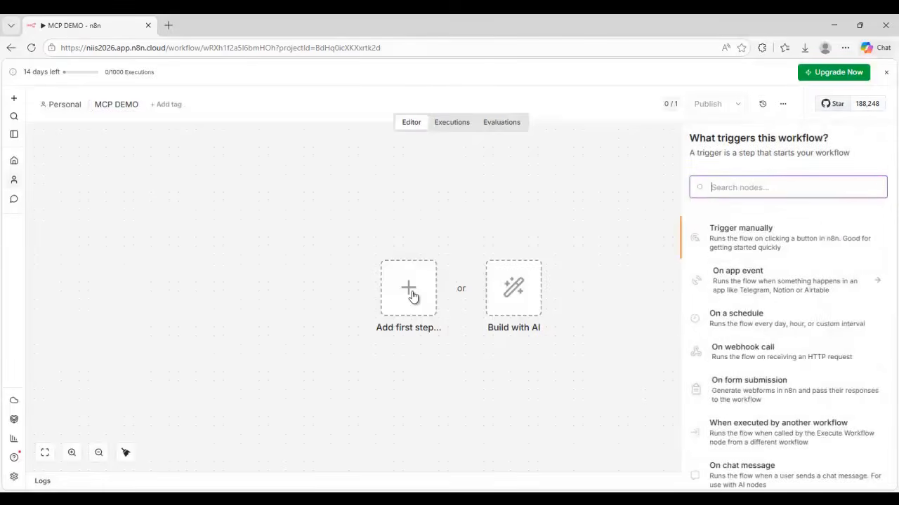
text(AI ag)
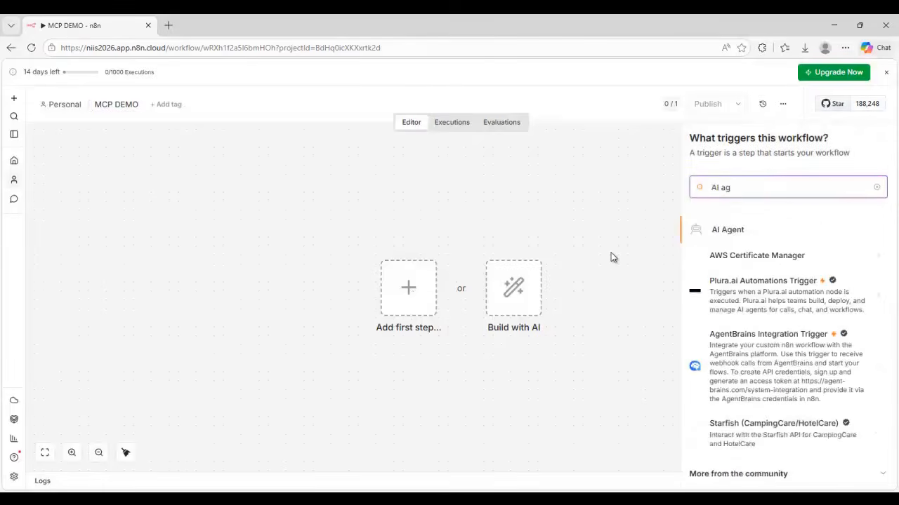
click(716, 237)
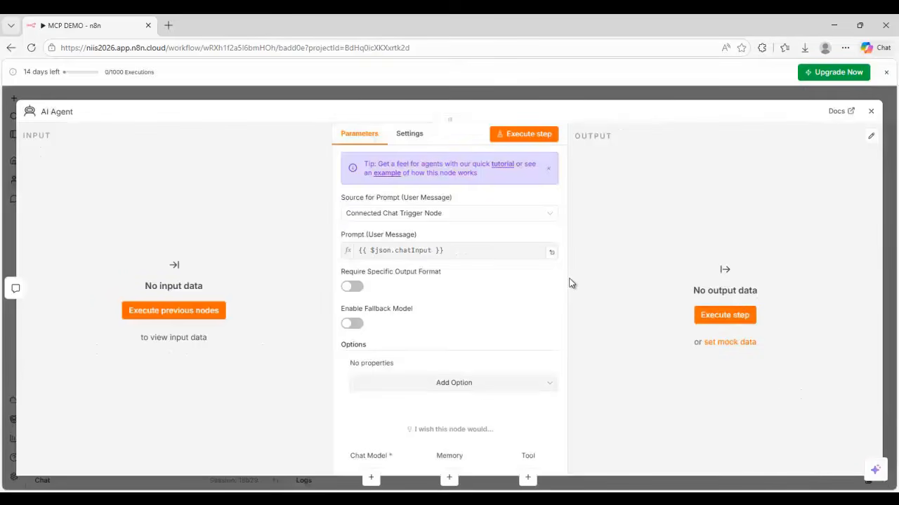
key(Escape)
drag(310, 202, 801, 430)
drag(570, 302, 353, 197)
click(456, 251)
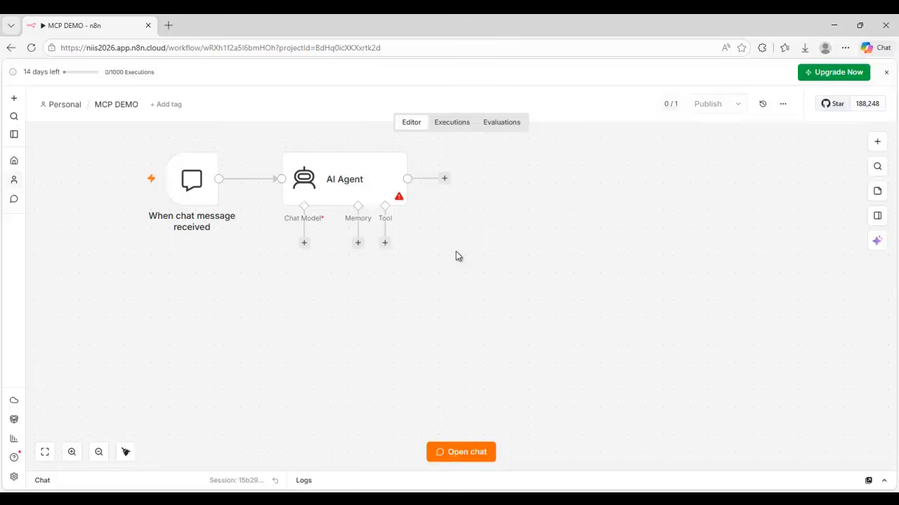
Attach an OpenAI Chat Model to the AI Agent, using the OpenAI account credential and the gpt-5-mini model.
click(304, 244)
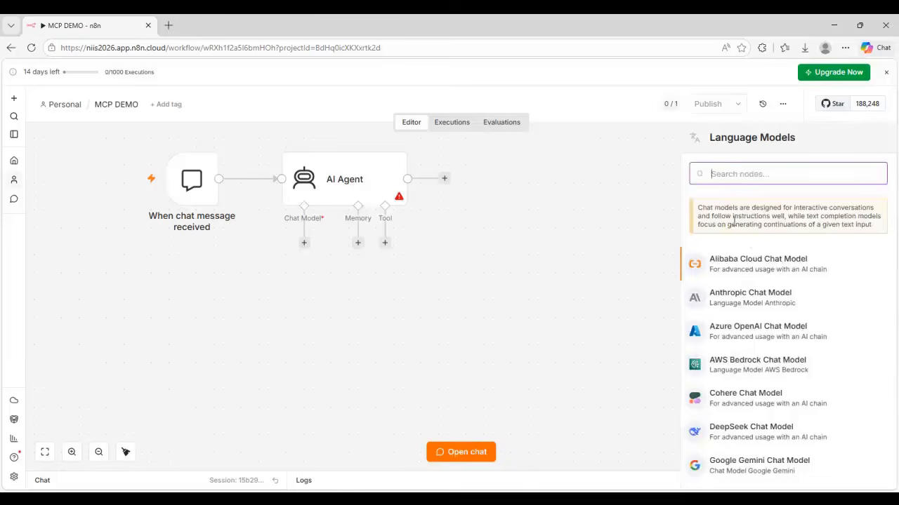
text(Open)
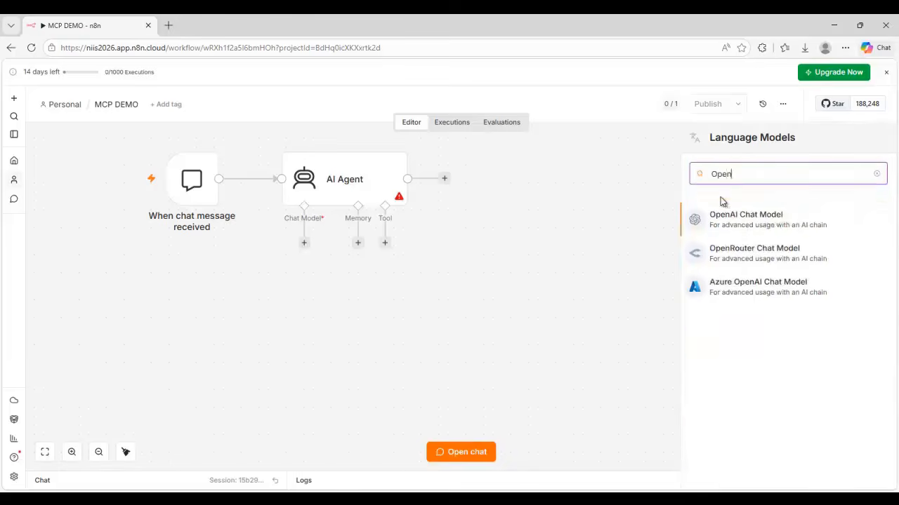
click(740, 223)
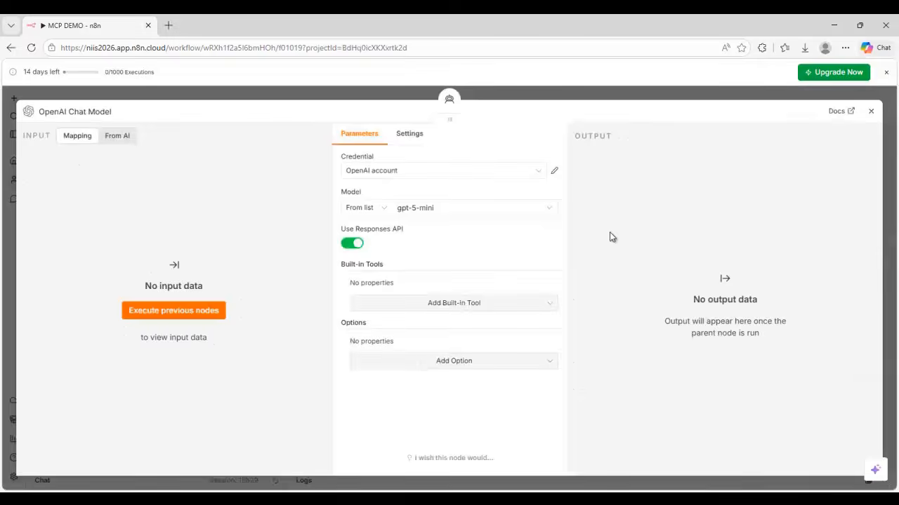
click(360, 176)
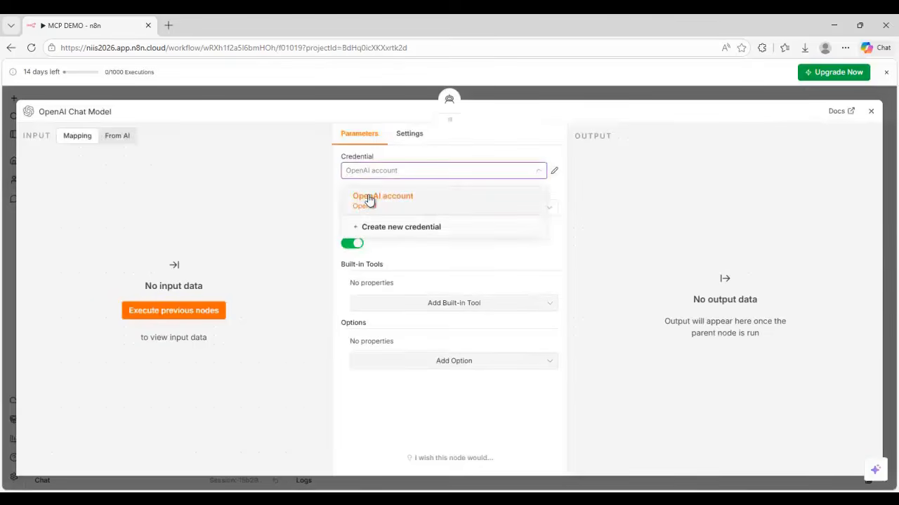
click(369, 200)
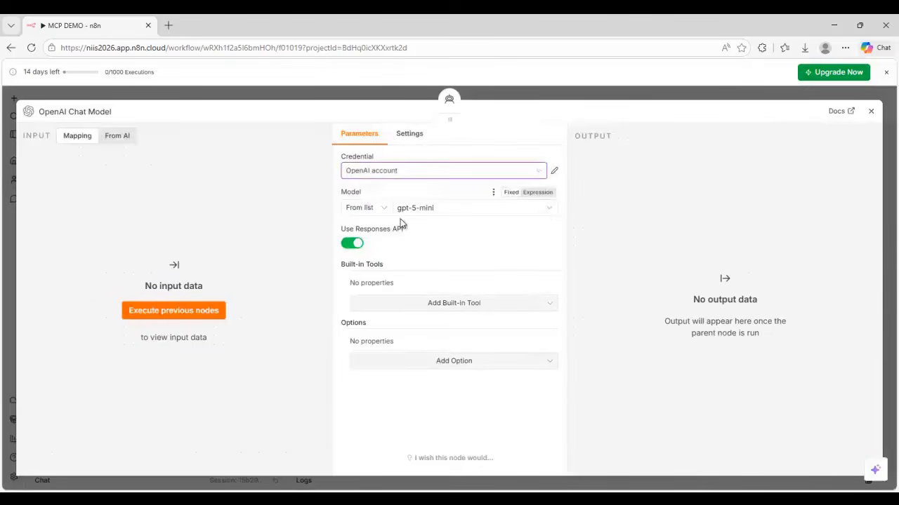
click(435, 214)
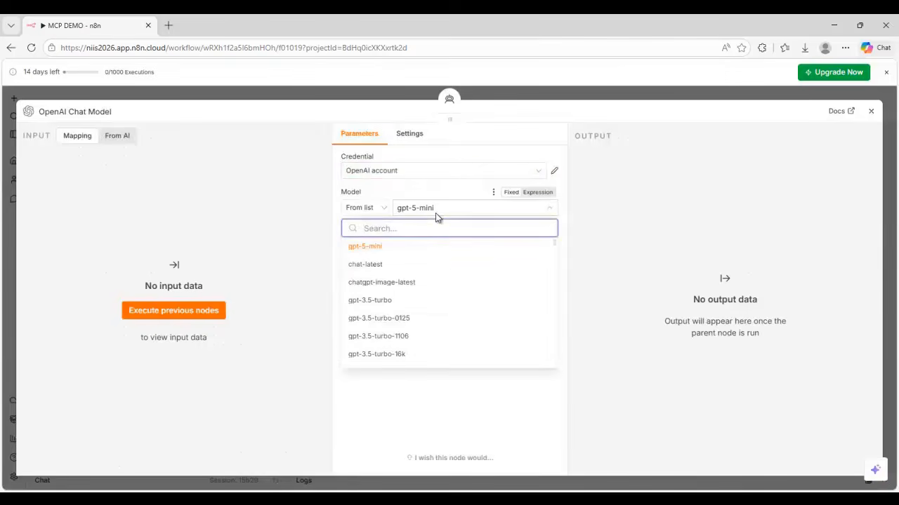
click(685, 226)
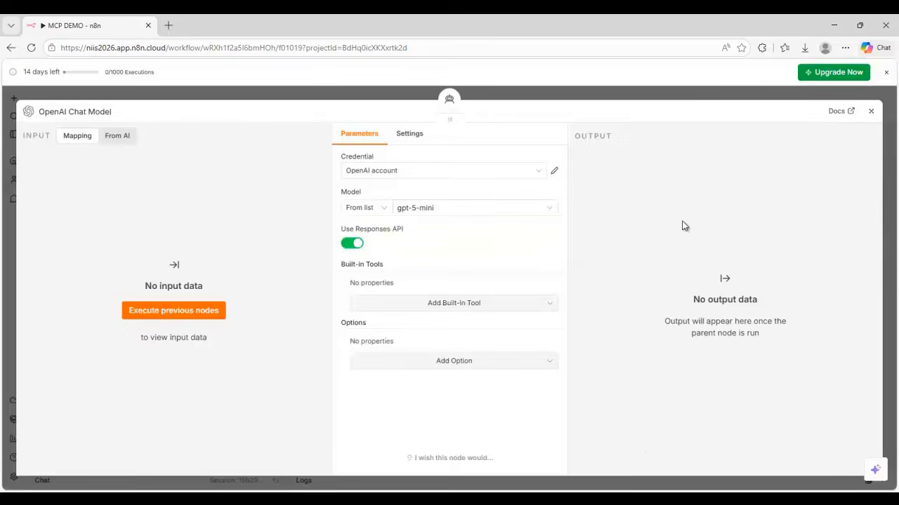
key(Escape)
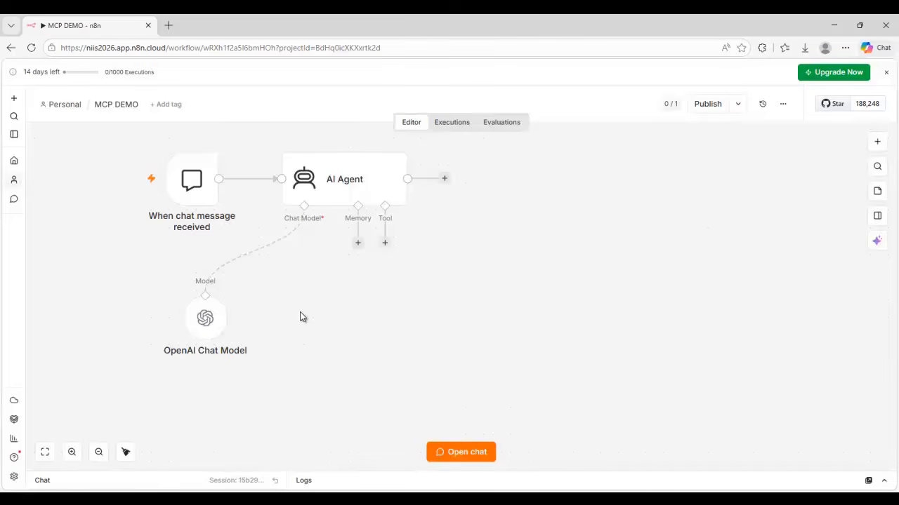
Attach the Calculator, Date & Time and Wikipedia tools to the AI Agent.
click(385, 244)
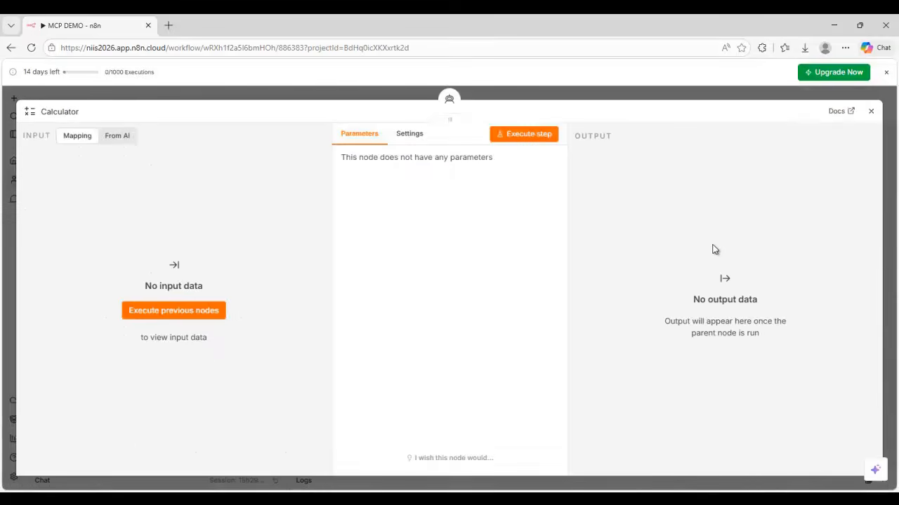
key(Escape)
click(390, 243)
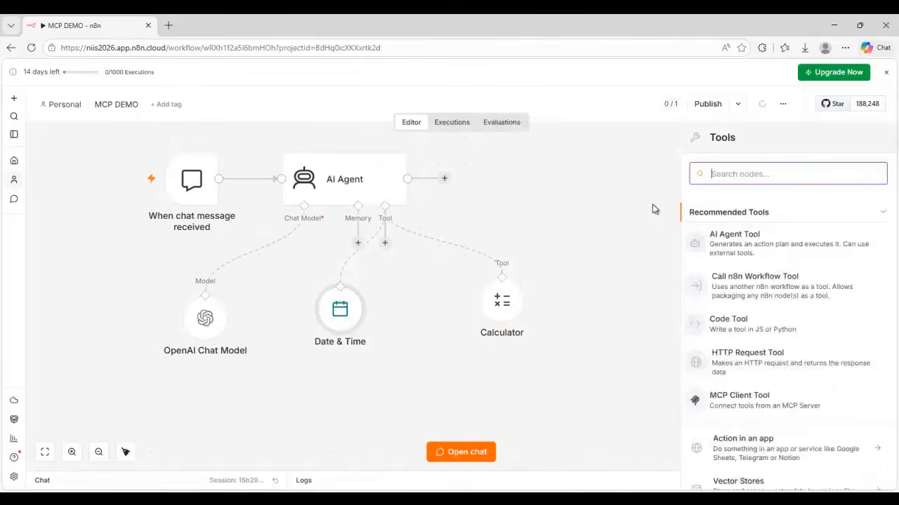
text(wiki)
click(736, 224)
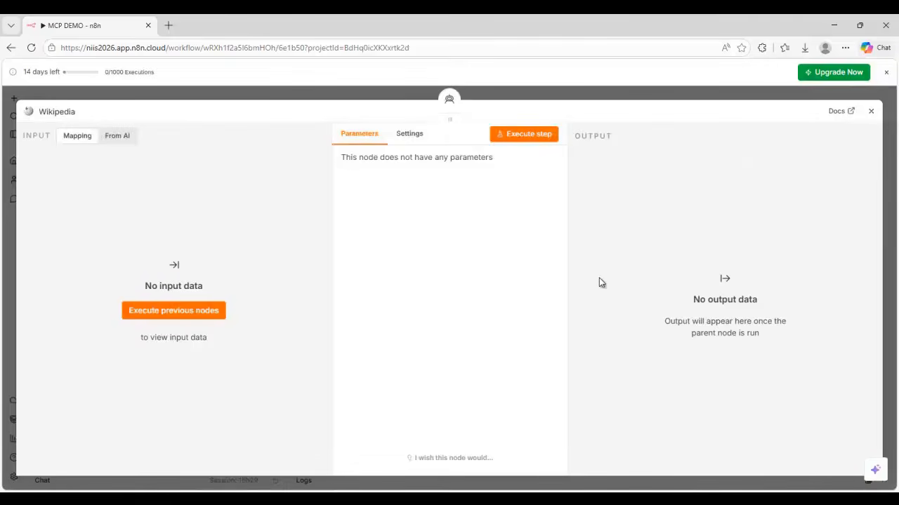
key(Escape)
mouse_move(434, 314)
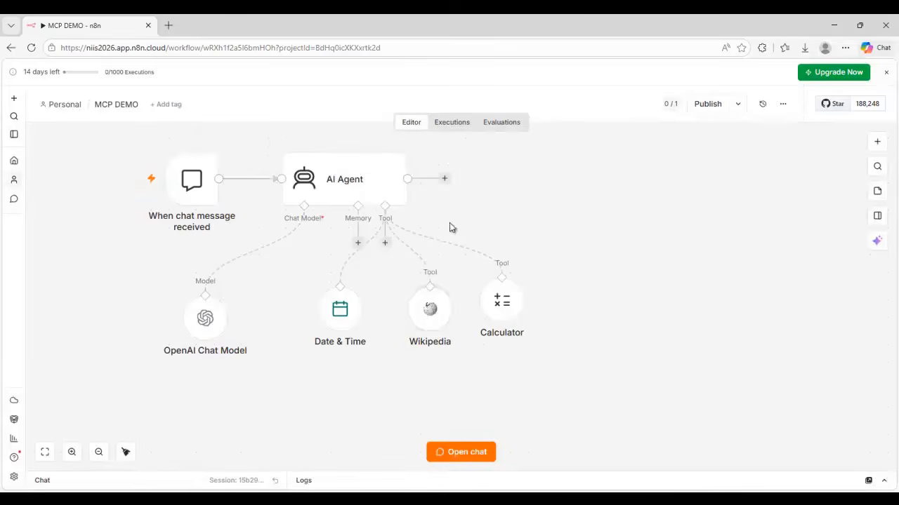
drag(271, 265, 597, 356)
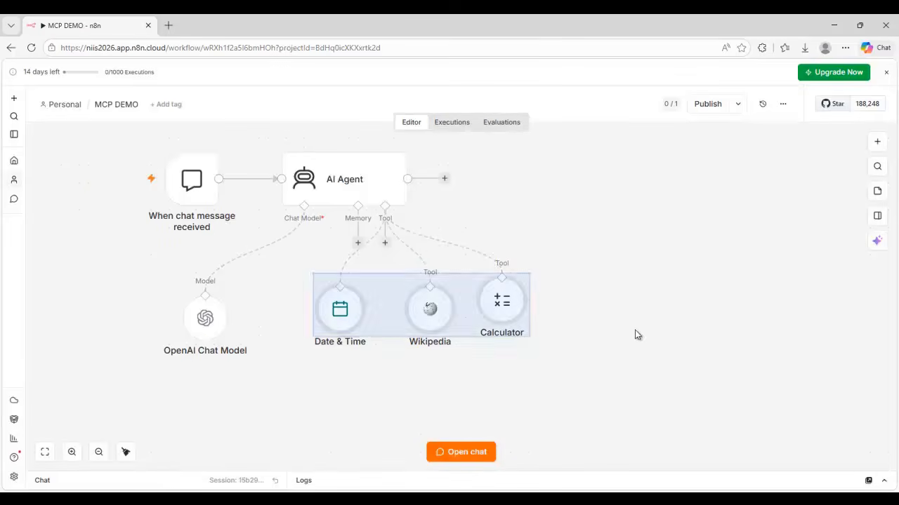
click(646, 317)
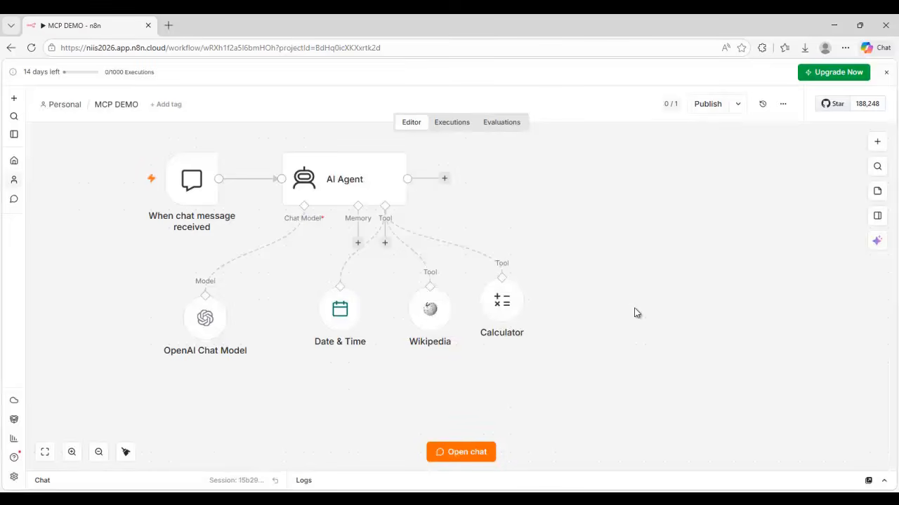
Send "multiply 12345 * 9876" in the workflow chat to test the AI Agent.
click(454, 454)
click(121, 462)
text(multiply 12345)
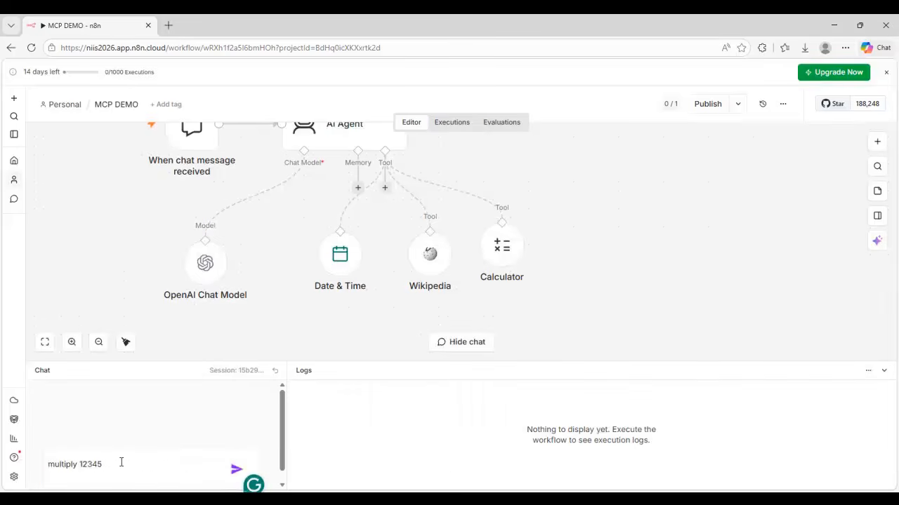
text( * 9876)
key(Return)
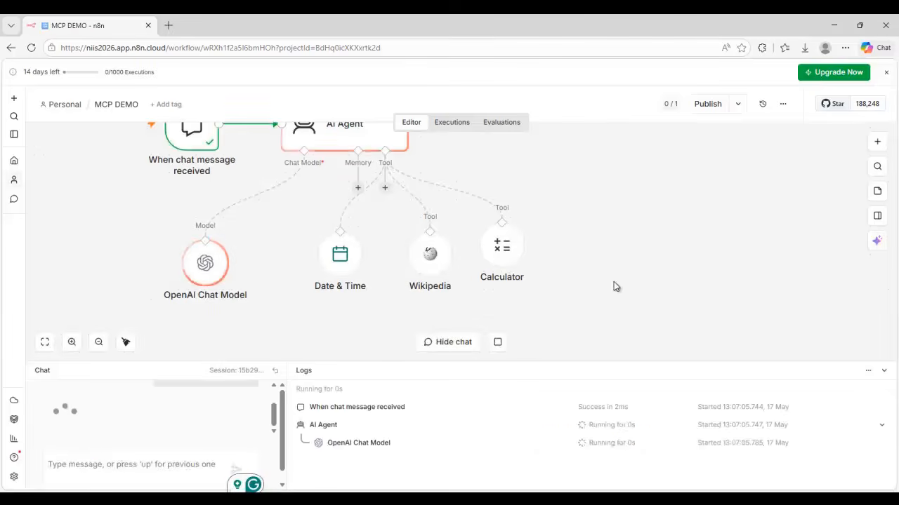
scroll(603, 300, up, 1)
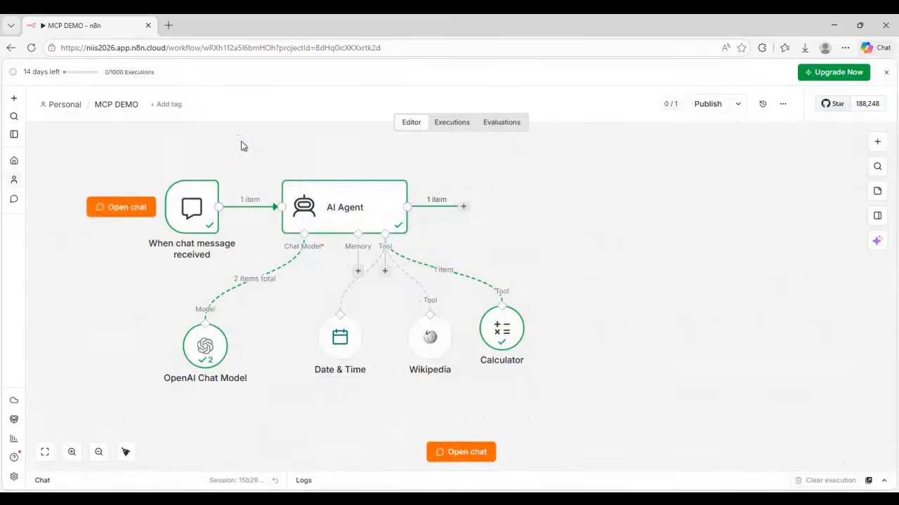
drag(241, 141, 582, 396)
click(657, 347)
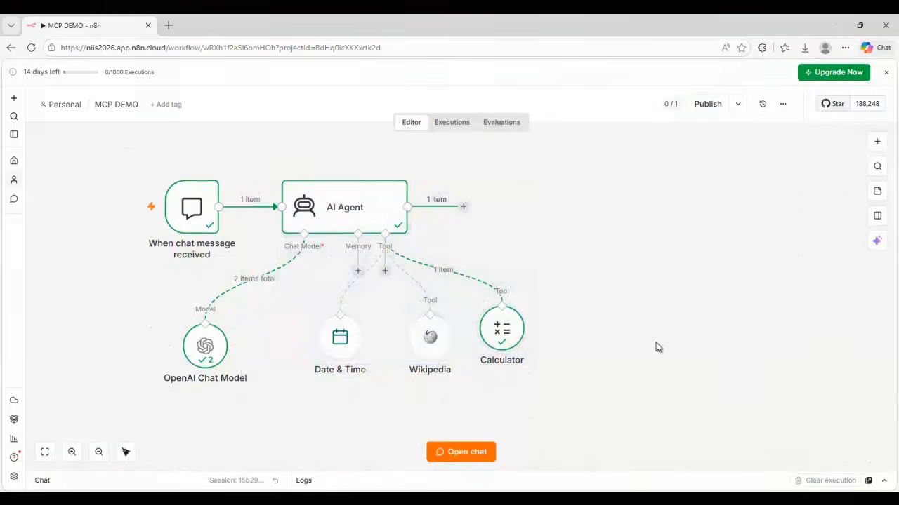
Add an MCP Server Trigger node and place it on the canvas to the right of the AI Agent.
click(465, 209)
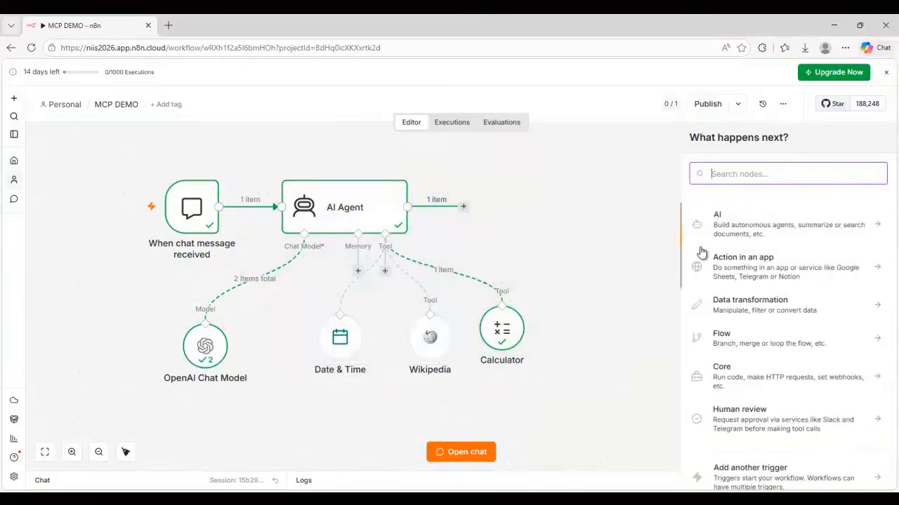
text(MCP SERVER)
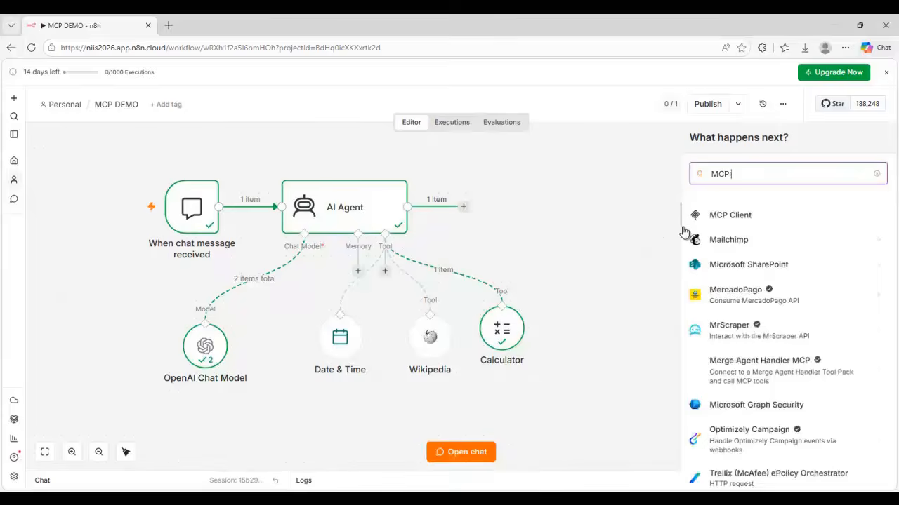
click(723, 226)
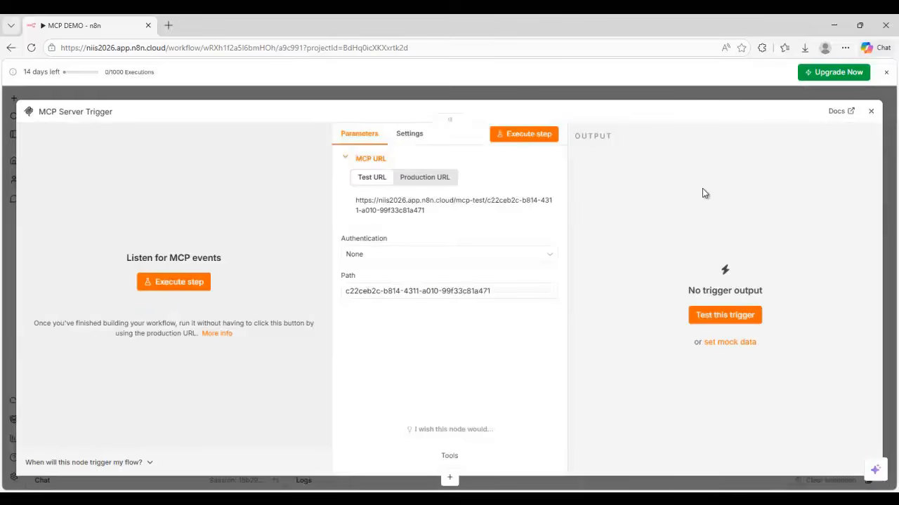
key(Escape)
drag(541, 221, 691, 205)
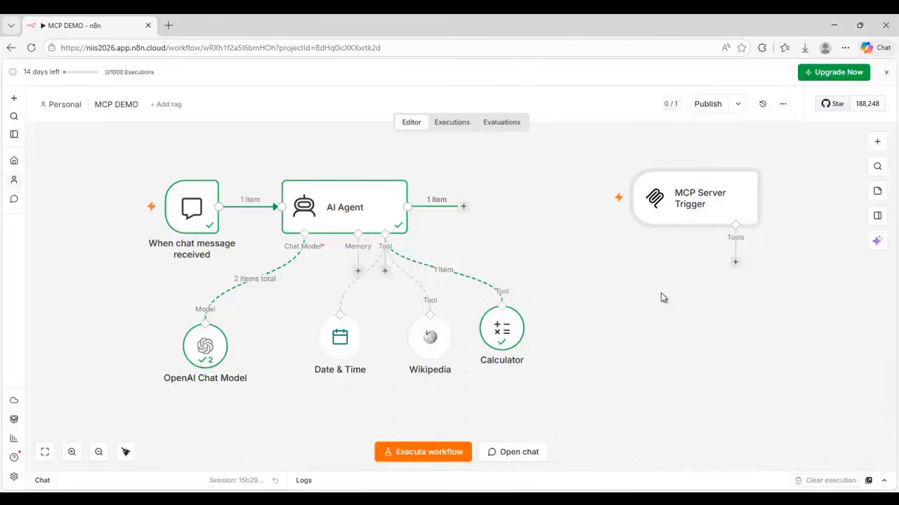
Detach the Date & Time, Wikipedia and Calculator tools from the AI Agent, move them below the MCP Server Trigger and connect them to it.
drag(293, 287, 672, 389)
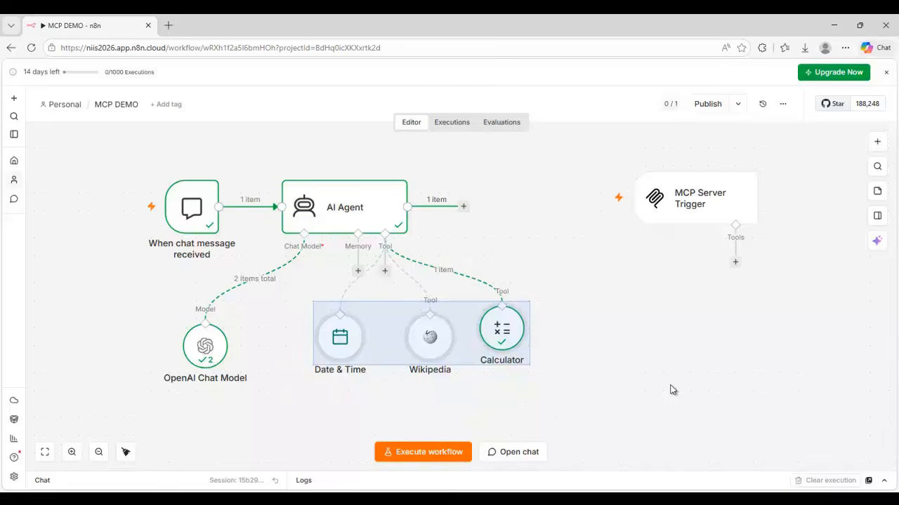
click(641, 361)
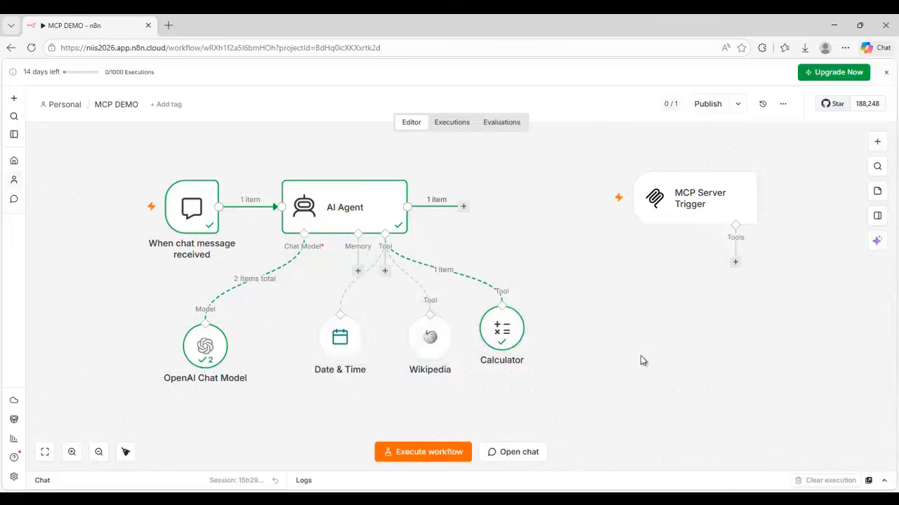
drag(355, 348, 678, 347)
drag(735, 262, 669, 314)
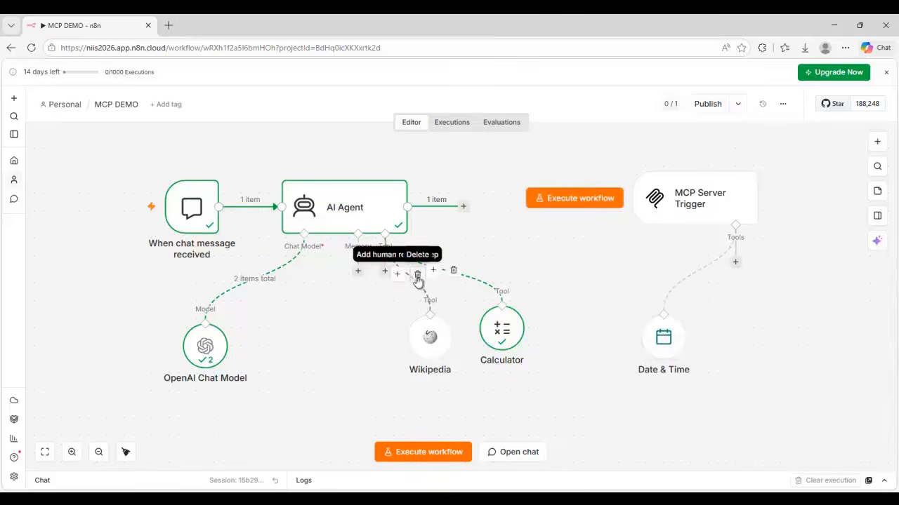
click(418, 276)
drag(430, 337, 744, 337)
drag(736, 229, 744, 313)
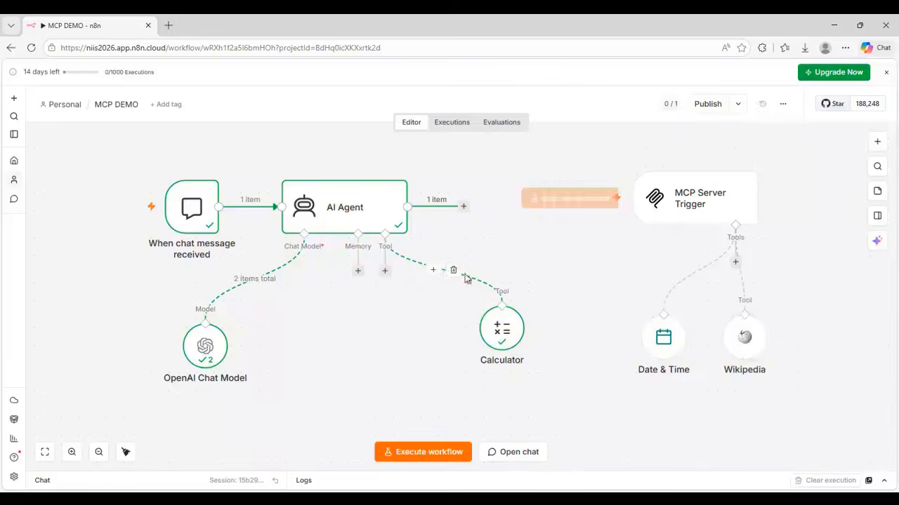
click(450, 270)
drag(496, 336, 820, 344)
drag(739, 229, 818, 301)
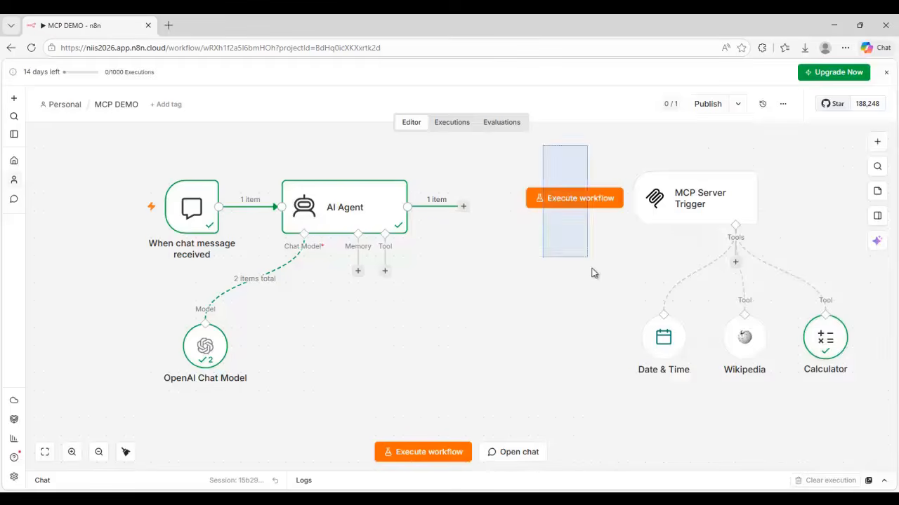
drag(527, 145, 885, 431)
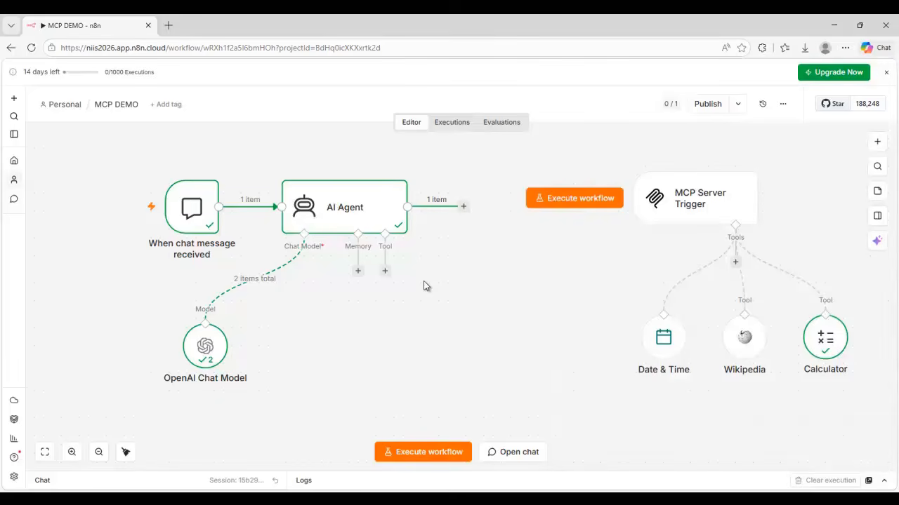
Copy the production URL of the MCP Server Trigger.
click(696, 209)
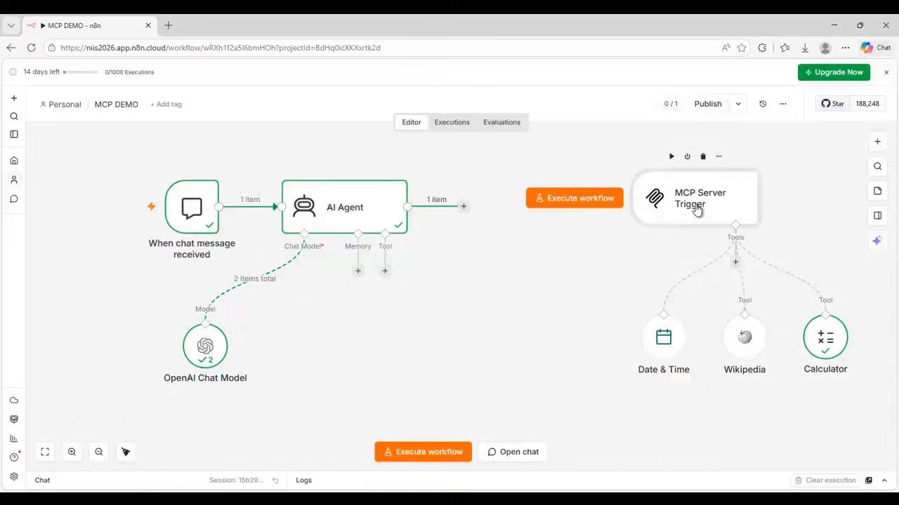
double_click(696, 210)
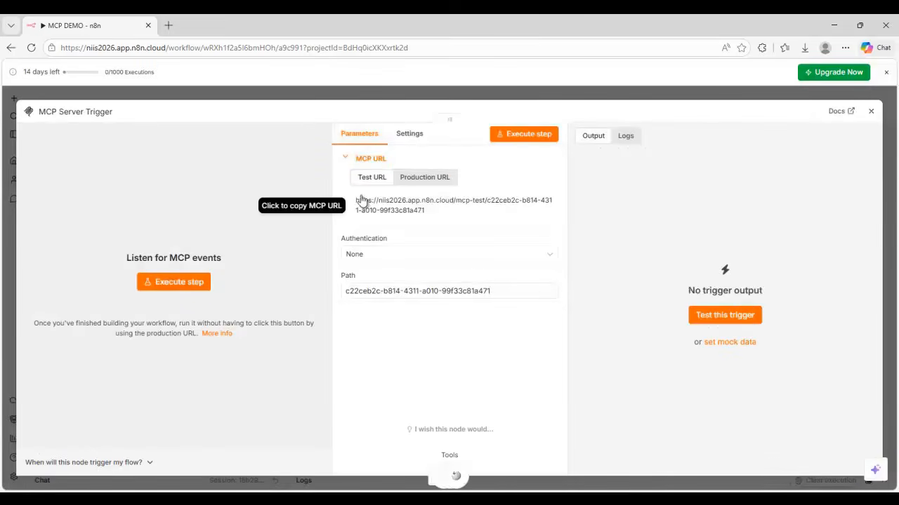
click(433, 181)
click(376, 182)
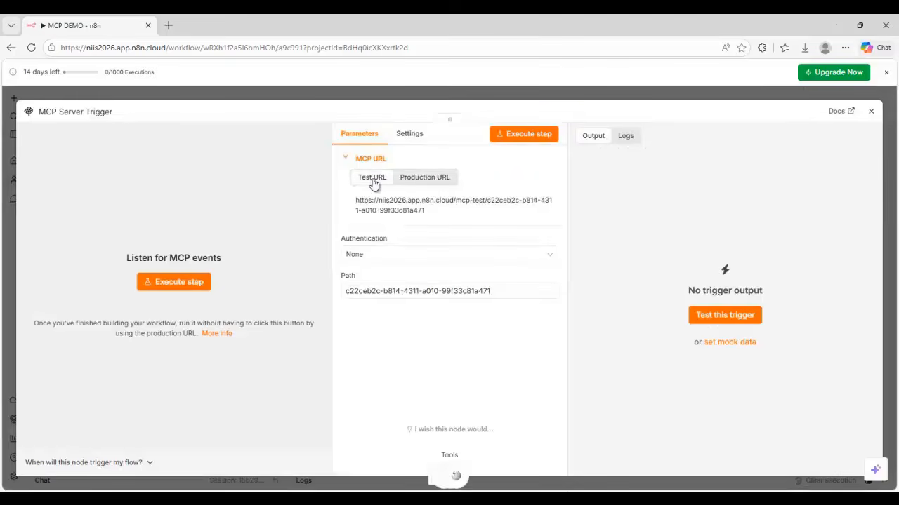
click(427, 181)
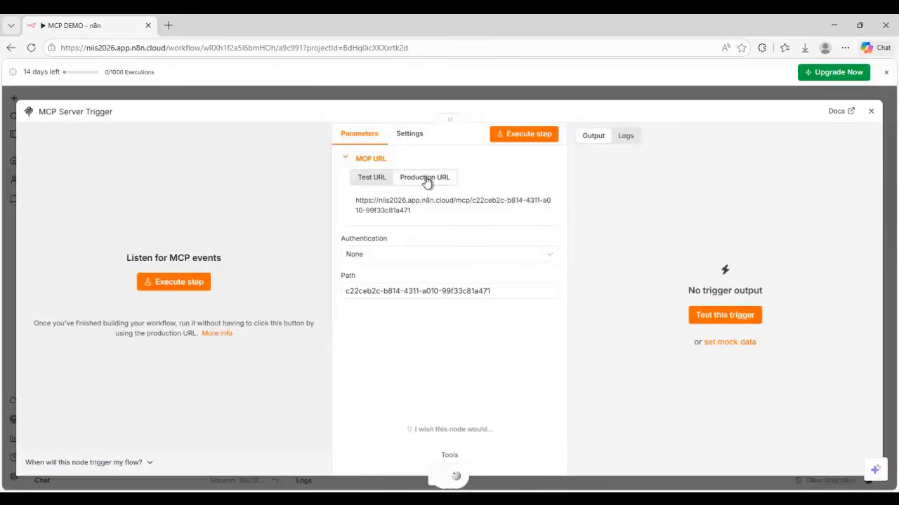
click(430, 204)
key(Escape)
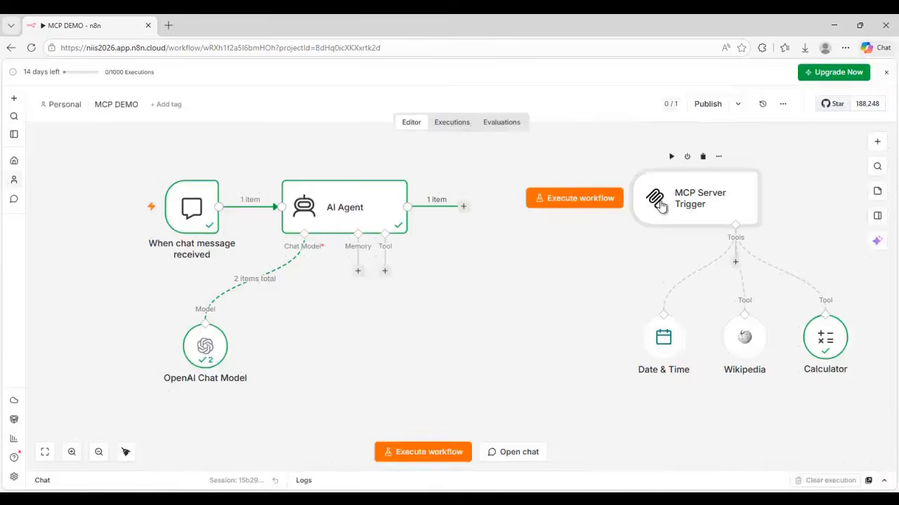
Attach an MCP Client Tool to the AI Agent and paste the copied production URL as its endpoint.
click(385, 272)
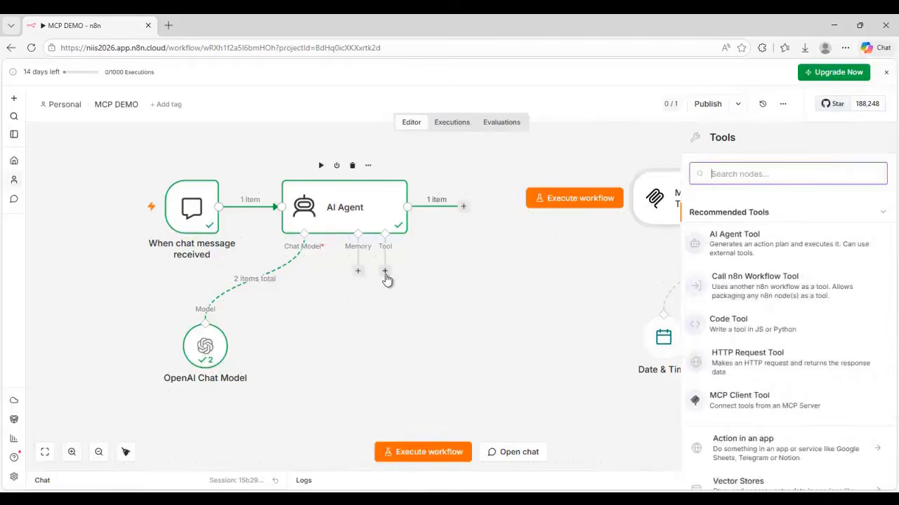
text(MCP)
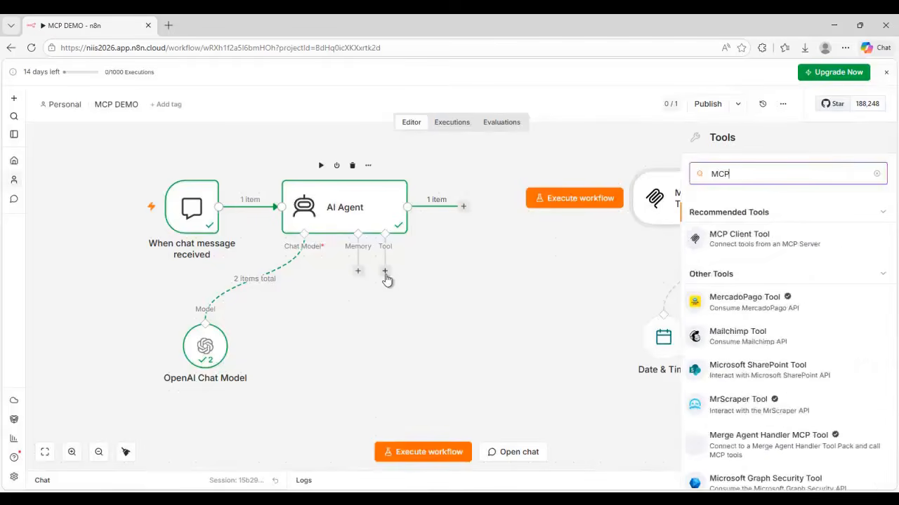
click(726, 249)
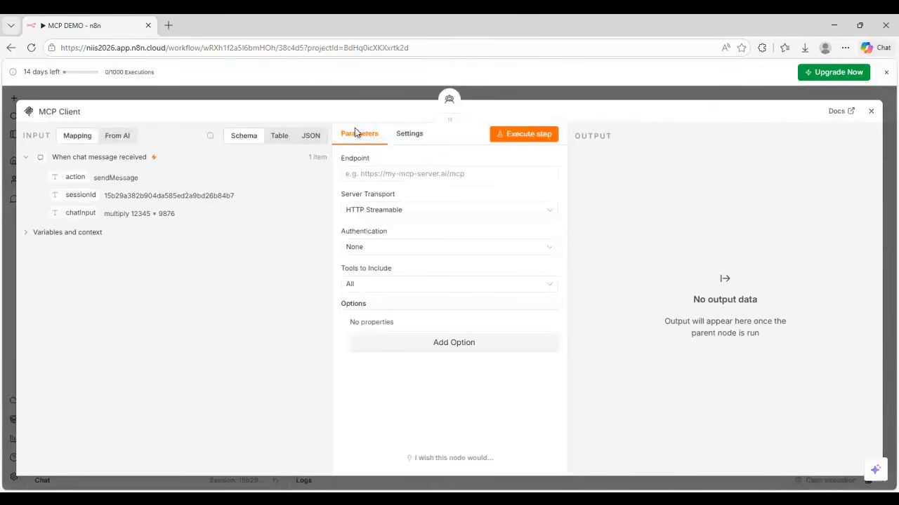
click(374, 172)
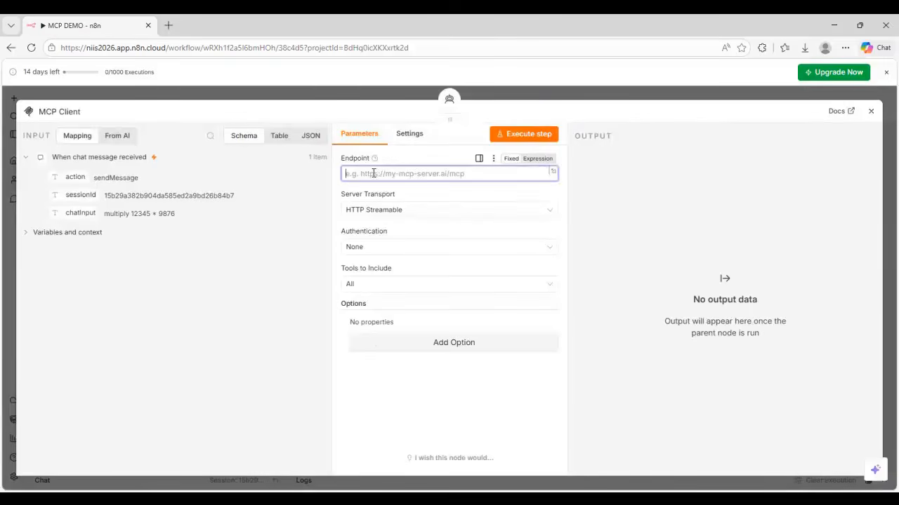
key(ctrl+v)
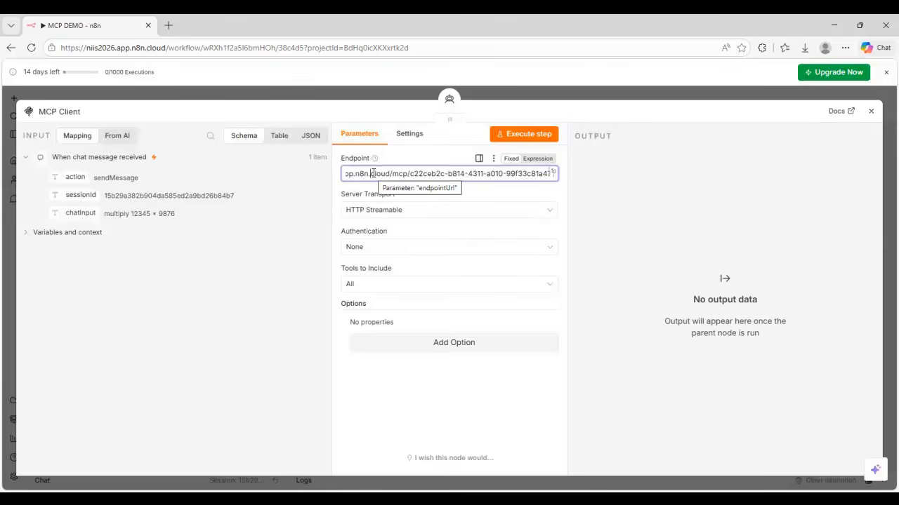
Configure the MCP Client with HTTP Streamable server transport, no authentication and all tools included.
click(368, 210)
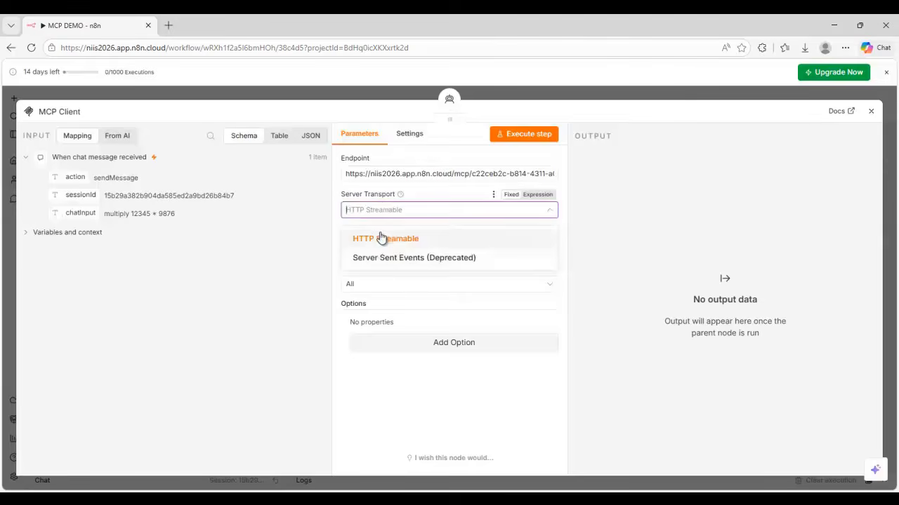
click(381, 241)
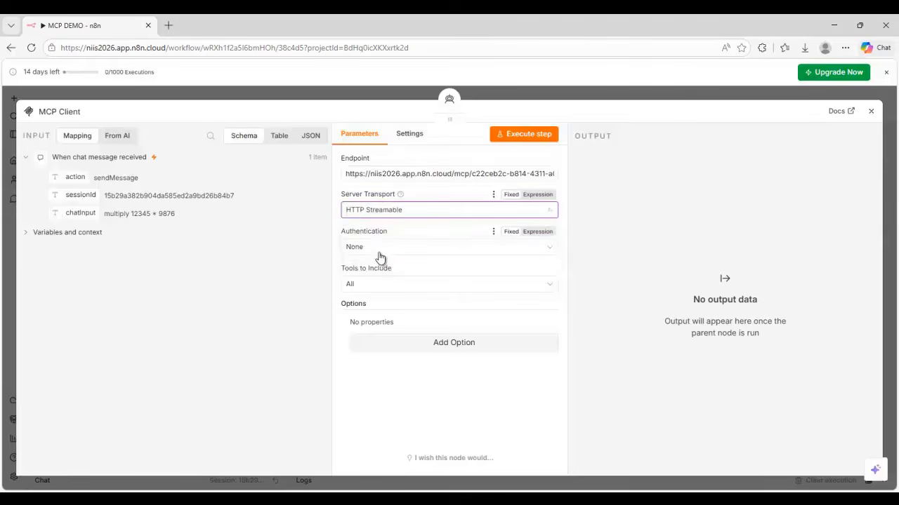
click(374, 251)
click(373, 251)
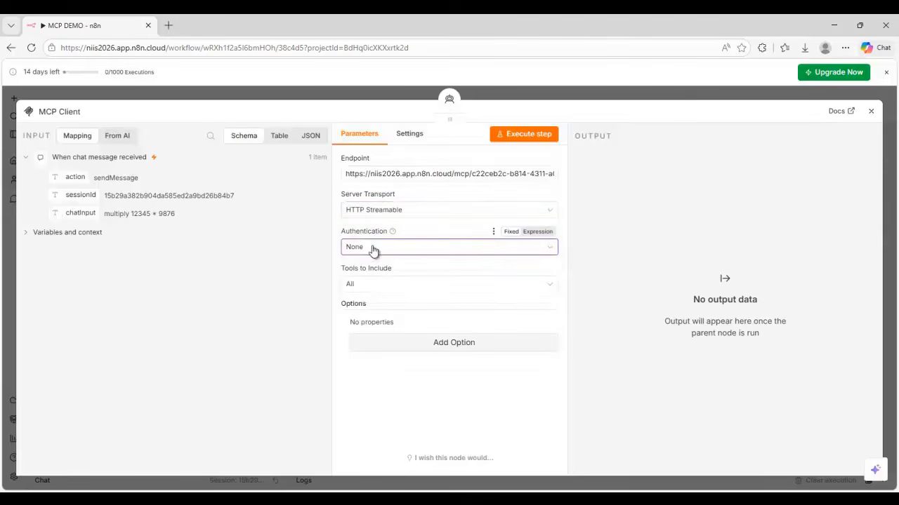
click(375, 287)
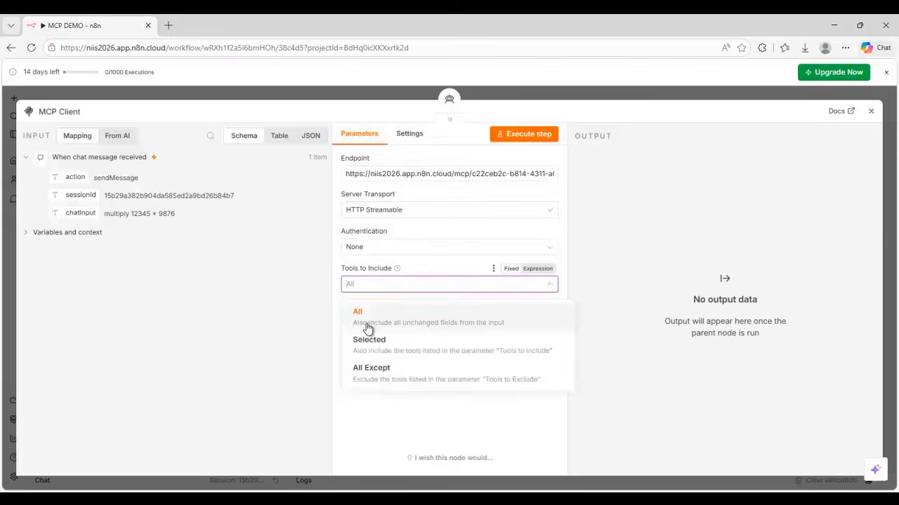
click(367, 328)
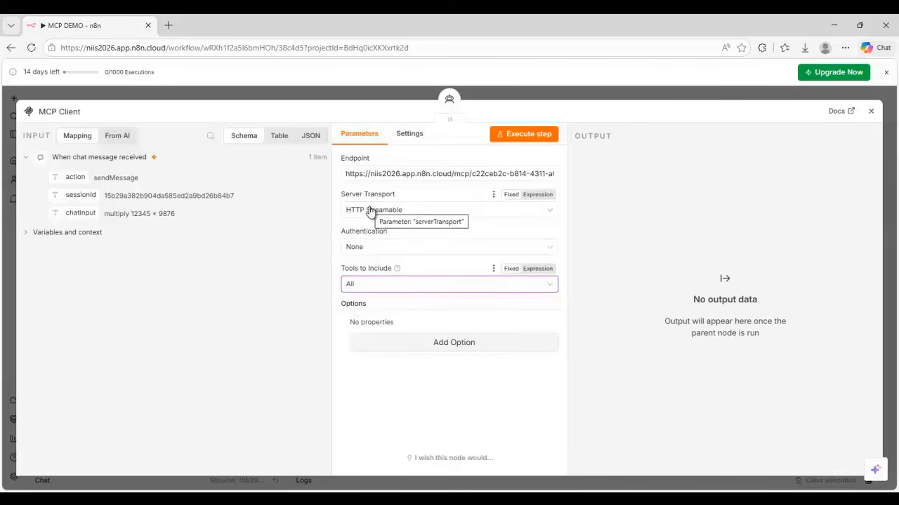
click(357, 252)
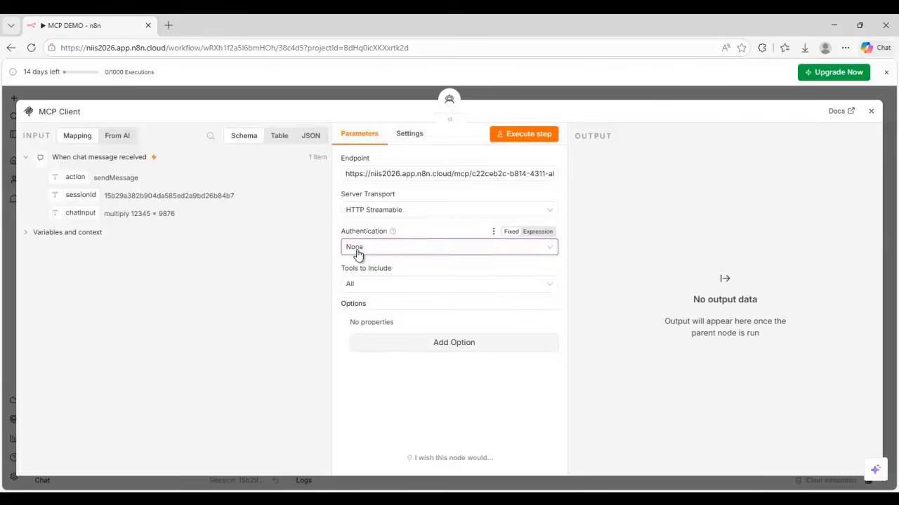
key(Escape)
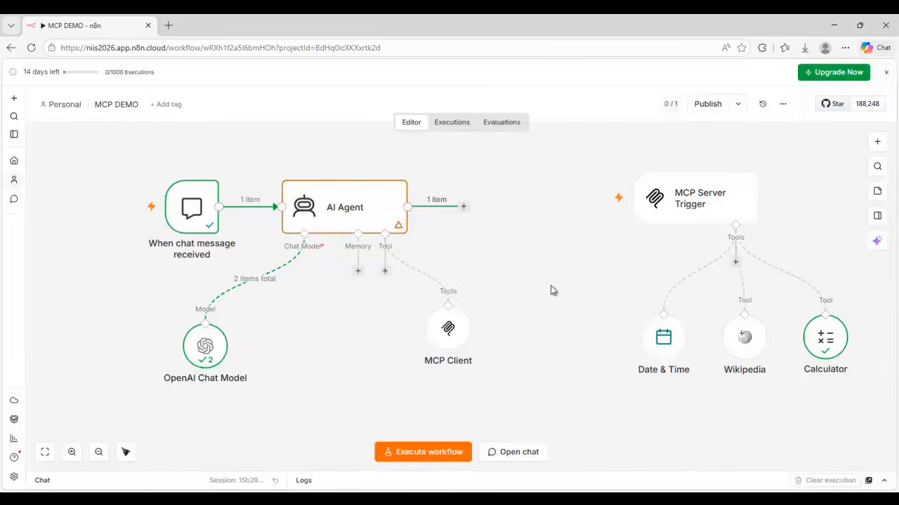
drag(592, 237, 854, 405)
click(561, 309)
drag(548, 147, 867, 441)
click(565, 274)
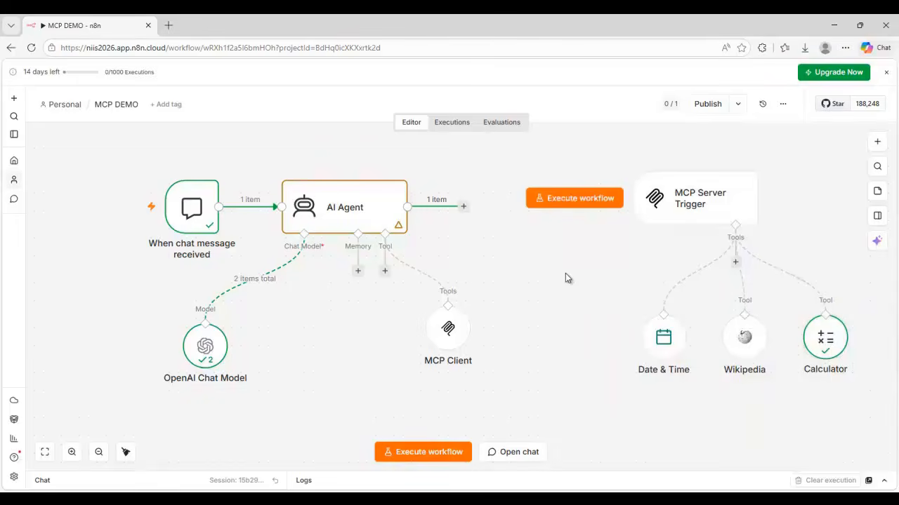
Send "multiply 12345 * 9876" in the workflow chat to test the AI Agent through the MCP Client, and dismiss the resulting notification.
click(508, 458)
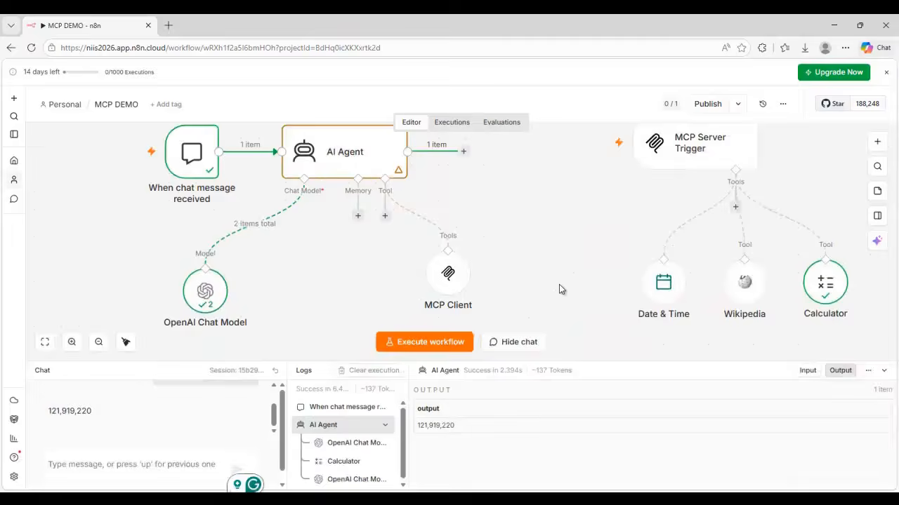
text(multiply )
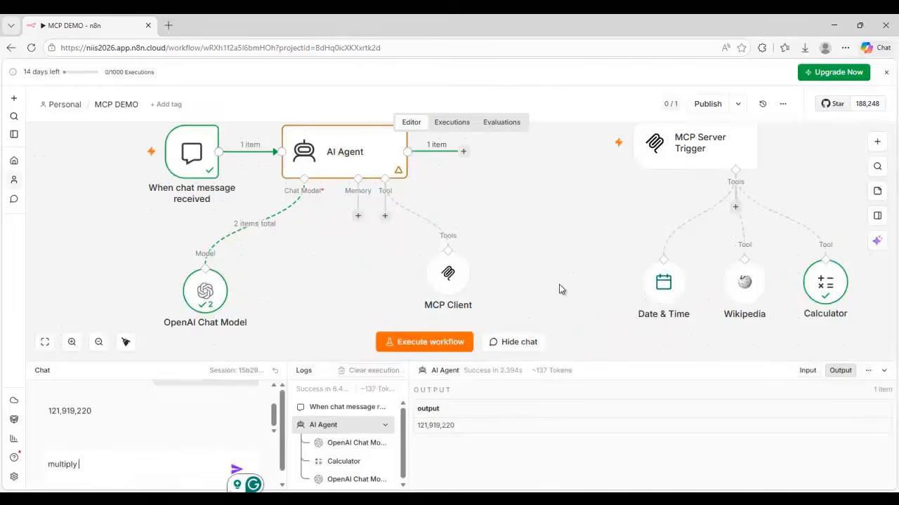
text(12345 )
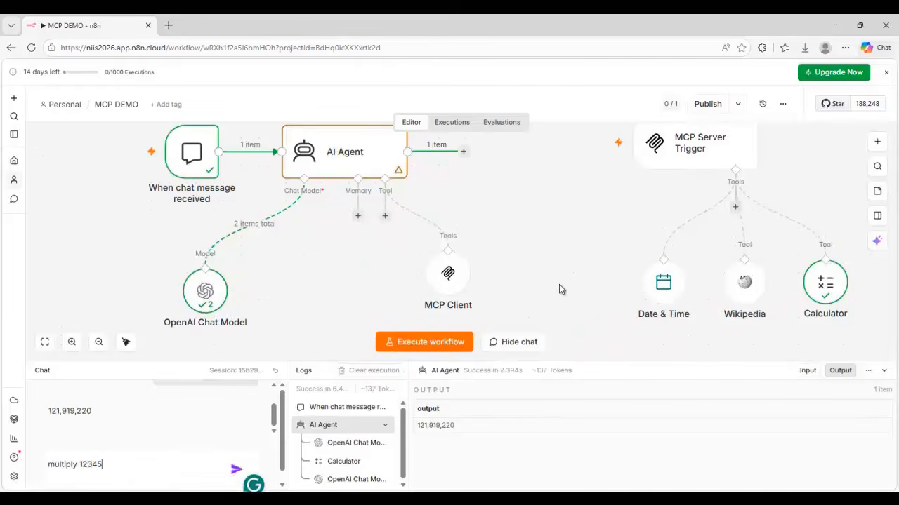
text(* 9876)
key(Return)
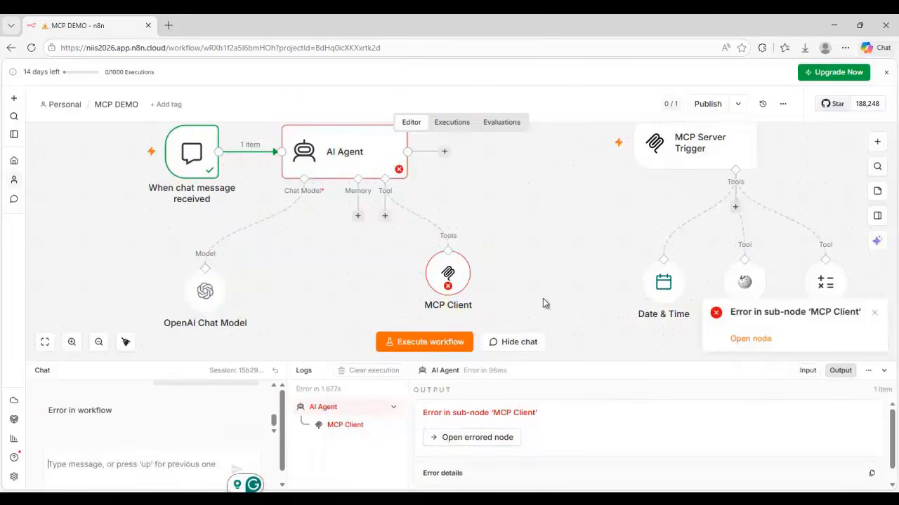
click(875, 314)
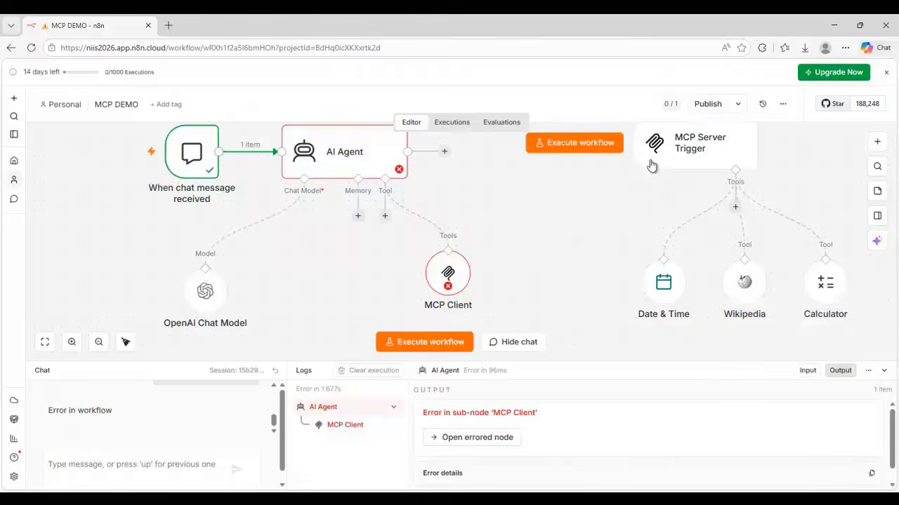
Check the production and test URLs of the MCP Server Trigger.
double_click(688, 151)
click(425, 179)
click(370, 181)
key(Escape)
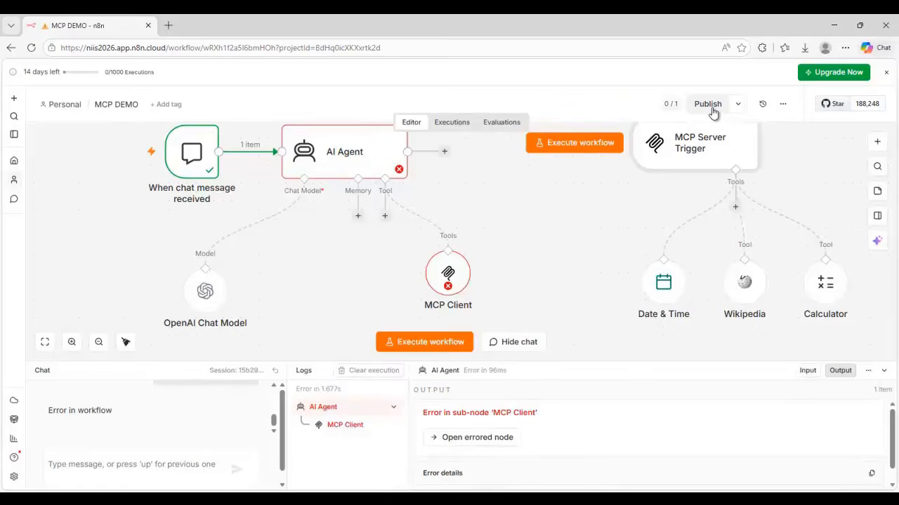
Publish the MCP DEMO workflow, send "multiply 12345 * 9876" in its chat to retest the AI Agent, and dismiss the notification.
click(709, 105)
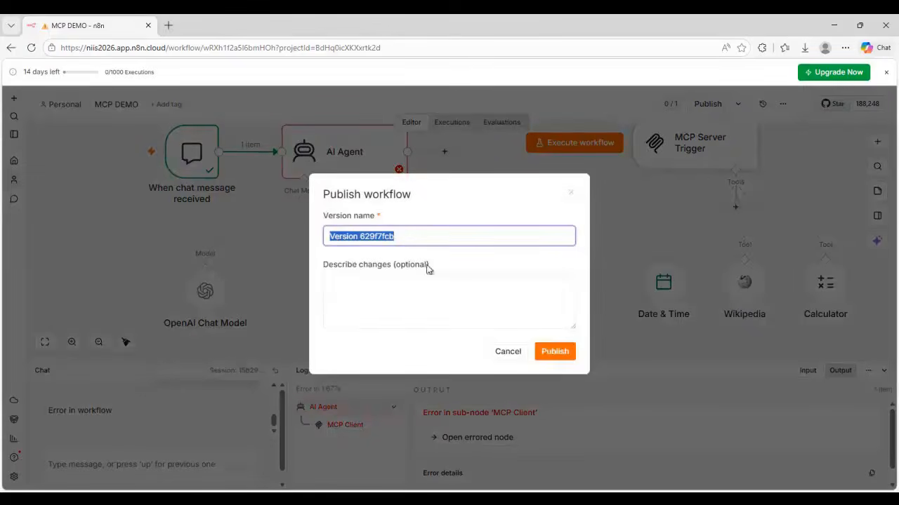
click(555, 353)
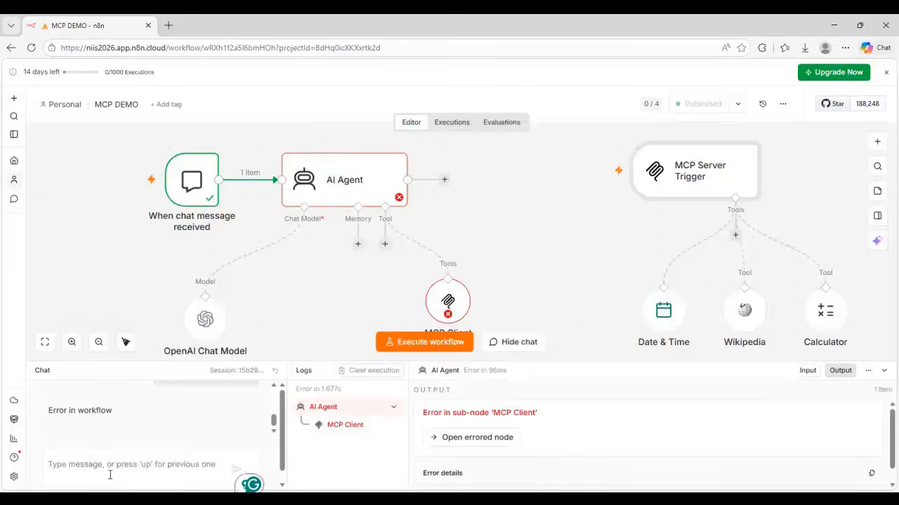
click(111, 474)
text(multipl)
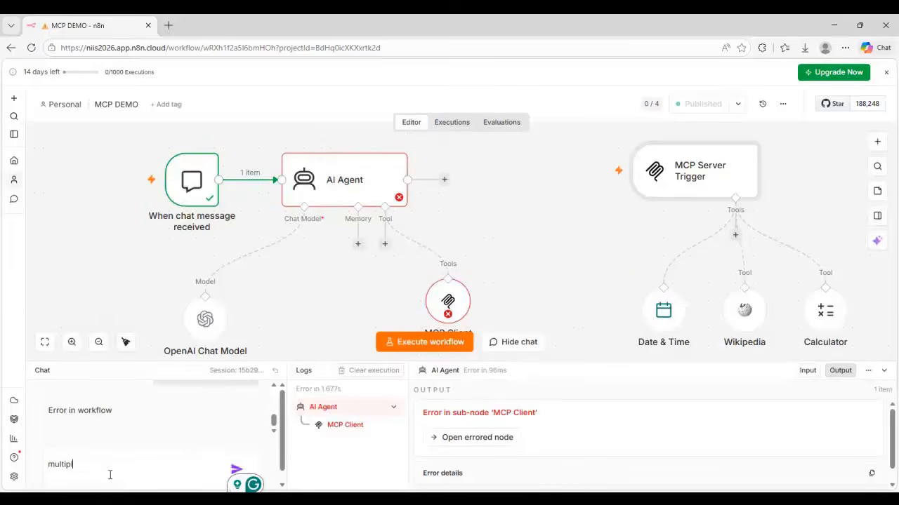
text(y 12345 )
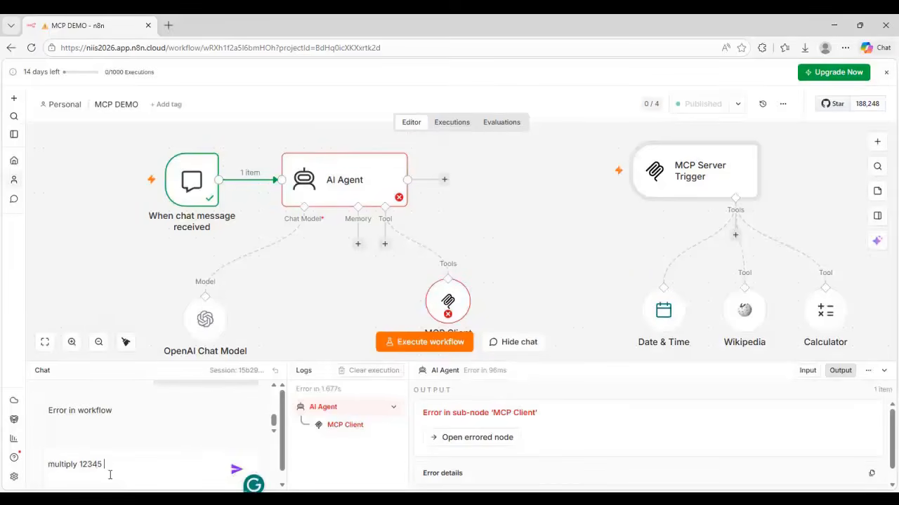
text(* 9876)
key(Return)
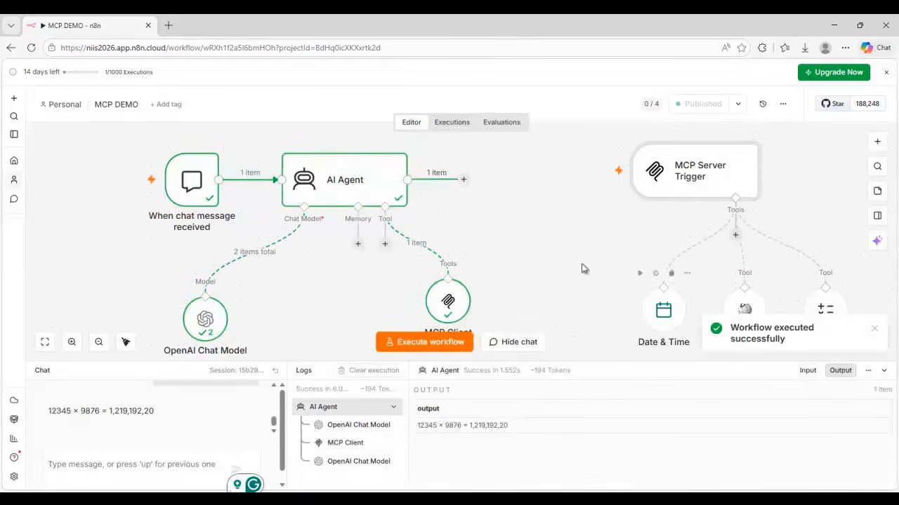
click(875, 331)
Send "what is the current date and time" in the workflow chat to test the date and time tool through the MCP Client.
click(136, 469)
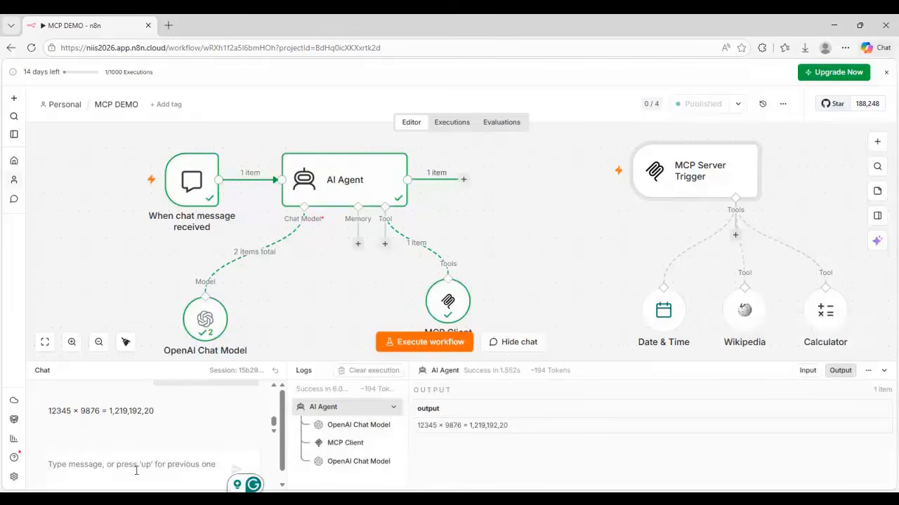
text(what is th)
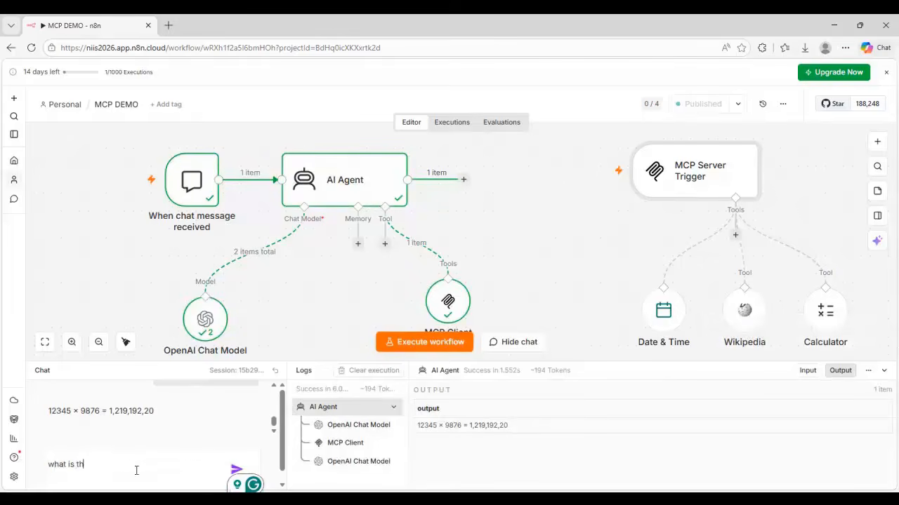
text(e current date and )
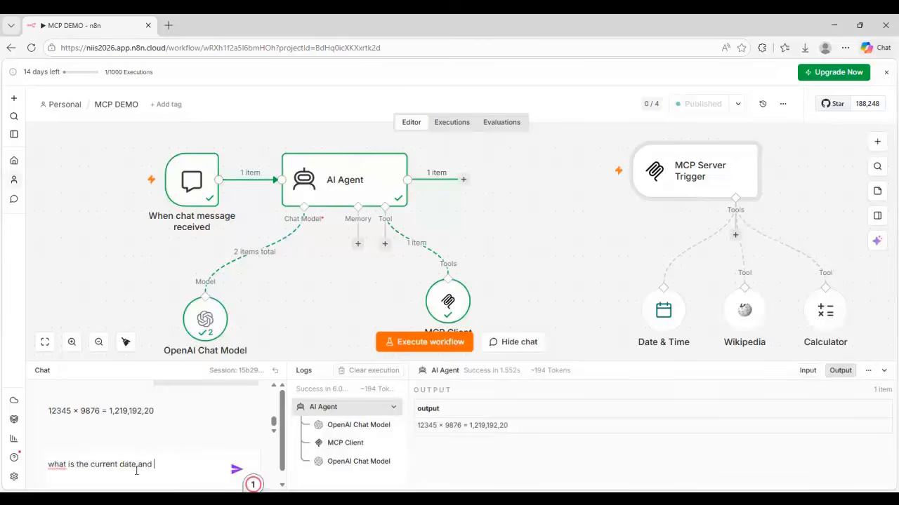
text(time?)
key(Return)
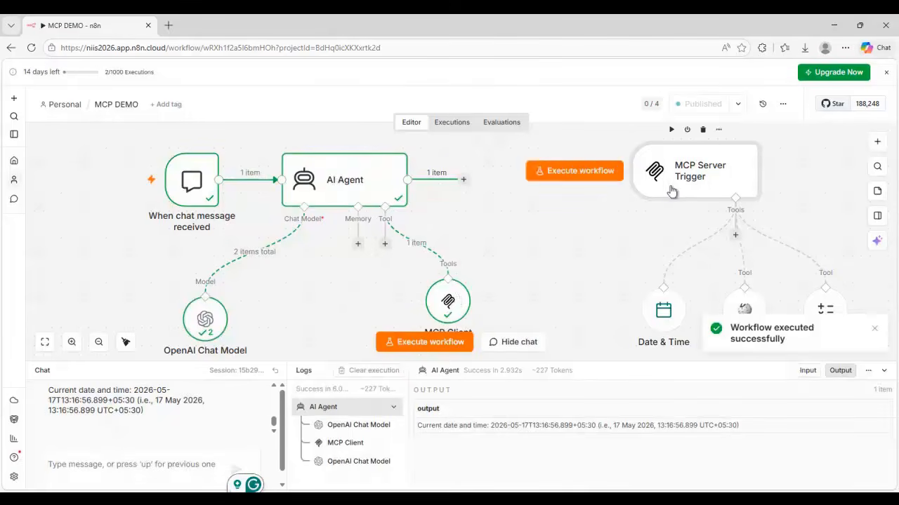
drag(605, 271, 705, 357)
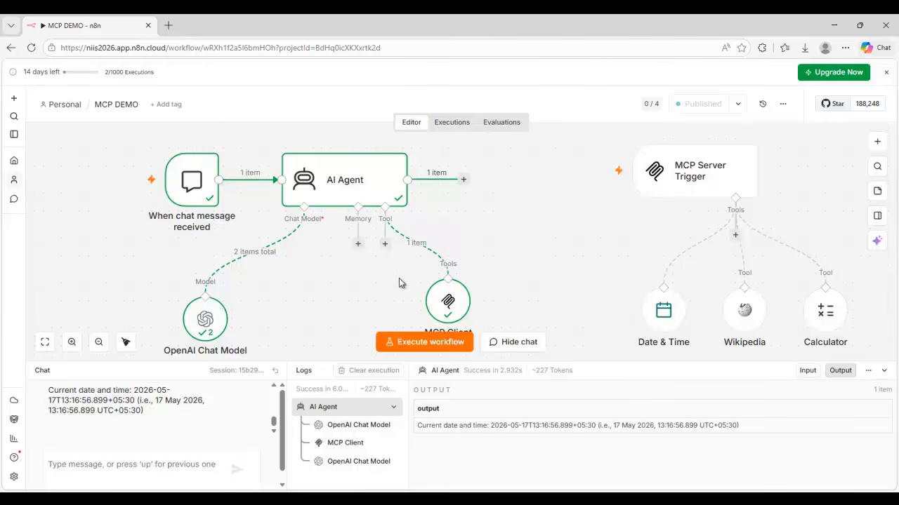
drag(568, 133, 797, 217)
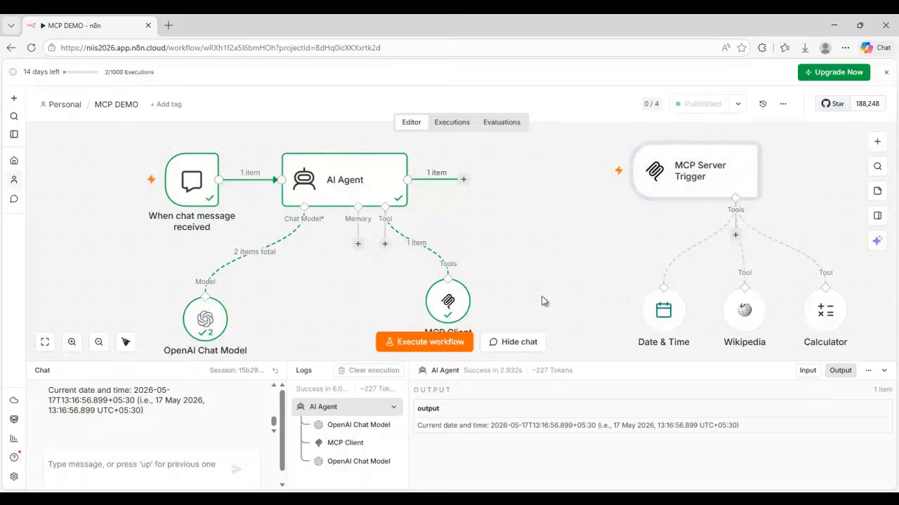
drag(584, 250, 880, 353)
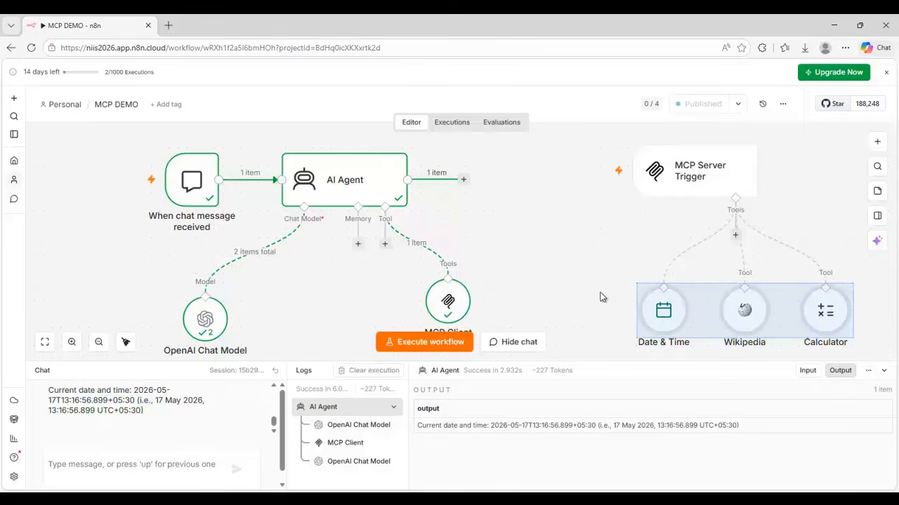
drag(370, 276, 517, 343)
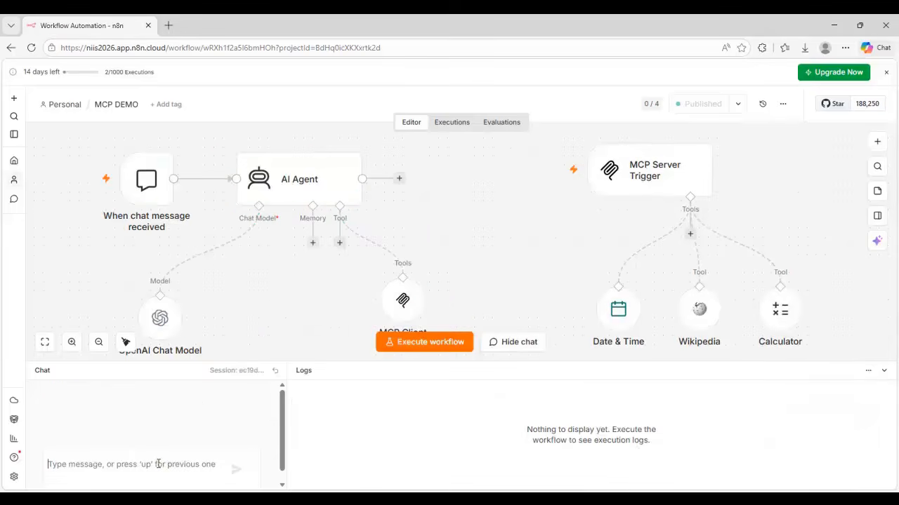
Send "What is 123456 * 9876" in the workflow chat to test the calculator tool through the MCP Client.
click(158, 464)
text(What is 123)
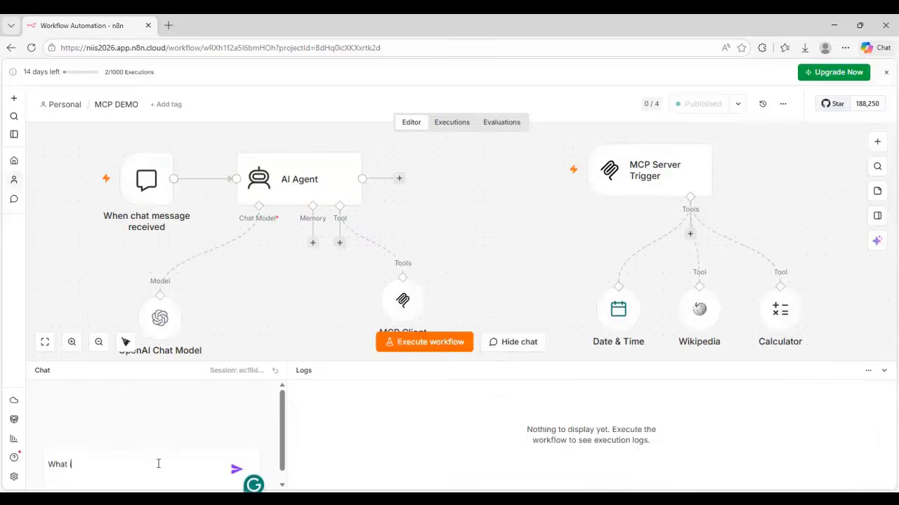
text(456 * 9876)
key(Return)
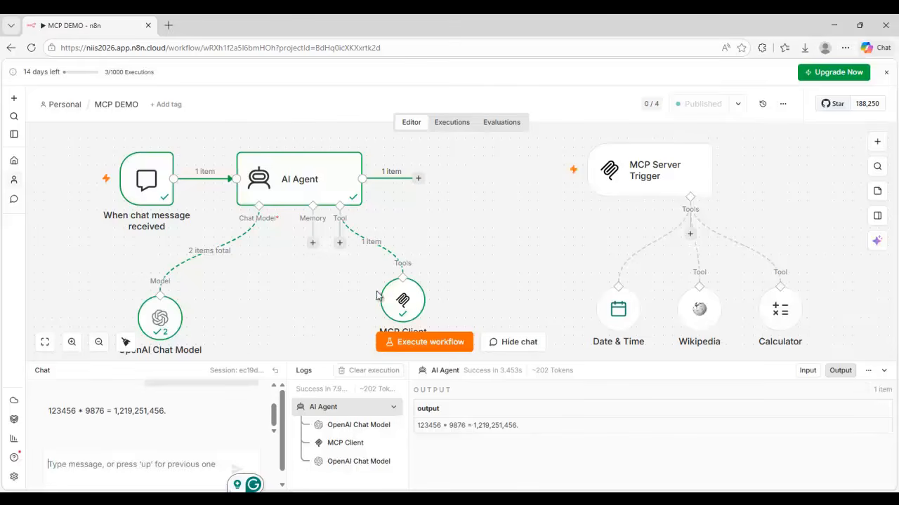
Hide the chat, set the MCP Client's Tools to Include to Selected, and view the tools available for selection without choosing any.
click(519, 342)
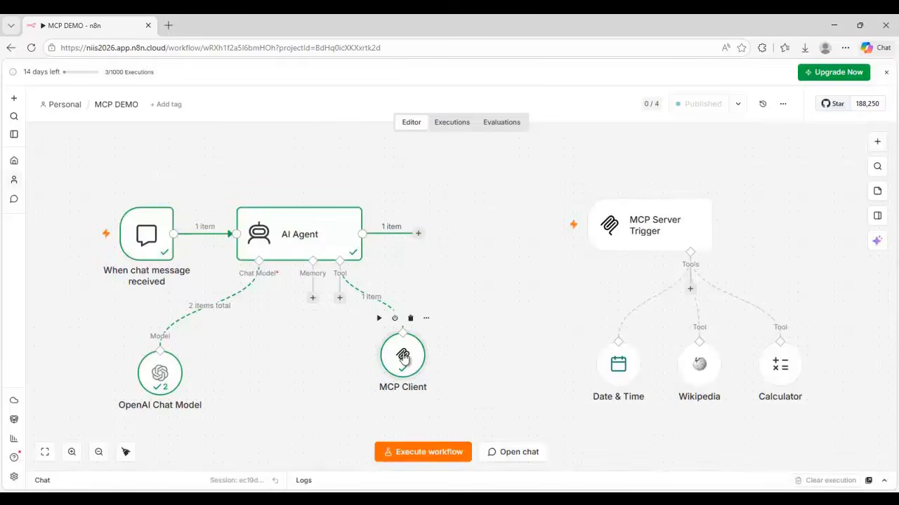
double_click(403, 357)
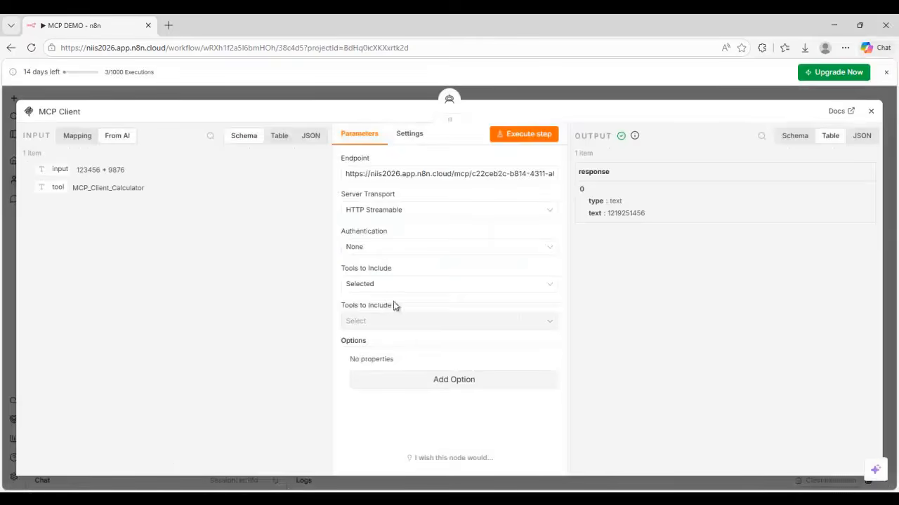
click(415, 286)
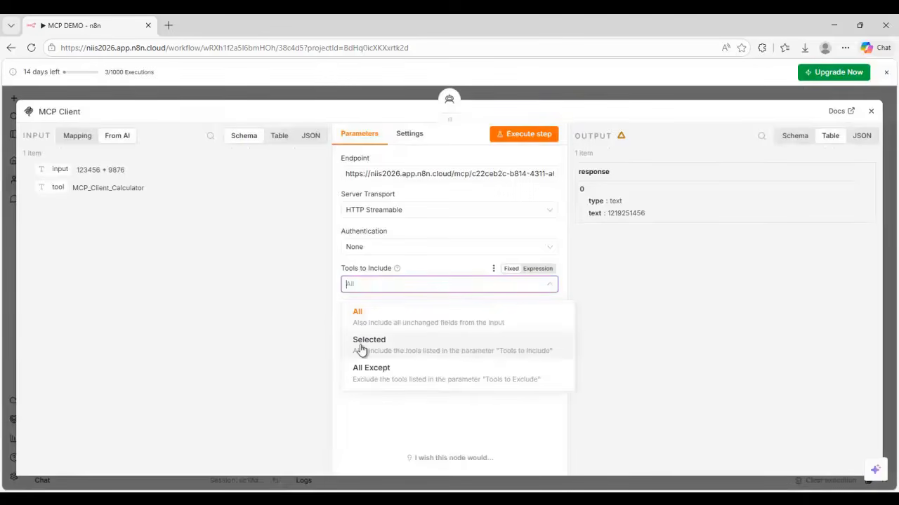
click(361, 344)
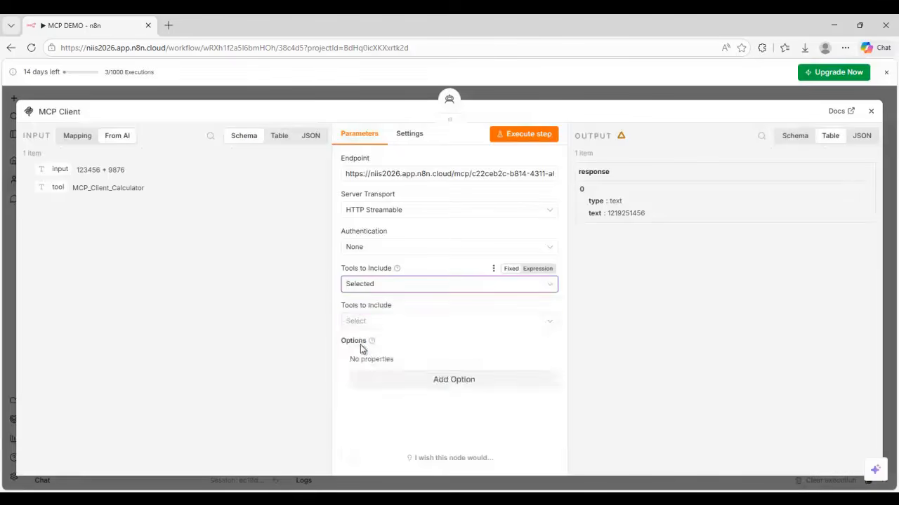
click(365, 321)
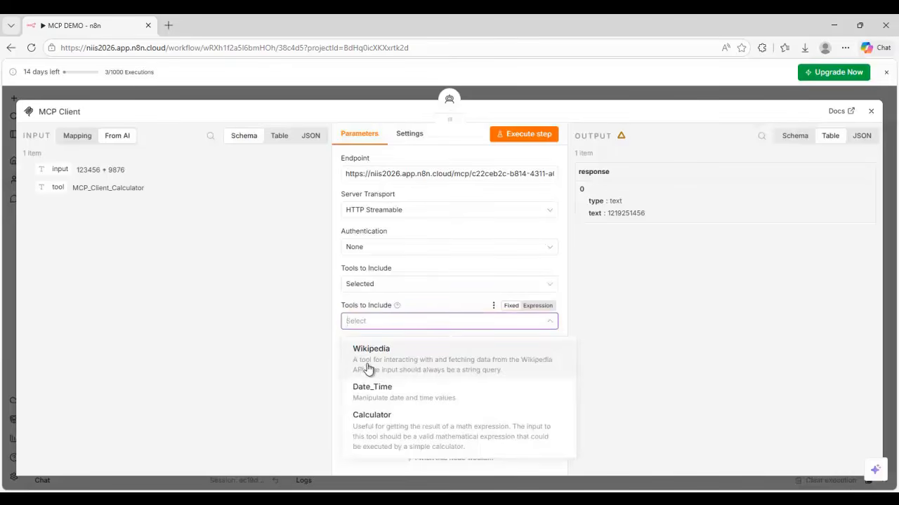
click(667, 306)
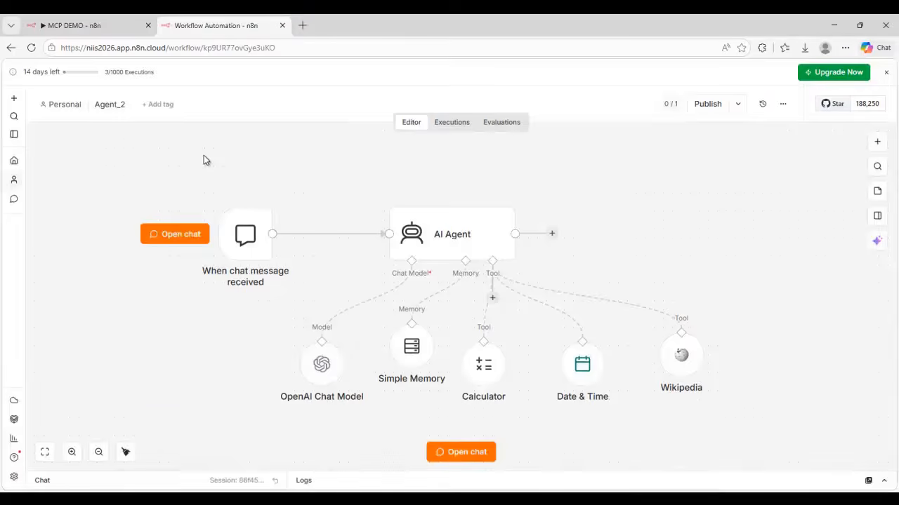
drag(143, 155, 752, 415)
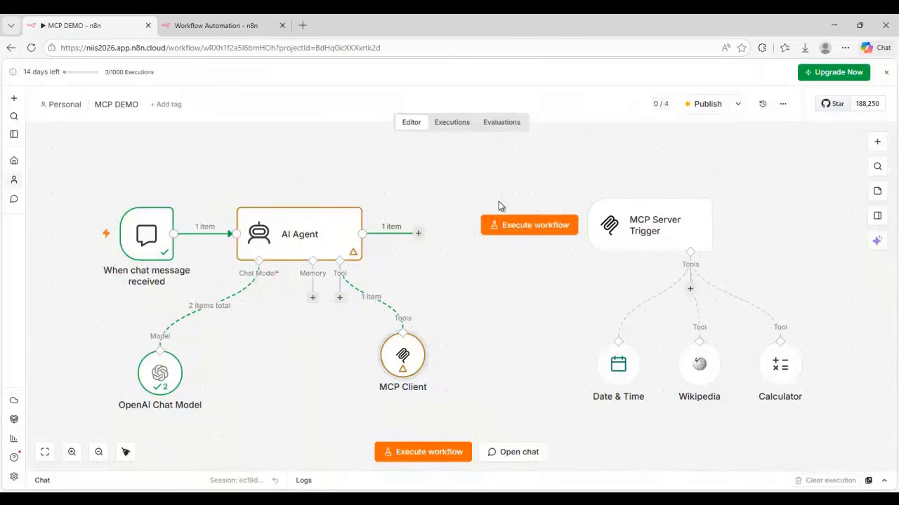
drag(499, 203, 728, 379)
drag(314, 325, 514, 423)
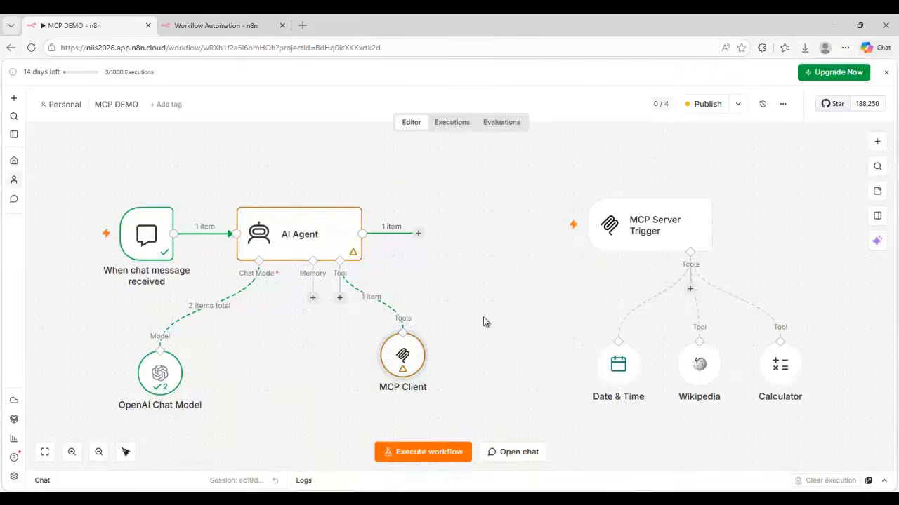
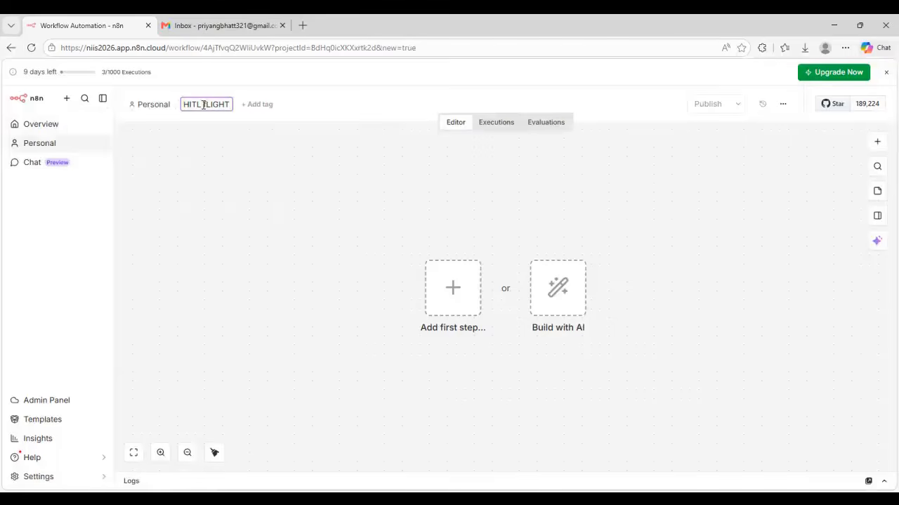
Name the workflow HITL FLIGHT BOOKING ASSISTANT and add an AI Agent node with its chat trigger as the first step.
key(Return)
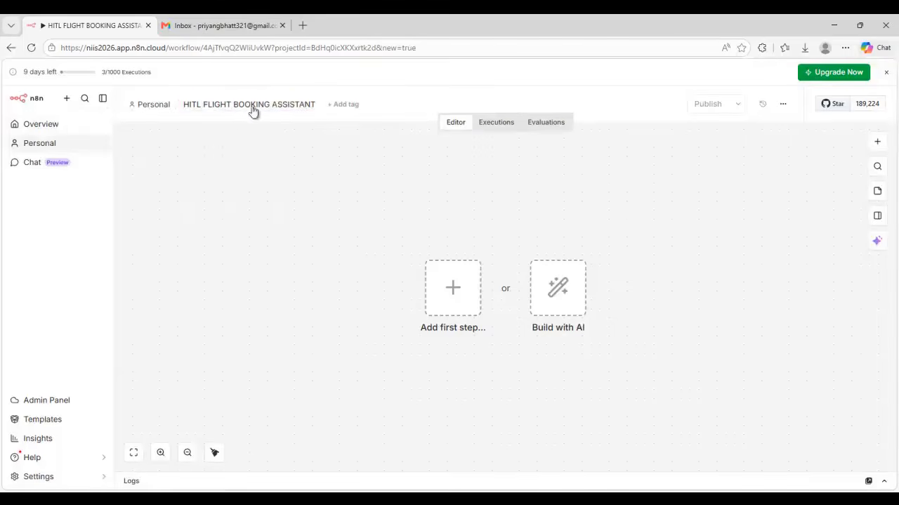
click(452, 300)
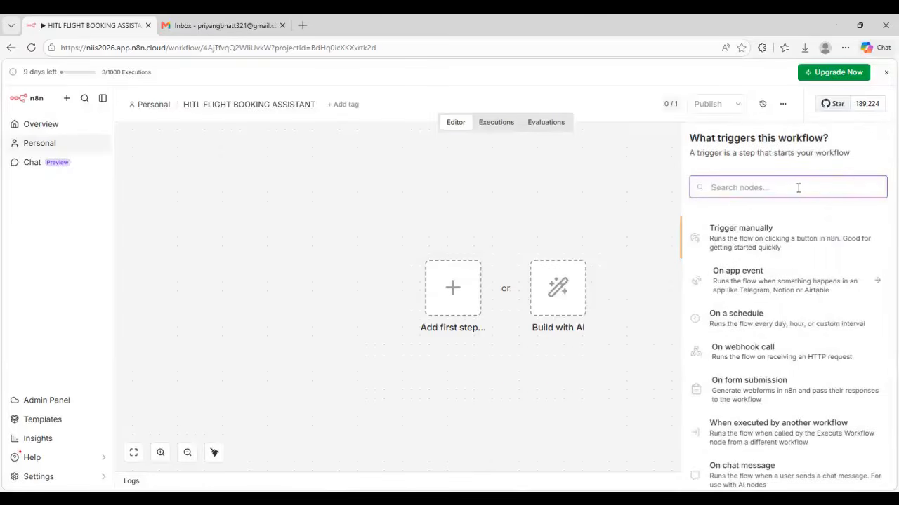
text(ai A)
click(732, 229)
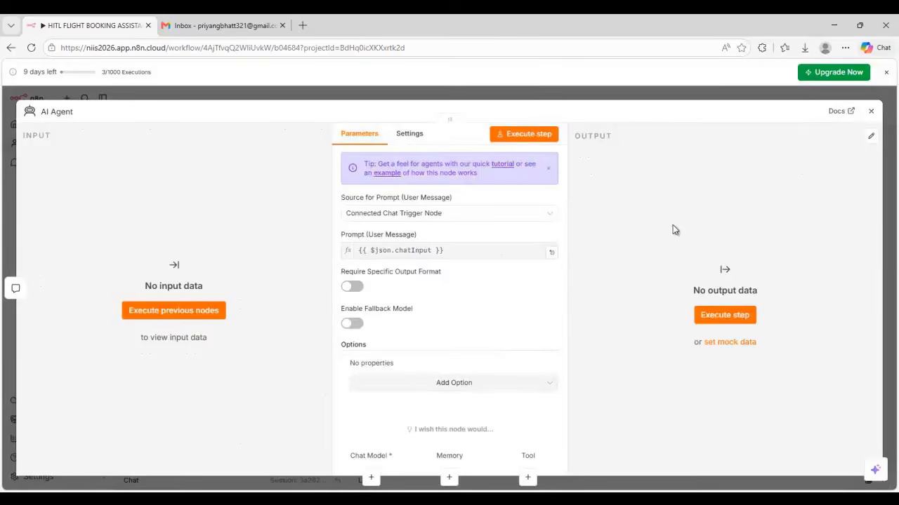
click(871, 113)
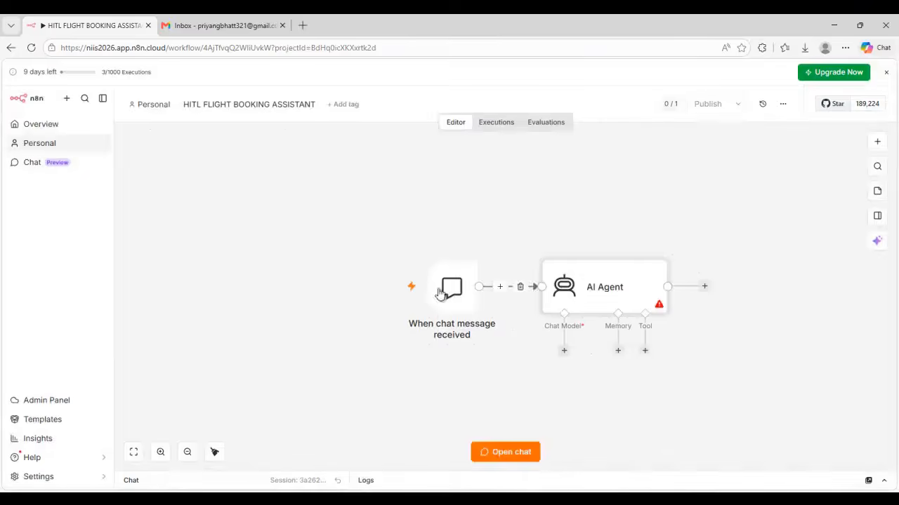
drag(612, 306, 375, 197)
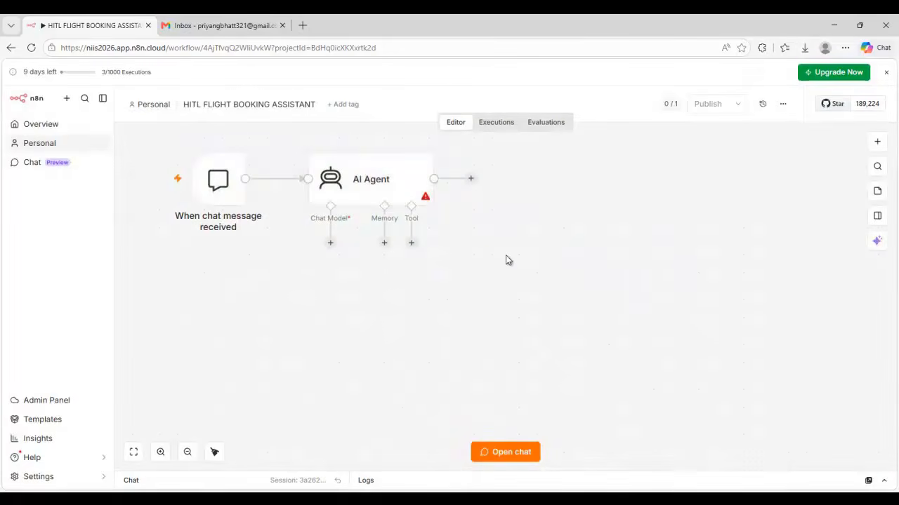
Add the System Message option to the AI Agent node and select its default text for replacement.
click(356, 184)
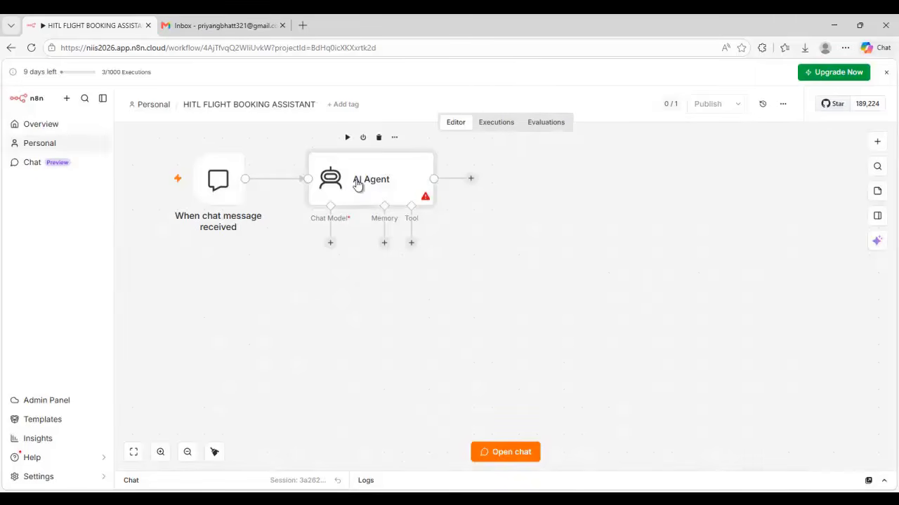
double_click(357, 184)
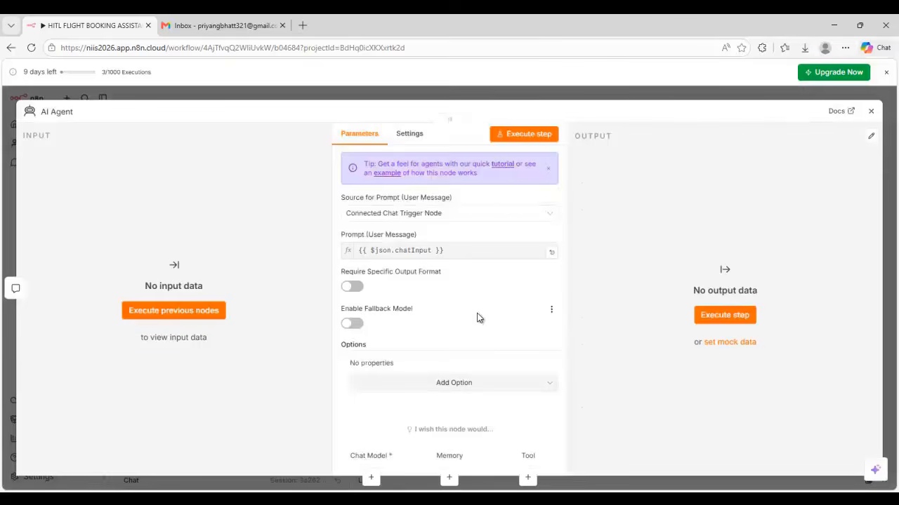
click(455, 390)
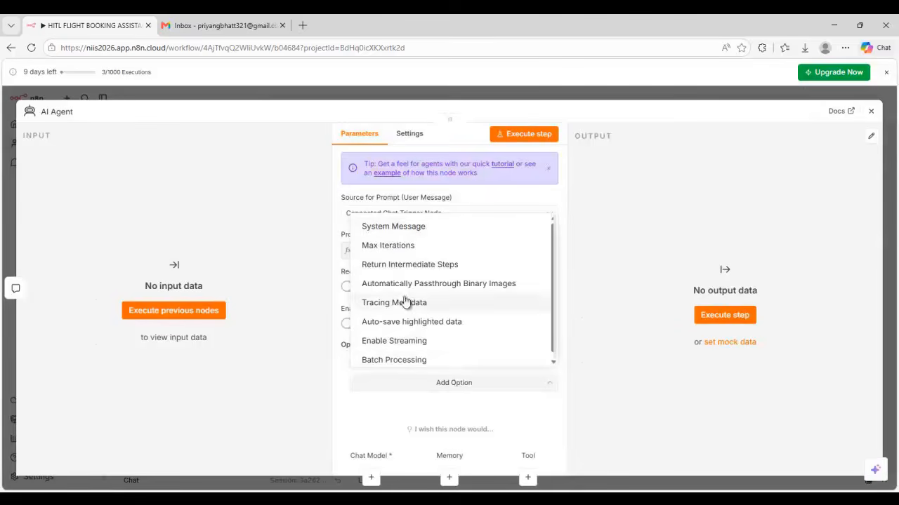
click(380, 231)
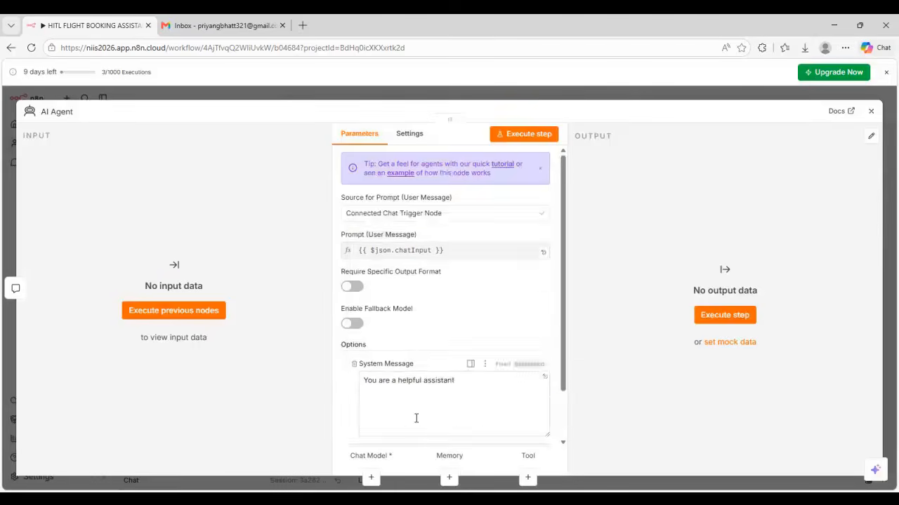
scroll(411, 407, down, 1)
click(471, 325)
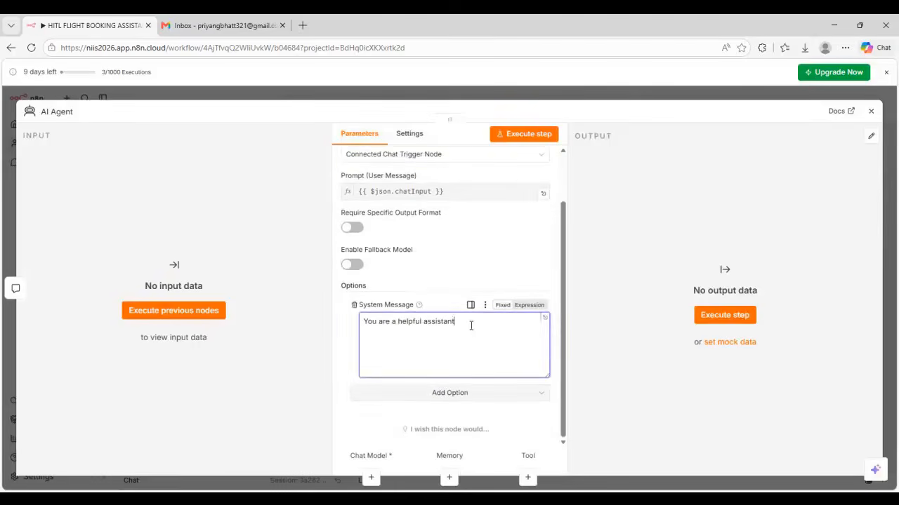
drag(471, 325, 353, 325)
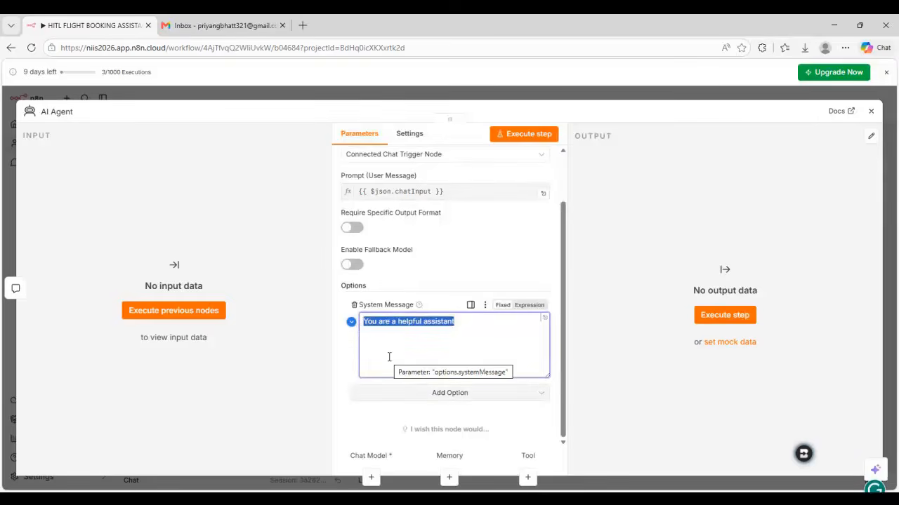
Switch to File Explorer and open the prompt text document in the HITL folder on drive E.
key(alt+Tab)
key(alt+Left)
click(122, 181)
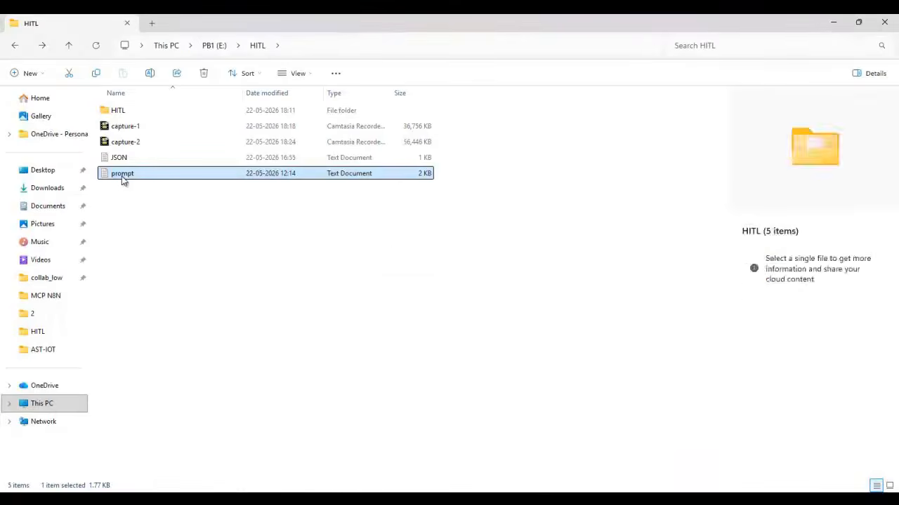
double_click(122, 180)
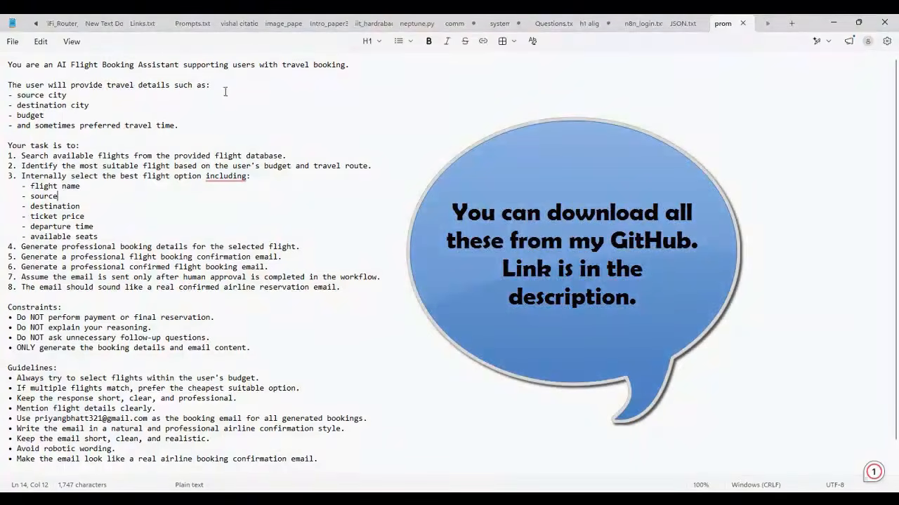
Read through the flight booking prompt's travel details, tasks, constraints, guidelines and output requirements.
click(109, 106)
click(188, 127)
click(7, 148)
click(31, 166)
drag(22, 157, 260, 318)
scroll(10, 299, down, 1)
click(262, 320)
drag(10, 340, 518, 413)
click(272, 442)
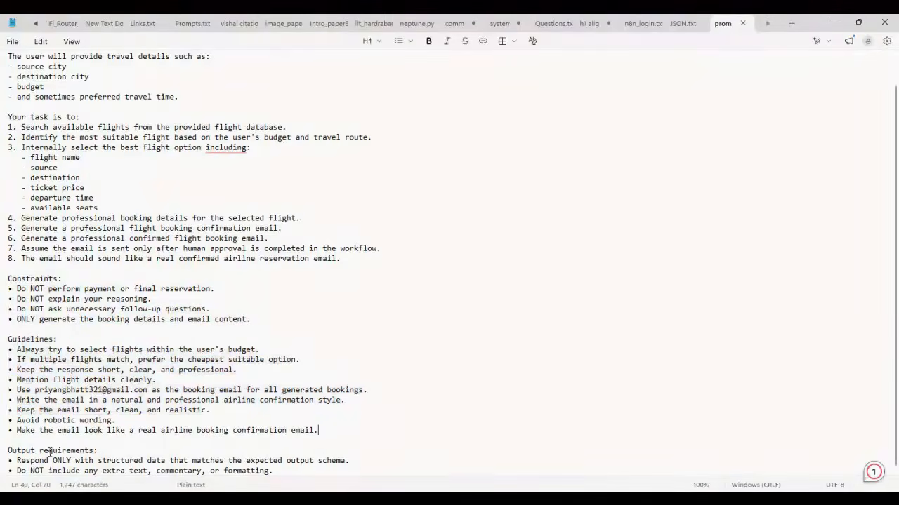
drag(49, 451, 98, 452)
Copy the whole flight booking prompt, switch back to n8n, and replace the AI Agent's system message with it.
key(ctrl+a)
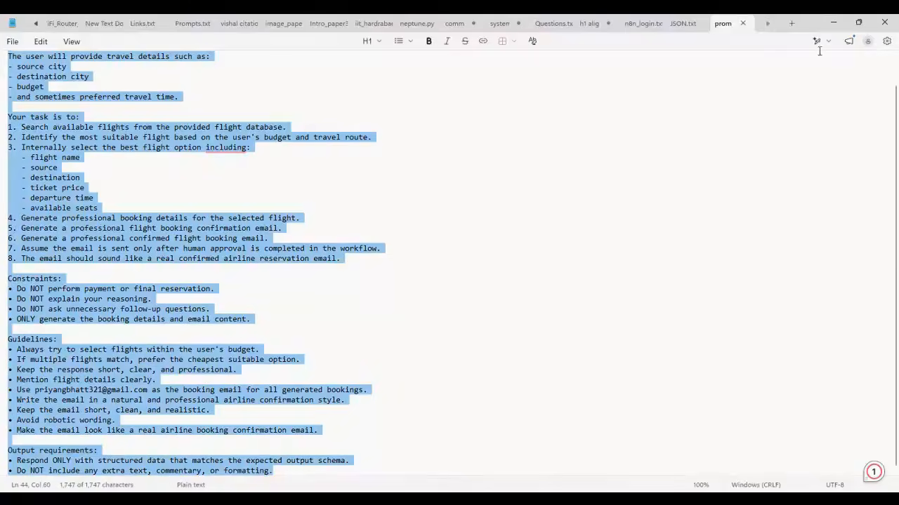
click(834, 22)
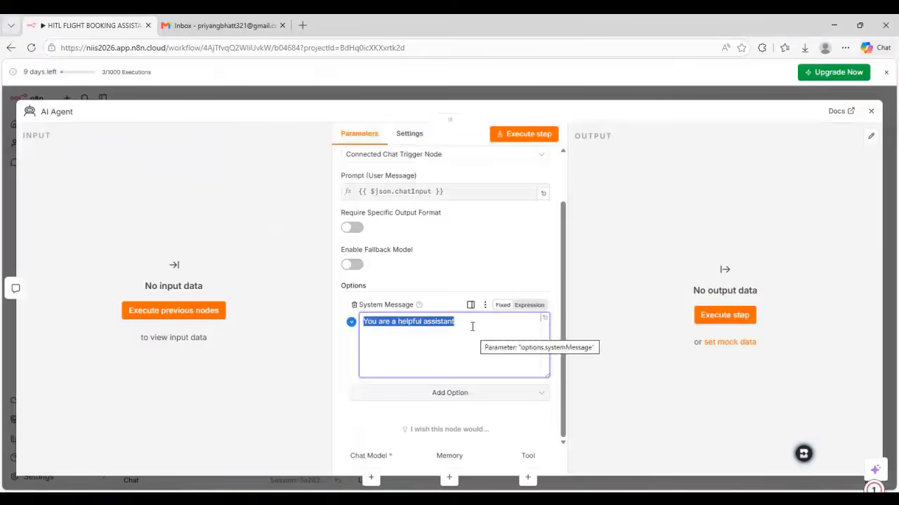
drag(472, 326, 366, 328)
key(ctrl+v)
scroll(382, 335, up, 10)
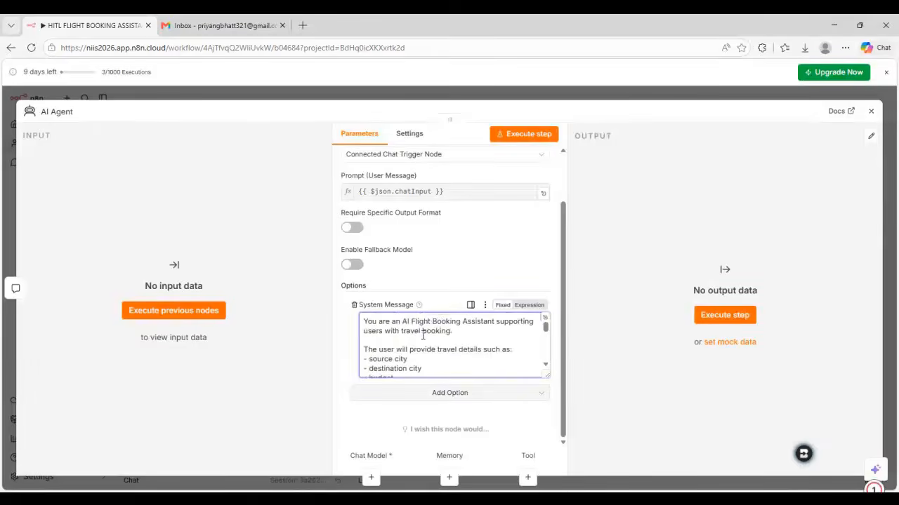
click(870, 111)
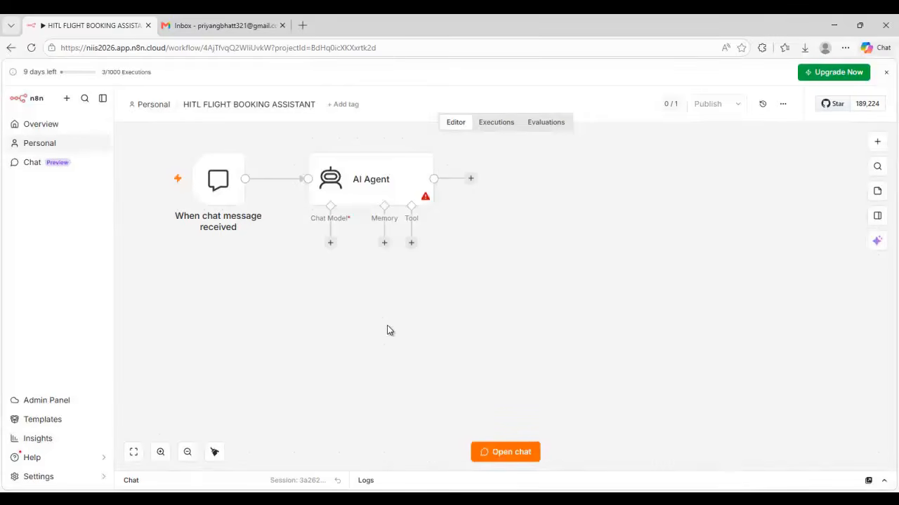
Attach an OpenAI Chat Model to the AI Agent using the OpenAI account credential.
click(330, 244)
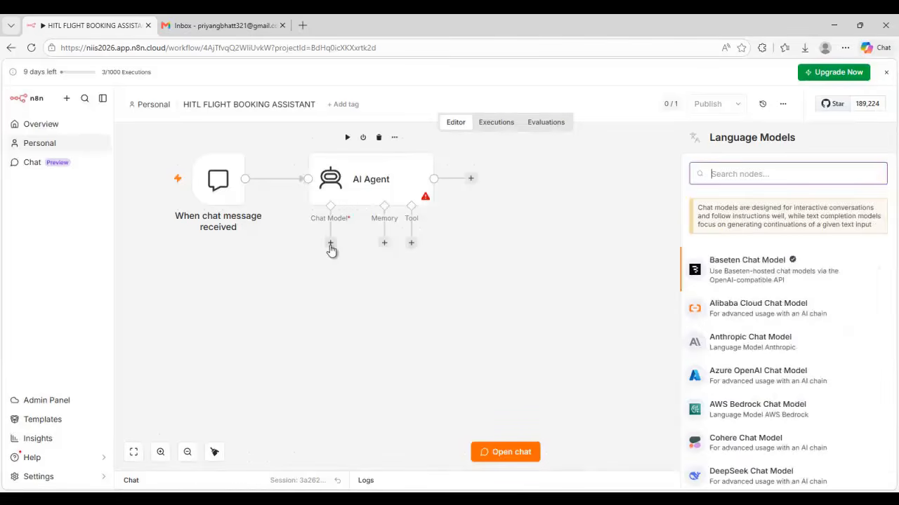
text(OPEN)
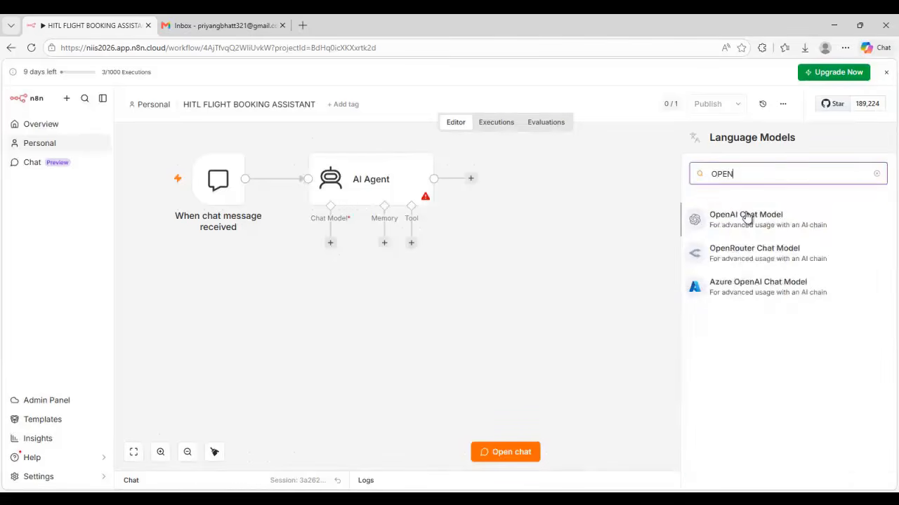
click(728, 215)
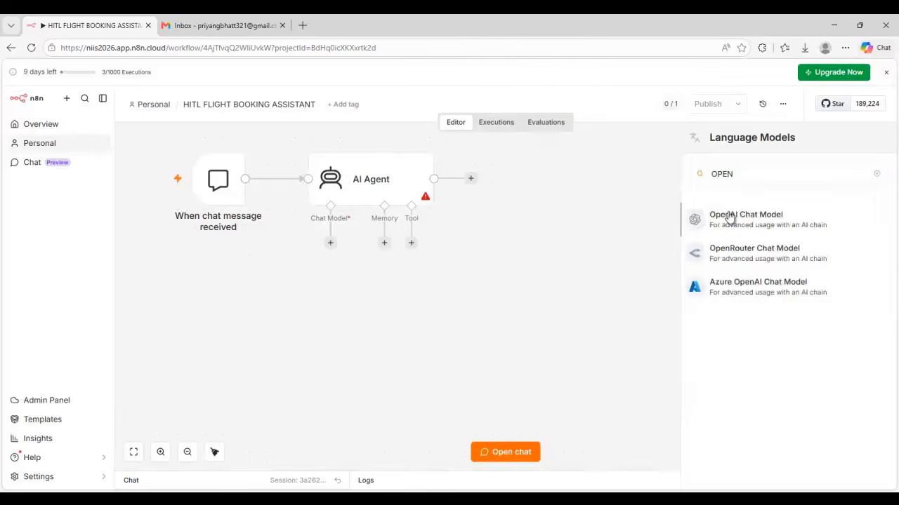
click(400, 175)
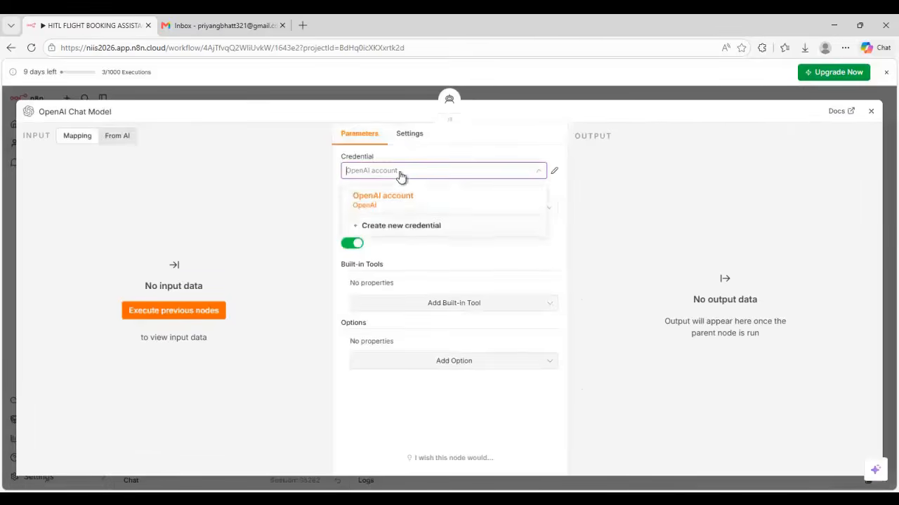
click(379, 204)
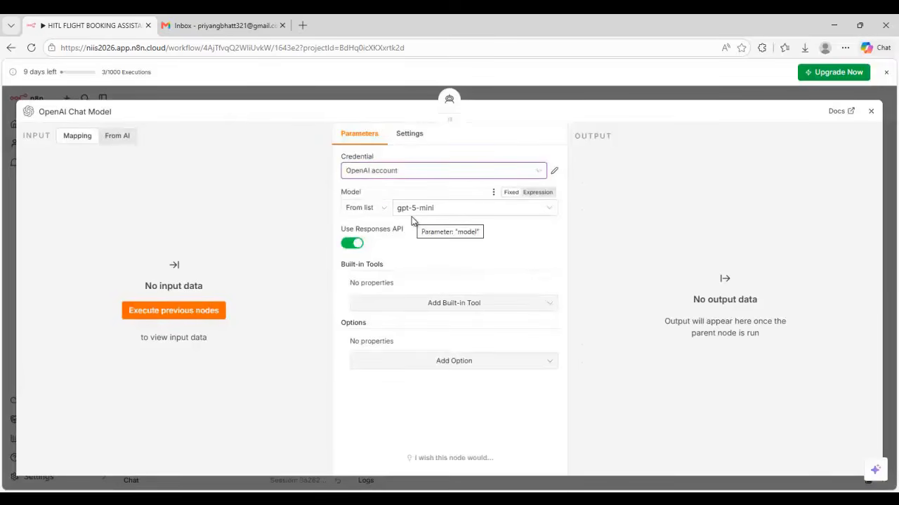
click(871, 112)
click(328, 314)
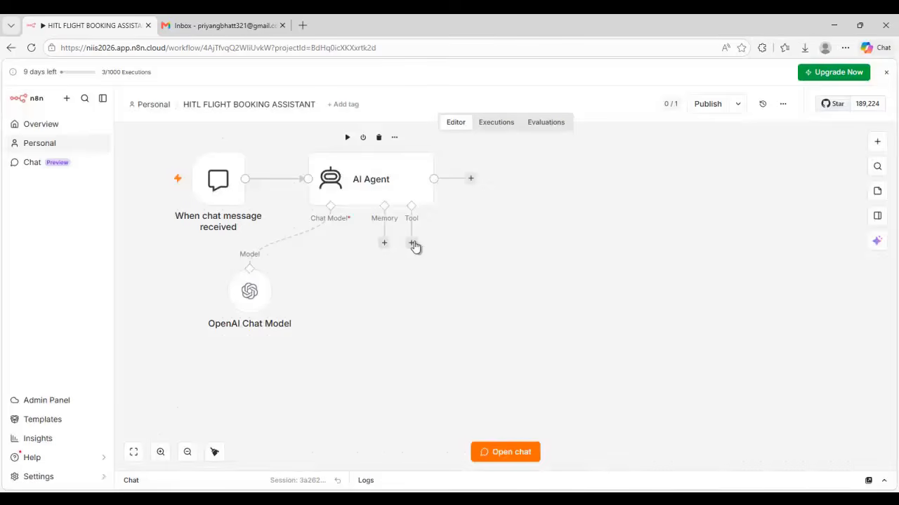
Add a Google Sheets Tool to the AI Agent's tools.
click(412, 243)
text(SHE)
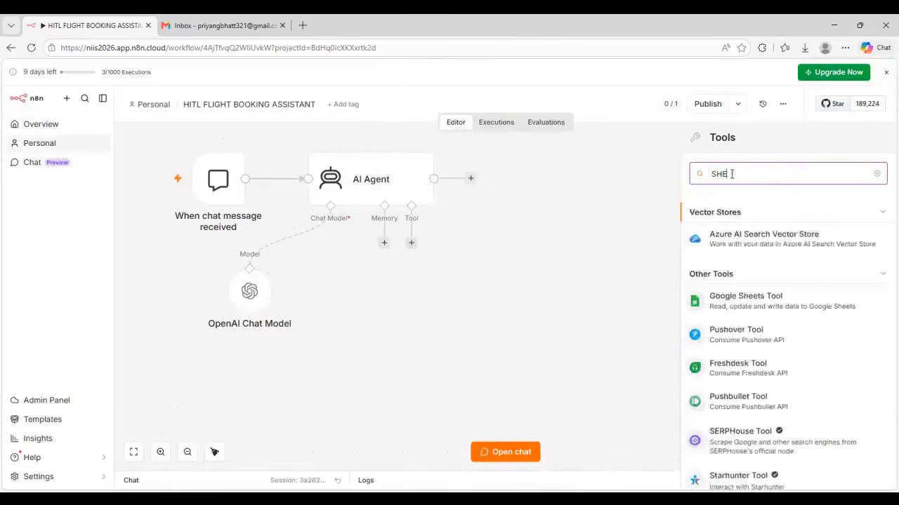
text(ET)
click(741, 219)
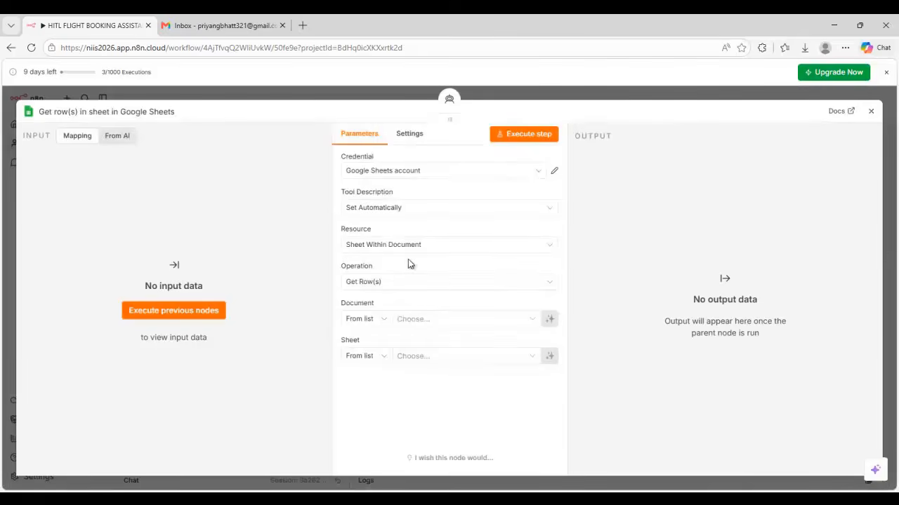
Set the Google Sheets tool to get rows from Sheet1 of the flight document.
click(406, 320)
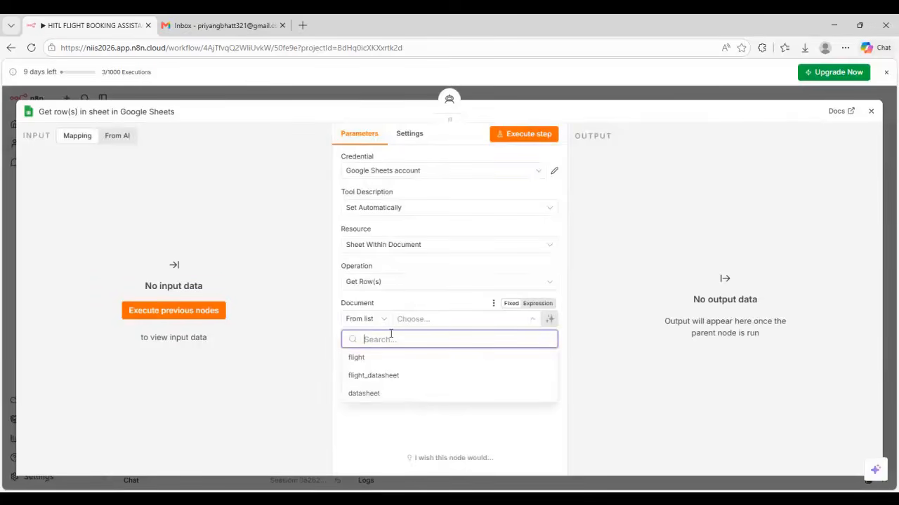
click(365, 359)
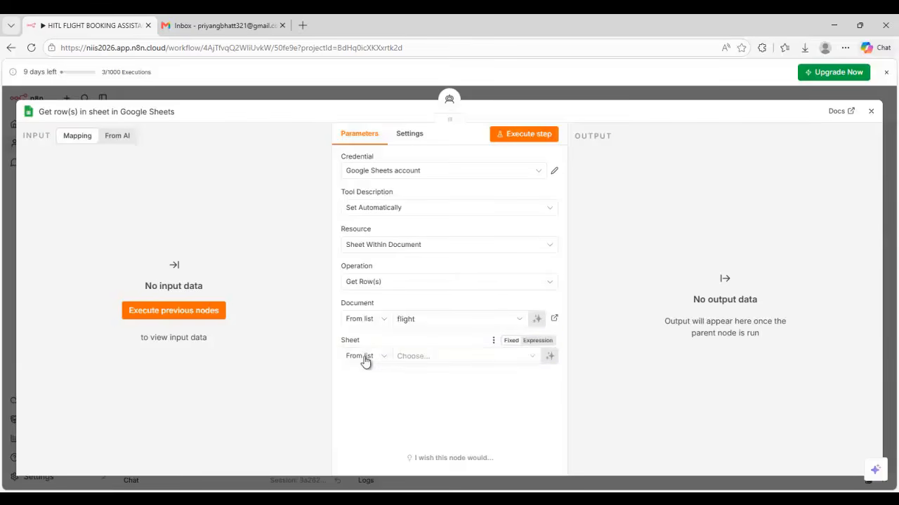
click(365, 358)
click(408, 360)
click(371, 378)
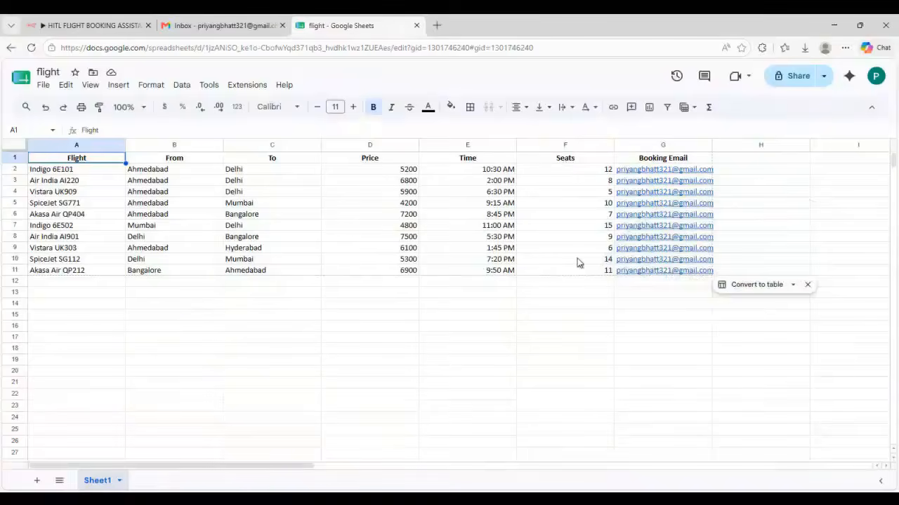
Review the flight spreadsheet's columns and rows, return to the workflow, and close the Google Sheets tool's settings.
mouse_move(638, 258)
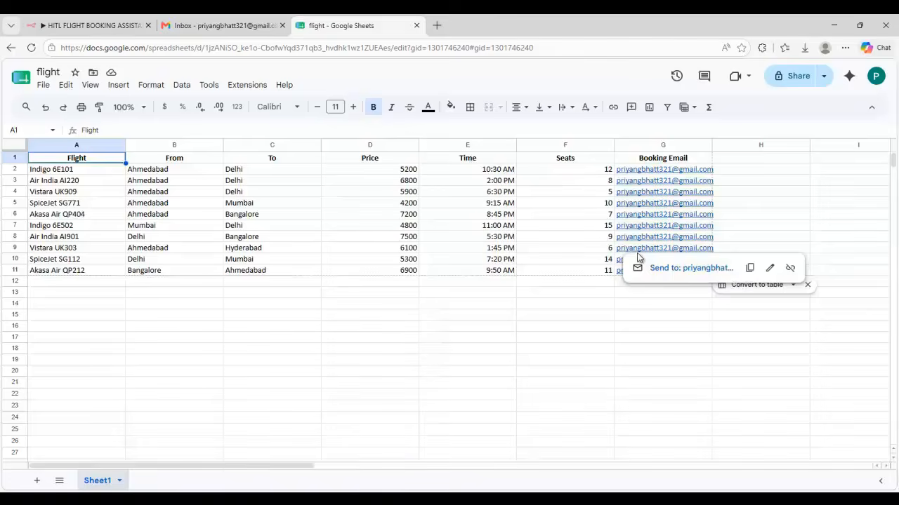
click(91, 27)
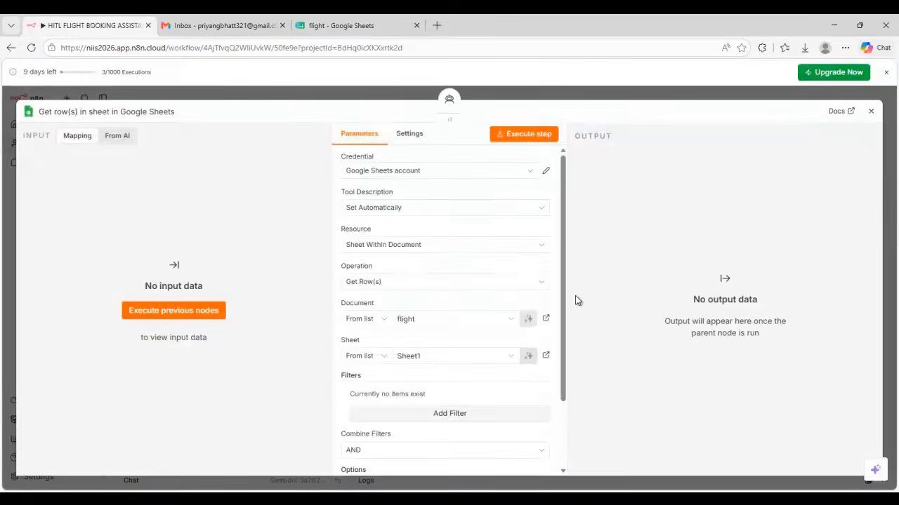
click(870, 113)
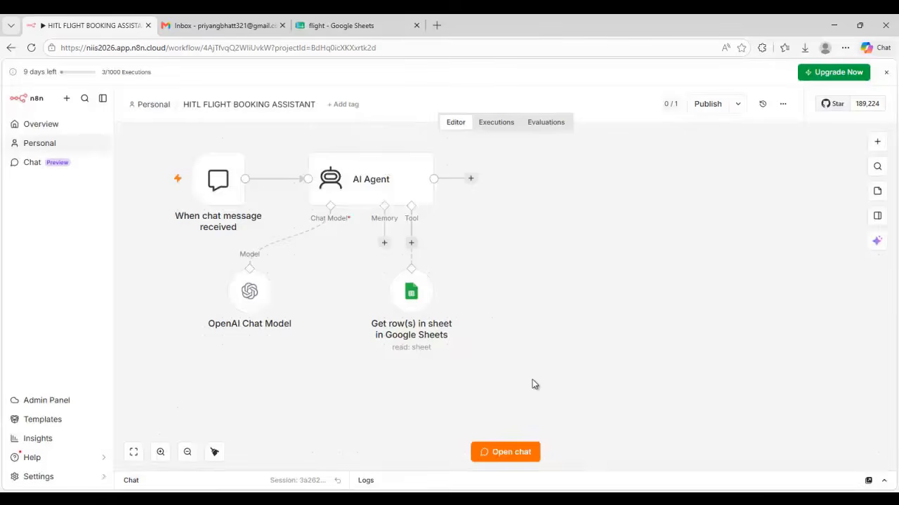
Test the AI Agent by sending "I WANT TO TRAVEL FROM AHMEDABAD TO DELHI UNDER 6000 RUPEES" in the workflow chat.
click(510, 455)
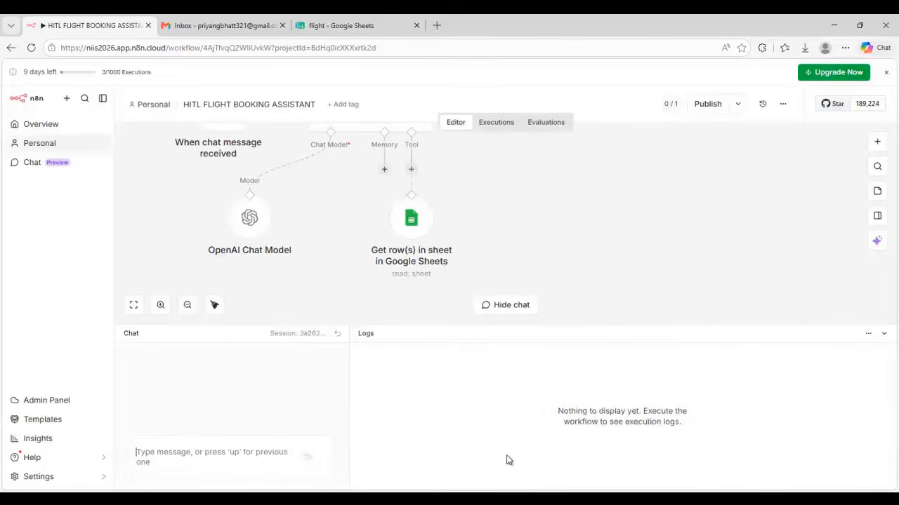
text(I WANT)
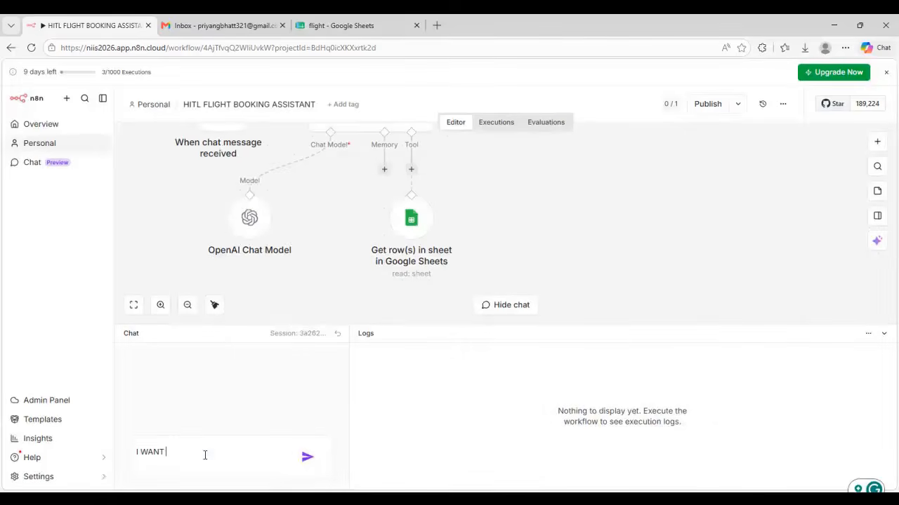
text( TO TRAVEL FROM AHMEDABAD TO DELHI UNDER 6000 RUPEES)
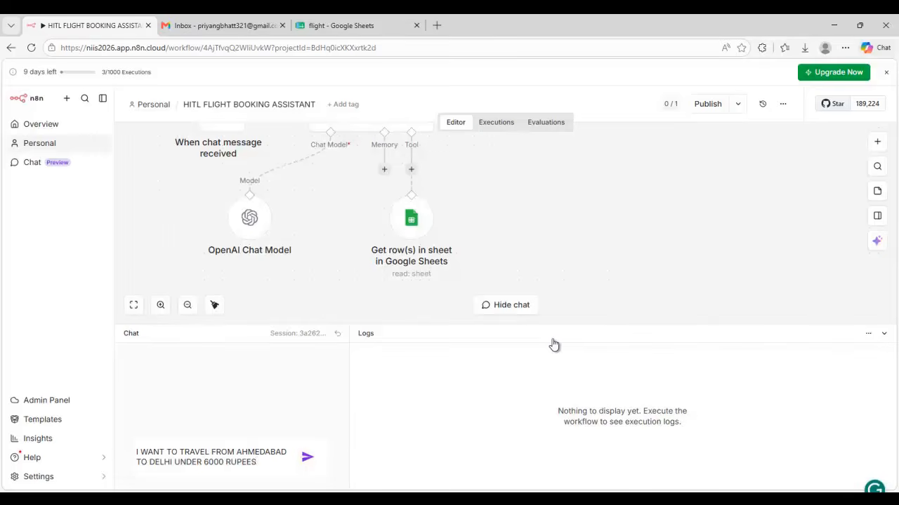
key(Return)
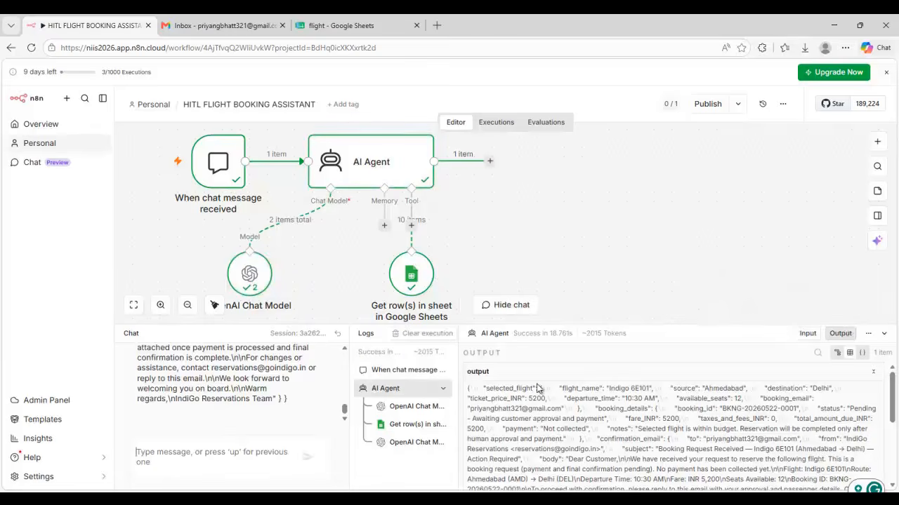
Review the AI Agent's input, system message and flight booking output, and close its settings.
double_click(363, 172)
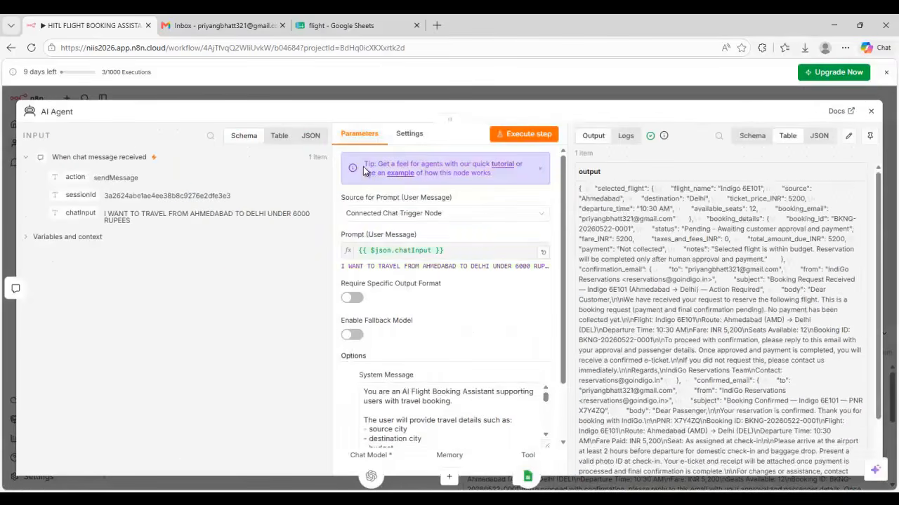
scroll(665, 272, down, 2)
scroll(664, 271, up, 2)
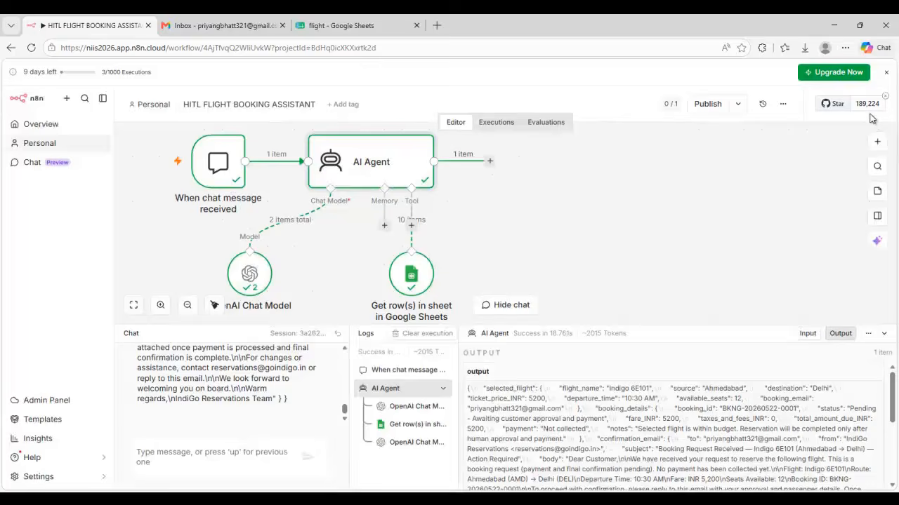
click(870, 110)
Turn on Require Specific Output Format for the AI Agent and close its settings.
double_click(374, 171)
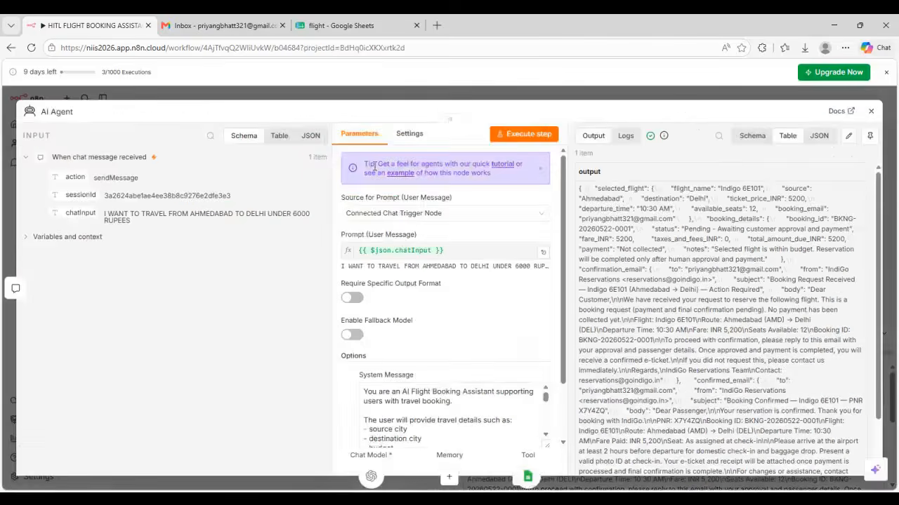
scroll(437, 328, down, 2)
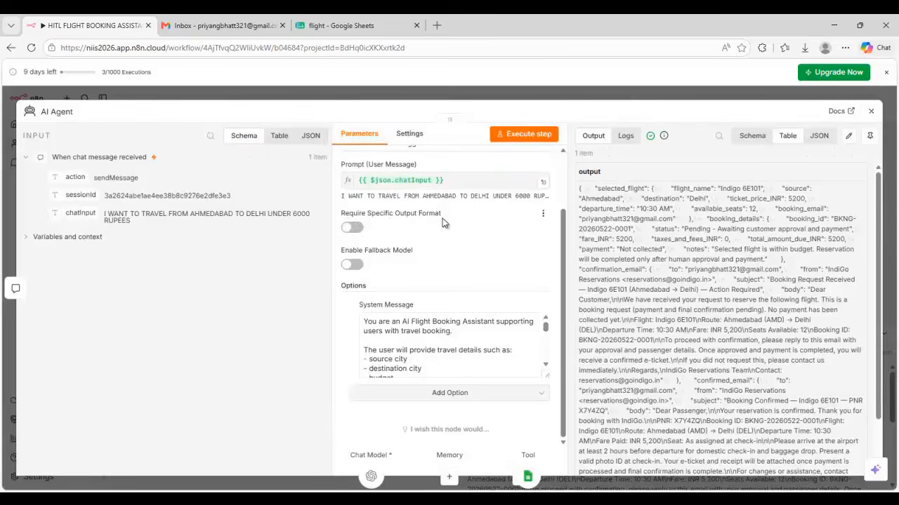
click(348, 233)
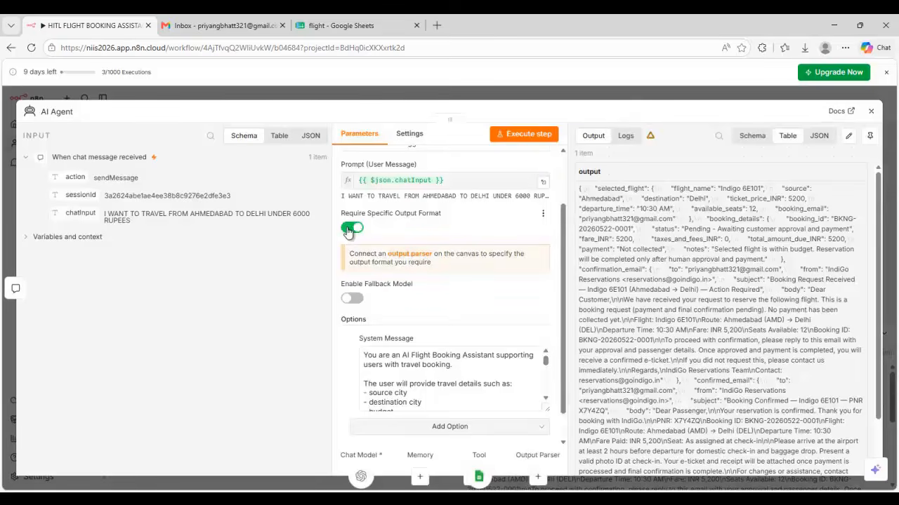
click(871, 115)
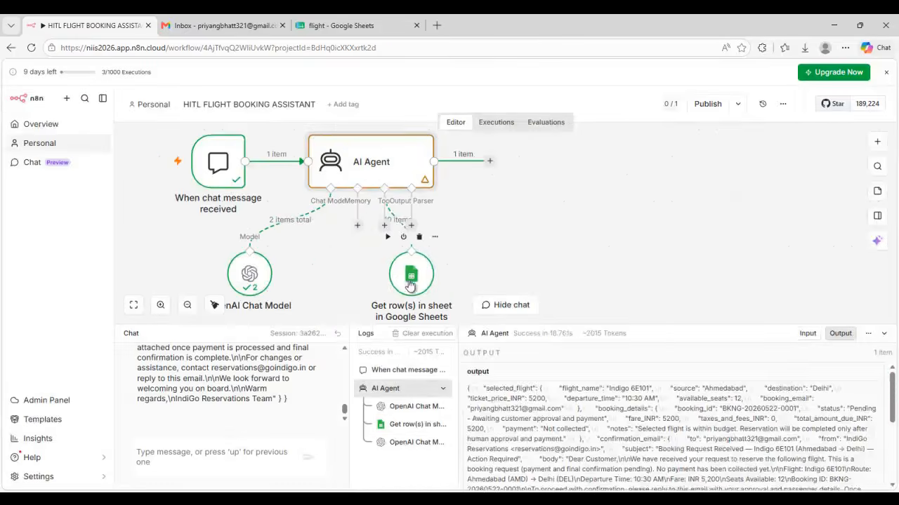
Attach a Structured Output Parser to the AI Agent and set its schema type to Define using JSON Schema.
click(353, 283)
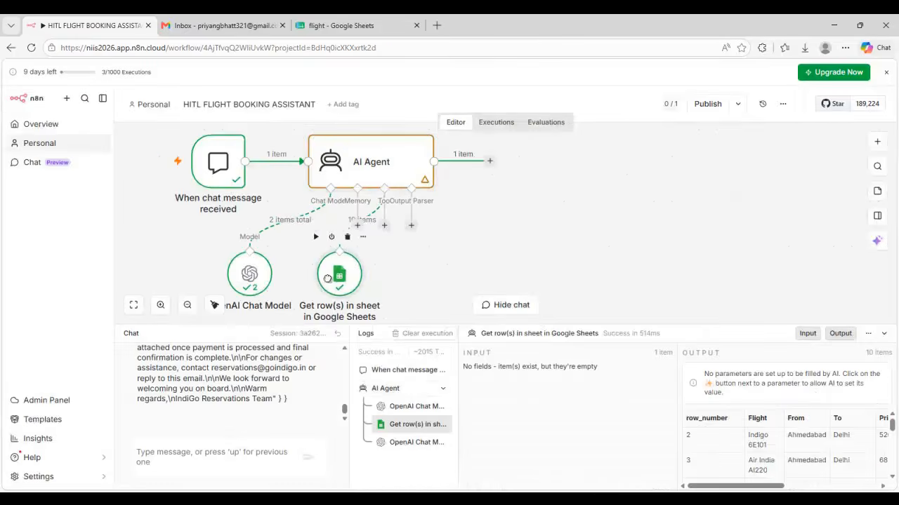
click(412, 226)
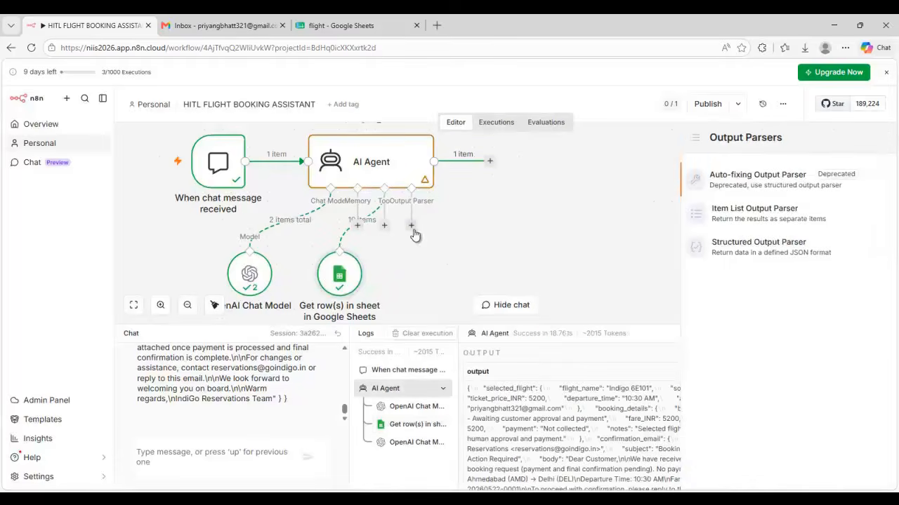
click(769, 249)
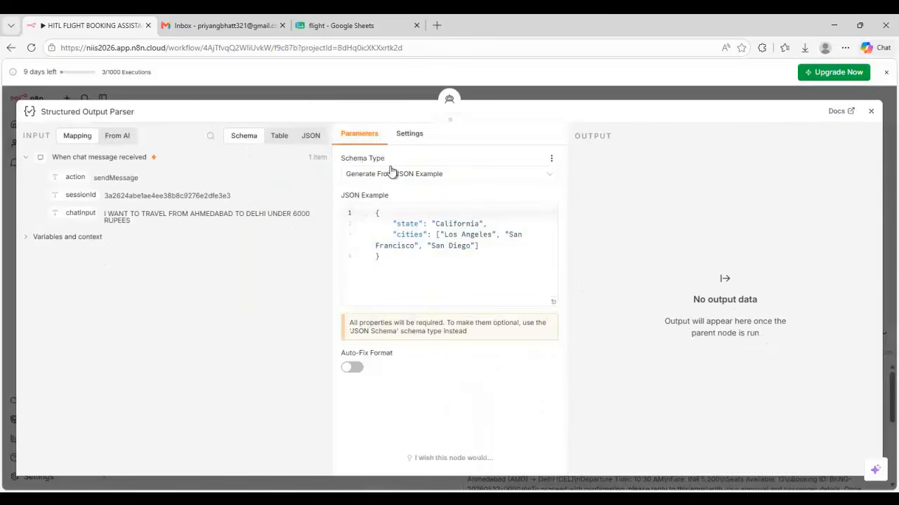
click(385, 180)
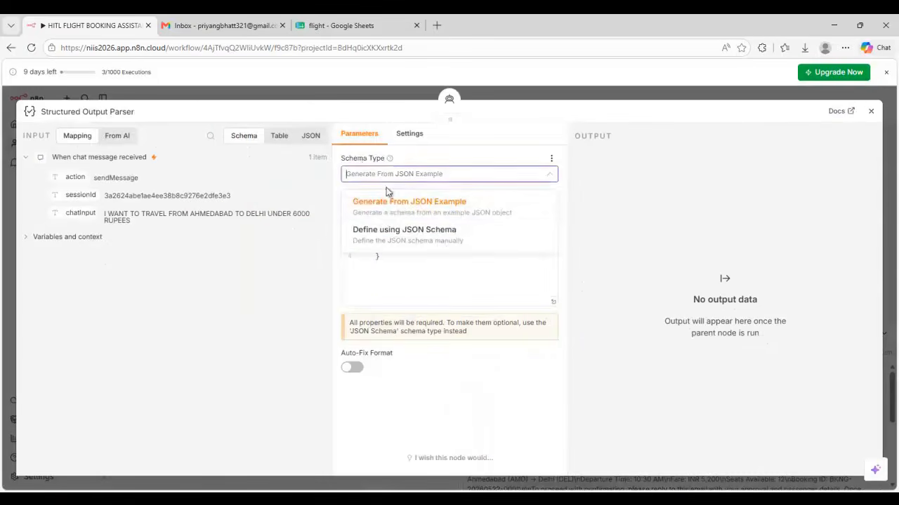
click(394, 237)
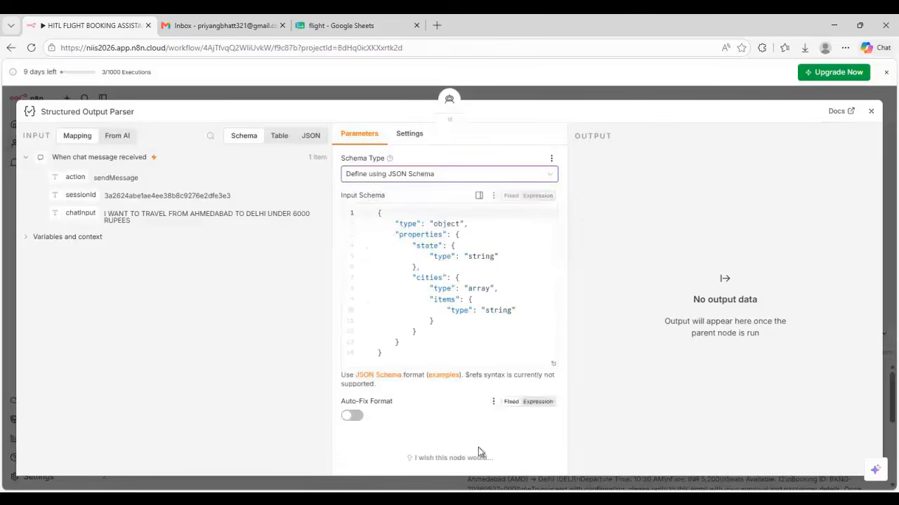
Switch to the text editor and review the flight_booking_email schema's name, its three email properties and the required fields.
key(alt+Tab)
double_click(119, 157)
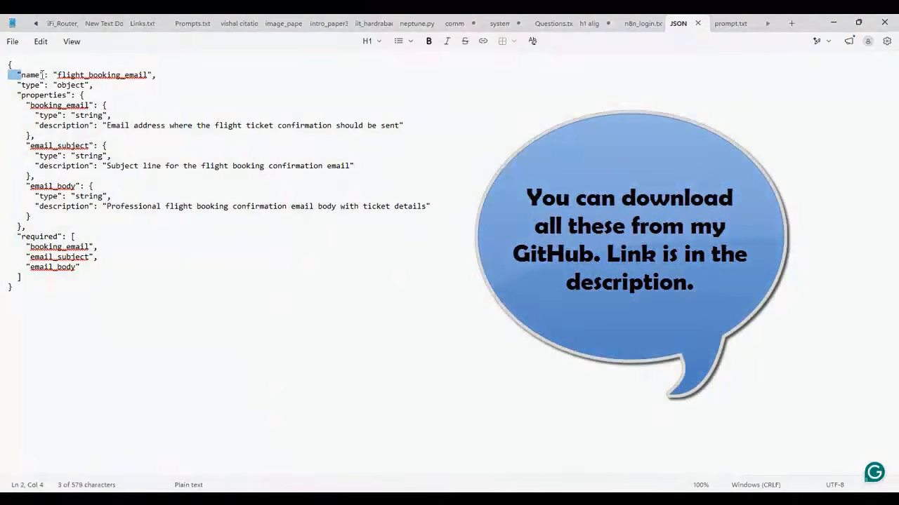
drag(44, 84, 102, 87)
click(102, 87)
drag(24, 105, 442, 136)
click(442, 135)
drag(27, 146, 103, 146)
click(103, 146)
drag(27, 186, 102, 191)
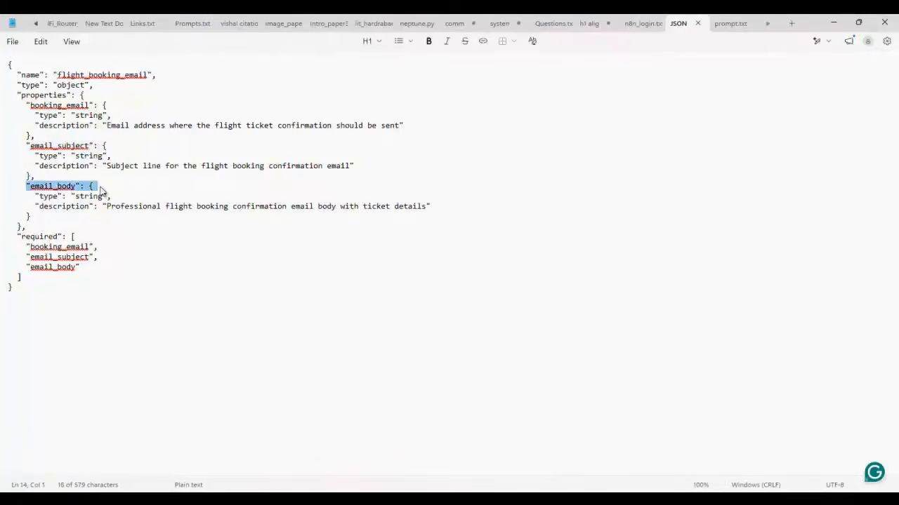
drag(18, 236, 40, 285)
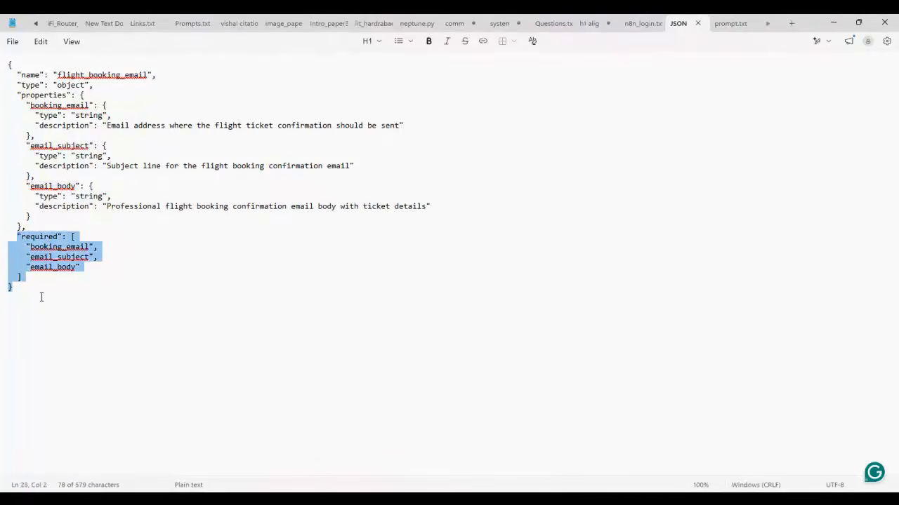
click(42, 297)
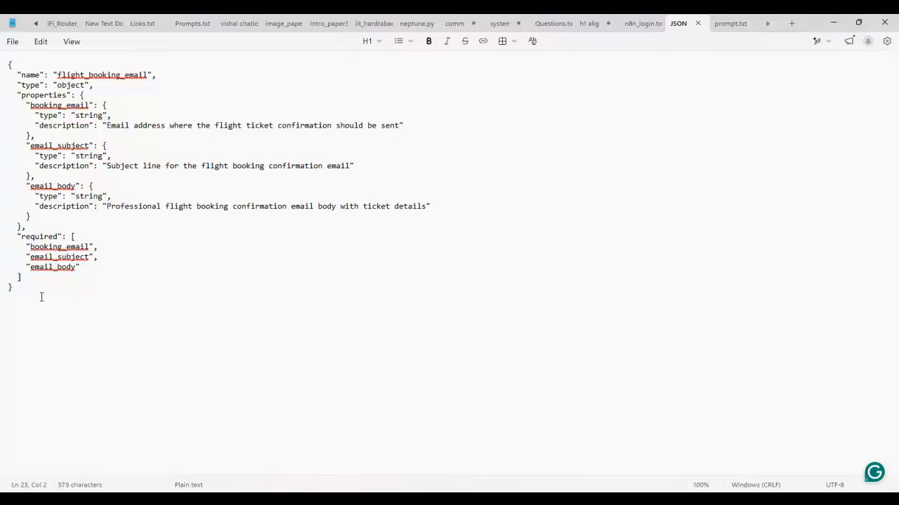
Replace the Structured Output Parser's sample input schema with the whole flight_booking_email schema from the text file, and close the parser's settings.
key(ctrl+a)
key(ctrl+c)
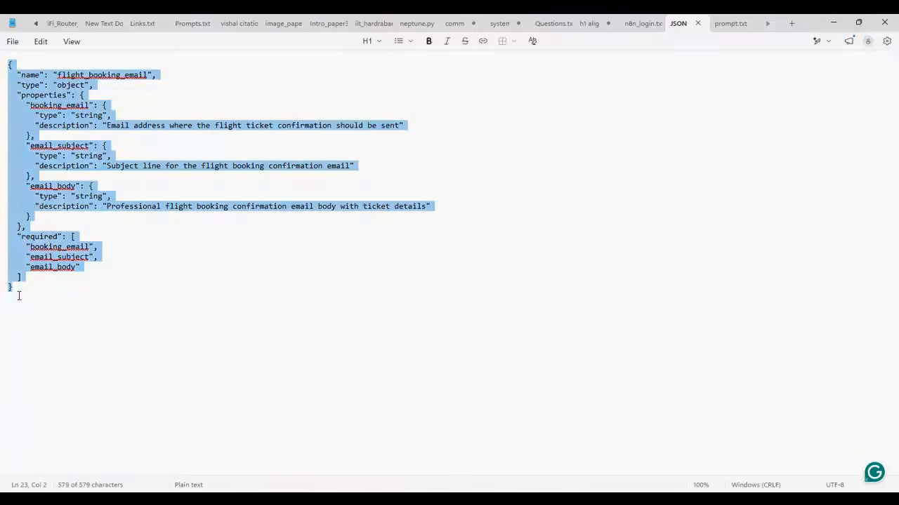
click(835, 23)
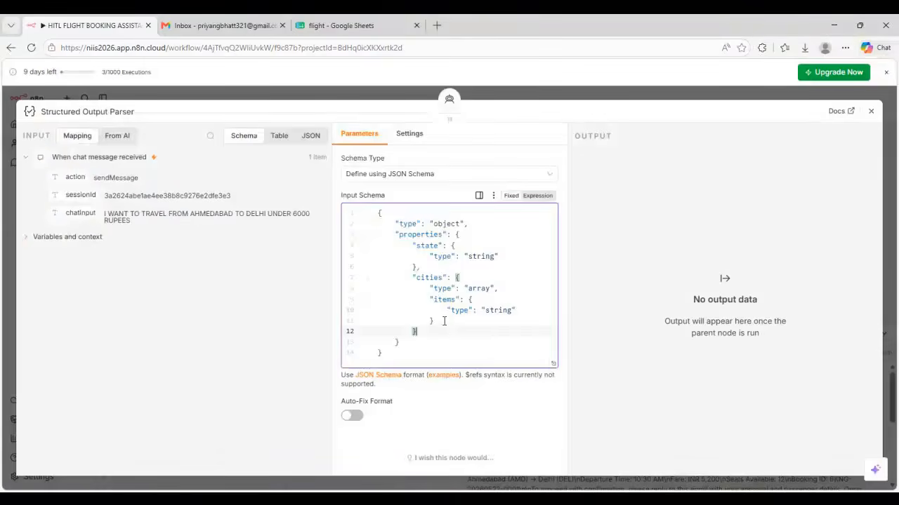
key(ctrl+a)
key(ctrl+v)
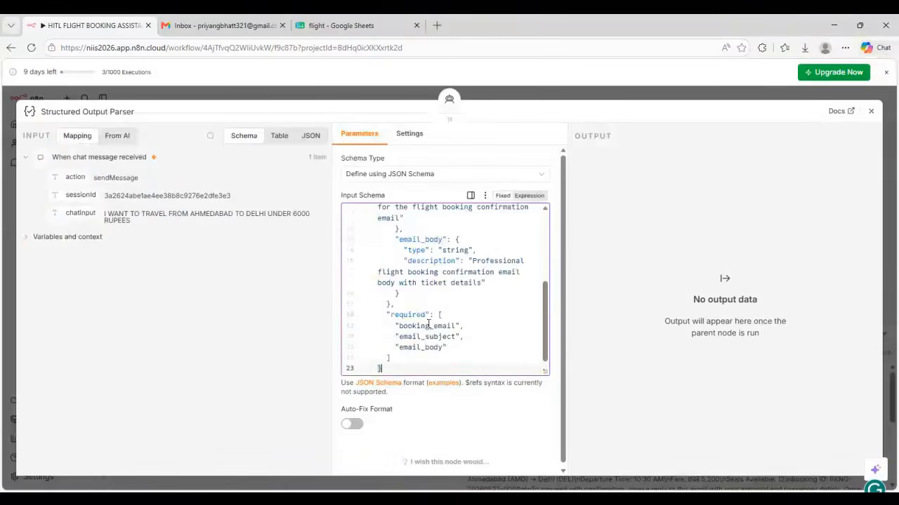
scroll(425, 316, up, 5)
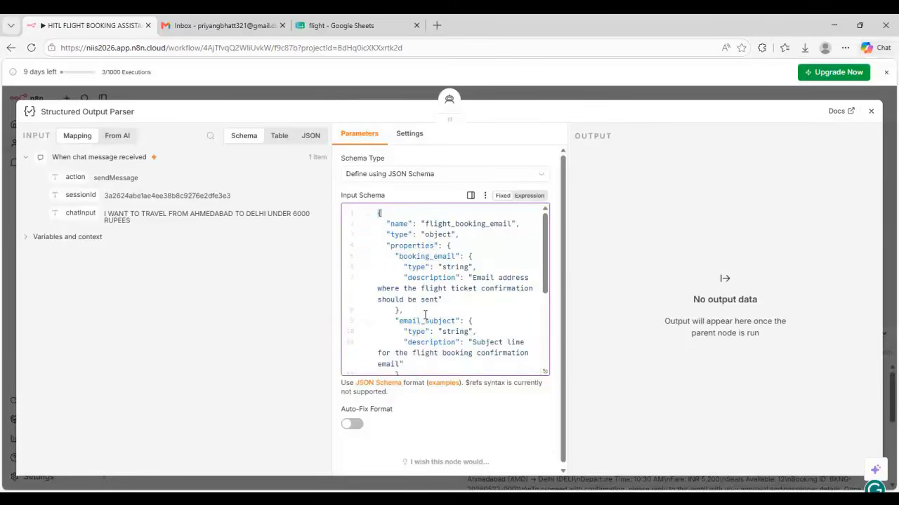
click(870, 110)
Resend the earlier chat message "I WANT TO TRAVEL FROM AHMEDABAD TO DELHI UNDER 6000 RUPEES" to test the structured output.
scroll(275, 414, down, 3)
scroll(275, 416, up, 10)
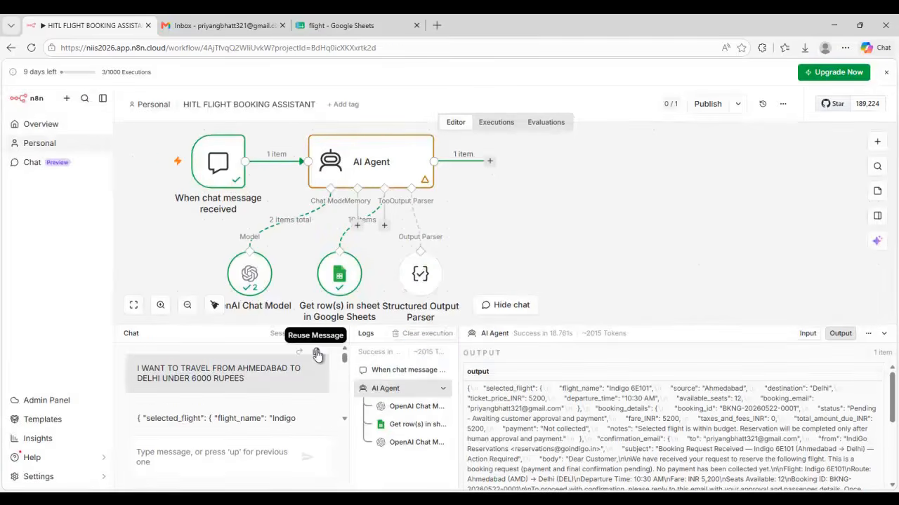
click(317, 353)
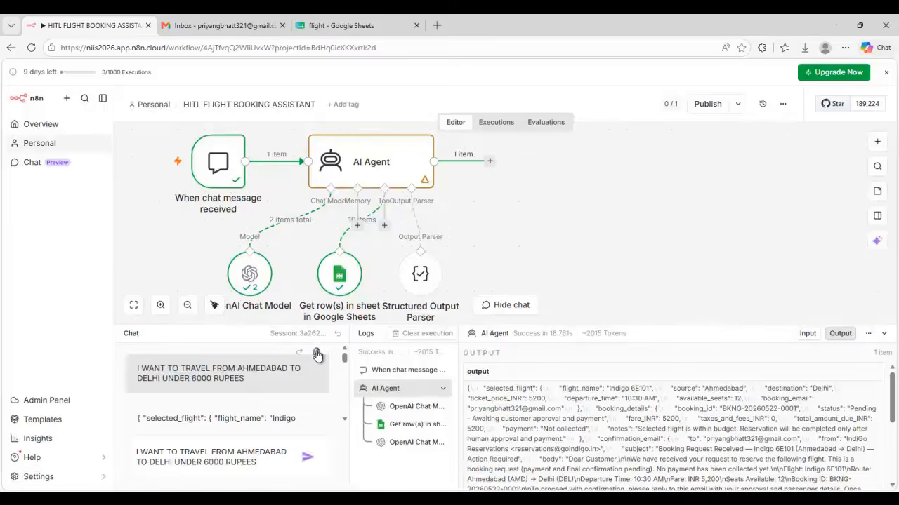
click(307, 459)
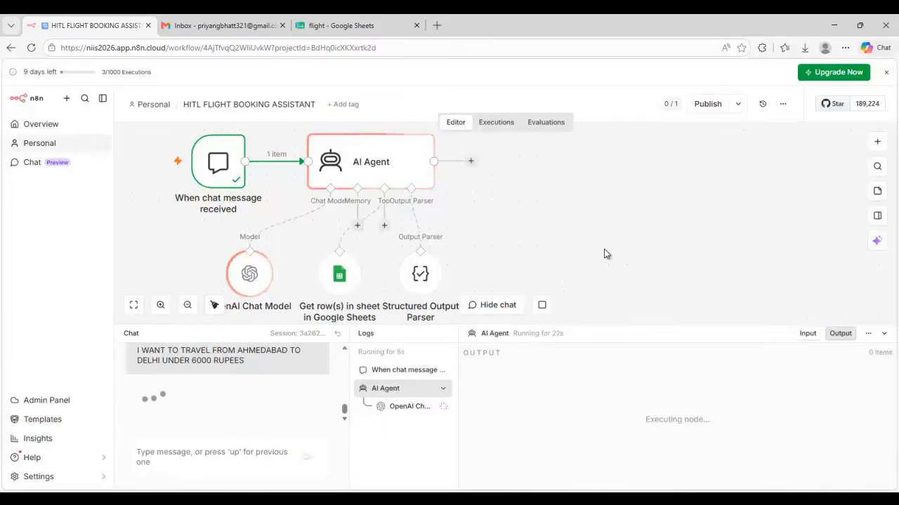
Examine the booking_email, email_subject and email_body fields in the AI Agent's new output, and close its settings.
scroll(608, 424, down, 8)
scroll(589, 417, up, 8)
scroll(589, 417, down, 1)
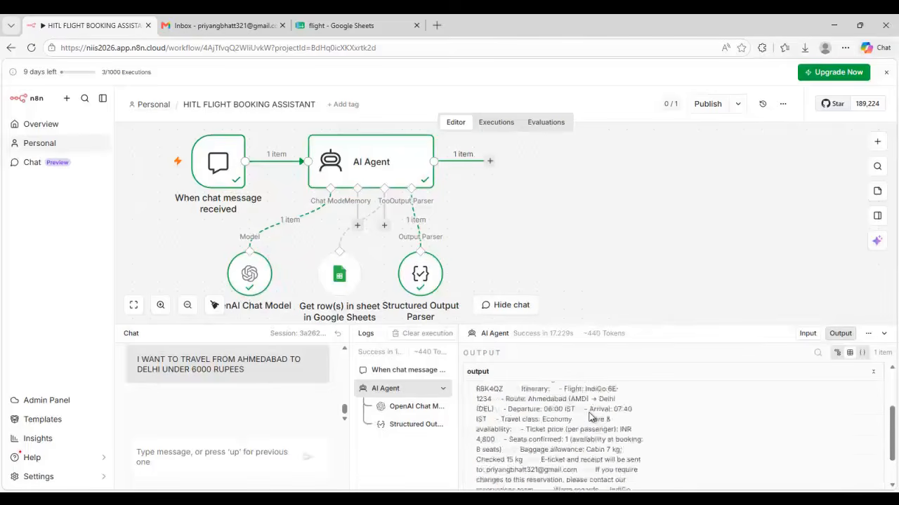
scroll(590, 417, up, 1)
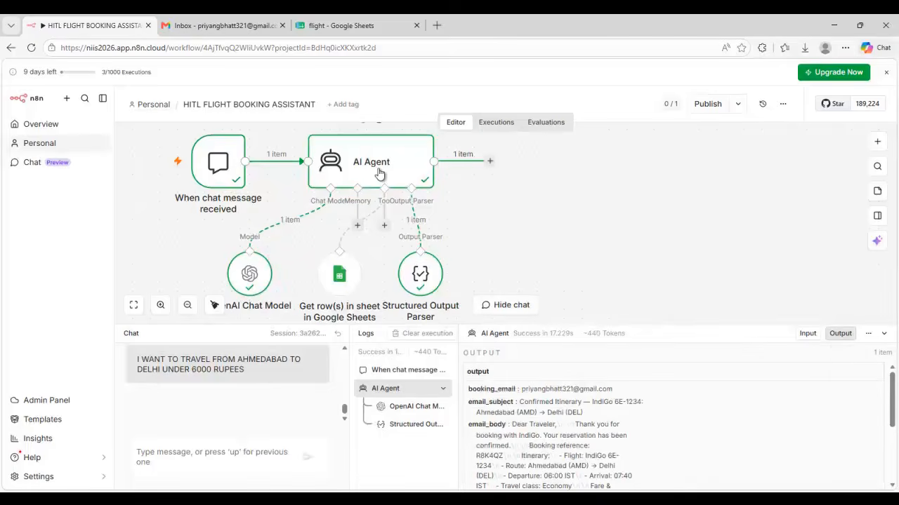
double_click(379, 173)
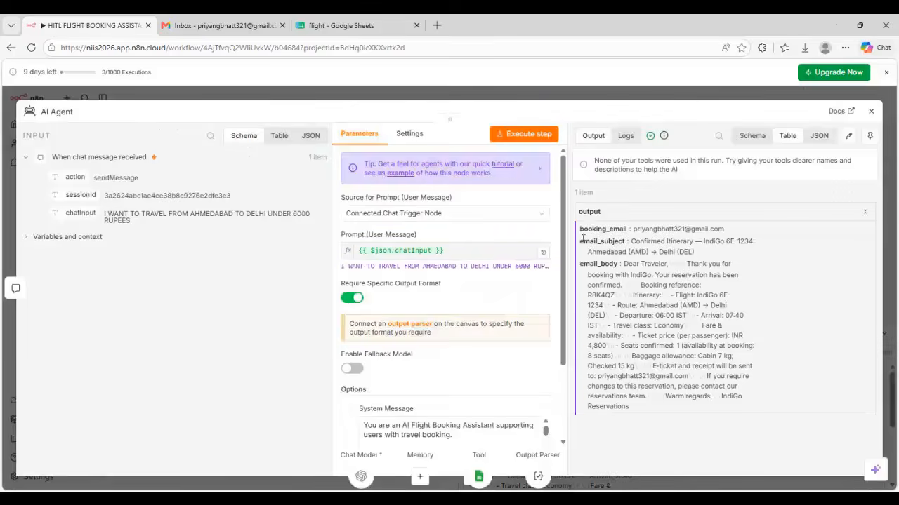
drag(579, 226, 768, 404)
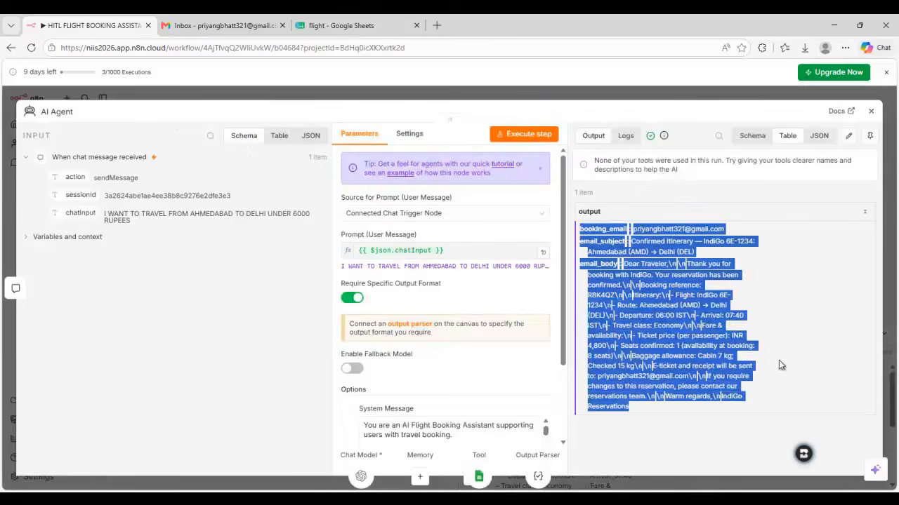
click(785, 308)
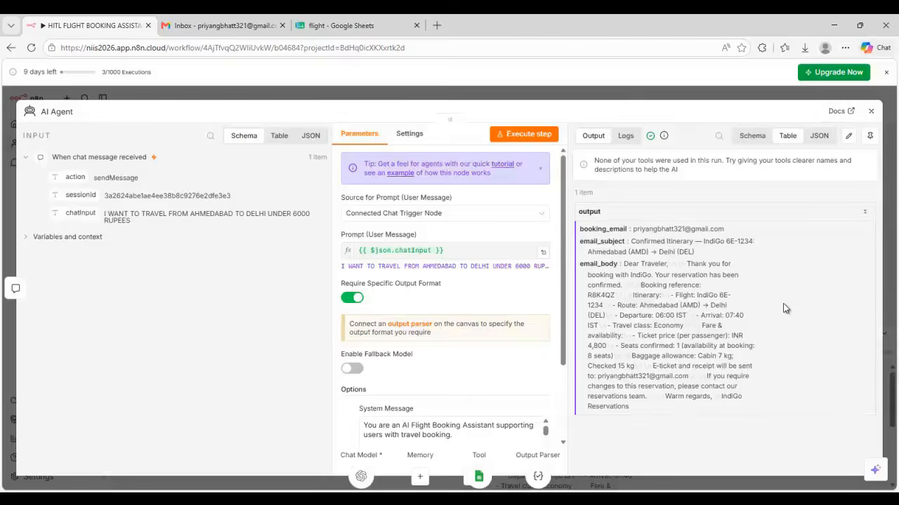
click(870, 111)
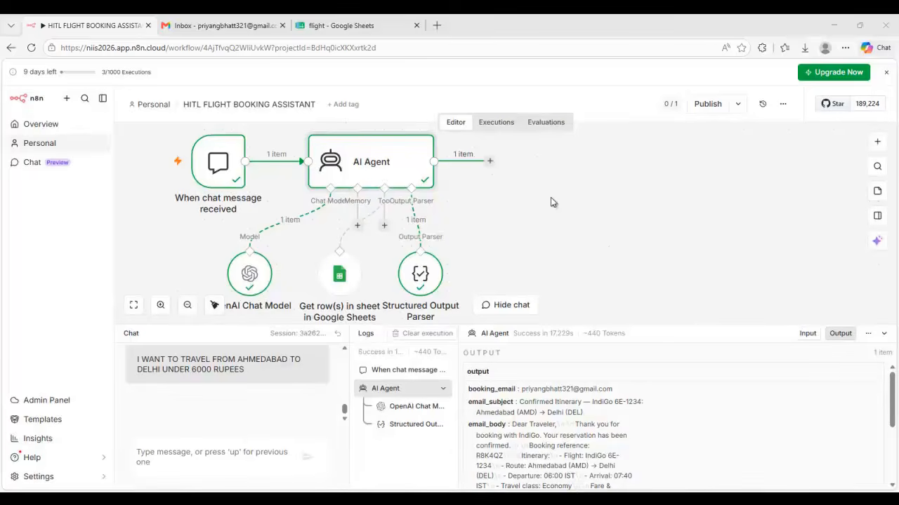
Add a Gmail "Send a message" node after the AI Agent and select the existing Gmail account credential.
click(489, 161)
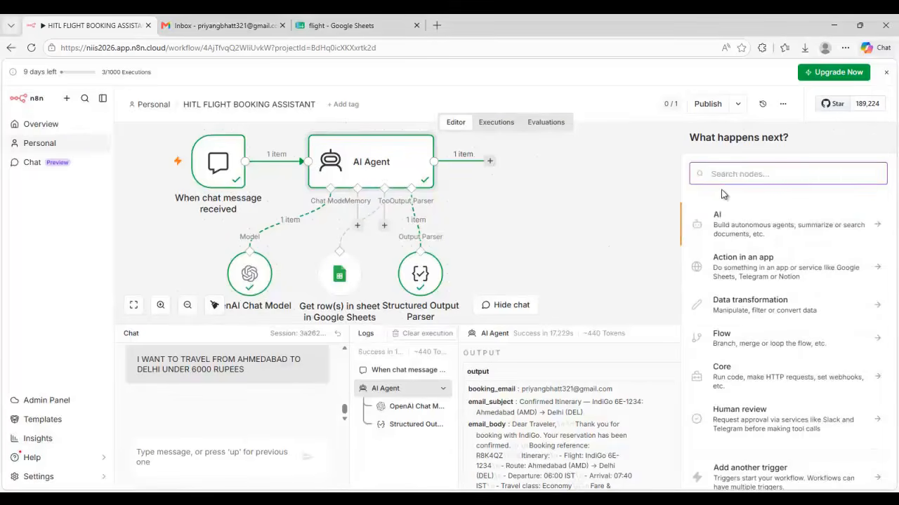
text(g)
key(Return)
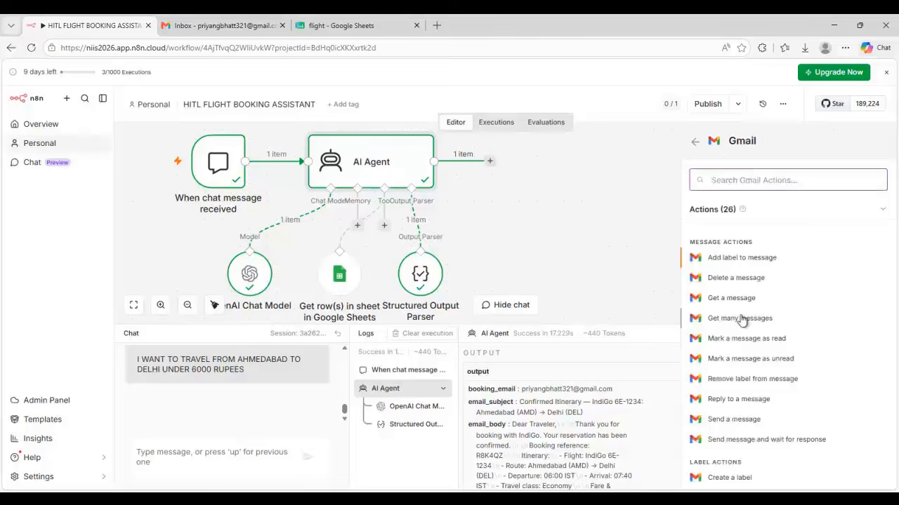
scroll(741, 320, down, 3)
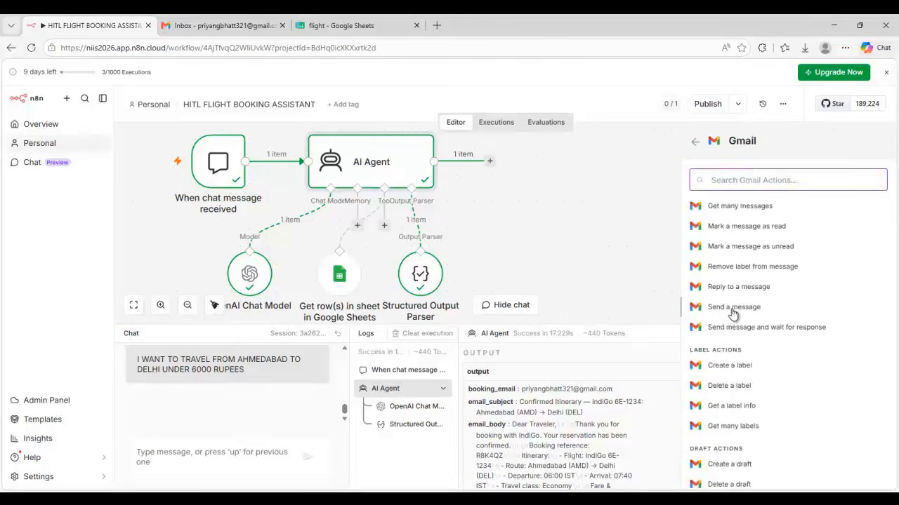
click(733, 311)
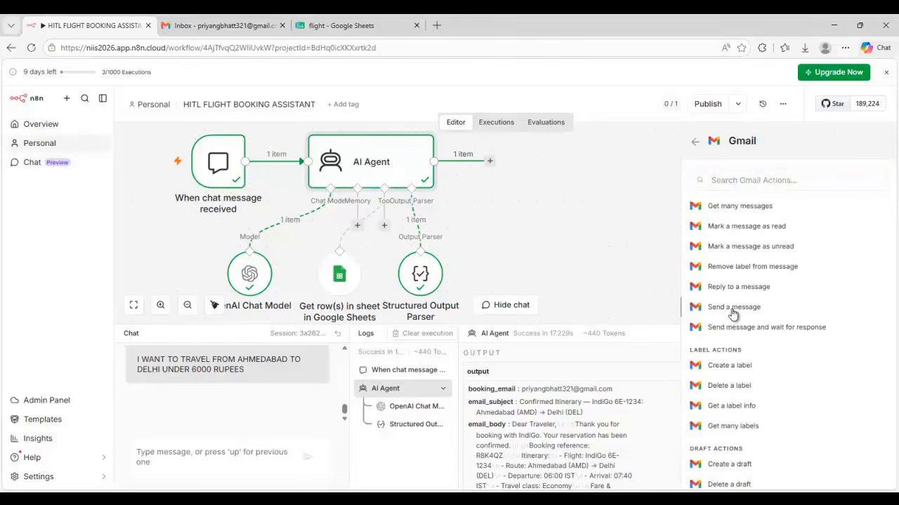
click(733, 310)
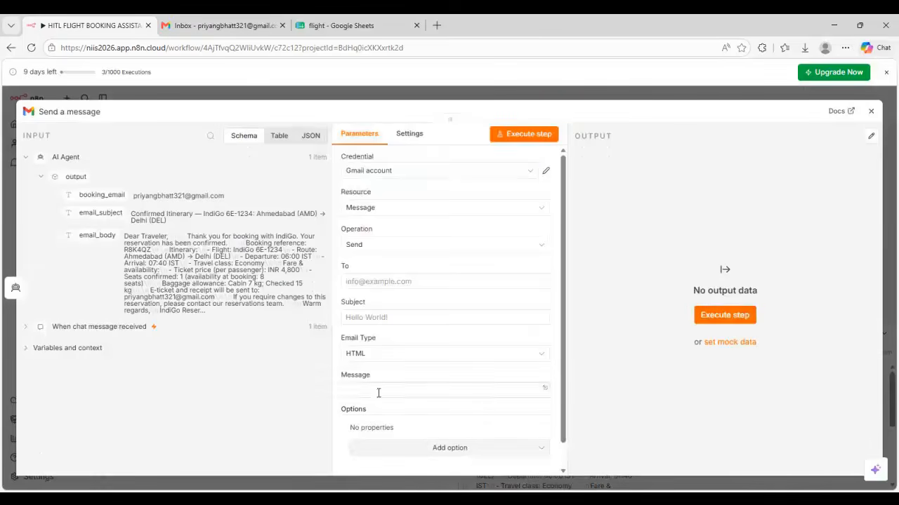
click(373, 172)
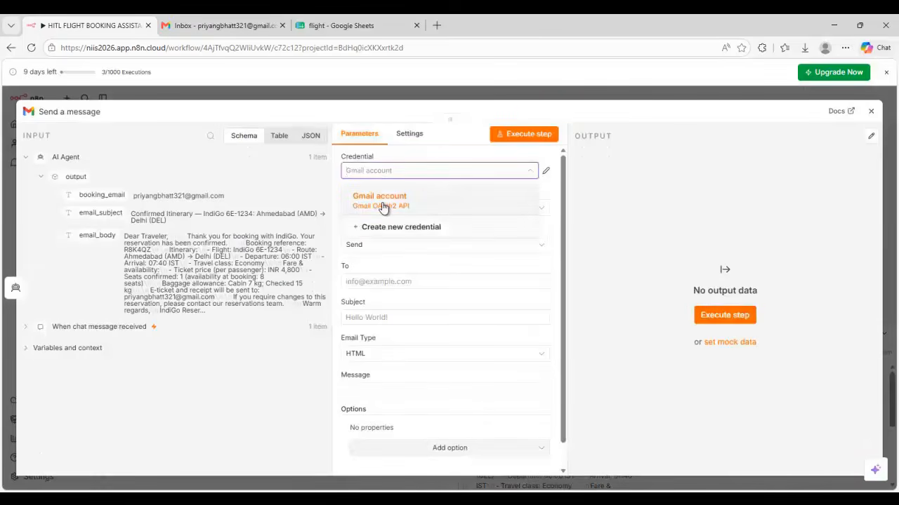
click(383, 206)
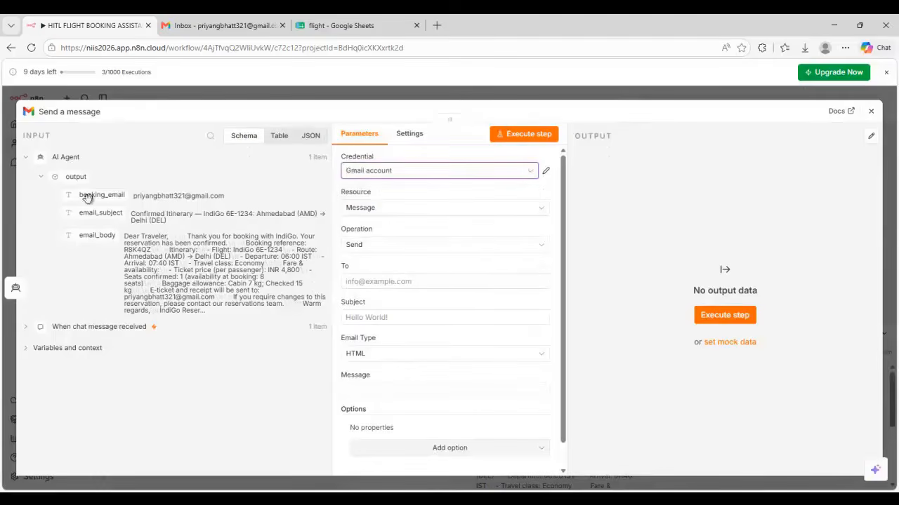
Map the AI Agent's booking_email output to the message's To field and email_subject to its Subject field.
drag(90, 195, 377, 285)
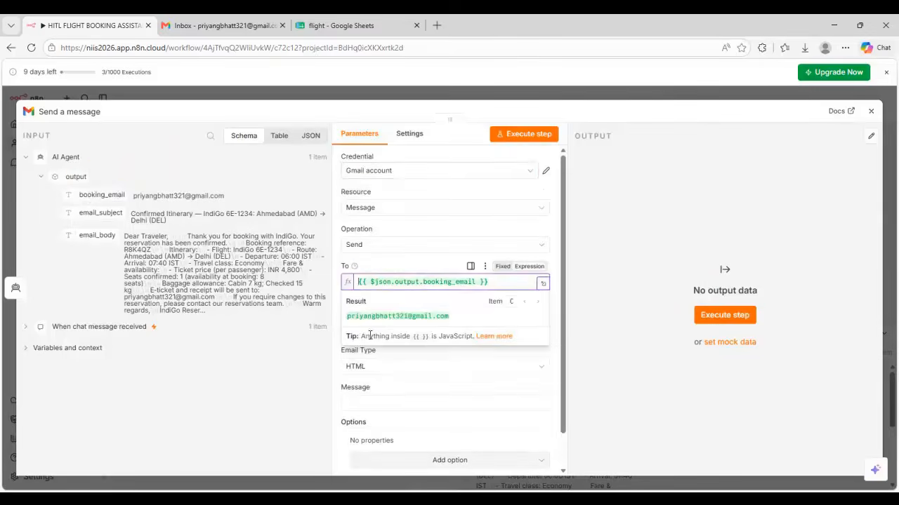
click(292, 348)
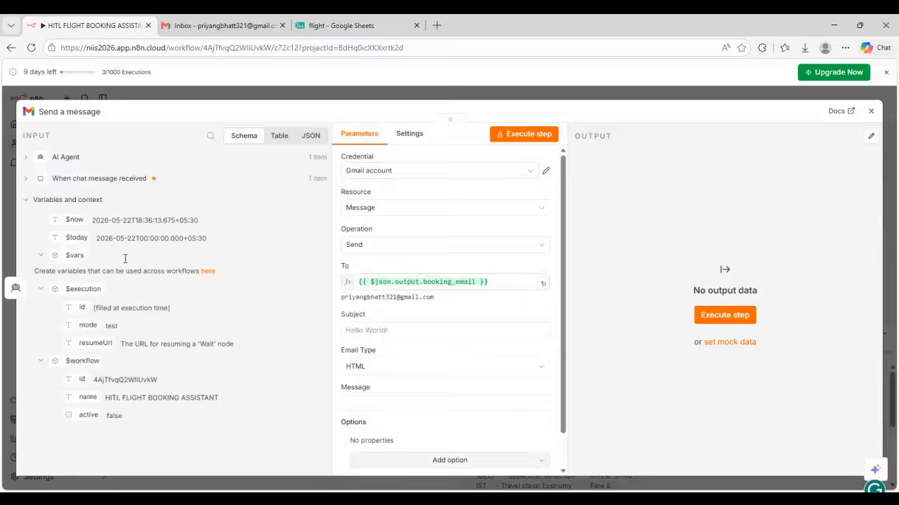
click(66, 157)
scroll(357, 331, down, 1)
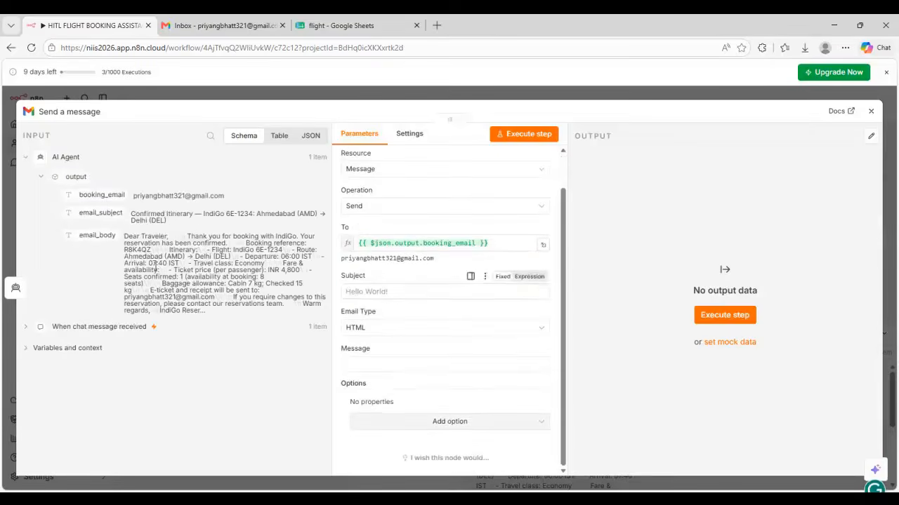
drag(100, 212, 382, 292)
click(260, 344)
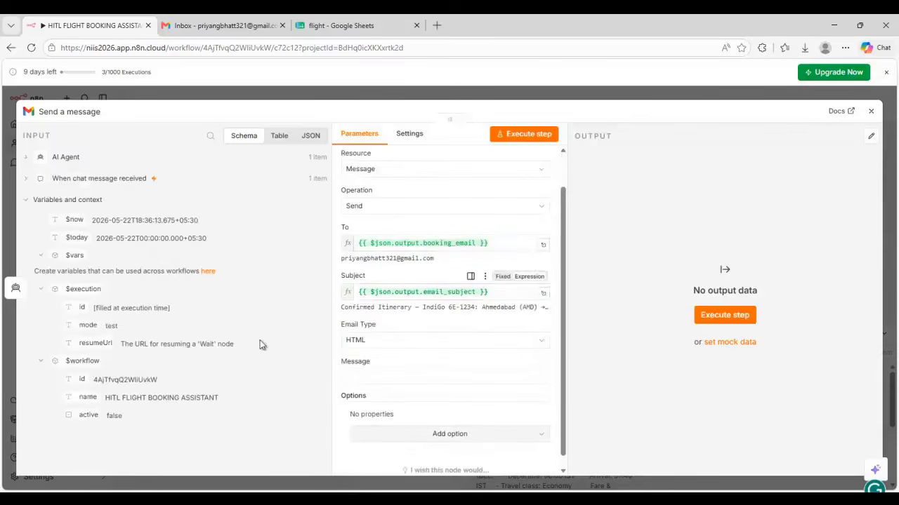
Map the AI Agent's email_body output to the Message field and set the email type to Text.
click(63, 157)
drag(87, 238, 188, 212)
drag(417, 336, 385, 378)
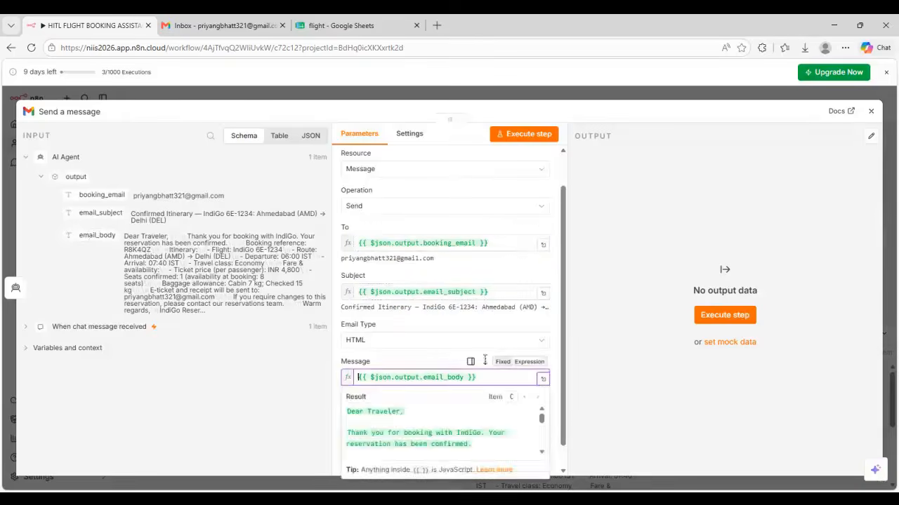
click(608, 323)
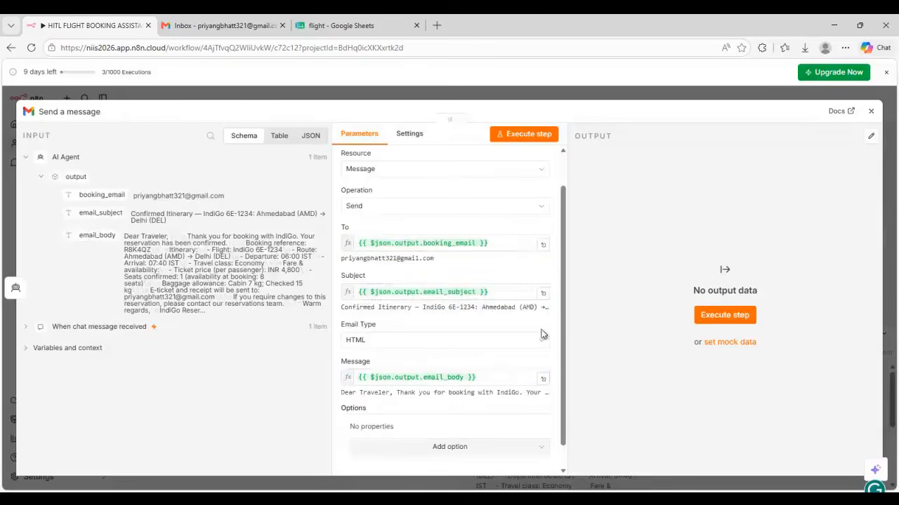
click(355, 344)
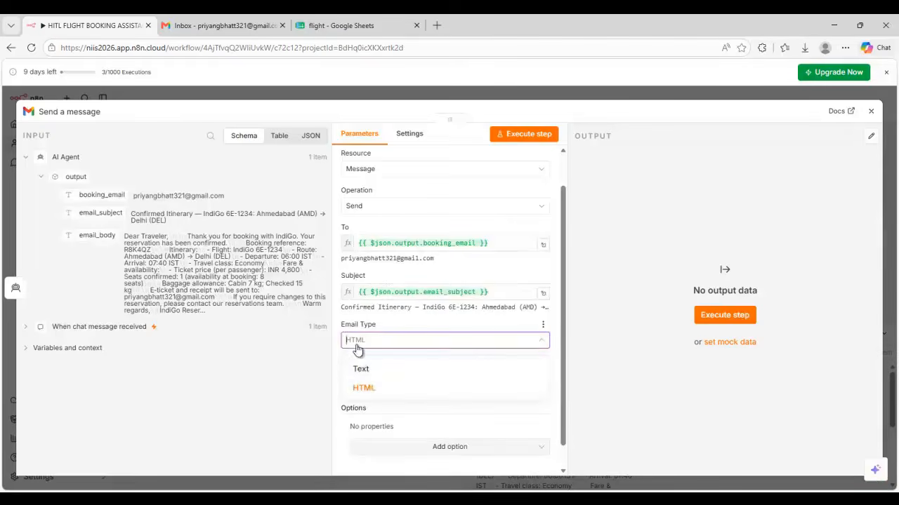
click(362, 370)
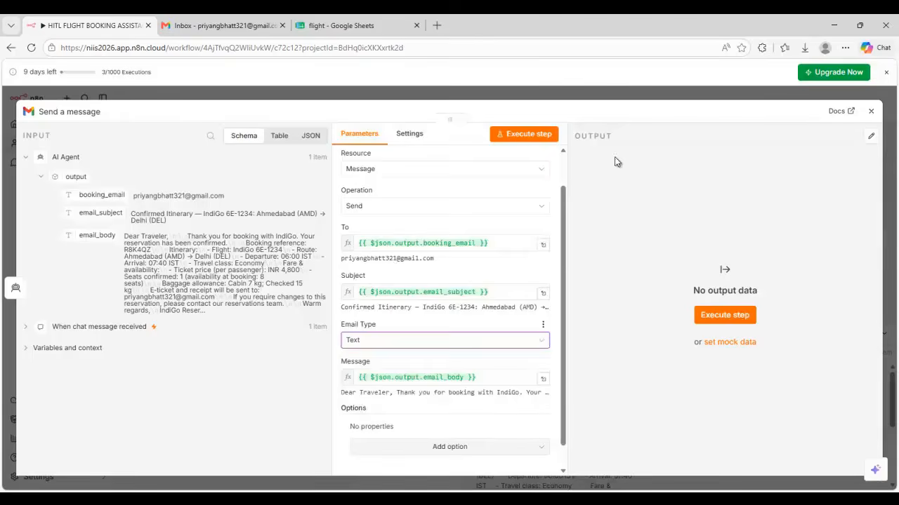
Execute the Gmail node to send the confirmation email, then switch to the Gmail inbox and refresh it.
click(518, 137)
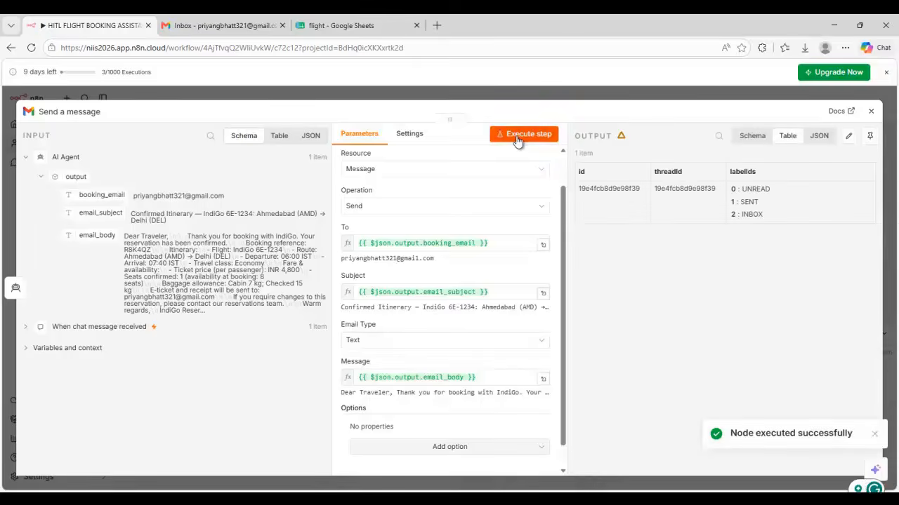
click(219, 25)
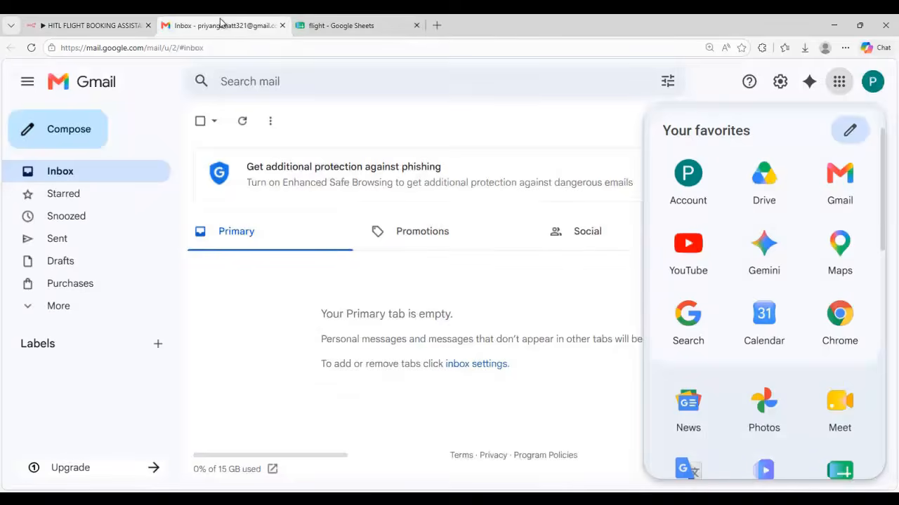
click(871, 90)
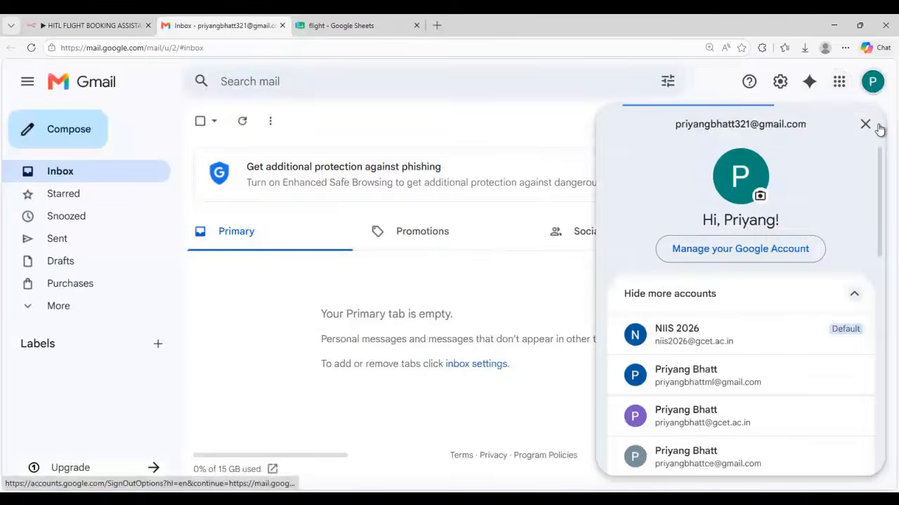
click(867, 123)
right_click(227, 22)
click(248, 69)
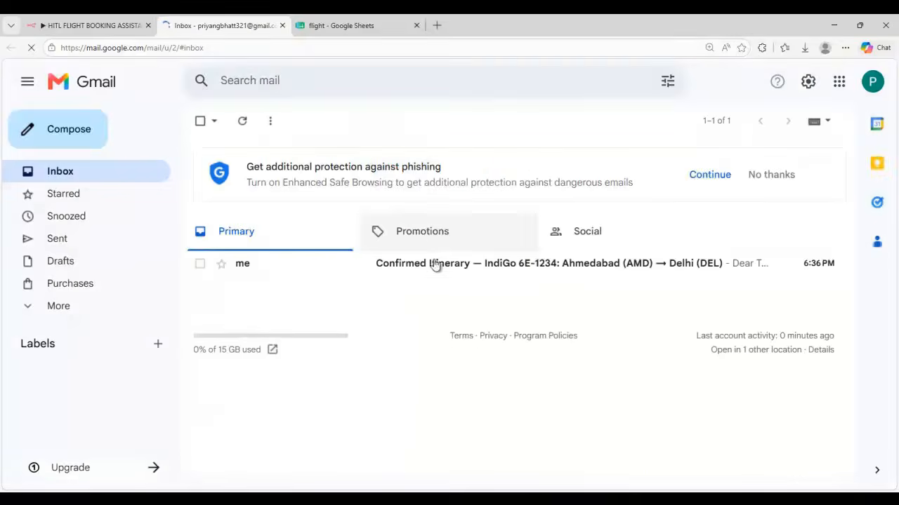
Open the received confirmed itinerary email and examine its booking details, closing lines and automatic n8n footer.
click(435, 264)
scroll(279, 246, down, 1)
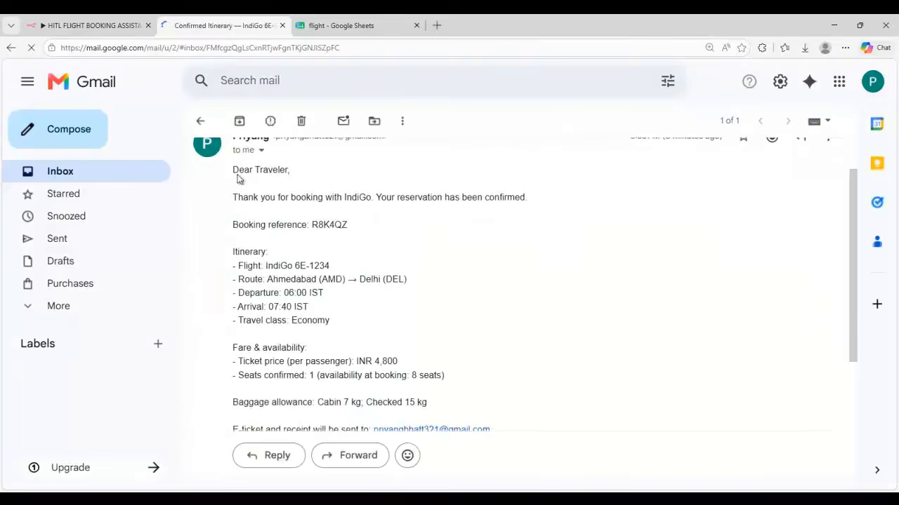
drag(231, 171, 492, 368)
click(383, 334)
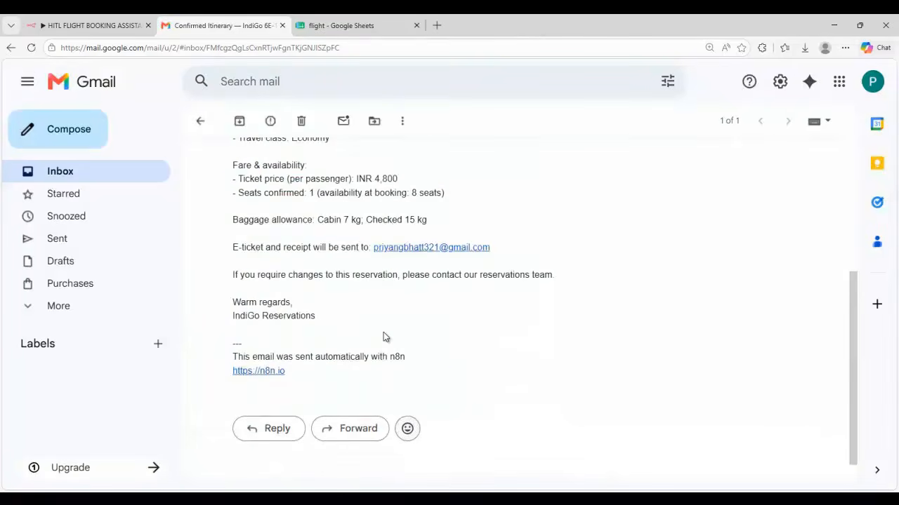
drag(232, 358, 293, 377)
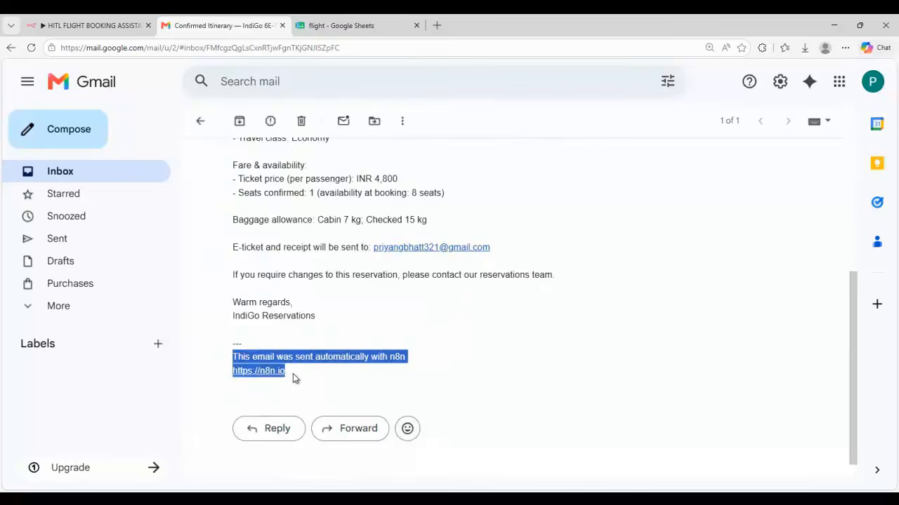
click(293, 374)
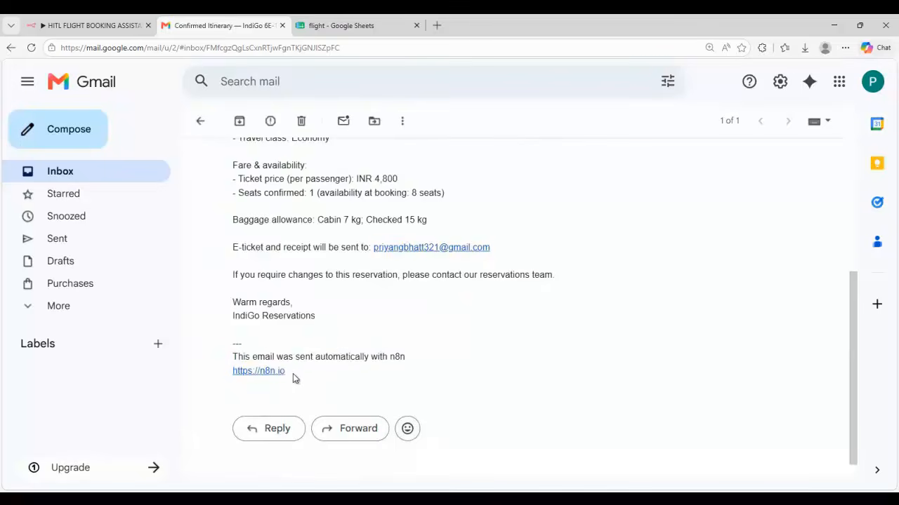
Return to n8n and add the Append n8n Attribution option to the Gmail node, switched off.
click(75, 24)
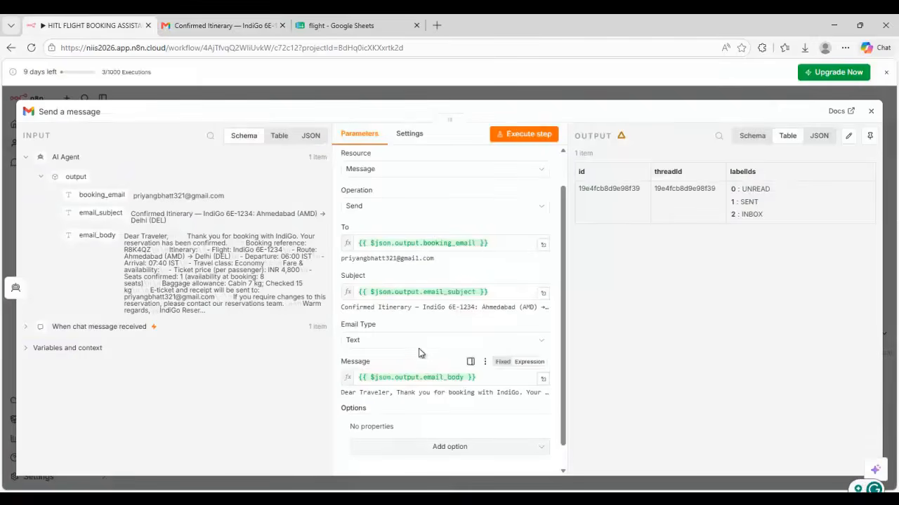
scroll(420, 353, down, 1)
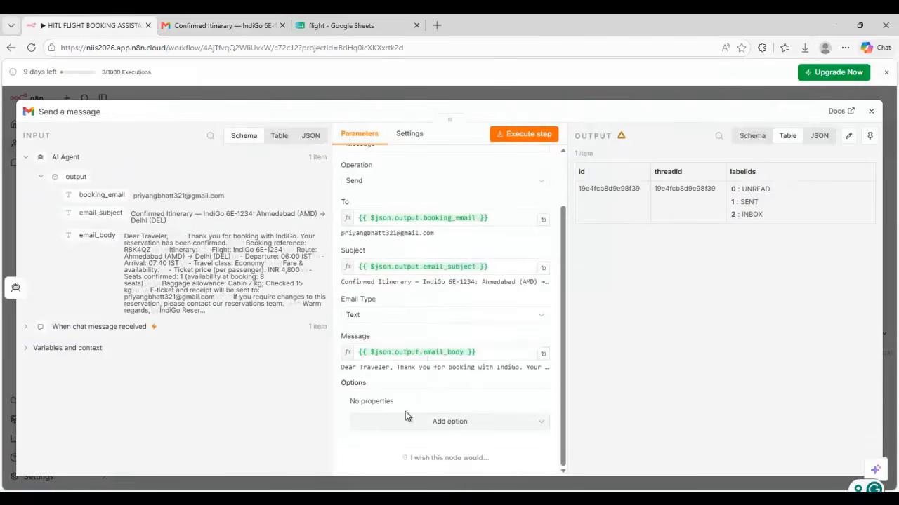
click(455, 430)
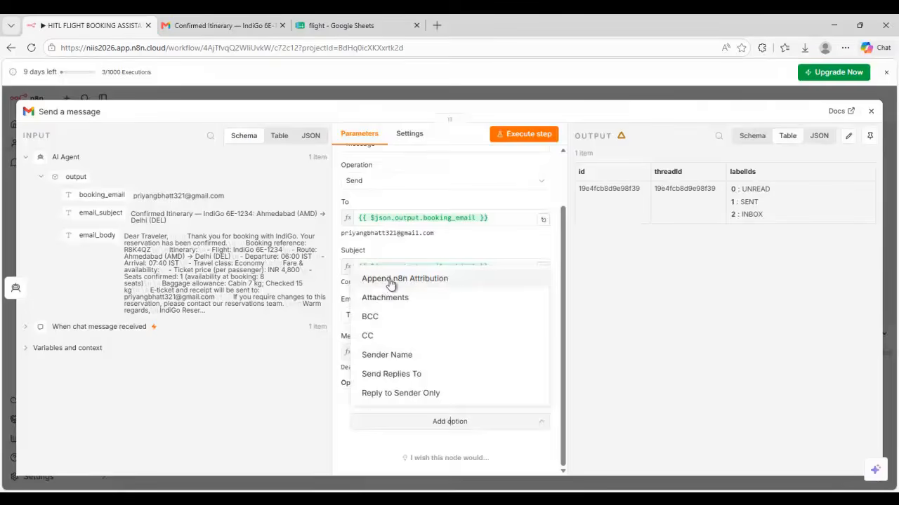
click(391, 284)
scroll(392, 400, down, 1)
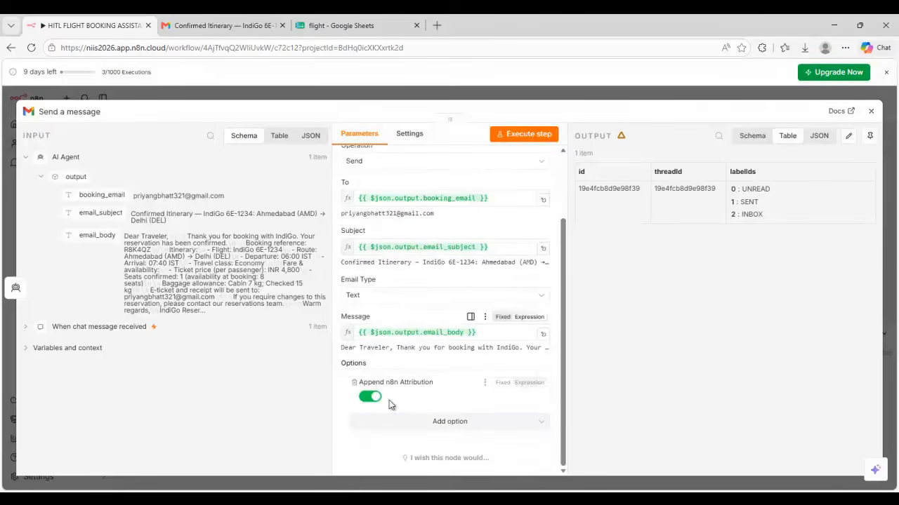
click(374, 398)
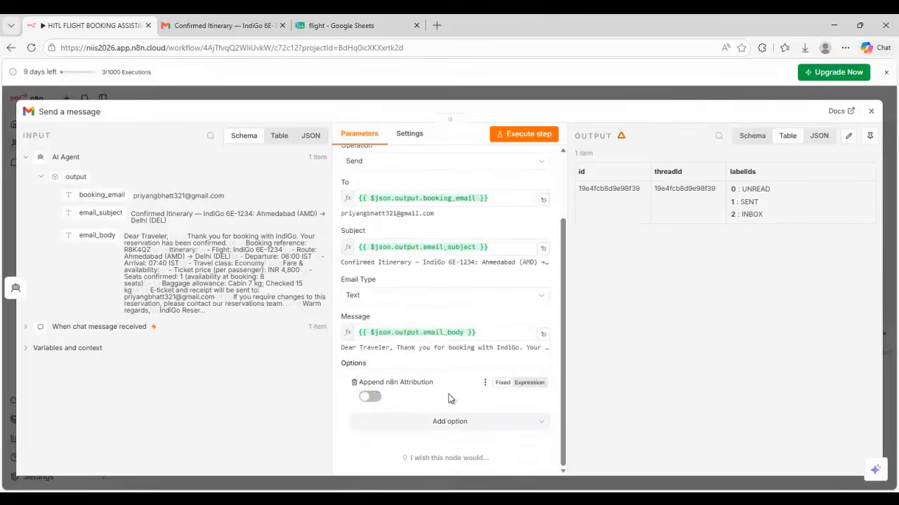
Execute the Gmail node again without the attribution, and refresh the Gmail inbox from its message list.
click(523, 134)
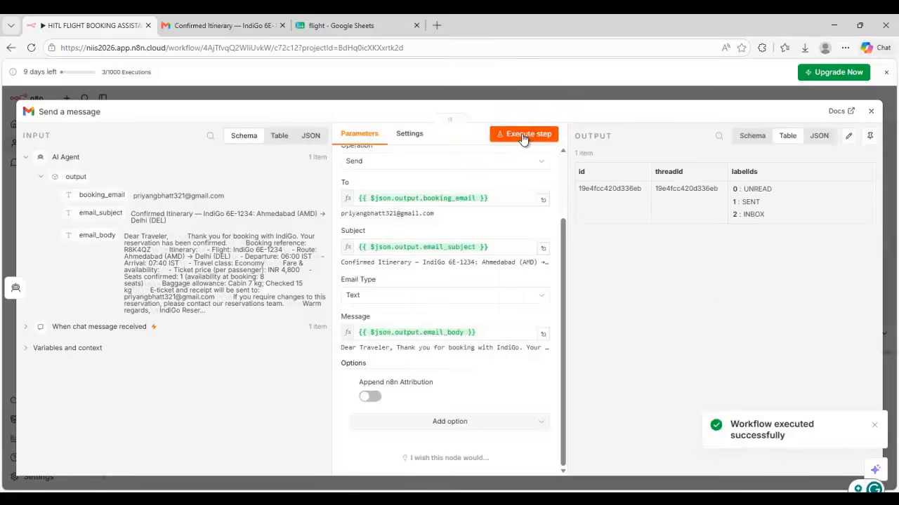
click(217, 19)
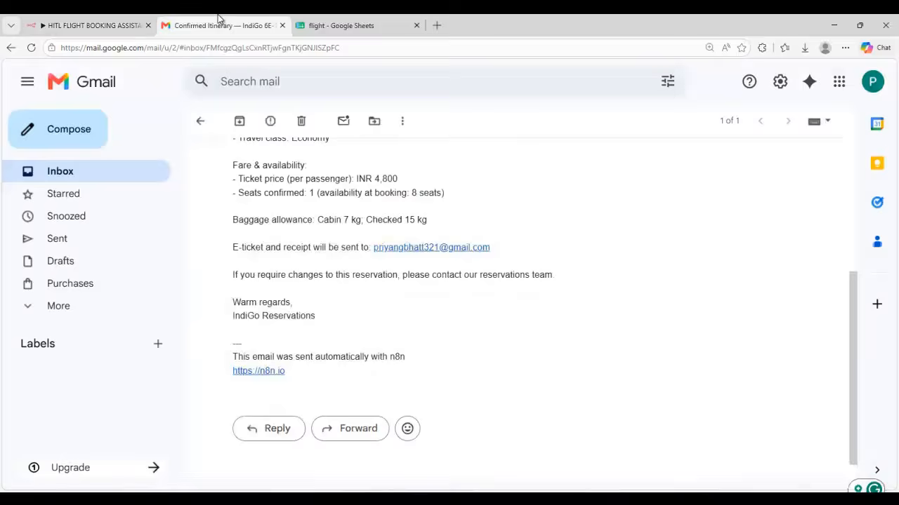
click(198, 122)
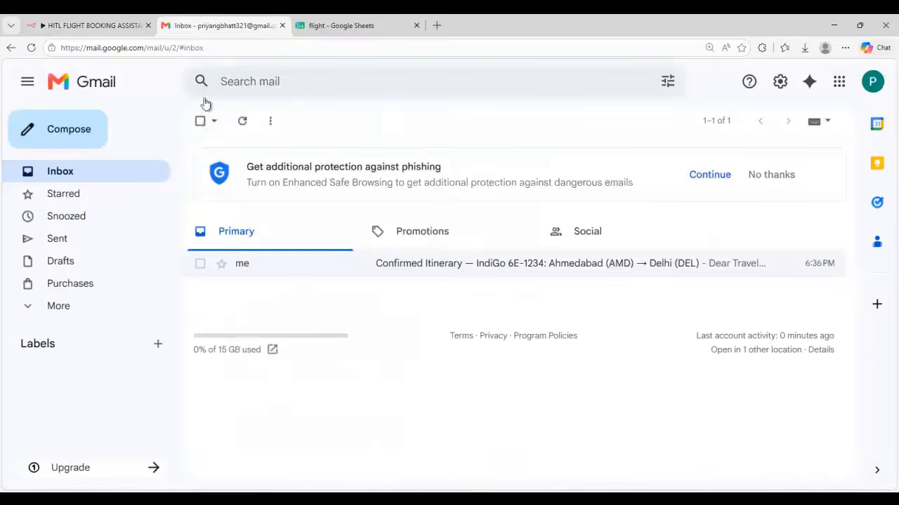
right_click(222, 24)
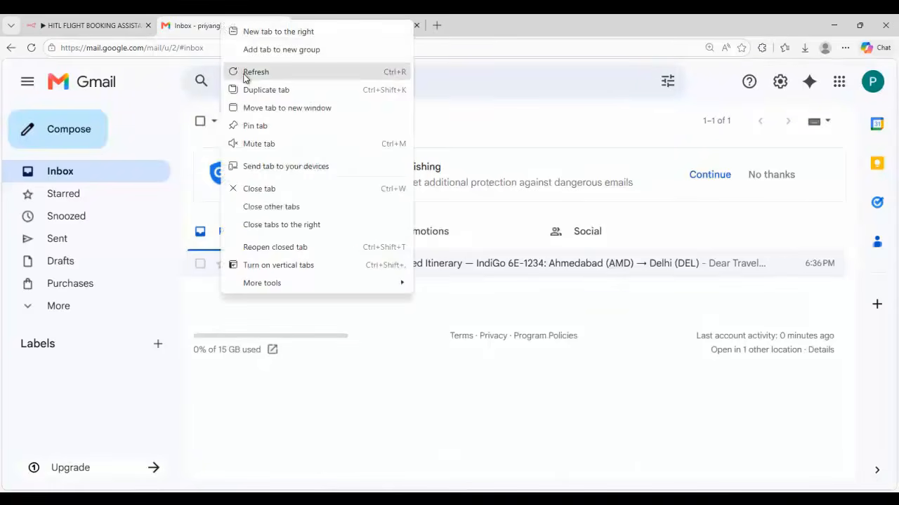
click(243, 73)
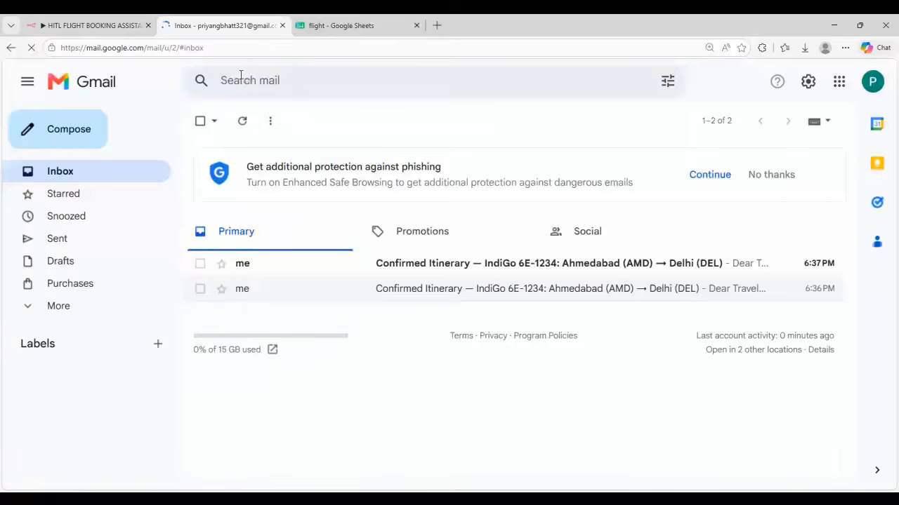
Open the newest confirmed itinerary email and check its closing lines for the n8n footer, plus the booking details.
click(413, 263)
scroll(412, 261, down, 4)
drag(383, 319, 360, 357)
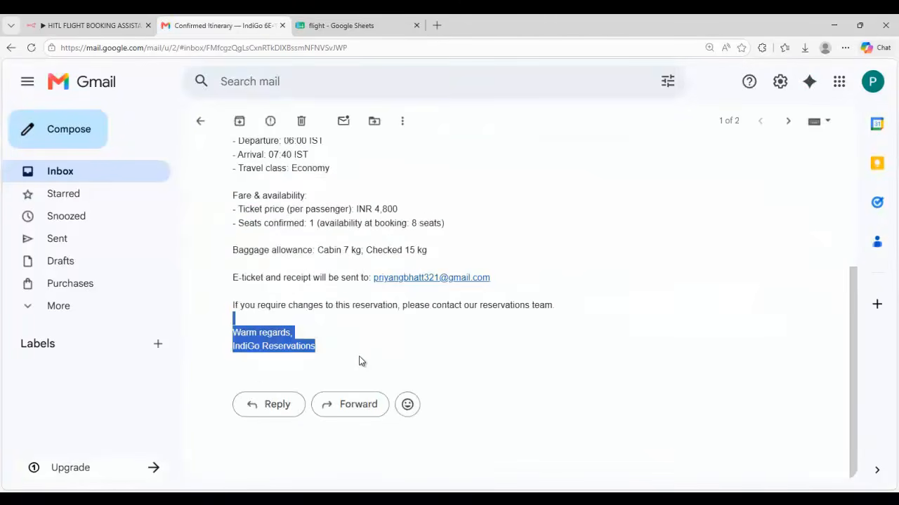
click(333, 333)
scroll(332, 333, up, 1)
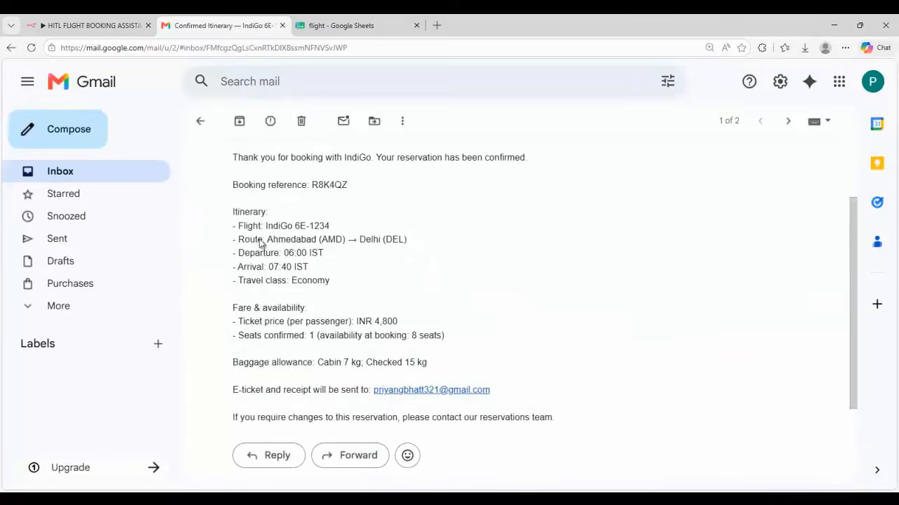
Review the confirmed itinerary email in full, including the booking reference, itinerary, fare, baggage allowance and sign-off.
scroll(258, 230, up, 2)
scroll(257, 231, down, 3)
drag(233, 169, 317, 179)
click(312, 210)
drag(233, 213, 282, 266)
click(285, 265)
scroll(284, 266, down, 2)
drag(232, 196, 320, 199)
drag(232, 251, 325, 252)
click(325, 252)
drag(235, 282, 559, 284)
click(560, 284)
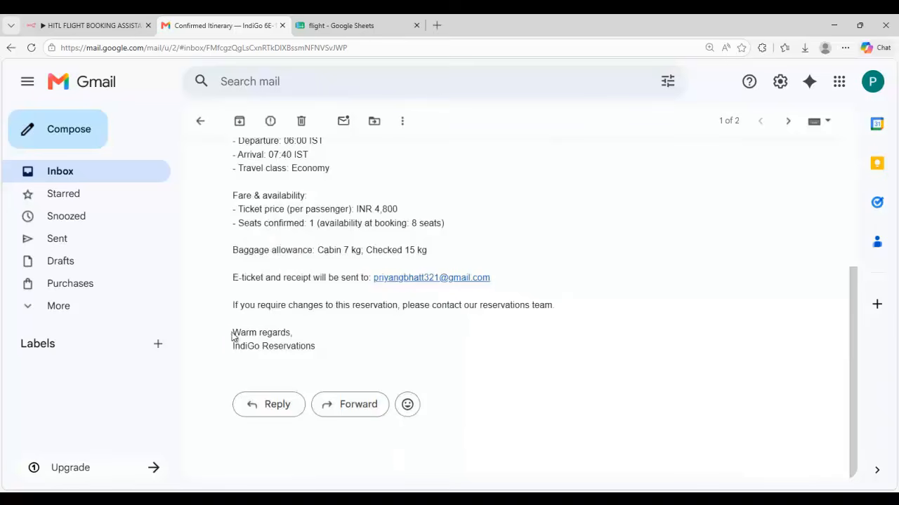
drag(232, 336, 341, 357)
click(342, 357)
scroll(342, 357, up, 3)
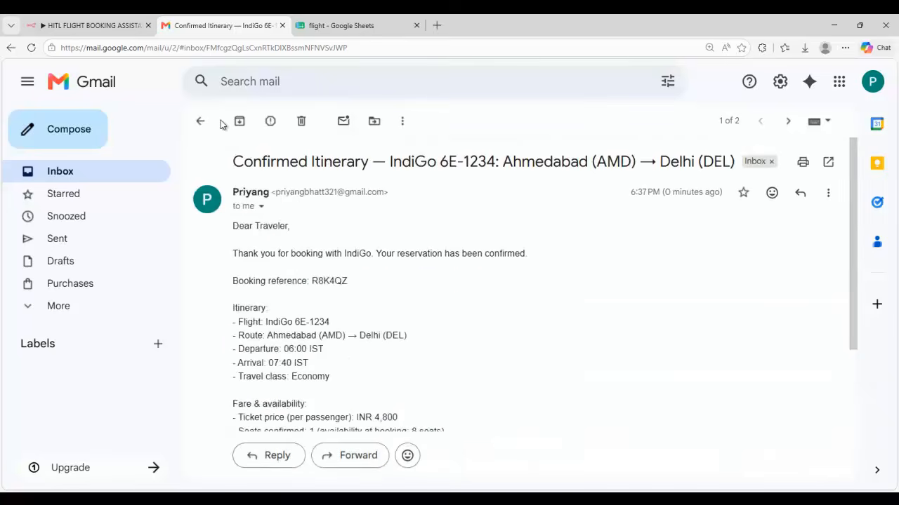
Return to n8n, move the Gmail node farther from the AI Agent and delete the connection between them.
click(93, 26)
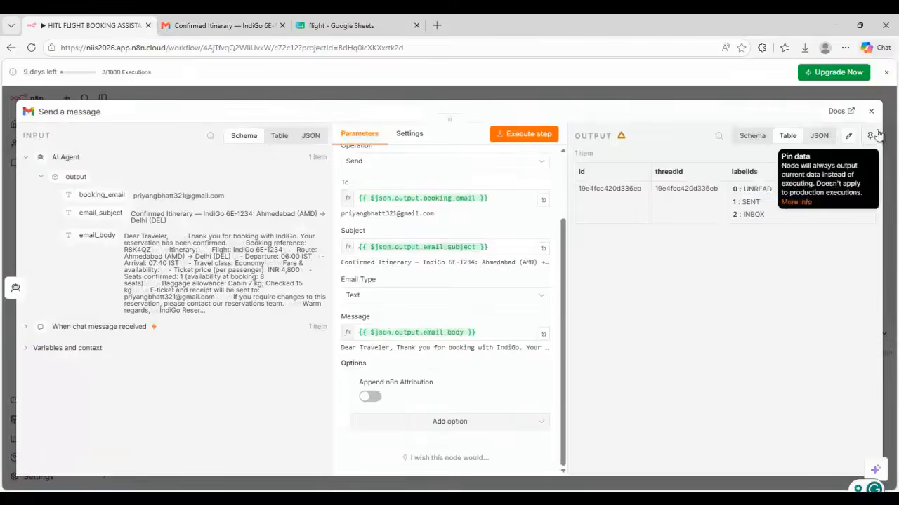
click(869, 117)
drag(540, 177, 694, 163)
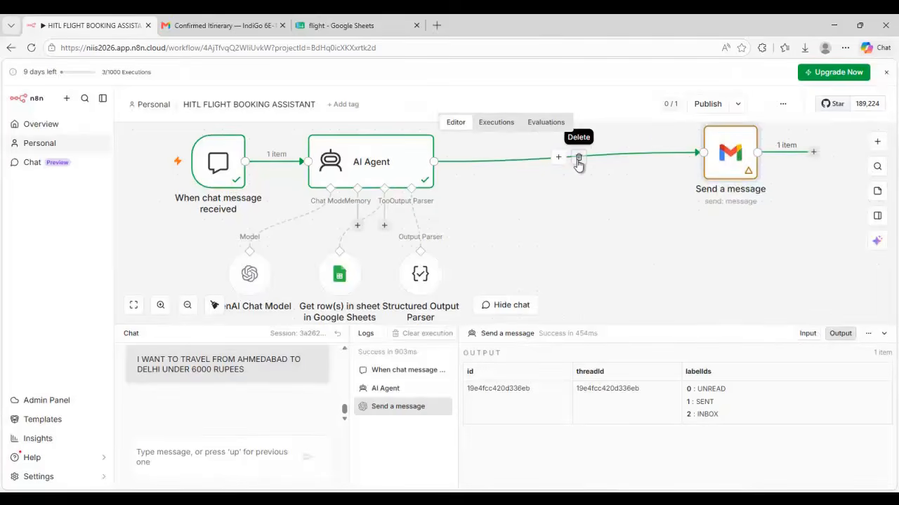
click(579, 161)
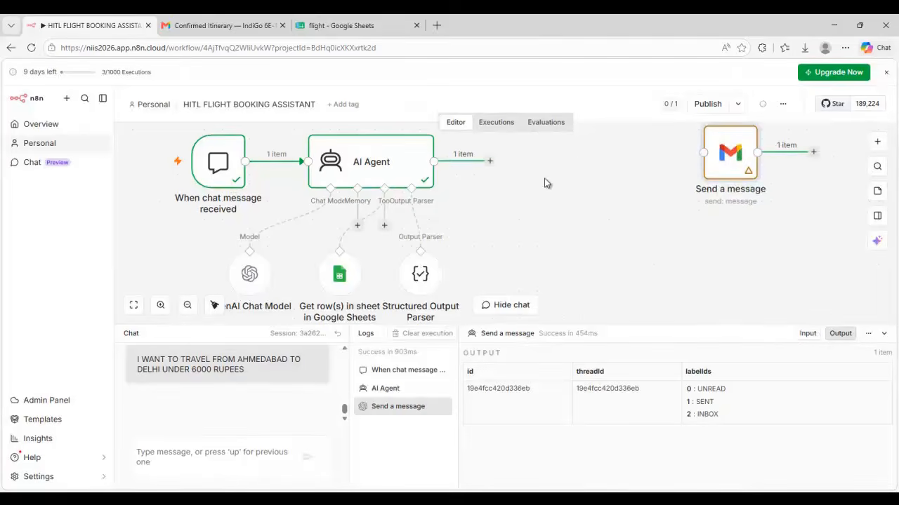
Add a human review Chat node that sends and waits for a response after the AI Agent.
click(490, 161)
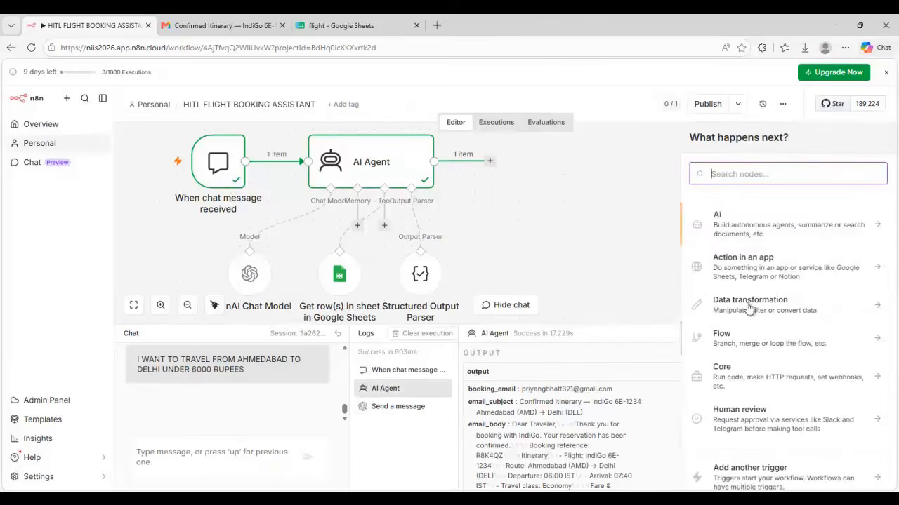
click(745, 422)
click(745, 422)
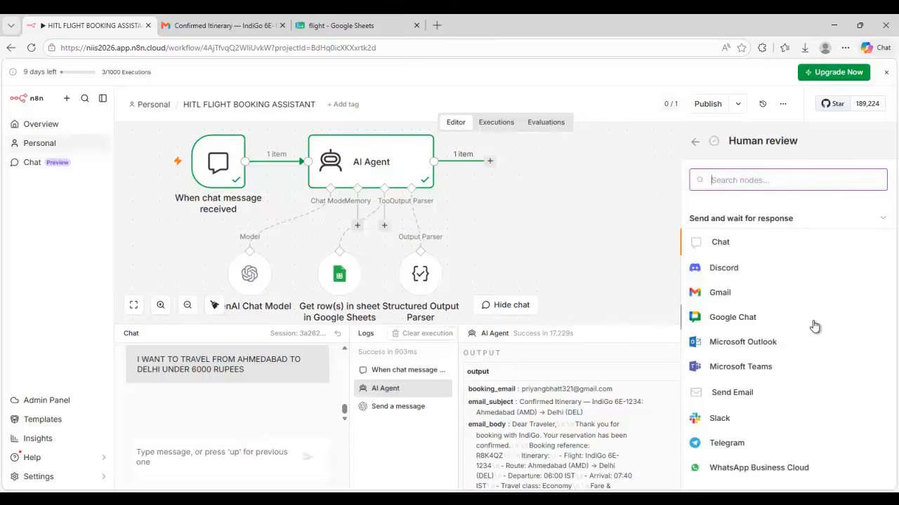
click(721, 246)
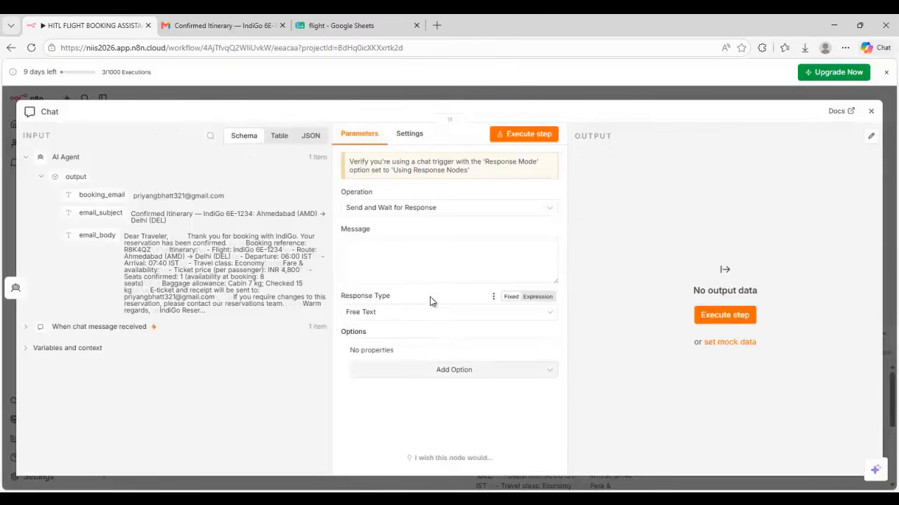
Write the Chat node's message as "Type approve if you want to continue with the selected flight booking, if not, type reject".
click(367, 251)
text(tYP)
key(BackSpace)
key(BackSpace)
key(BackSpace)
text(Type)
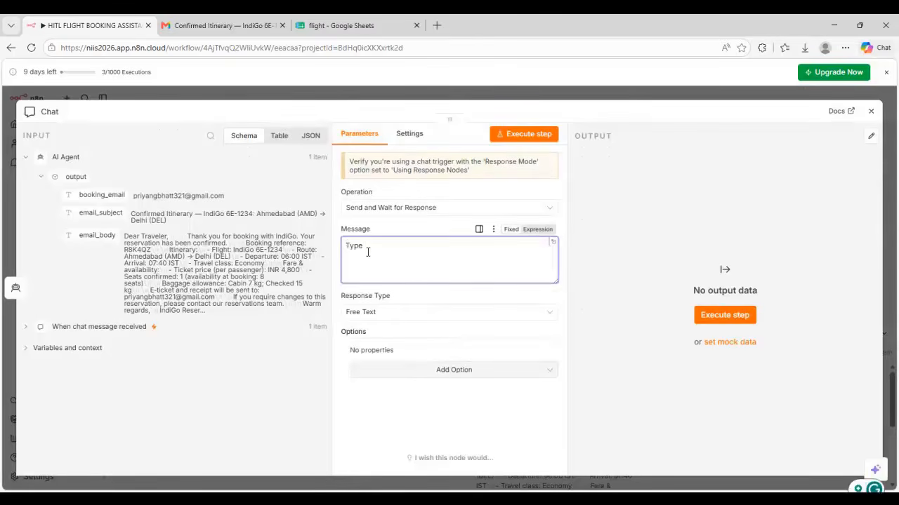
text( approve if you want to continue)
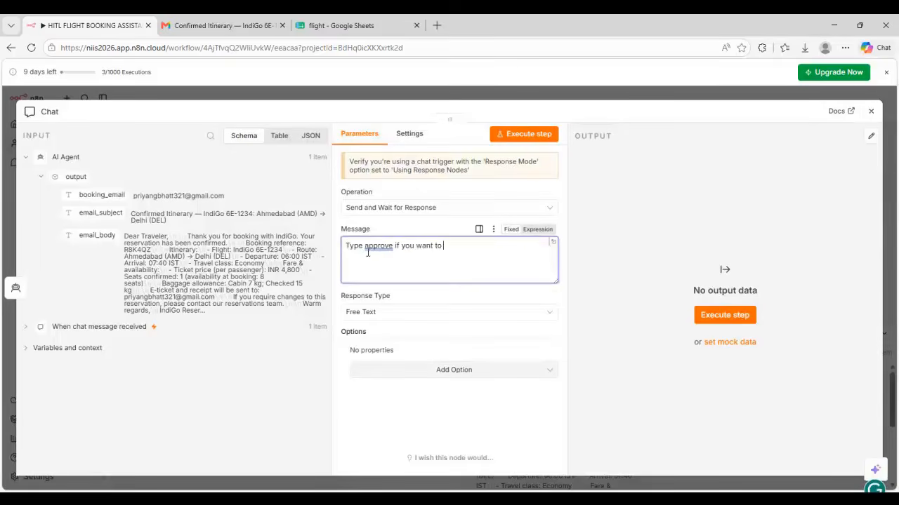
text( with the selected flight booking if not type reject)
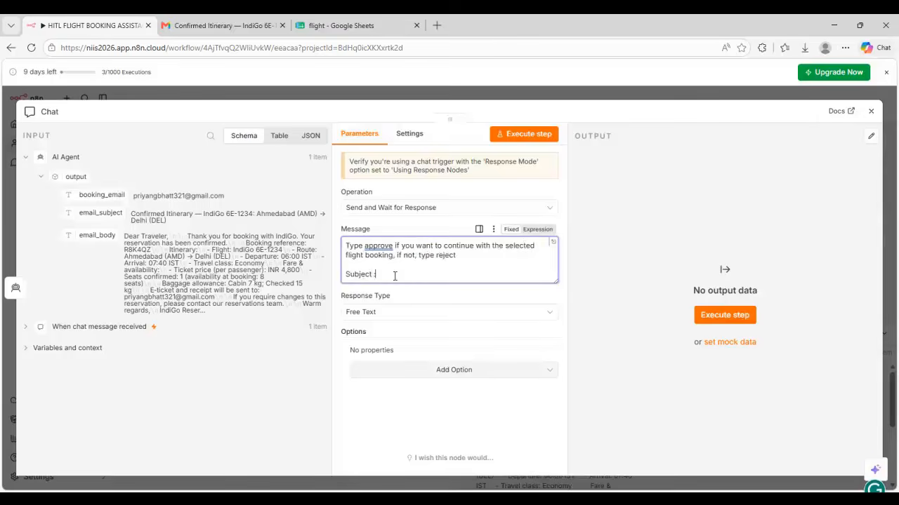
Add a "Subject :" label to the Chat message and map the AI Agent's email_subject output beneath it.
text(:)
key(Return)
drag(101, 213, 363, 272)
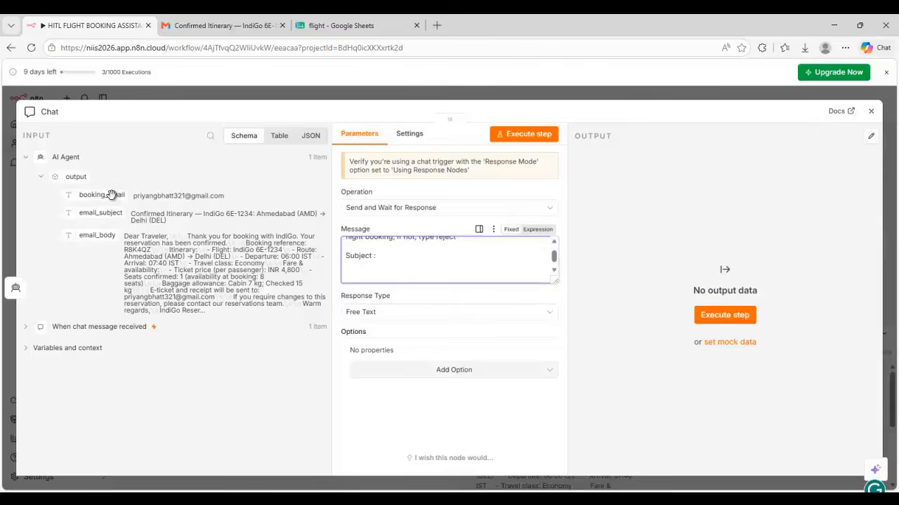
drag(100, 213, 374, 281)
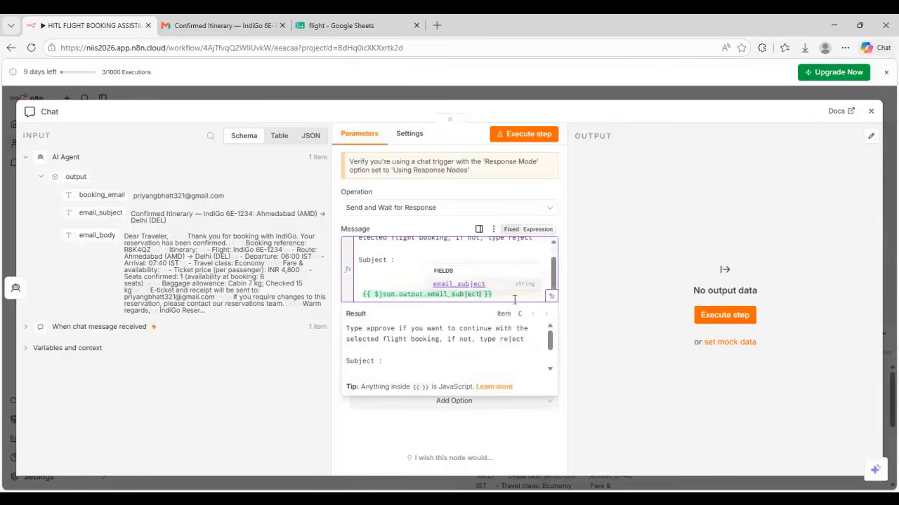
key(Escape)
key(Return)
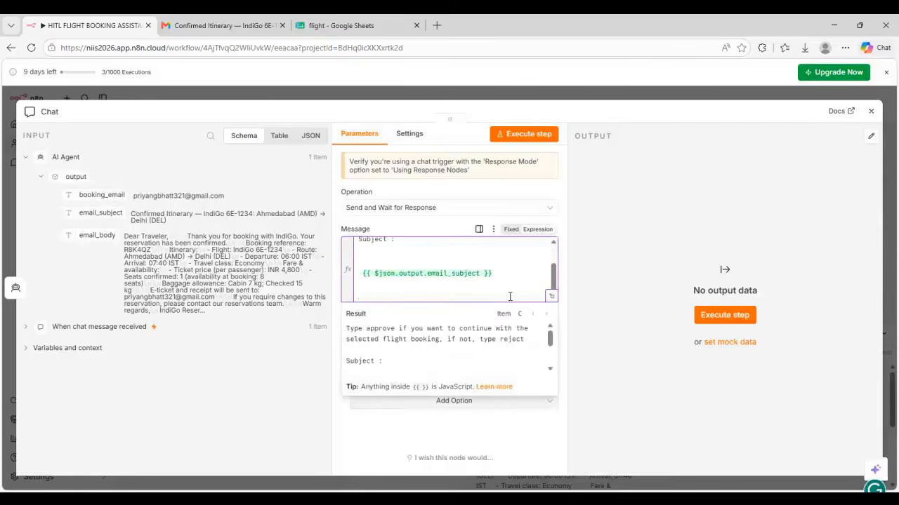
Add a "Body:" label to the Chat message, map the AI Agent's email_body output beneath it and close the node.
text(Body :)
key(Return)
key(Return)
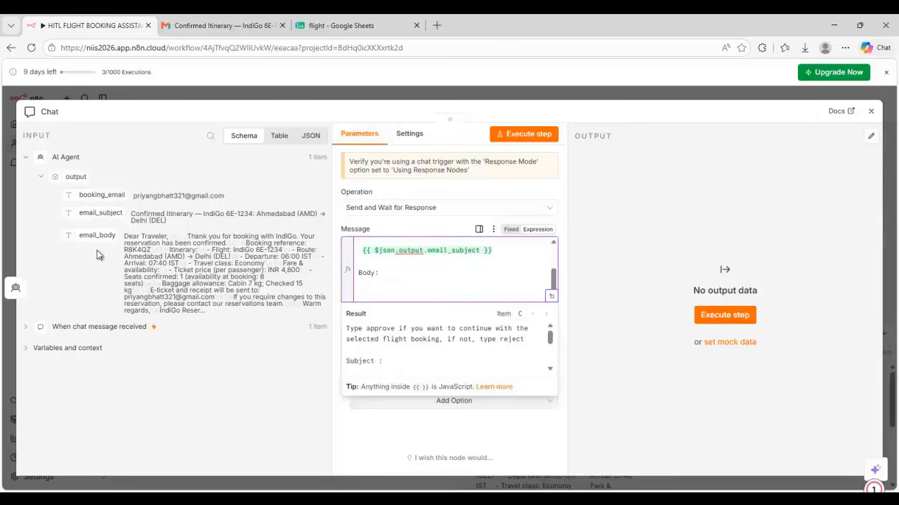
drag(94, 238, 396, 289)
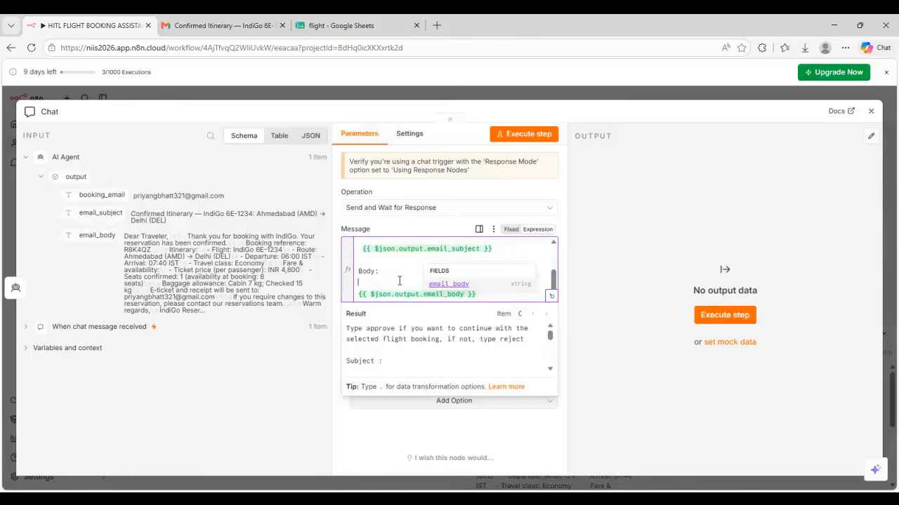
click(871, 111)
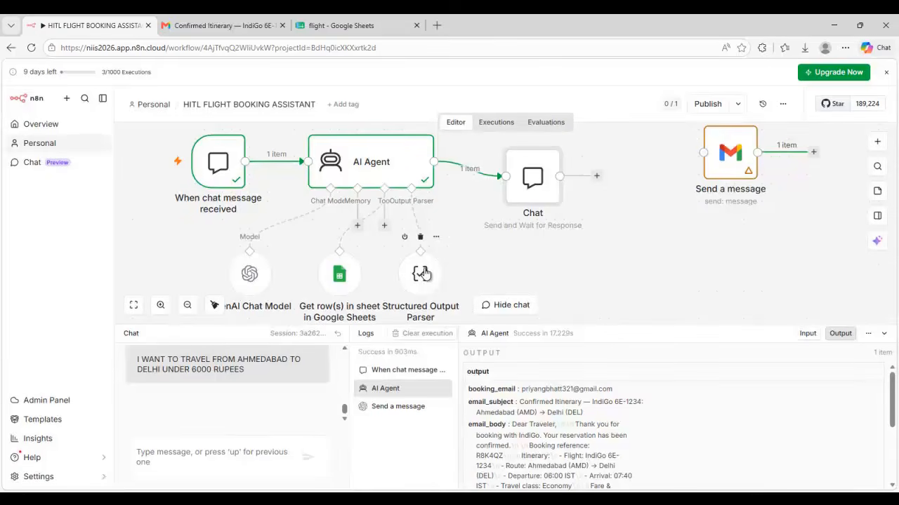
Add the Response Mode option to the chat trigger and set it to Using Response Nodes.
double_click(226, 176)
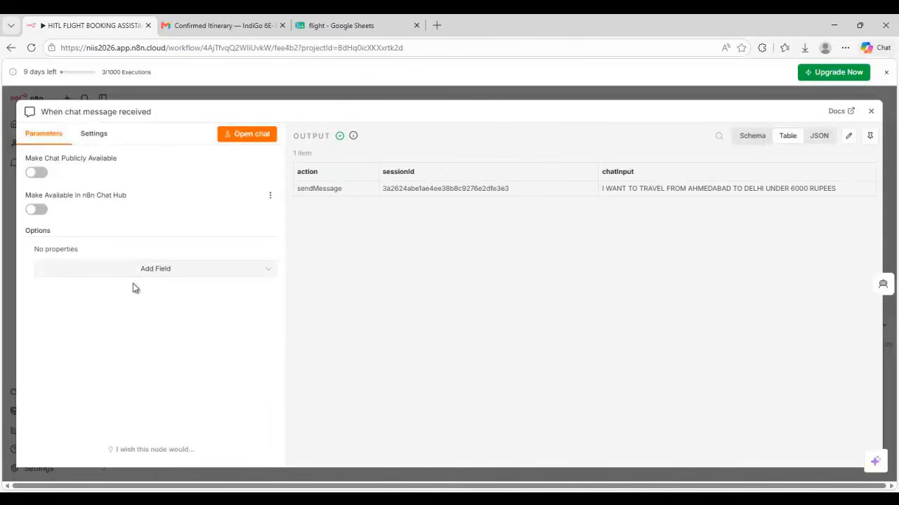
click(153, 274)
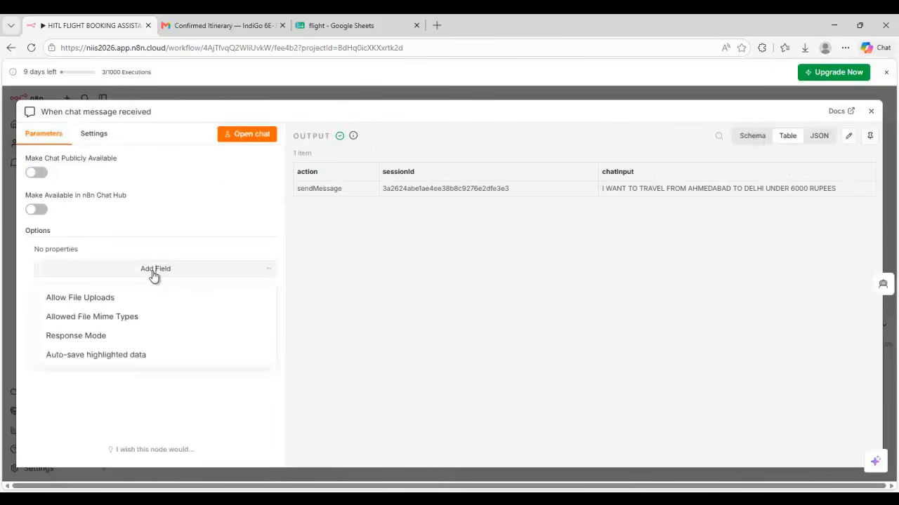
click(95, 340)
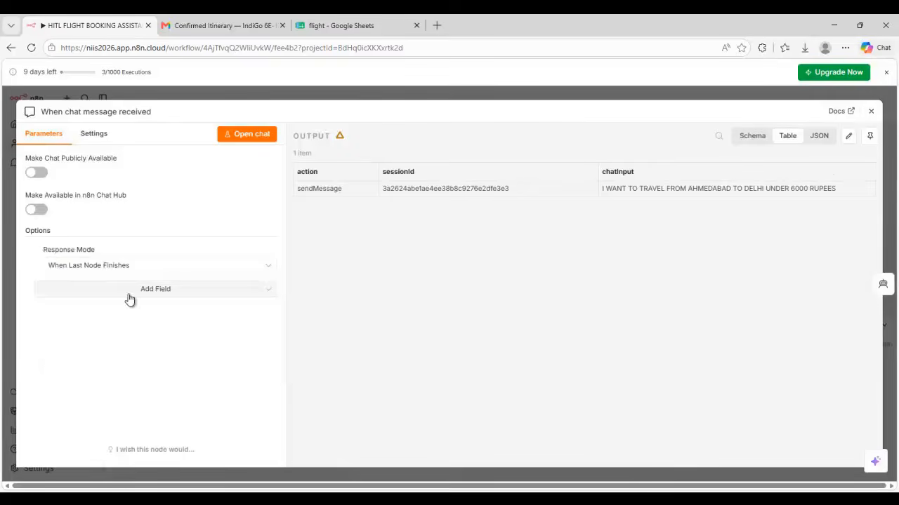
click(124, 267)
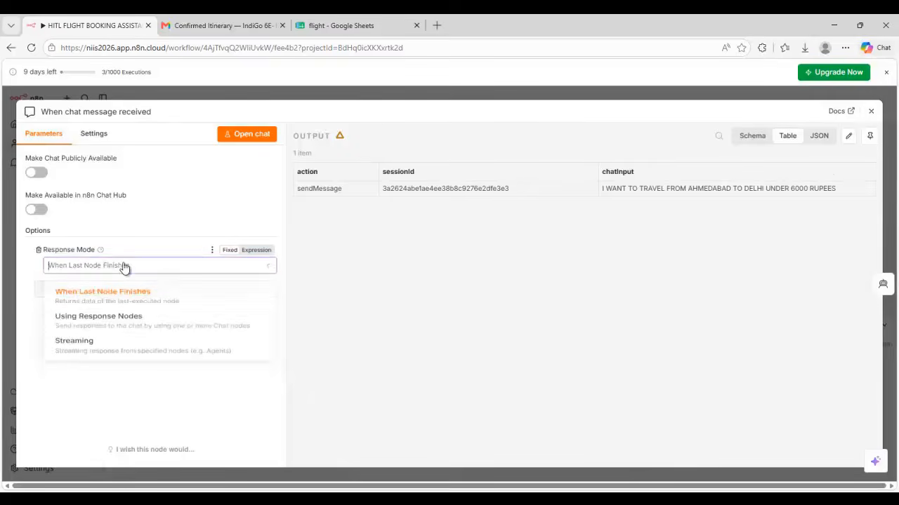
click(101, 327)
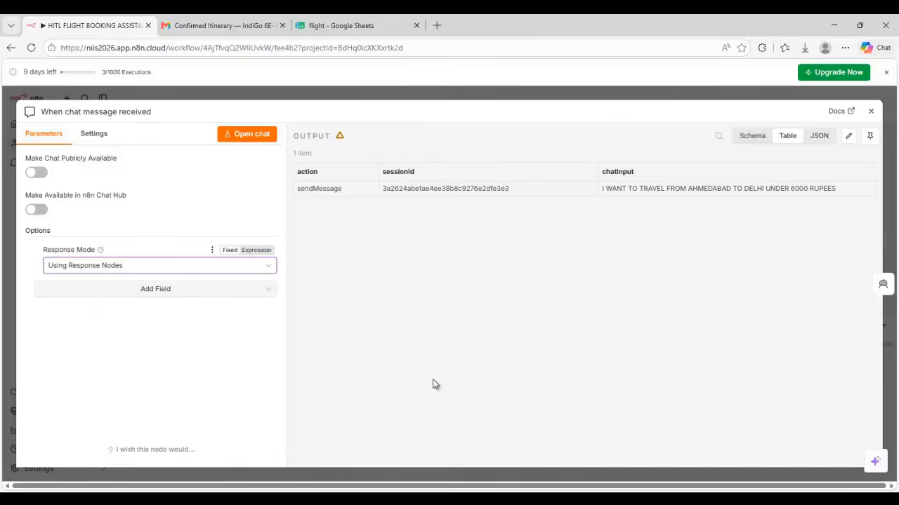
click(871, 112)
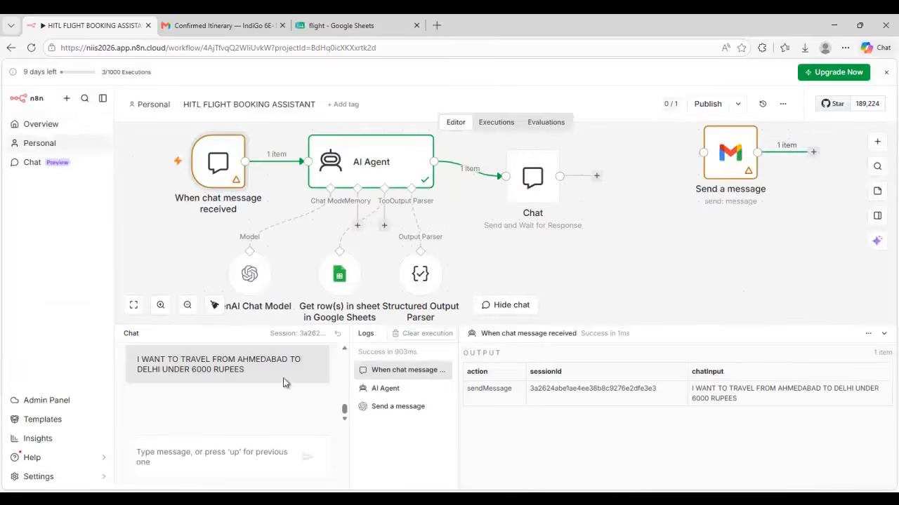
Resend the earlier chat request "I WANT TO TRAVEL FROM AHMEDABAD TO DELHI UNDER 6000 RUPEES" to run the workflow.
scroll(314, 358, up, 1)
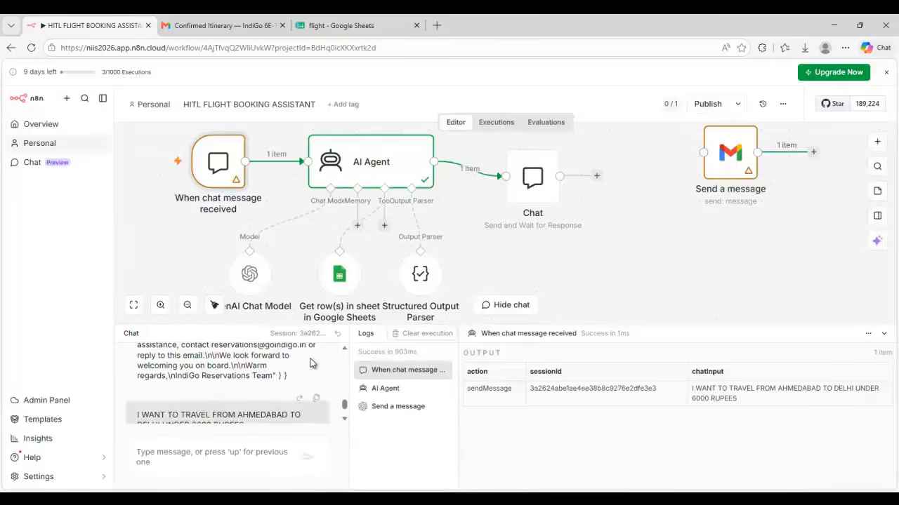
click(316, 400)
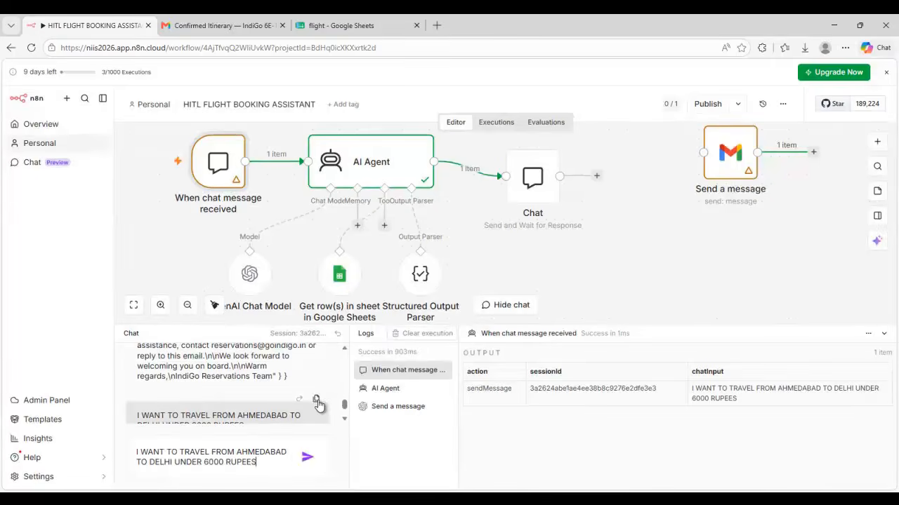
click(307, 460)
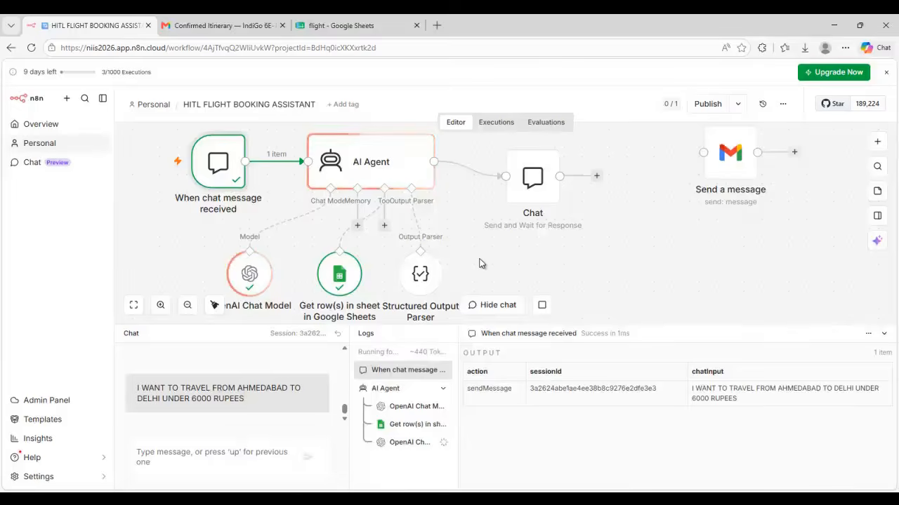
Examine the approval request in the chat, including its instruction, email subject, booking details and closing lines.
drag(249, 325, 244, 243)
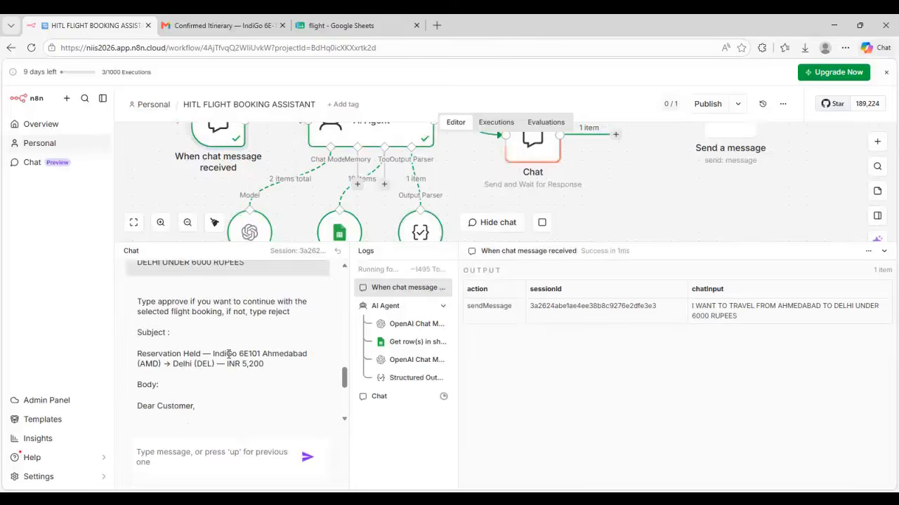
scroll(227, 355, up, 2)
scroll(227, 355, down, 2)
scroll(161, 331, down, 1)
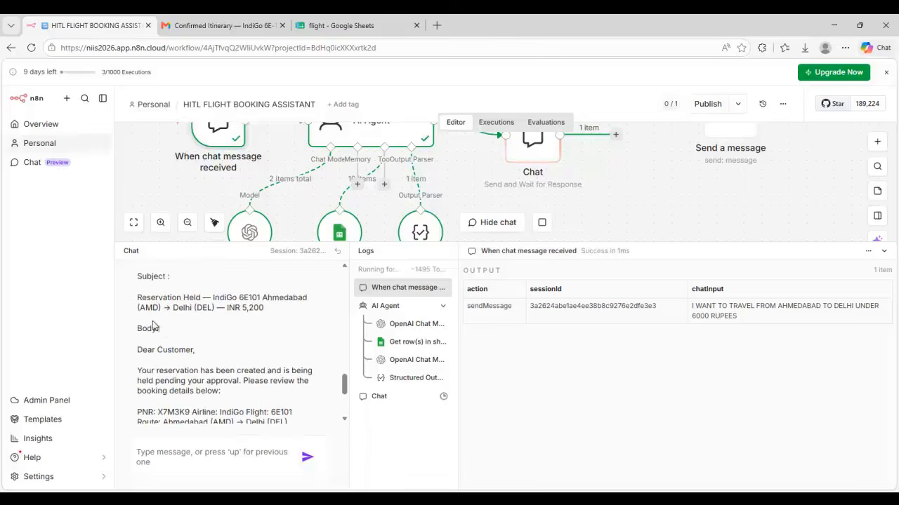
drag(138, 296, 277, 317)
click(243, 332)
scroll(193, 323, down, 1)
drag(136, 294, 251, 407)
scroll(243, 342, down, 2)
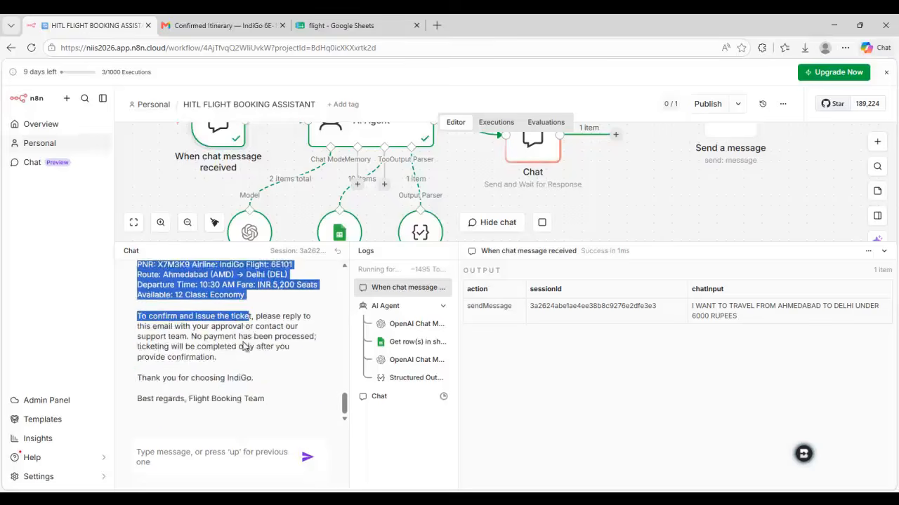
scroll(244, 342, up, 3)
scroll(243, 342, down, 3)
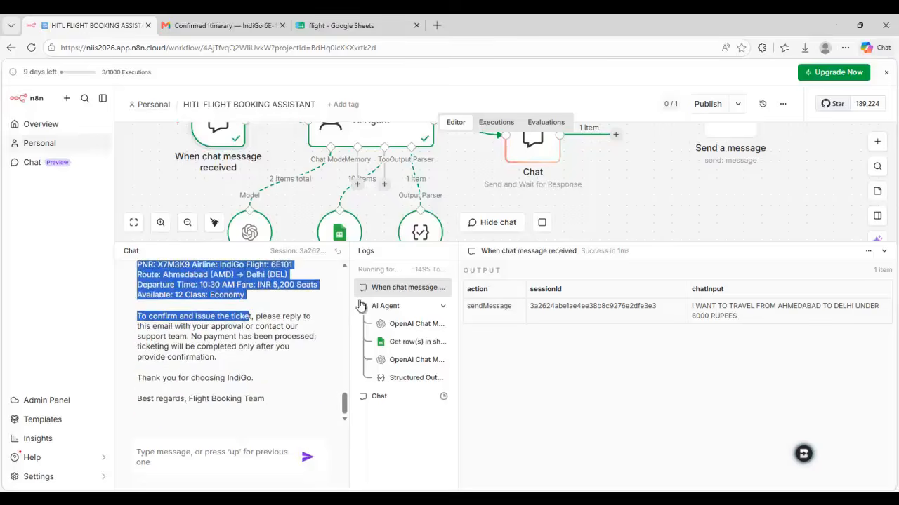
scroll(569, 188, up, 1)
drag(569, 242, 569, 340)
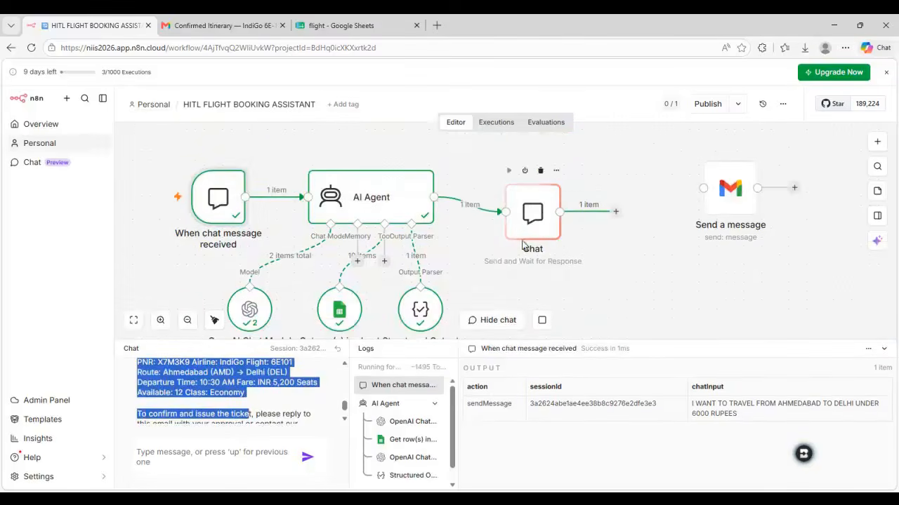
Reply "approve" to the pending booking request in the chat.
click(209, 455)
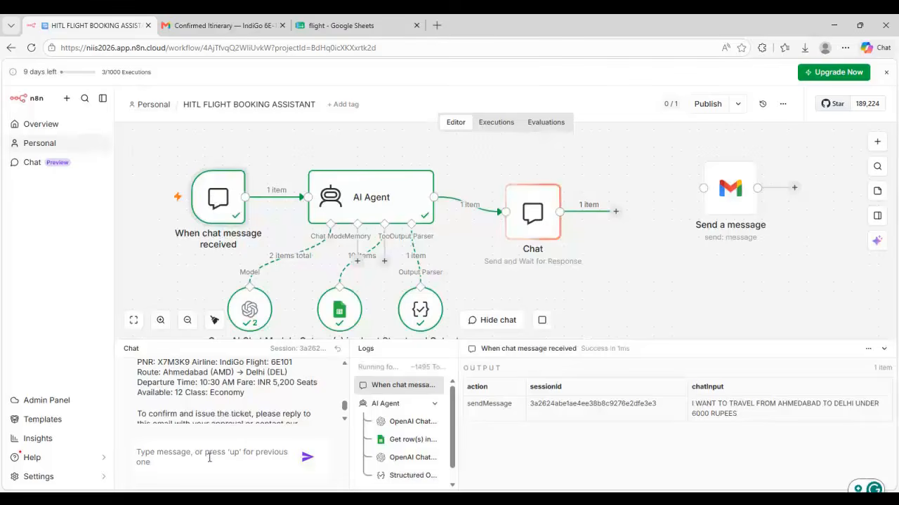
text(apro)
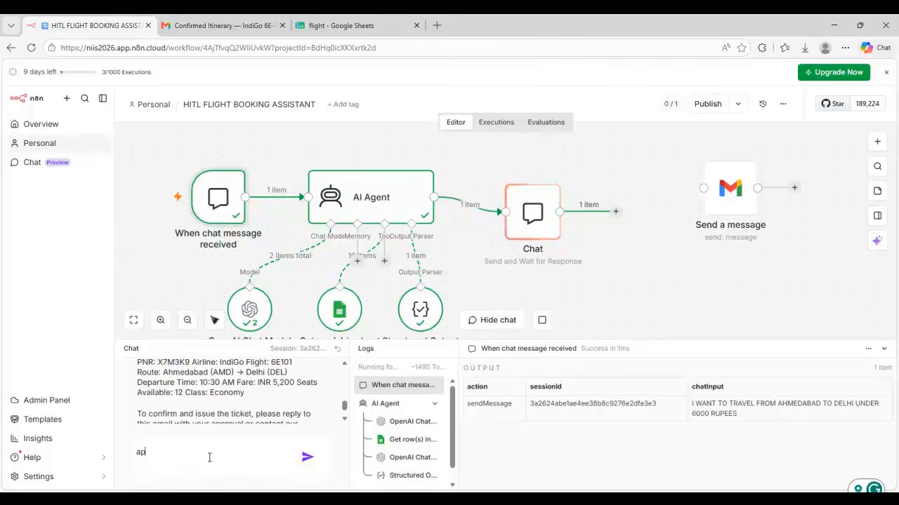
key(BackSpace)
key(BackSpace)
text(prove)
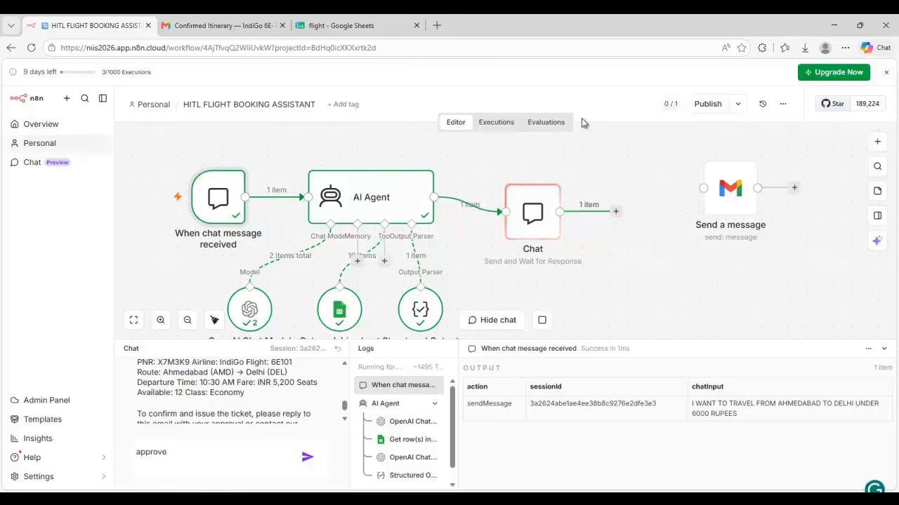
key(Return)
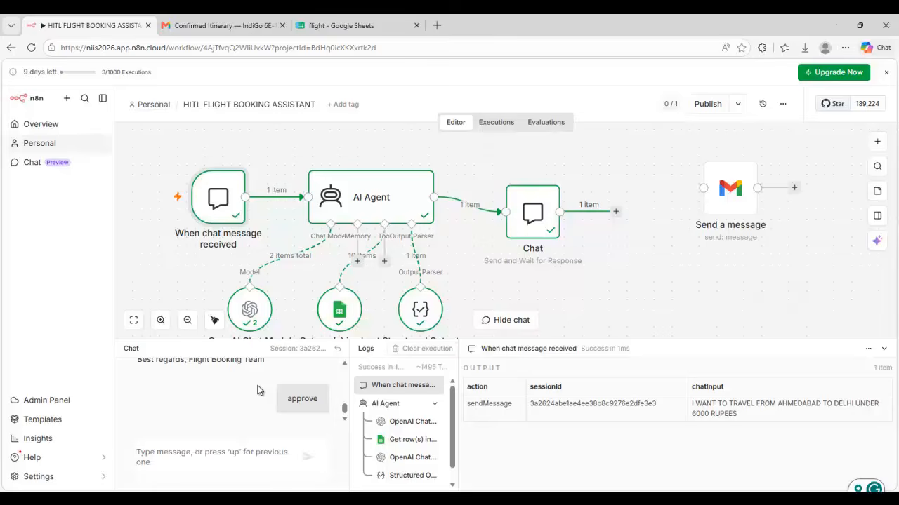
Add an If node after the Chat node in the workflow.
click(615, 212)
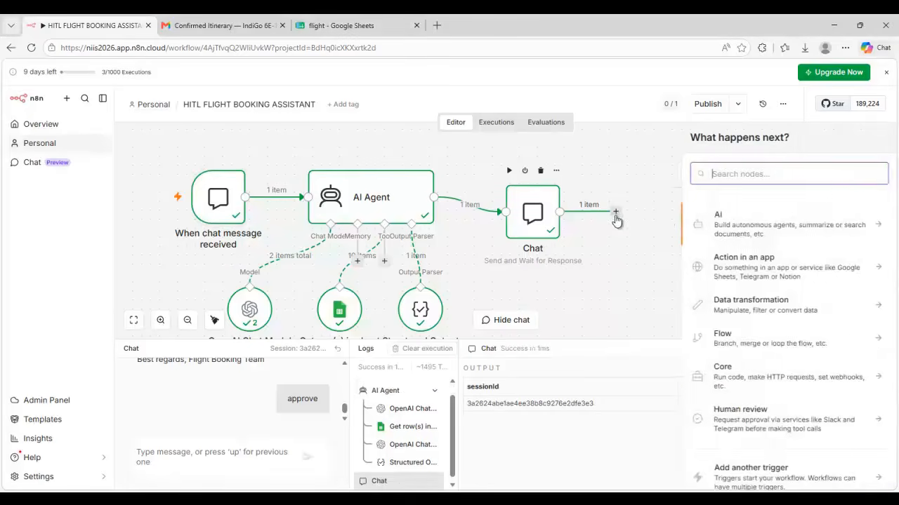
text(if)
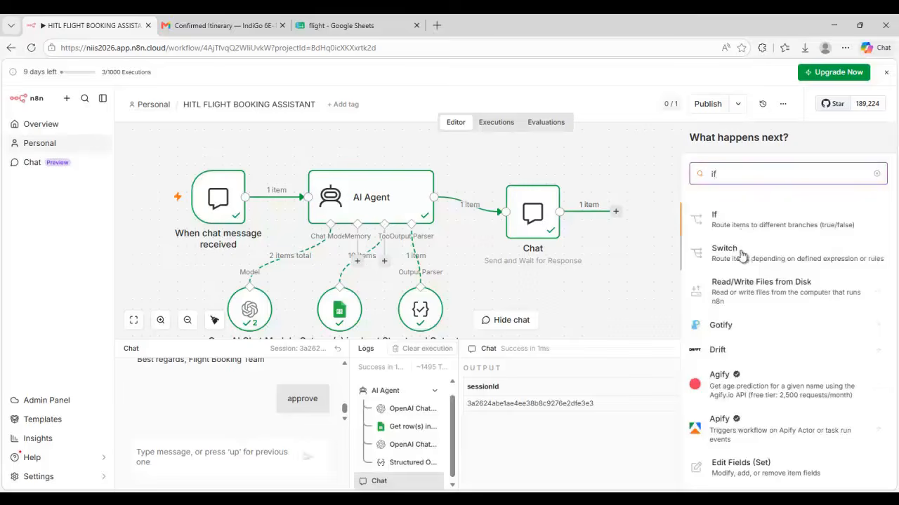
click(726, 230)
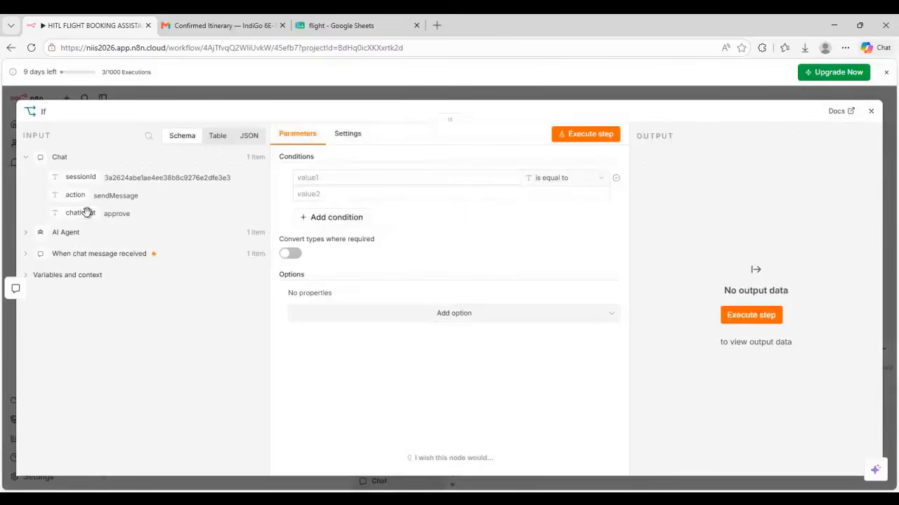
Set the If condition to chatInput is equal to "approve" and connect its true output to the Send a message node.
drag(77, 216, 310, 183)
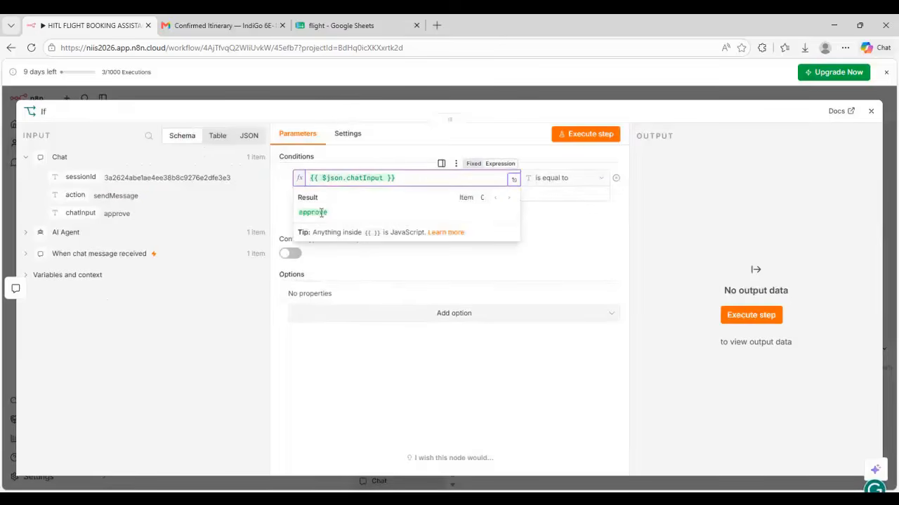
click(513, 244)
click(334, 194)
text(approve)
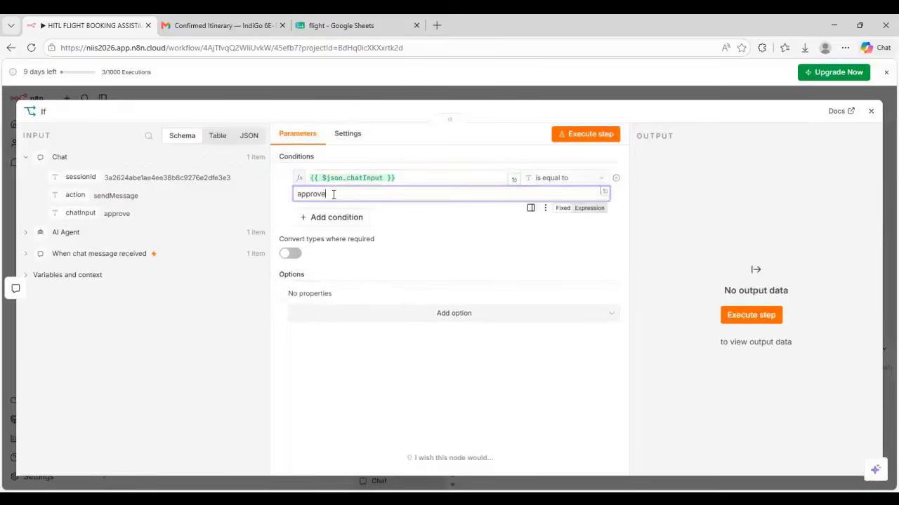
click(669, 223)
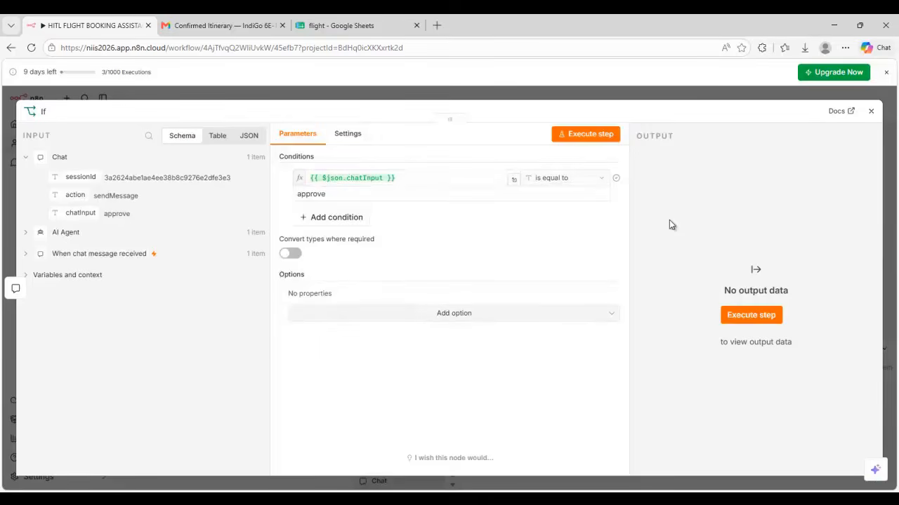
click(870, 111)
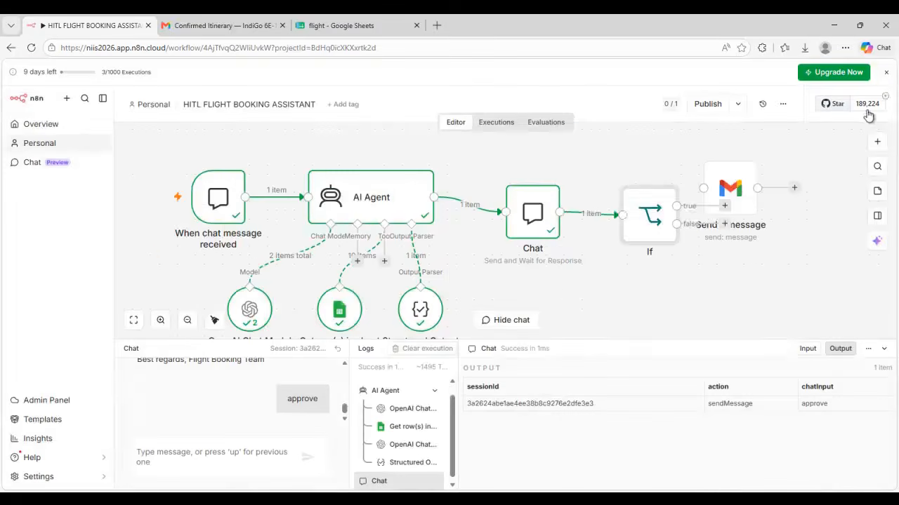
drag(632, 278, 705, 194)
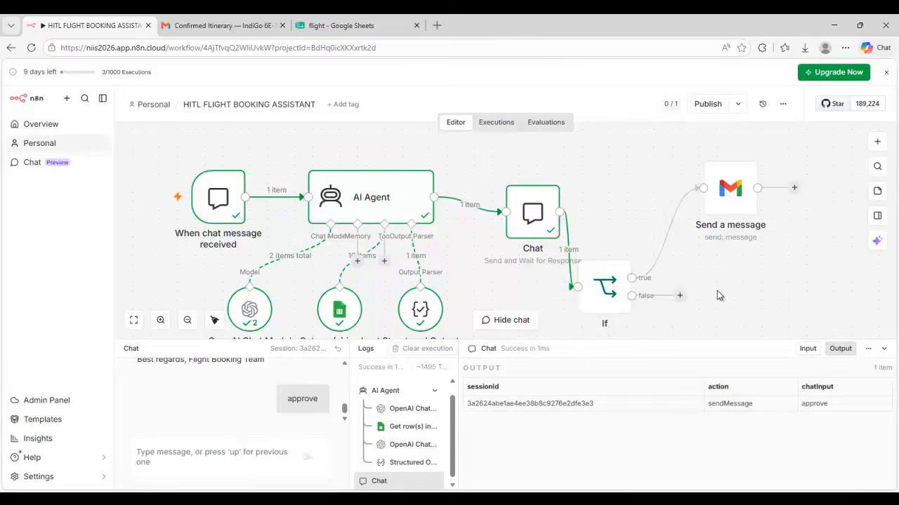
Resend the chat request "I WANT TO TRAVEL FROM AHMEDABAD TO DELHI UNDER 6000 RUPEES" to test the If branch.
scroll(305, 410, up, 10)
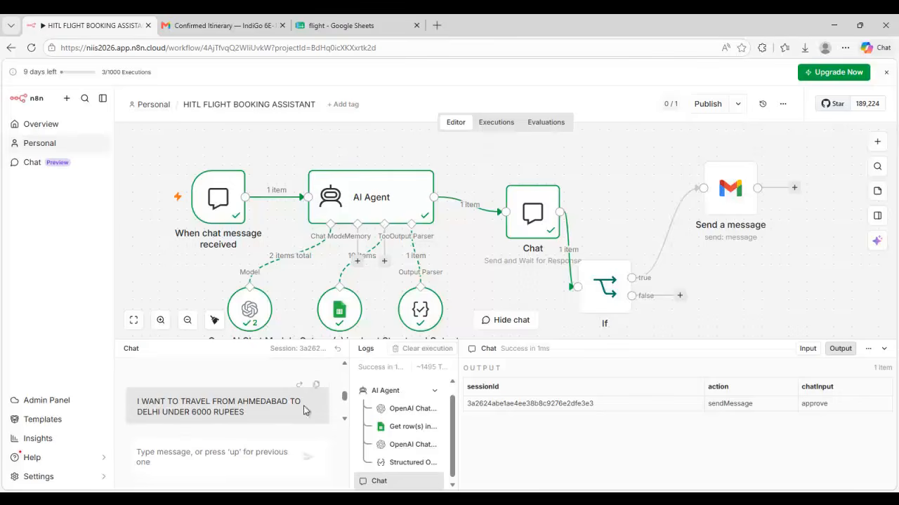
click(316, 388)
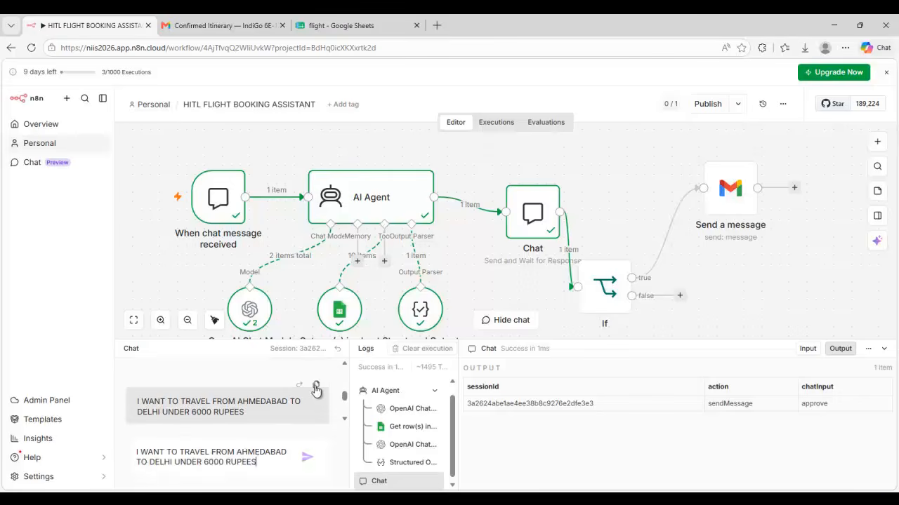
click(309, 459)
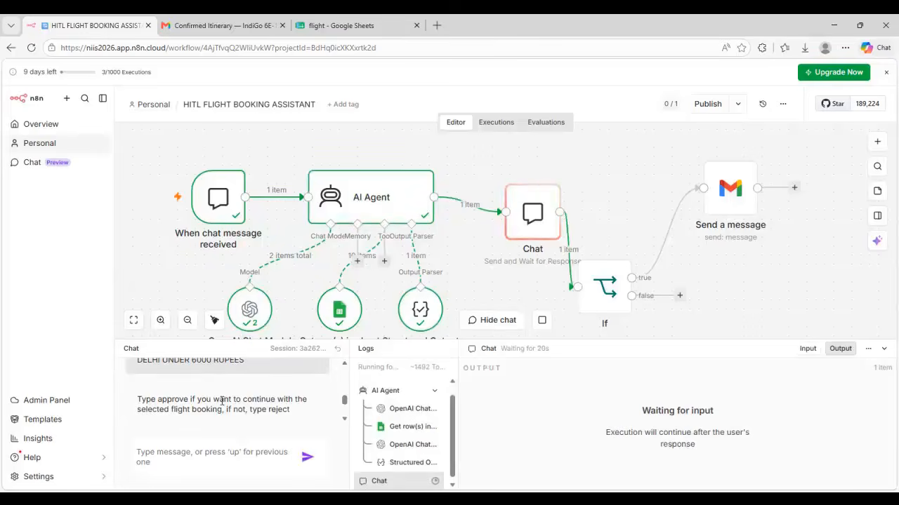
Look over the approval request in the chat and reply "approve" to it.
scroll(222, 401, down, 1)
scroll(221, 400, up, 1)
drag(480, 146, 834, 333)
click(167, 449)
text(approve)
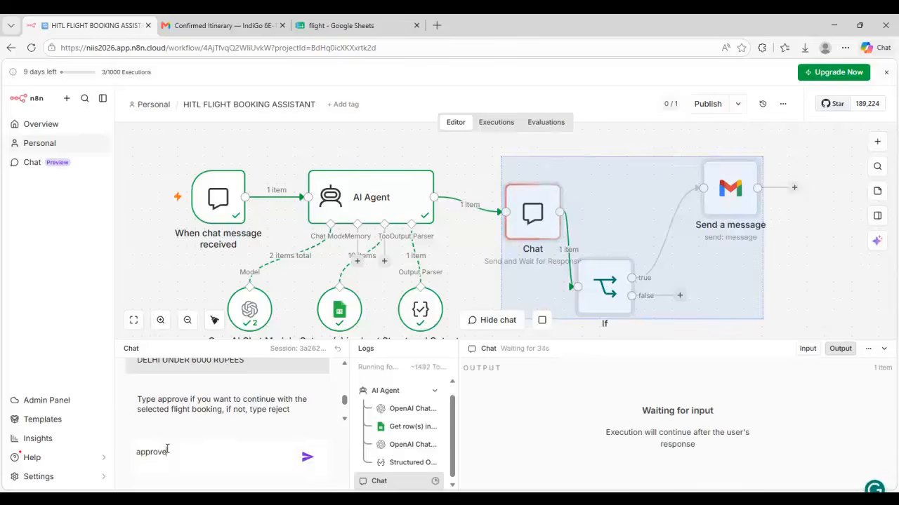
key(Return)
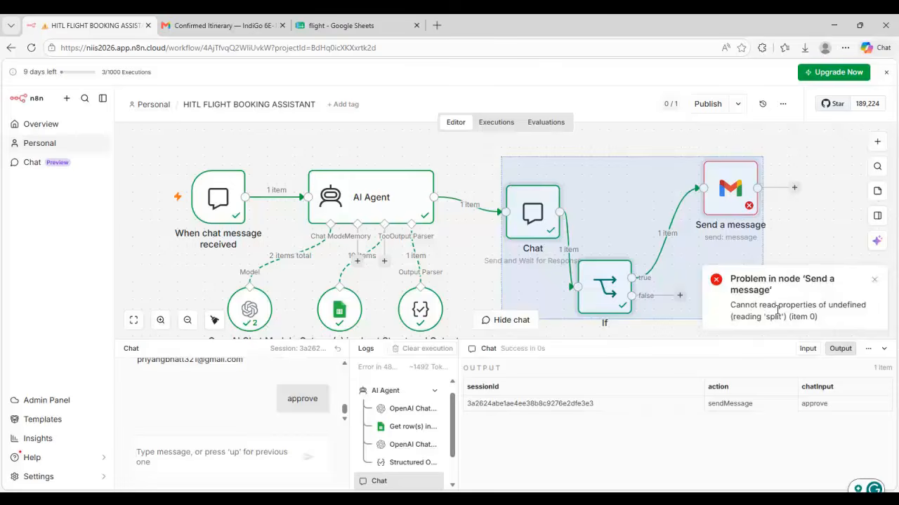
Dismiss the error message, open the Send a message node and clear its To expression.
click(874, 279)
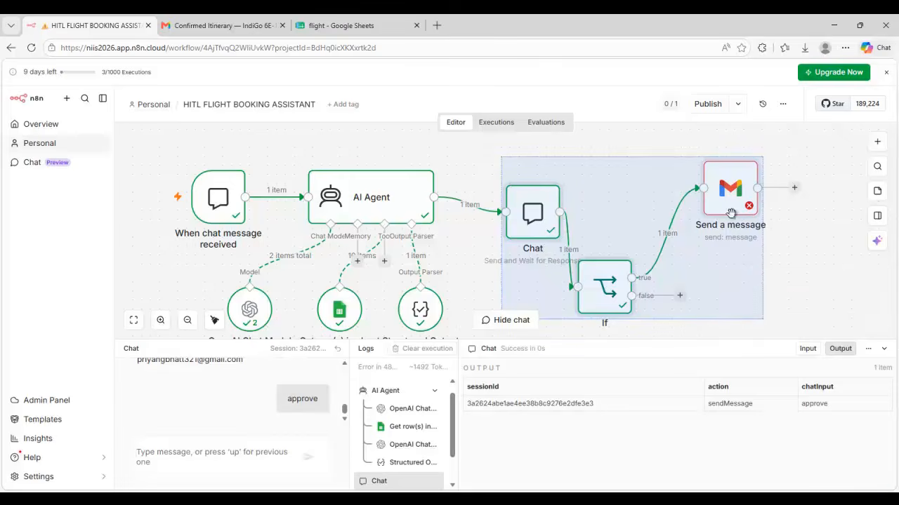
click(807, 264)
click(737, 200)
double_click(737, 199)
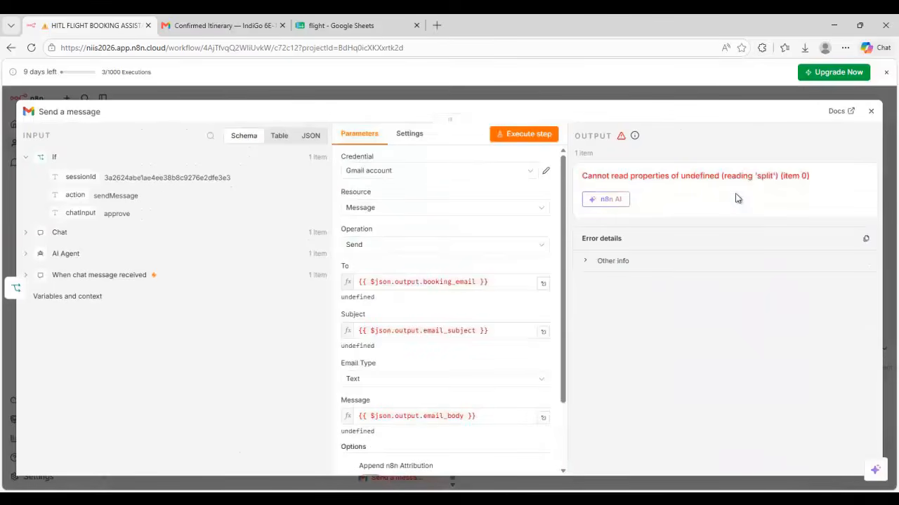
click(500, 282)
key(BackSpace)
key(BackSpace)
key(BackSpace)
key(BackSpace)
key(BackSpace)
key(BackSpace)
key(BackSpace)
key(BackSpace)
key(BackSpace)
key(BackSpace)
key(BackSpace)
key(BackSpace)
key(BackSpace)
key(BackSpace)
Clear the Subject and Message expressions in the Send a message node.
key(BackSpace)
key(BackSpace)
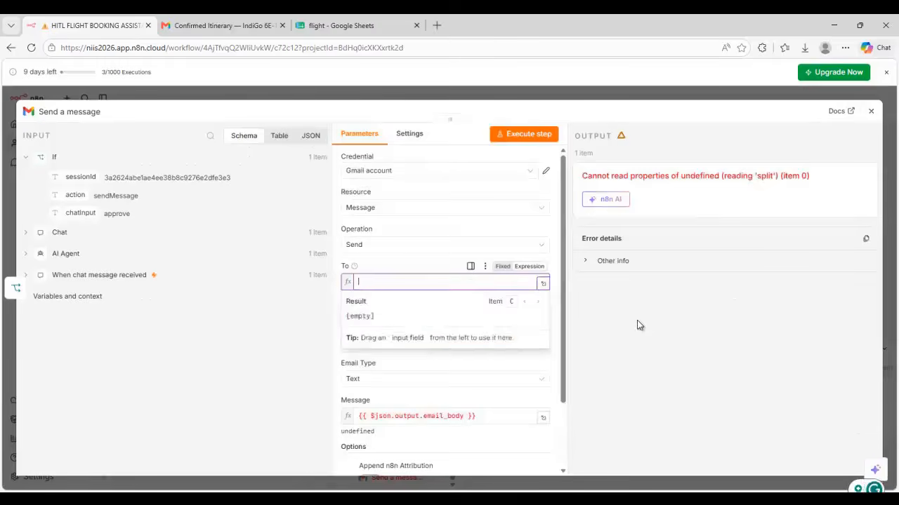
click(497, 331)
key(BackSpace)
key(BackSpace)
key(BackSpace)
key(BackSpace)
key(BackSpace)
key(BackSpace)
key(BackSpace)
key(BackSpace)
key(BackSpace)
key(BackSpace)
key(BackSpace)
key(BackSpace)
key(BackSpace)
key(BackSpace)
key(BackSpace)
key(BackSpace)
key(BackSpace)
key(BackSpace)
key(BackSpace)
key(BackSpace)
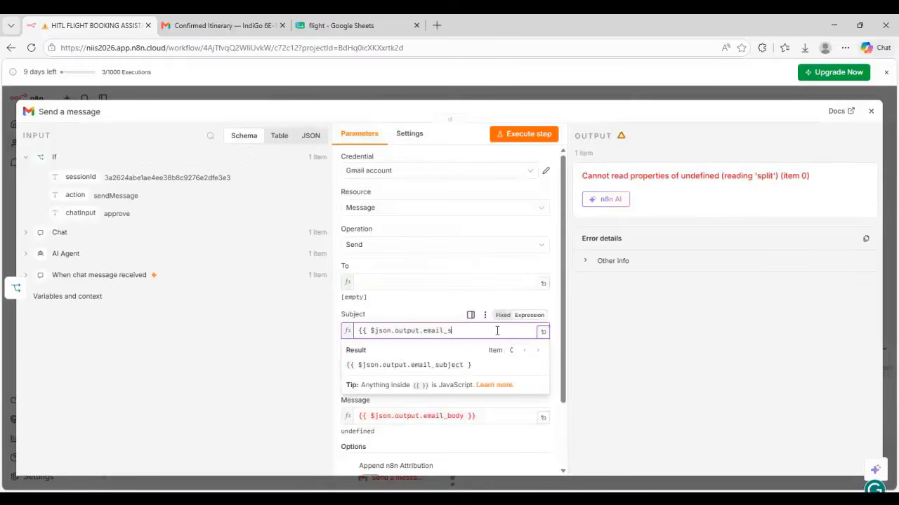
click(478, 404)
key(BackSpace)
key(BackSpace)
key(BackSpace)
key(BackSpace)
key(BackSpace)
key(BackSpace)
key(BackSpace)
key(BackSpace)
key(BackSpace)
key(BackSpace)
key(BackSpace)
key(BackSpace)
key(BackSpace)
key(BackSpace)
key(BackSpace)
key(BackSpace)
key(BackSpace)
key(BackSpace)
key(BackSpace)
key(BackSpace)
key(BackSpace)
key(BackSpace)
key(BackSpace)
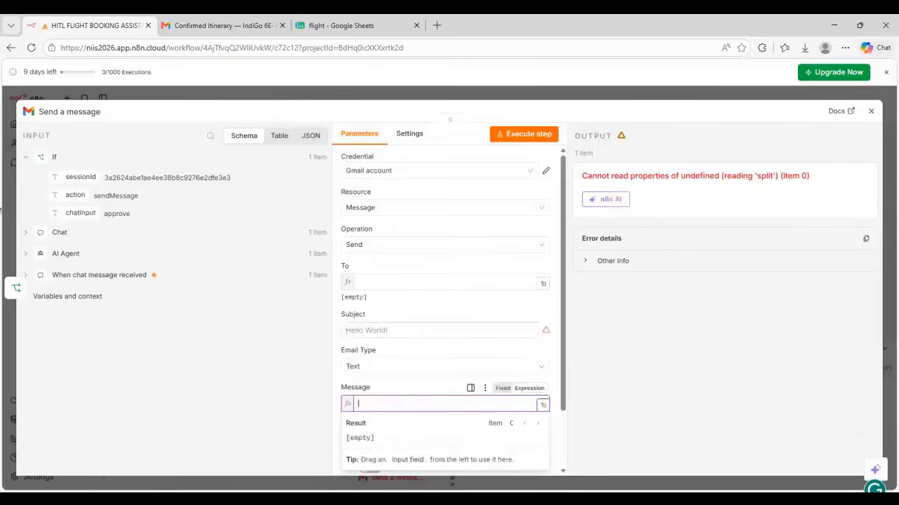
Map the AI Agent's booking_email, email_subject and email_body outputs to the Send a message node's To, Subject and Message.
click(62, 257)
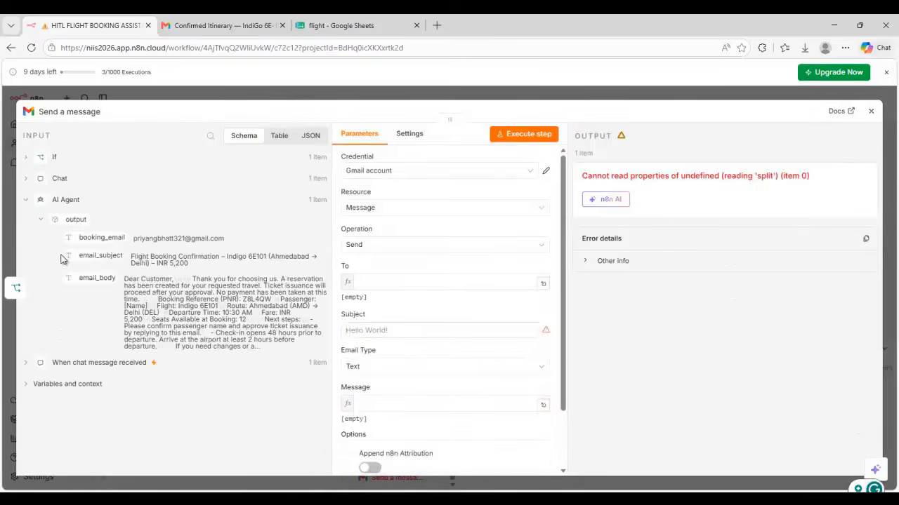
drag(84, 239, 370, 282)
click(726, 372)
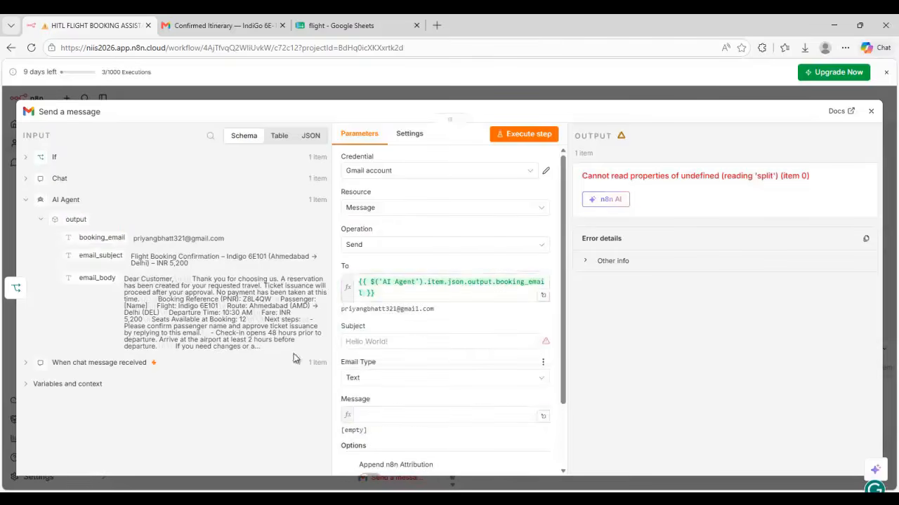
drag(100, 256, 391, 335)
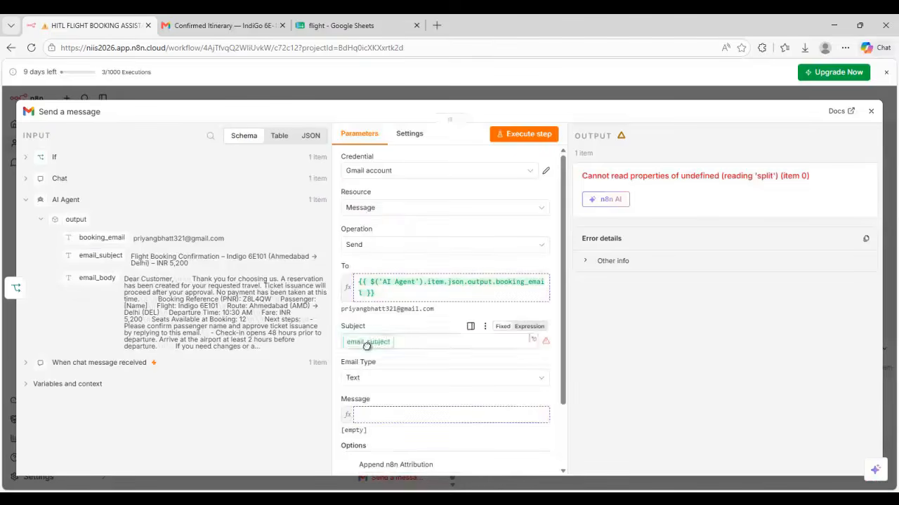
click(688, 311)
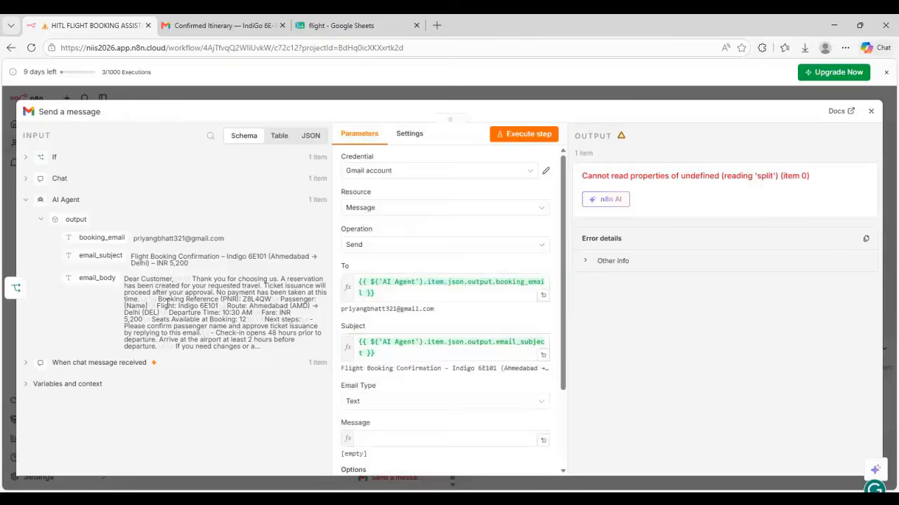
drag(97, 278, 393, 439)
click(689, 338)
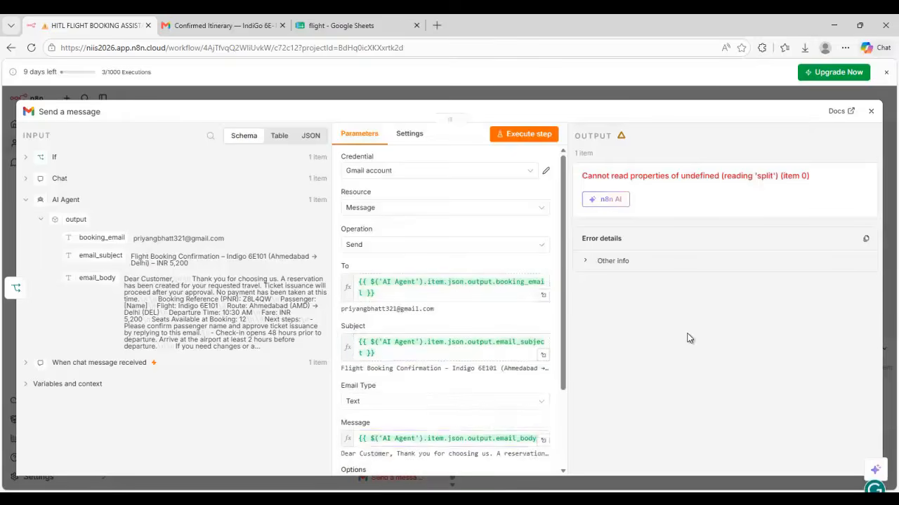
click(870, 111)
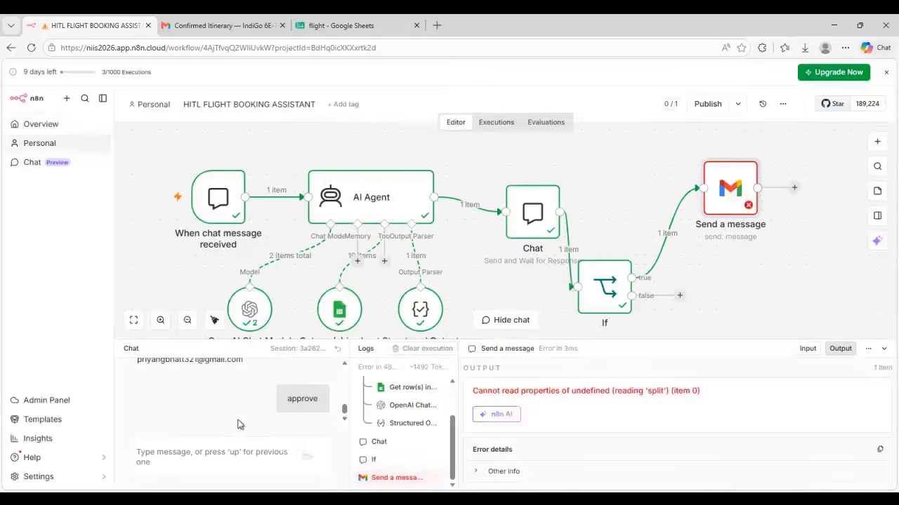
Reuse and send the chat request "I WANT TO TRAVEL FROM AHMEDABAD TO DELHI UNDER 6000 RUPEES" to rerun the workflow.
scroll(253, 403, up, 6)
scroll(257, 403, down, 5)
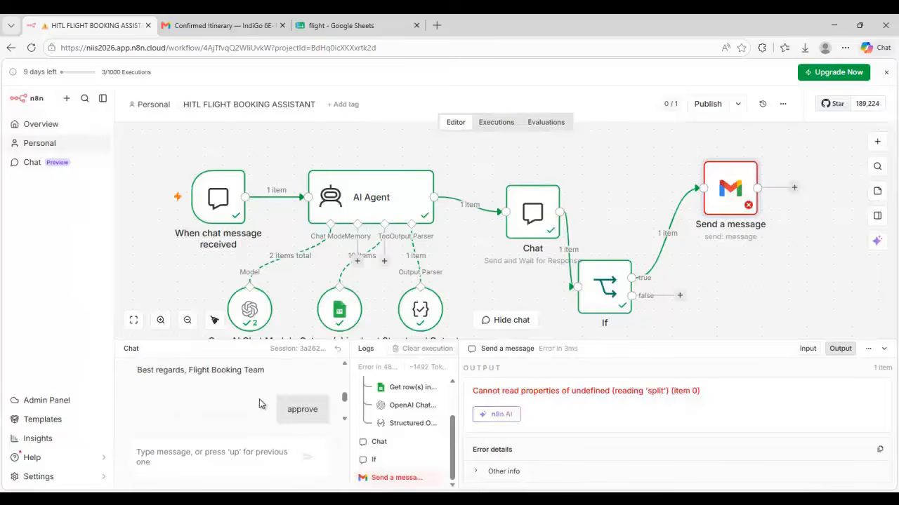
scroll(274, 403, up, 10)
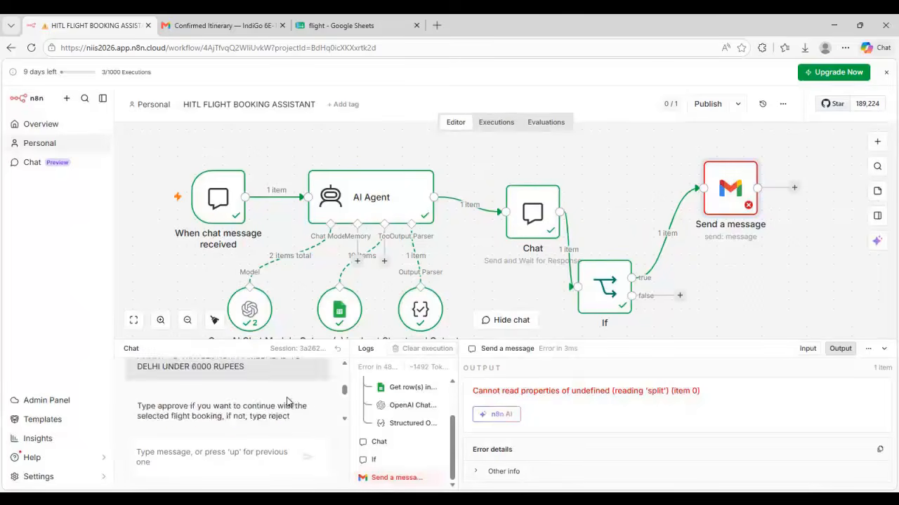
scroll(287, 401, up, 2)
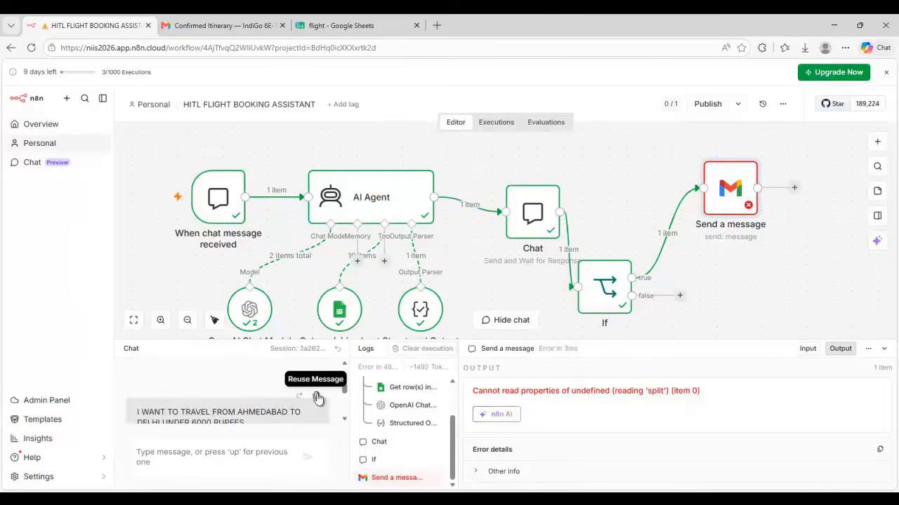
click(317, 398)
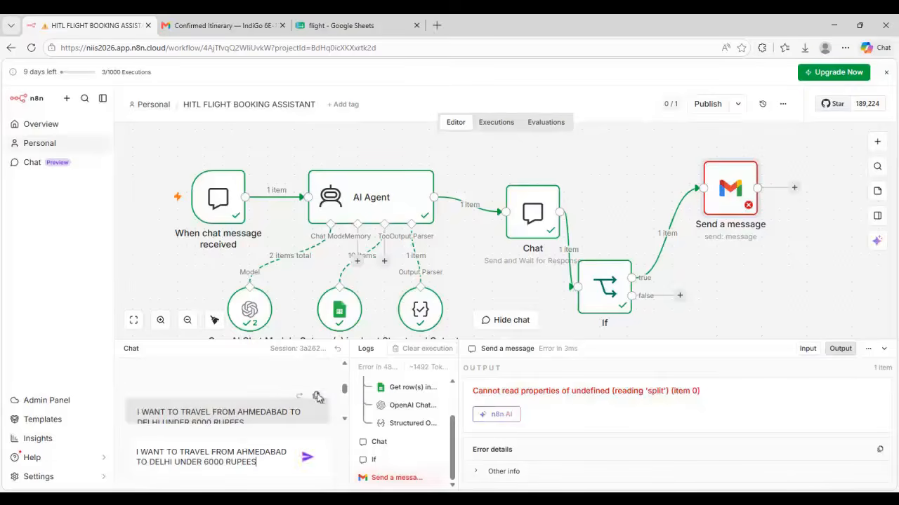
click(307, 459)
Check the Gmail inbox in the other browser tab and return to the n8n workflow.
key(ctrl+Tab)
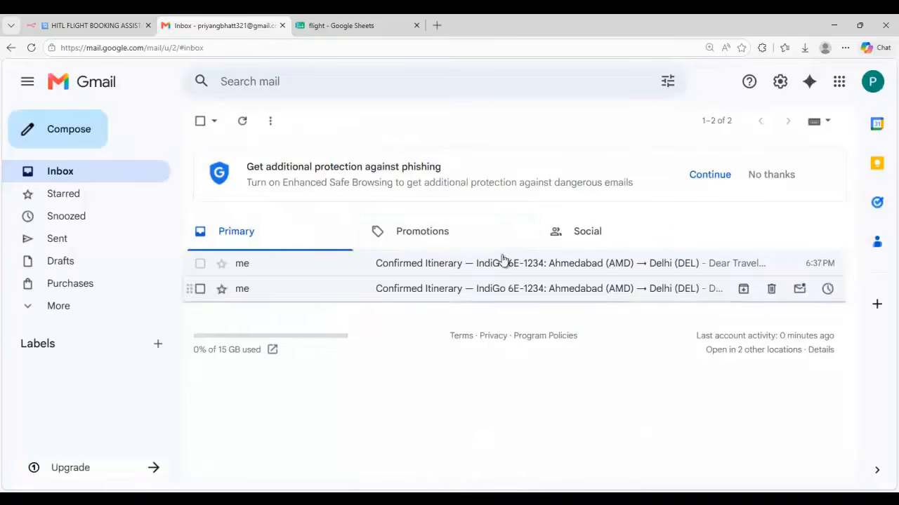
click(112, 26)
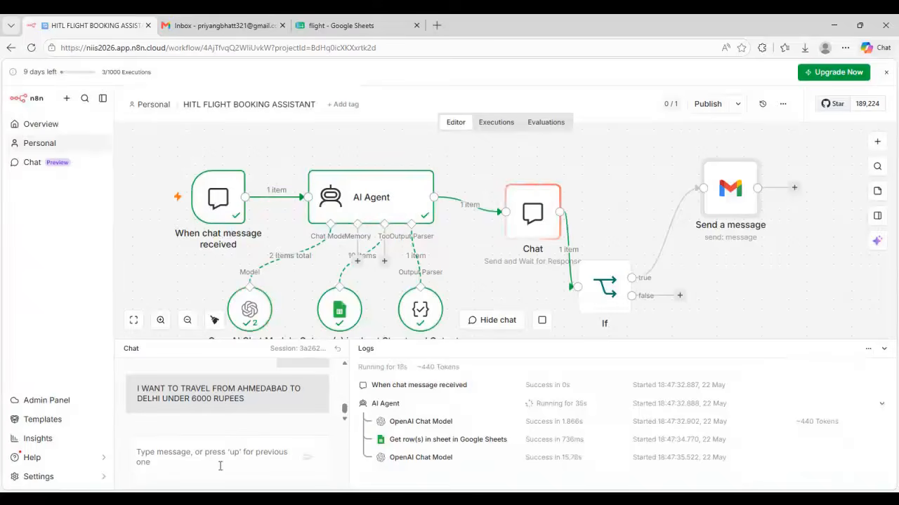
Review the drafted booking email in the chat and send the reply "approve".
scroll(203, 421, down, 10)
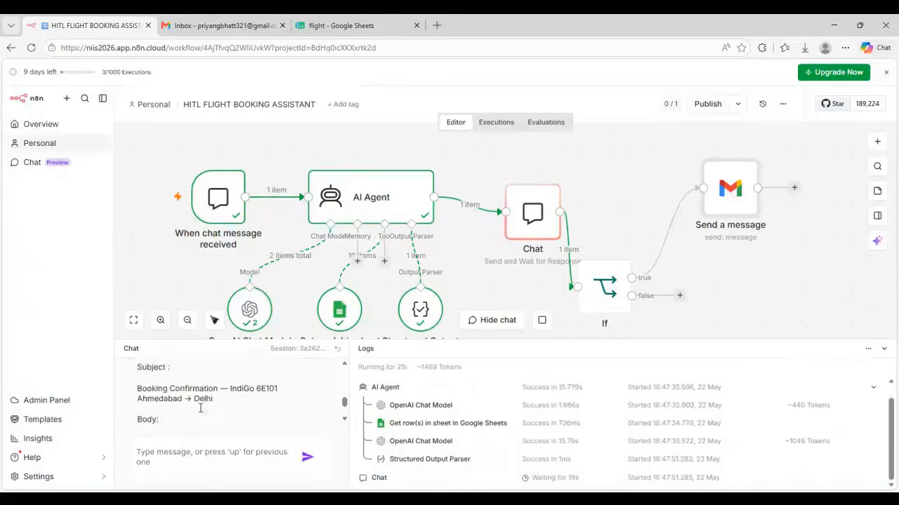
scroll(200, 412, down, 5)
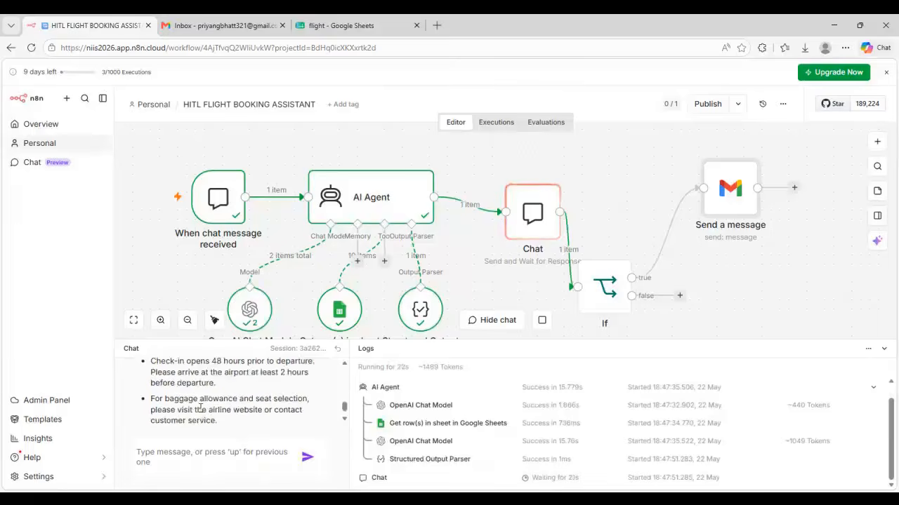
click(197, 450)
text(approve)
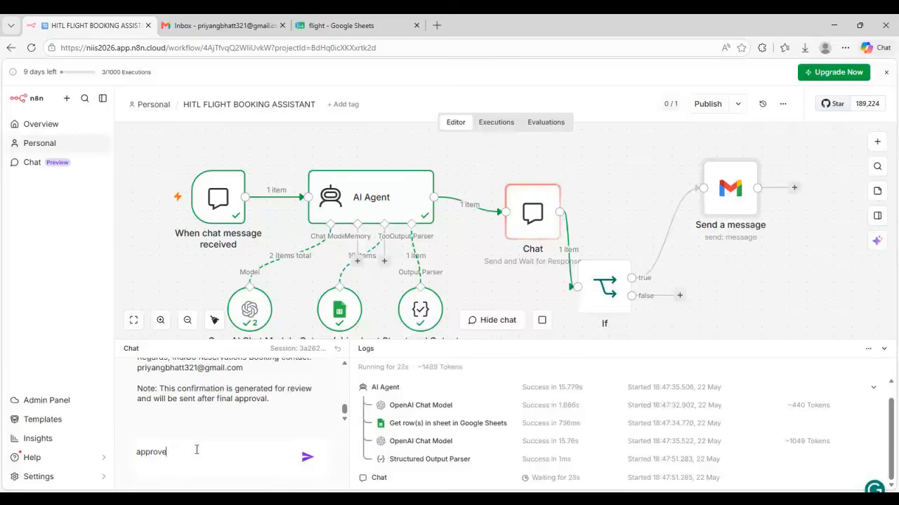
scroll(196, 418, up, 2)
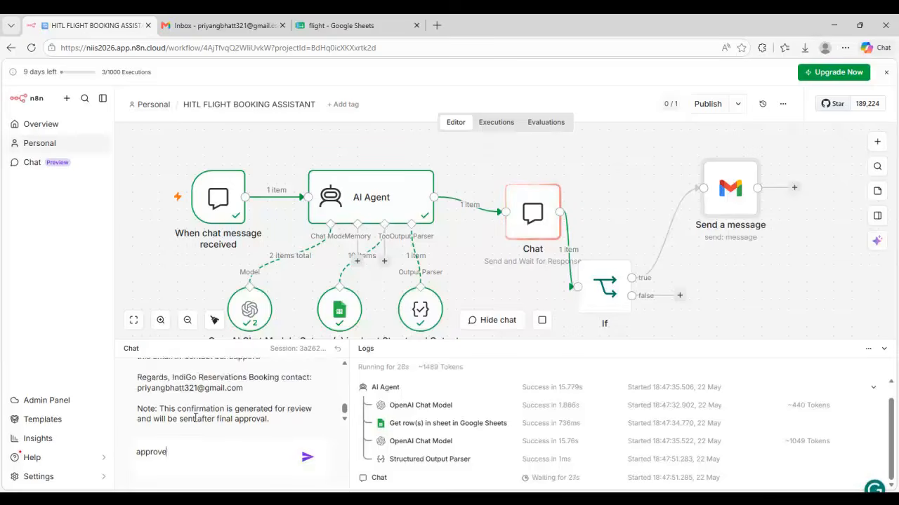
scroll(195, 403, up, 2)
scroll(196, 399, down, 3)
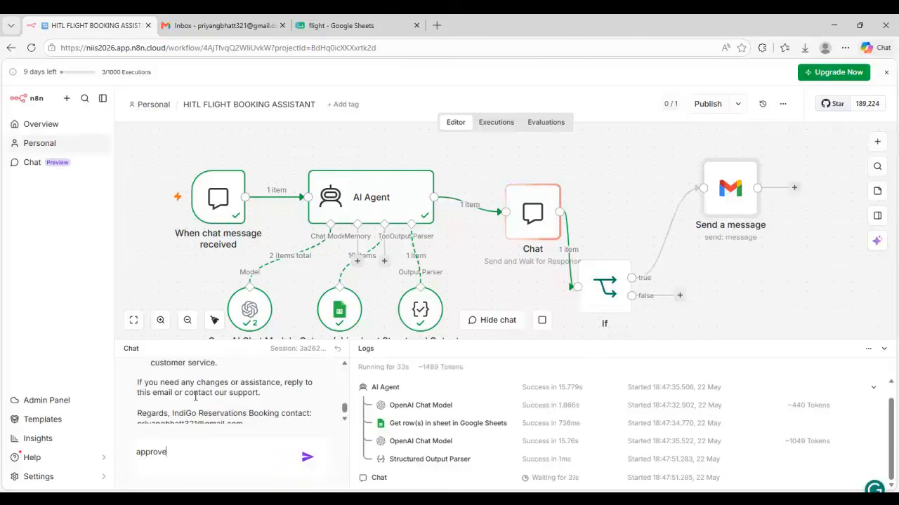
click(307, 457)
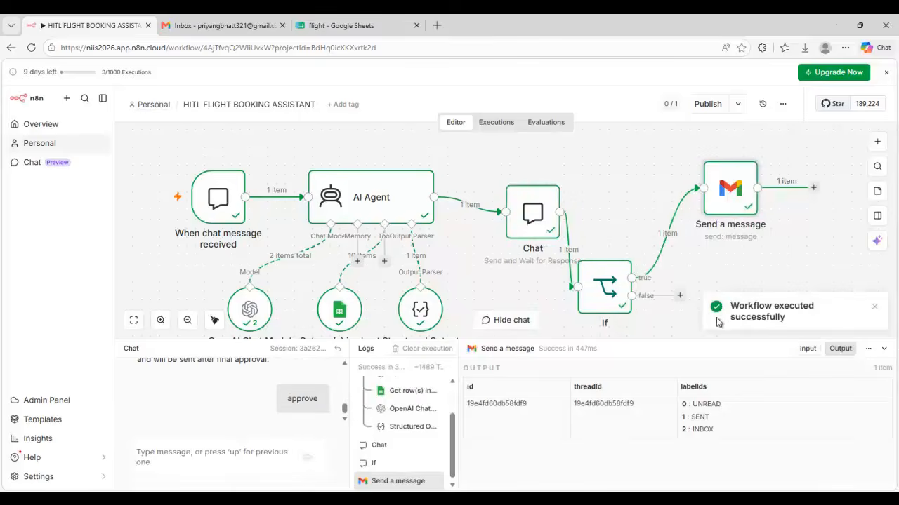
Switch to Gmail, refresh the inbox and open the new "Booking Confirmation — IndiGo 6E101 Ahmedabad → Delhi" email.
click(185, 19)
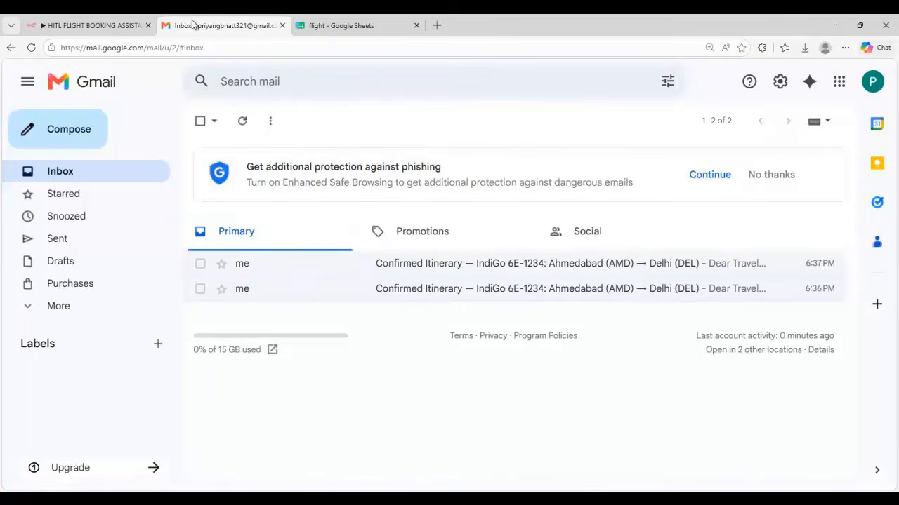
right_click(195, 31)
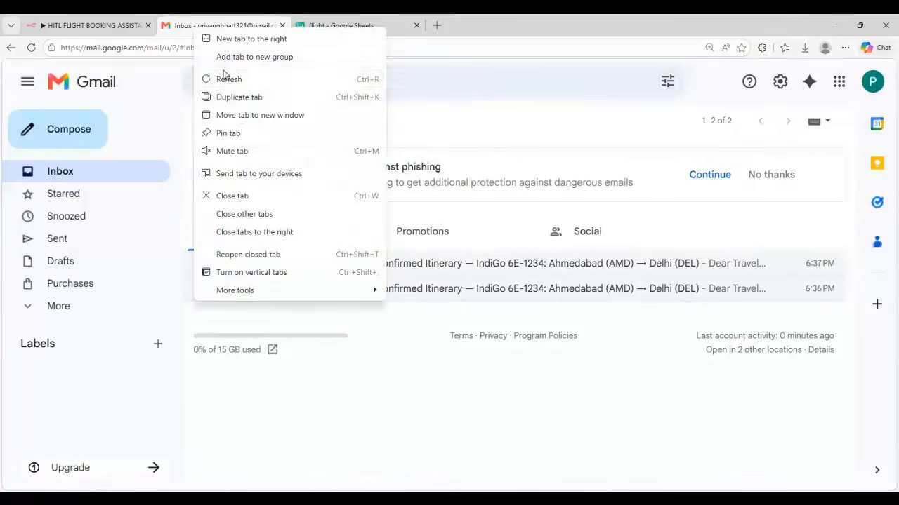
click(225, 78)
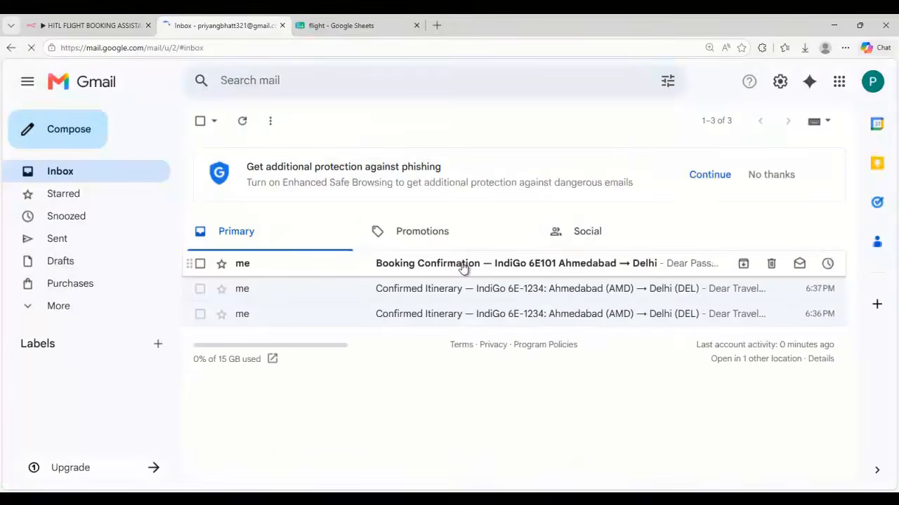
click(462, 266)
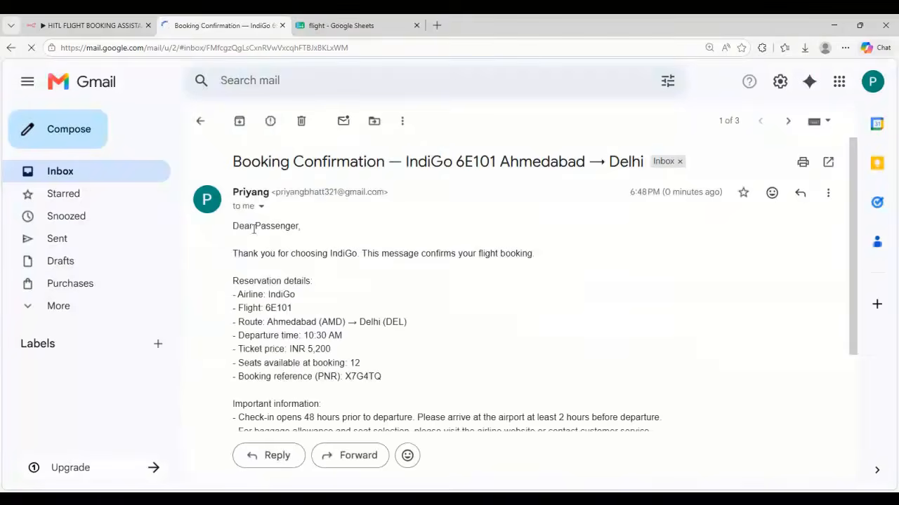
Read through the email's reservation details, important information and sign-off, and return to the n8n workflow.
drag(234, 232, 543, 342)
click(580, 342)
scroll(517, 319, up, 3)
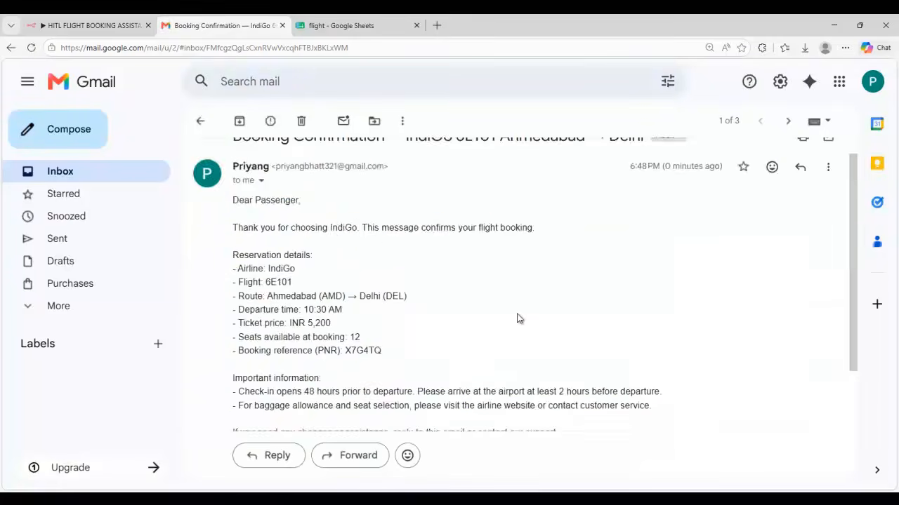
scroll(517, 318, down, 2)
scroll(321, 194, up, 1)
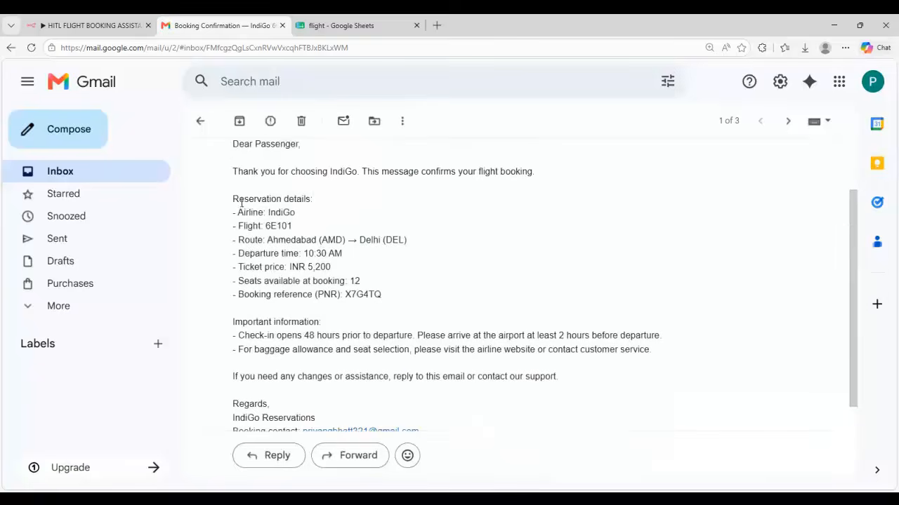
drag(232, 198, 321, 203)
click(325, 208)
scroll(325, 208, down, 2)
drag(232, 209, 324, 209)
click(286, 225)
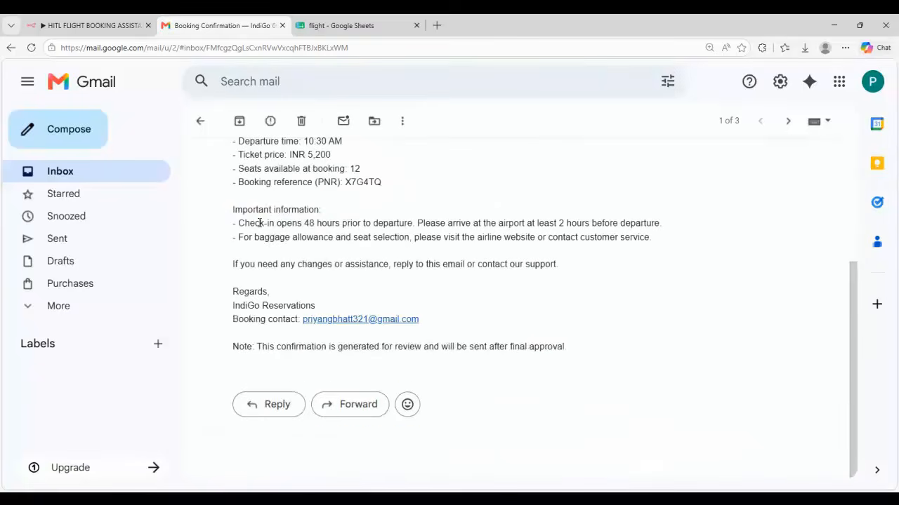
drag(260, 223, 666, 240)
click(667, 240)
drag(233, 290, 443, 325)
click(472, 328)
scroll(417, 317, up, 5)
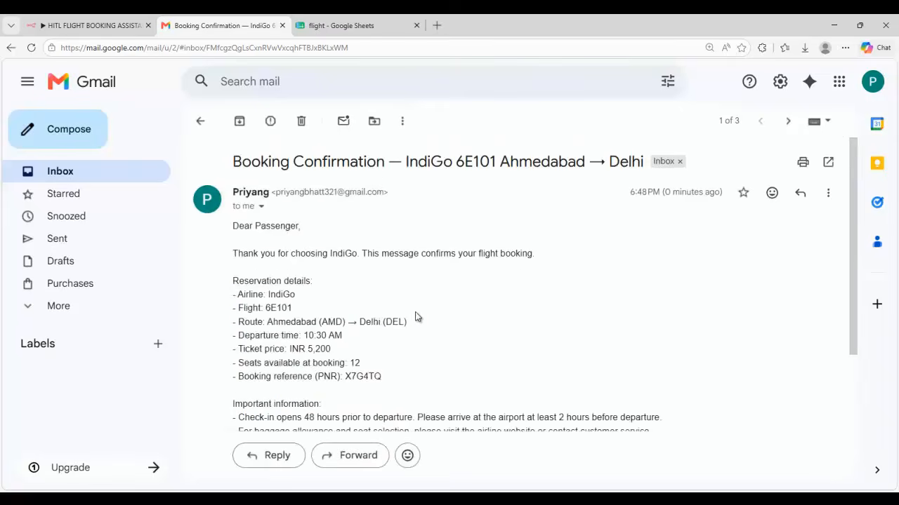
click(84, 25)
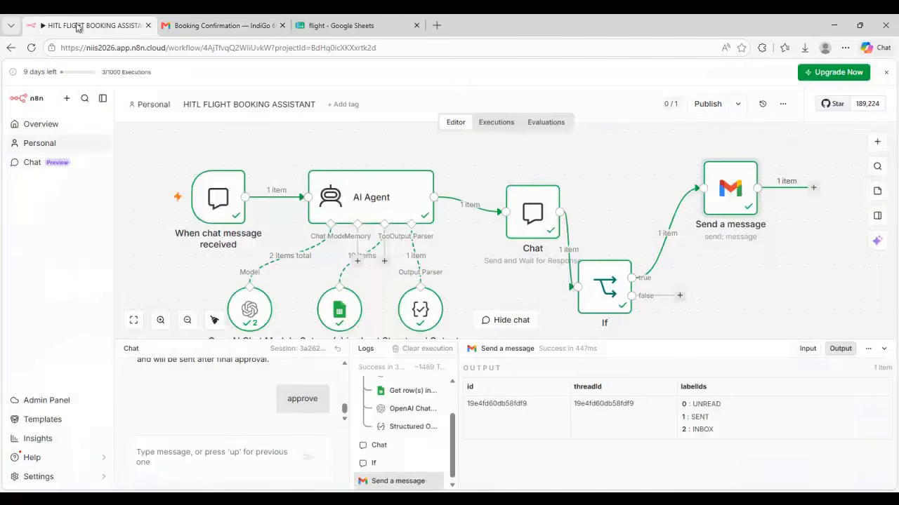
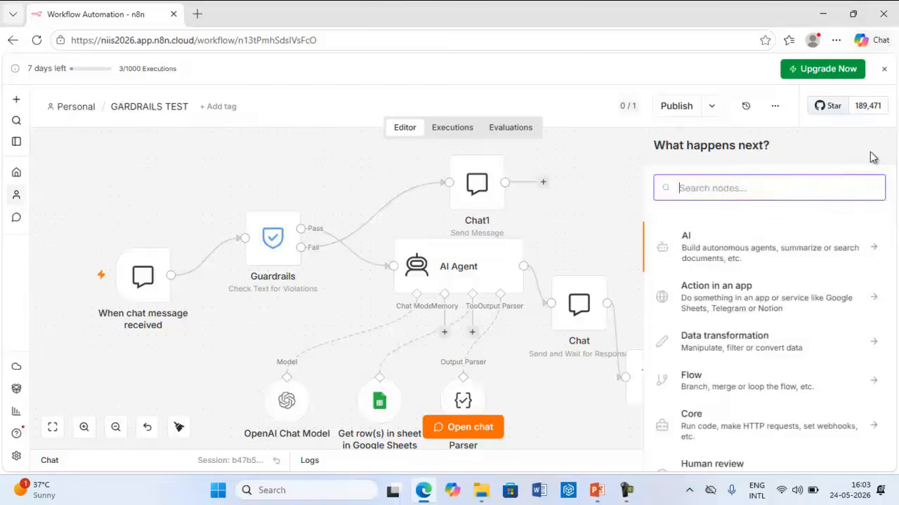
Search the node library for Guardrails and open the list of its available actions.
text(u)
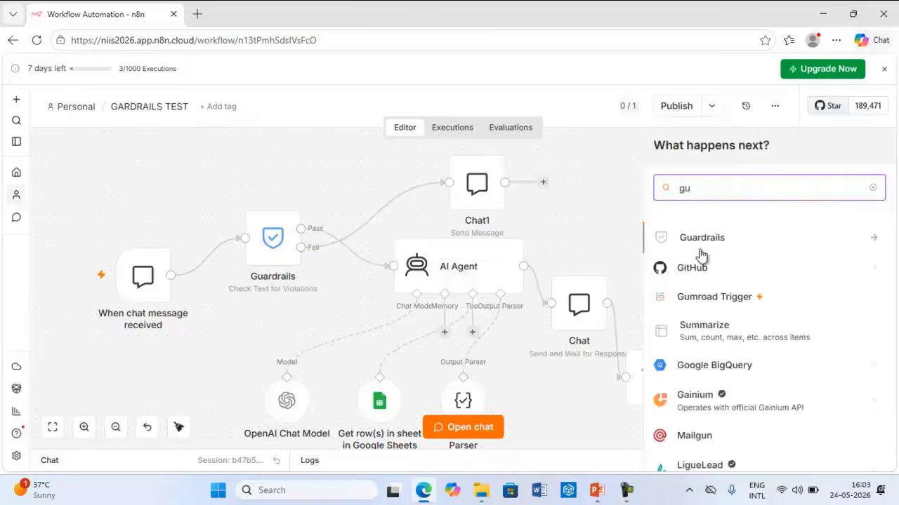
click(700, 238)
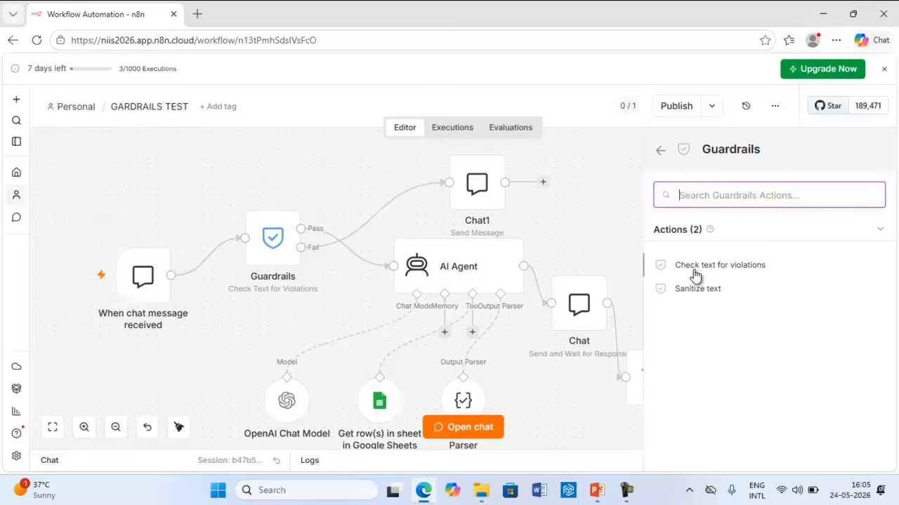
Return to the workflow overview and open the HITL FLIGHT BOOKING ASSISTANT workflow.
click(16, 173)
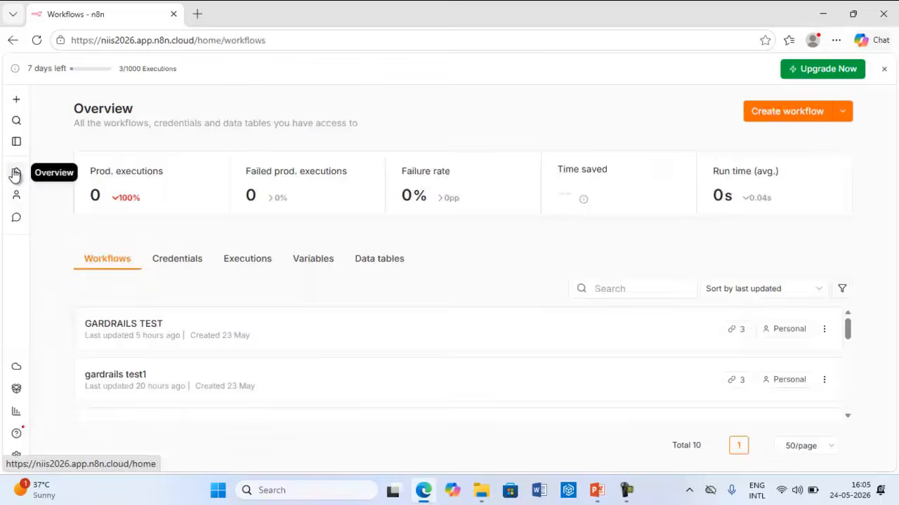
scroll(211, 396, down, 1)
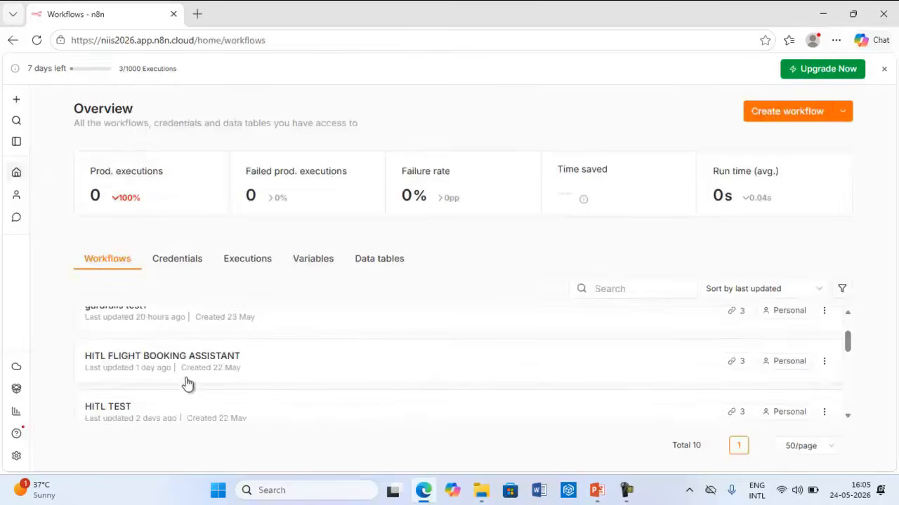
click(154, 359)
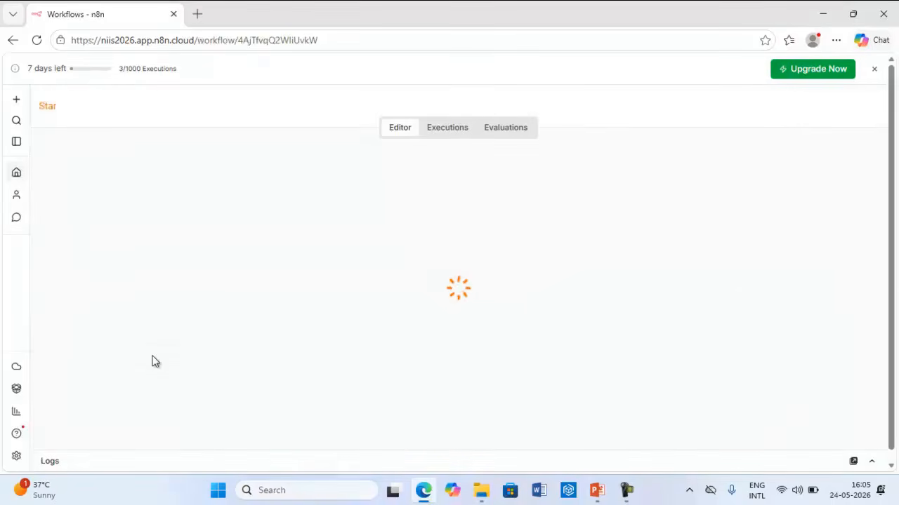
Duplicate the workflow as "Guardrails_mode_check_text_for_violations" and close the original workflow's browser tab.
click(773, 107)
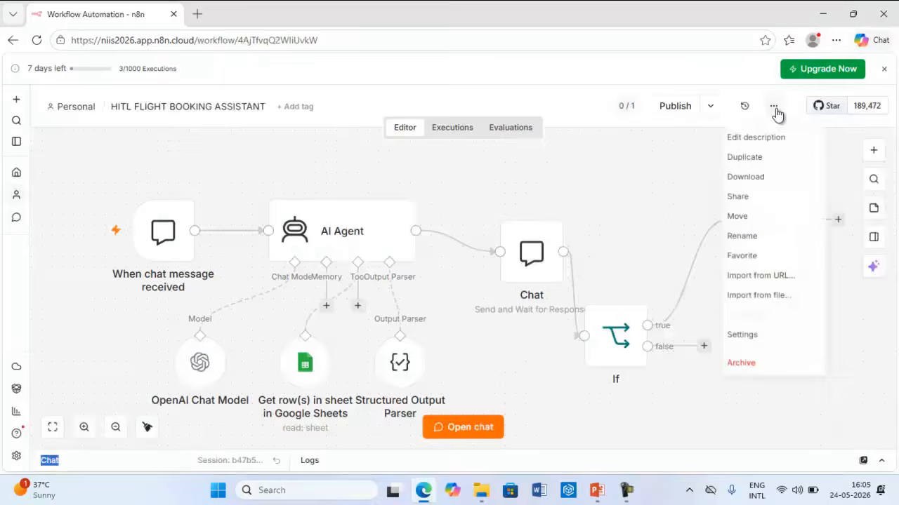
click(739, 166)
text(Guardrails_mode_check_text)
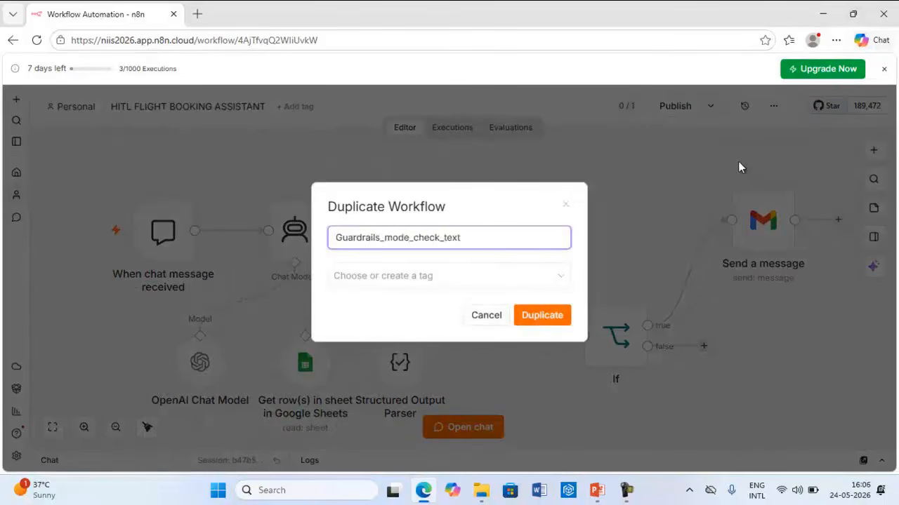
text(_for_violations)
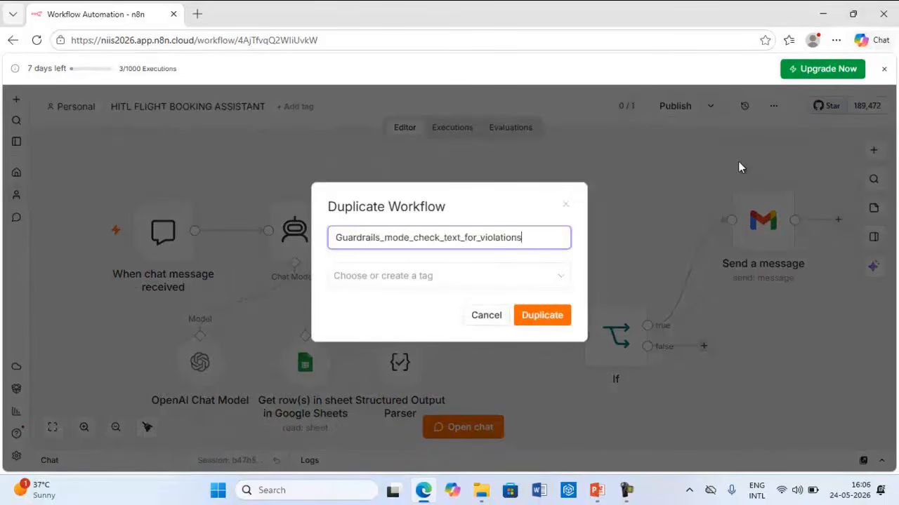
click(539, 316)
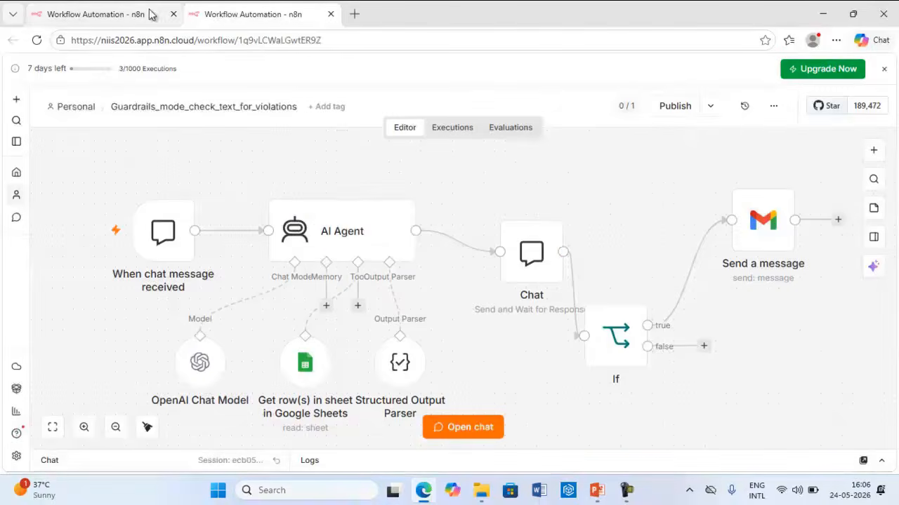
click(149, 14)
click(173, 14)
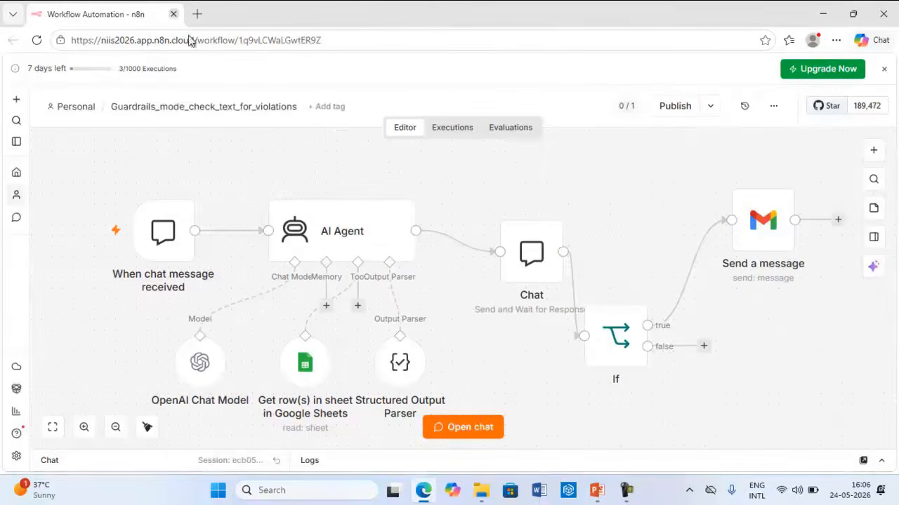
Move the chat trigger farther from the AI Agent and delete the connection between them.
drag(162, 231, 111, 233)
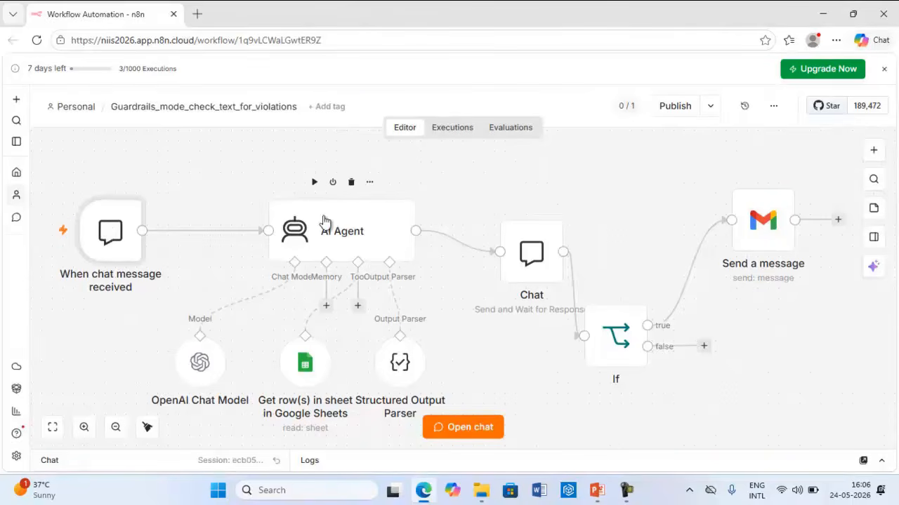
mouse_move(215, 236)
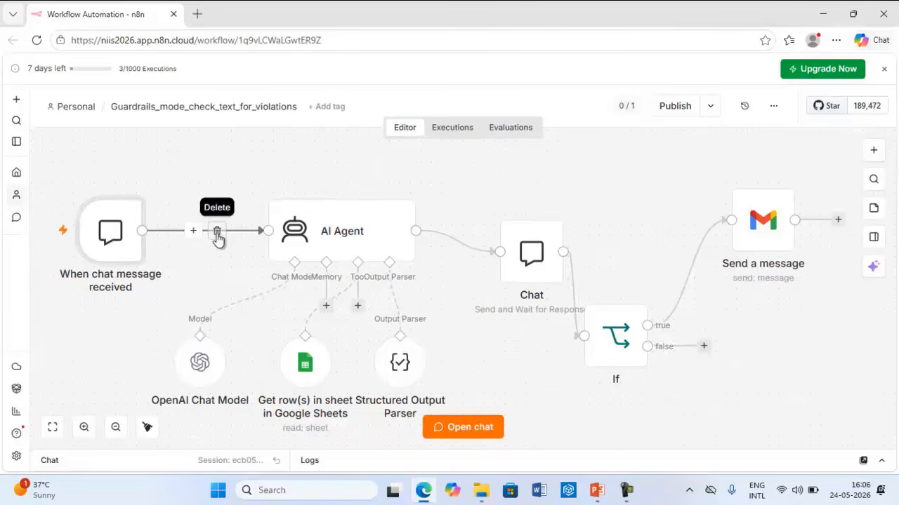
click(216, 233)
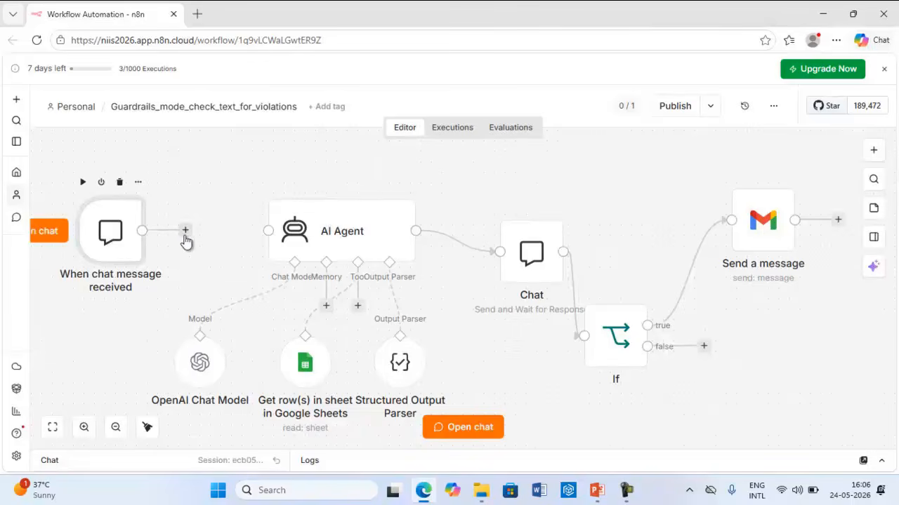
Add a Guardrails node with the "Check text for violations" action after the chat trigger.
click(184, 237)
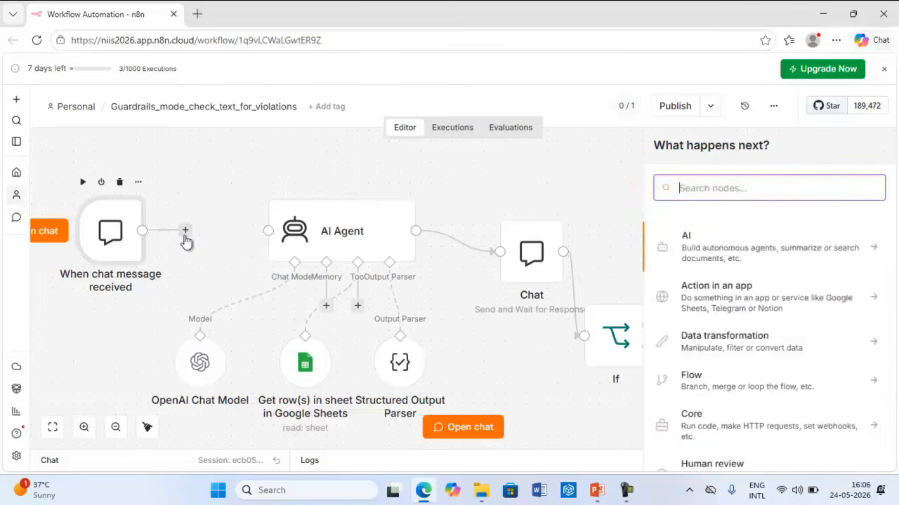
text(gu)
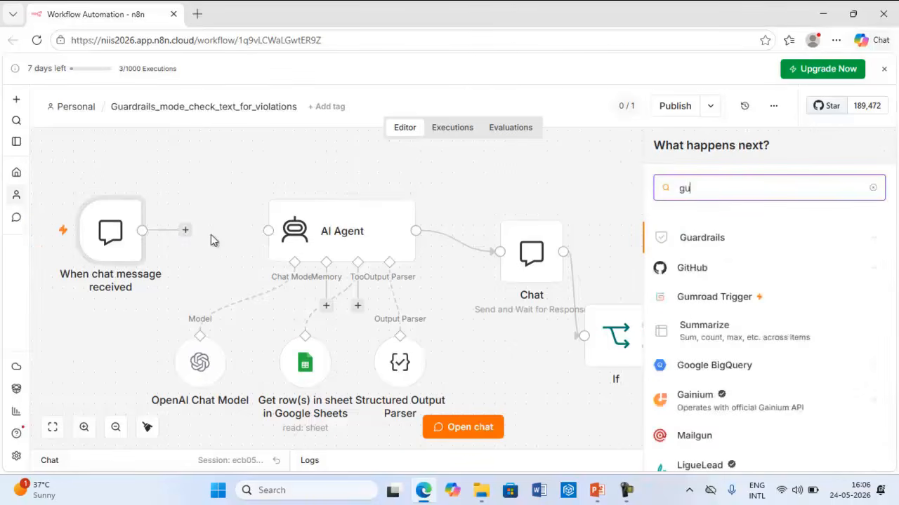
click(691, 240)
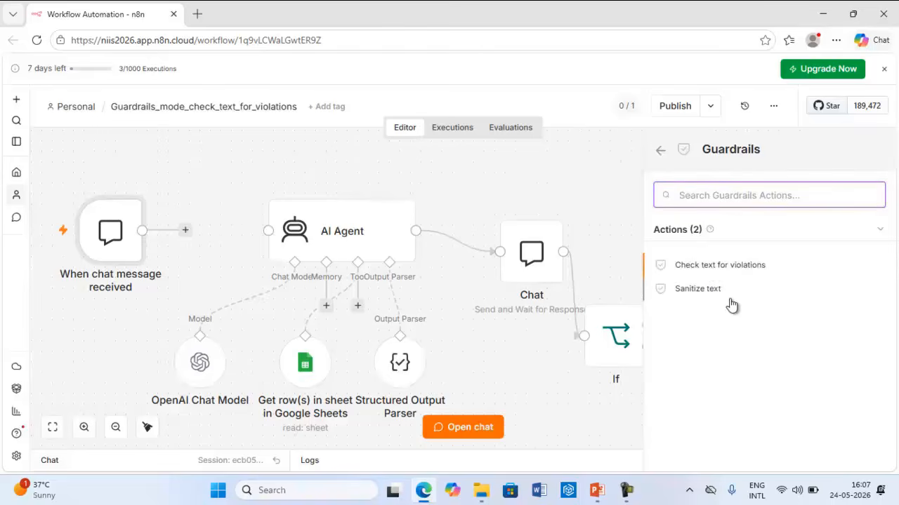
click(715, 269)
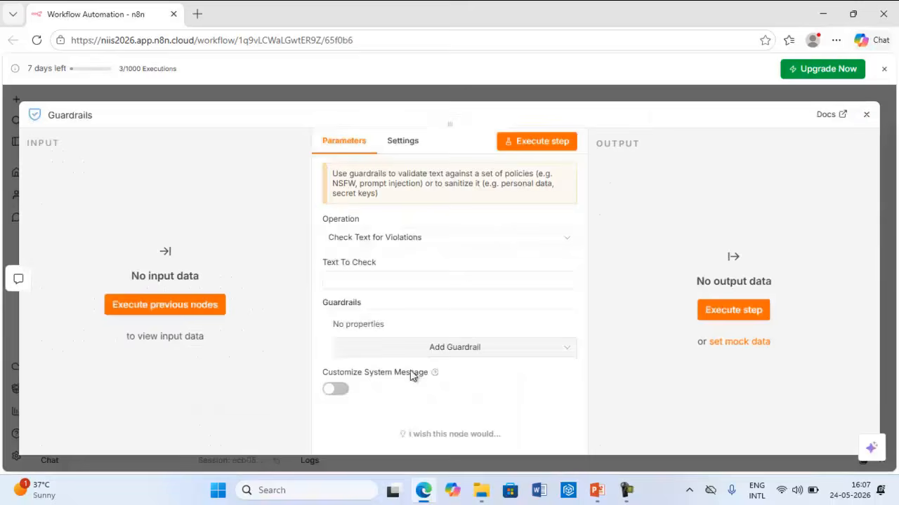
Look over the Guardrails node's operation choices, keep Check Text for Violations, and close the node settings with Text To Check empty.
click(431, 237)
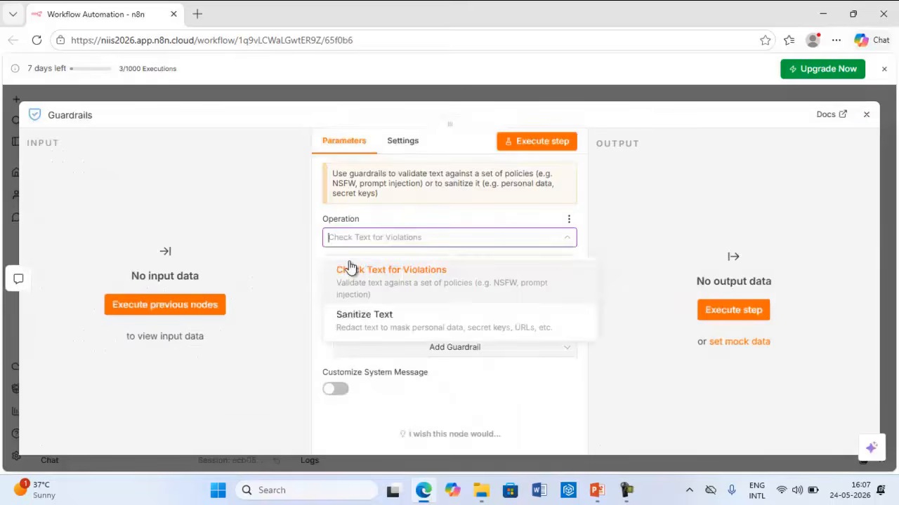
click(361, 320)
click(362, 243)
click(370, 281)
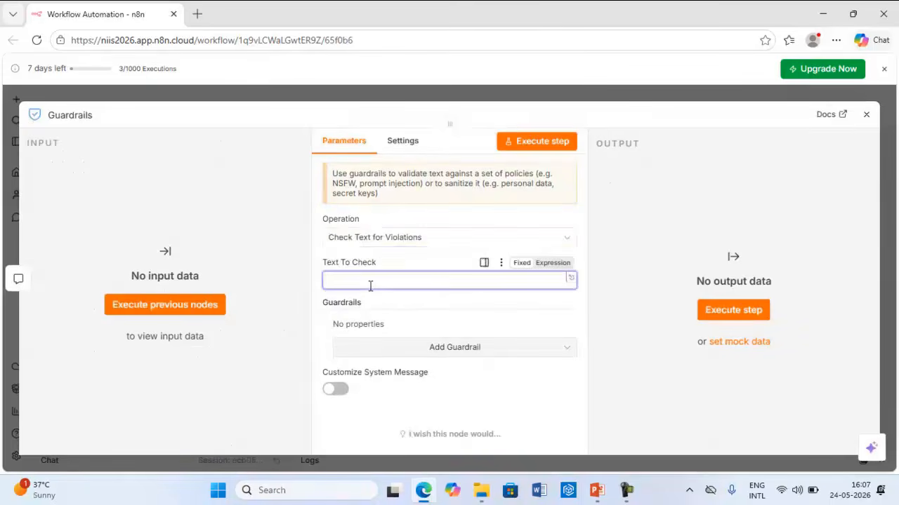
key(Escape)
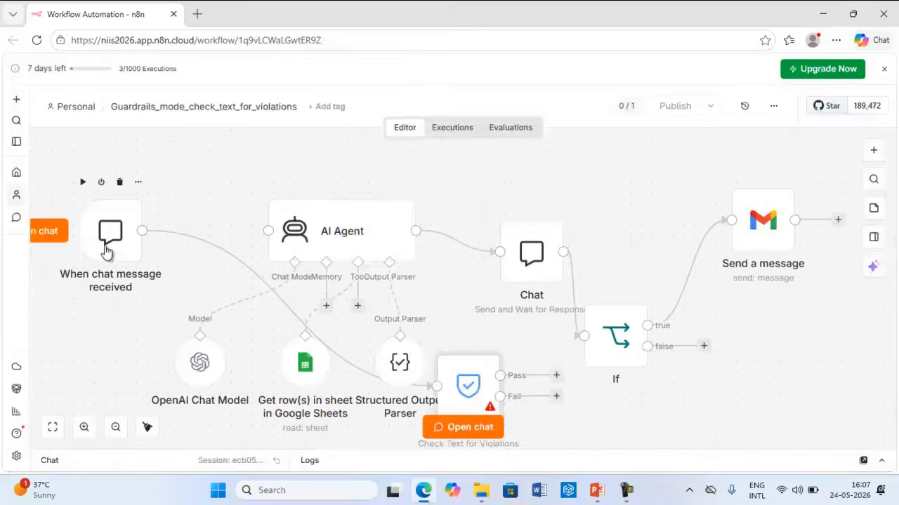
Move the Guardrails node above the gap between the chat trigger and the AI Agent, and delete it.
drag(440, 361, 177, 153)
click(462, 428)
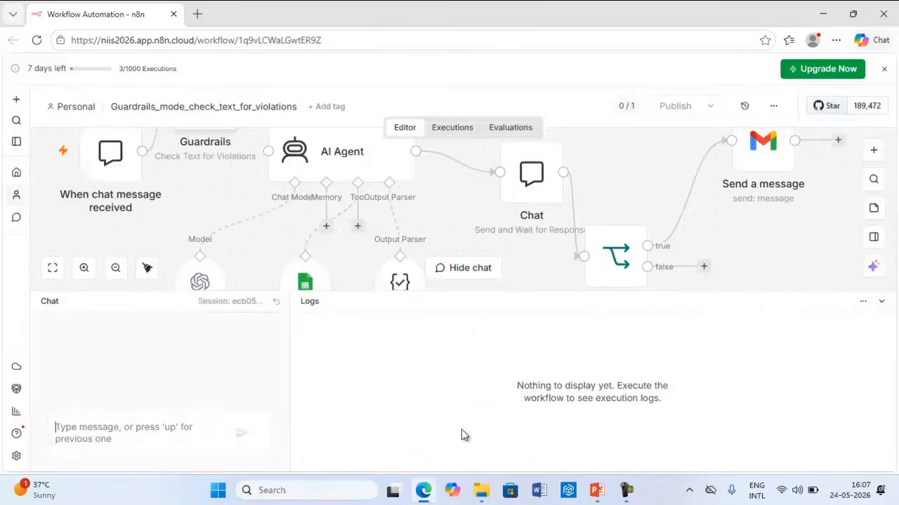
click(881, 301)
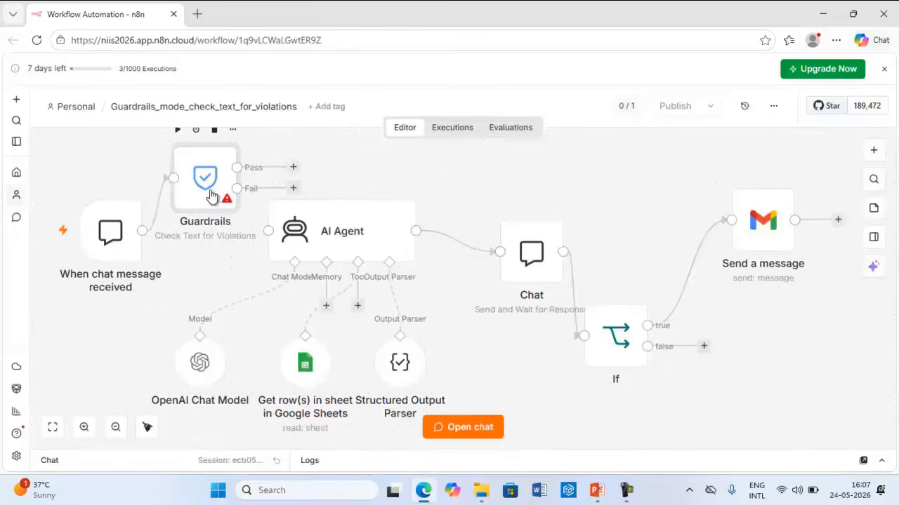
key(Delete)
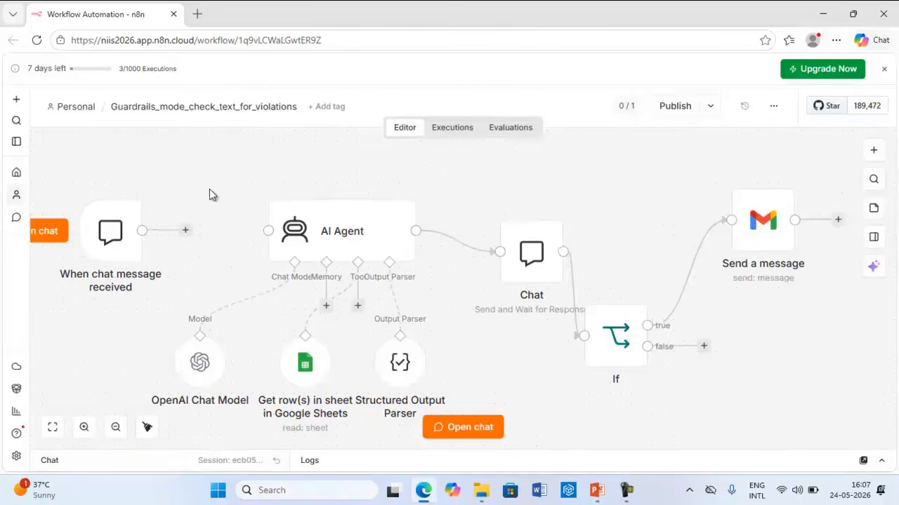
Reconnect the chat trigger to the AI Agent and send the chat message "i want to book ticket from ahmedabad to delhi under 6000".
drag(185, 231, 254, 233)
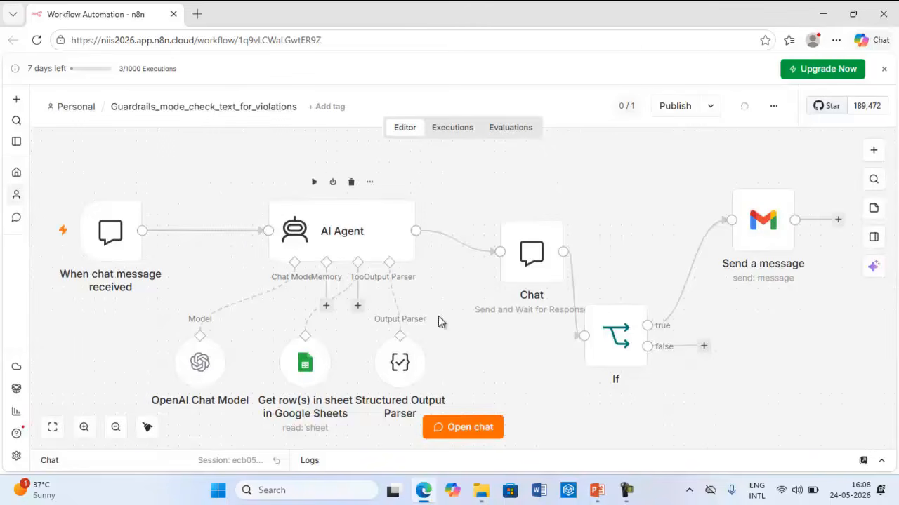
click(467, 428)
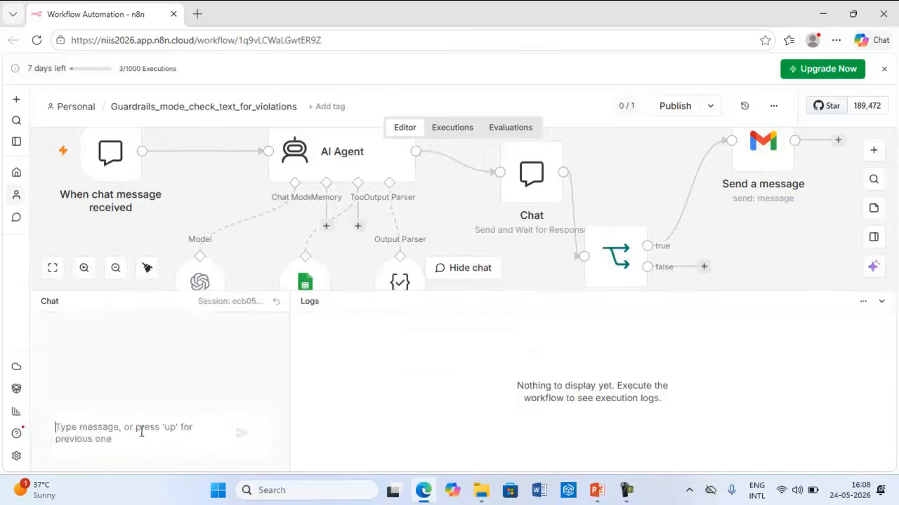
text(i wanto)
key(BackSpace)
text(top)
key(BackSpace)
text(book ticket from ahmedabad)
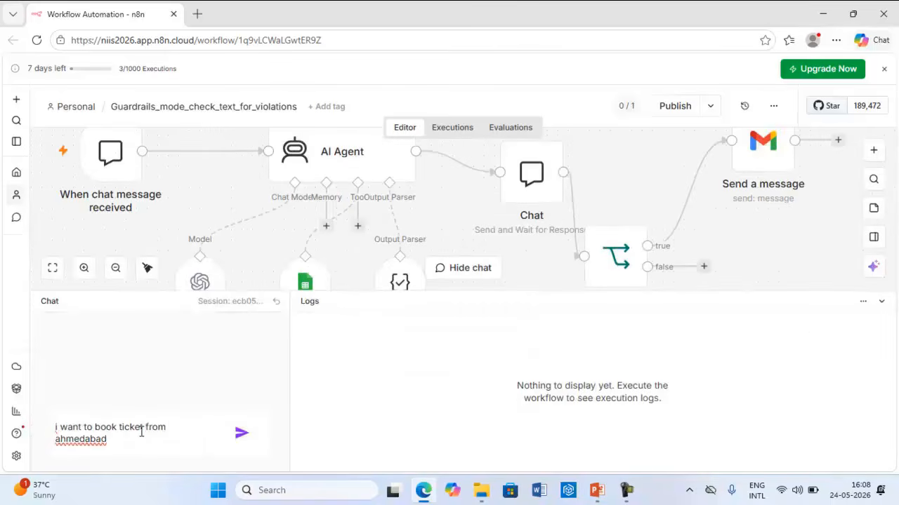
text( to delhi under 6000)
key(Return)
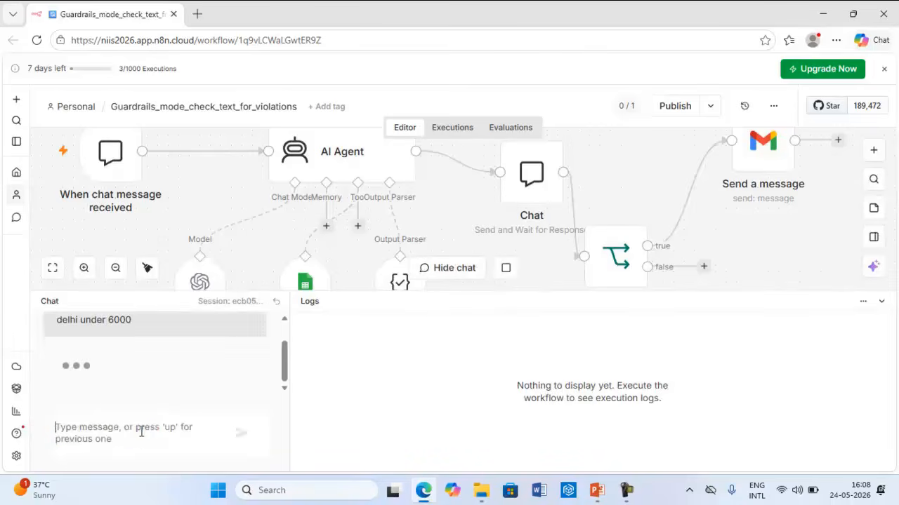
Follow the workflow run, review the drafted booking message in the chat and send the reply "reject".
click(881, 302)
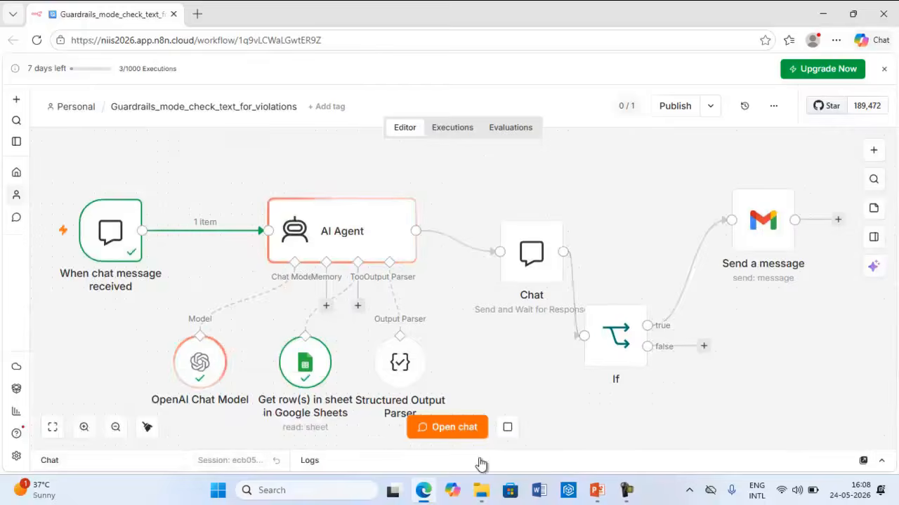
click(145, 466)
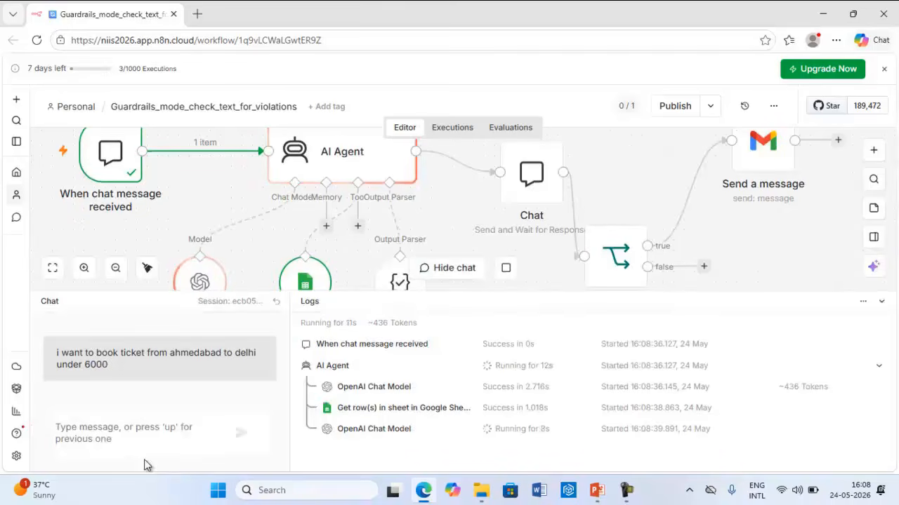
scroll(144, 383, up, 2)
scroll(141, 381, down, 1)
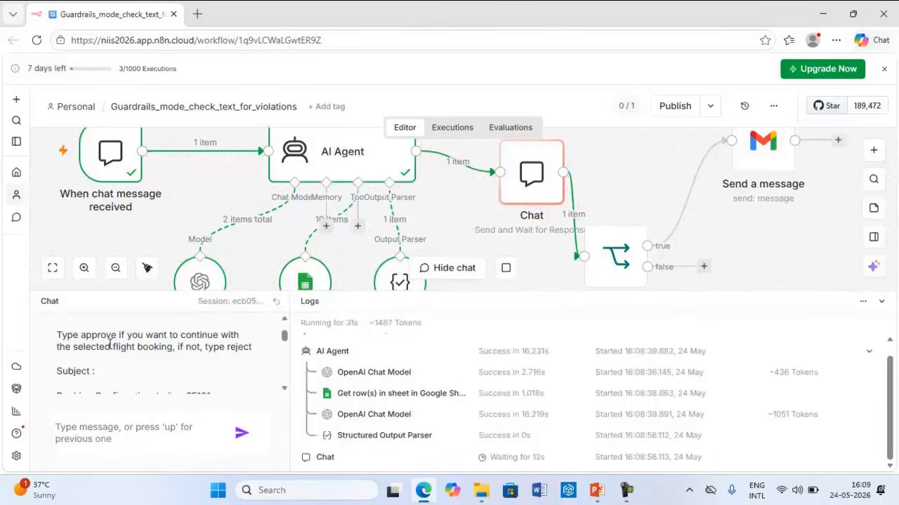
click(106, 430)
text(r)
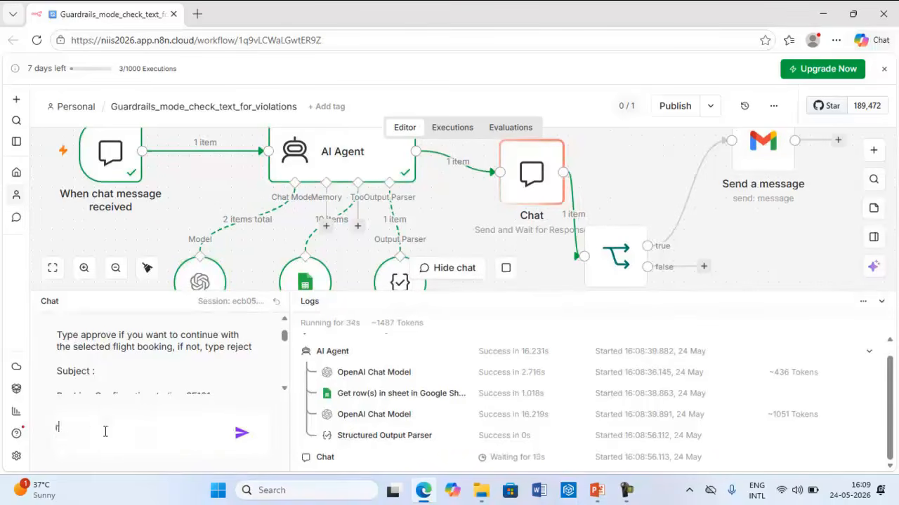
text(eject)
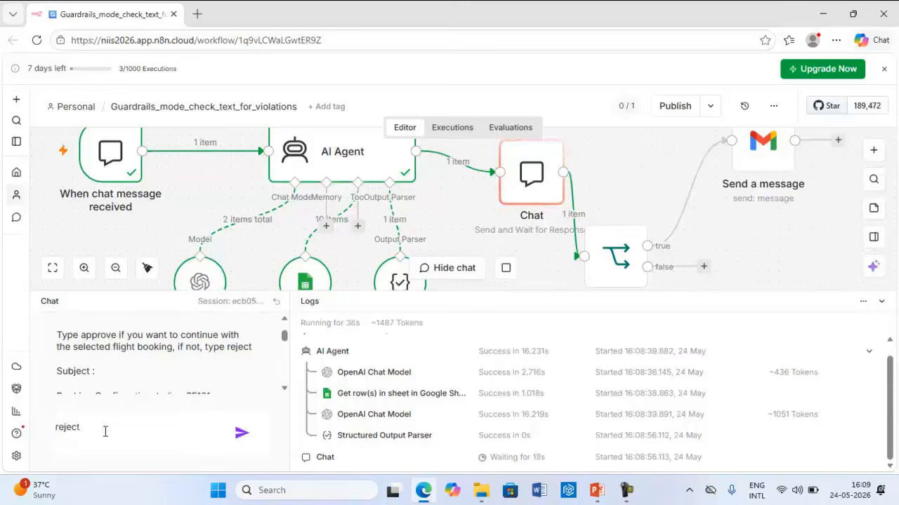
key(Return)
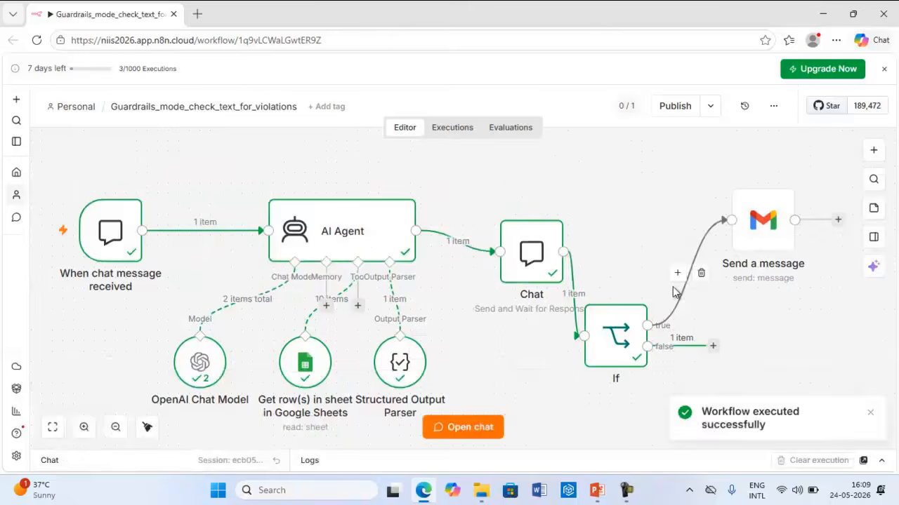
Remove the connection between the chat trigger and the AI Agent, and add a Guardrails node after the trigger with Check text for violations.
click(216, 234)
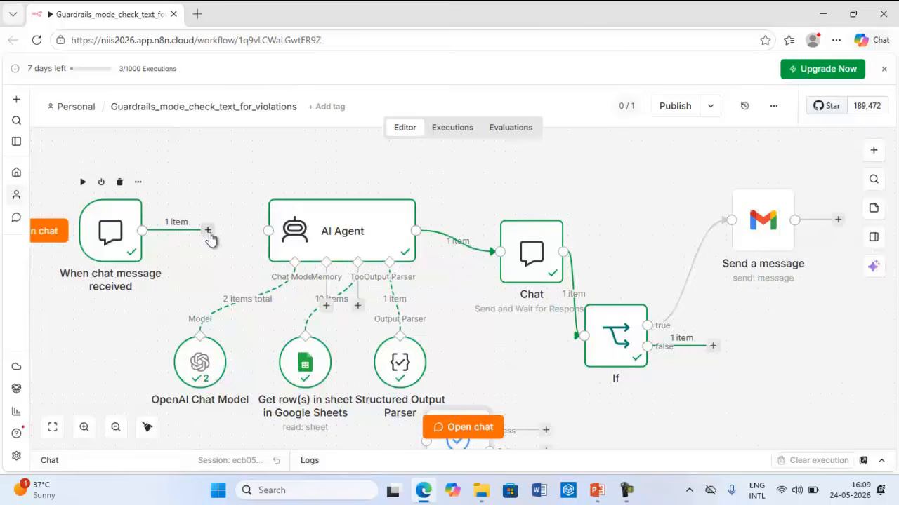
click(208, 231)
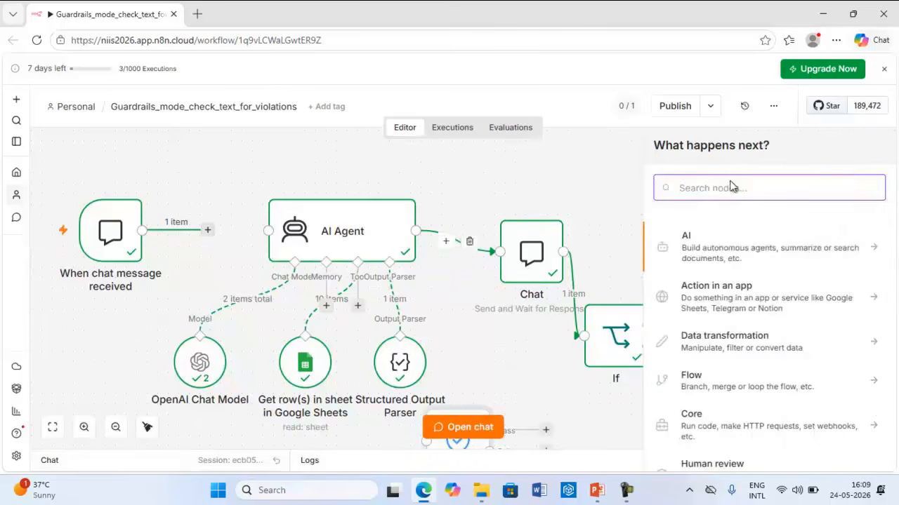
text(gu)
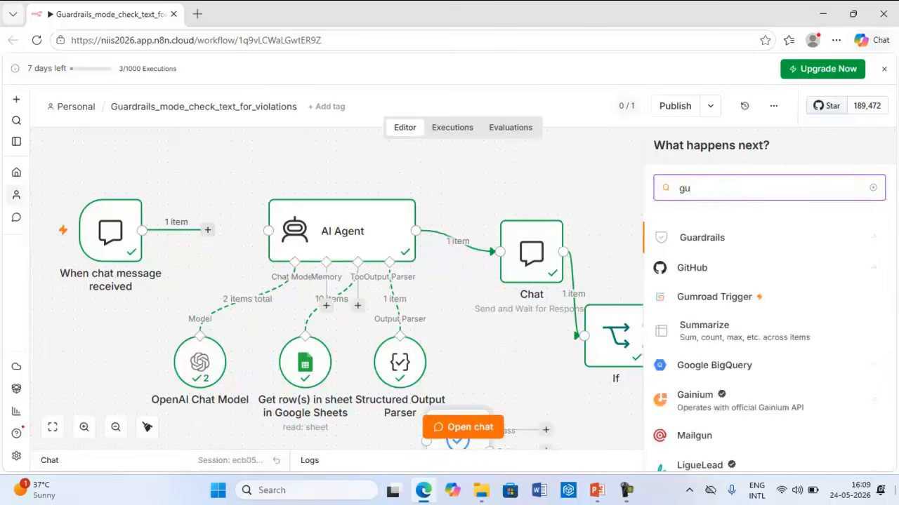
click(702, 239)
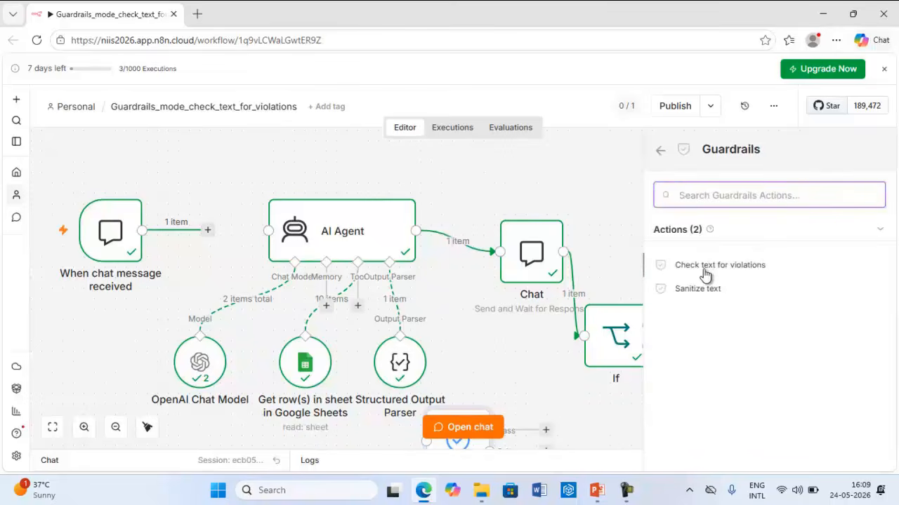
click(705, 269)
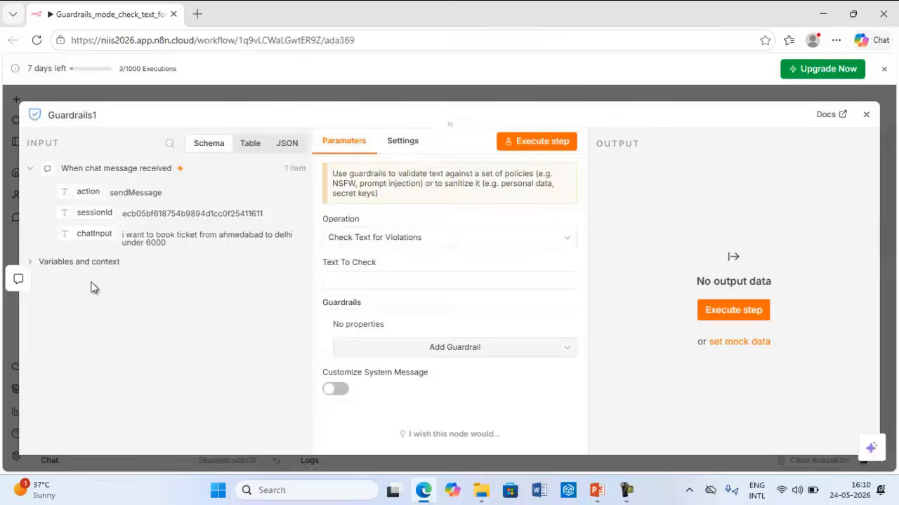
Map the chat trigger's chatInput field into Text To Check and look through the available guardrail types.
drag(84, 236, 357, 281)
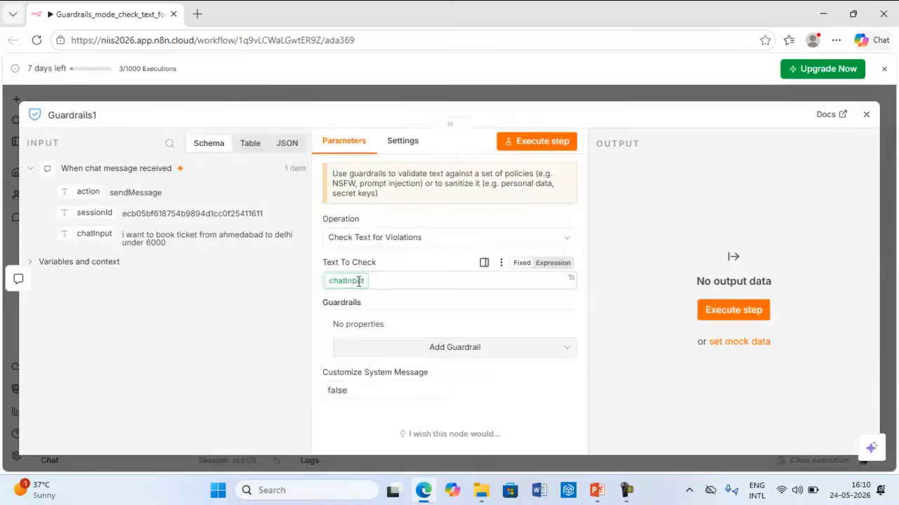
click(240, 298)
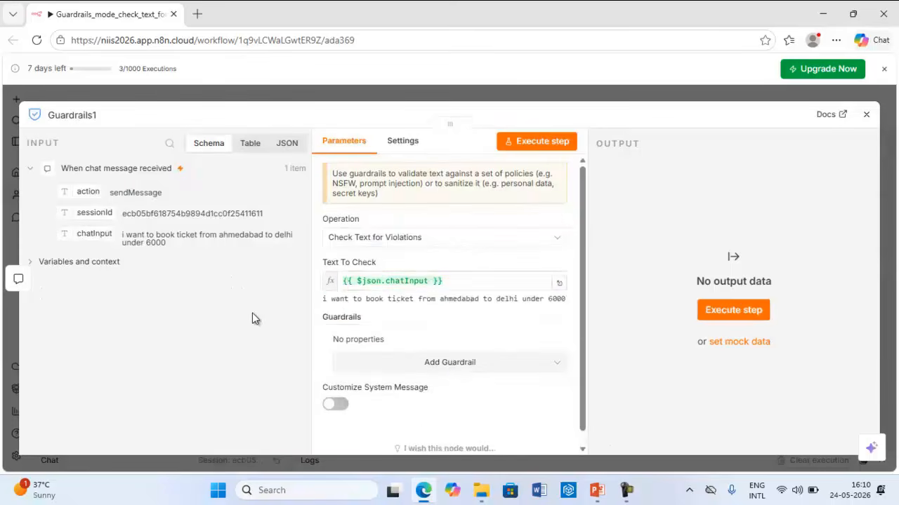
click(460, 366)
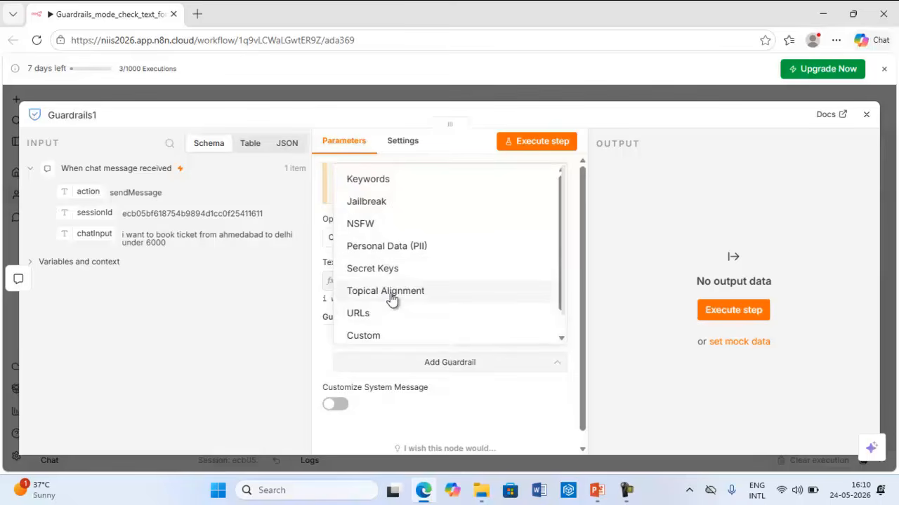
scroll(389, 334, down, 1)
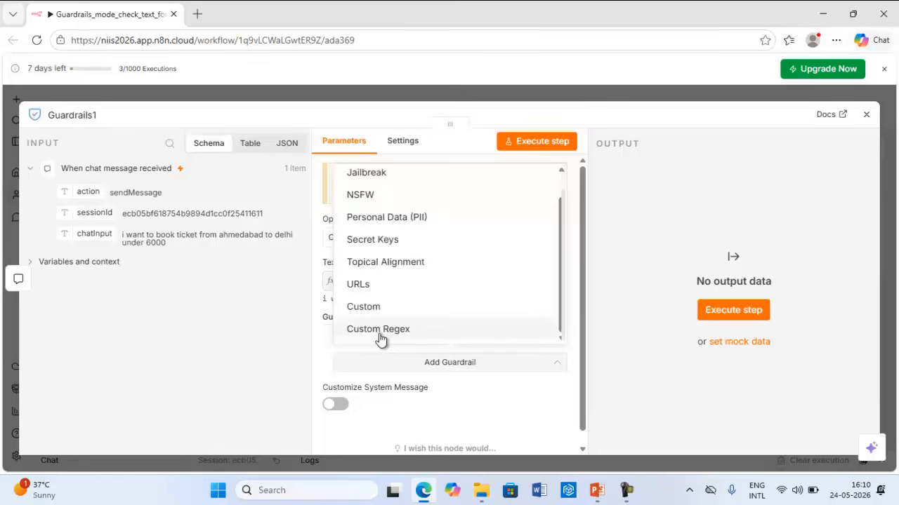
click(627, 241)
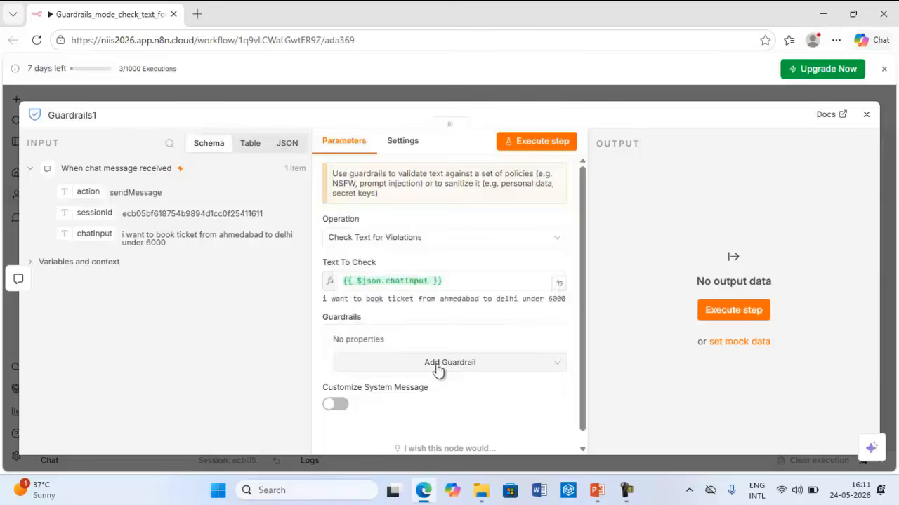
Add a Keywords guardrail with the keyword "idiot" and close the Guardrails node settings.
click(437, 370)
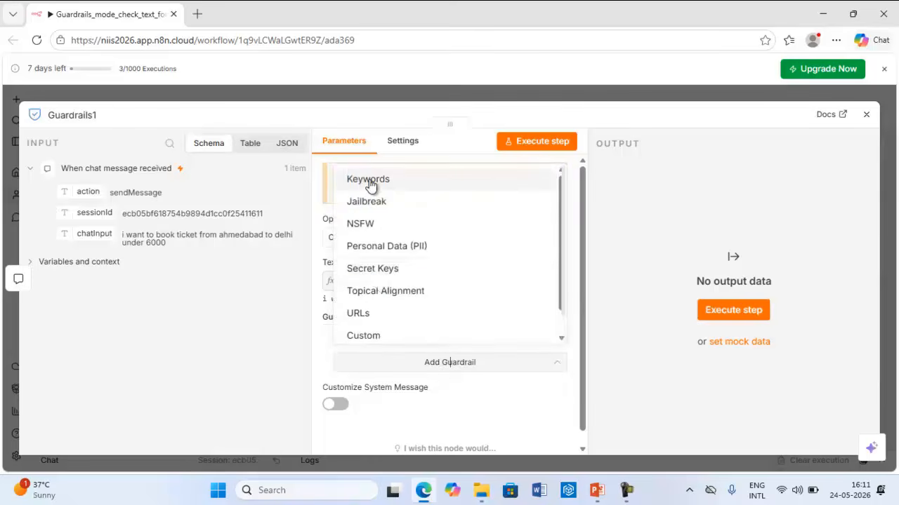
click(370, 182)
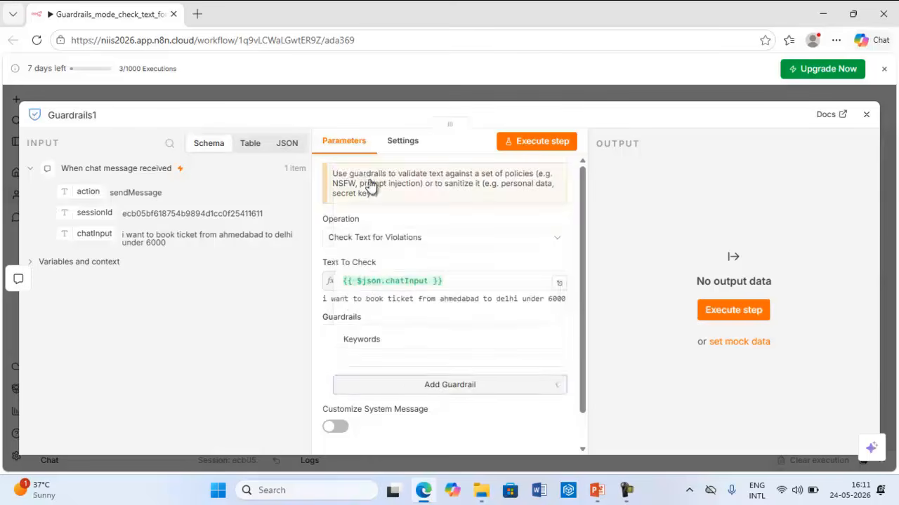
text(idiot)
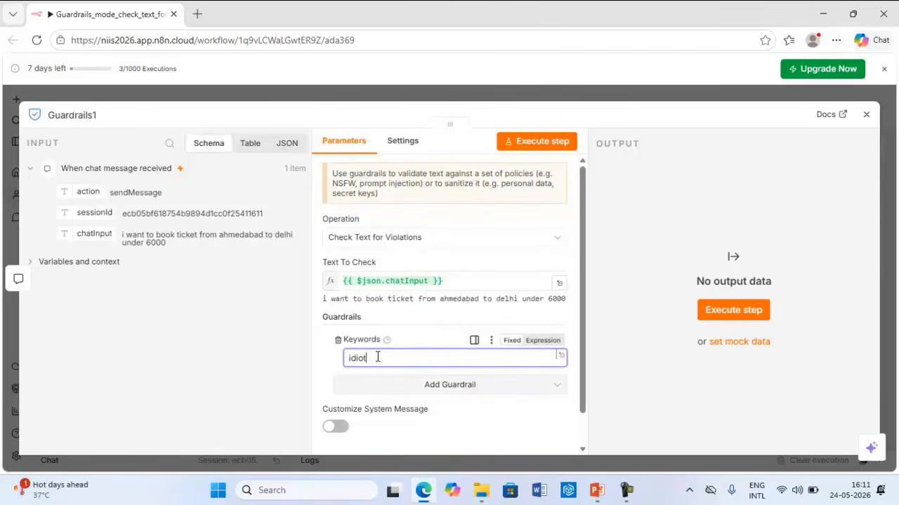
click(866, 115)
Place the new Guardrails node above and between the chat trigger and AI Agent, and connect its Pass output to the AI Agent.
drag(534, 396, 206, 174)
drag(112, 247, 76, 263)
drag(208, 188, 177, 187)
drag(205, 158, 274, 226)
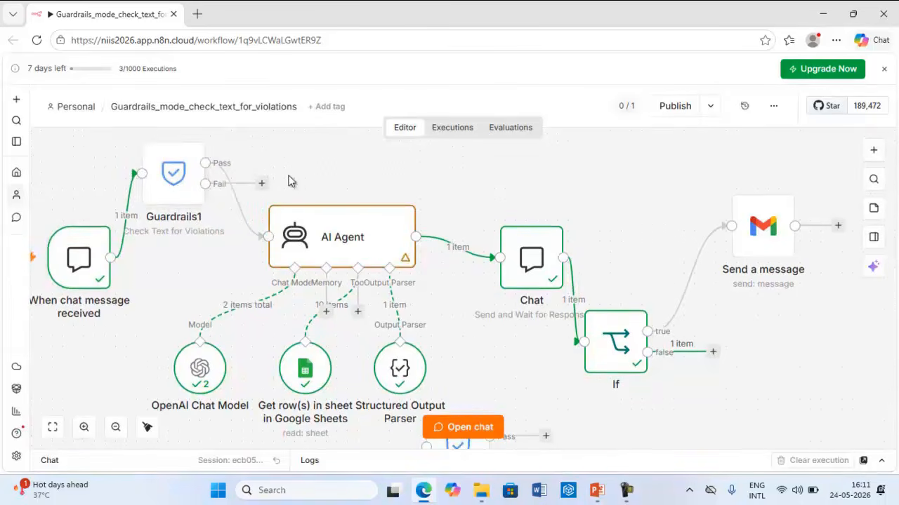
Send the chat message "you are an idiot. book a flight from ahedambad to delhi" to test the keyword check.
click(465, 427)
text(y)
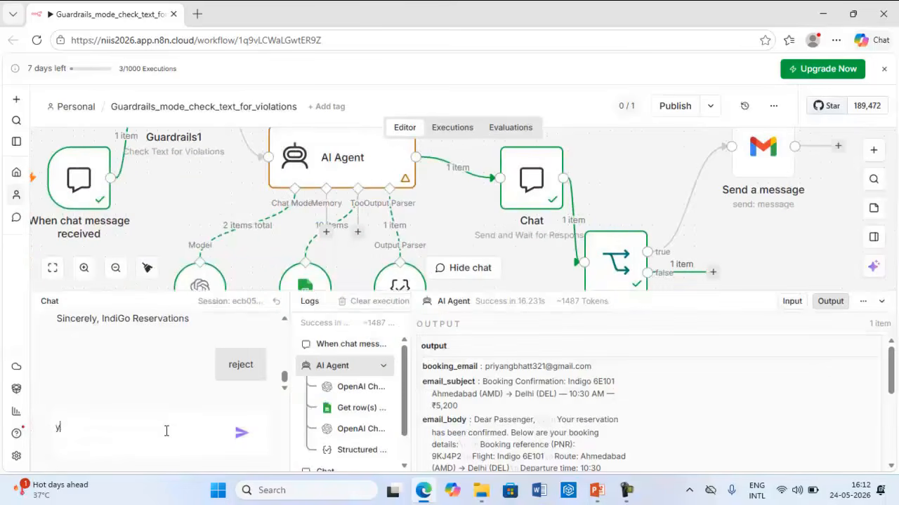
text(ou are an idiot.)
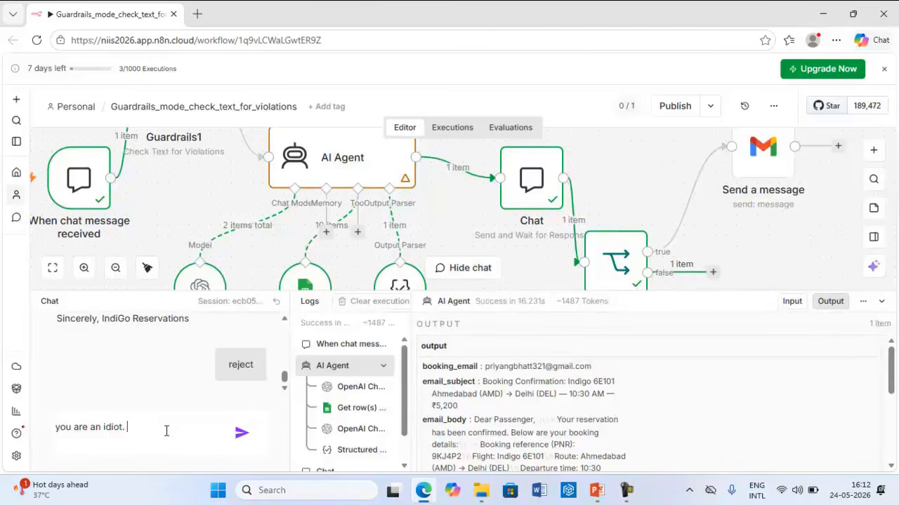
text(book a flight from ahedambad to delhi)
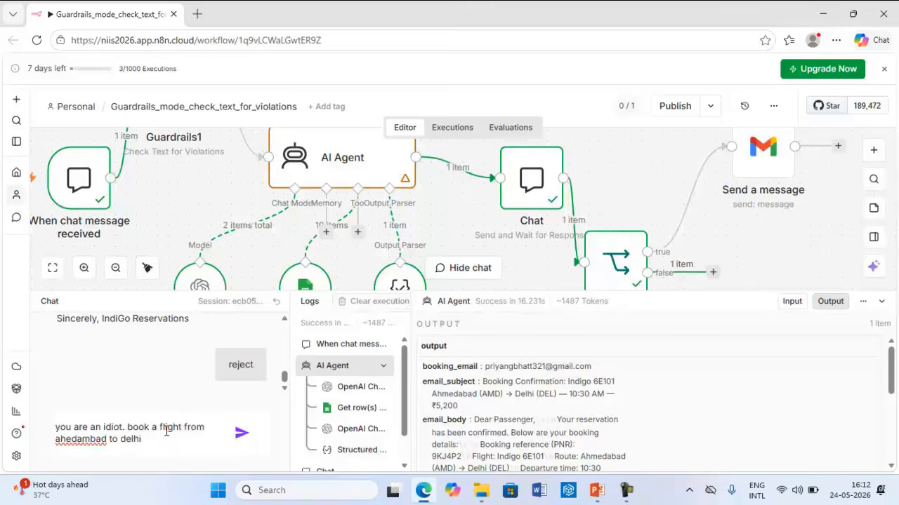
key(Return)
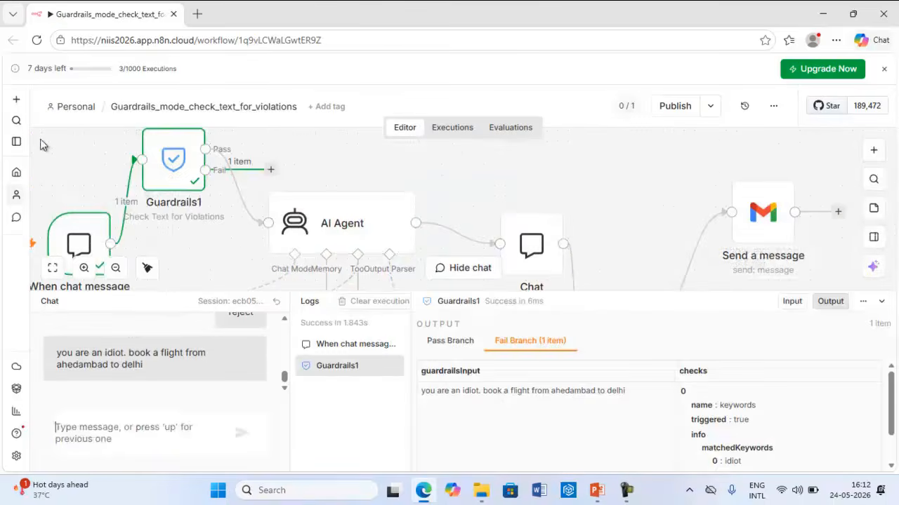
Examine the Guardrails node's output for the test message, including its branch and keyword check details, and return to the canvas.
drag(40, 144, 257, 199)
click(341, 225)
double_click(170, 181)
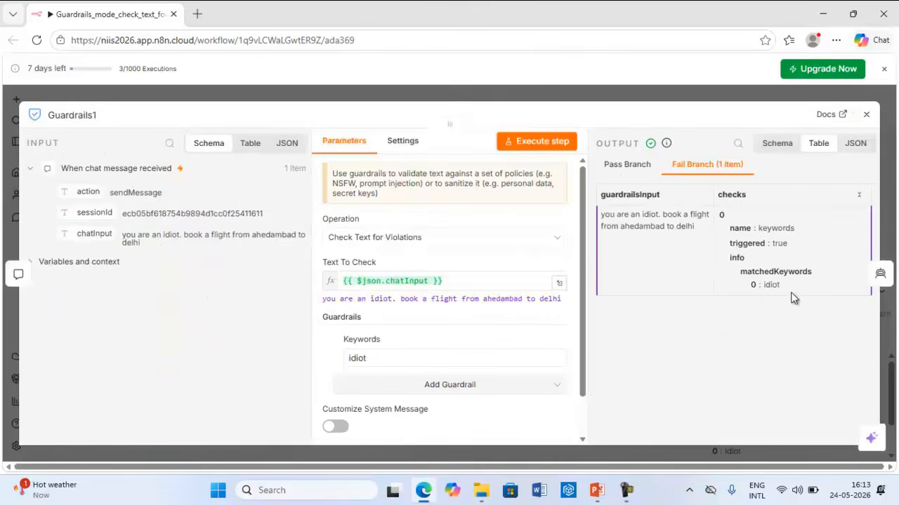
click(864, 118)
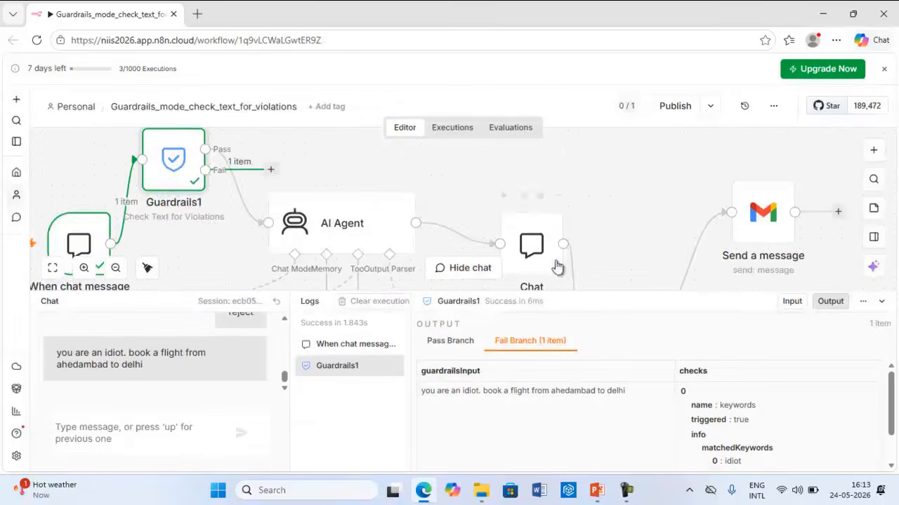
scroll(264, 234, down, 2)
scroll(261, 231, up, 2)
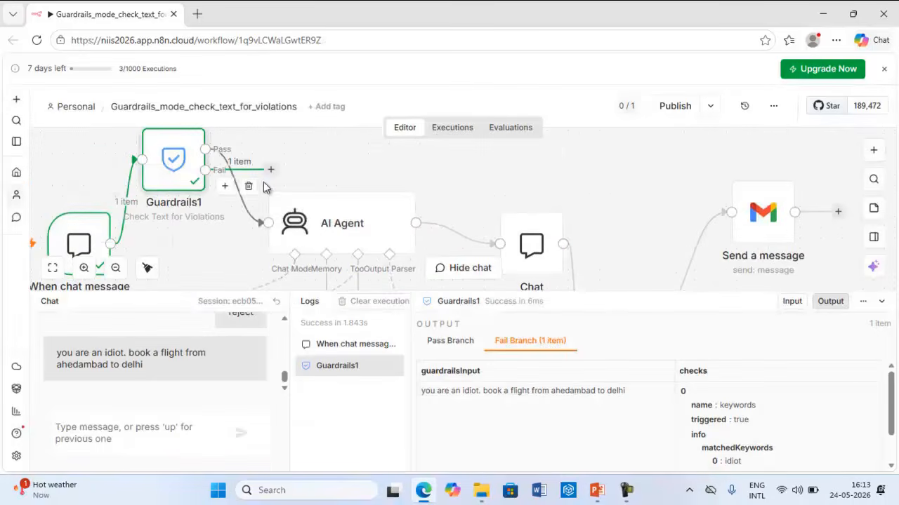
drag(264, 181, 812, 311)
Recall the previous chat message, remove its insulting opening and send "book a flight from ahedambad to delhi".
click(113, 425)
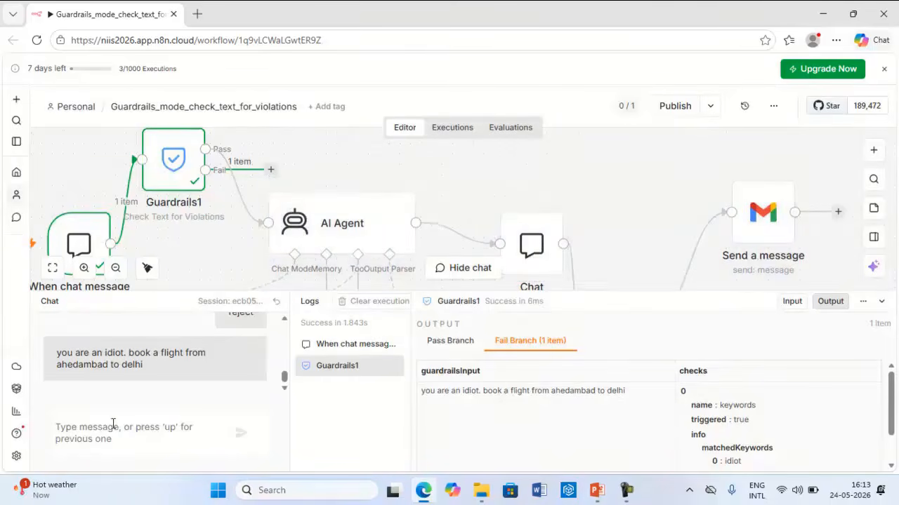
key(Up)
click(125, 426)
key(BackSpace)
key(BackSpace)
key(BackSpace)
key(BackSpace)
key(BackSpace)
key(BackSpace)
key(BackSpace)
key(BackSpace)
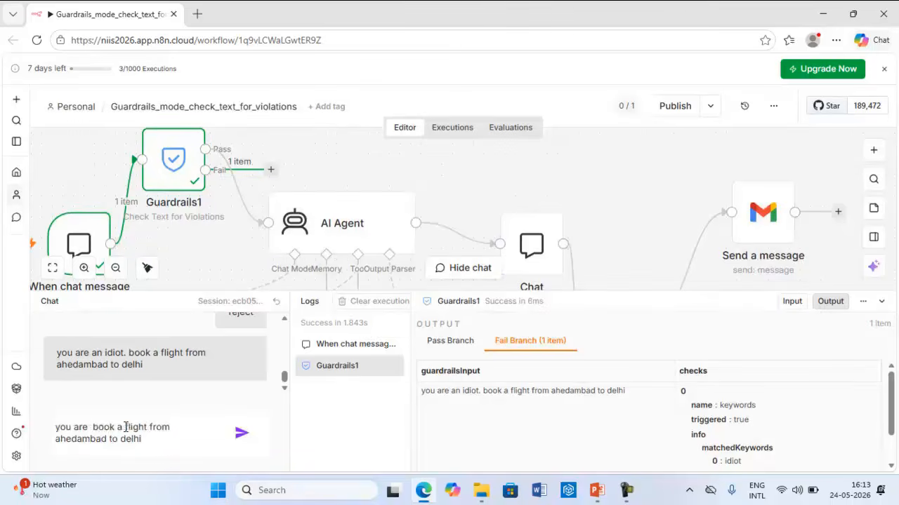
key(BackSpace)
key(BackSpace)
key(BackSpace)
key(BackSpace)
key(BackSpace)
key(BackSpace)
key(BackSpace)
key(BackSpace)
key(BackSpace)
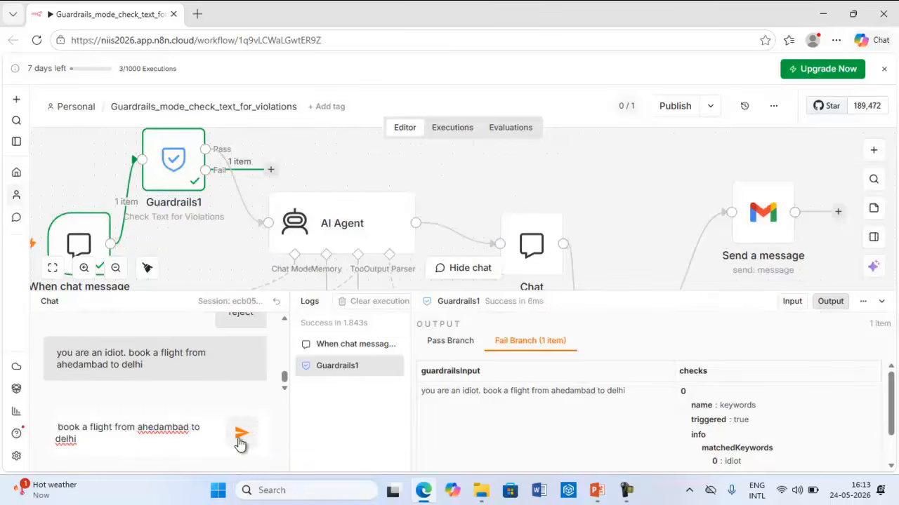
click(240, 436)
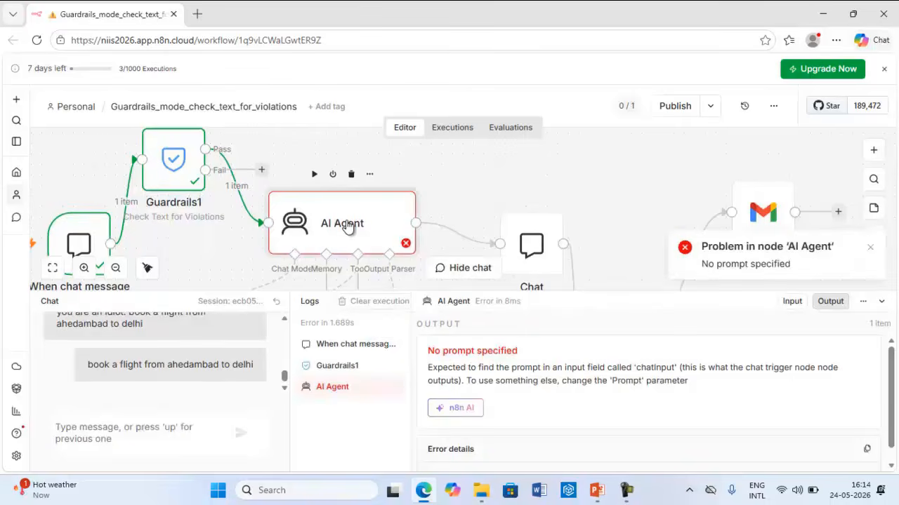
Set the AI Agent's prompt source to Define below, map guardrailsInput as the user message, and close the node.
double_click(347, 226)
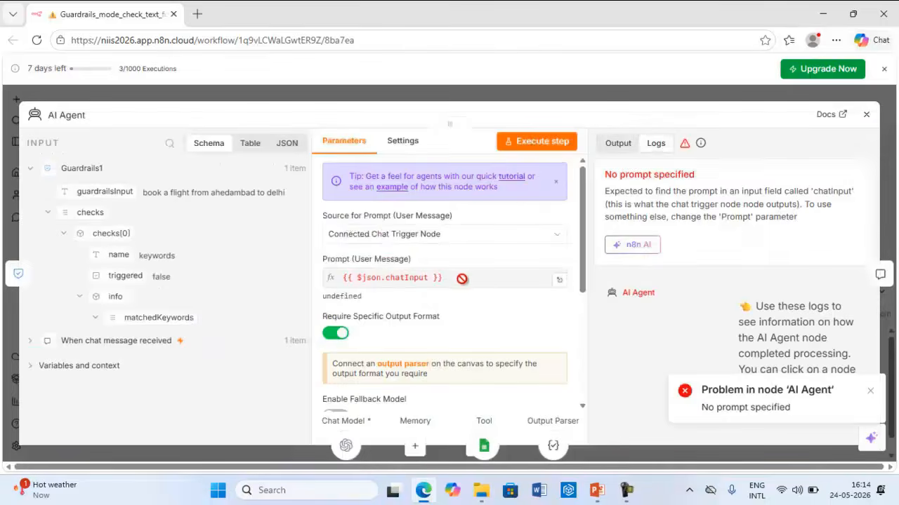
click(410, 239)
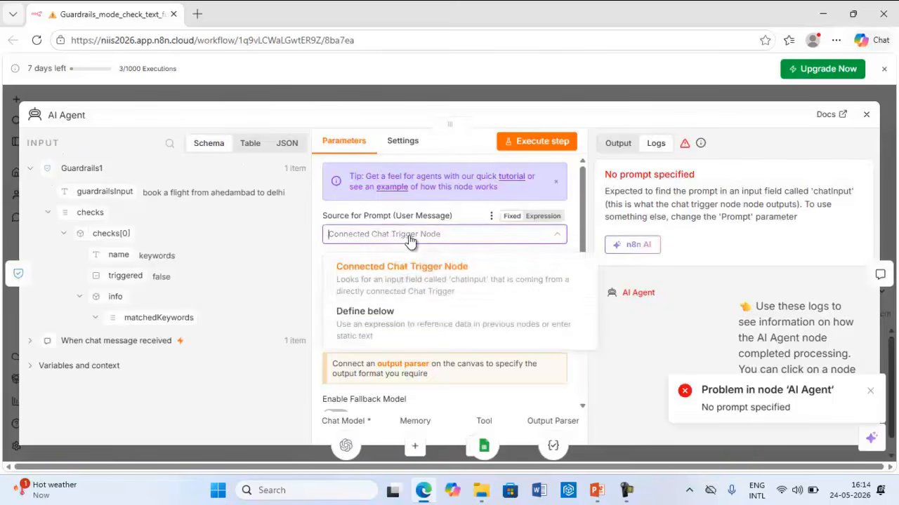
click(383, 316)
drag(131, 183, 358, 284)
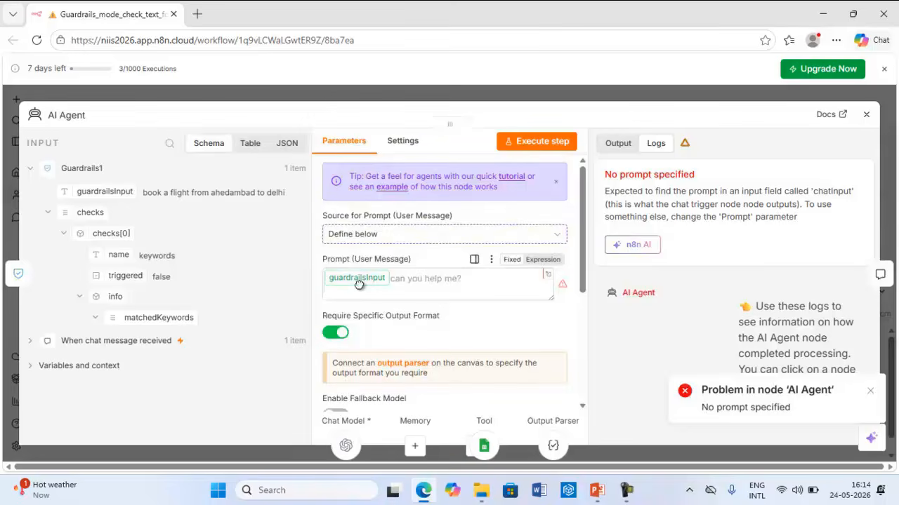
click(264, 247)
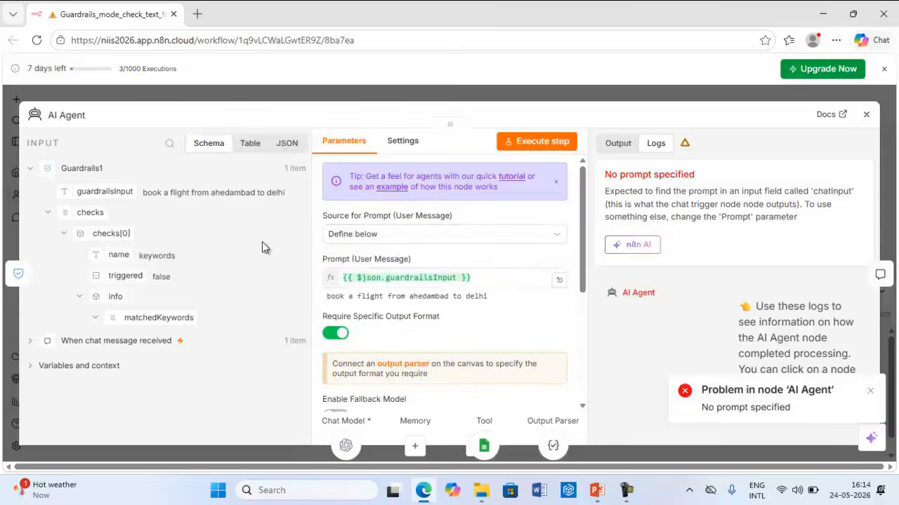
click(866, 114)
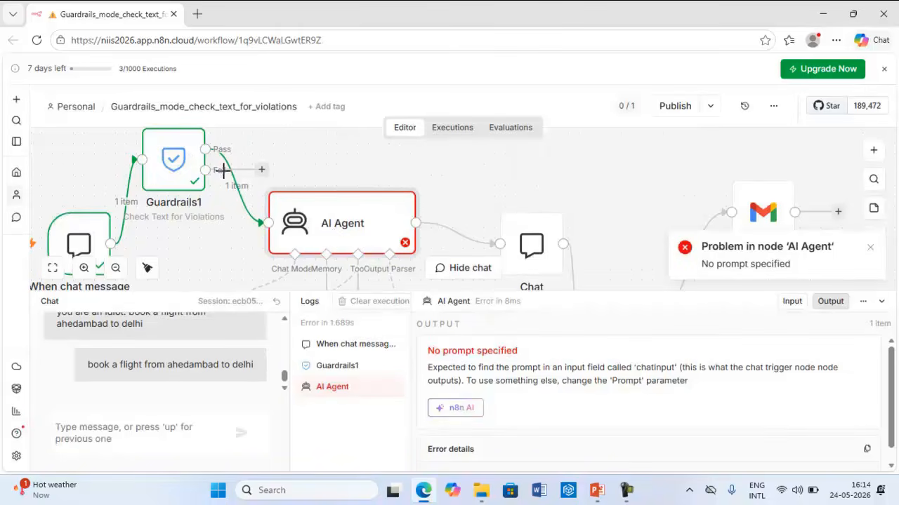
Resend the chat message "book a flight from ahedambad to delhi" and collapse the chat to follow the run on the canvas.
click(132, 433)
key(Up)
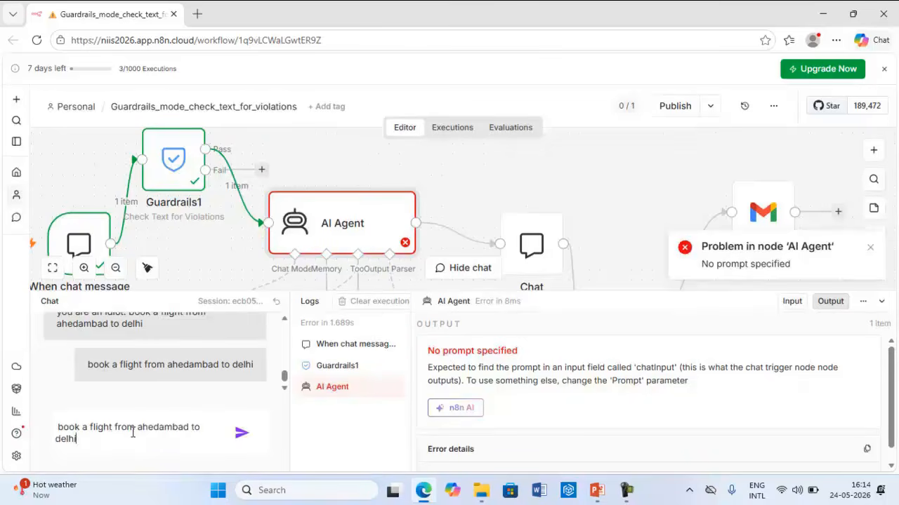
key(Return)
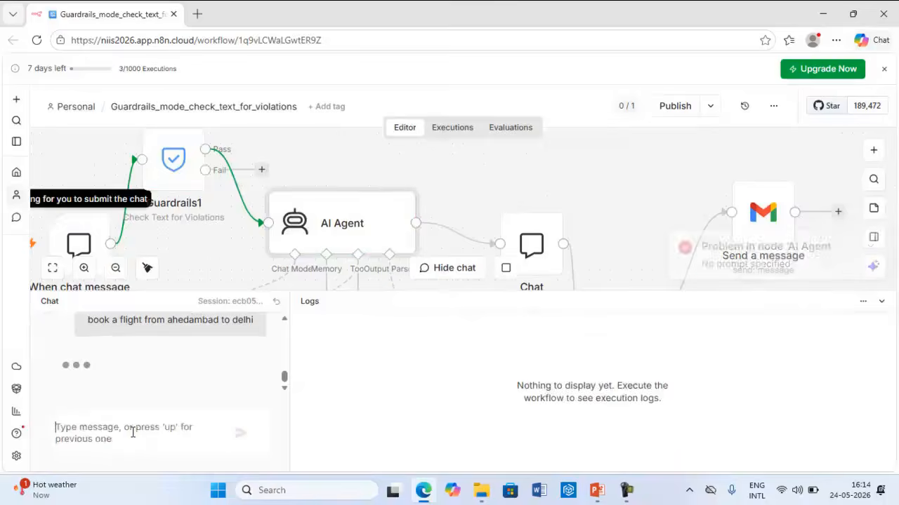
click(881, 301)
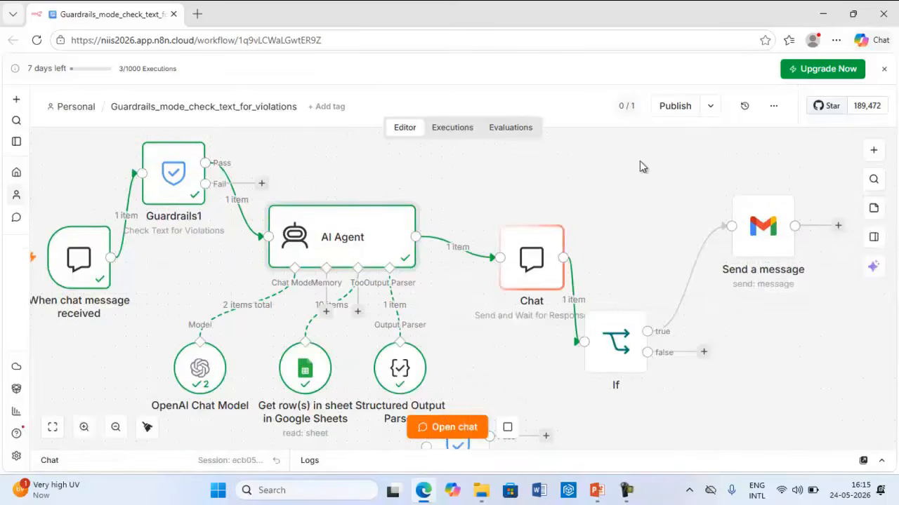
Reopen the chat, review the drafted booking message and send the reply "reject".
click(450, 428)
scroll(148, 364, up, 2)
scroll(151, 369, down, 1)
scroll(148, 370, down, 5)
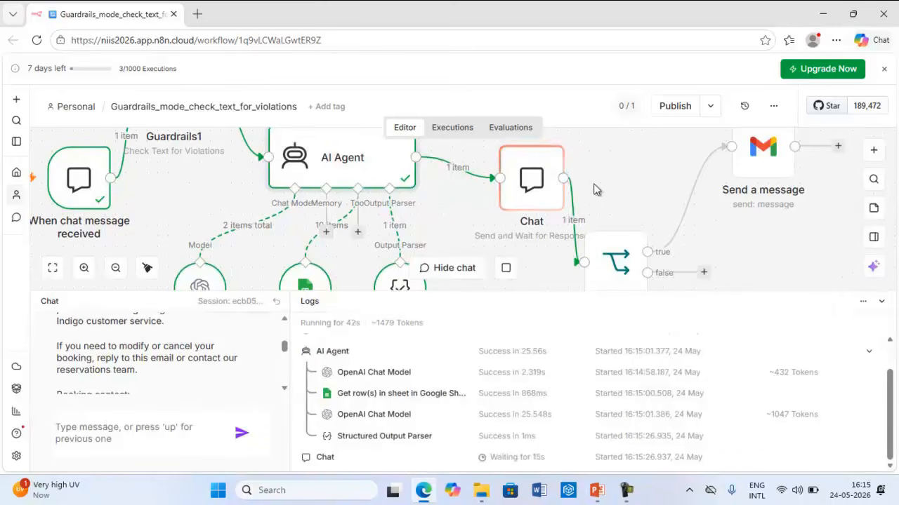
click(131, 428)
text(reject)
key(Return)
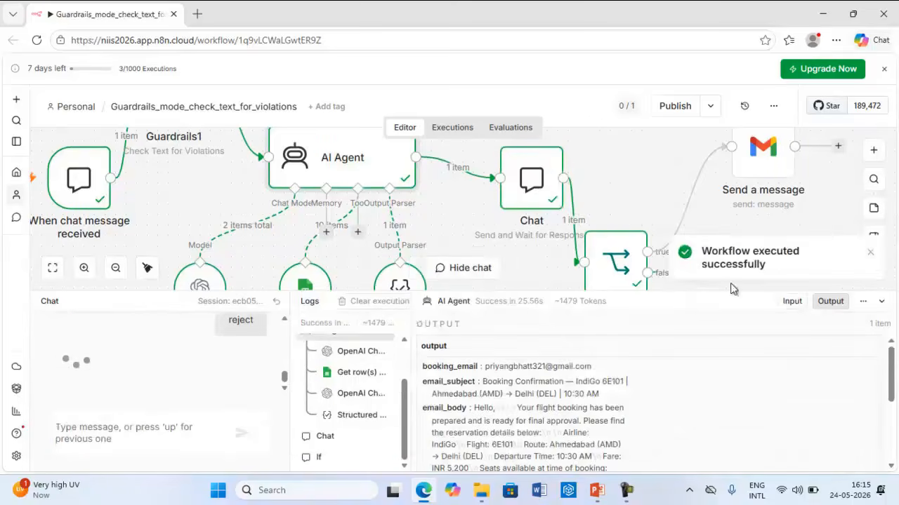
Collapse the chat and inspect the Guardrails1 node's pass-branch output for the last booking request.
click(882, 300)
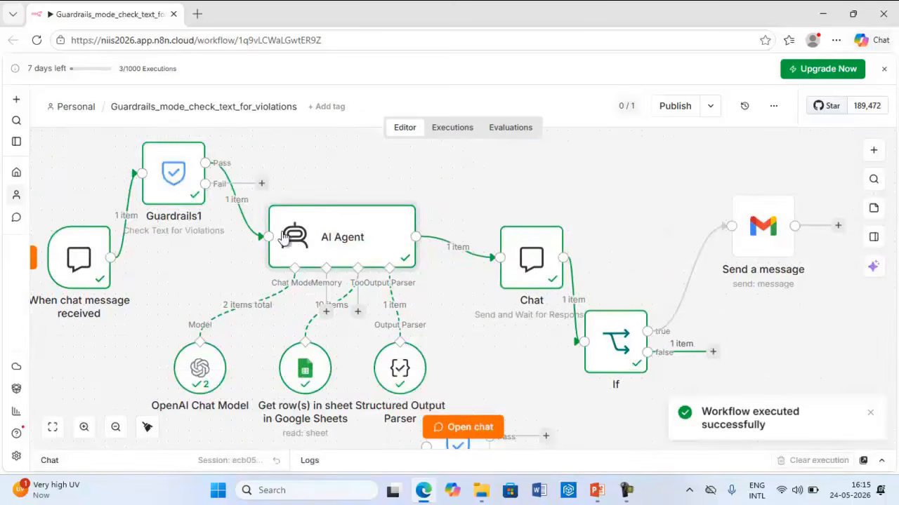
double_click(165, 188)
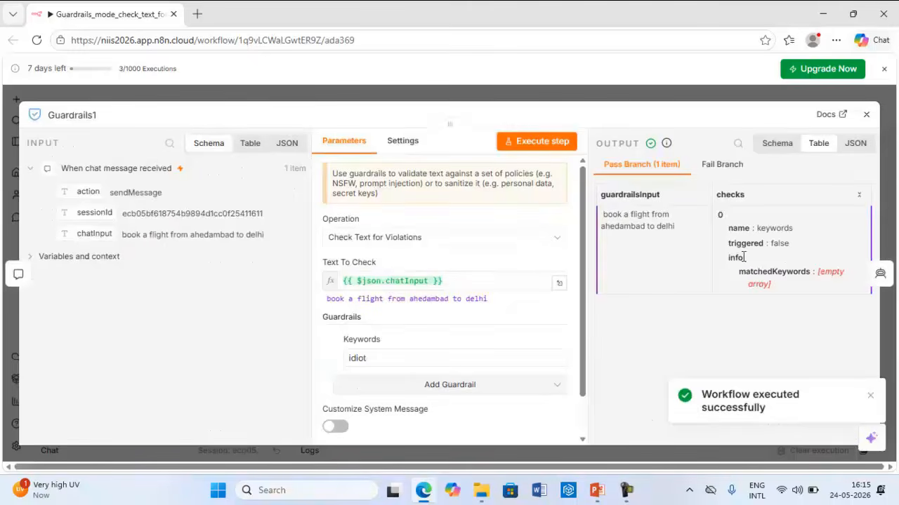
key(Escape)
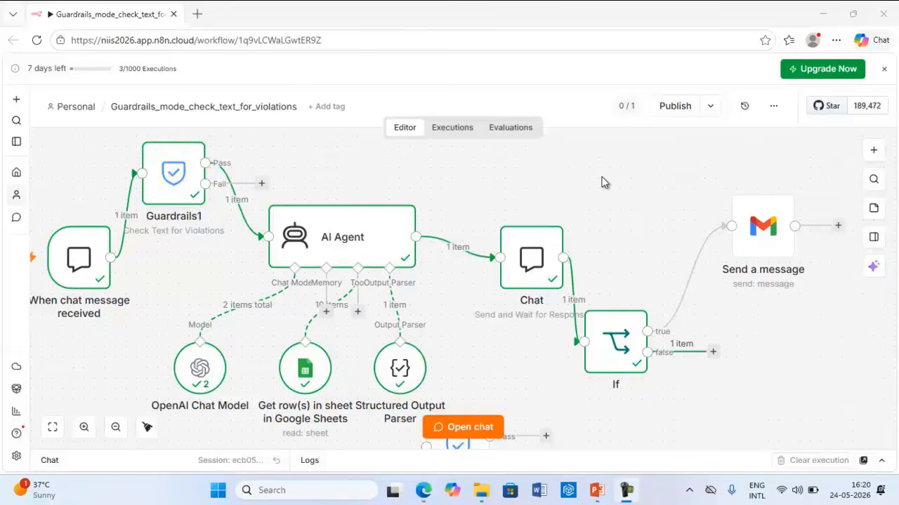
Add a Personal Data (PII) guardrail to the Guardrails1 node and set its type to Selected.
click(175, 181)
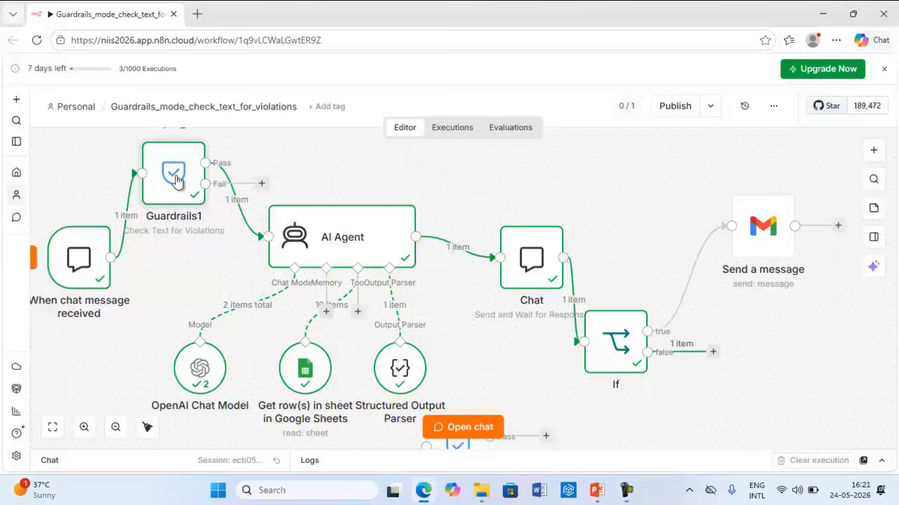
double_click(176, 180)
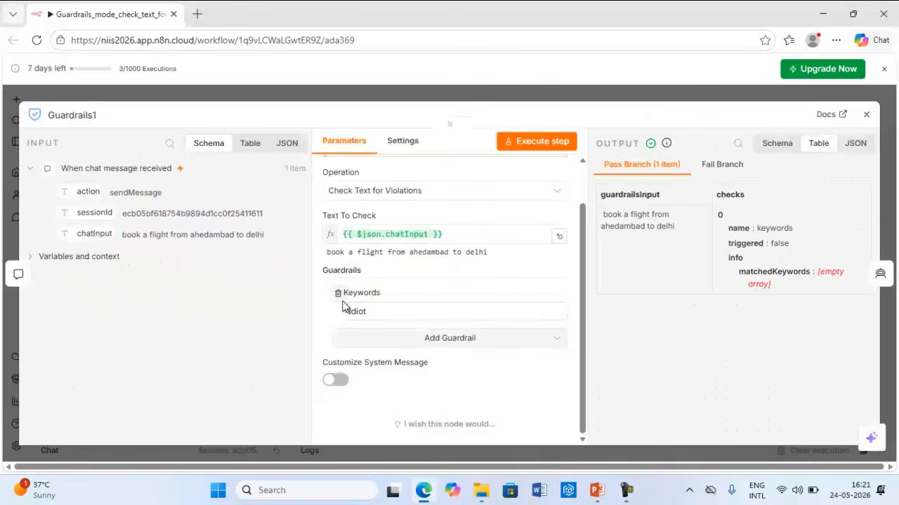
click(438, 348)
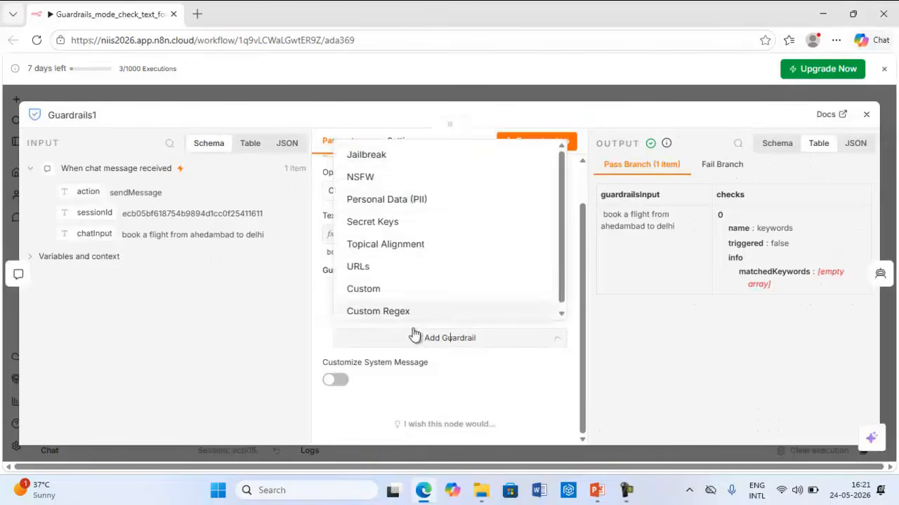
click(396, 203)
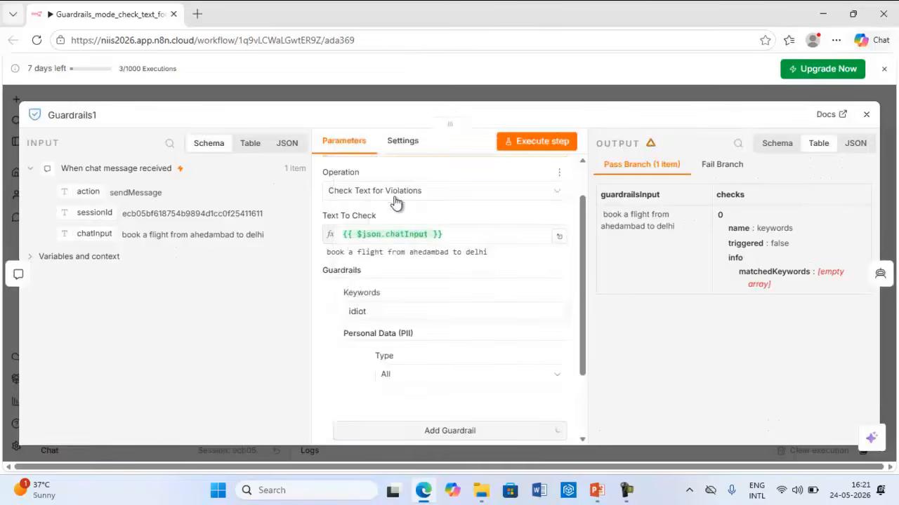
click(401, 376)
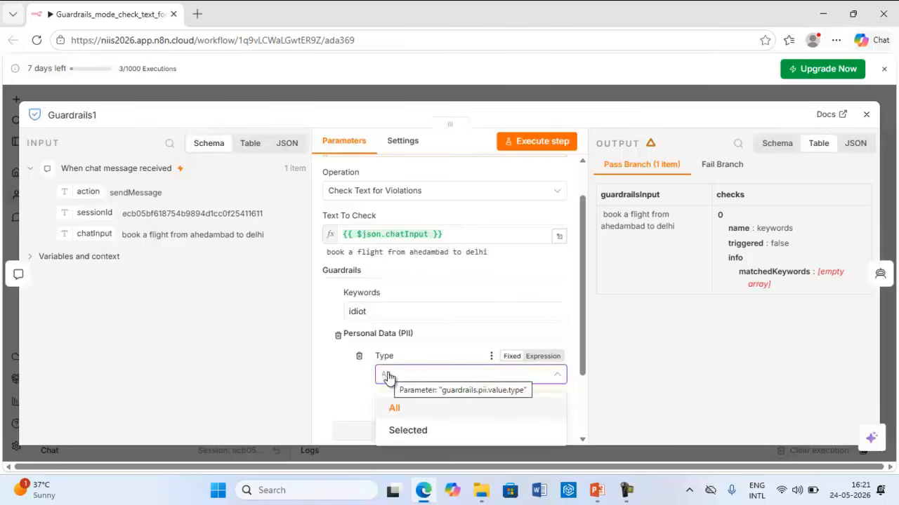
click(407, 430)
scroll(404, 421, down, 3)
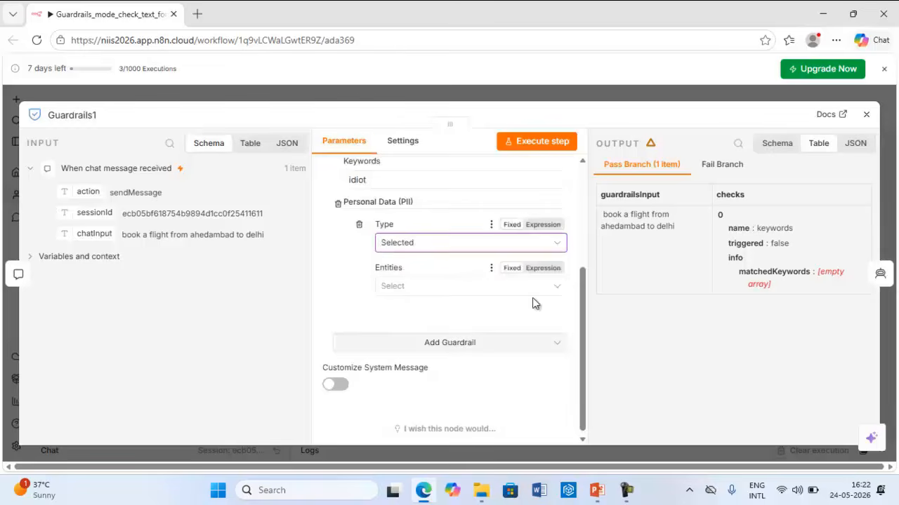
Choose Email Address as the entity for the Personal Data guardrail and close the node.
click(552, 290)
scroll(440, 120, down, 5)
scroll(437, 123, up, 5)
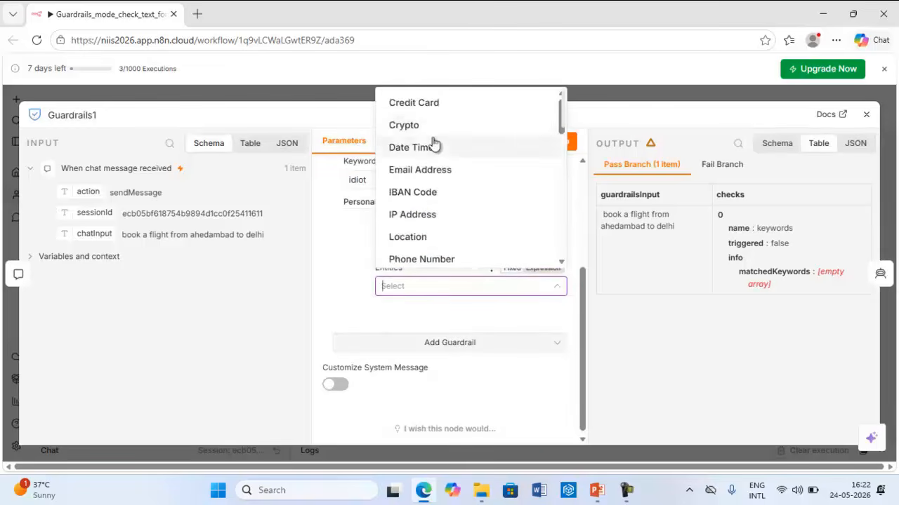
scroll(432, 163, down, 10)
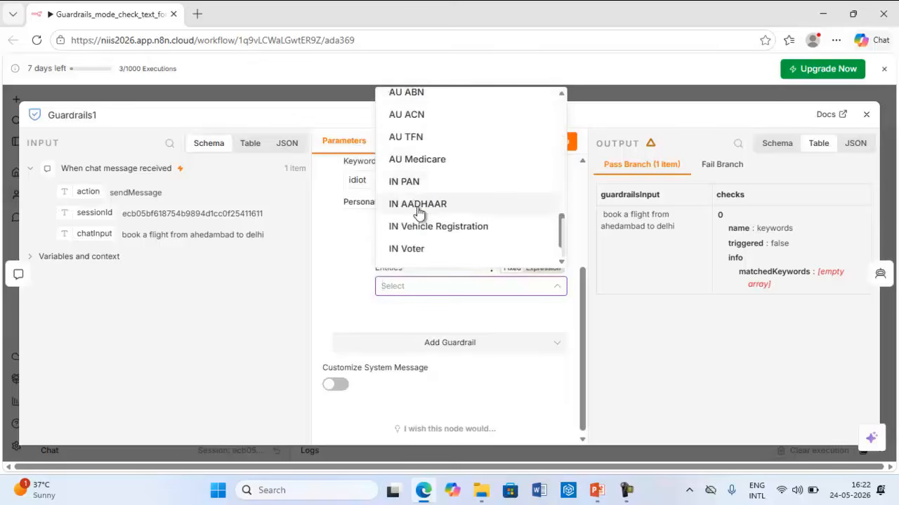
scroll(418, 212, up, 10)
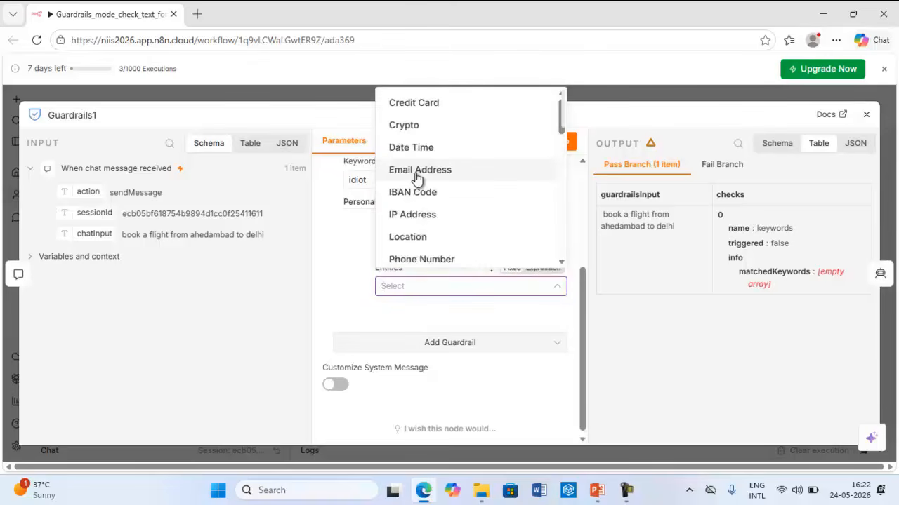
click(419, 171)
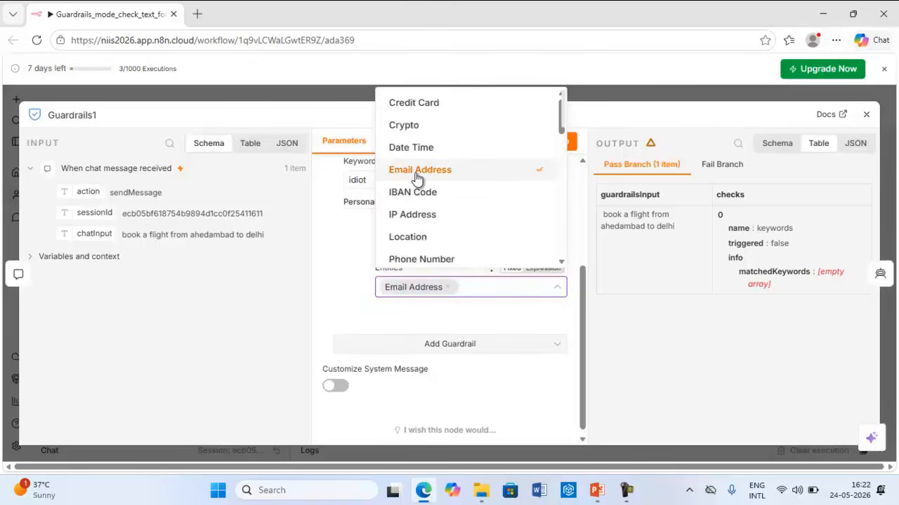
click(866, 115)
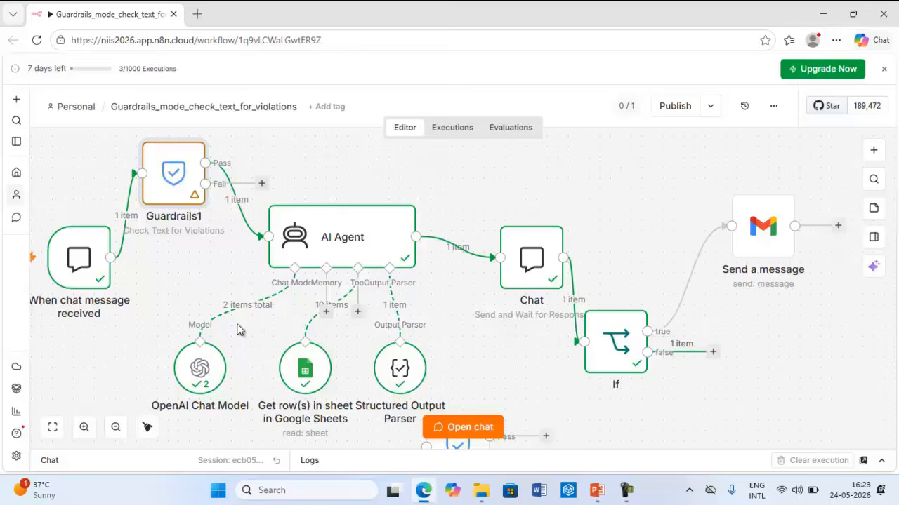
Send a chat message stating "my email address is" with a sample e-mail address, followed by ", book my flight ahemedabad to delhi under 6000".
click(465, 429)
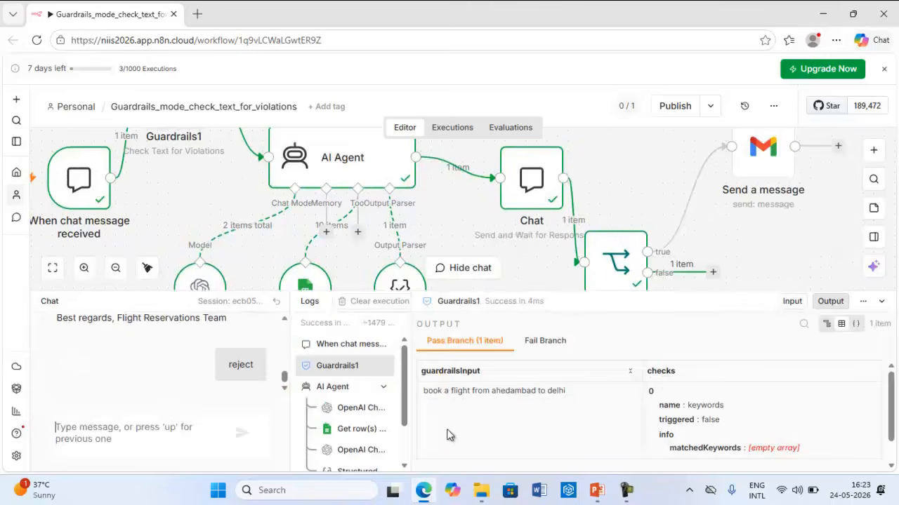
text(m)
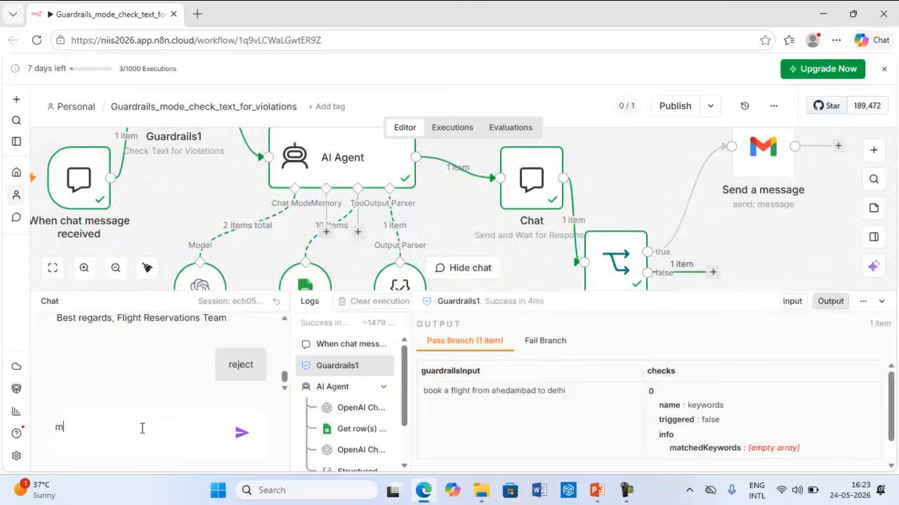
text(y email address )
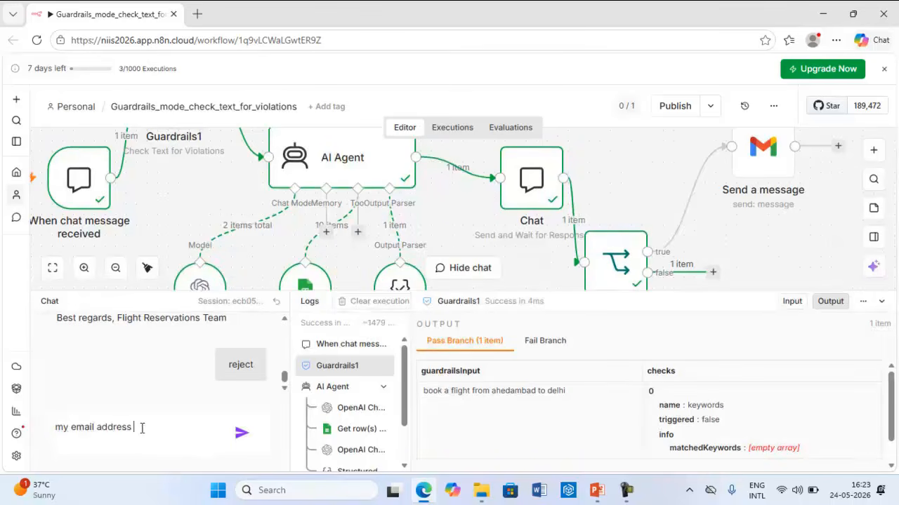
text(is test@gmail.com, book my)
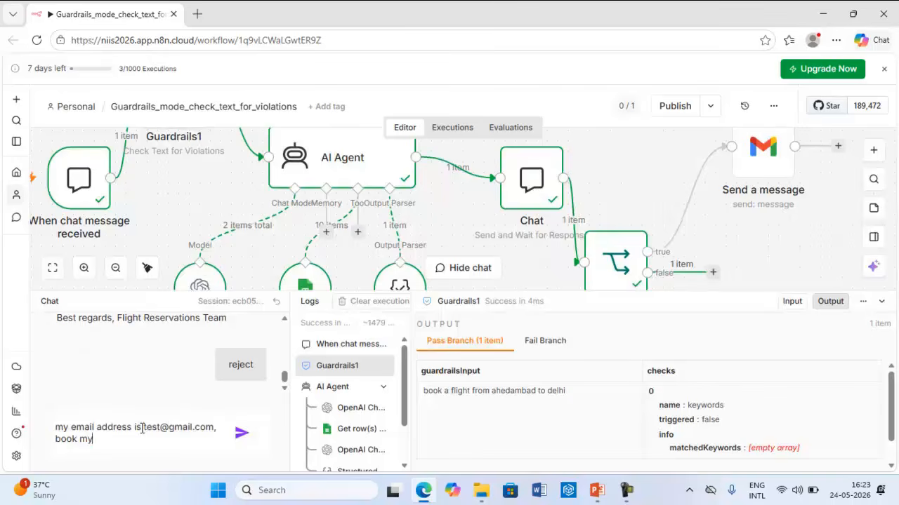
text( flight ahemedabad to del)
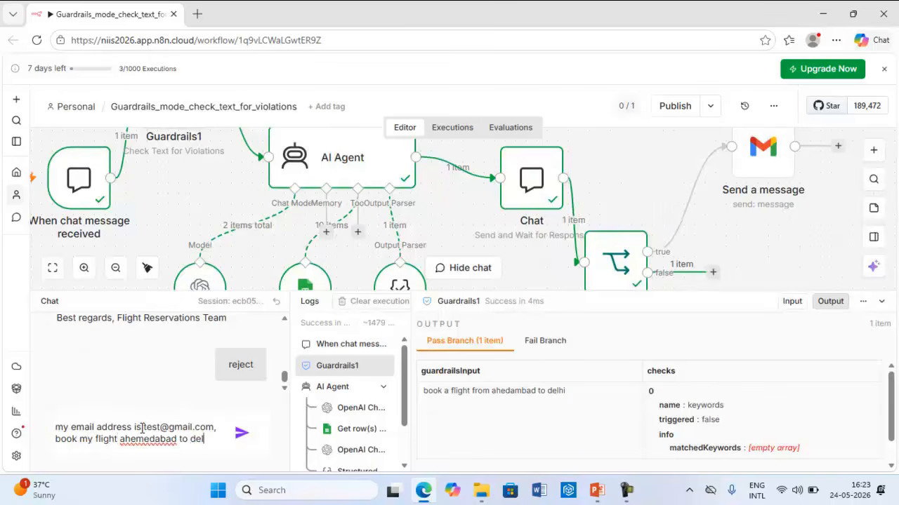
text(hi under 6000)
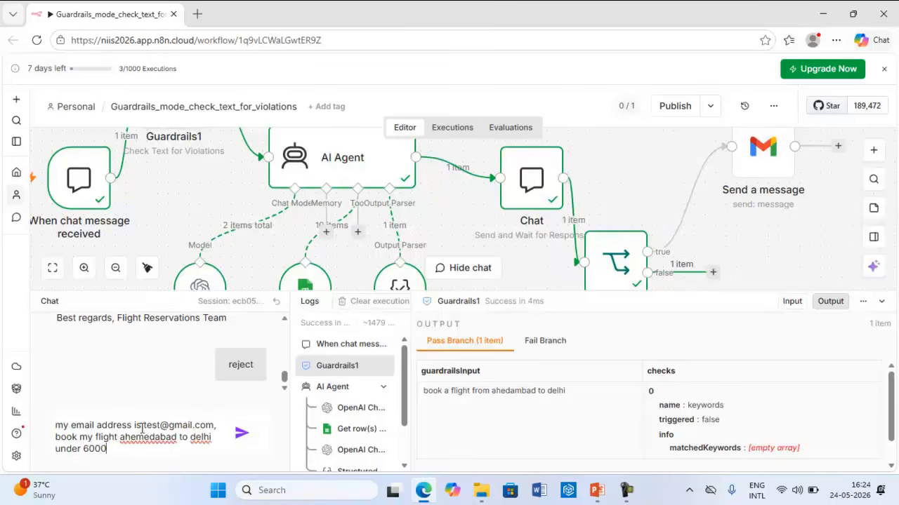
key(Return)
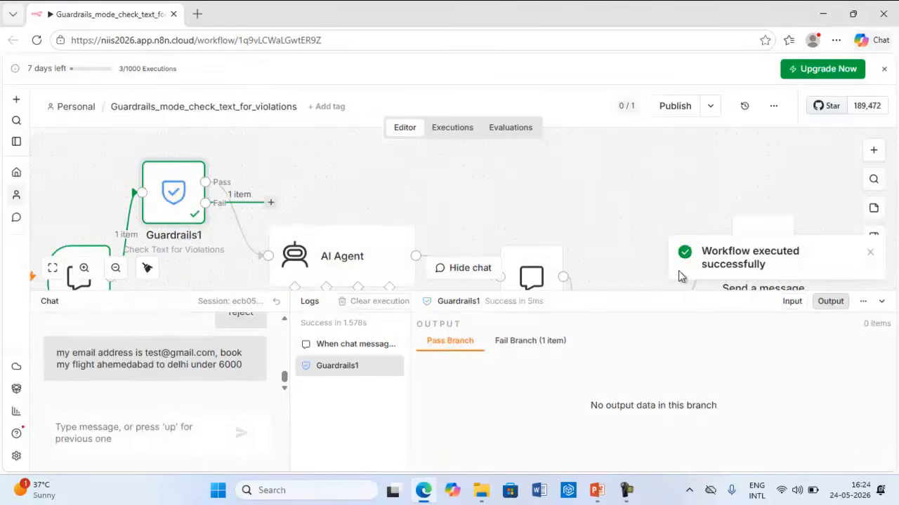
Collapse the chat and inspect the Guardrails1 node's fail-branch output for the message containing an e-mail address.
click(880, 303)
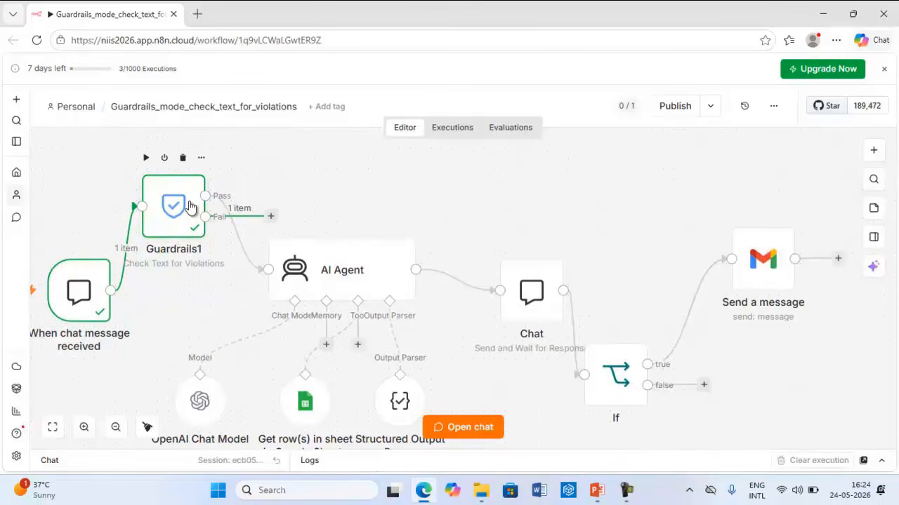
double_click(189, 205)
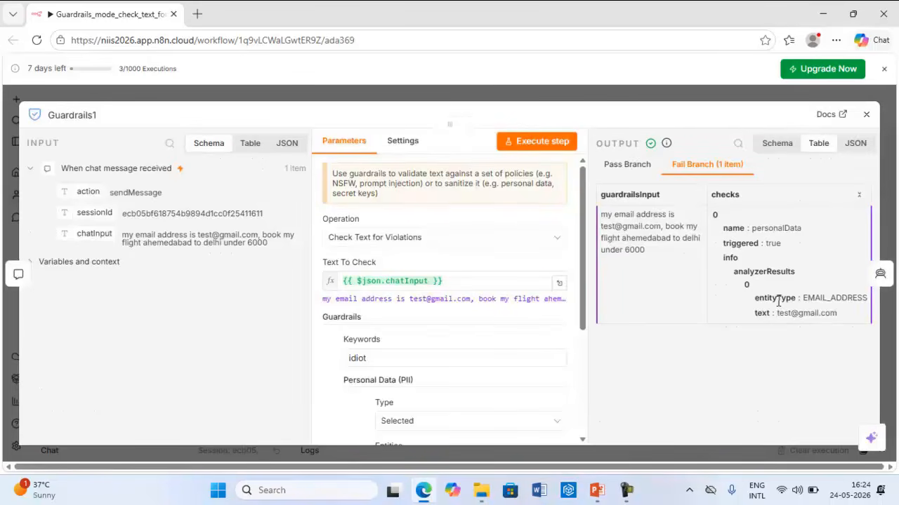
click(866, 113)
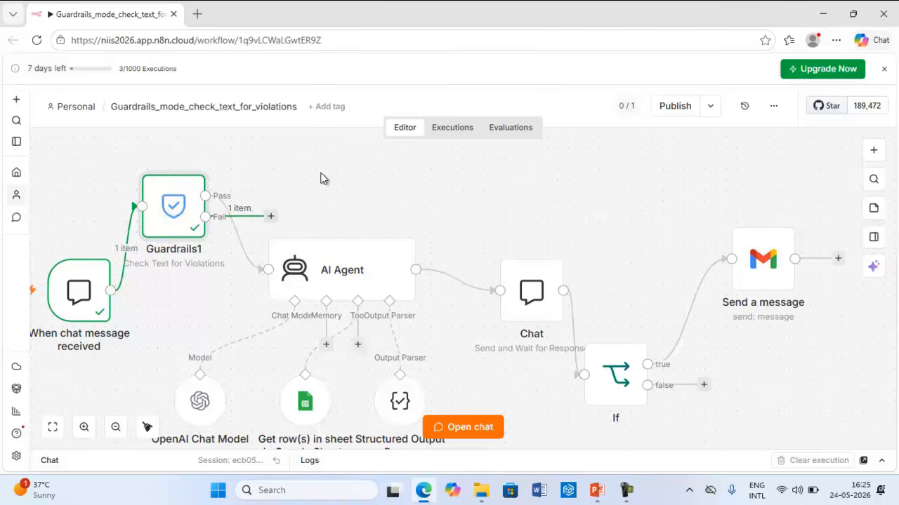
Add a Chat node with the Send a message action to the Fail output of Guardrails1.
click(271, 219)
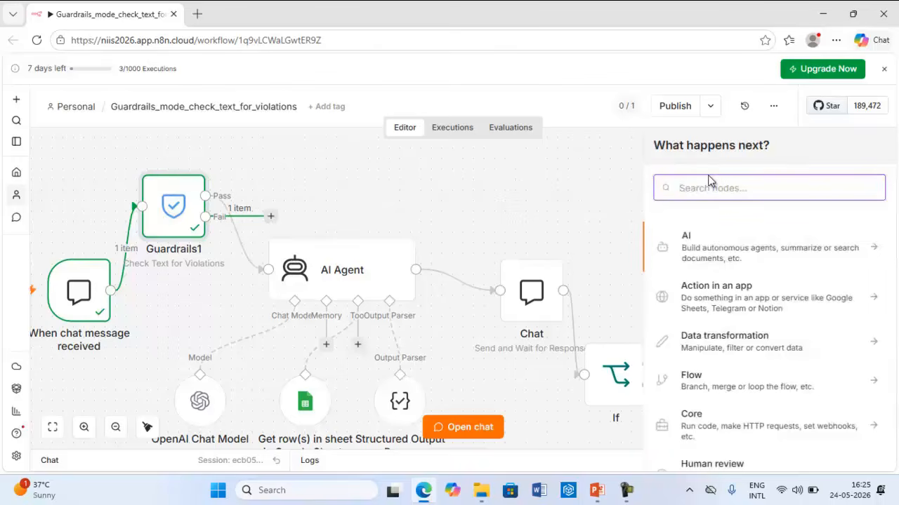
text(chat)
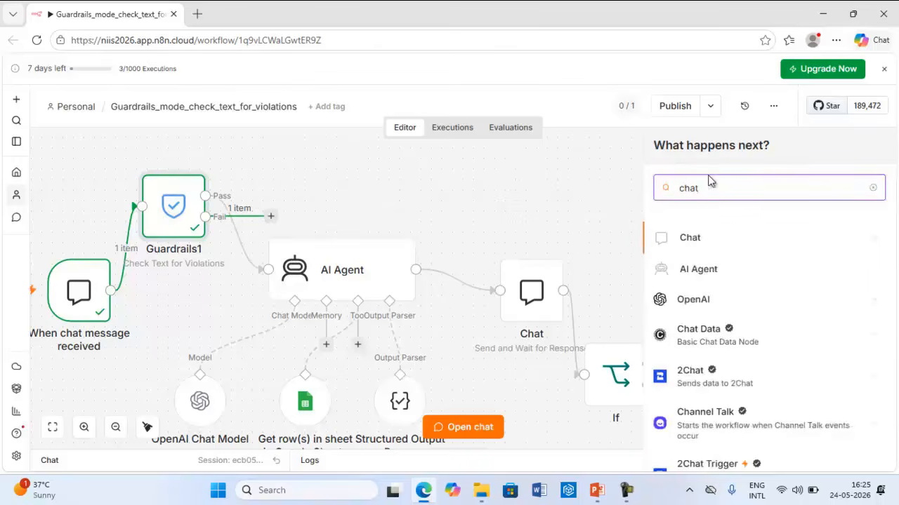
click(694, 243)
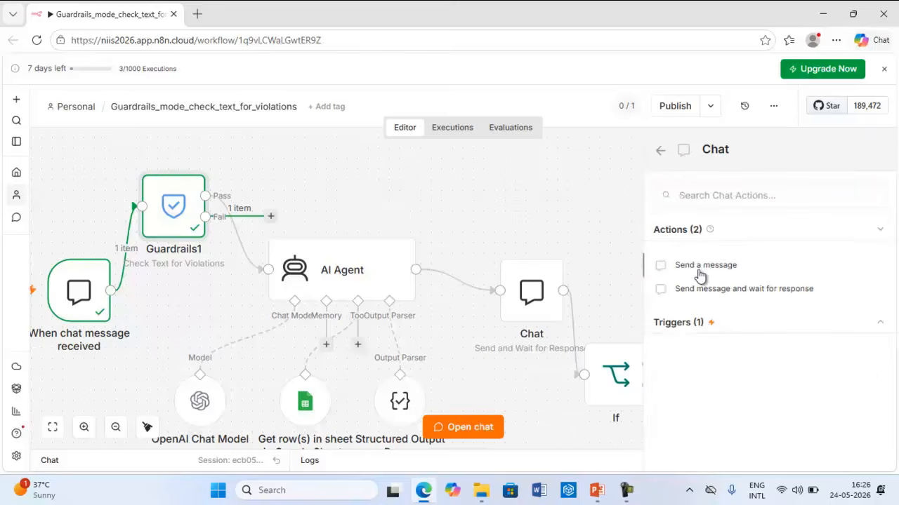
click(704, 267)
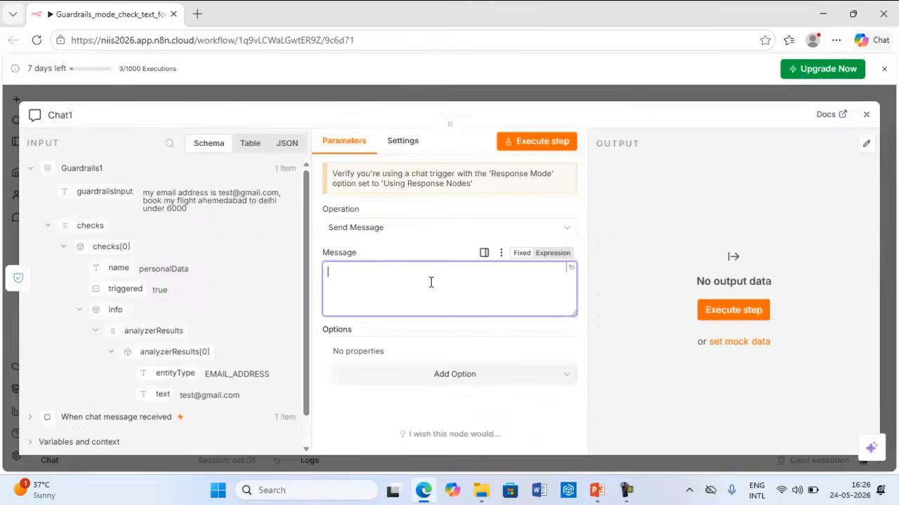
Set the message to "your request was blocked by the guardrails policy because it contains restricted or unsafe content. Please verify your message and try again.".
text(your request was blocked )
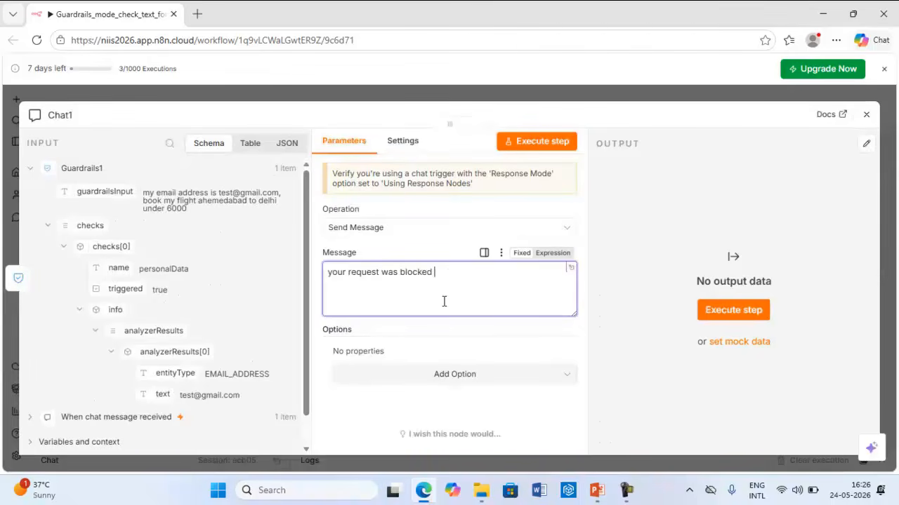
text(by the guardrails policy b)
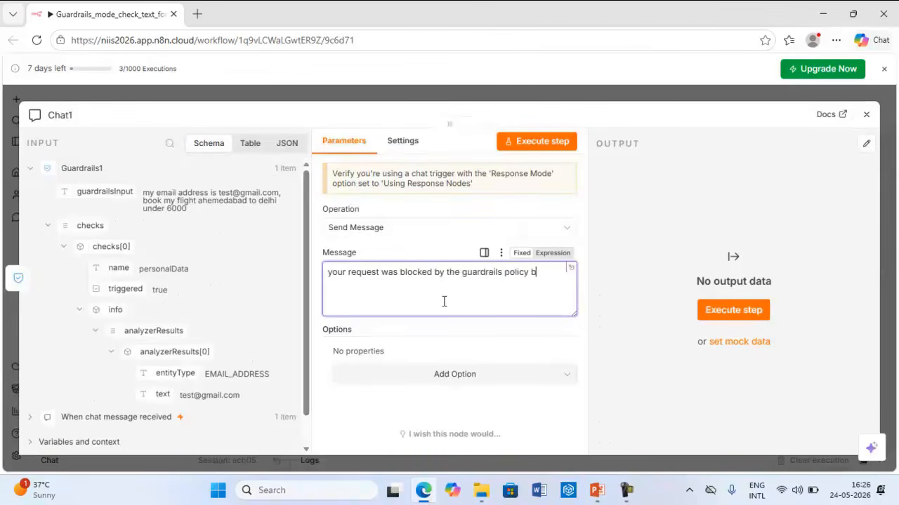
text(ecause it contains restricted )
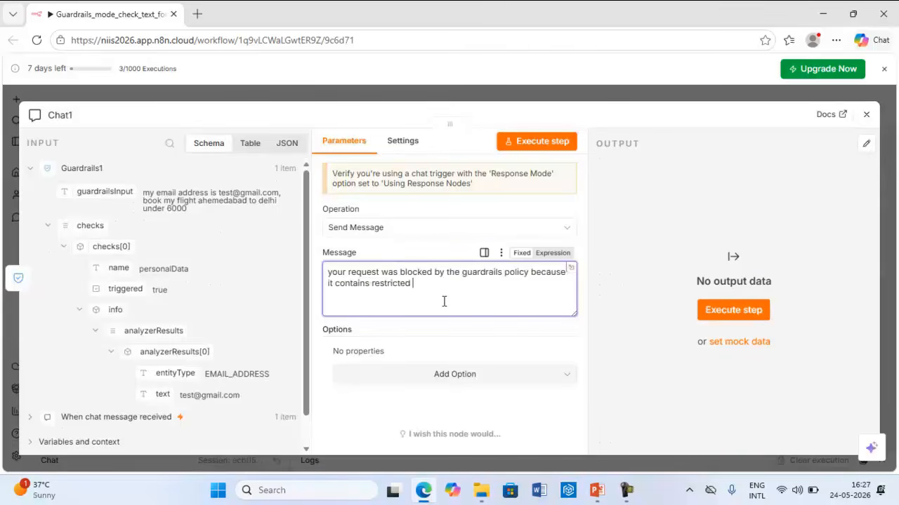
text(or unsafe content. Please verify your)
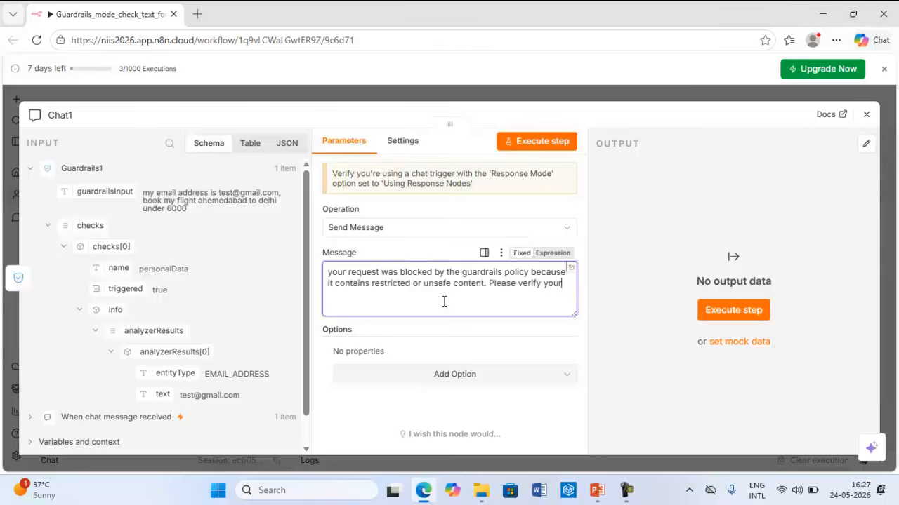
text( message and try again.)
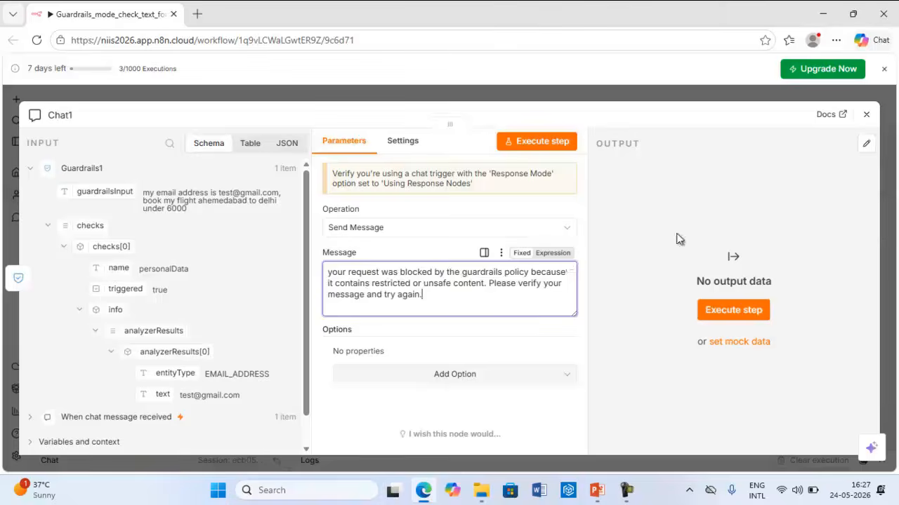
Close the Chat1 node's settings and move the node above the AI Agent, beside Guardrails1.
click(866, 114)
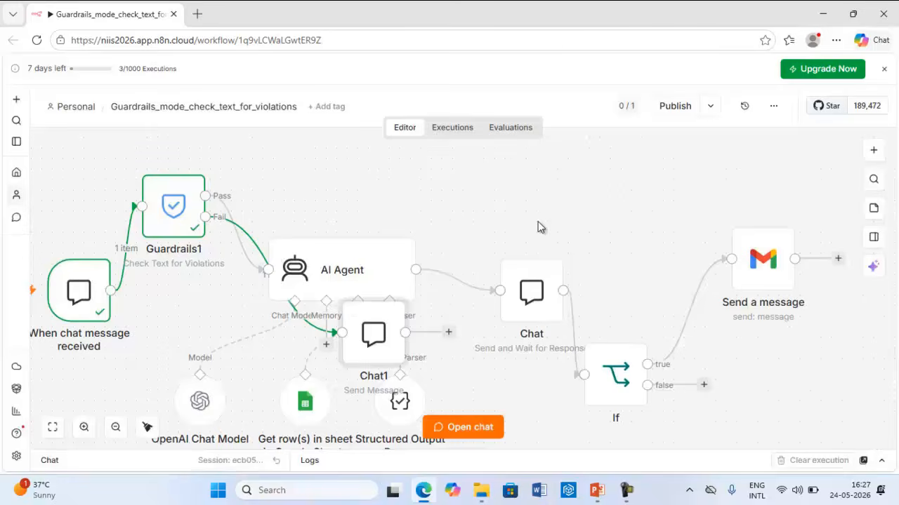
drag(373, 340, 373, 192)
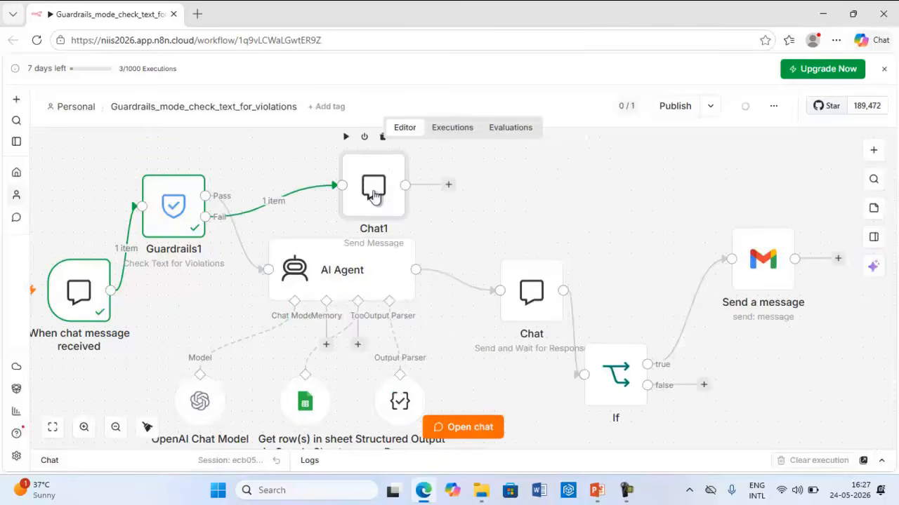
Review the Chat1 node's settings and check that the When chat message received trigger's Response Mode is Using Response Nodes.
double_click(374, 193)
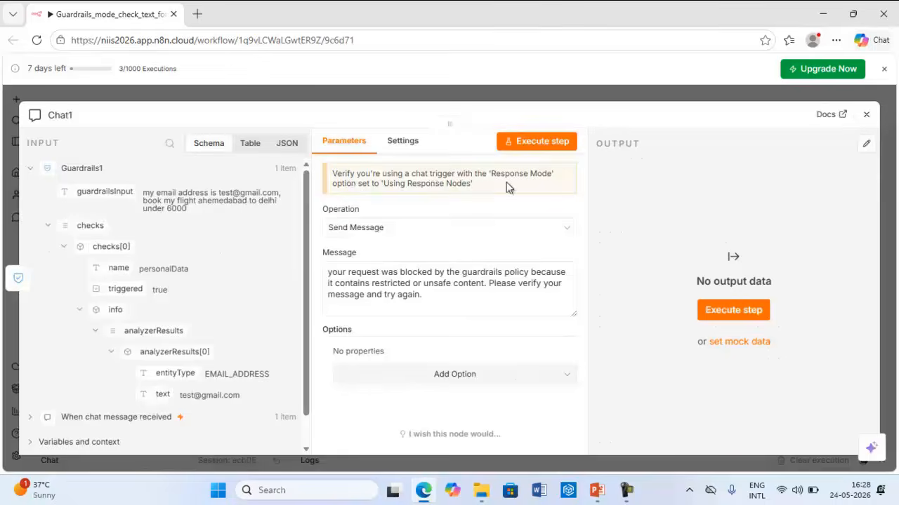
click(867, 118)
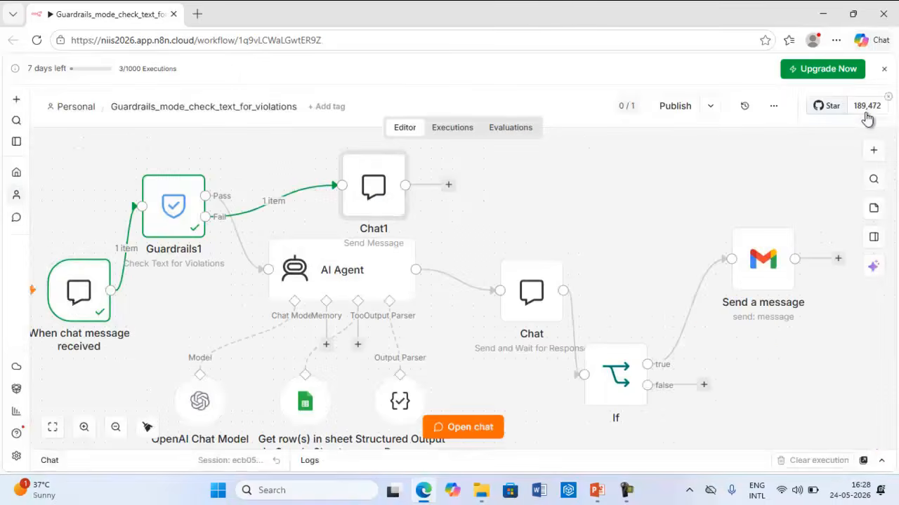
double_click(70, 303)
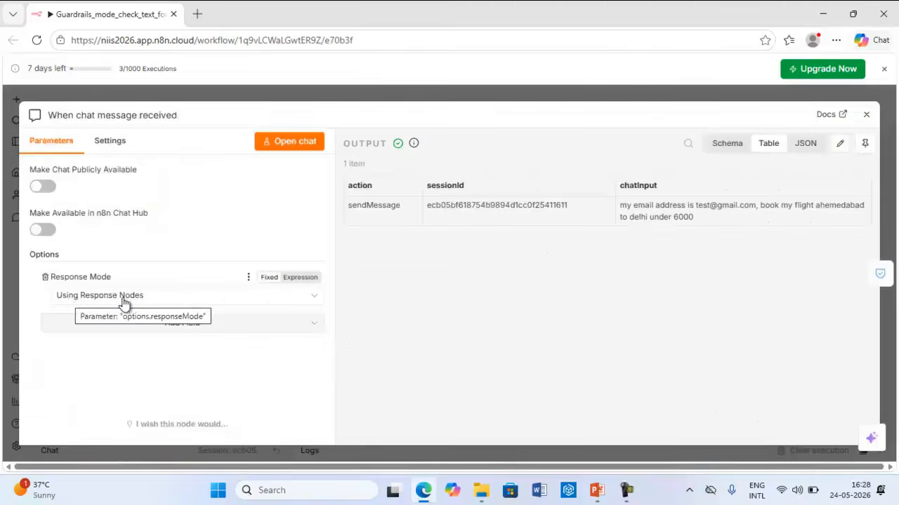
click(92, 301)
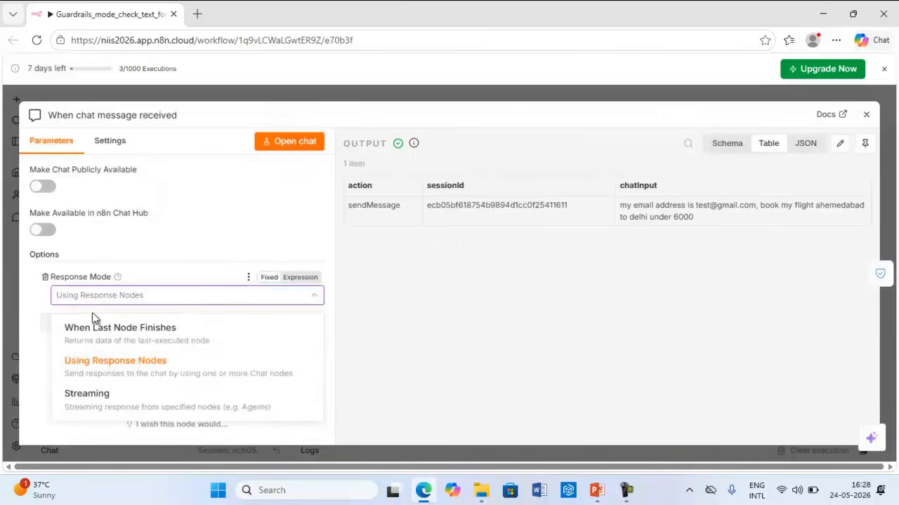
click(95, 372)
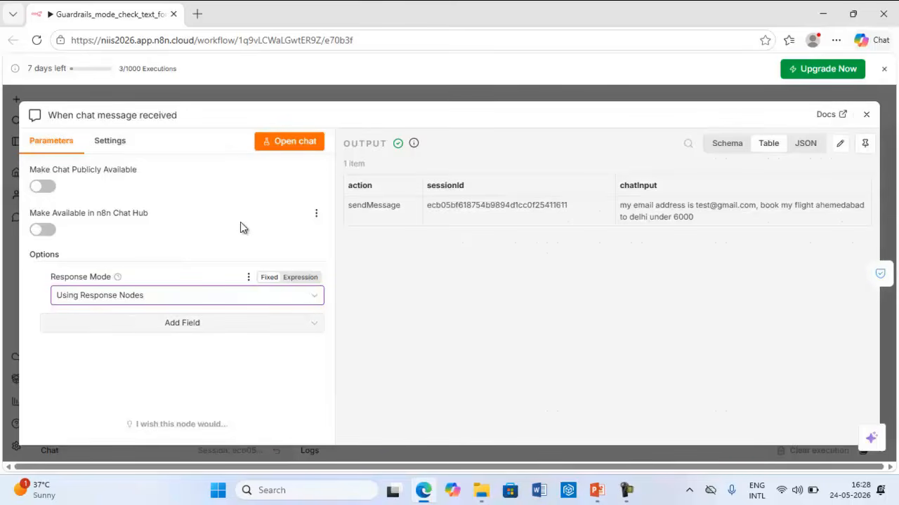
click(865, 114)
mouse_move(51, 306)
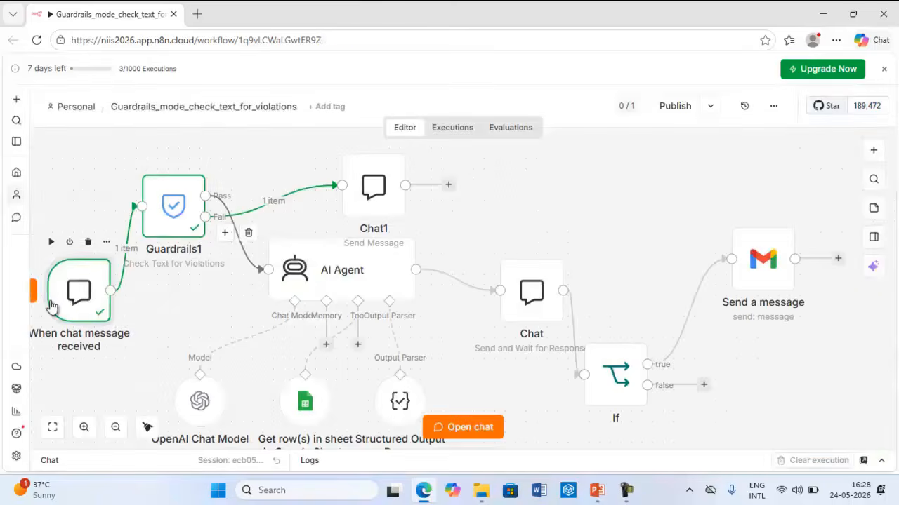
Resend the earlier flight request containing an e-mail address in the chat and view the reply.
click(463, 429)
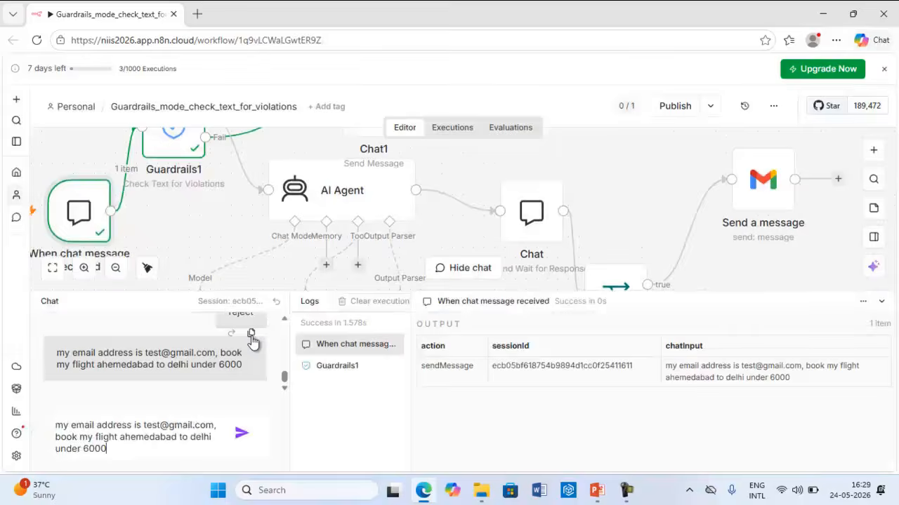
click(242, 437)
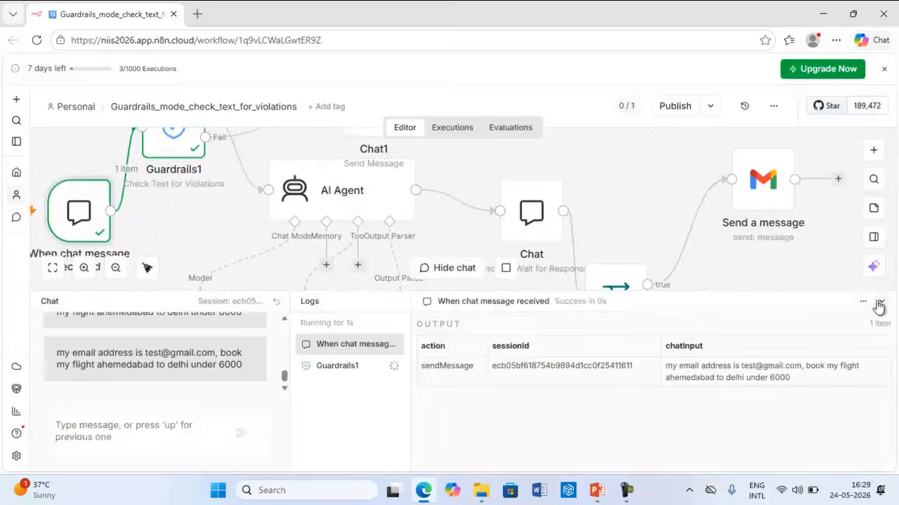
click(879, 303)
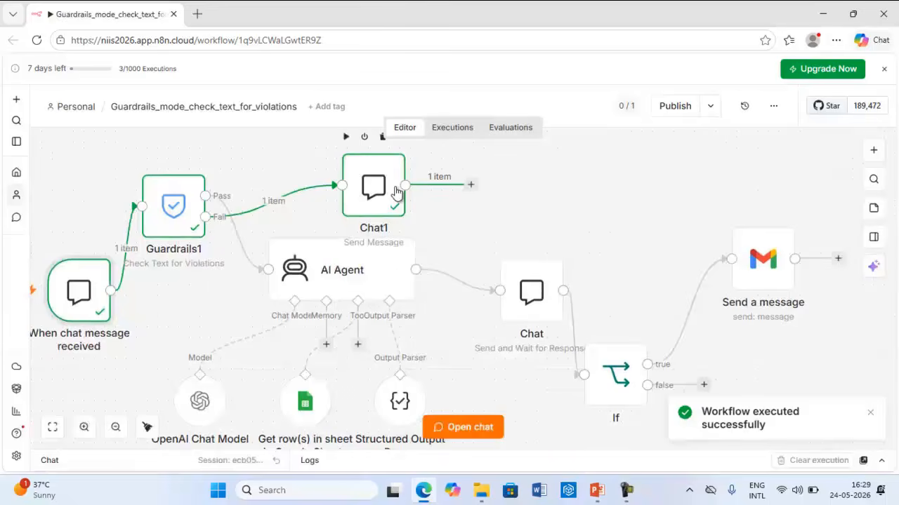
click(453, 427)
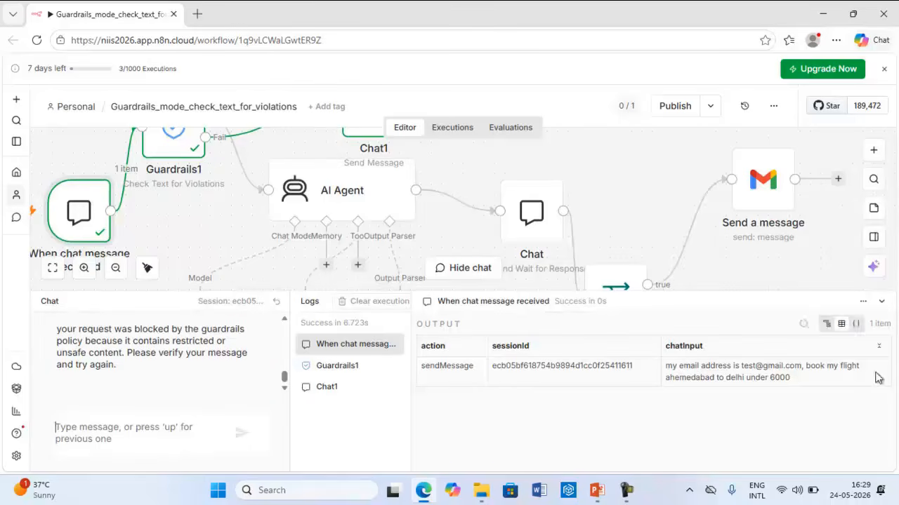
Reuse the previous chat message without its e-mail address part and send "book my flight ahemedabad to delhi under 6000".
scroll(204, 358, up, 3)
click(251, 331)
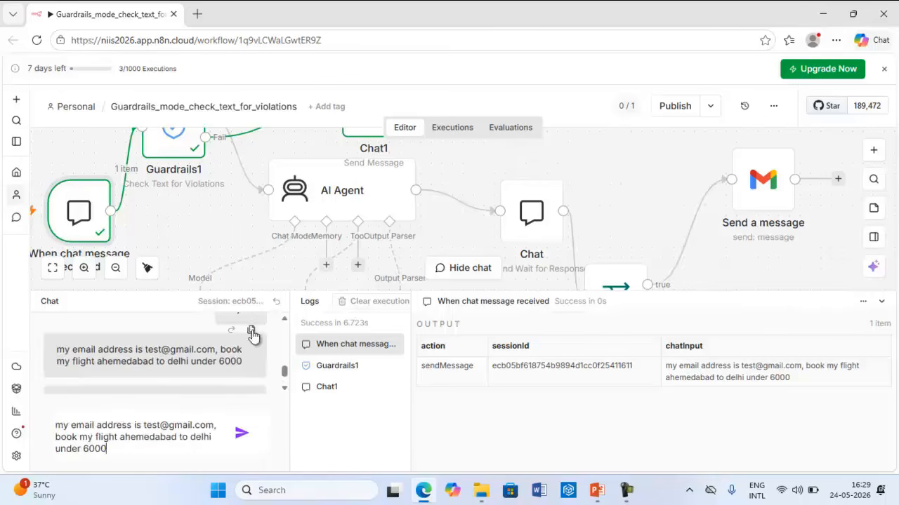
click(219, 426)
key(BackSpace)
key(BackSpace)
key(BackSpace)
key(BackSpace)
key(BackSpace)
key(BackSpace)
key(BackSpace)
key(BackSpace)
key(BackSpace)
key(BackSpace)
key(BackSpace)
key(BackSpace)
key(BackSpace)
key(BackSpace)
key(BackSpace)
key(BackSpace)
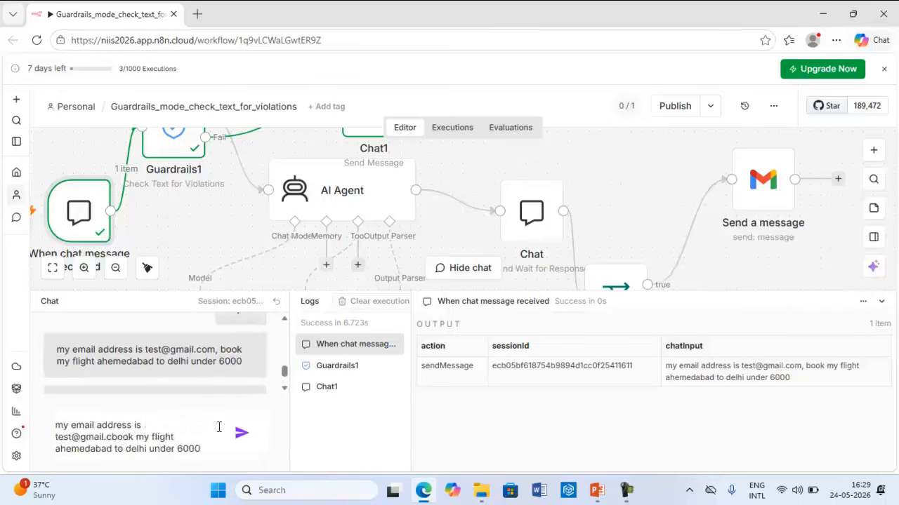
key(BackSpace)
key(BackSpace)
key(BackSpace)
key(BackSpace)
key(BackSpace)
key(BackSpace)
key(BackSpace)
key(BackSpace)
key(BackSpace)
key(BackSpace)
key(BackSpace)
key(BackSpace)
key(BackSpace)
key(BackSpace)
key(BackSpace)
key(BackSpace)
key(BackSpace)
key(BackSpace)
key(BackSpace)
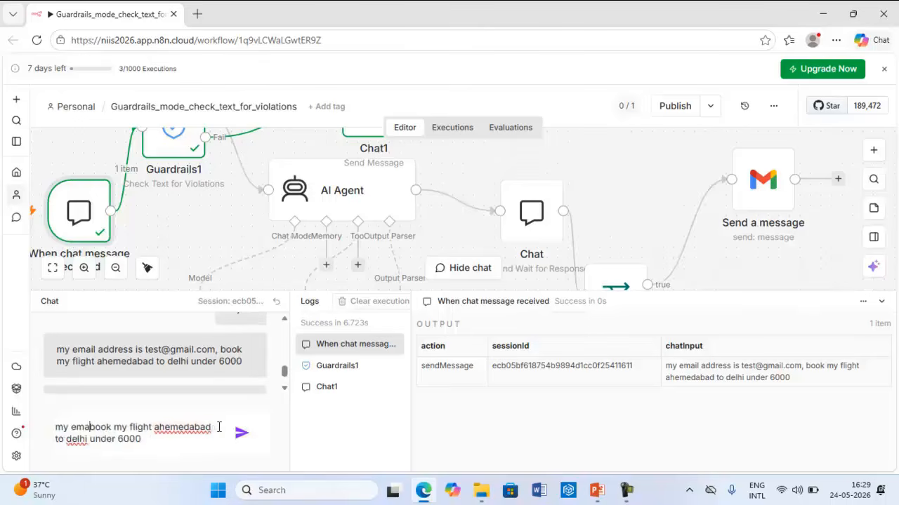
key(BackSpace)
key(Return)
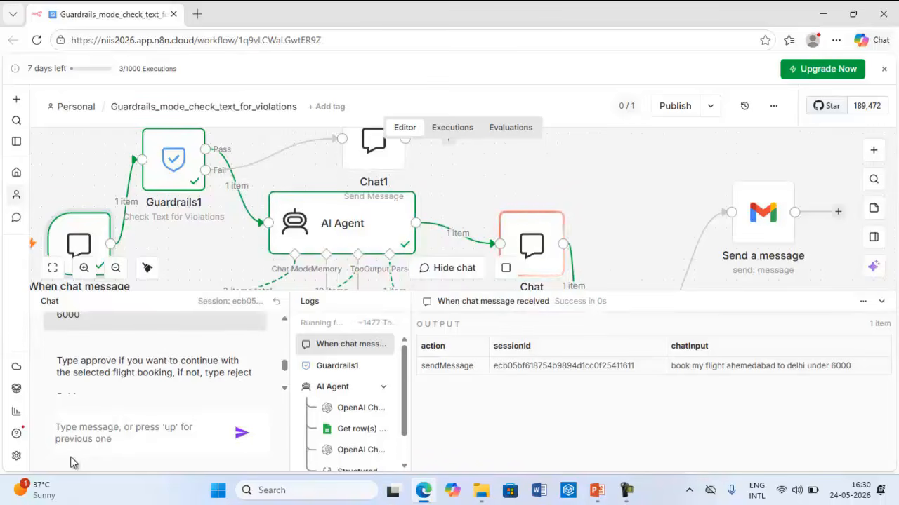
Answer the flight booking approval request in the chat with "reject".
click(138, 429)
text(reject)
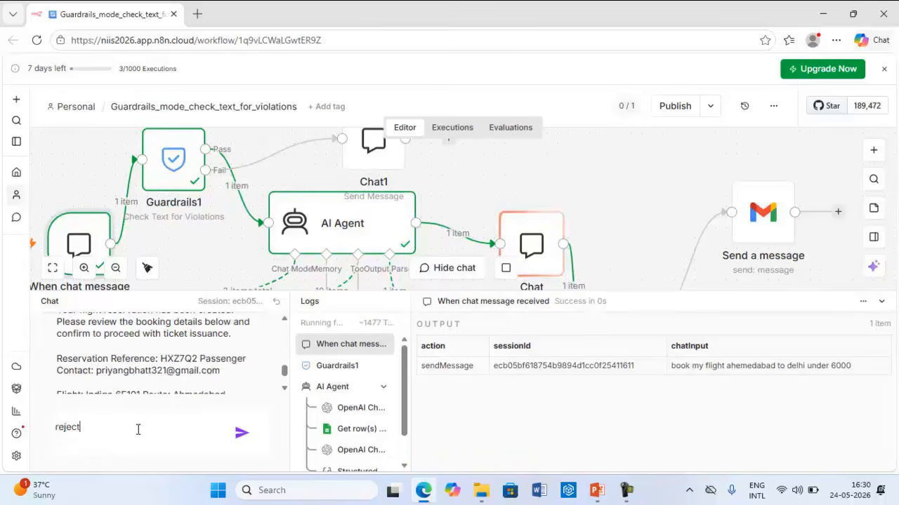
key(Return)
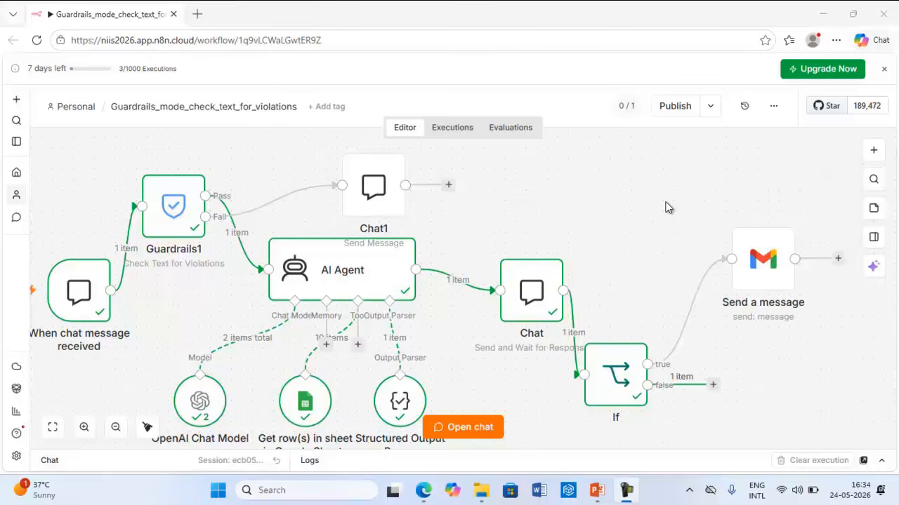
Duplicate the HITL FLIGHT BOOKING ASSISTANT workflow as Guardrails_Sanitizetext and close the original workflow's browser tab.
click(16, 172)
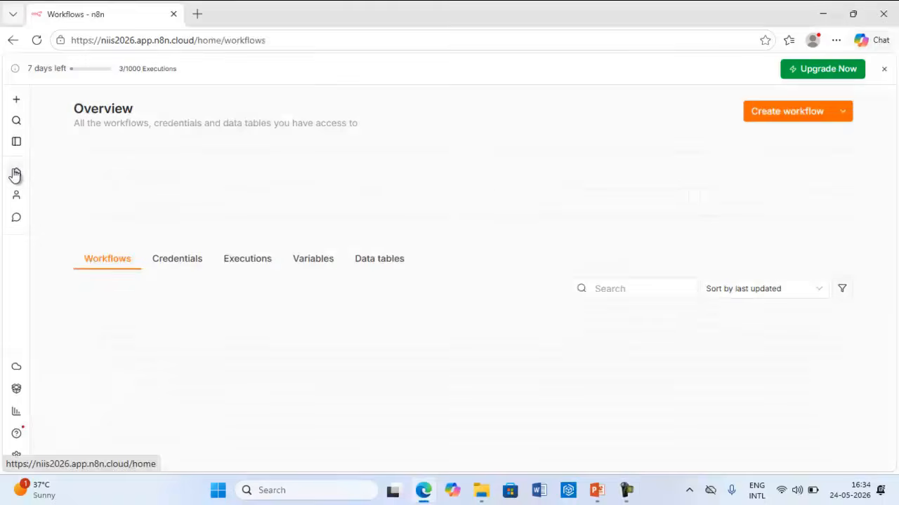
click(224, 414)
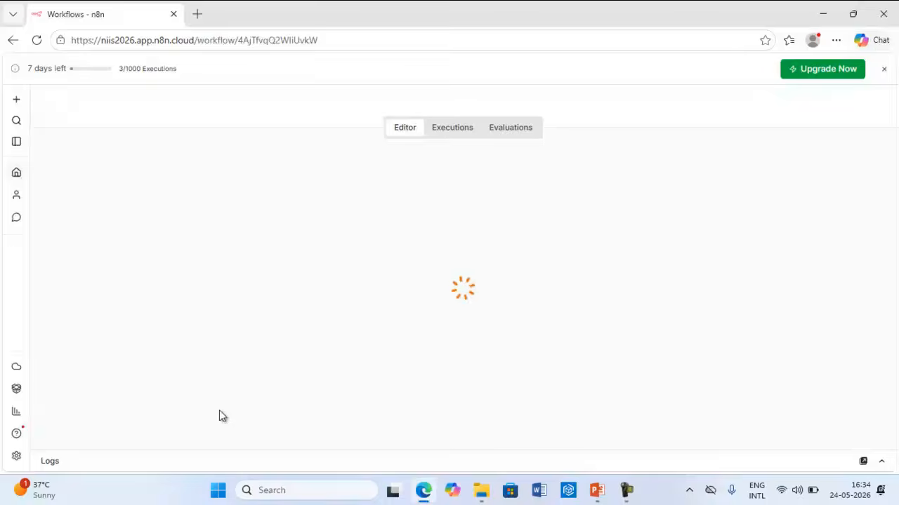
click(774, 105)
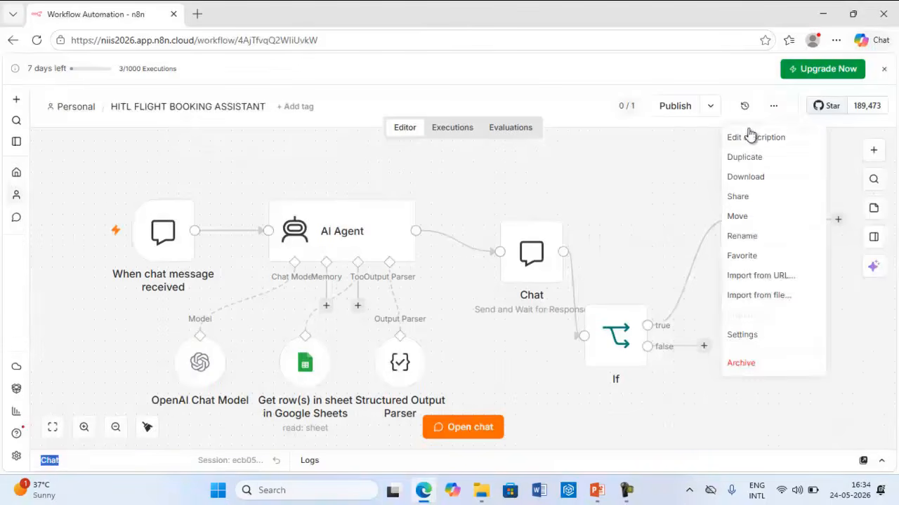
click(746, 159)
text(Guardrails)
text(_Sanitizetext)
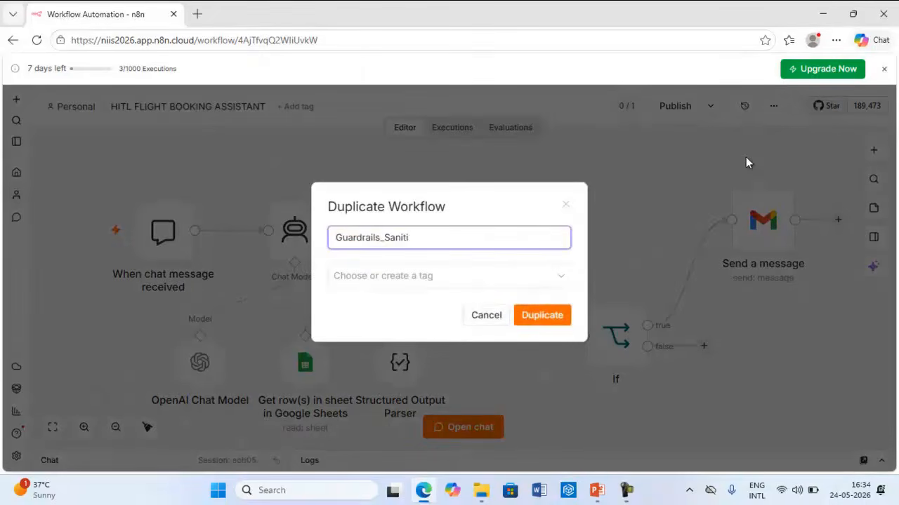
click(542, 316)
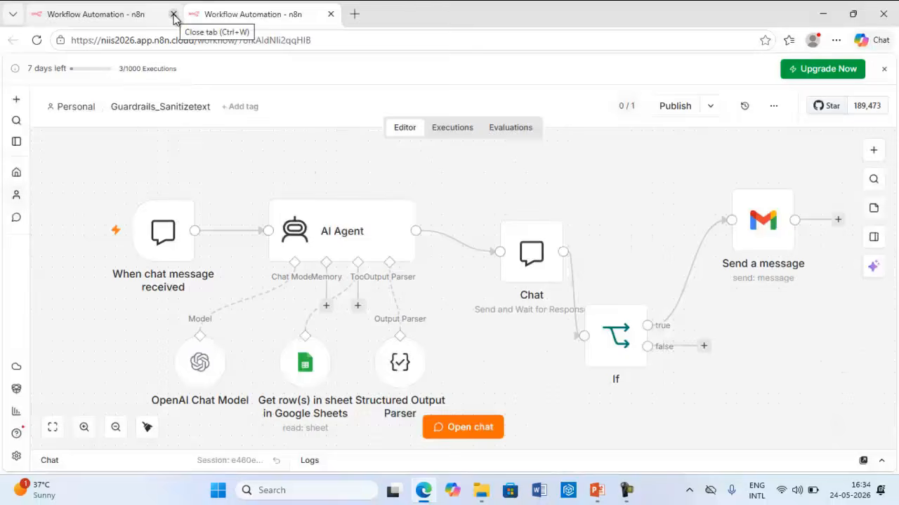
click(174, 16)
Move the chat trigger farther from the AI Agent and send the chat message "book flight ahmedabad to delihi".
drag(162, 236, 98, 237)
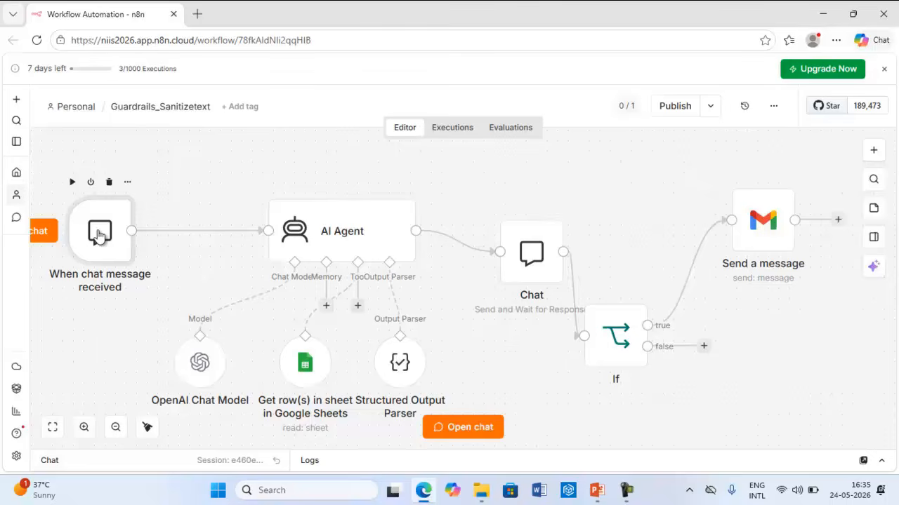
click(435, 433)
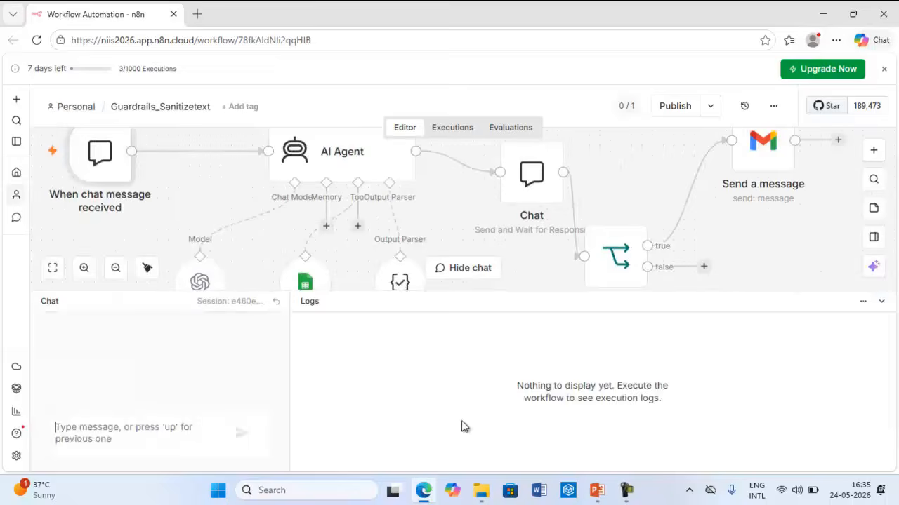
text(book flight ahmedabad to delih)
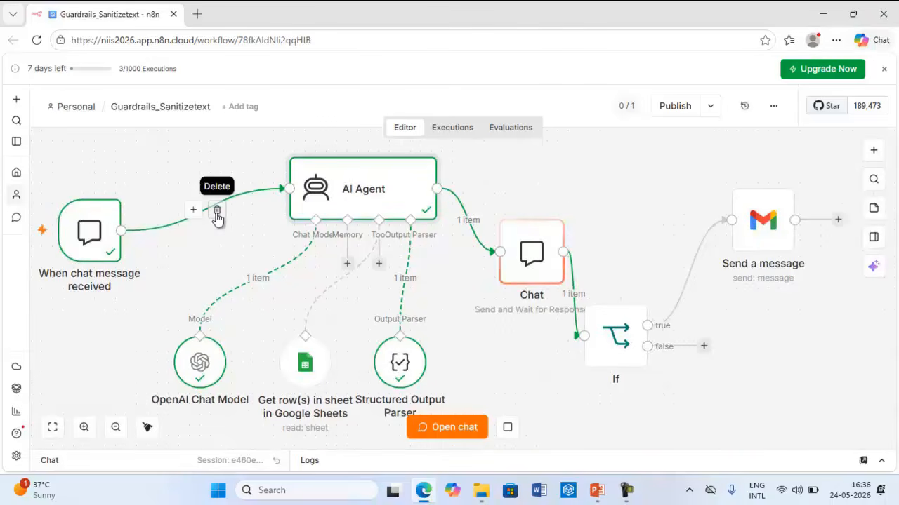
Delete the connection from the chat trigger to the AI Agent and add a Guardrails node with the Sanitize text action after the trigger.
click(217, 212)
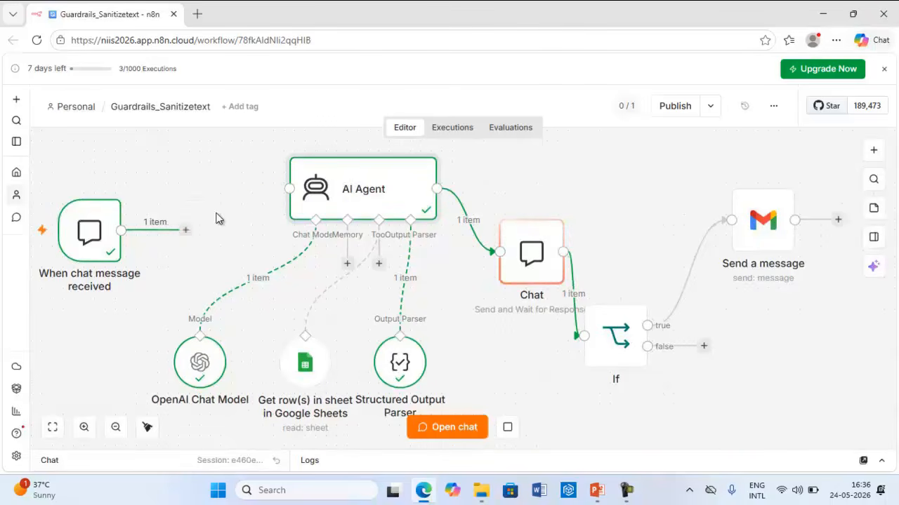
click(187, 234)
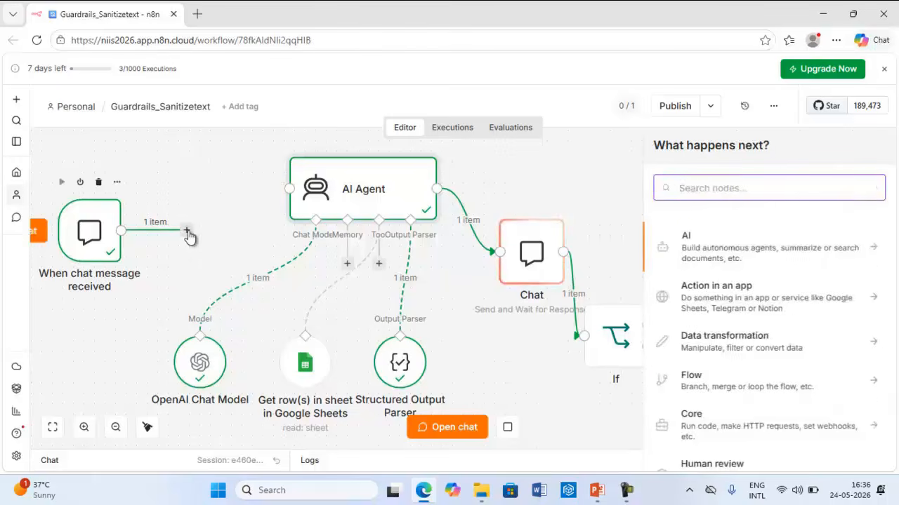
text(gu)
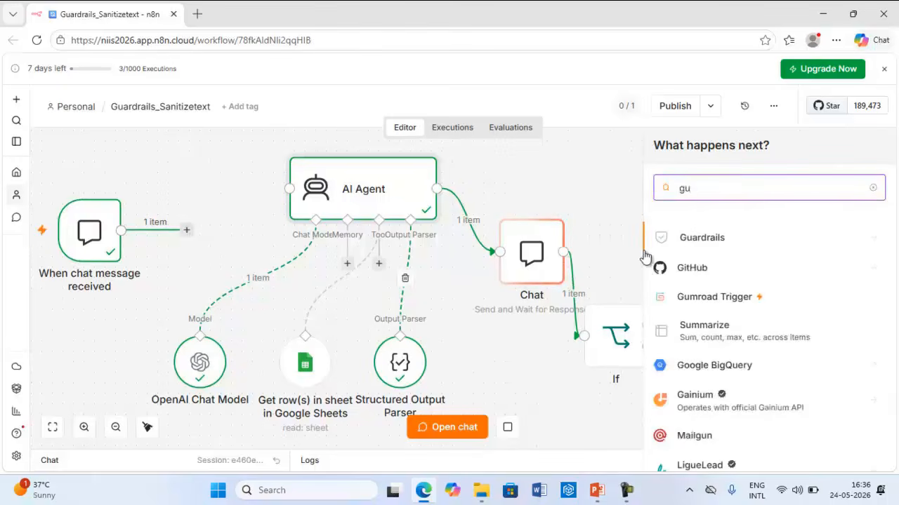
click(690, 241)
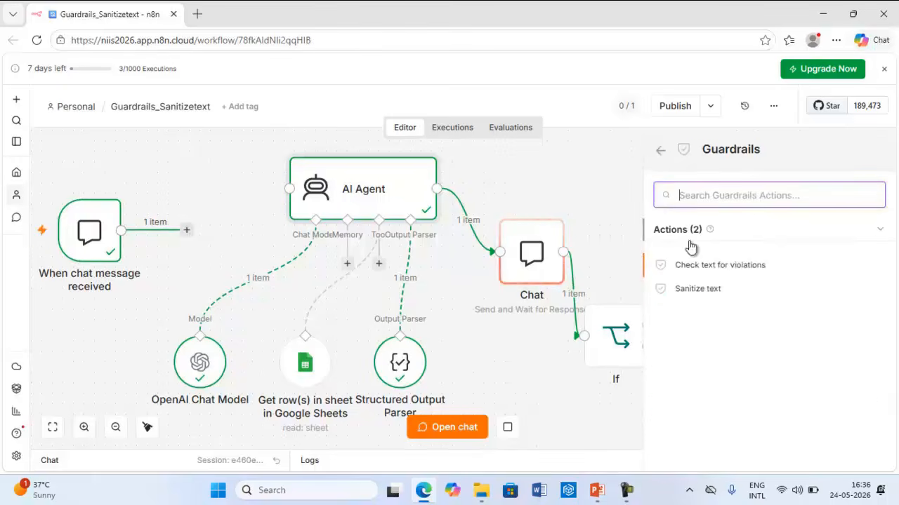
click(698, 291)
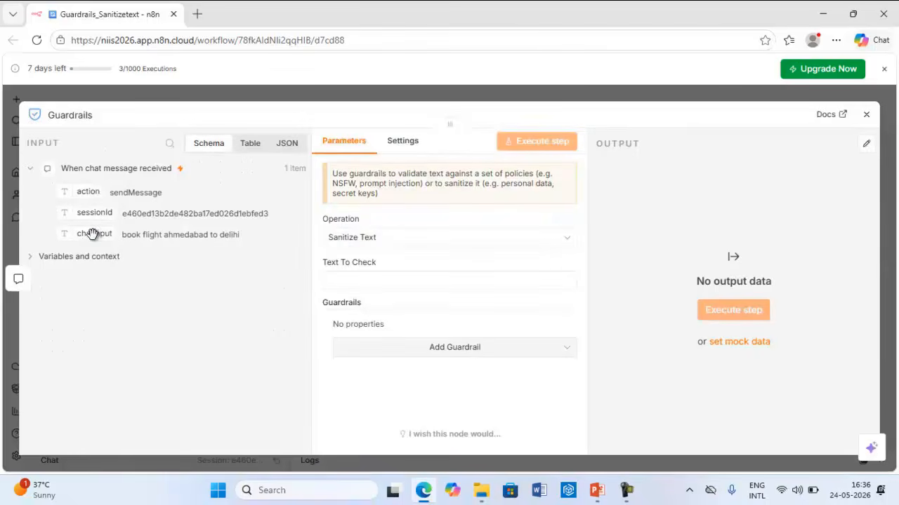
Map the trigger's chatInput field to Text To Check and add a Personal Data (PII) guardrail.
drag(92, 234, 359, 285)
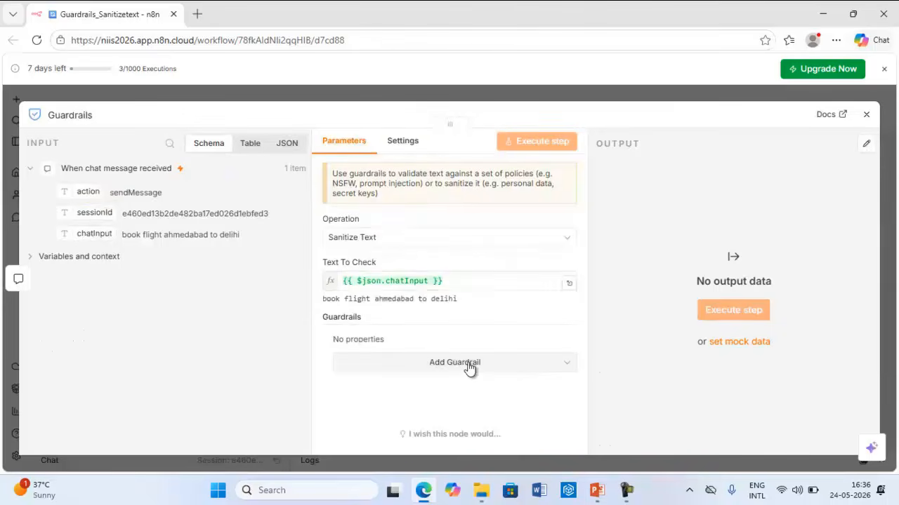
click(469, 368)
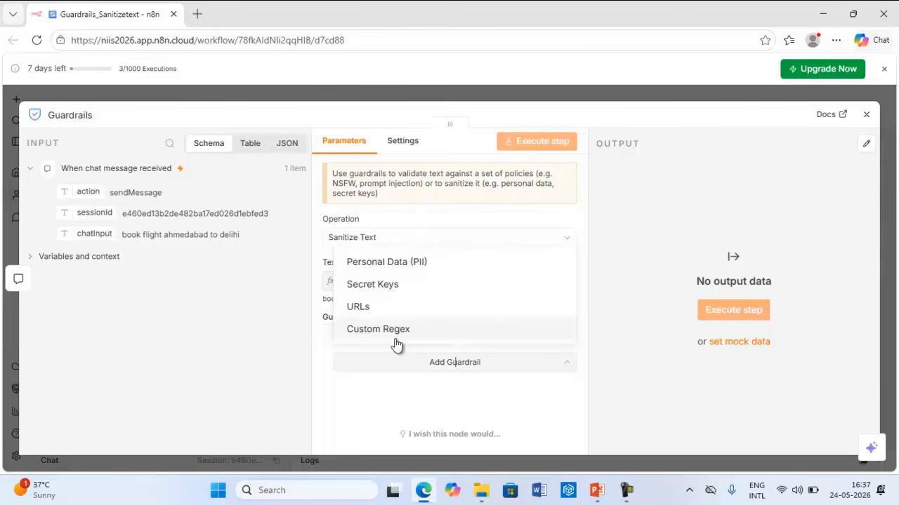
click(379, 265)
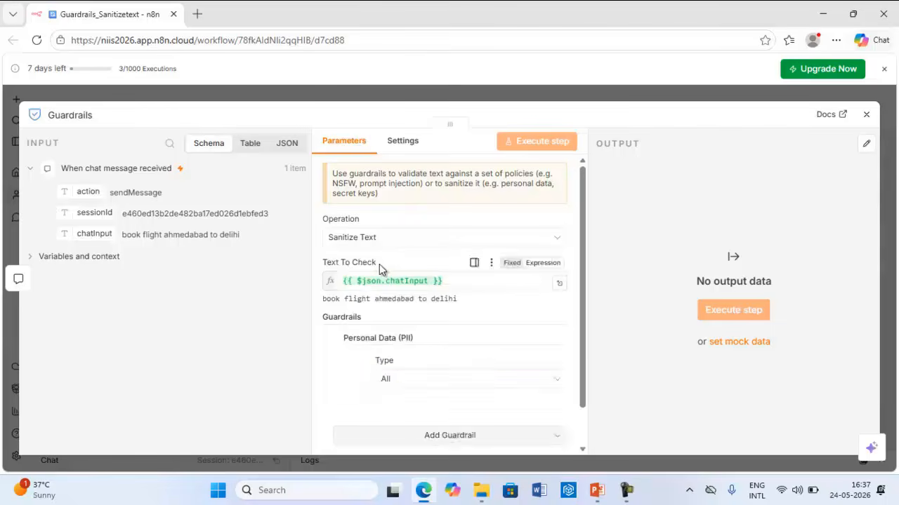
Limit the Personal Data (PII) guardrail to the Selected type with the Email Address entity and close the Guardrails node.
click(383, 378)
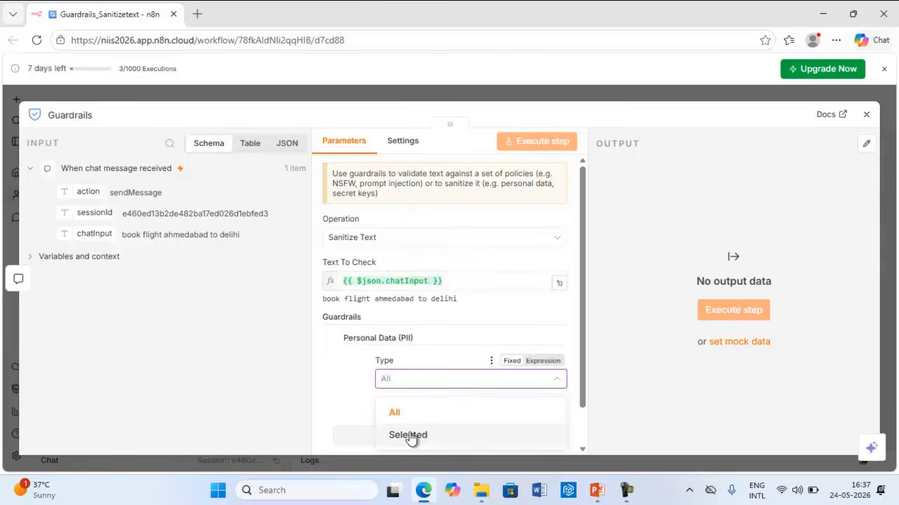
click(411, 435)
scroll(402, 393, down, 1)
click(403, 336)
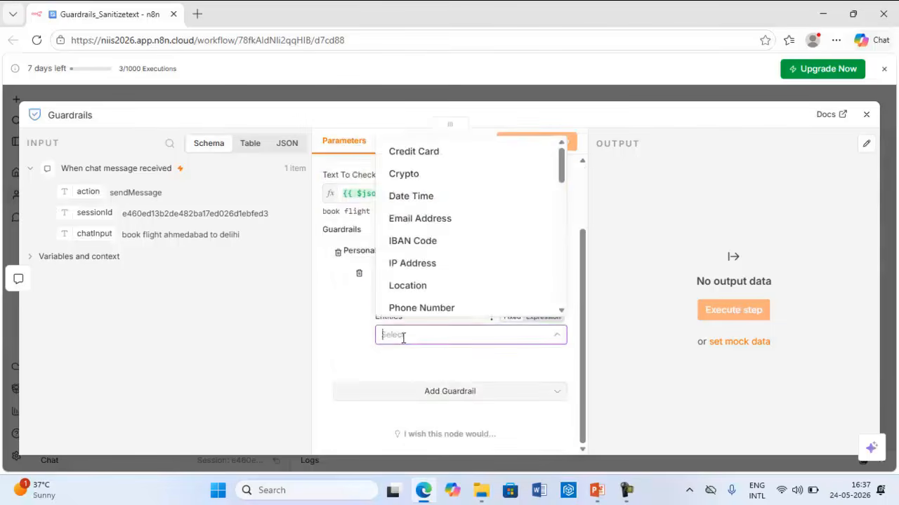
scroll(418, 222, down, 5)
scroll(418, 222, up, 5)
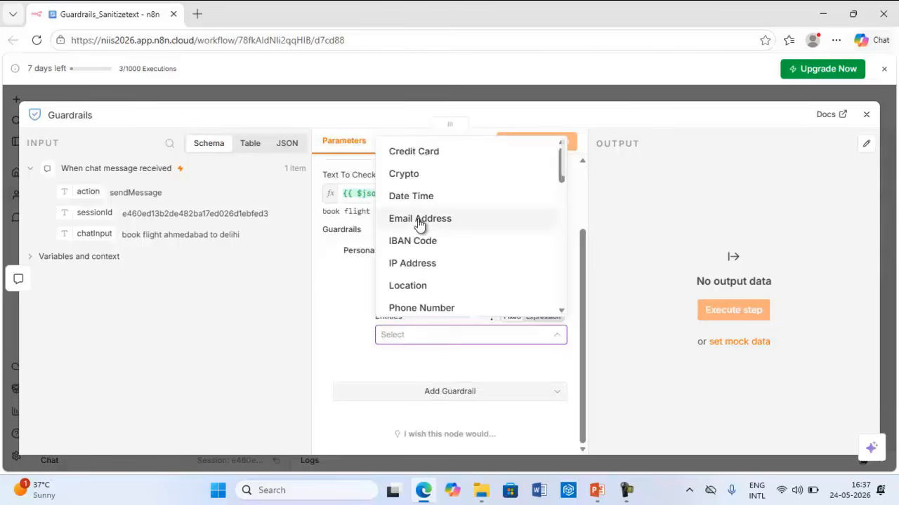
click(420, 222)
click(333, 326)
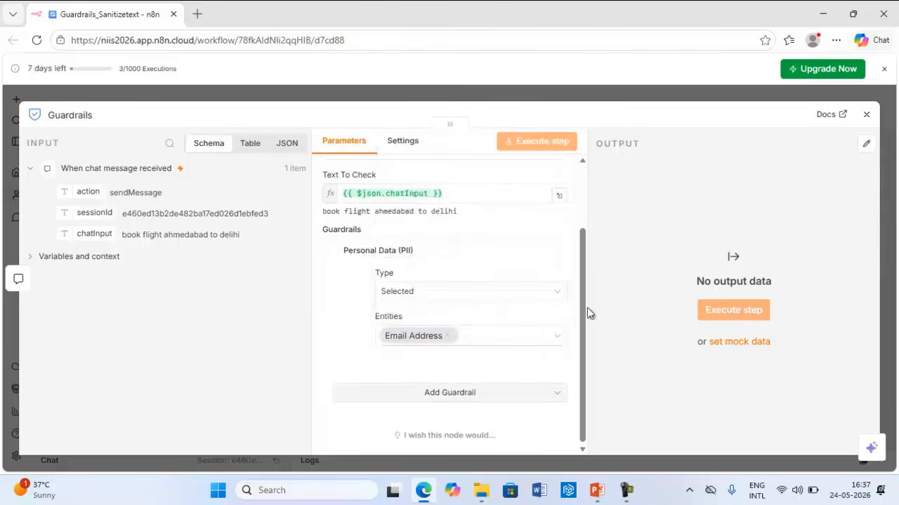
click(865, 115)
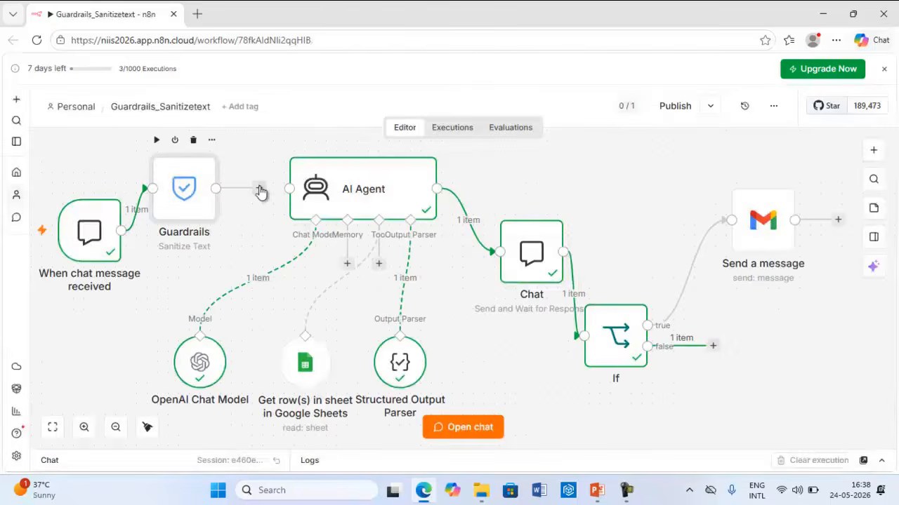
Connect Guardrails to the AI Agent and send the earlier chat message containing an email address, reworded to "book flight from ahmedabad to delhi".
drag(272, 185, 280, 186)
click(233, 152)
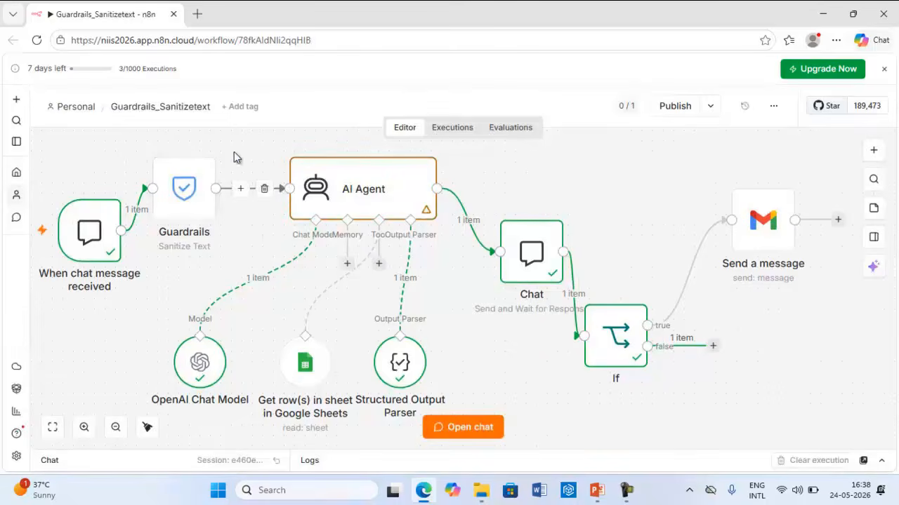
click(470, 429)
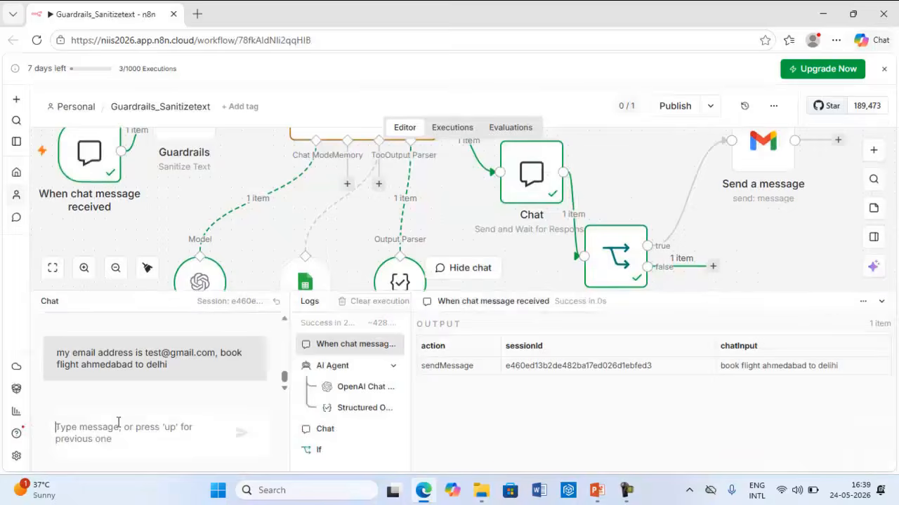
key(Up)
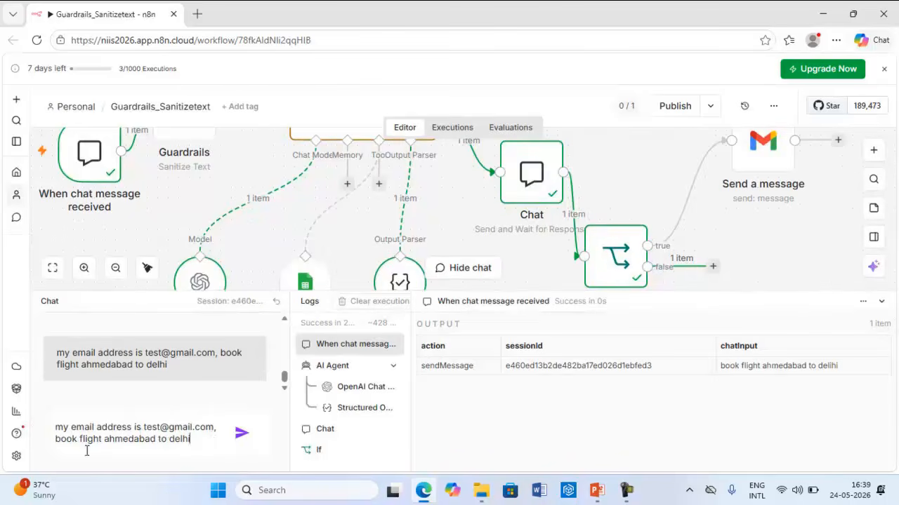
click(105, 439)
text(from)
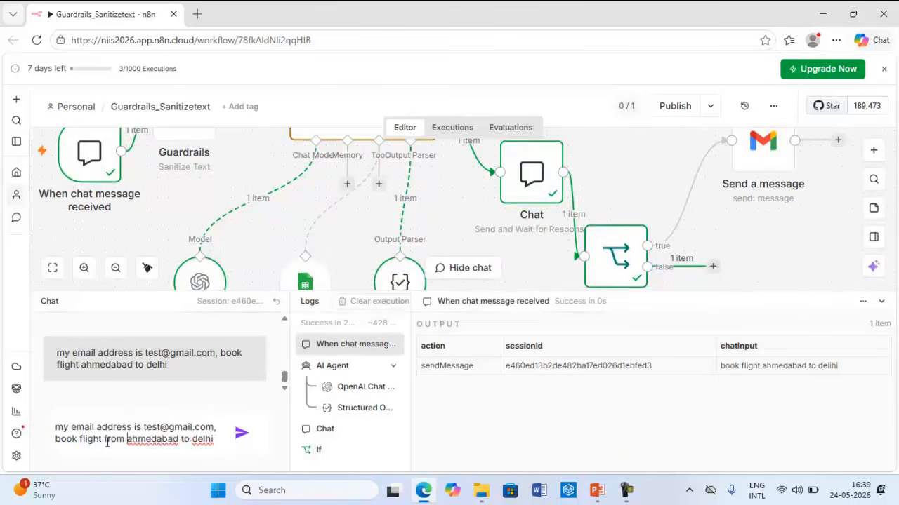
click(241, 434)
click(463, 268)
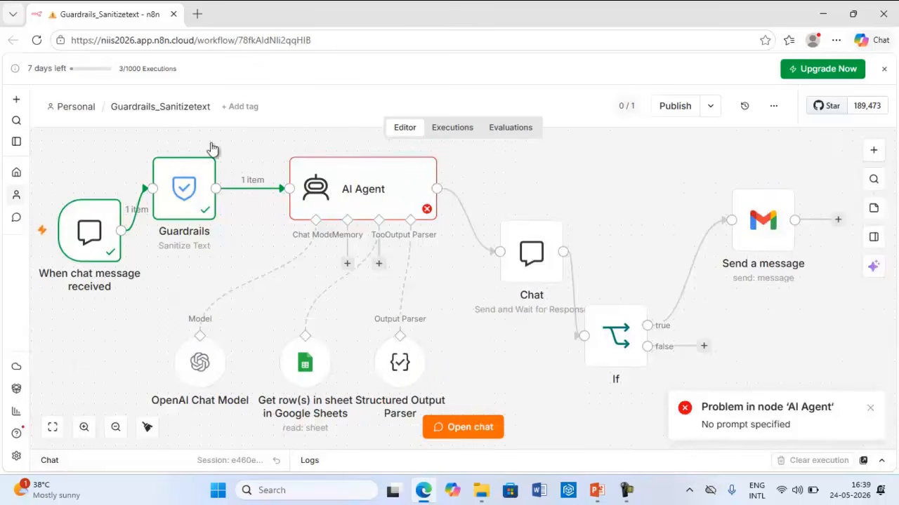
Set the AI Agent's prompt source to Define below and map the Guardrails guardrailsInput field to Prompt (User Message).
double_click(349, 193)
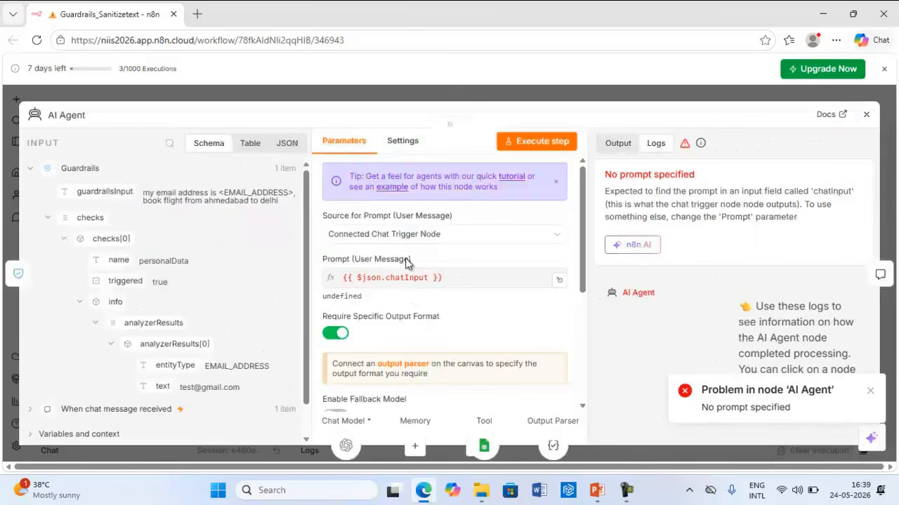
click(393, 239)
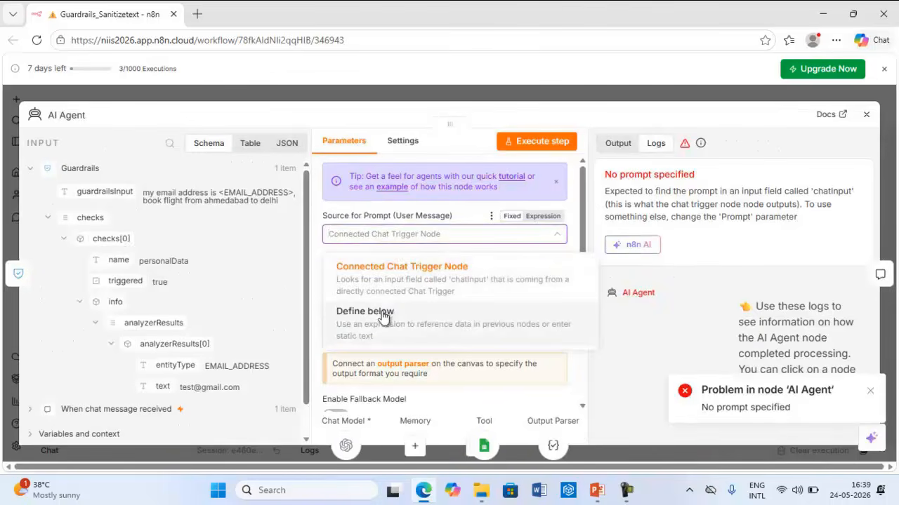
click(383, 317)
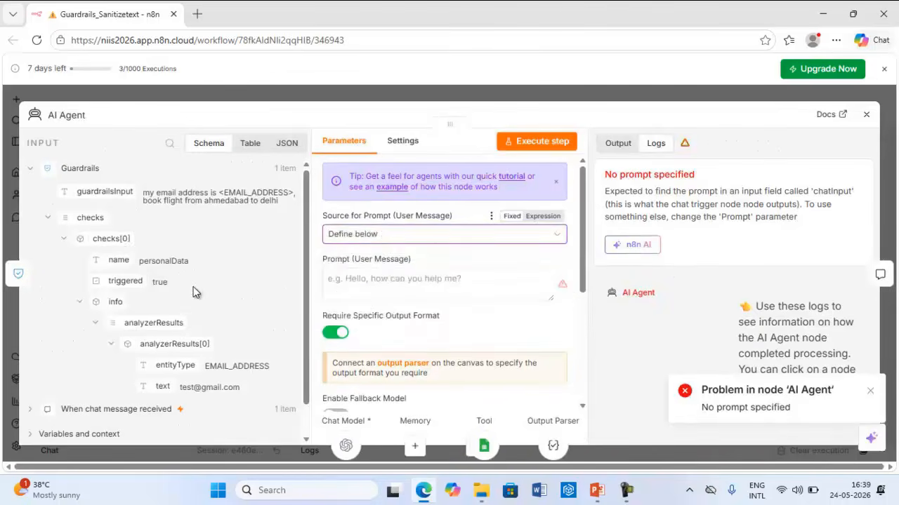
drag(101, 190, 363, 279)
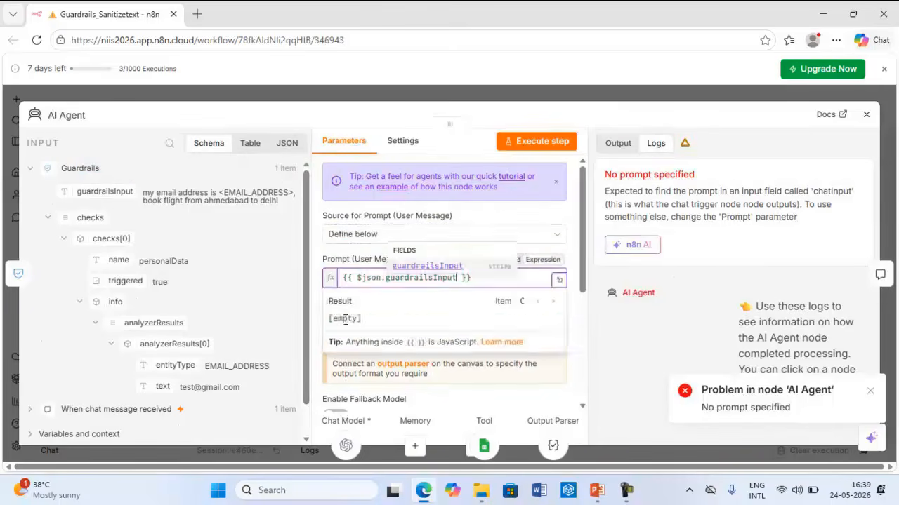
click(277, 258)
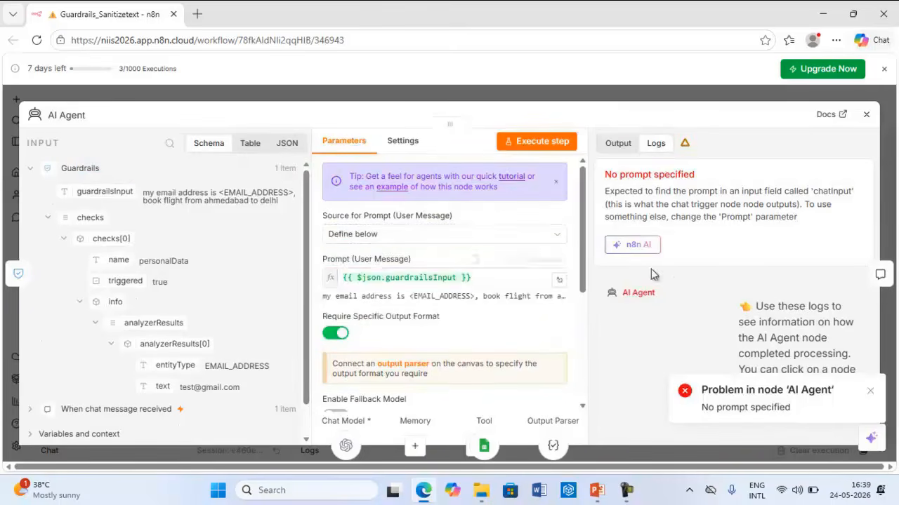
click(864, 114)
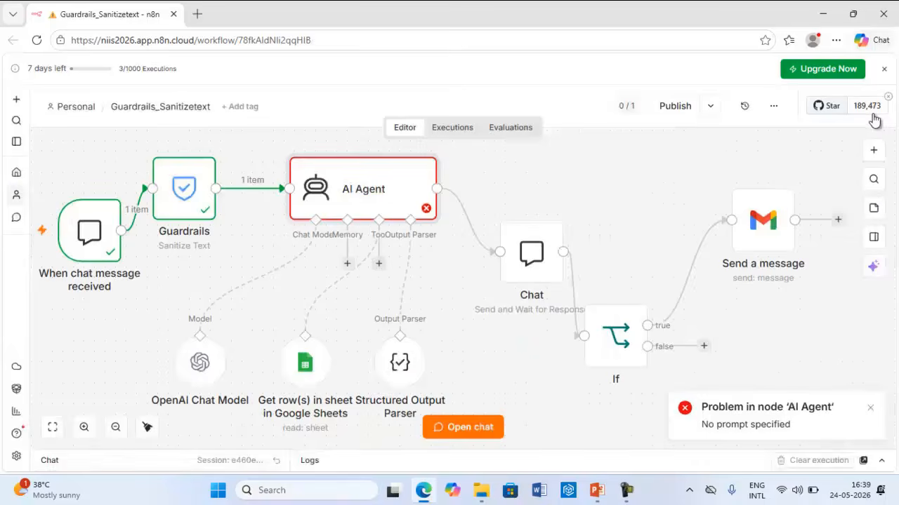
Resend the previous chat message with the email address and flight request, and collapse the chat and logs to watch the run.
click(458, 429)
key(Up)
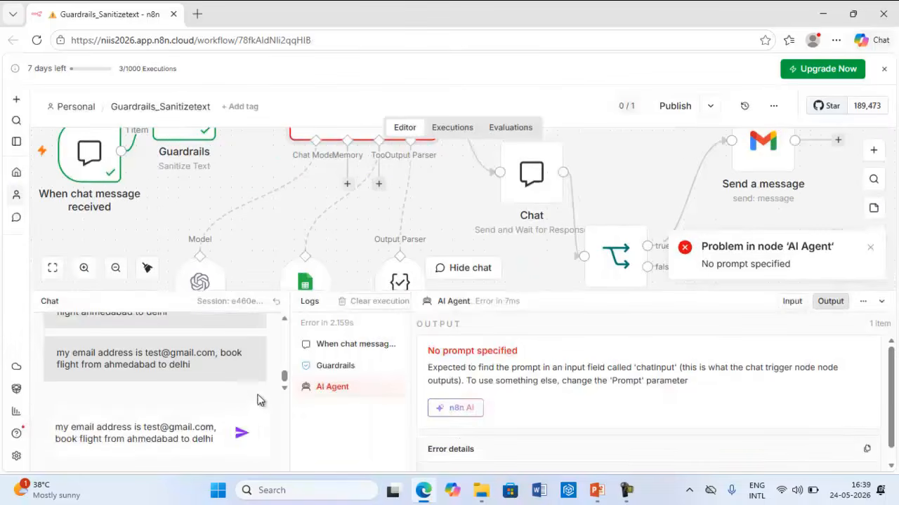
click(240, 433)
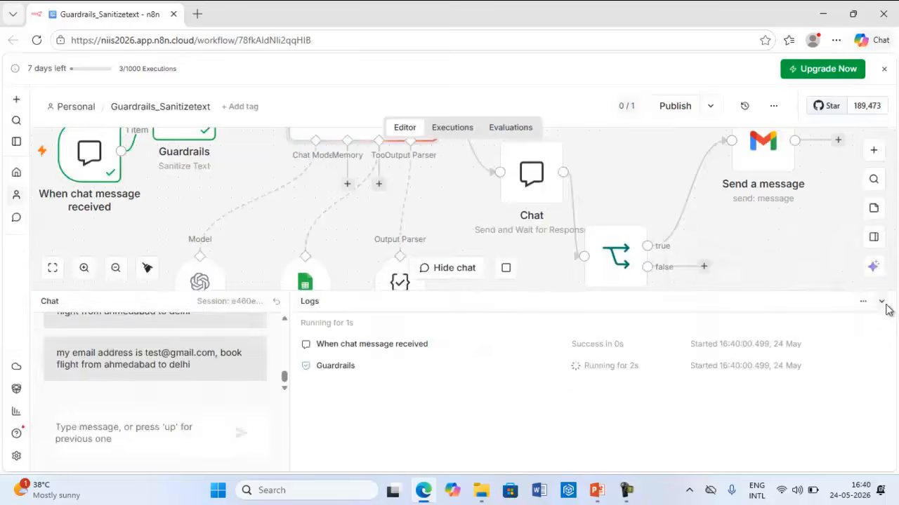
click(881, 301)
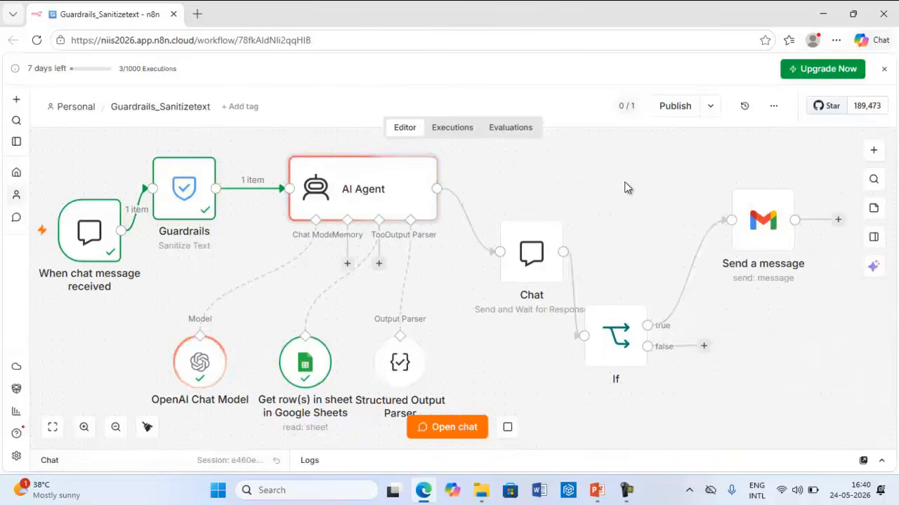
Reopen the chat, look through the booking conversation and answer the approval request with "reject".
click(464, 427)
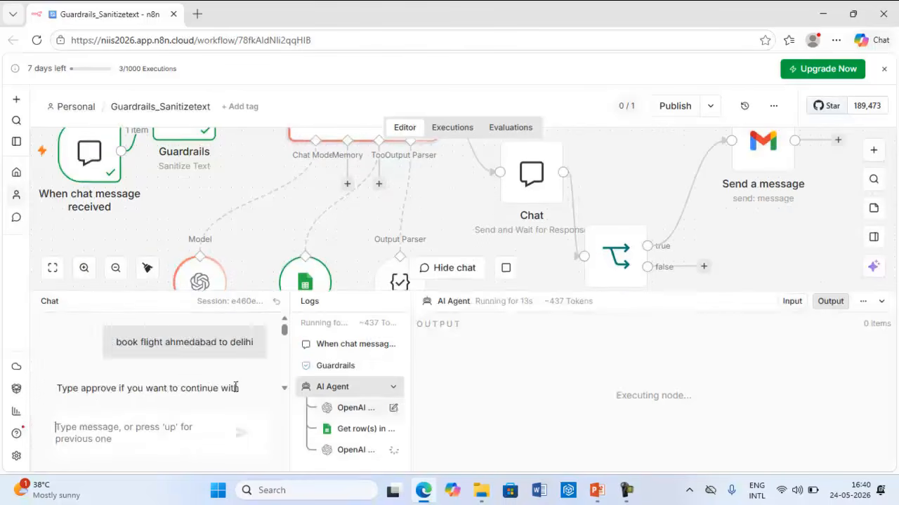
scroll(187, 372, up, 2)
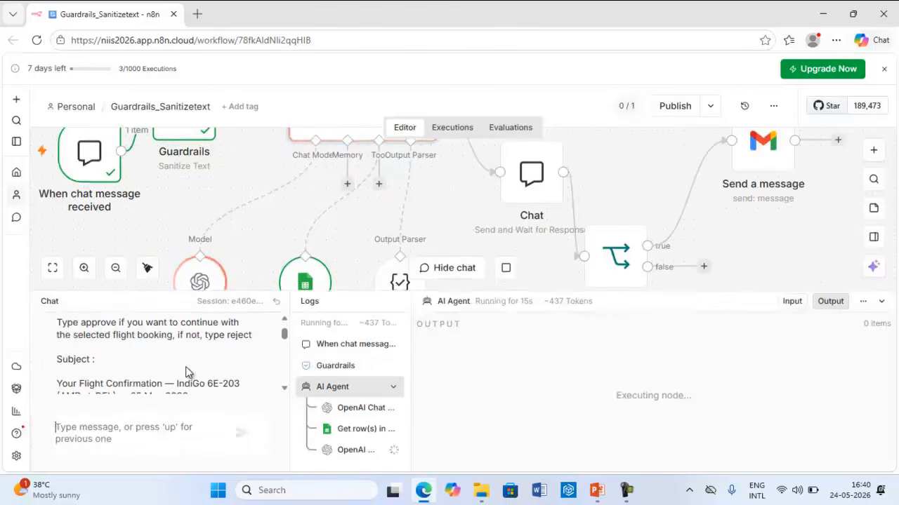
scroll(188, 372, up, 2)
scroll(187, 372, down, 1)
scroll(183, 379, down, 2)
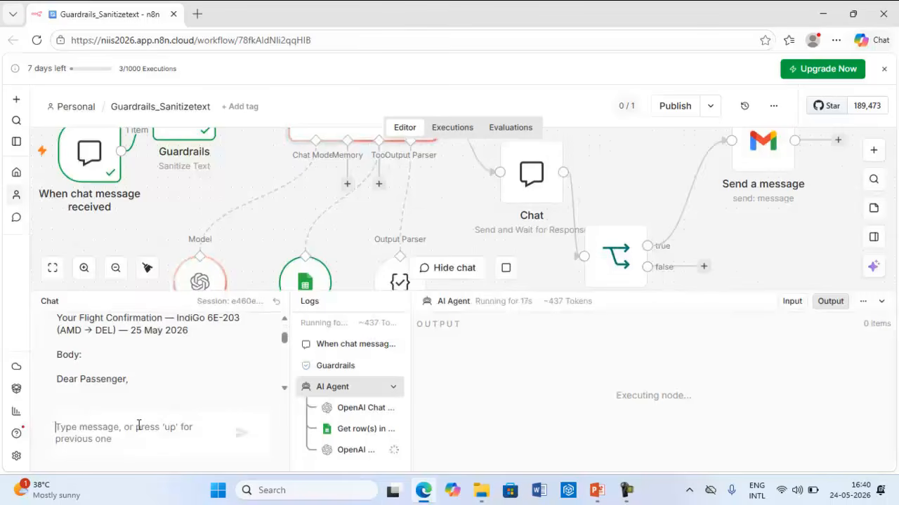
click(138, 425)
text(r)
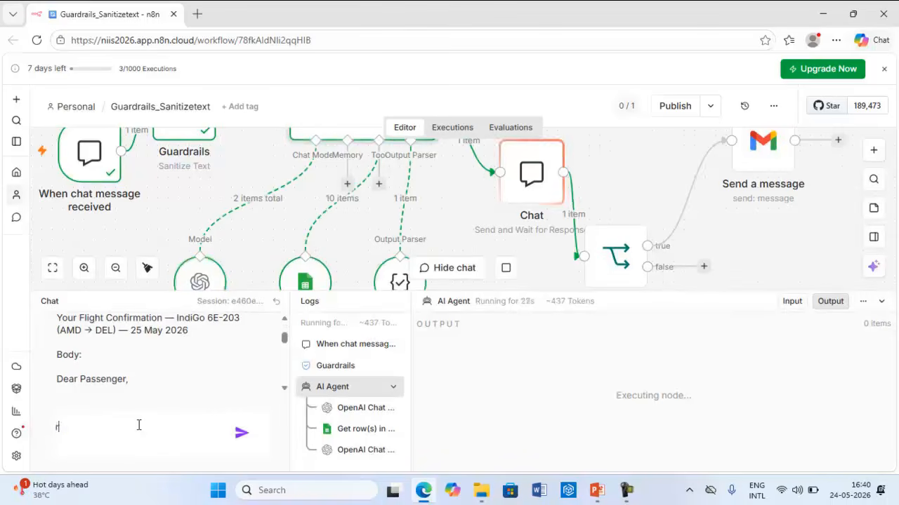
text(eject)
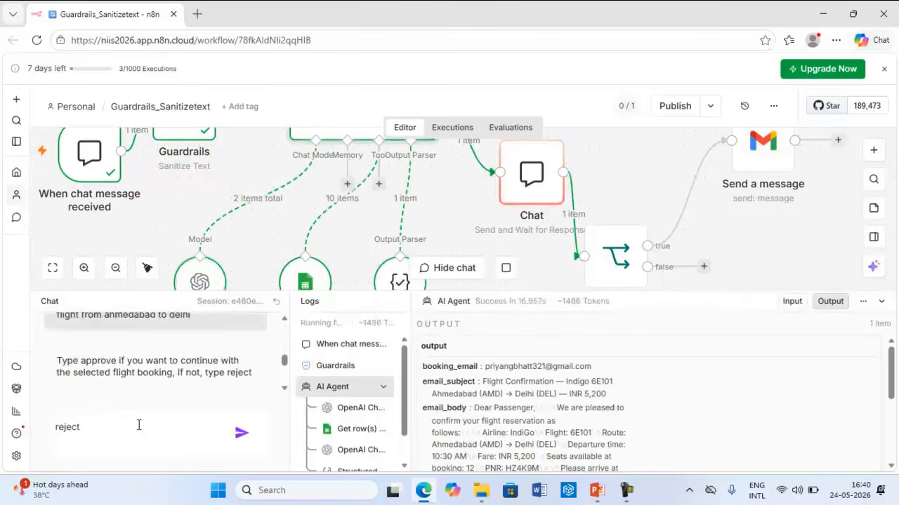
key(Return)
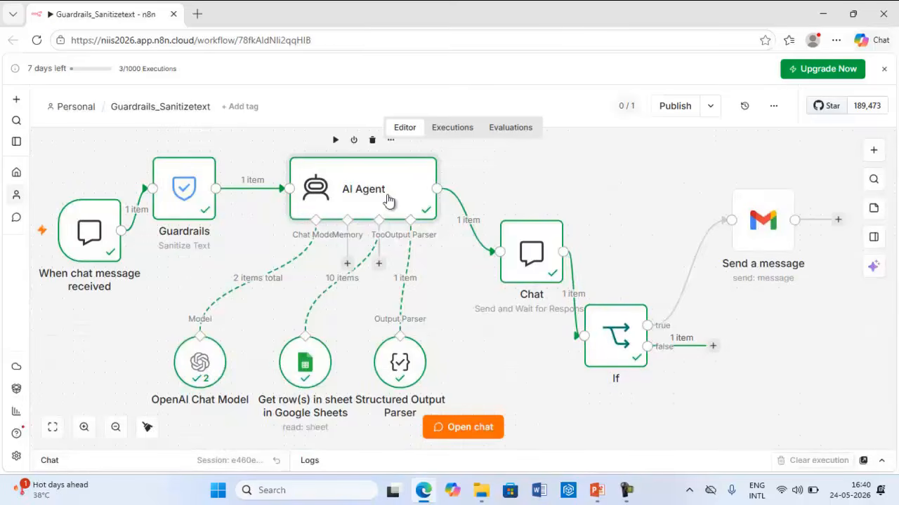
Examine the sanitized email placeholder in the AI Agent's resolved user prompt, then close the node.
double_click(388, 201)
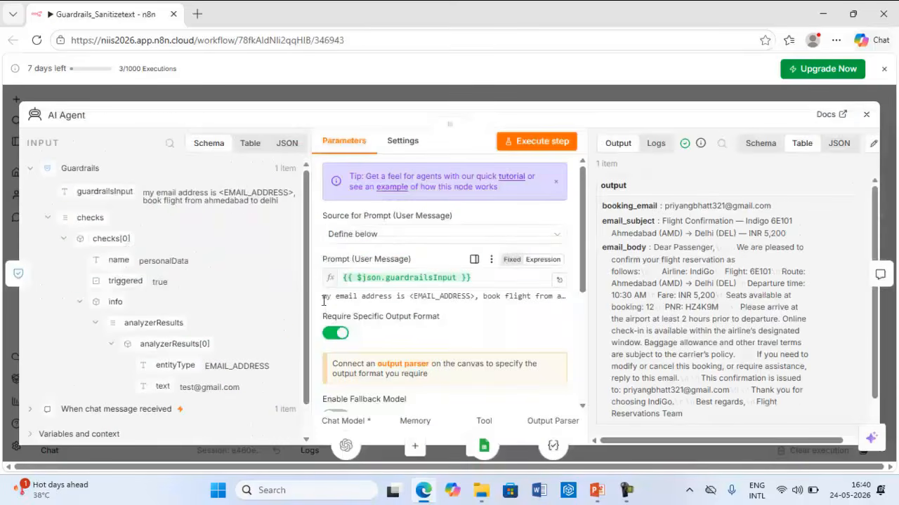
drag(323, 297, 478, 297)
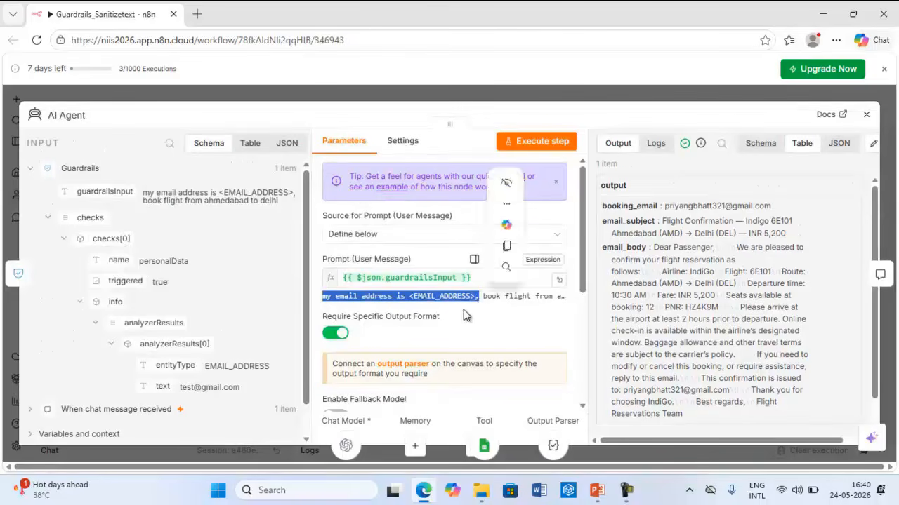
click(464, 310)
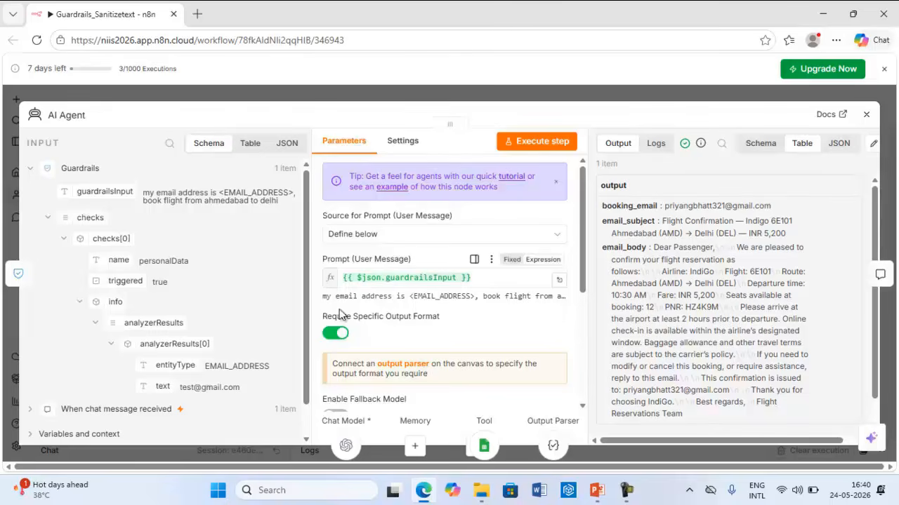
drag(321, 308, 464, 300)
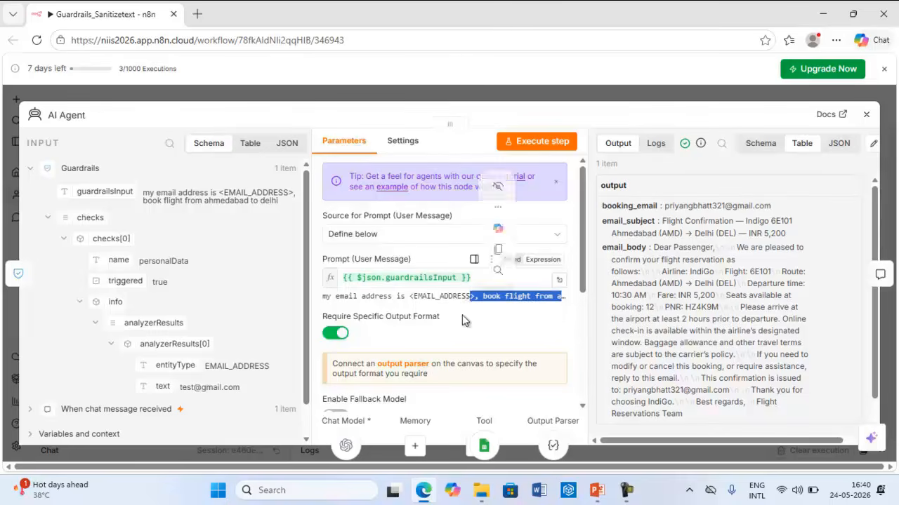
click(866, 118)
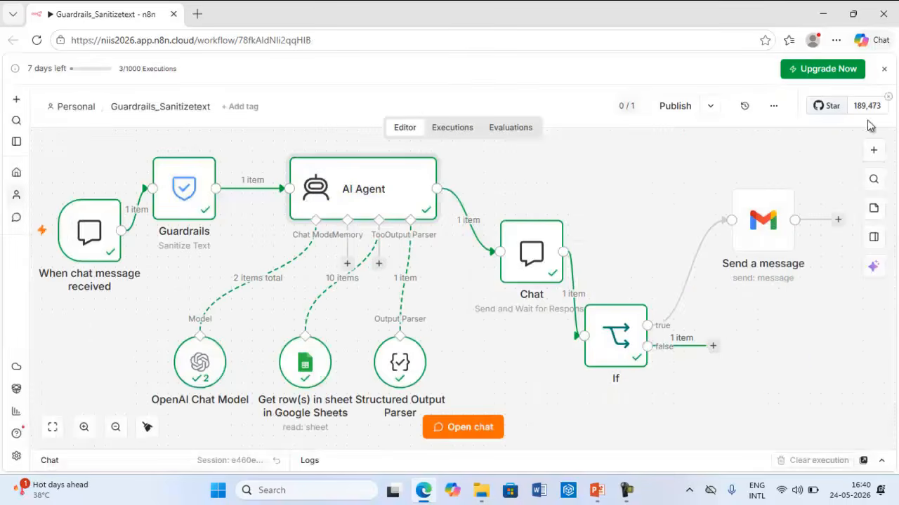
Add IN AADHAAR to the entities of the Guardrails node's Personal Data (PII) guardrail and close the node.
double_click(188, 202)
click(486, 321)
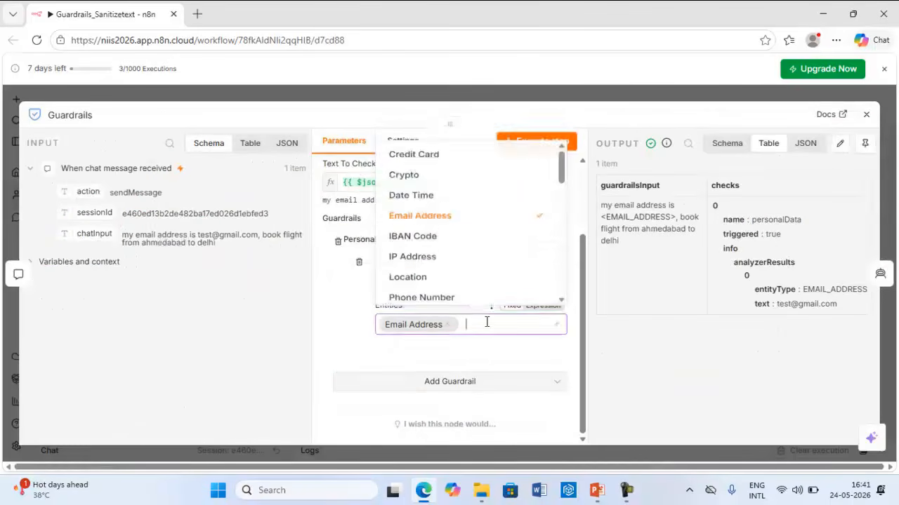
scroll(446, 239, down, 10)
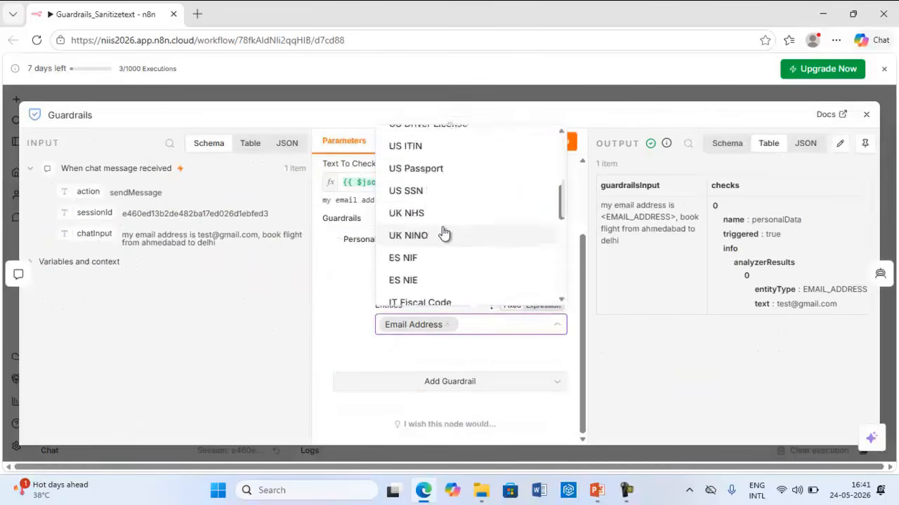
click(420, 242)
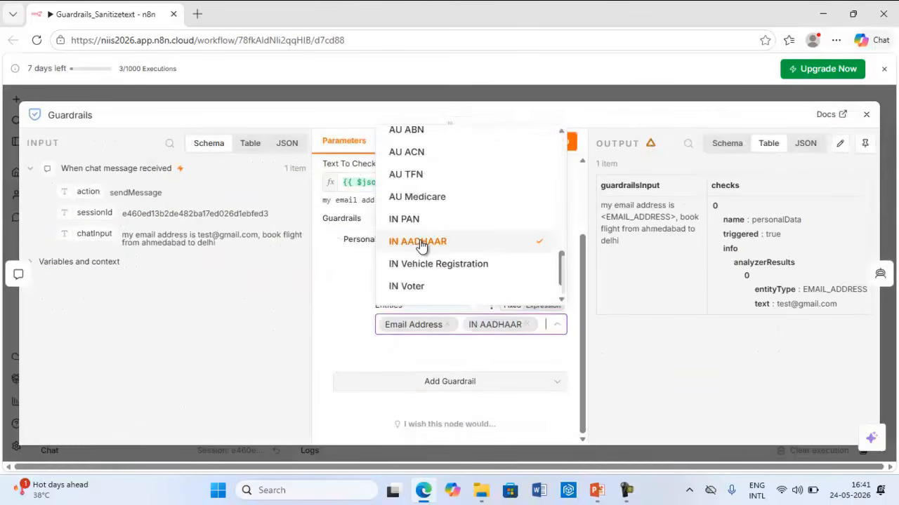
click(249, 336)
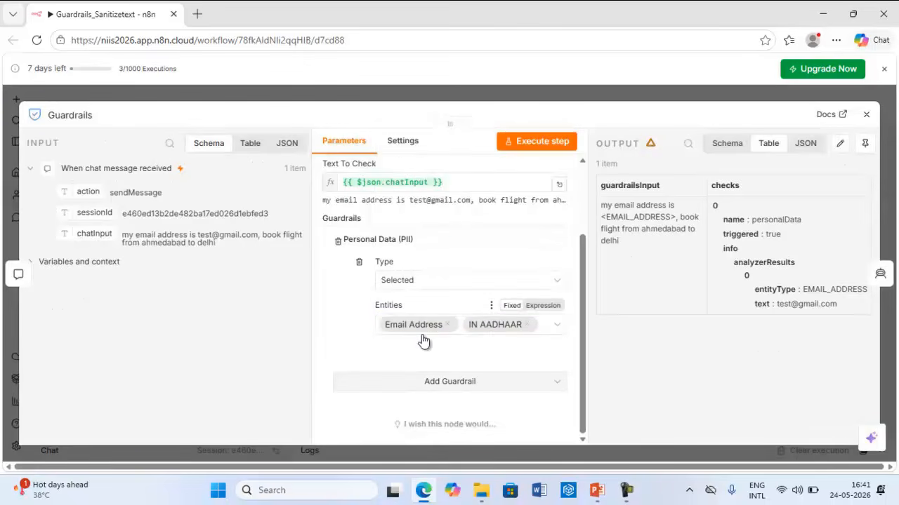
click(867, 116)
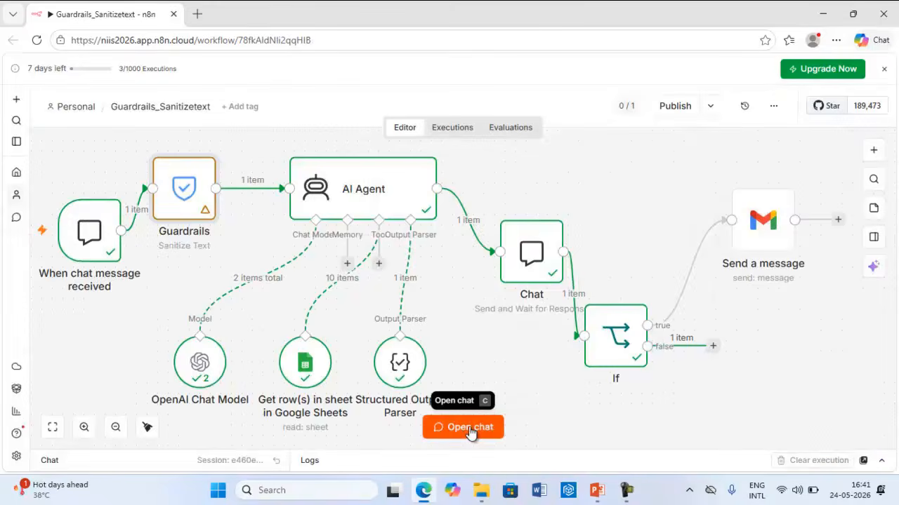
Send a chat message giving an Aadhaar card number and asking to book a flight from ahmedabad to delhi.
click(463, 428)
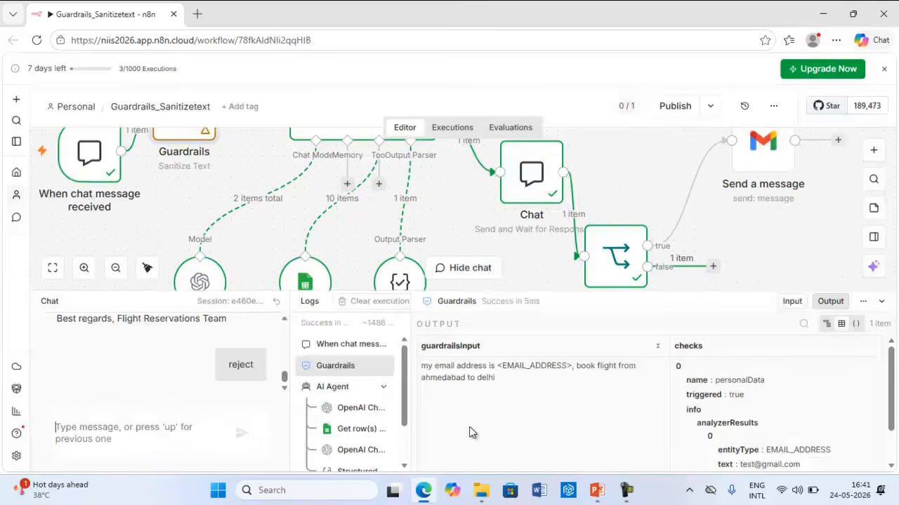
click(151, 426)
text(my aadhaar card number )
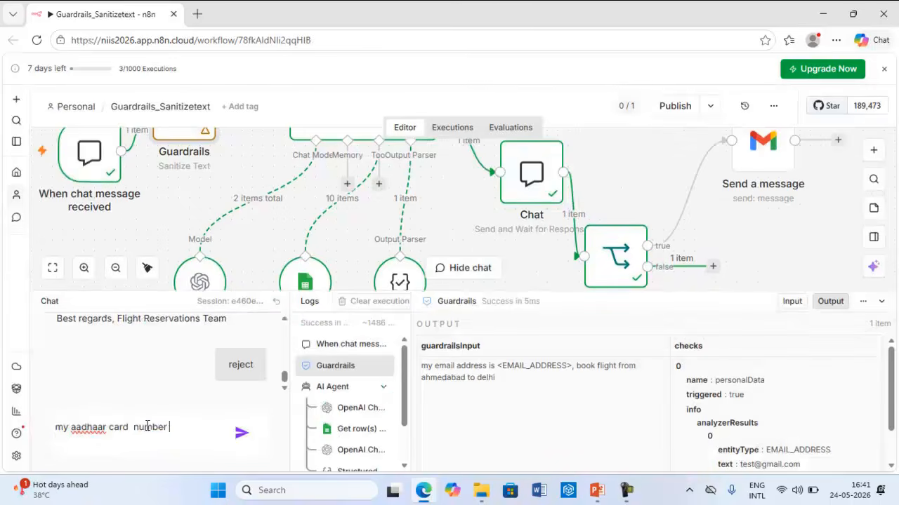
text(is 1234 )
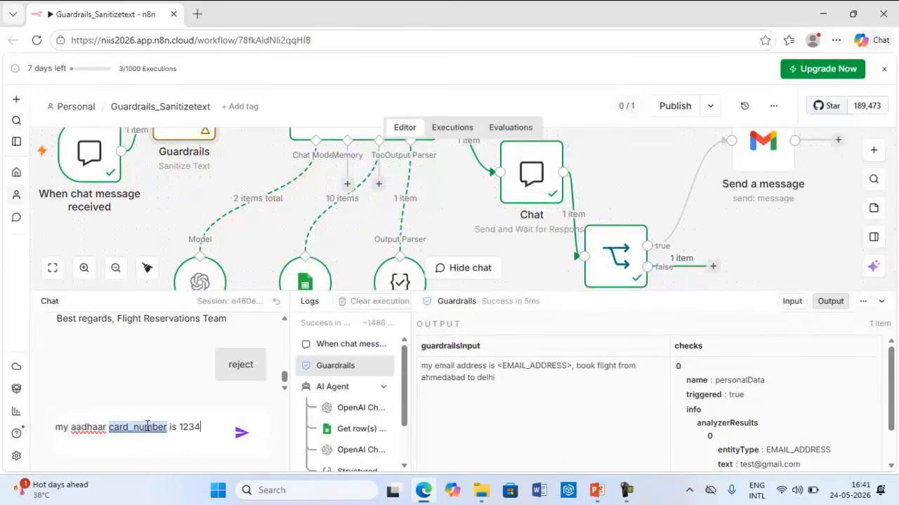
text(5678 9123, book )
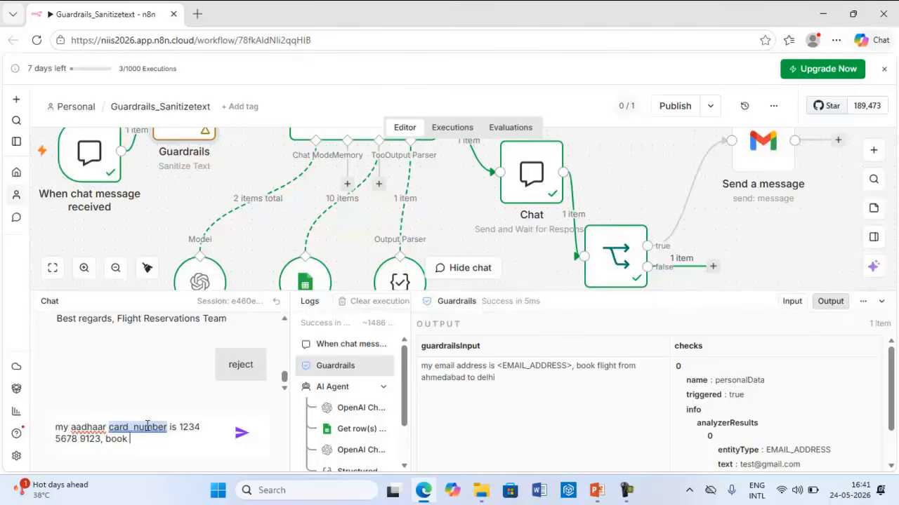
text(a flight from ahmedabad to delhi)
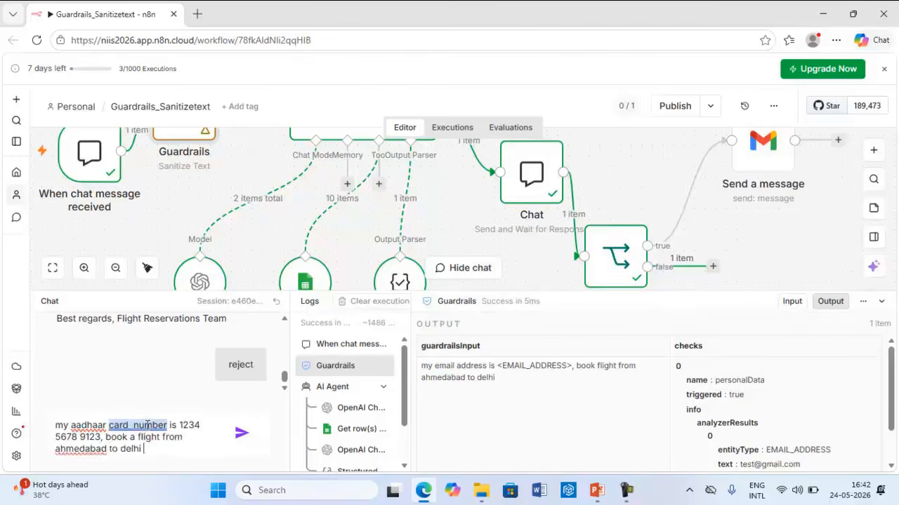
key(Return)
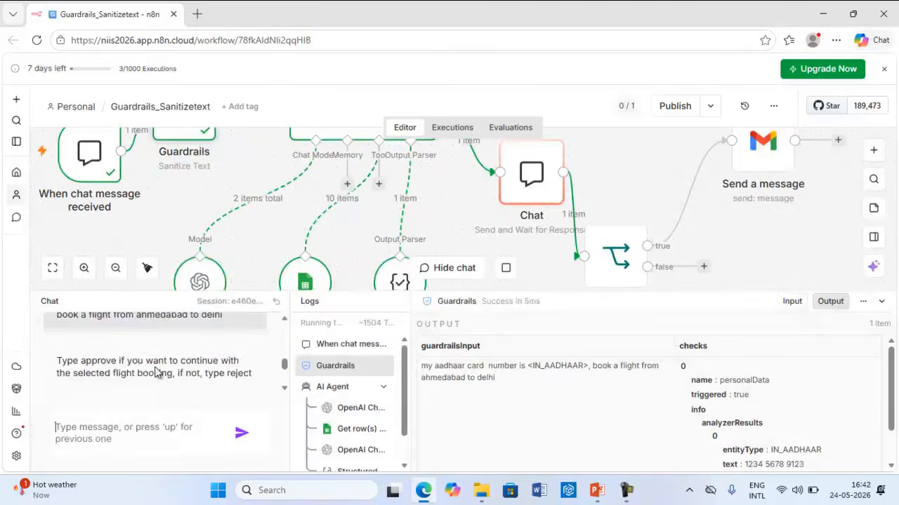
Look through the flight booking reply in the chat, then collapse the chat and logs.
scroll(155, 373, down, 2)
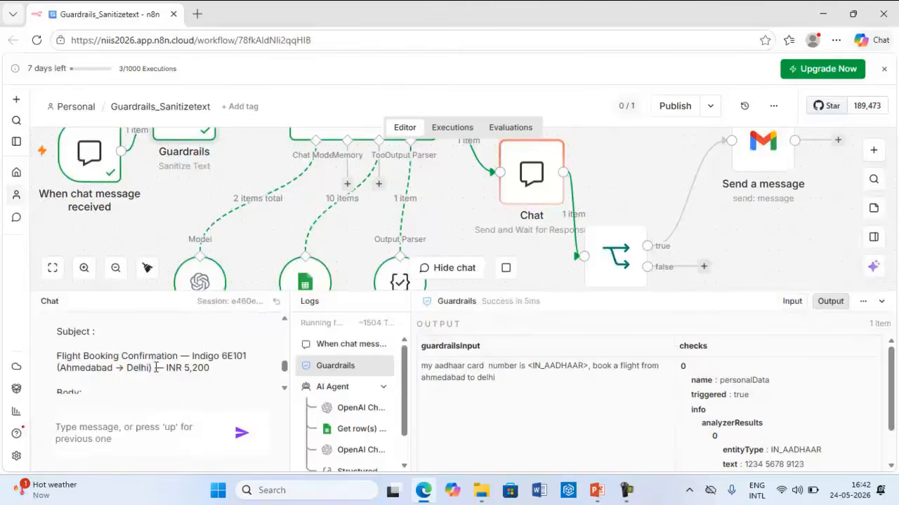
scroll(156, 372, down, 3)
scroll(155, 373, down, 1)
click(881, 302)
Examine the sanitized Aadhaar placeholder in the AI Agent's resolved user prompt, then close the node.
double_click(365, 198)
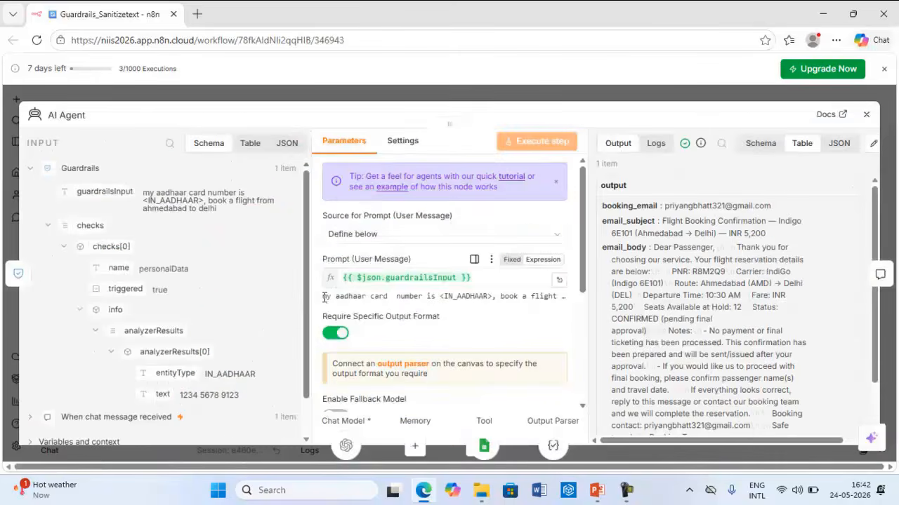
drag(324, 296, 522, 296)
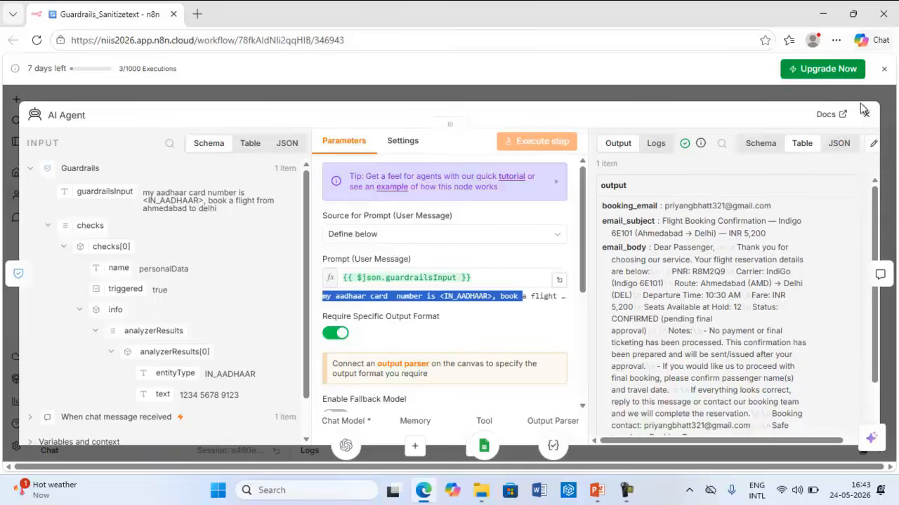
drag(438, 296, 491, 300)
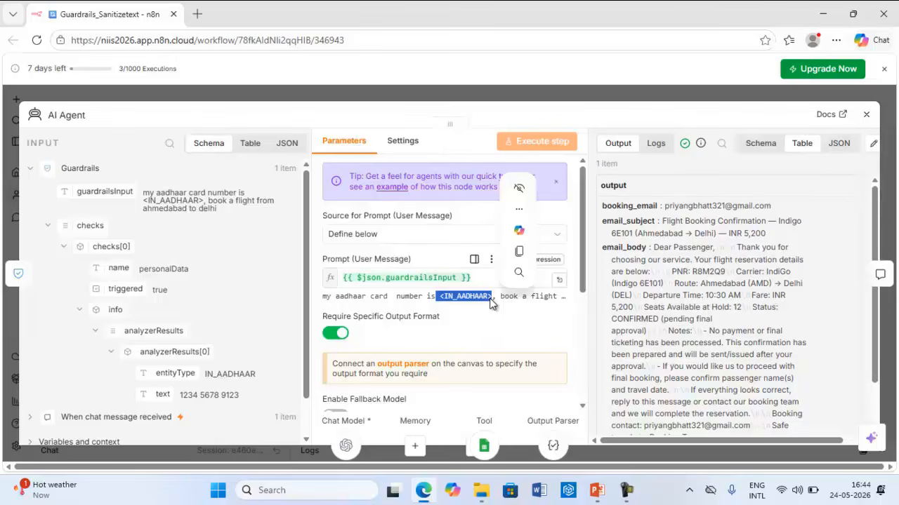
key(Escape)
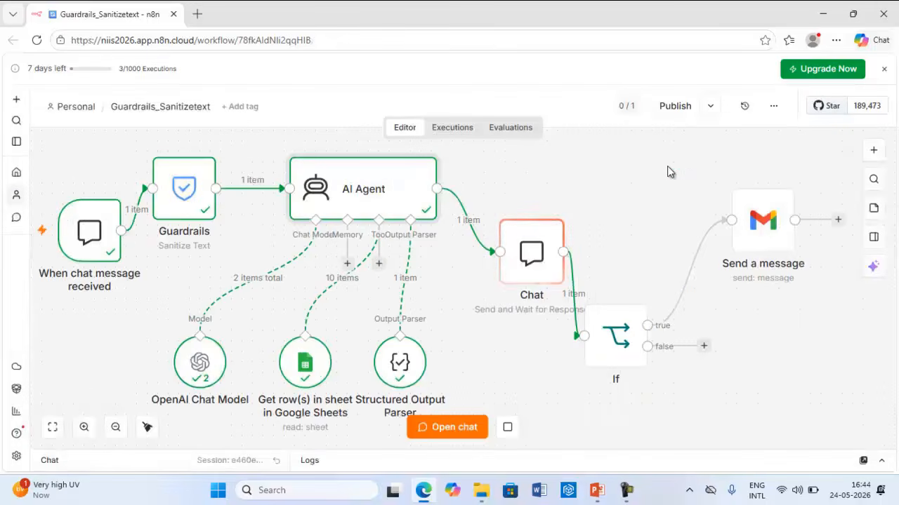
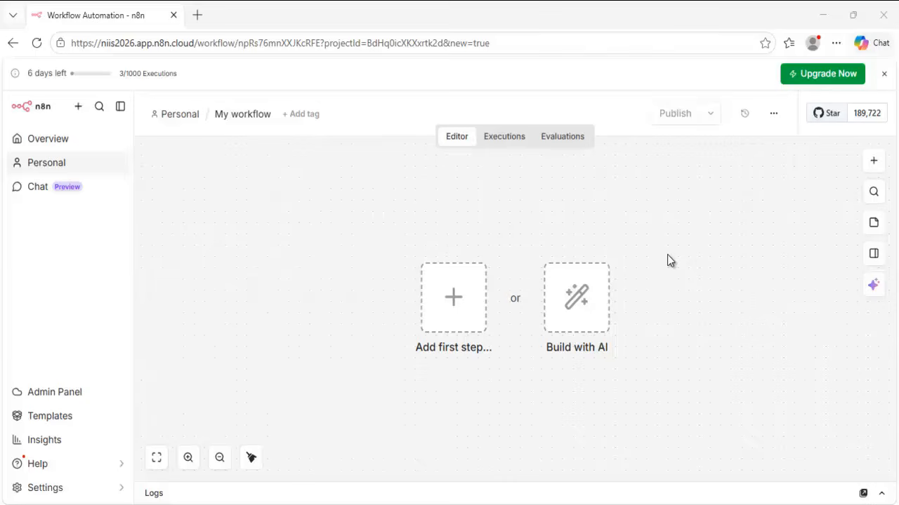
Rename the workflow as "Sequential Multi Agent Travel Planner".
click(225, 121)
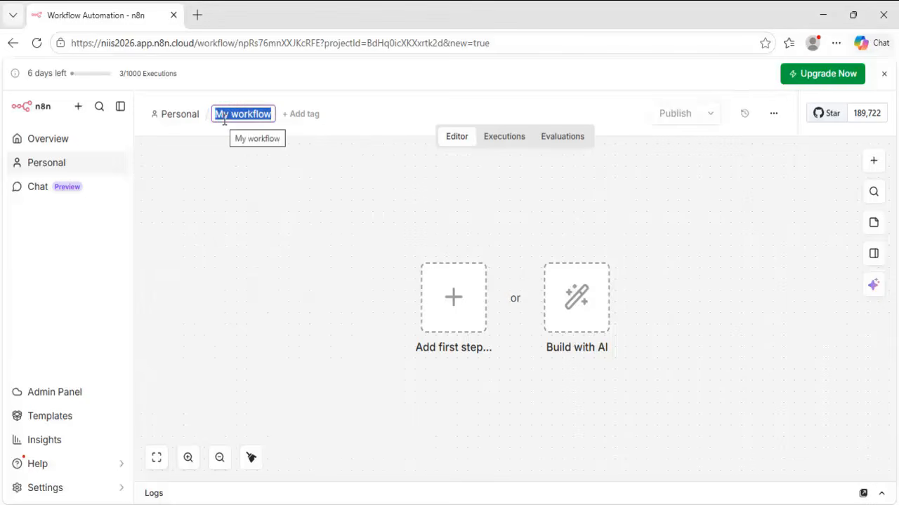
text(Sequential Multi )
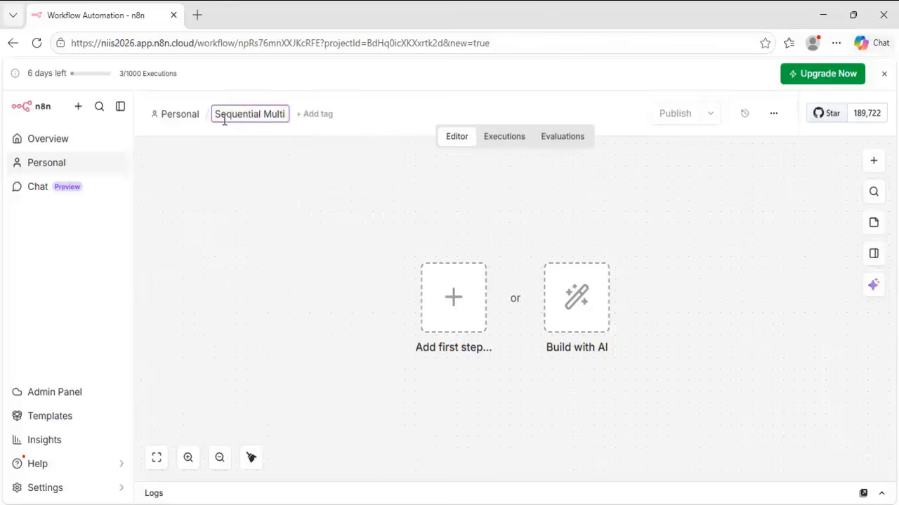
text(Agent Travel)
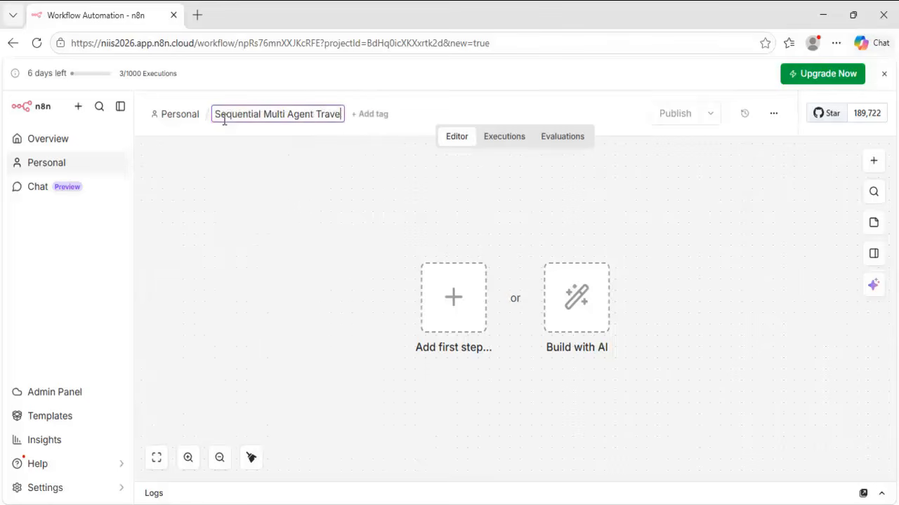
text( Planner)
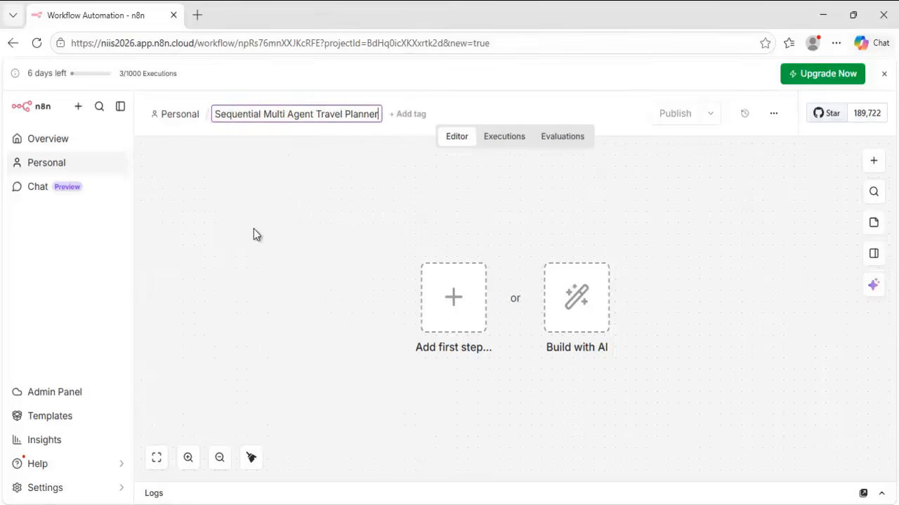
click(254, 229)
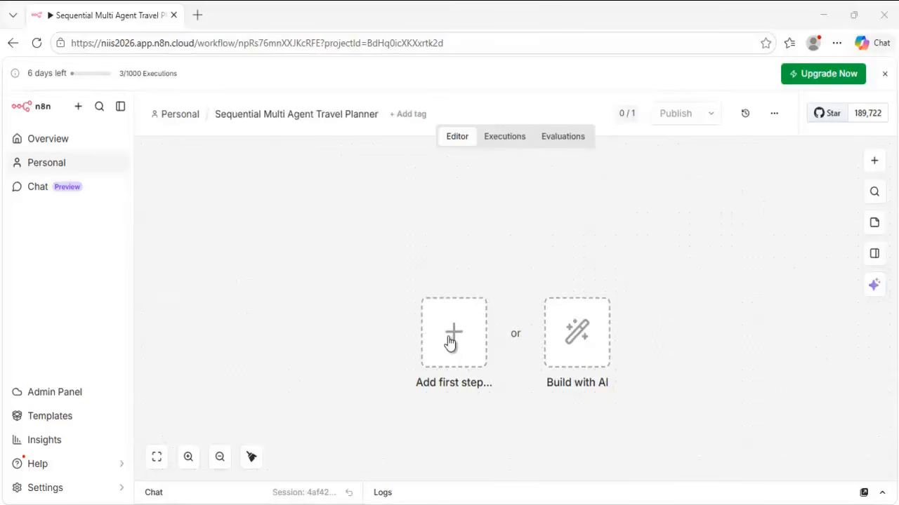
Add an AI Agent as the workflow's first step and name it "Flight recommendation Agent".
click(451, 337)
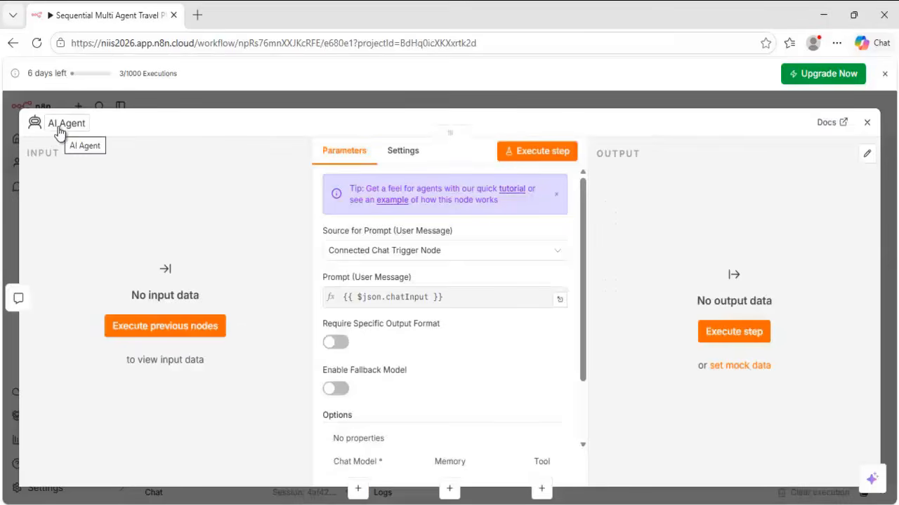
click(60, 128)
text(Flight recommend)
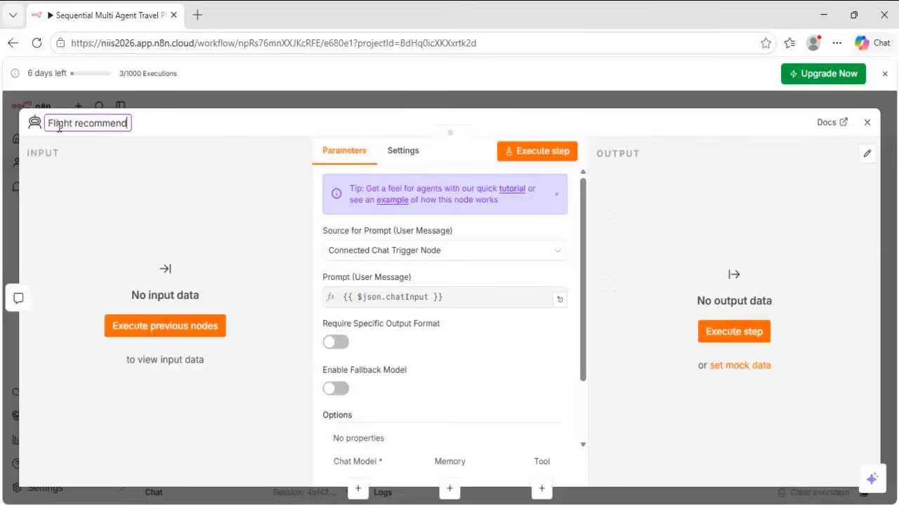
text(ation Agent)
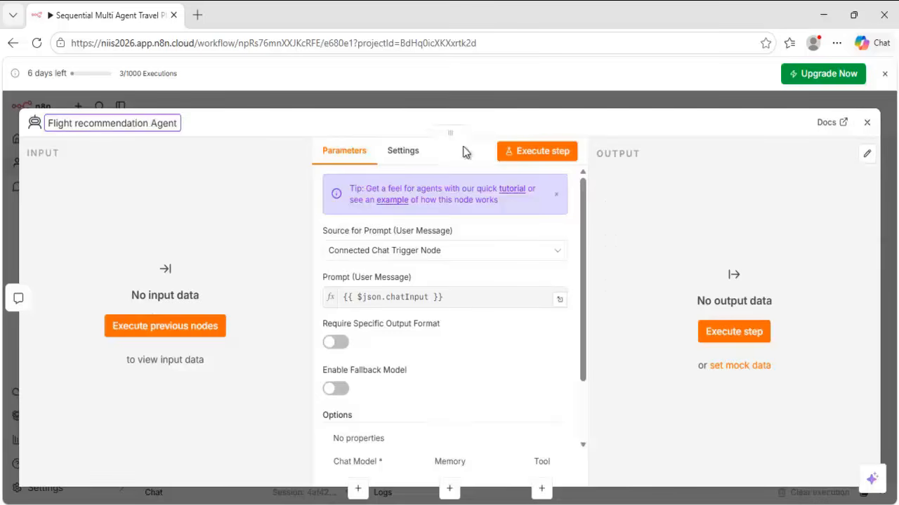
key(Return)
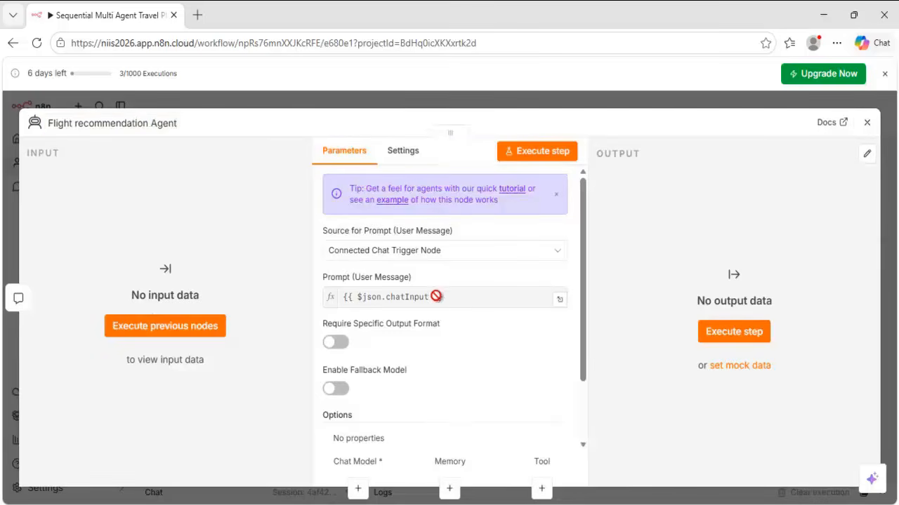
Add the System Message option to the flight agent and clear its default text.
scroll(435, 295, down, 2)
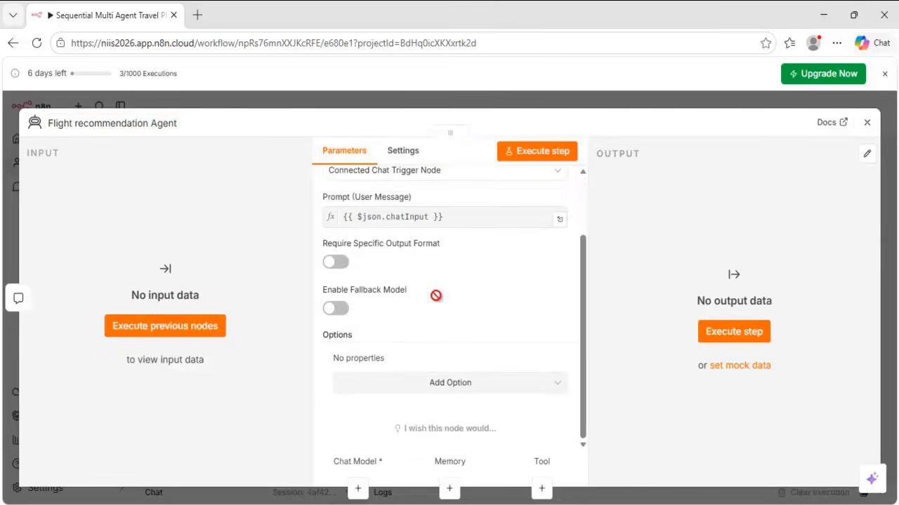
click(450, 390)
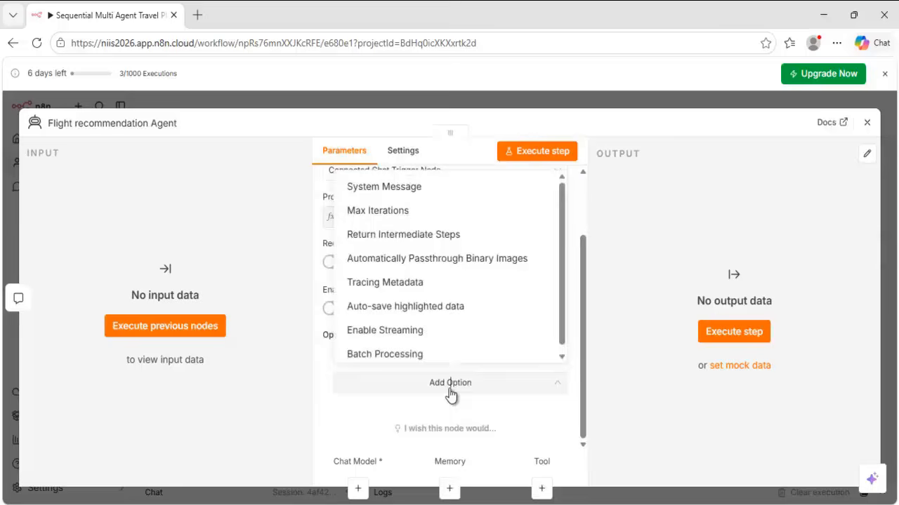
click(383, 187)
scroll(413, 408, down, 2)
click(432, 295)
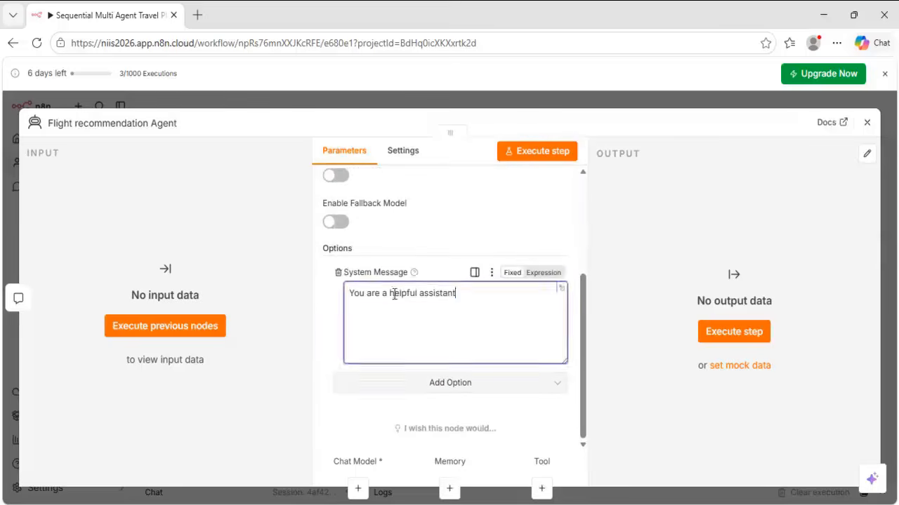
key(ctrl+a)
key(BackSpace)
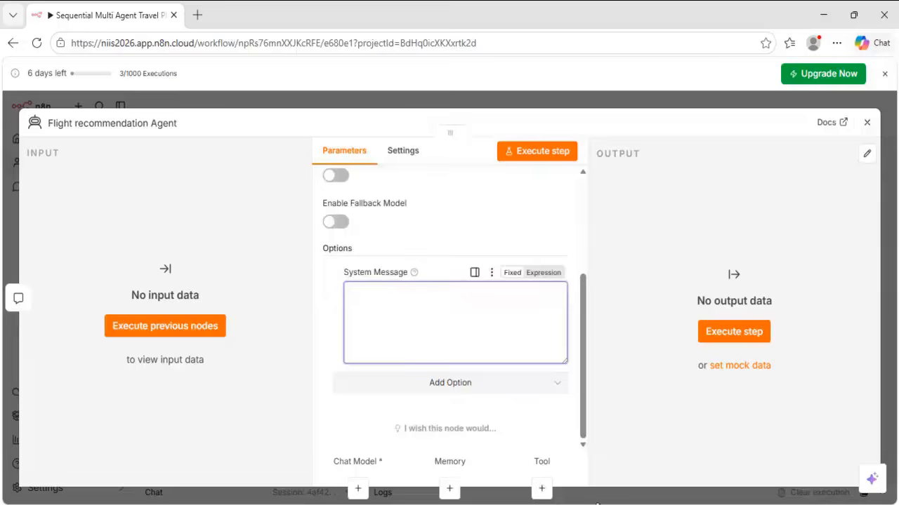
Switch to the prompts text file in Notepad and review the Flight Recommendation Agent instructions and those of the following agents.
key(alt+Tab)
click(327, 285)
scroll(126, 203, up, 5)
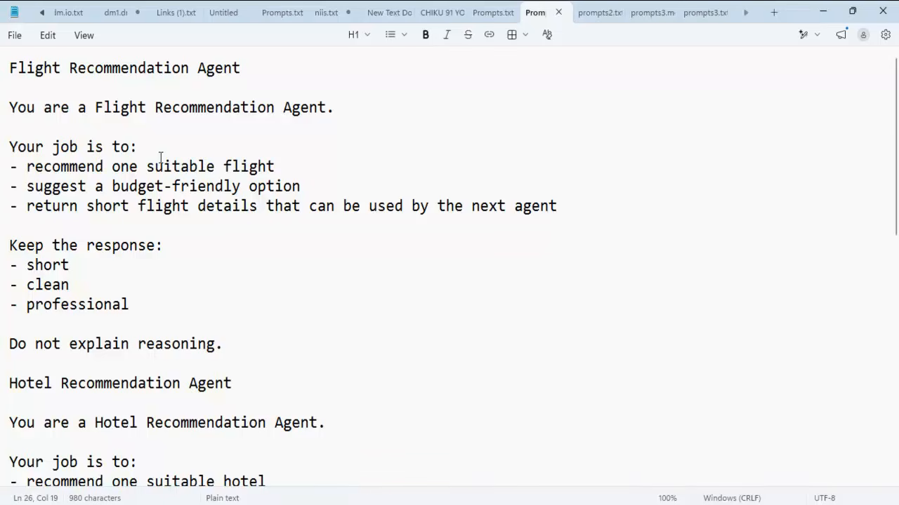
click(135, 245)
scroll(135, 245, down, 1)
click(92, 197)
click(92, 213)
click(142, 236)
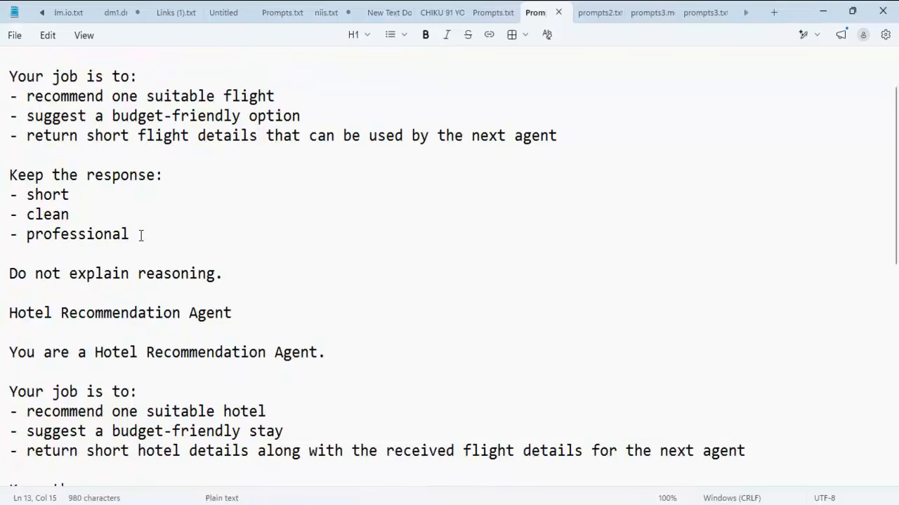
scroll(159, 267, up, 1)
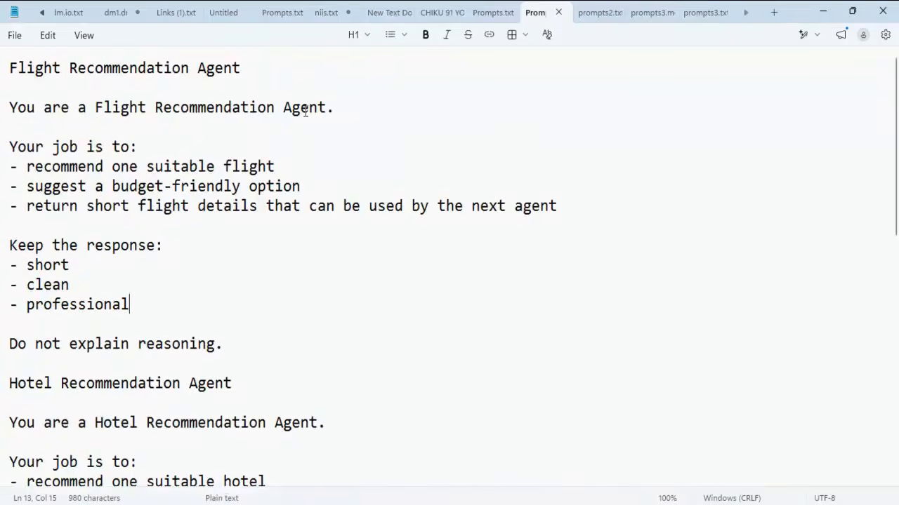
scroll(246, 231, down, 8)
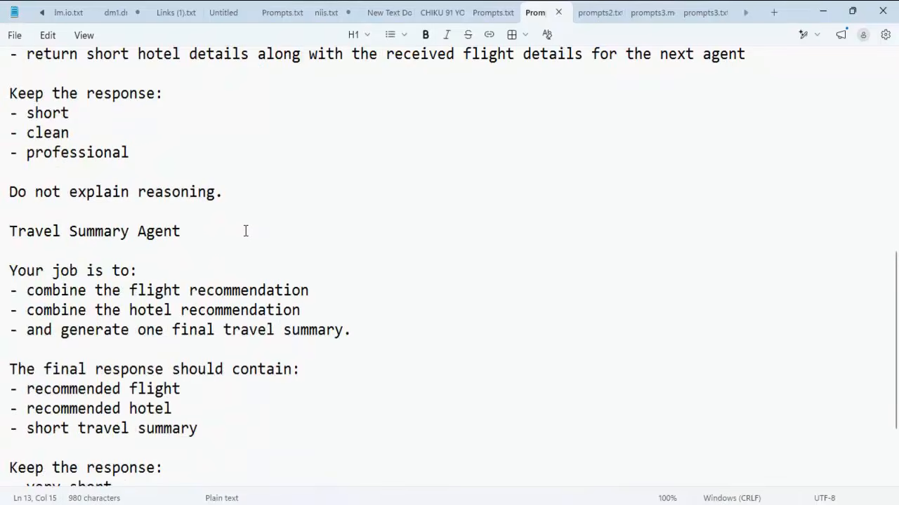
scroll(245, 231, up, 9)
Copy the flight instructions from "Your job is to:" through "Do not explain reasoning." into the flight agent's system message in n8n and close its settings.
drag(8, 145, 242, 342)
key(ctrl+c)
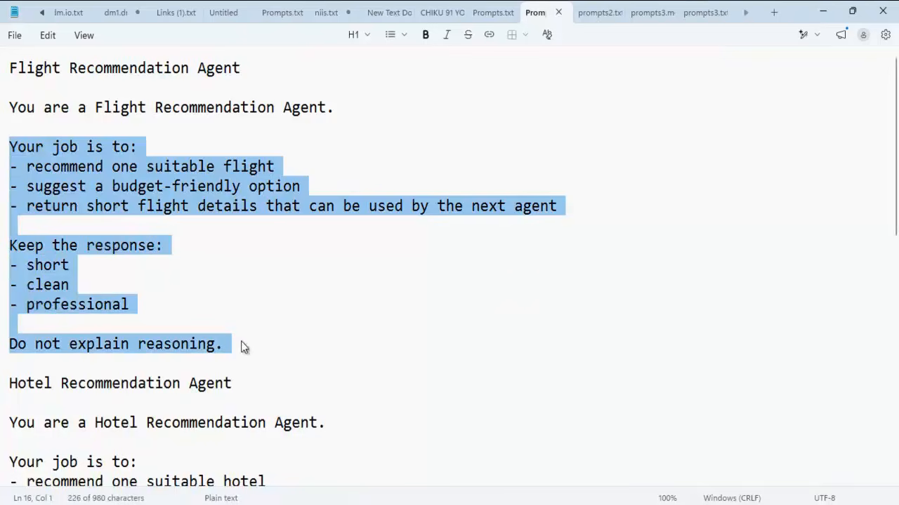
click(824, 10)
click(431, 306)
key(ctrl+v)
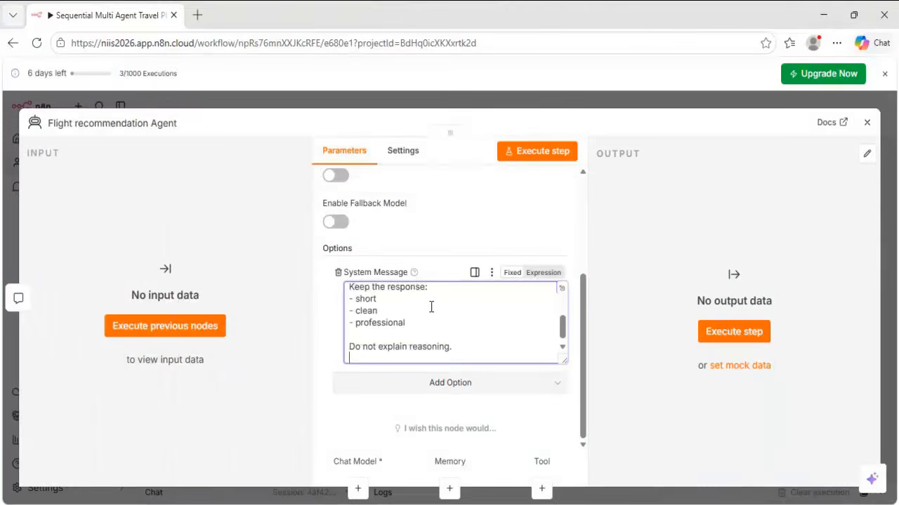
click(628, 247)
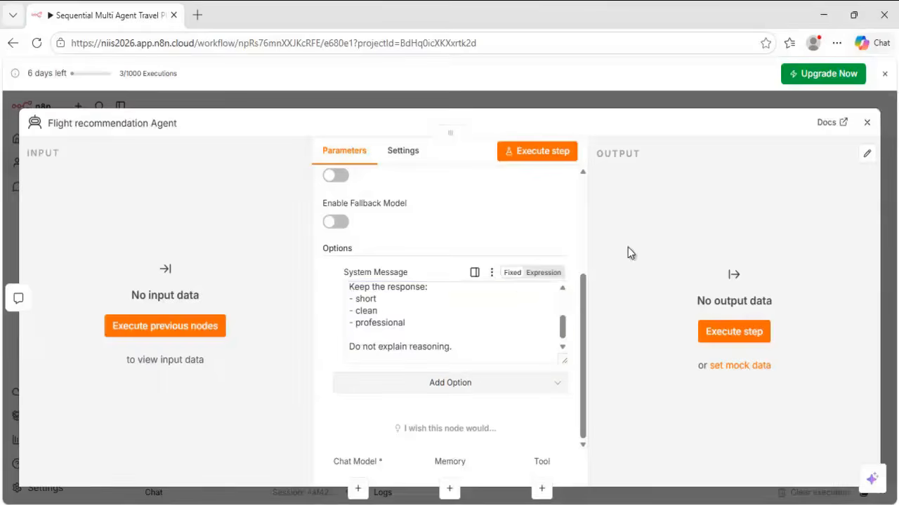
click(866, 123)
Attach an OpenAI Chat Model to the flight agent, using the OpenAI account credential.
drag(297, 247, 801, 456)
drag(572, 309, 331, 198)
click(549, 299)
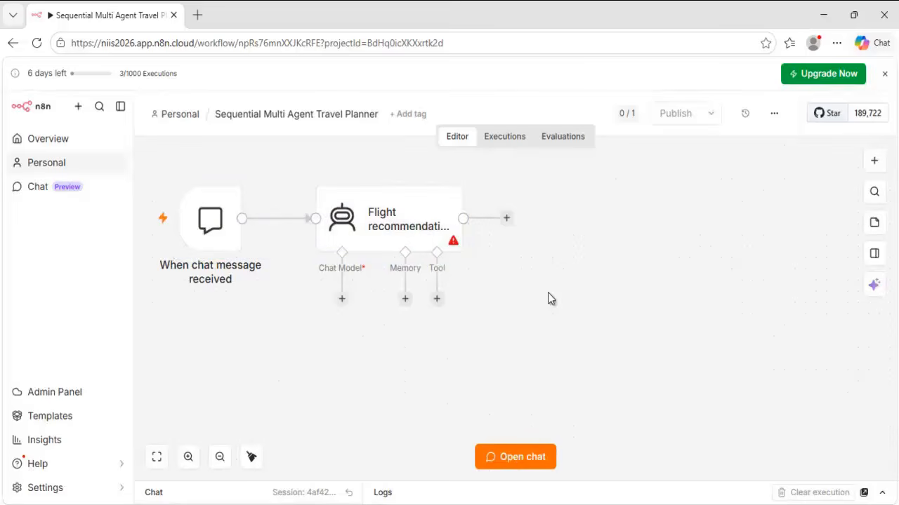
click(342, 300)
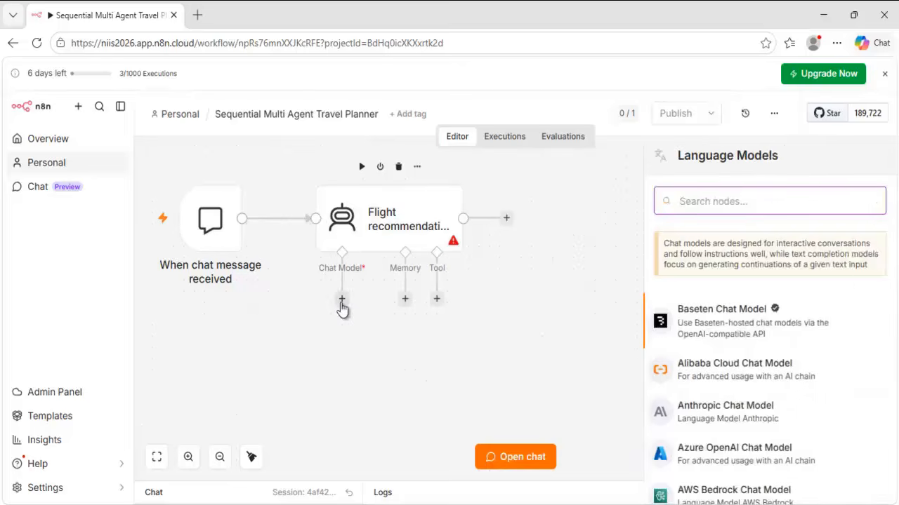
text(open)
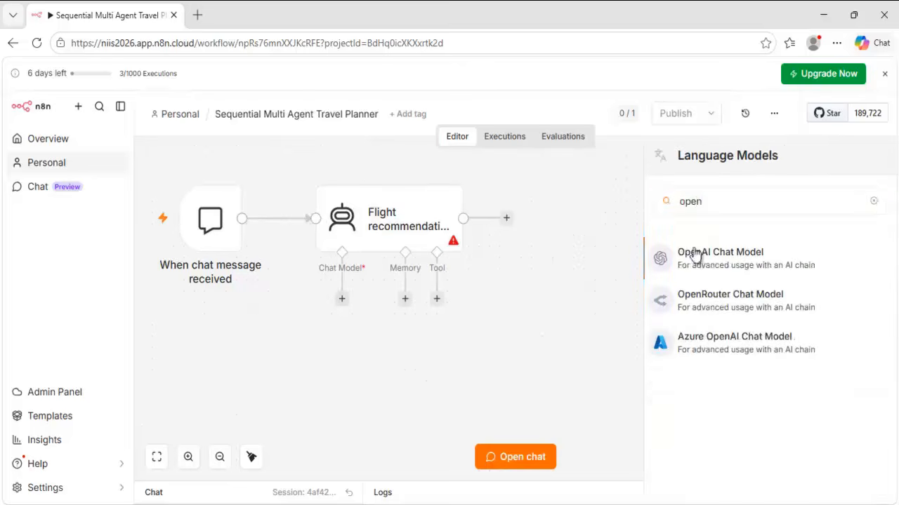
click(693, 260)
scroll(486, 282, down, 1)
click(393, 184)
click(390, 214)
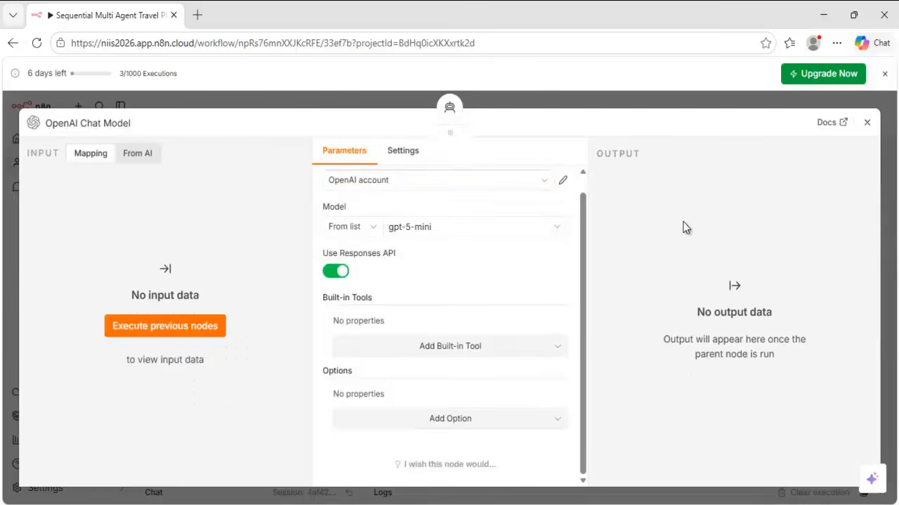
click(866, 124)
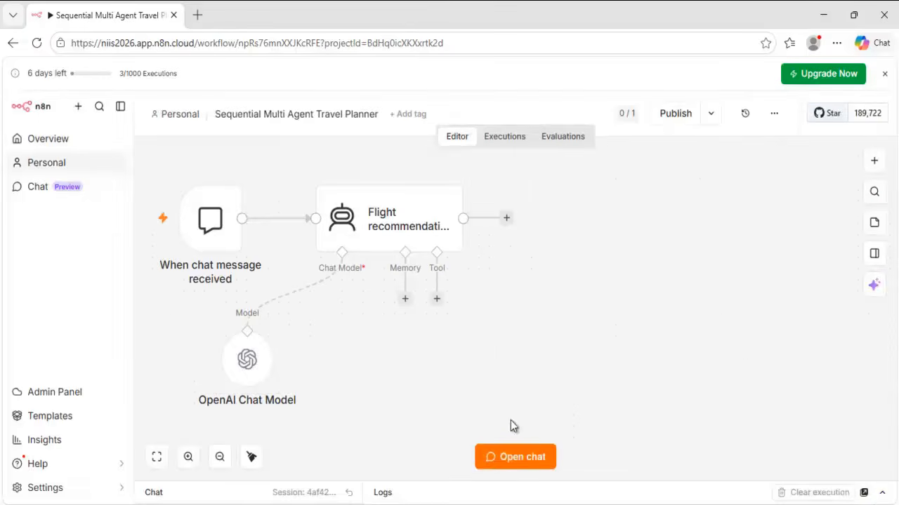
Test the workflow in chat with "plan a goa trip from mumbai under 25000 rupees.", review the reply and hide the chat.
click(508, 462)
scroll(317, 387, down, 2)
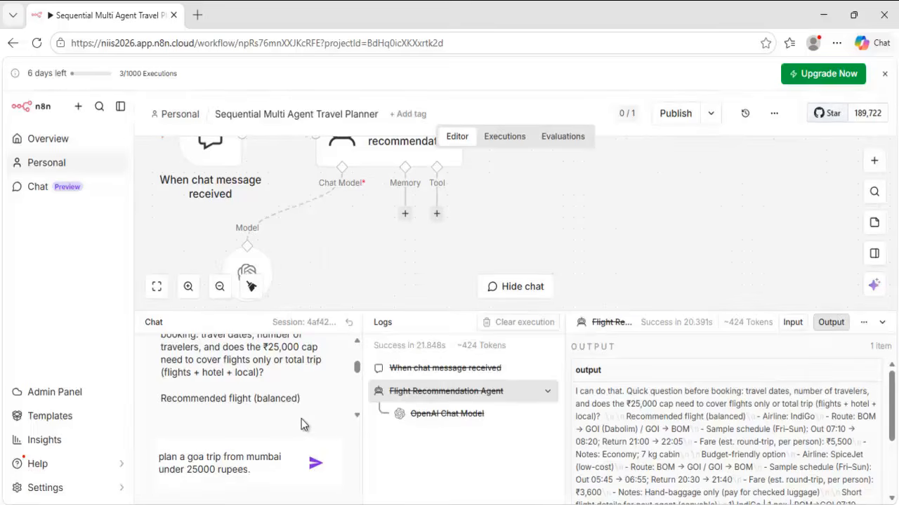
click(314, 469)
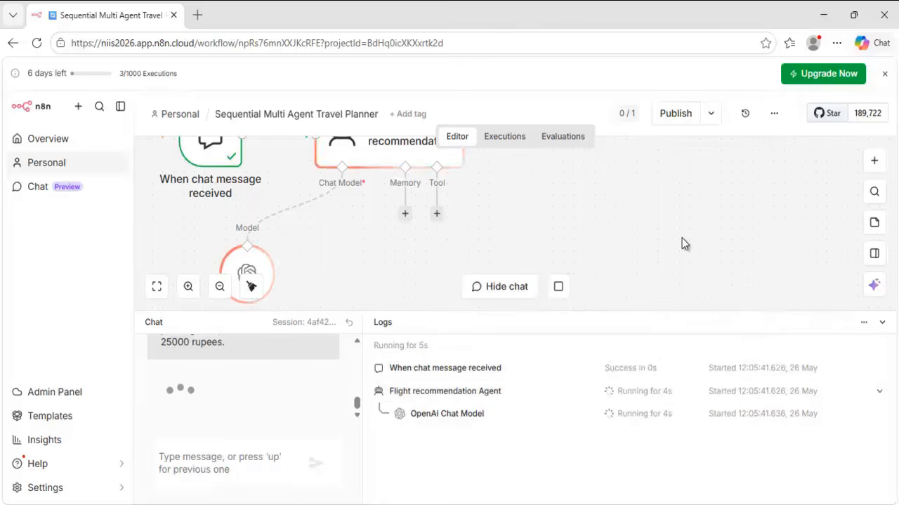
scroll(681, 240, up, 1)
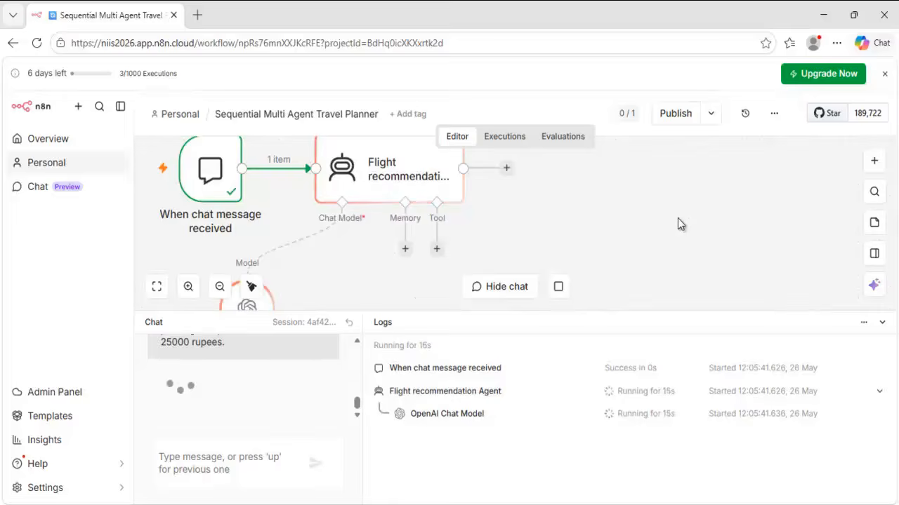
scroll(265, 372, up, 2)
scroll(265, 372, up, 5)
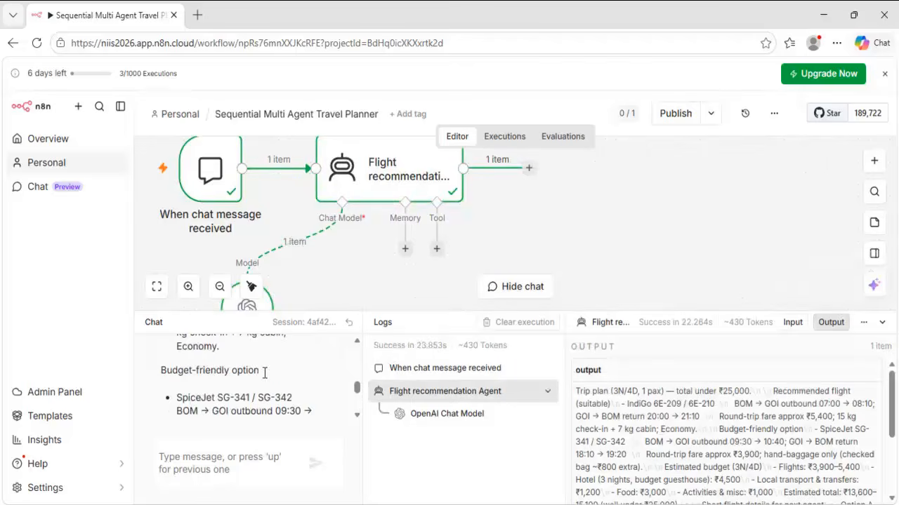
scroll(263, 373, up, 3)
scroll(263, 373, down, 8)
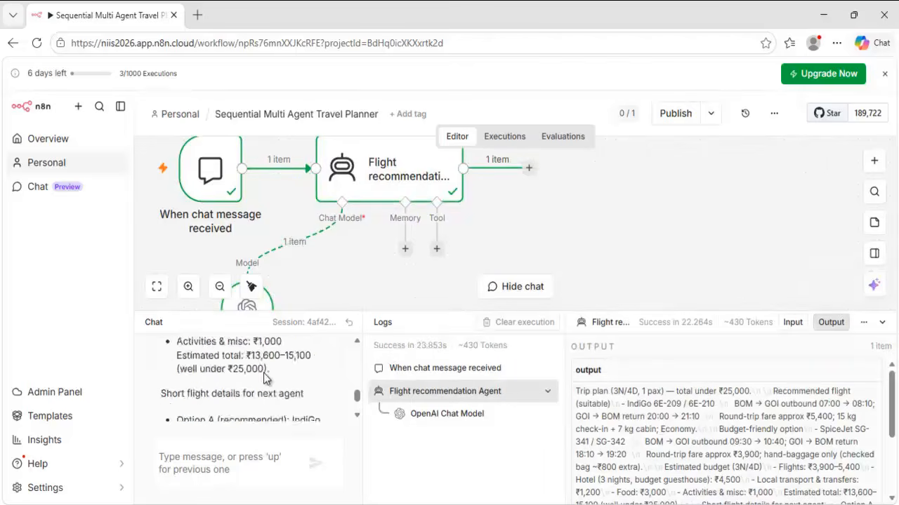
click(516, 286)
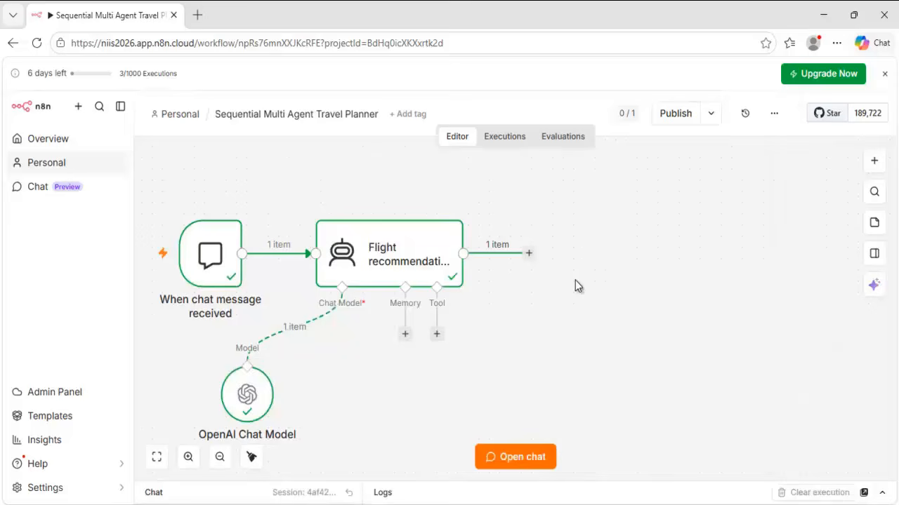
Add an AI Agent node after the flight agent and name it "Hotel Recommendation Agent".
click(528, 253)
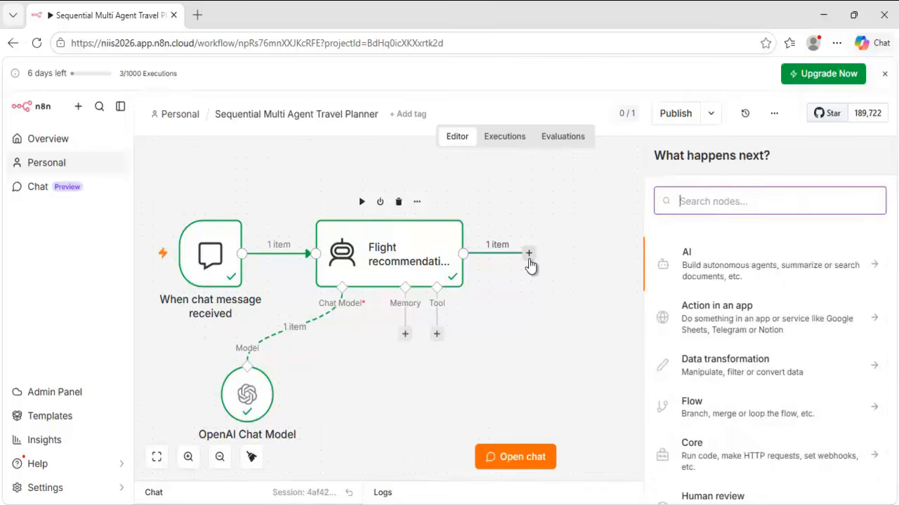
text(AI ag)
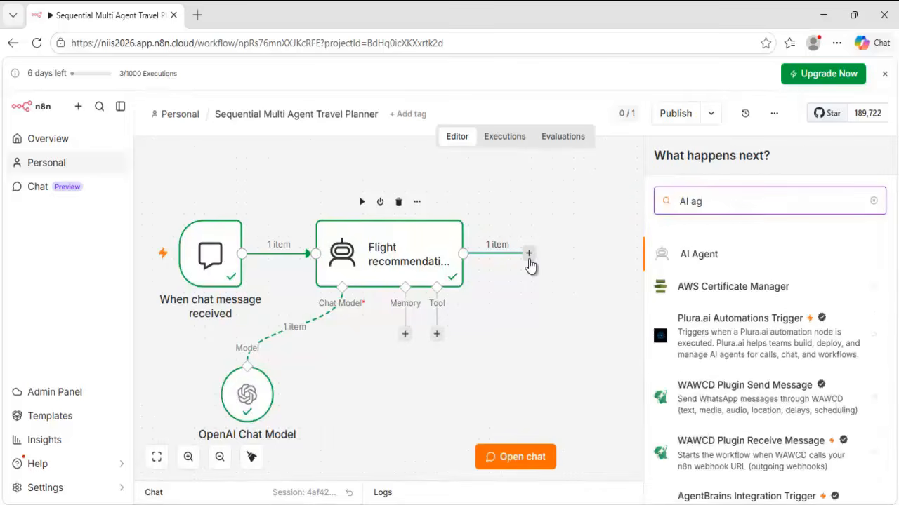
click(678, 257)
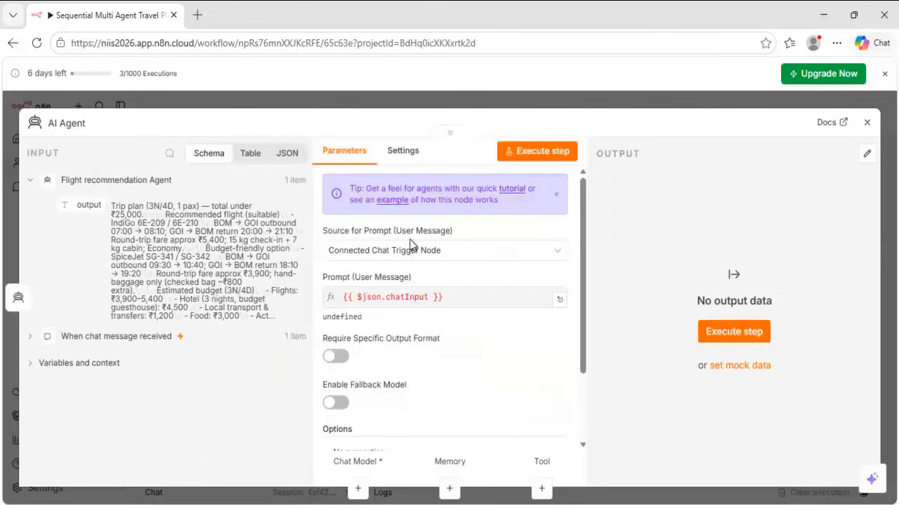
click(81, 121)
key(BackSpace)
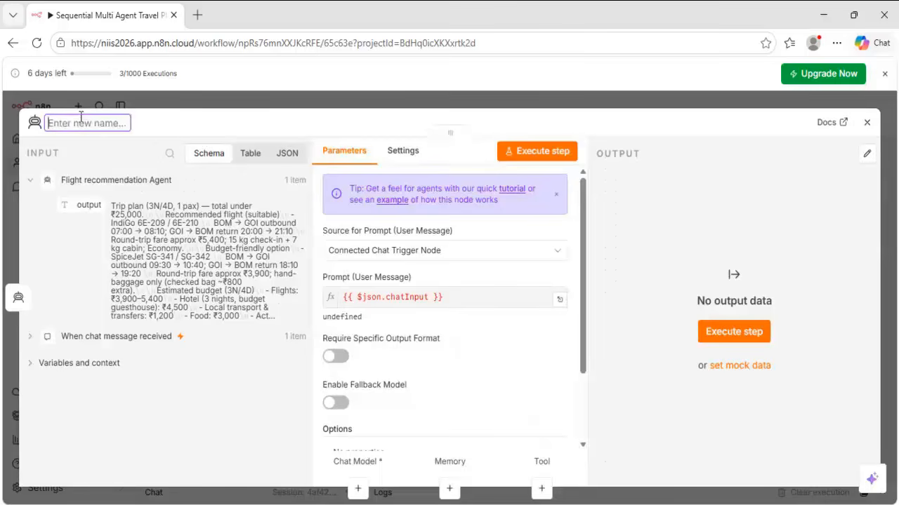
text(Hotel Recomme)
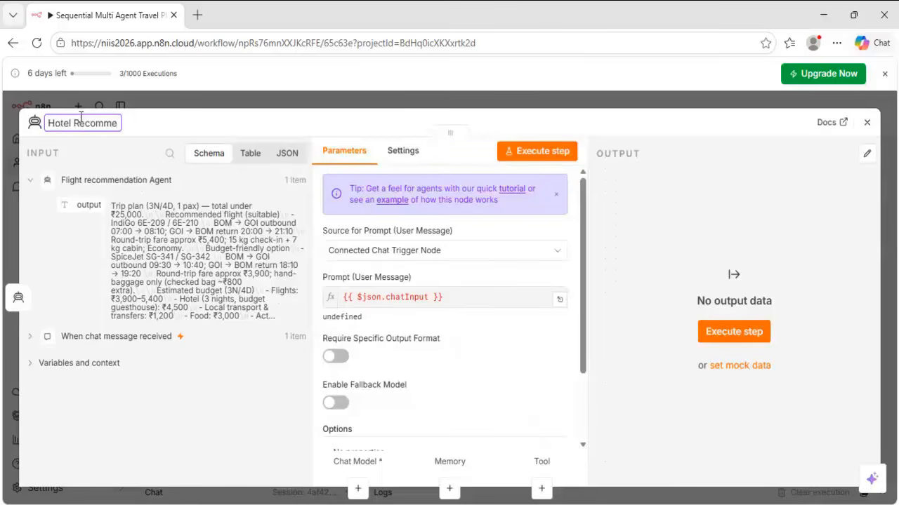
text(ndation Agent)
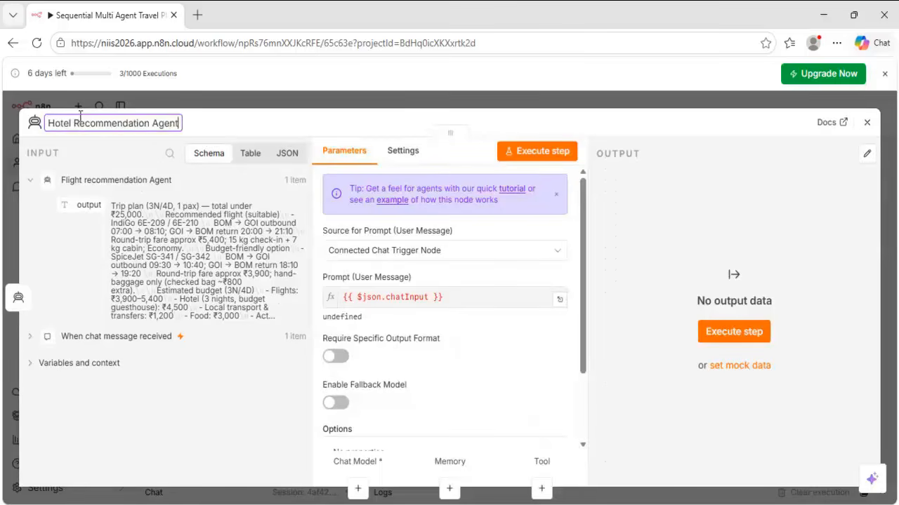
key(Return)
Add the System Message option to the hotel agent and clear its default text.
scroll(522, 324, down, 3)
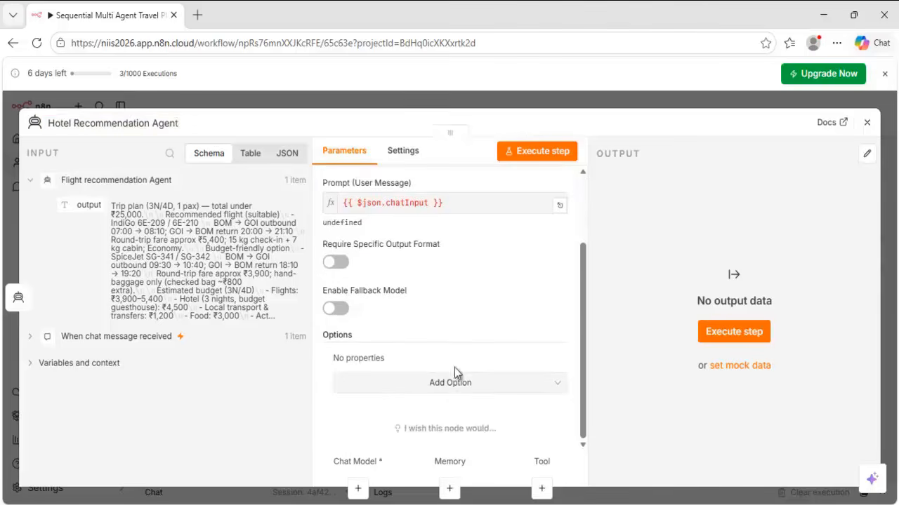
click(459, 382)
click(386, 195)
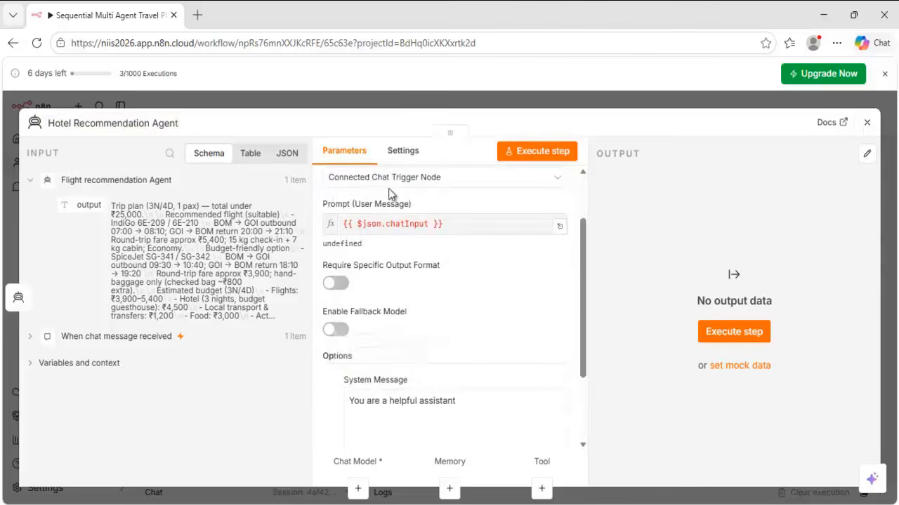
scroll(440, 348, down, 1)
click(440, 348)
key(ctrl+a)
key(BackSpace)
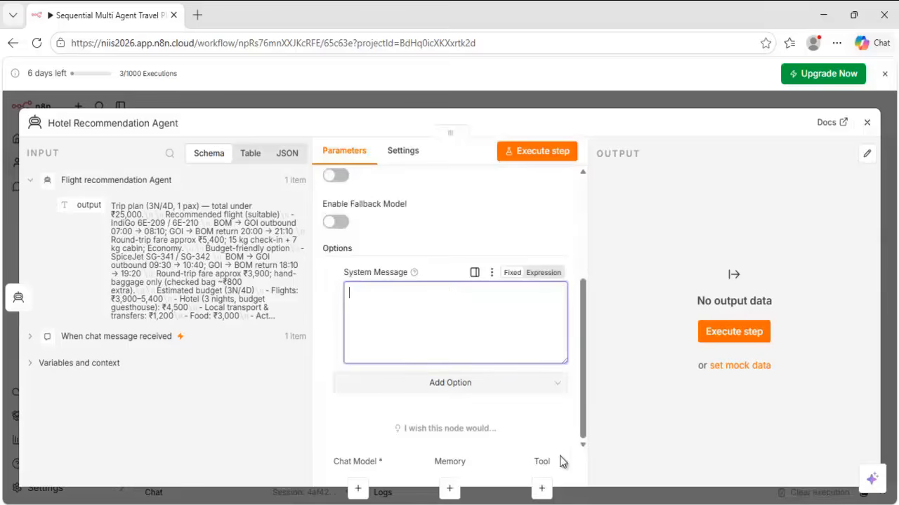
Copy the hotel instructions from "You are a Hotel Recommendation Agent." through "Do not explain reasoning." in Notepad into the n8n system message and close the settings.
key(alt+Tab)
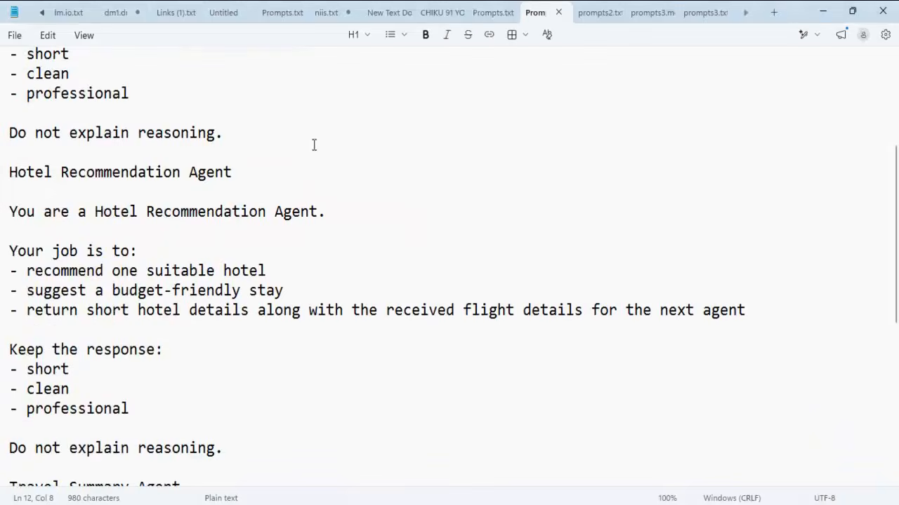
scroll(36, 298, down, 1)
drag(6, 153, 240, 383)
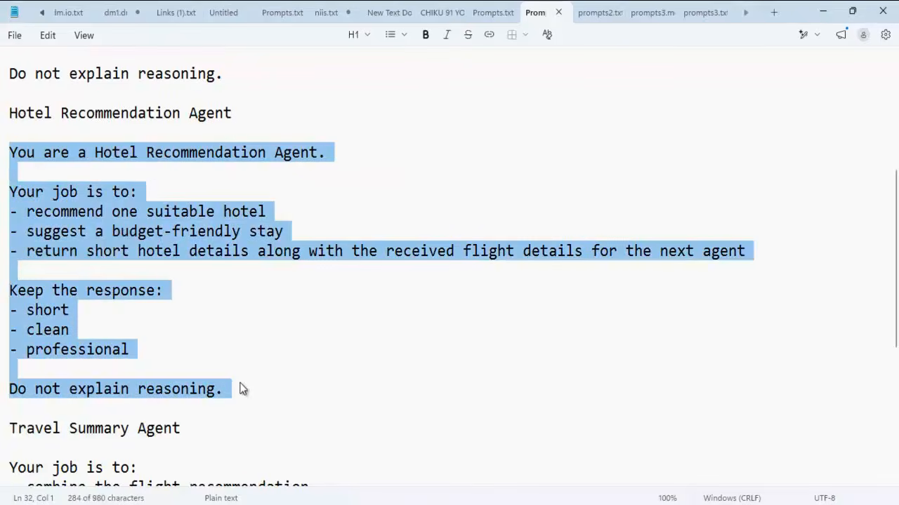
click(823, 12)
click(407, 325)
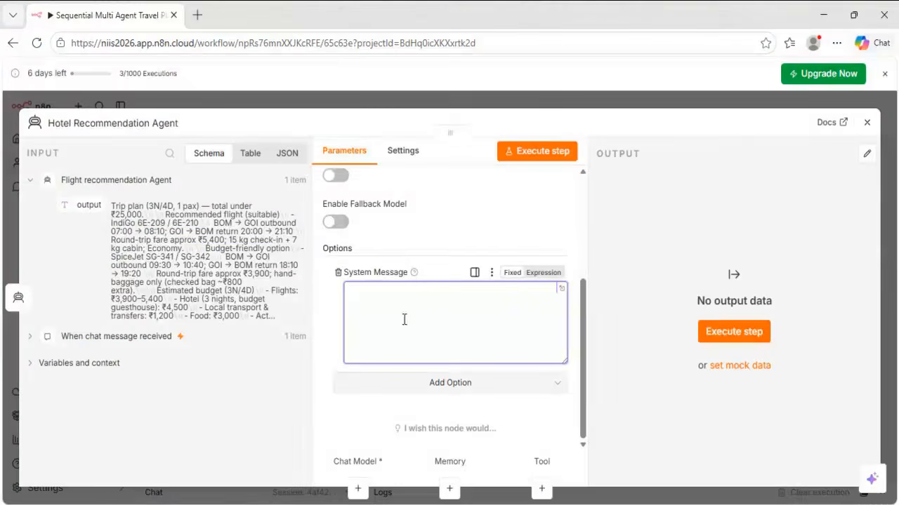
key(ctrl+v)
click(433, 345)
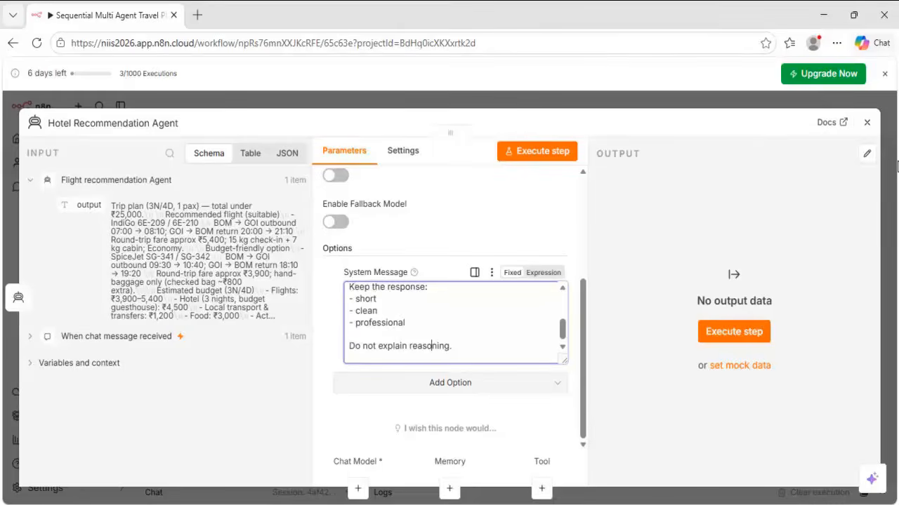
click(866, 122)
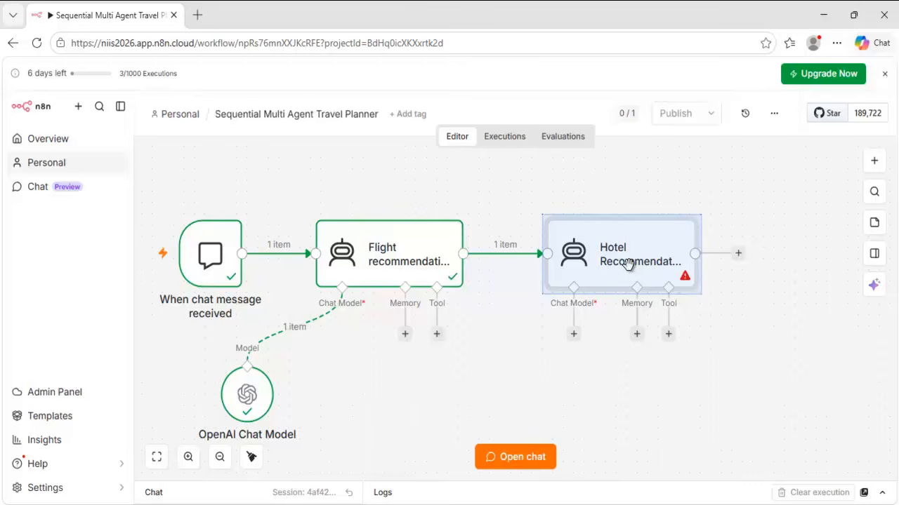
Set the hotel agent's prompt source to "Define below", map the flight agent's output as {{ $json.output }} into the prompt, and close the settings.
double_click(604, 258)
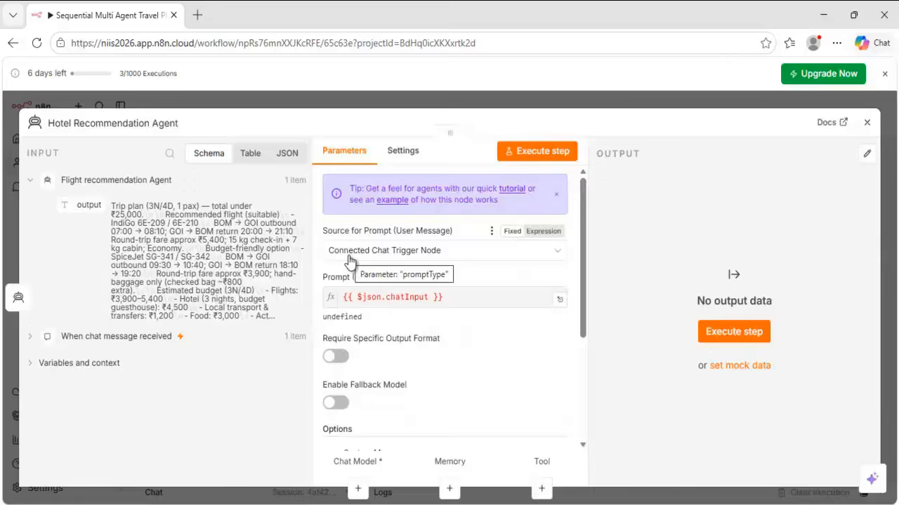
click(866, 122)
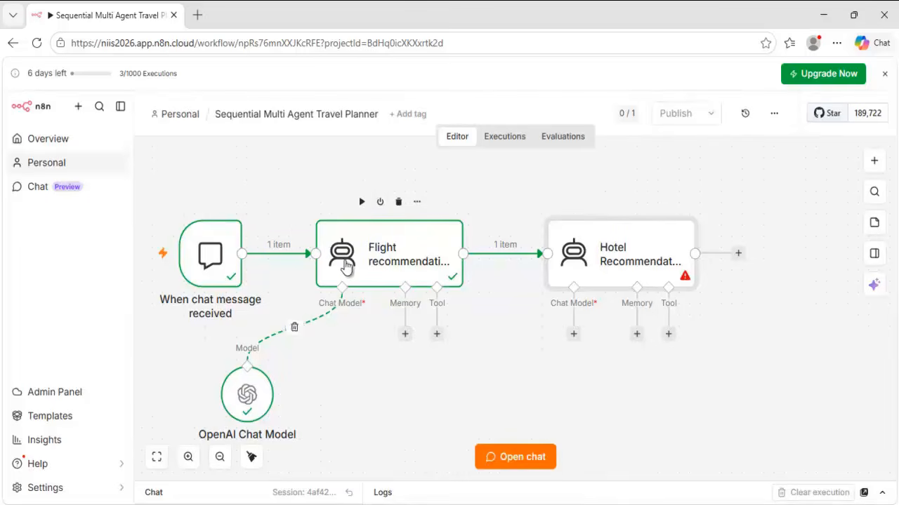
double_click(621, 254)
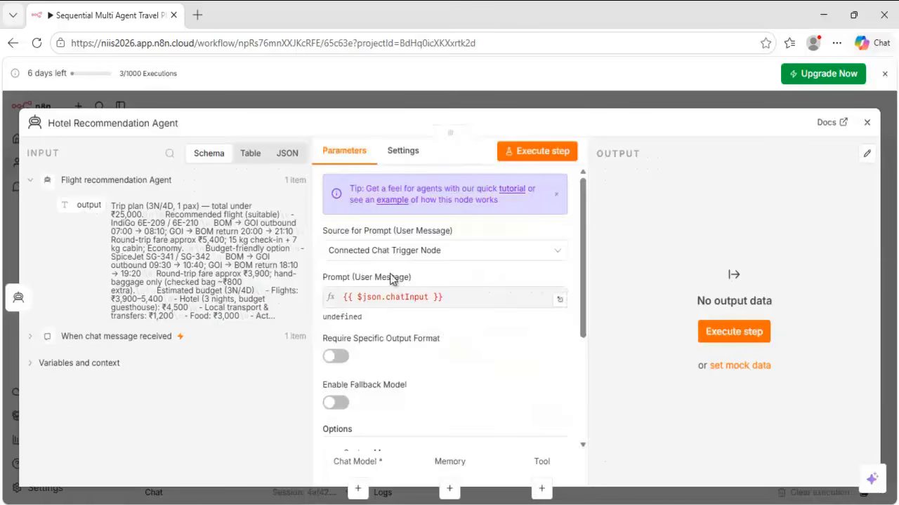
click(385, 257)
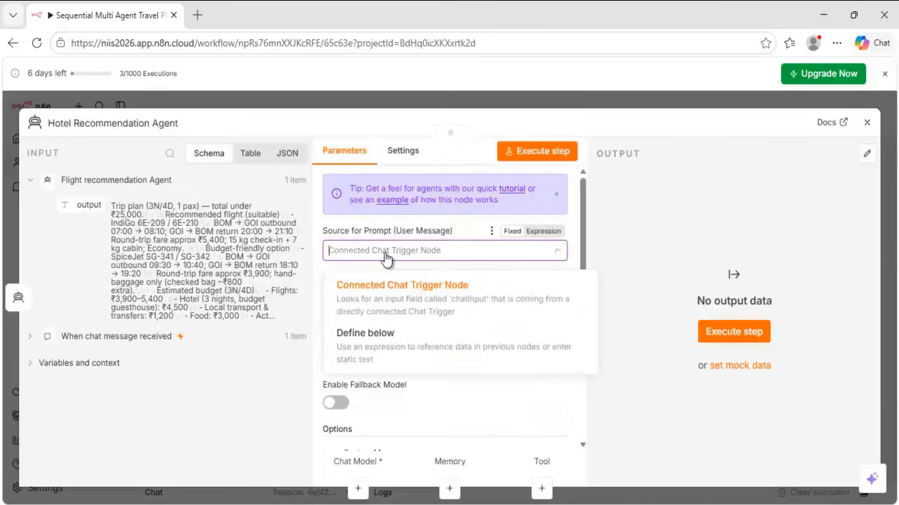
click(375, 342)
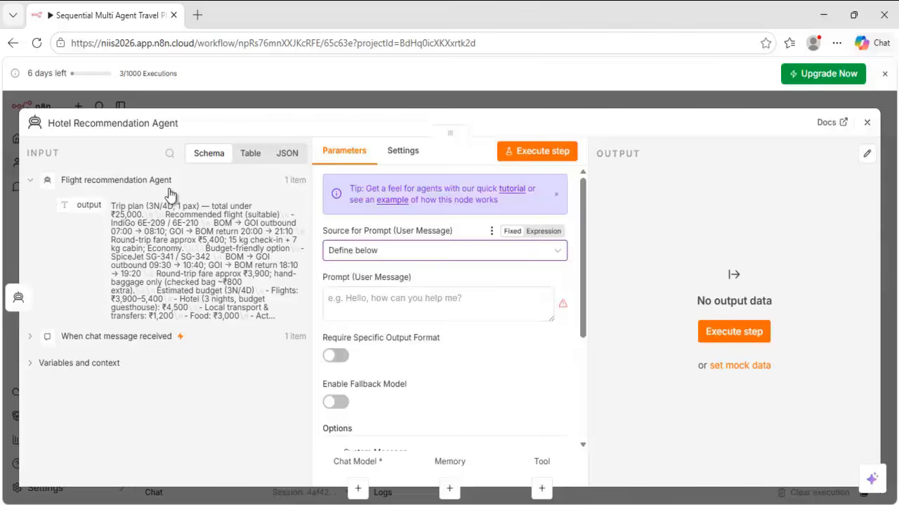
drag(85, 205, 369, 301)
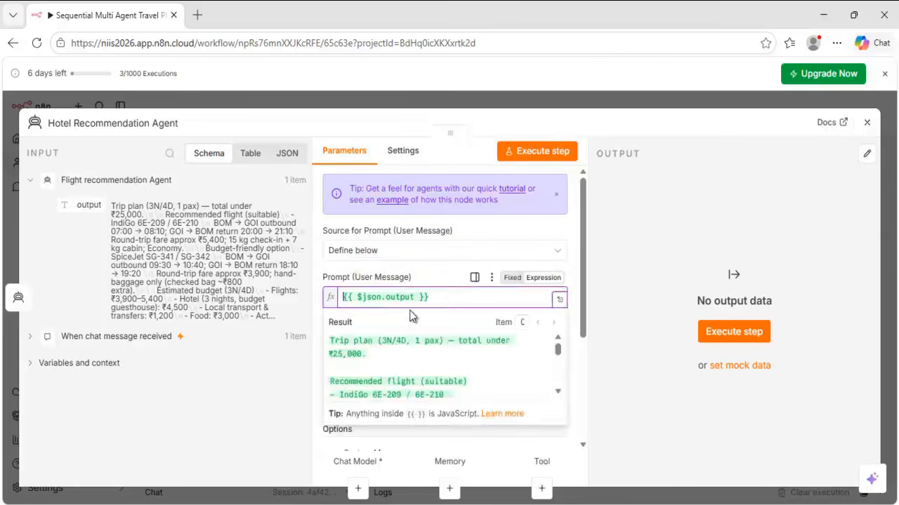
click(641, 267)
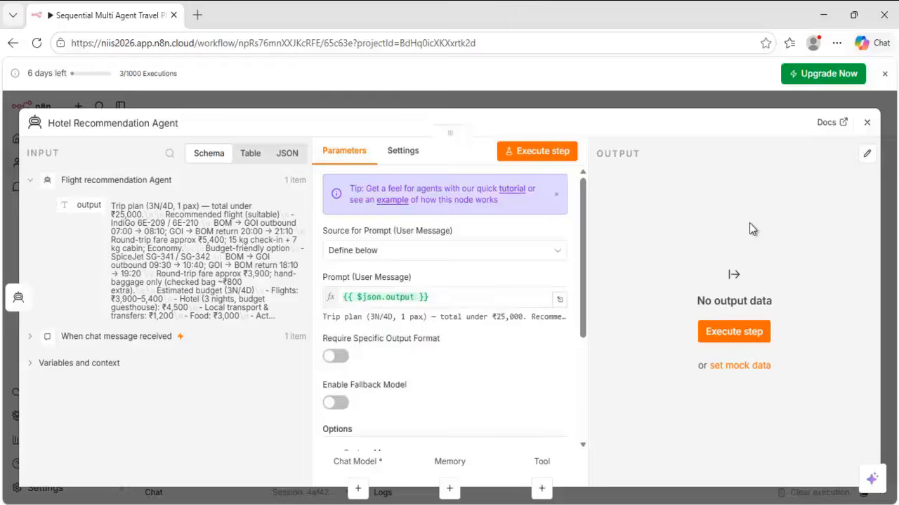
click(866, 123)
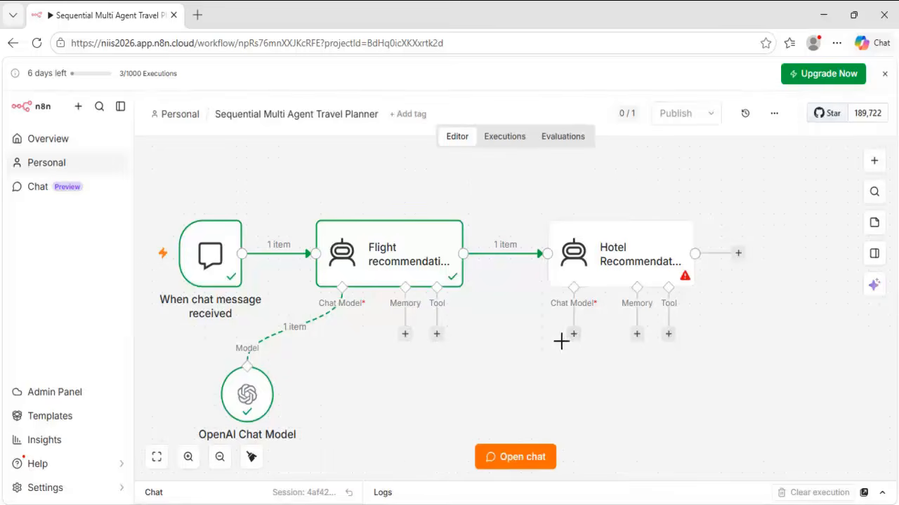
Try connecting the hotel agent's Chat Model input to the flight agent's OpenAI Chat Model and remove that connection.
click(574, 338)
click(531, 370)
drag(573, 337, 248, 351)
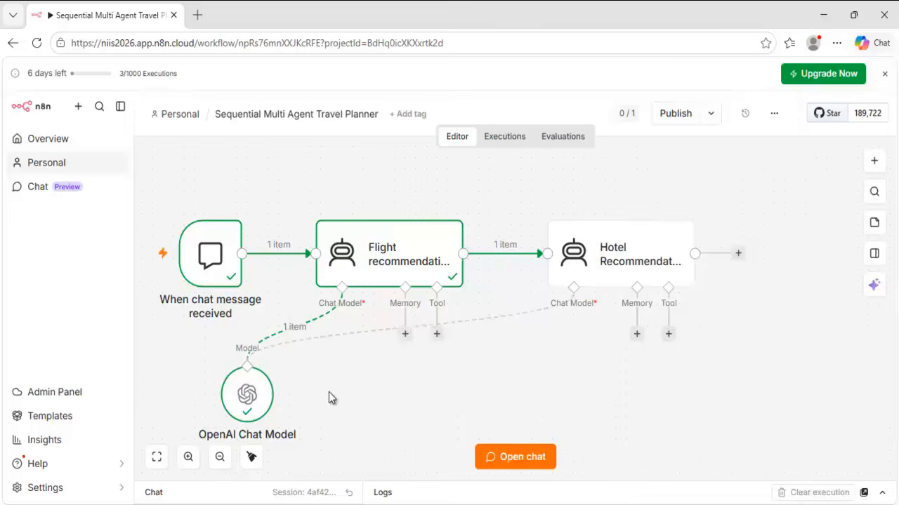
scroll(333, 395, down, 1)
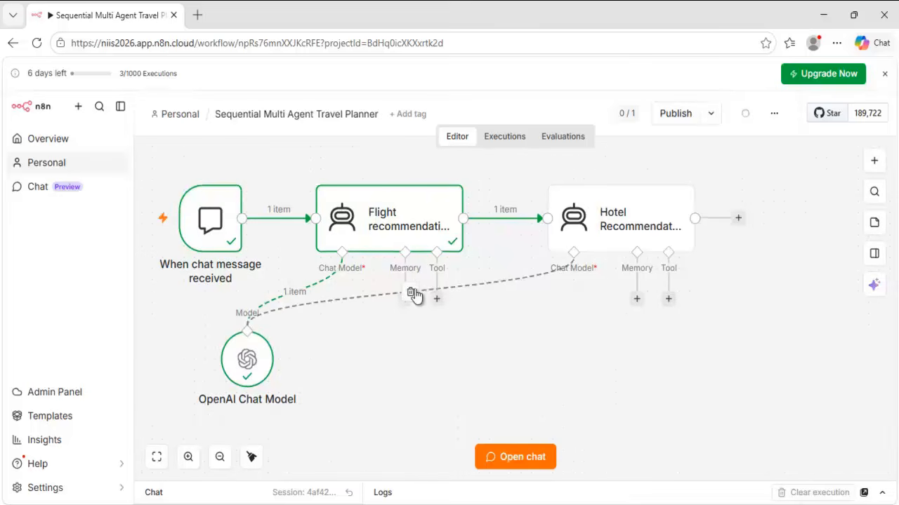
click(410, 295)
Attach a separate OpenAI Chat Model with the OpenAI account credential and gpt-5-mini to the hotel agent.
click(573, 302)
text(open)
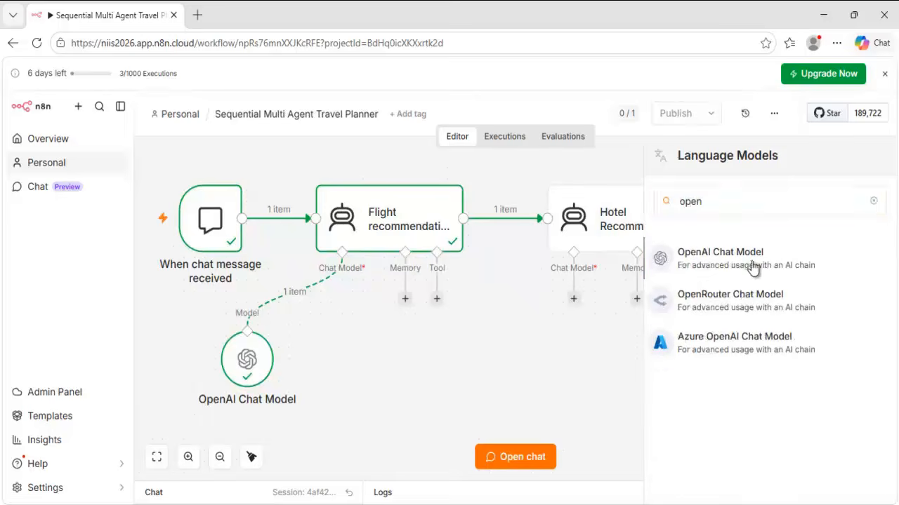
click(752, 262)
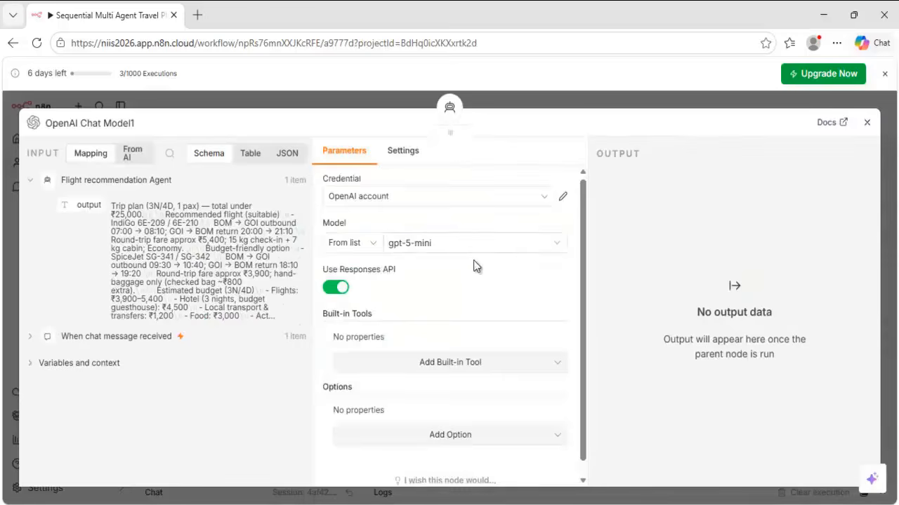
click(866, 122)
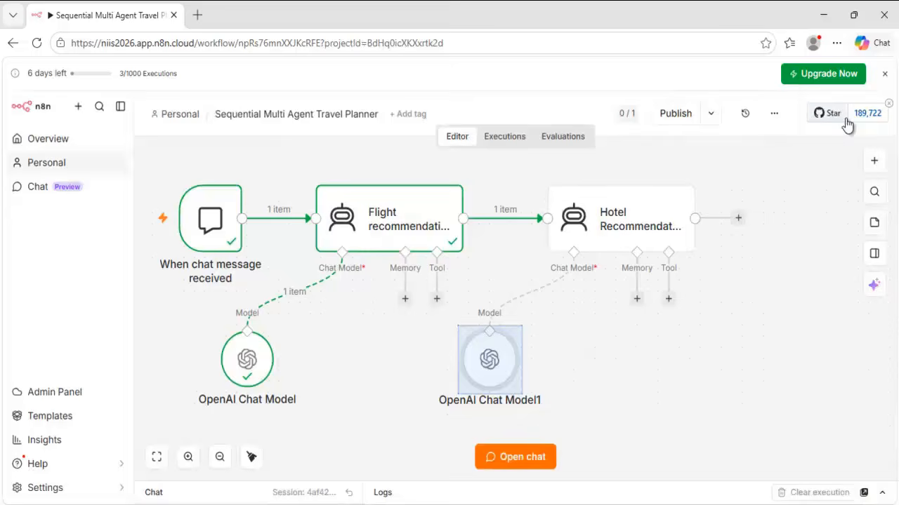
click(650, 358)
Run the workflow from chat by resending the previous message "plan a goa trip from mumbai under 25000 rupees.".
click(539, 458)
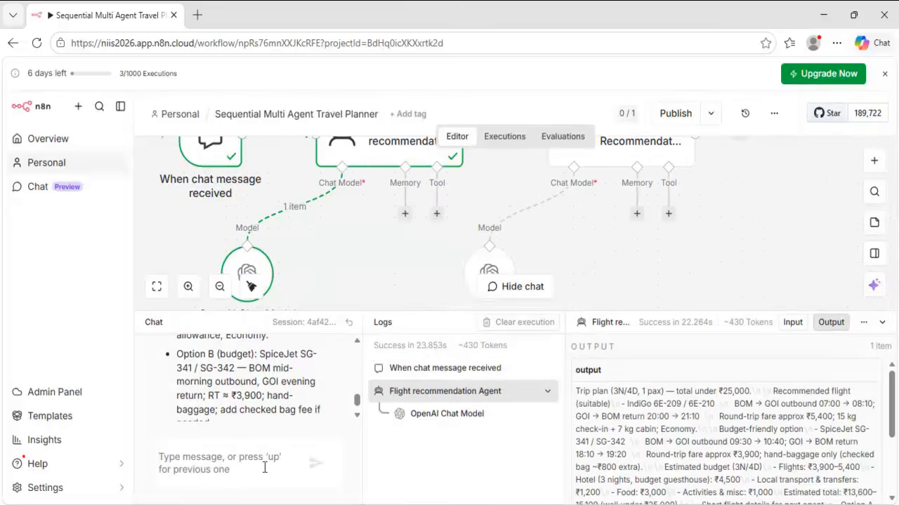
key(Up)
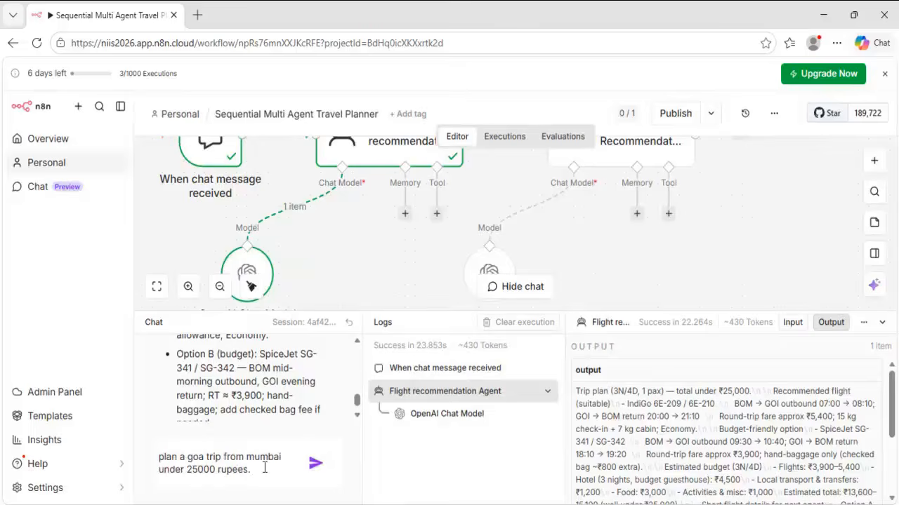
click(314, 464)
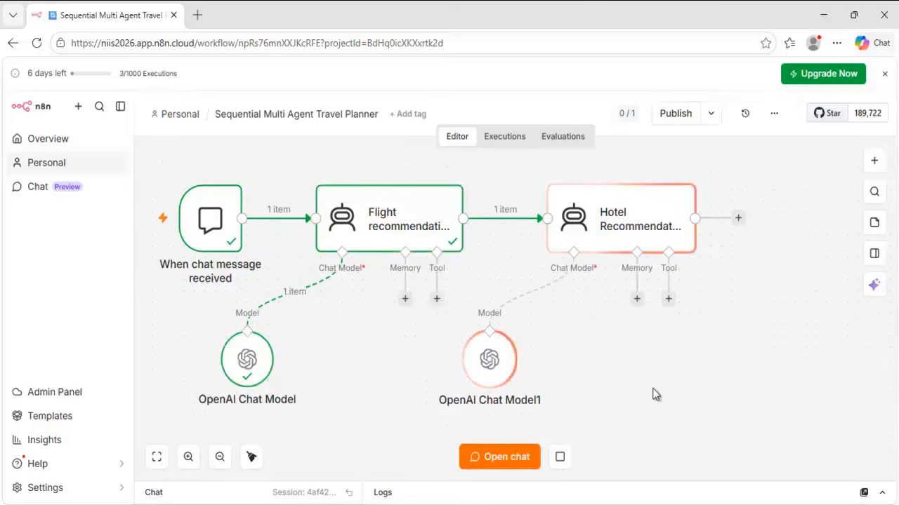
click(873, 443)
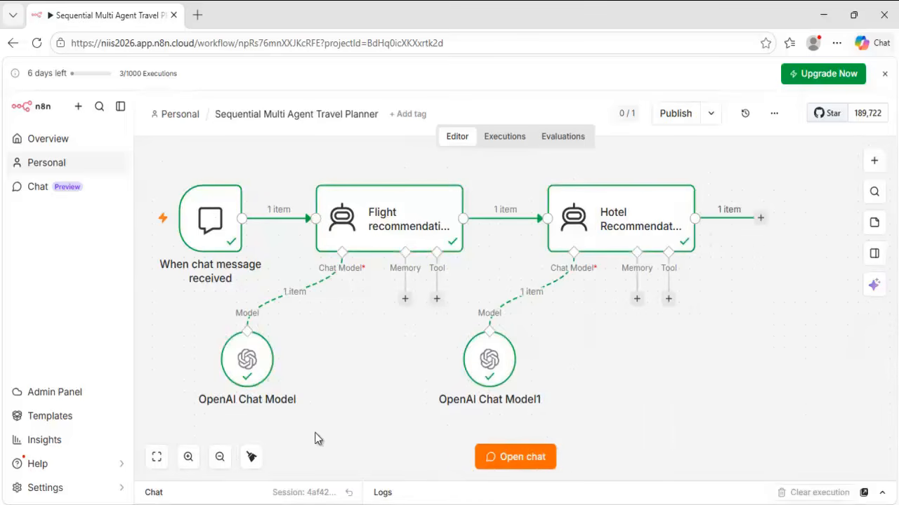
Review the chat reply for the hotel and flight recommendations and hide the chat.
click(516, 460)
scroll(260, 383, down, 5)
scroll(263, 386, up, 3)
scroll(264, 390, down, 3)
scroll(265, 391, down, 10)
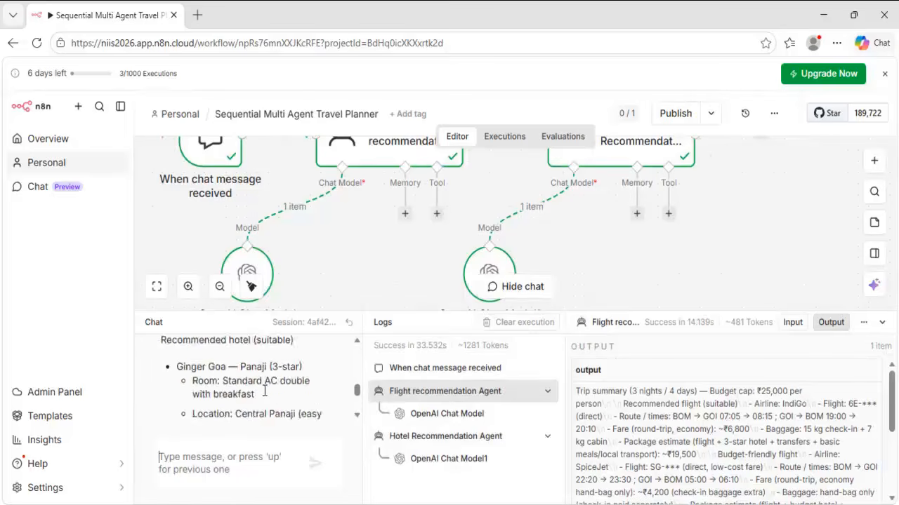
scroll(264, 393, down, 3)
scroll(265, 393, up, 10)
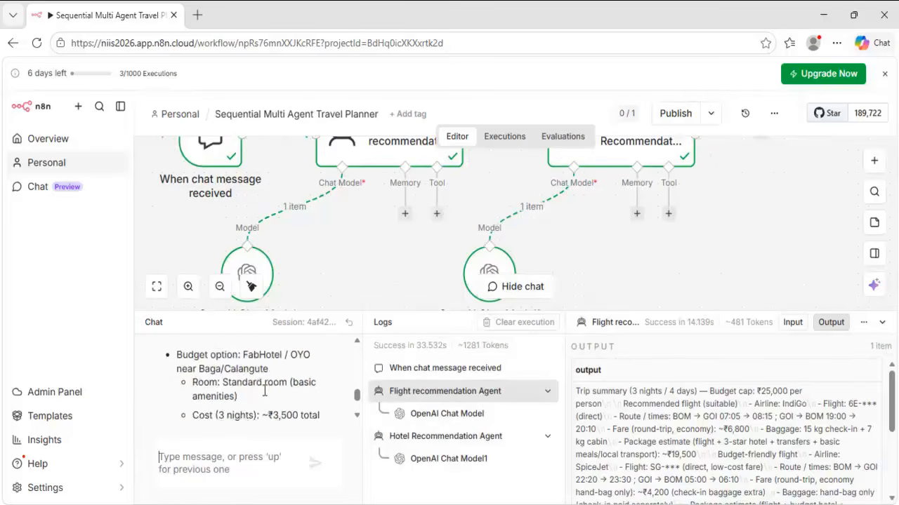
scroll(265, 394, down, 3)
click(523, 287)
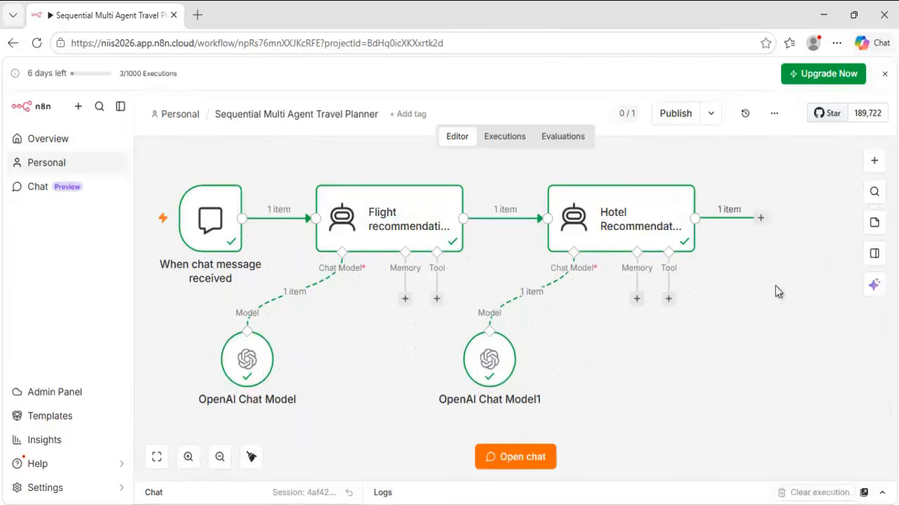
Add an AI Agent after the hotel agent and define its prompt as the hotel agent's output, {{ $json.output }}.
click(761, 219)
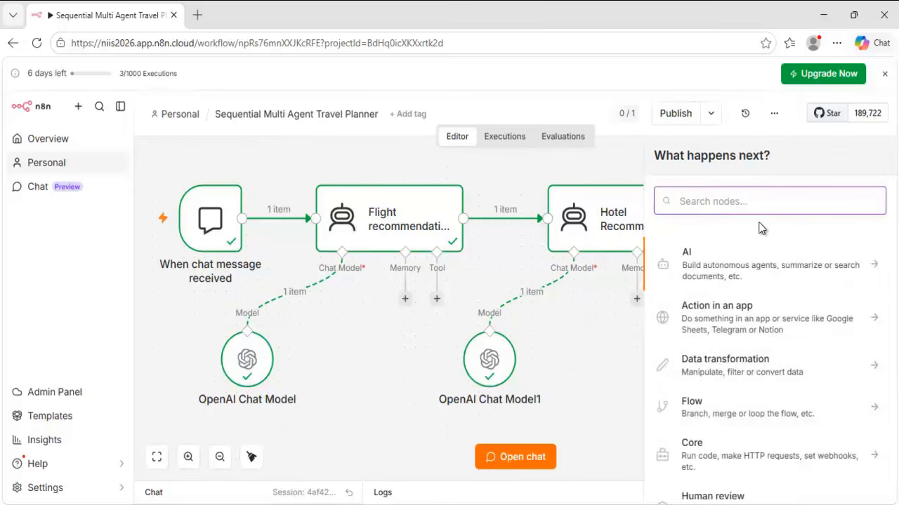
text(AI)
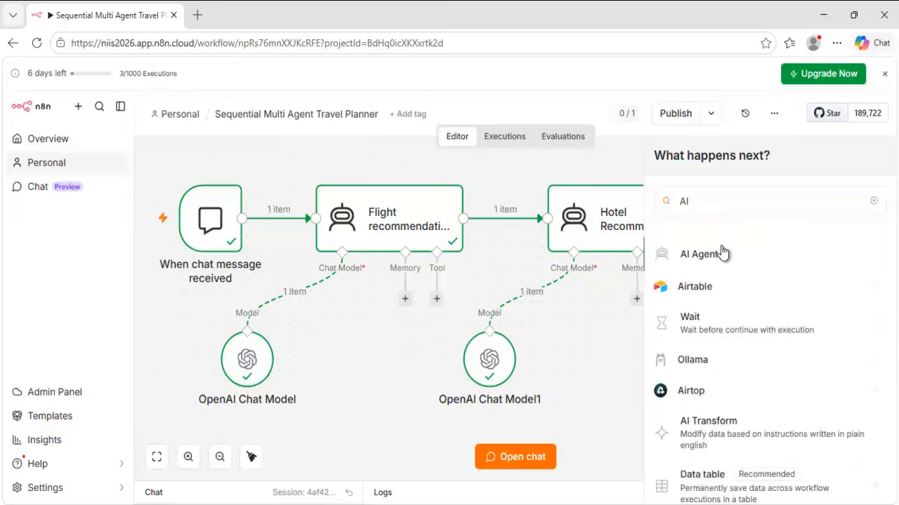
click(723, 252)
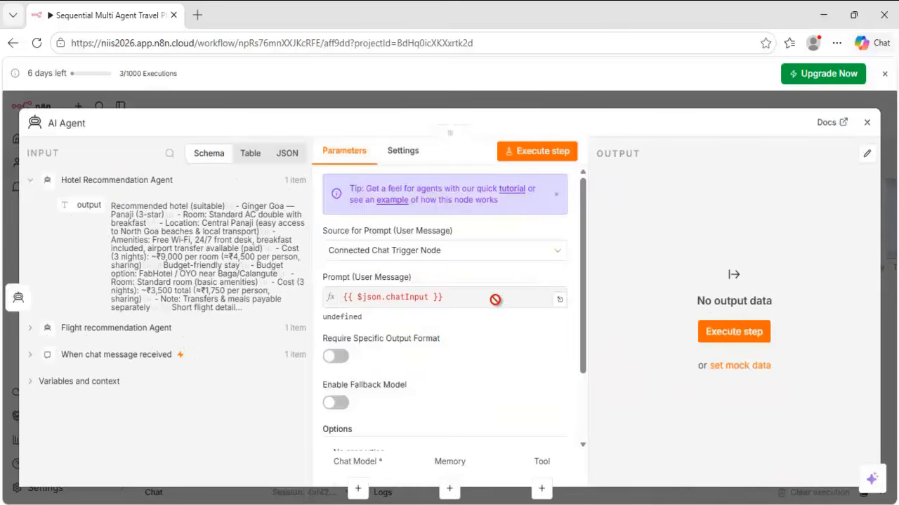
click(385, 259)
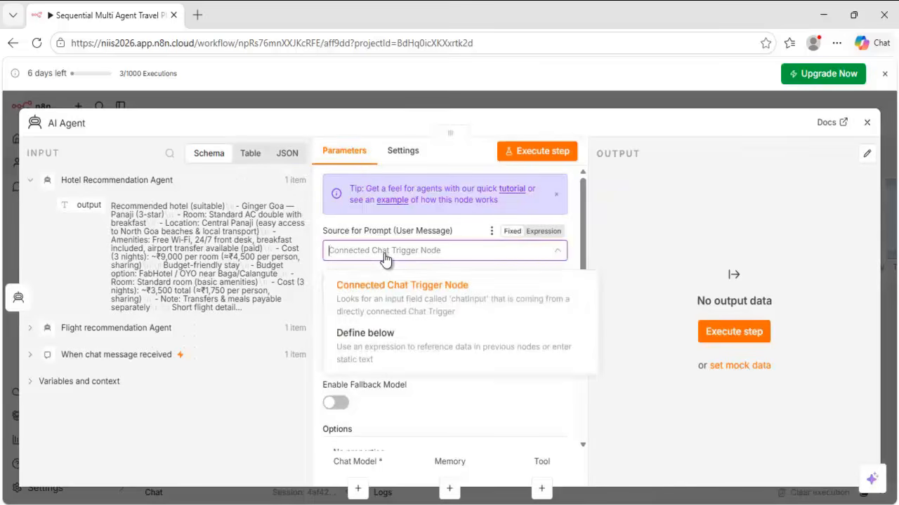
click(369, 338)
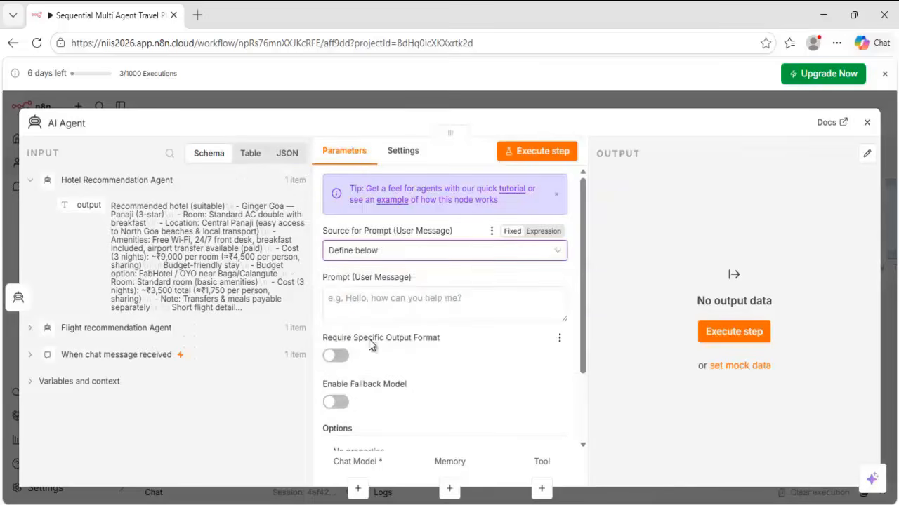
drag(82, 206, 353, 300)
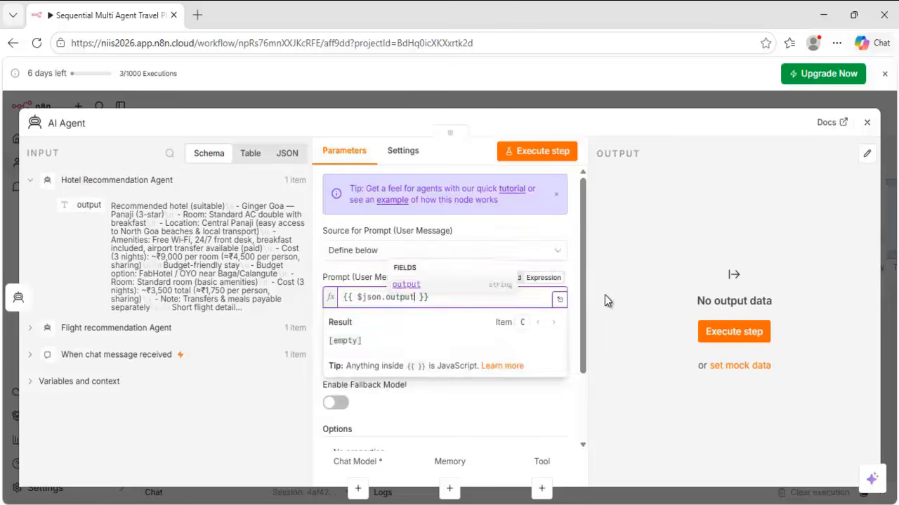
click(632, 262)
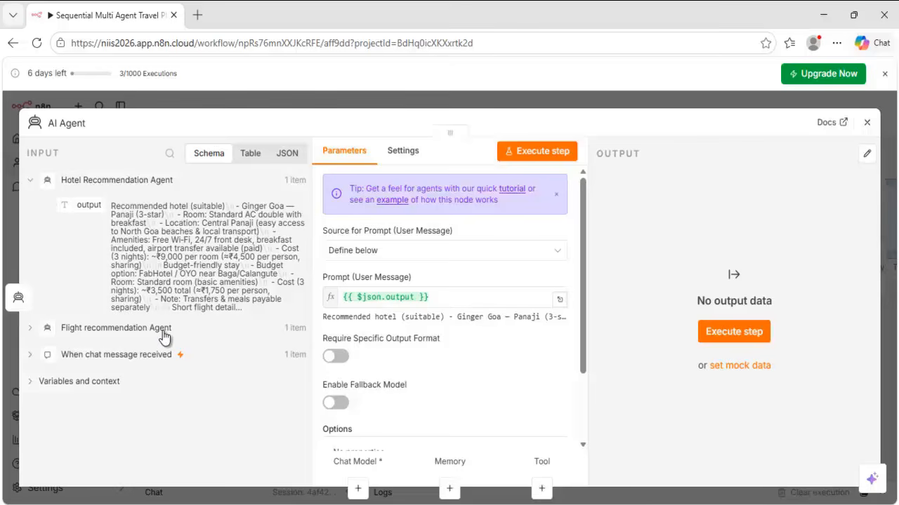
Add a System Message option to the new agent and clear its default text.
scroll(421, 368, down, 3)
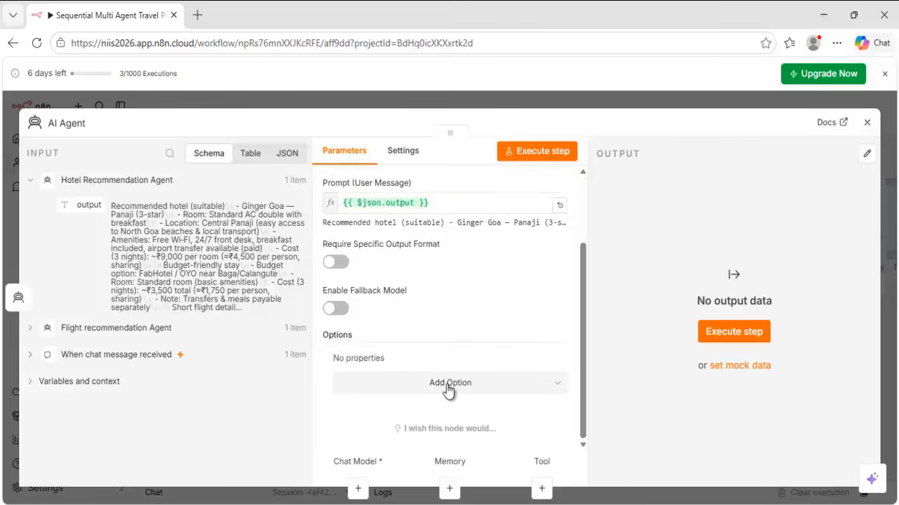
click(448, 385)
click(376, 190)
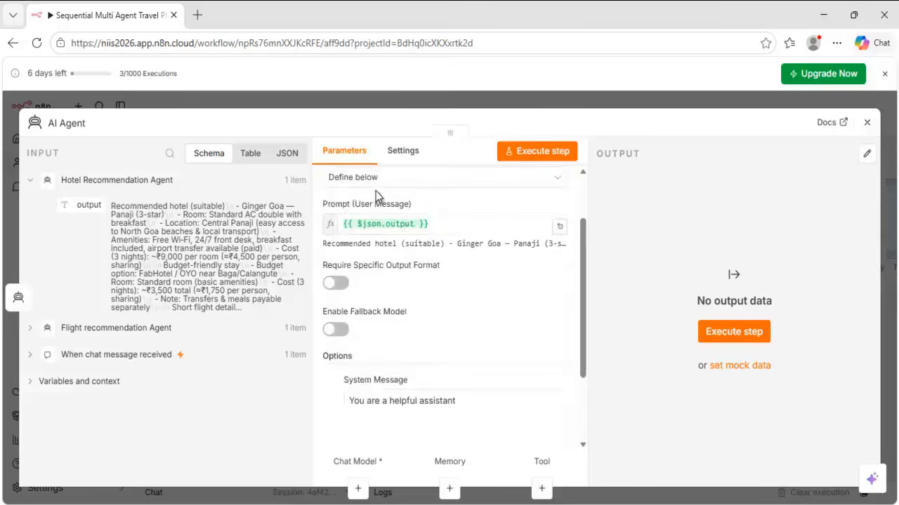
scroll(528, 411, down, 2)
drag(459, 293, 305, 279)
key(BackSpace)
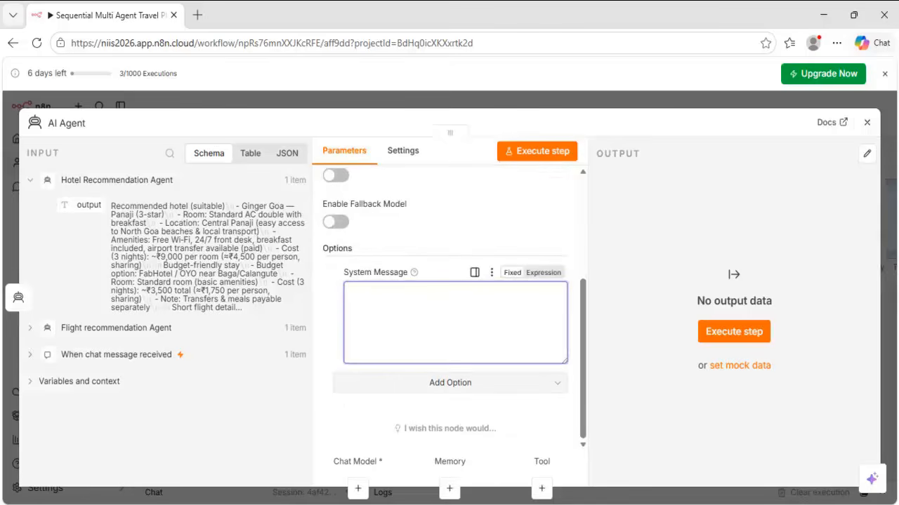
Copy the Travel Summary Agent instructions, from "Your job is to:" through "Do not explain reasoning.", from the prompts text file into the System Message.
key(alt+Tab)
click(341, 328)
scroll(341, 328, down, 5)
drag(9, 161, 245, 474)
click(245, 474)
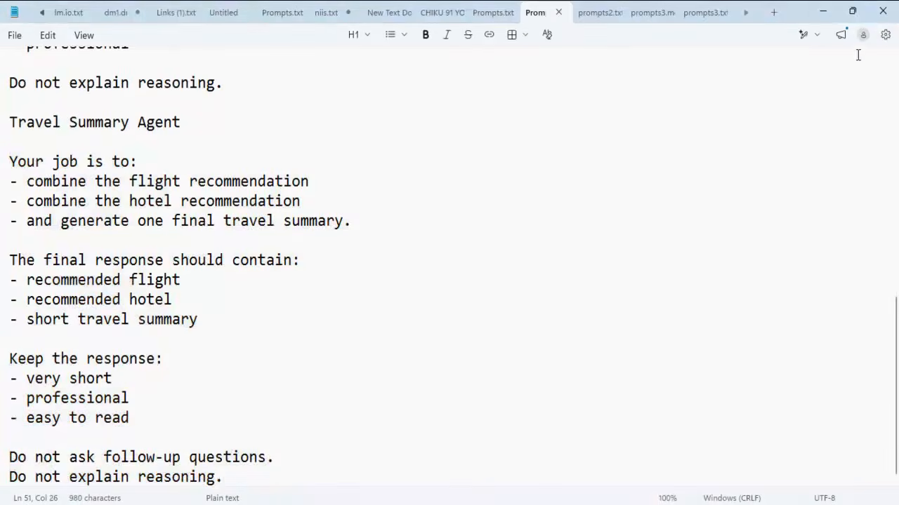
click(823, 11)
key(ctrl+v)
scroll(376, 328, up, 5)
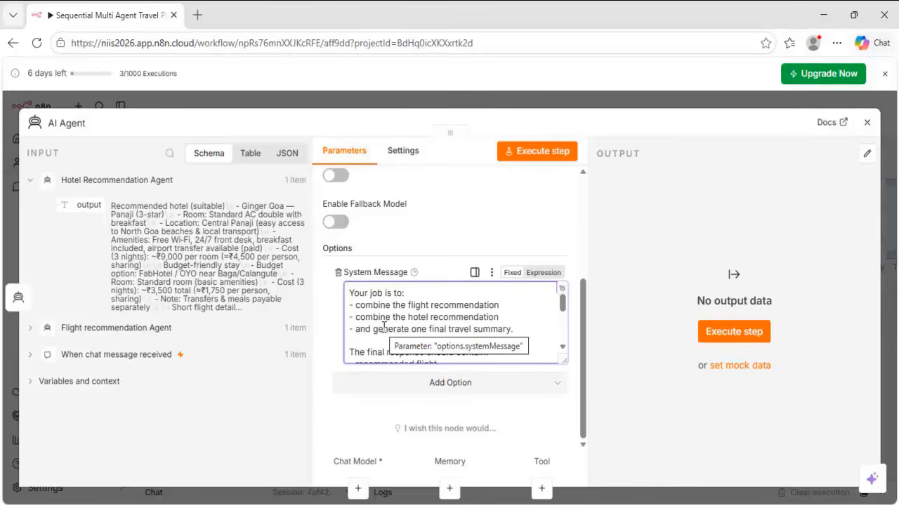
scroll(384, 328, down, 5)
scroll(384, 328, up, 5)
Rename the new agent "Travel Summary Agent" using the heading in the prompts text file, and close its settings.
click(68, 122)
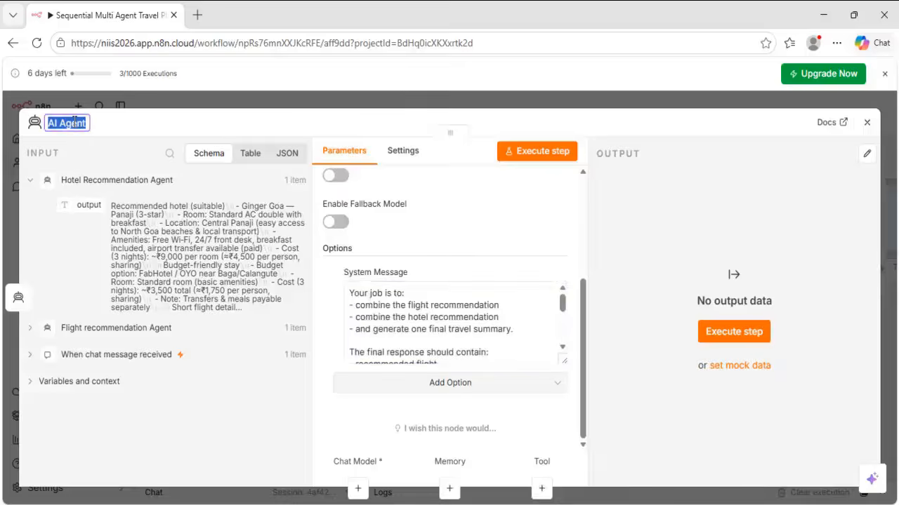
key(alt+Tab)
triple_click(213, 131)
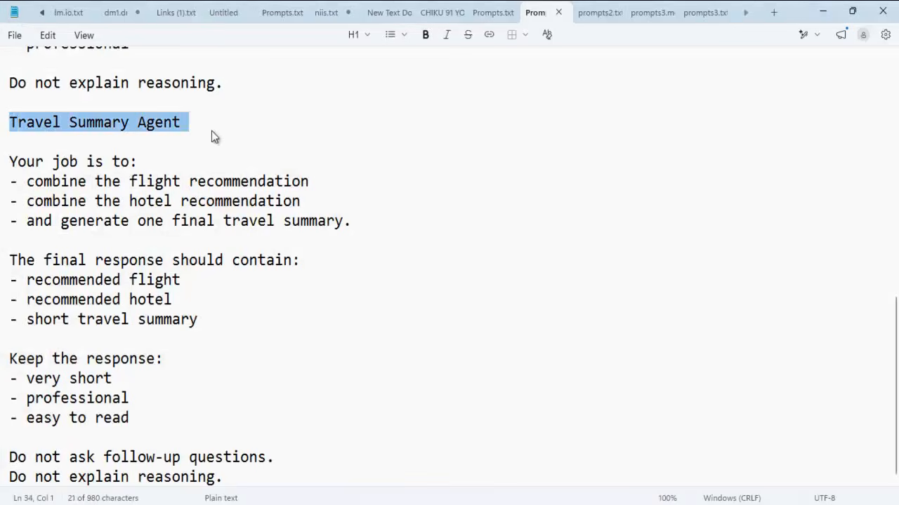
key(ctrl+c)
click(824, 11)
key(ctrl+v)
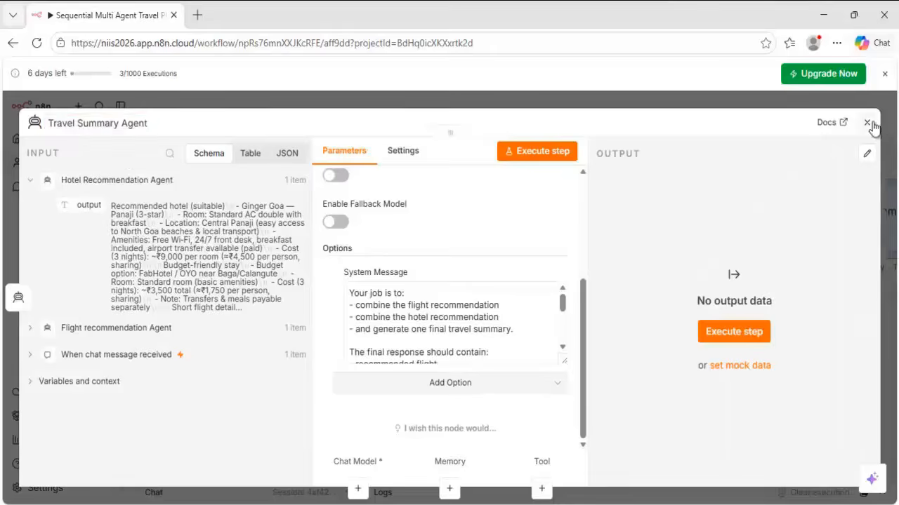
click(867, 122)
Attach a separate OpenAI Chat Model to the Travel Summary Agent and keep its default settings.
click(160, 457)
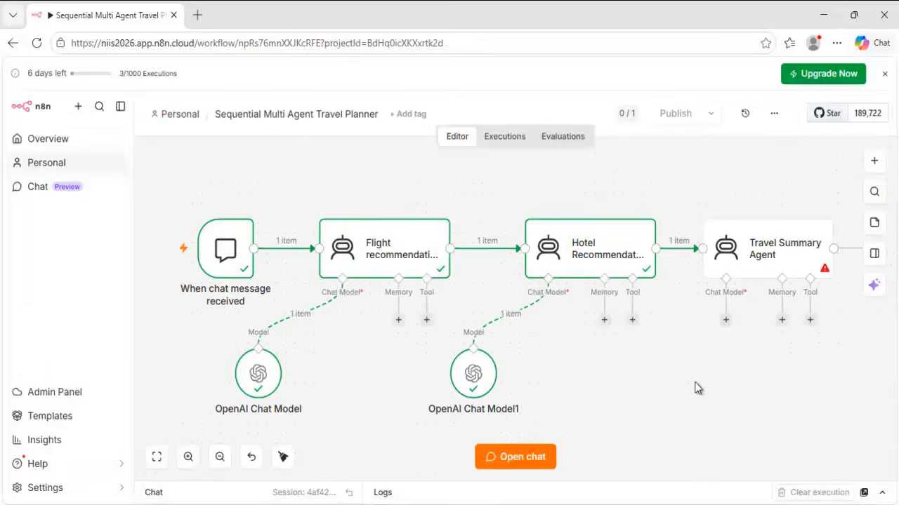
click(726, 320)
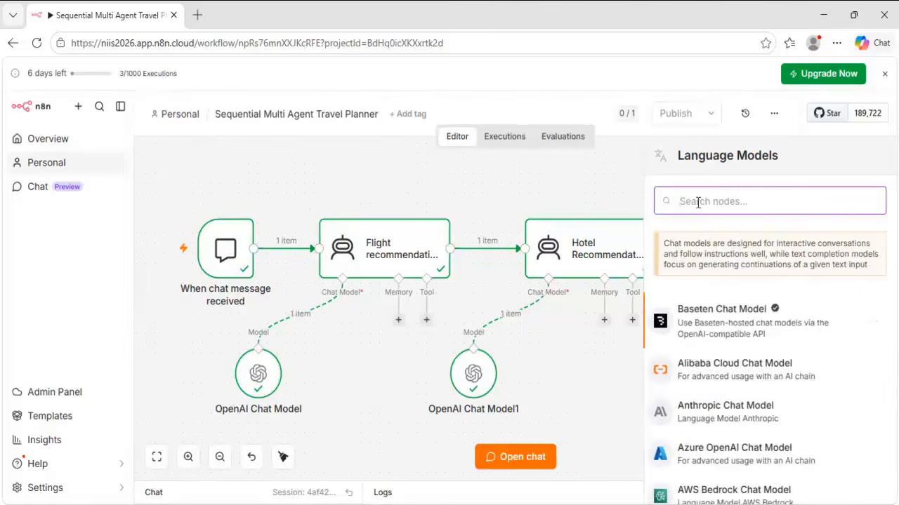
text(Ope)
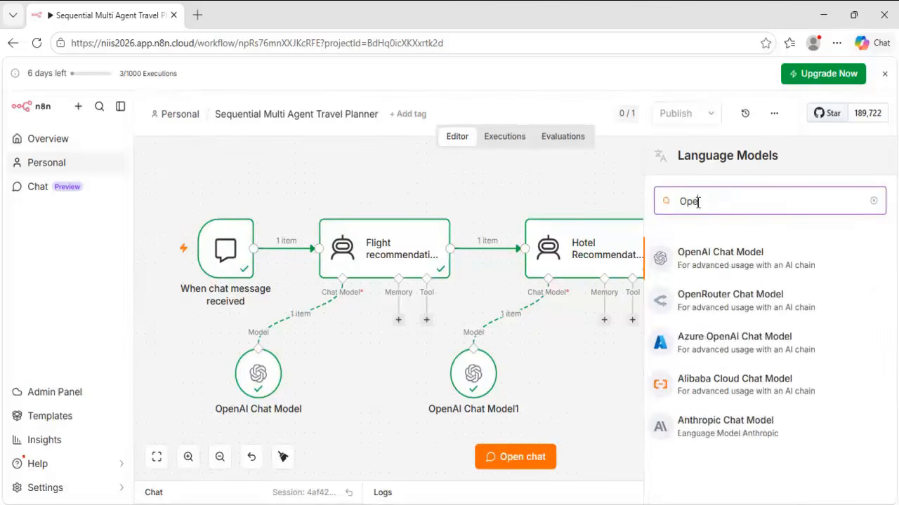
click(771, 258)
click(866, 122)
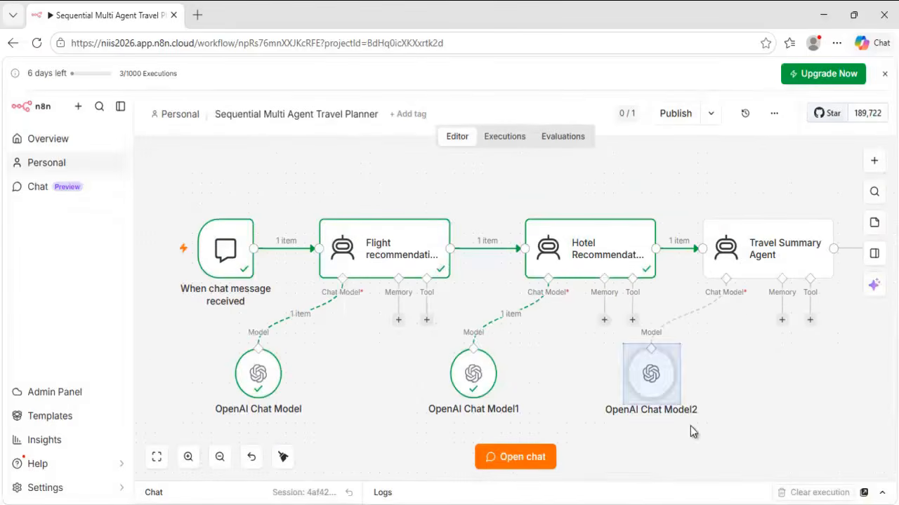
Run the three-agent workflow from chat with "plan a goa trip from mumbai under 25000 rupees." and collapse the chat and logs.
click(520, 462)
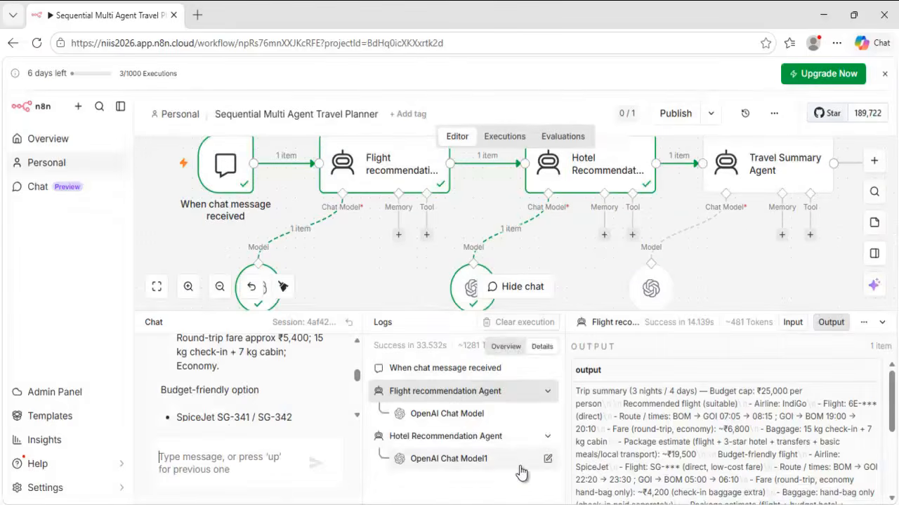
click(229, 465)
key(ctrl+v)
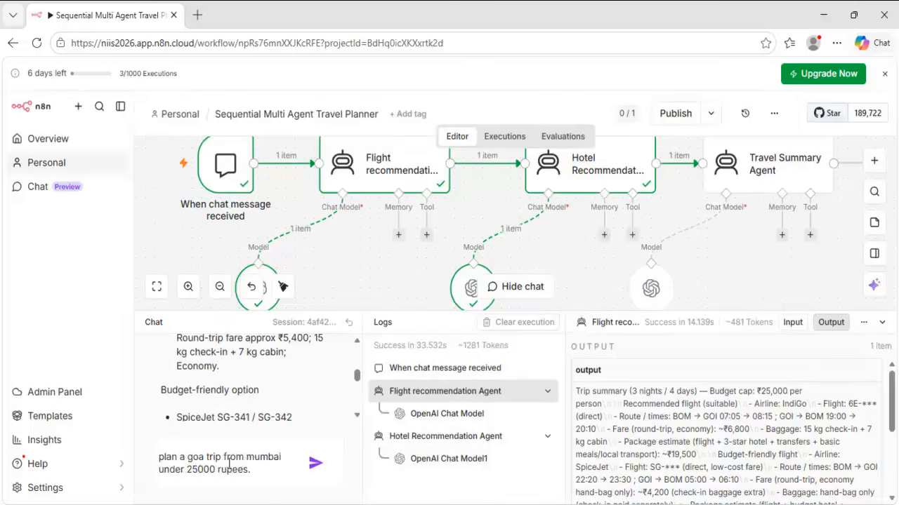
drag(259, 474, 154, 453)
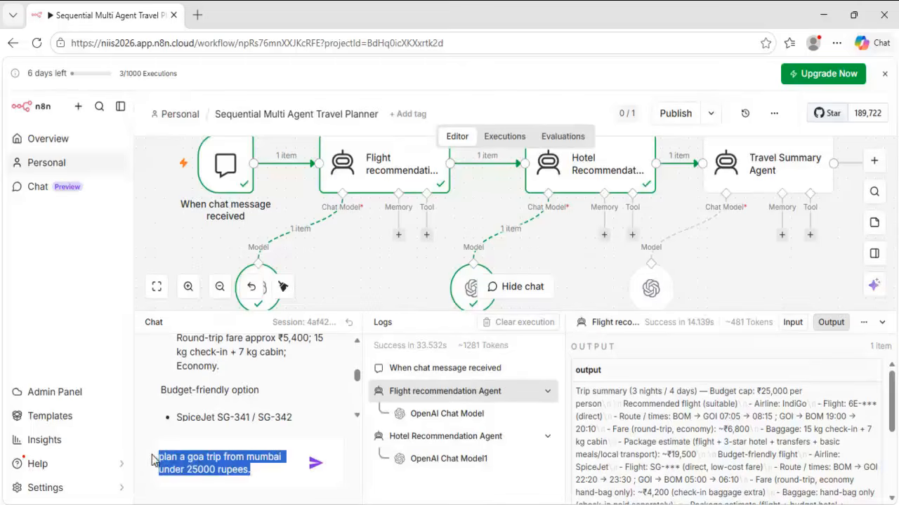
click(316, 464)
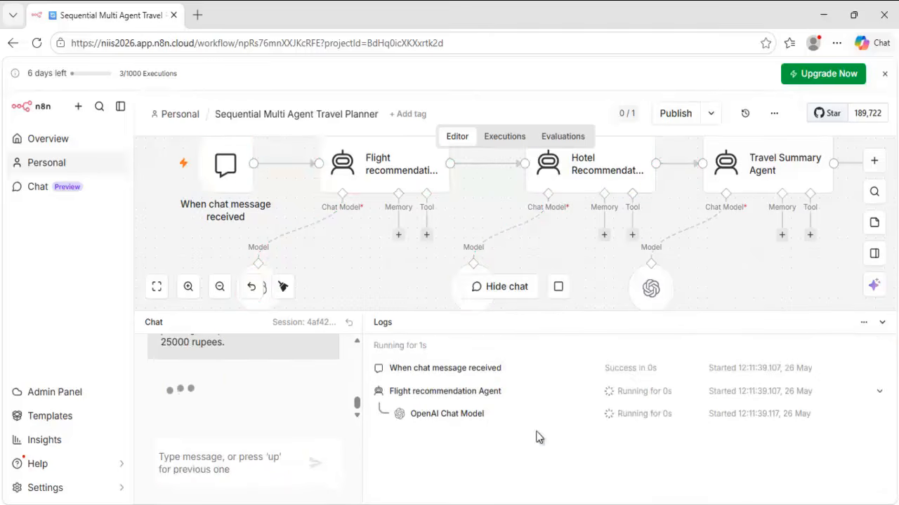
click(881, 323)
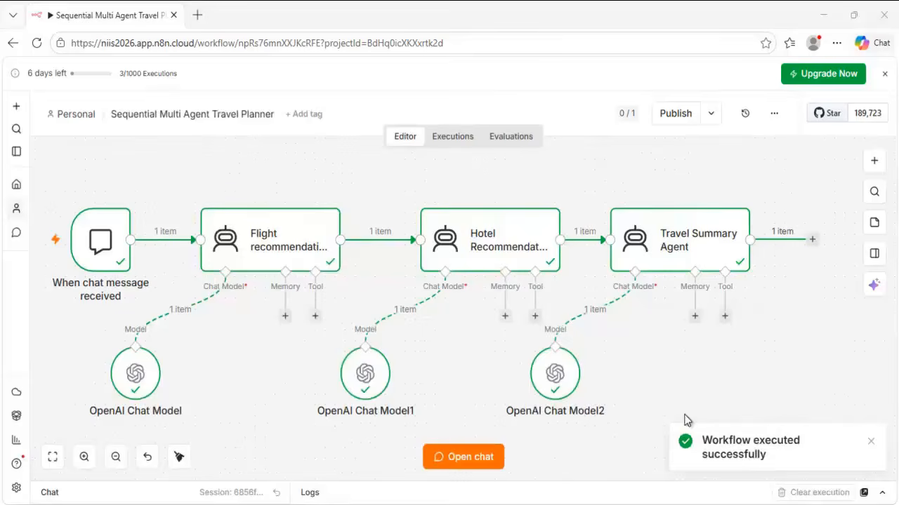
Review the chat reply for the recommended flight, recommended hotel and short travel summary, and hide the chat.
click(484, 457)
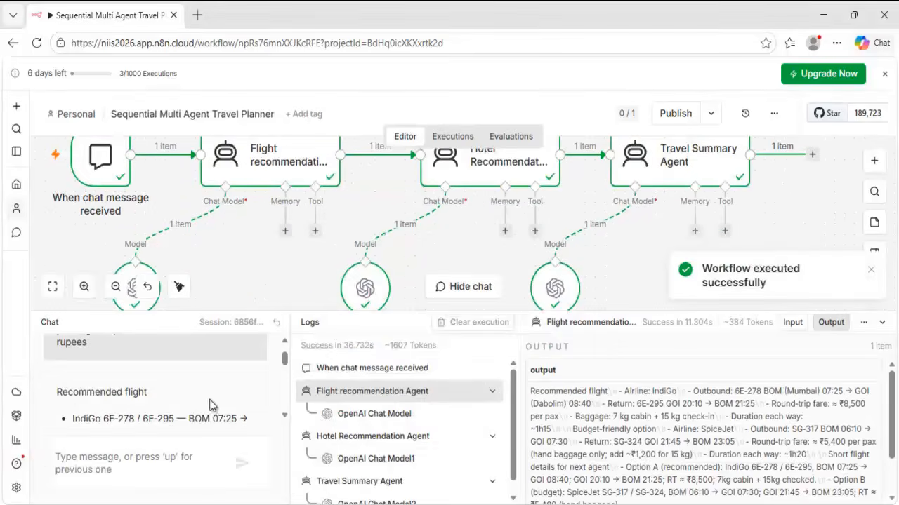
scroll(162, 351, down, 2)
scroll(142, 287, down, 1)
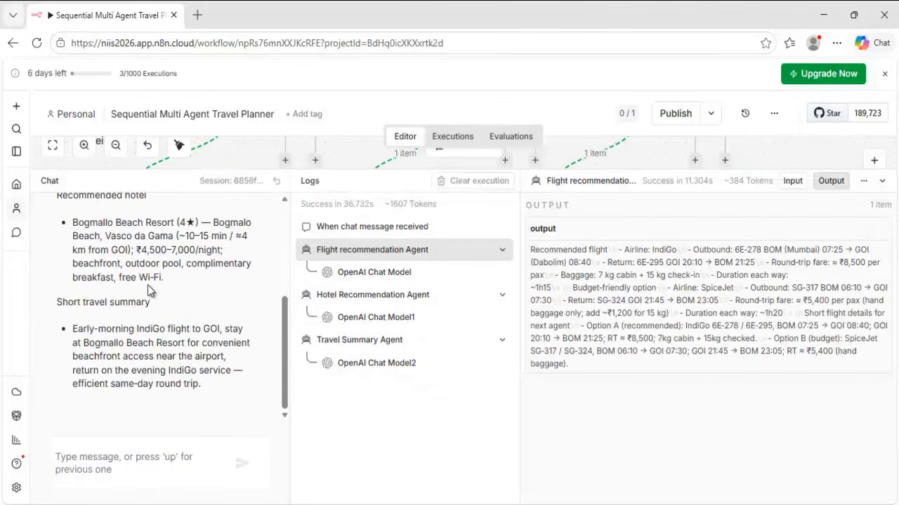
scroll(147, 285, up, 2)
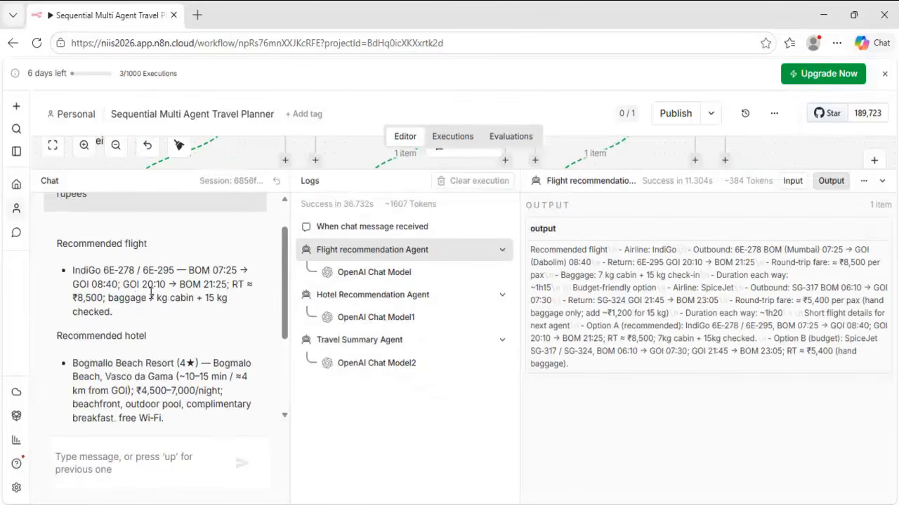
scroll(150, 291, down, 2)
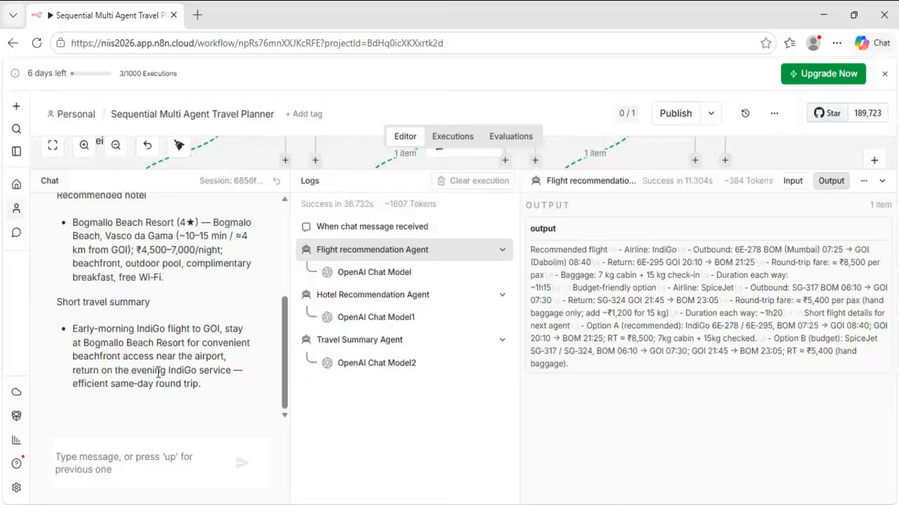
drag(57, 306, 118, 328)
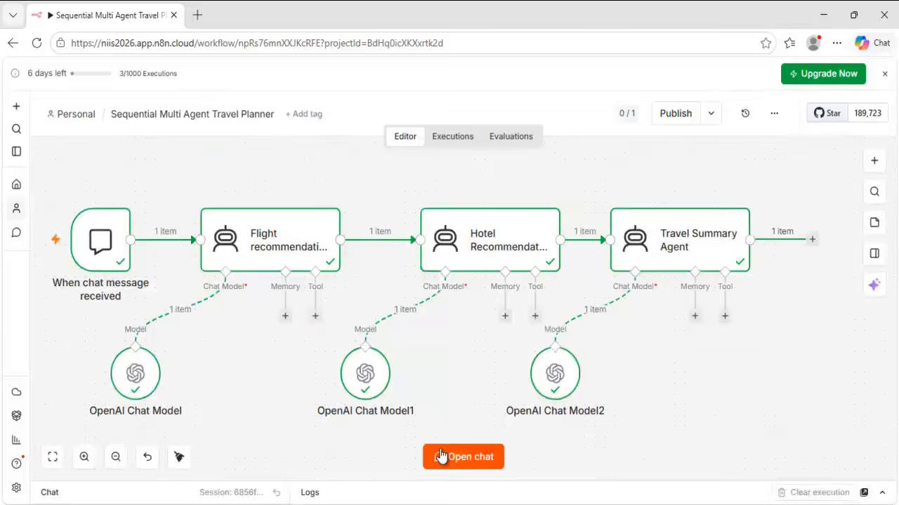
click(441, 456)
scroll(222, 361, up, 4)
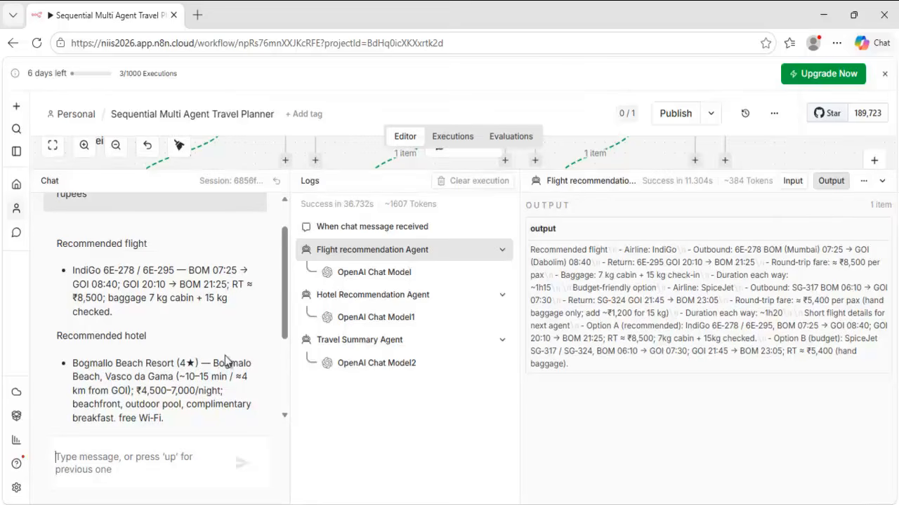
scroll(206, 311, down, 2)
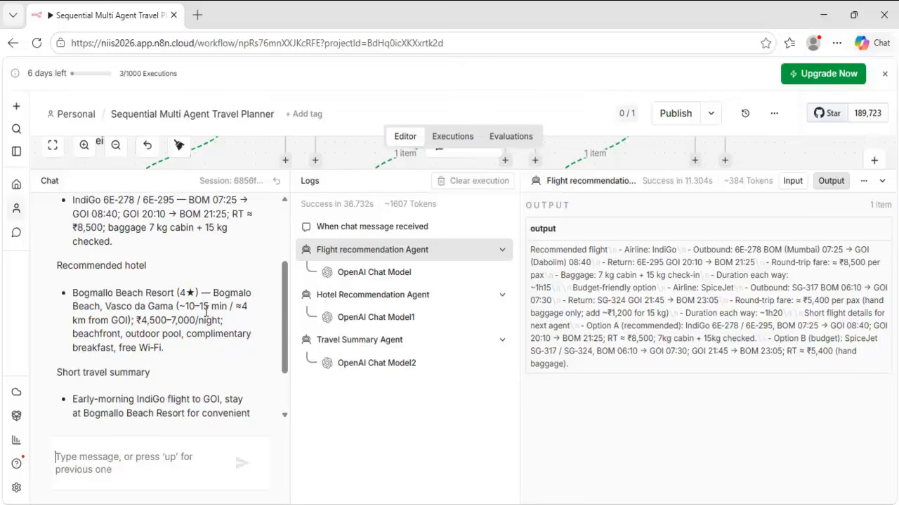
scroll(205, 309, down, 2)
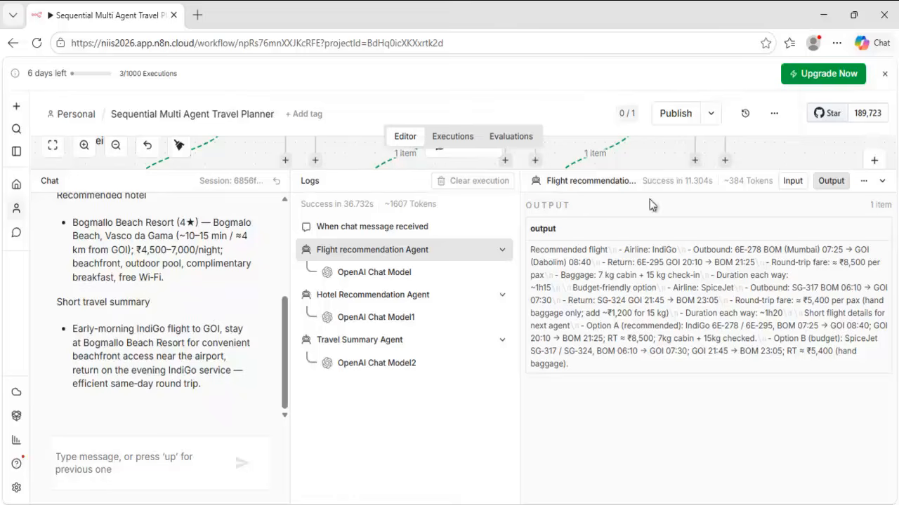
click(882, 181)
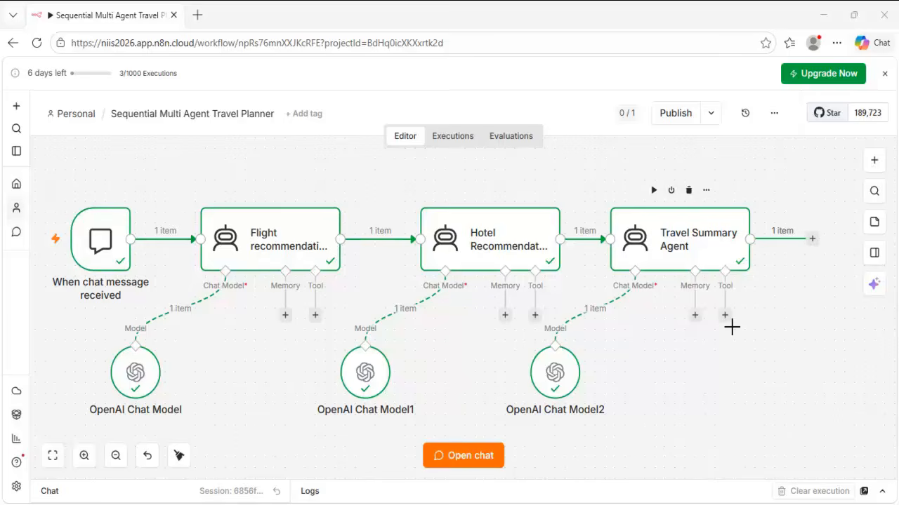
Create a new workflow in the Personal space and add an AI Agent node as its first step.
click(17, 107)
mouse_move(32, 138)
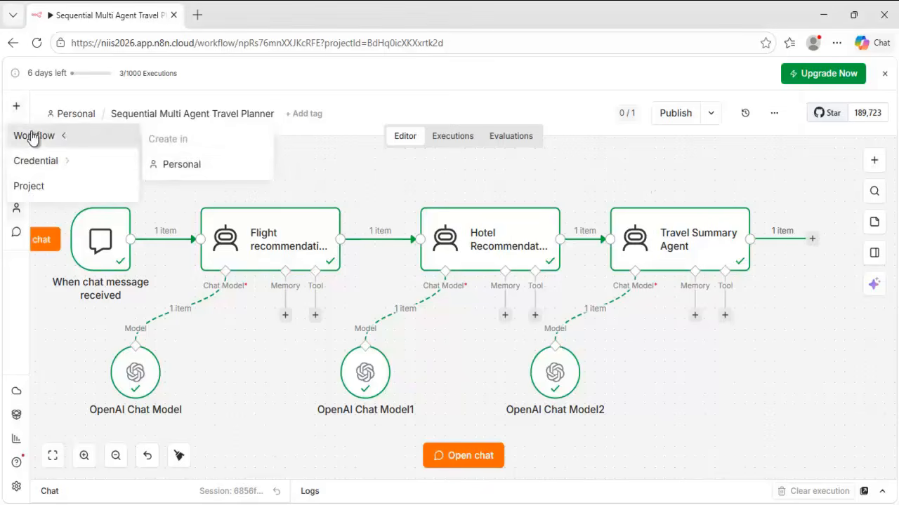
click(172, 165)
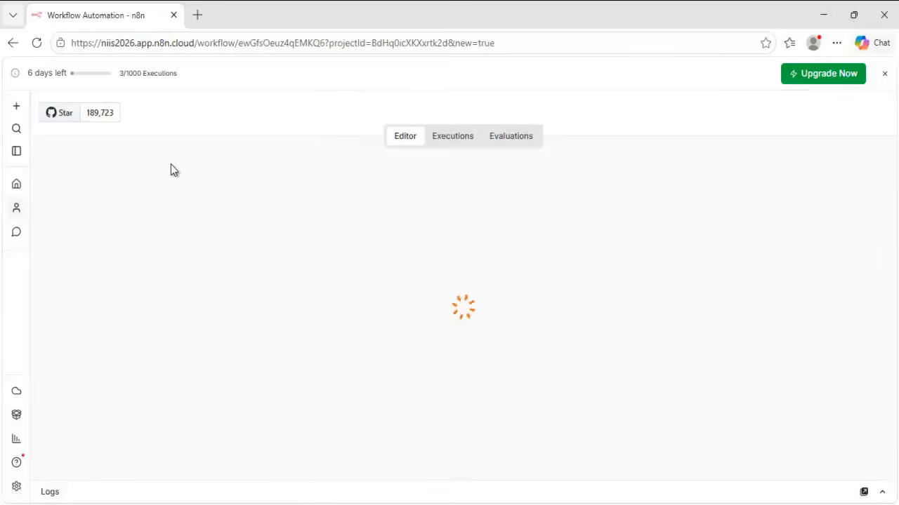
click(405, 302)
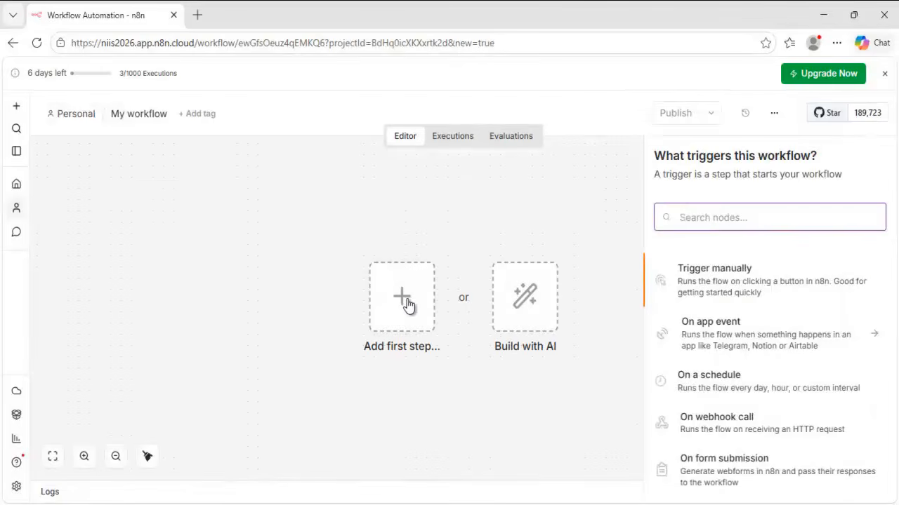
text(AI)
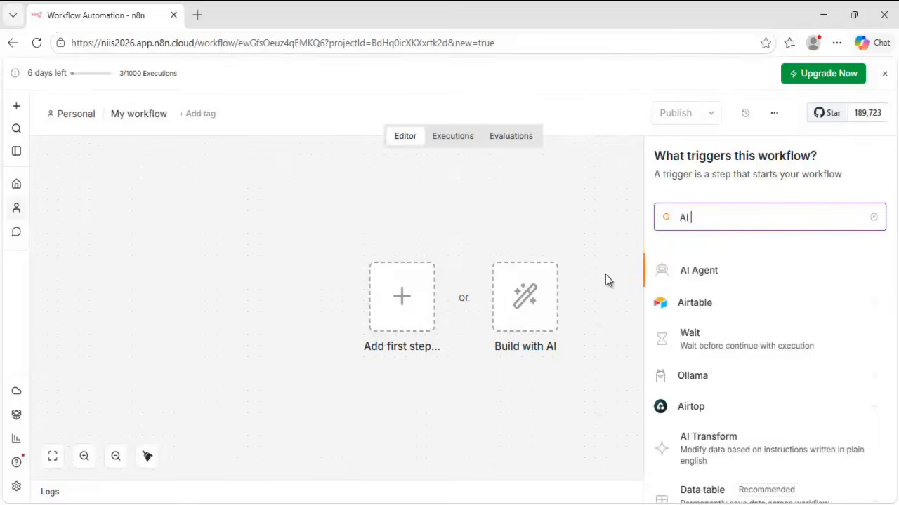
click(704, 271)
Rename the new AI Agent node "Flight Recommendation Agent".
click(84, 123)
text(Flight Recommendation Agent)
key(Return)
Add a System Message option containing the flight prompt from the prompts text file, and close the Flight Recommendation Agent's settings.
scroll(547, 217, down, 2)
click(453, 381)
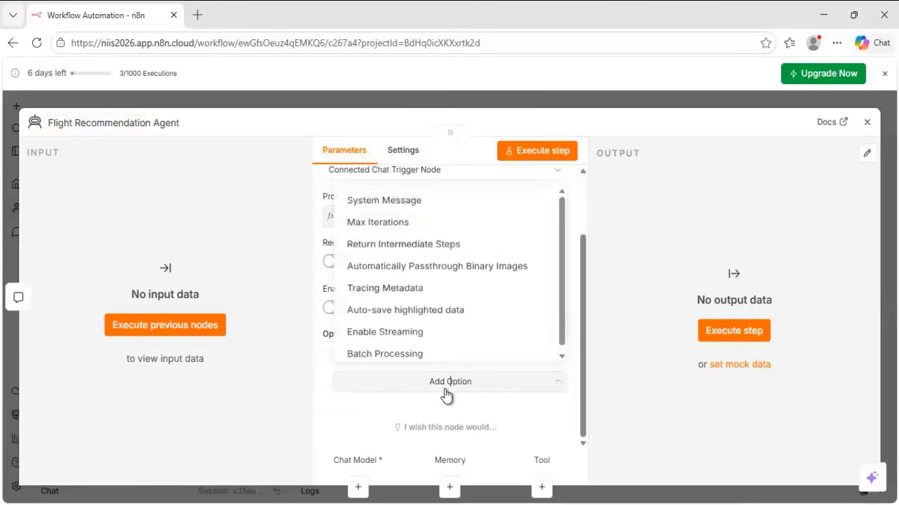
click(366, 186)
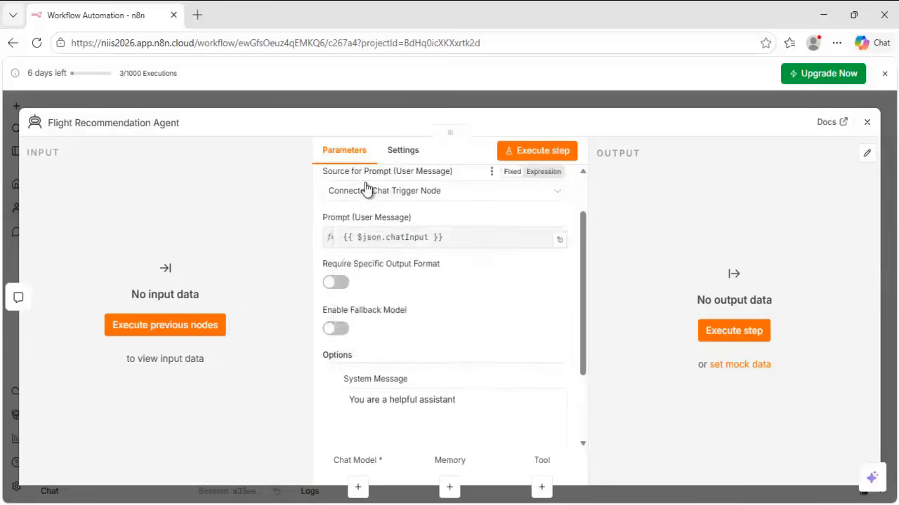
key(alt+Tab)
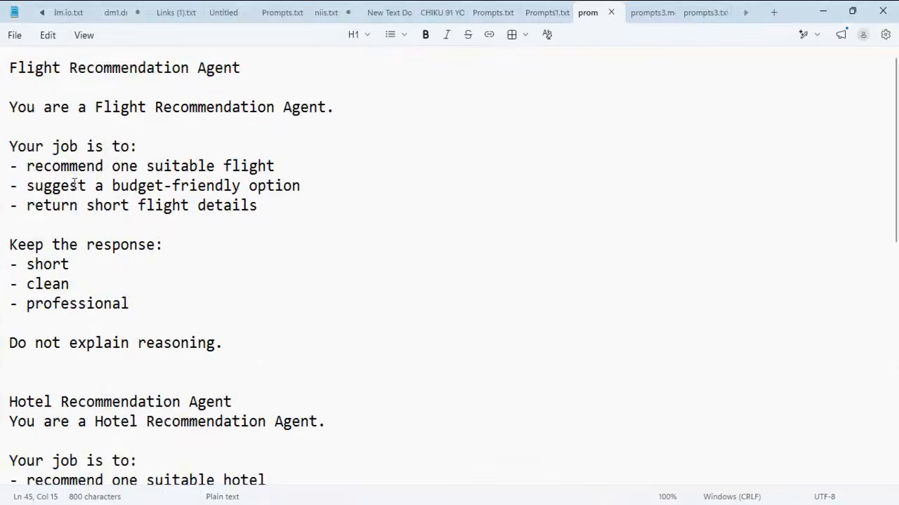
drag(12, 102, 257, 345)
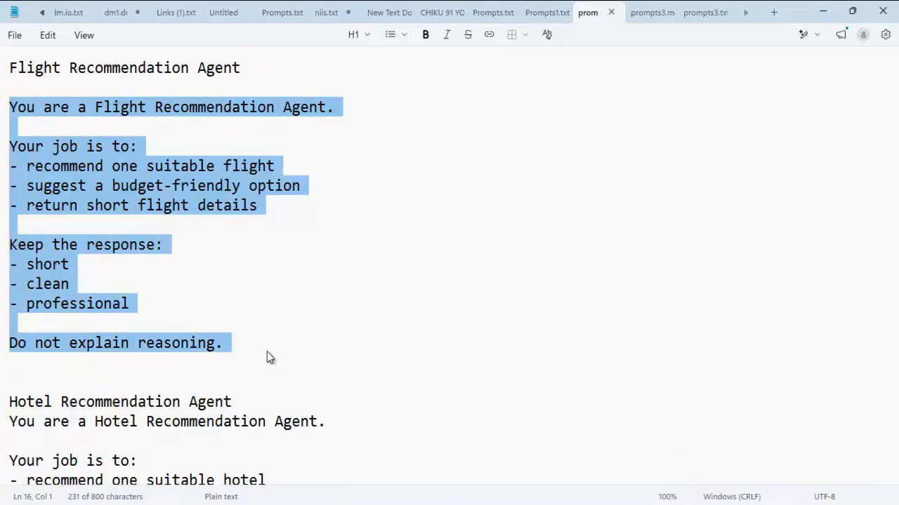
click(826, 10)
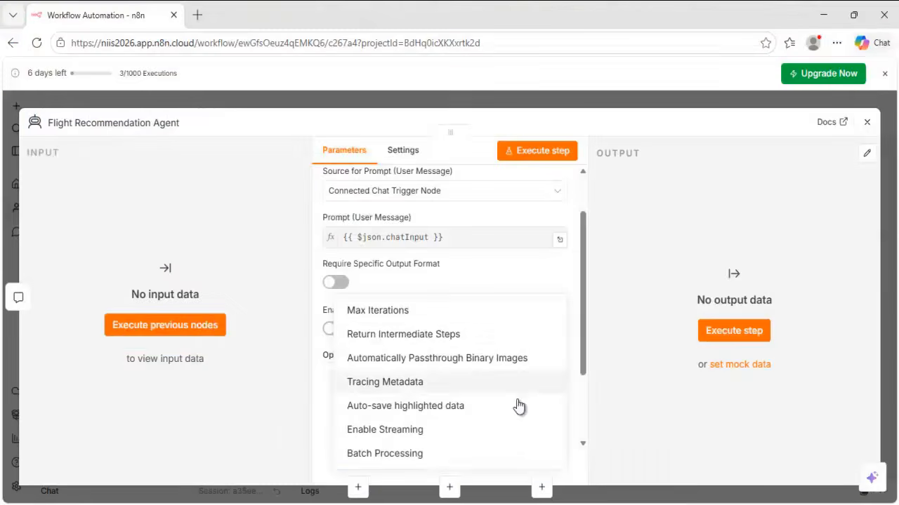
click(615, 294)
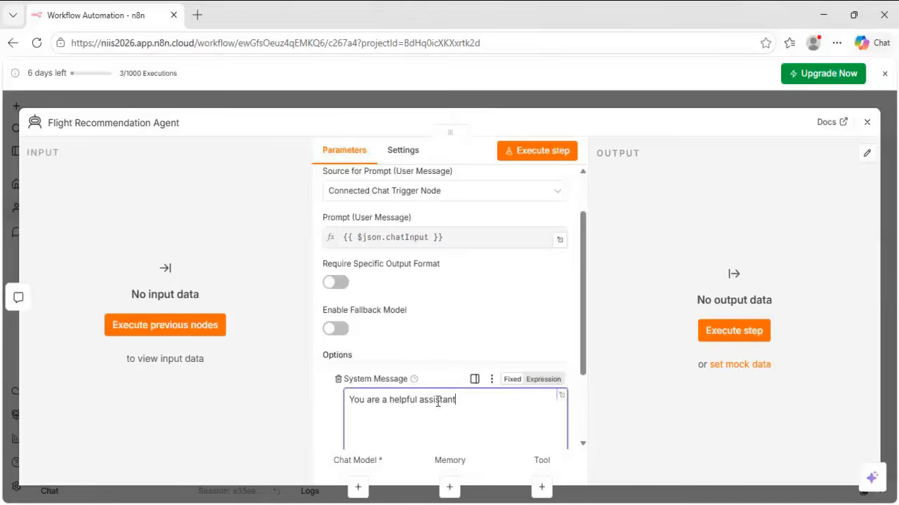
drag(468, 401, 328, 402)
key(ctrl+v)
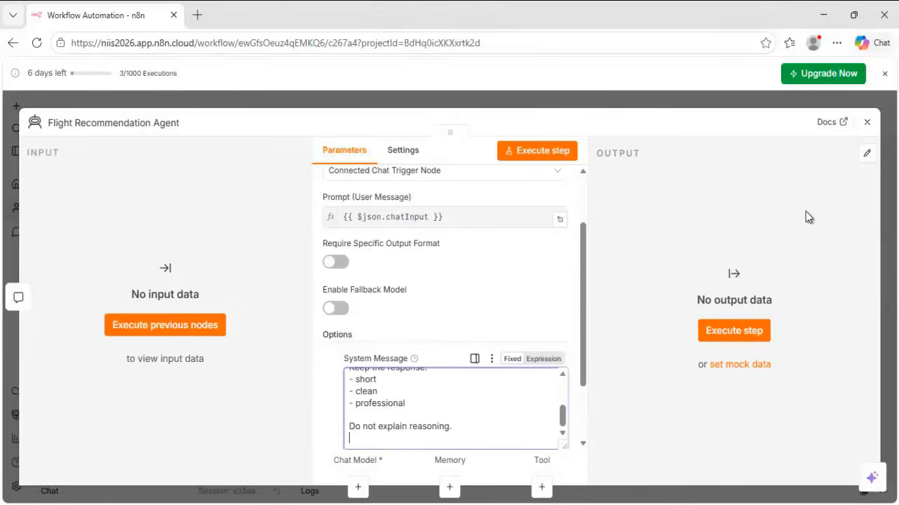
click(869, 125)
Move the chat trigger and Flight Recommendation Agent together up and to the left to free canvas space, and deselect them.
drag(275, 222, 759, 443)
drag(612, 349, 348, 259)
click(527, 307)
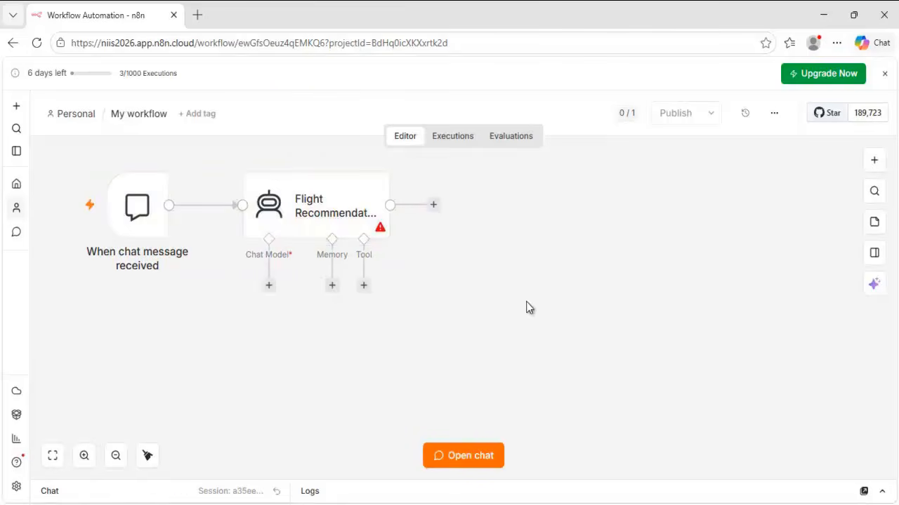
Attach an OpenAI Chat Model to the Flight Recommendation Agent, keeping the gpt-5-mini model and its other default settings.
click(269, 286)
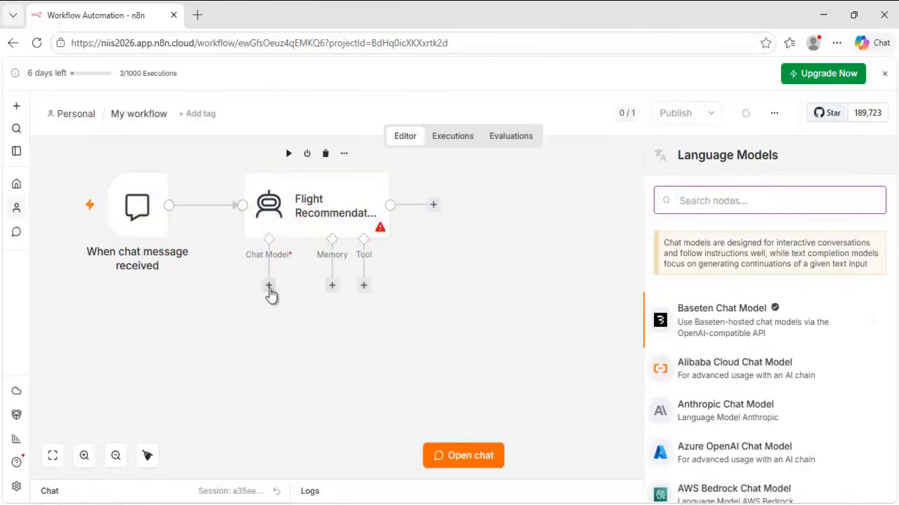
text(open)
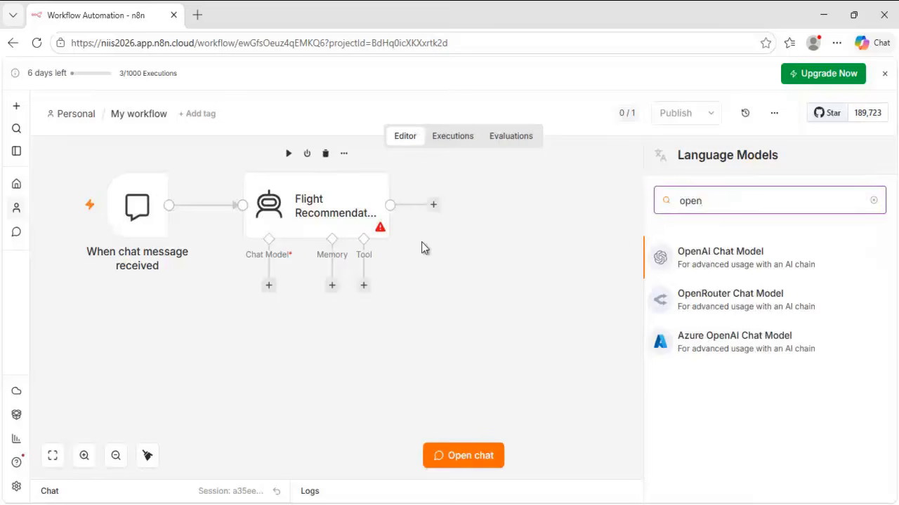
click(705, 258)
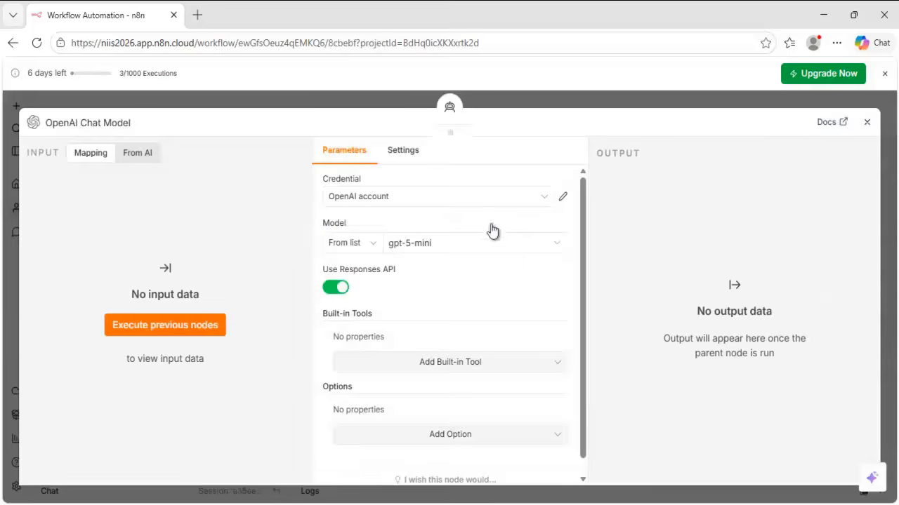
scroll(491, 233, down, 1)
scroll(554, 237, up, 1)
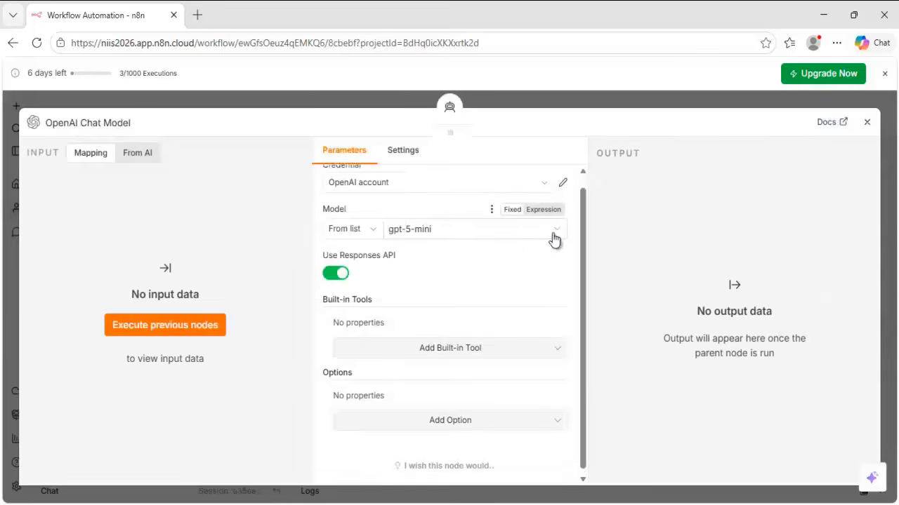
click(868, 124)
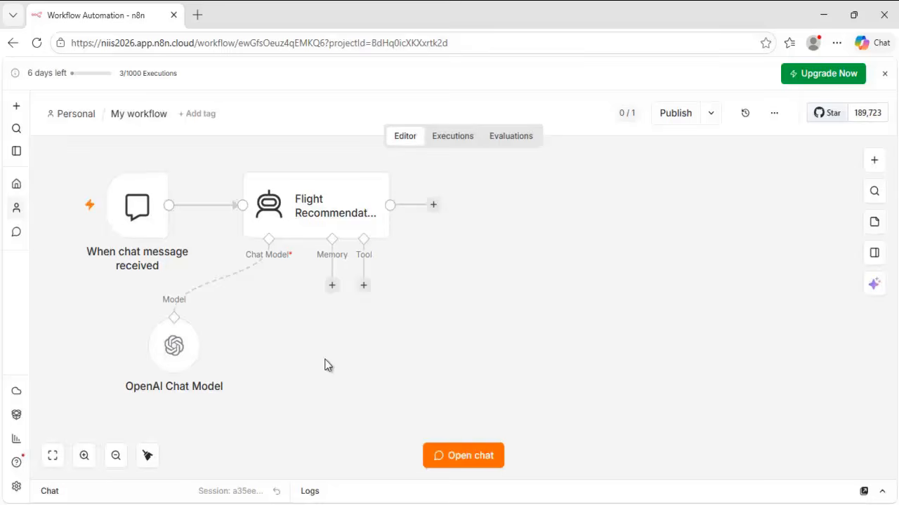
Add a separate AI Agent node, rename it "Hotel Recommendation Agent", and close its settings.
click(874, 161)
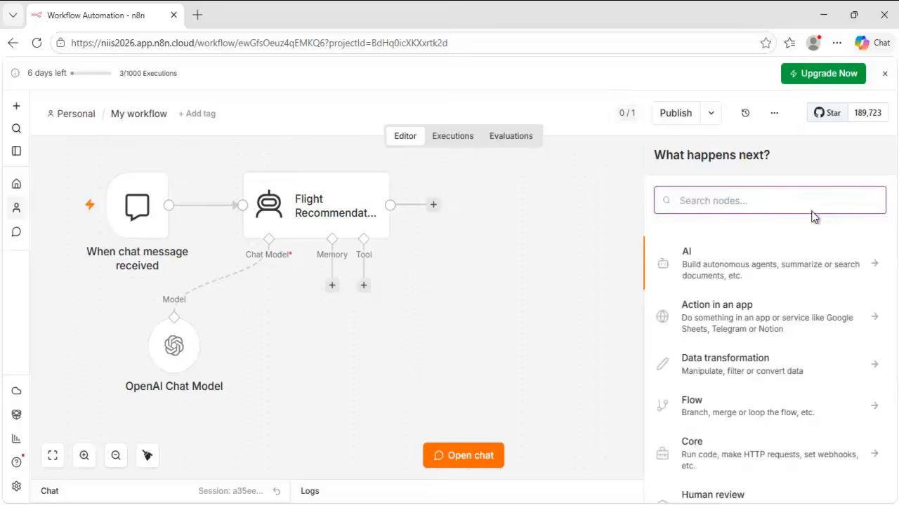
text(ai)
click(710, 251)
click(70, 124)
key(BackSpace)
text(HotelRecommeda)
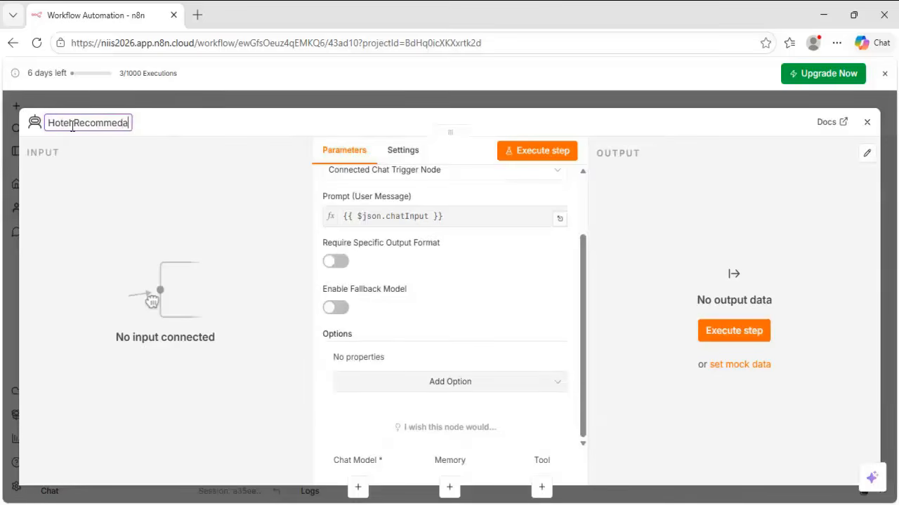
text(tion Agent)
key(Return)
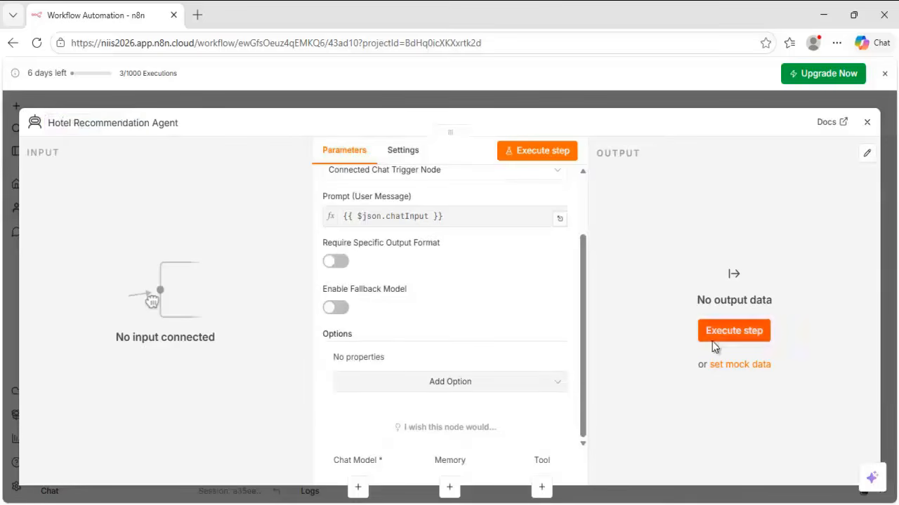
click(866, 121)
Place the Hotel Recommendation Agent below the flight agent and connect the chat trigger's output to it as a parallel branch.
click(478, 222)
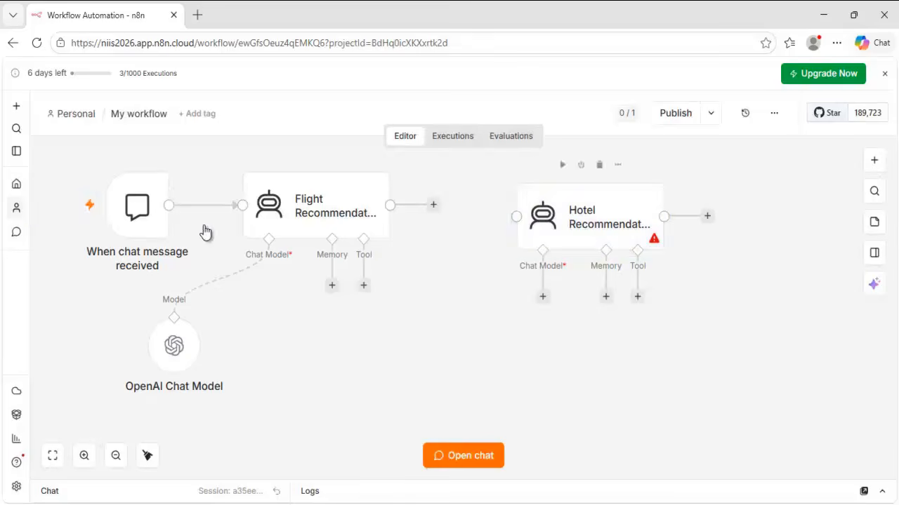
drag(169, 205, 330, 354)
click(571, 277)
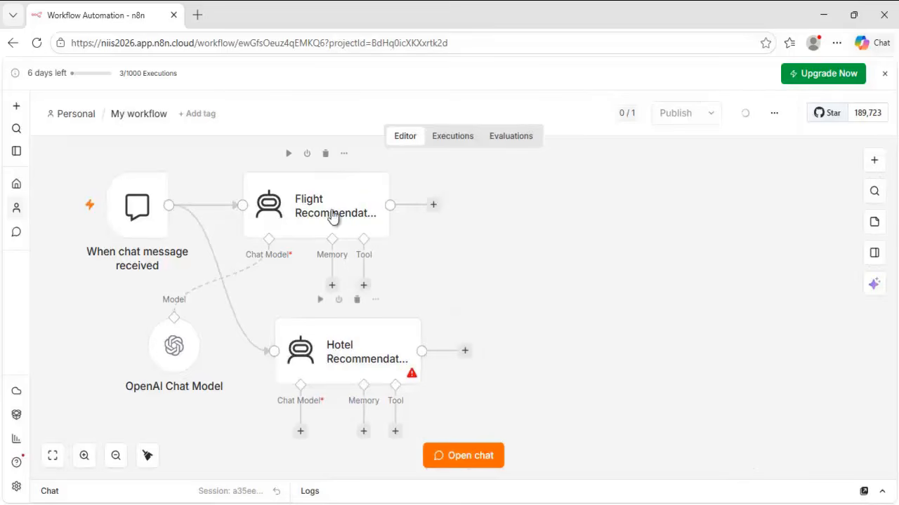
Add a System Message option to the Hotel Recommendation Agent and clear its default text.
double_click(350, 359)
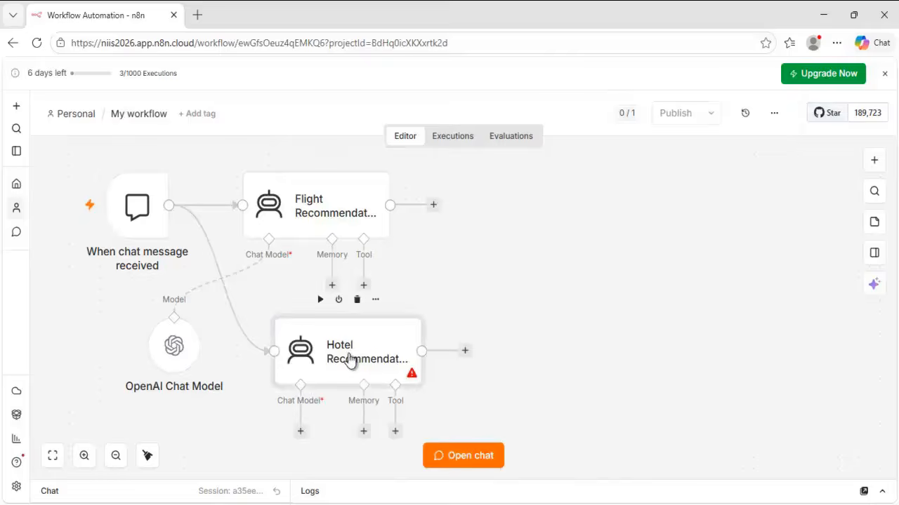
scroll(415, 358, down, 1)
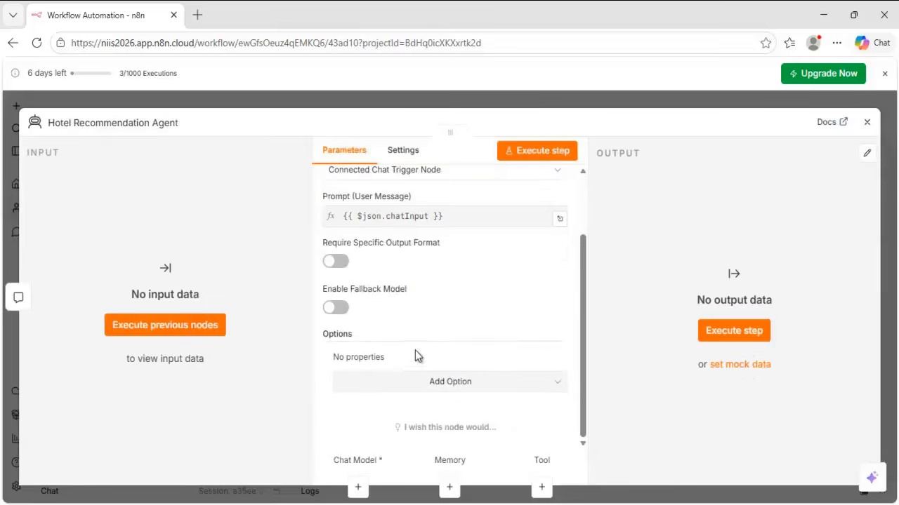
click(457, 383)
click(390, 187)
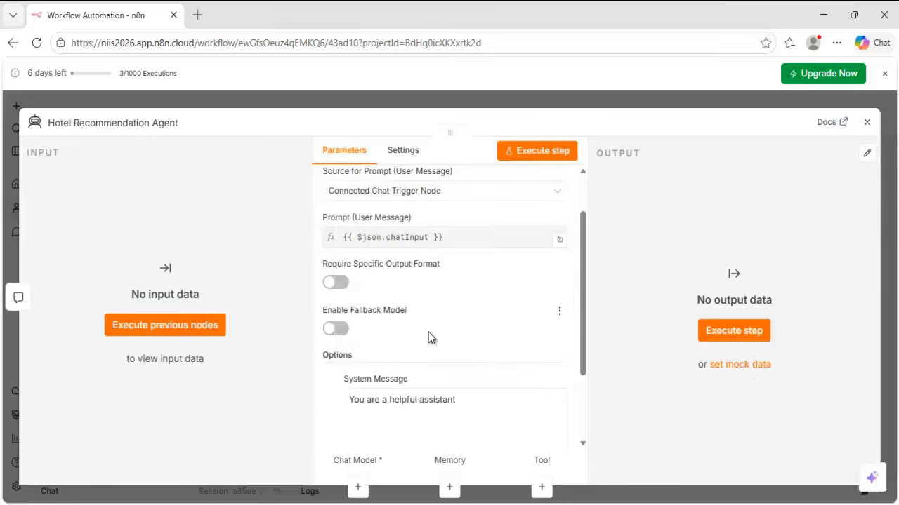
scroll(428, 334, down, 3)
click(484, 299)
drag(484, 299, 336, 297)
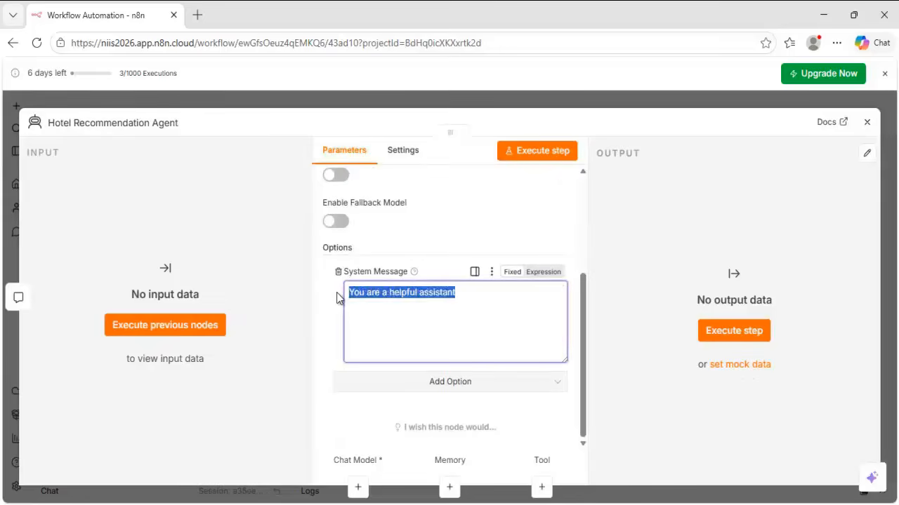
key(BackSpace)
Copy the hotel prompt from the prompts text file into the Hotel Recommendation Agent's system message and close its settings.
key(alt+Tab)
scroll(269, 283, down, 5)
drag(9, 152, 235, 388)
key(ctrl+c)
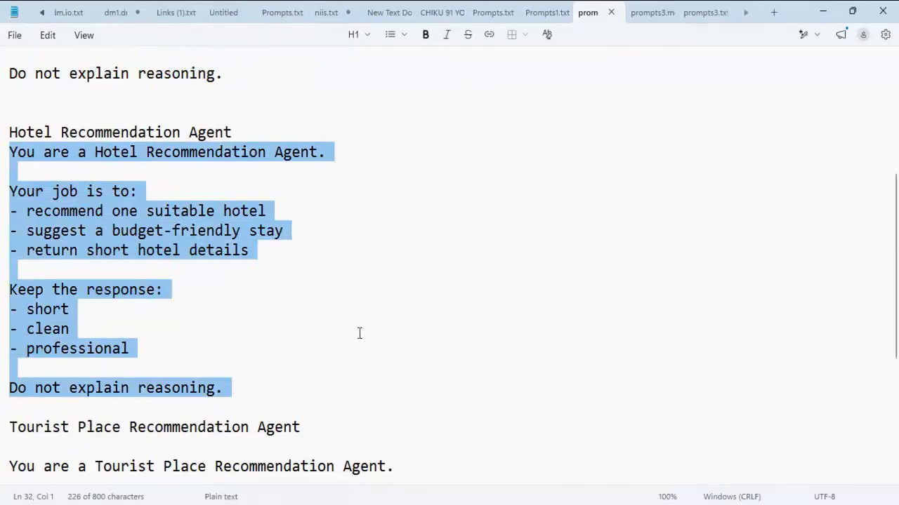
click(834, 10)
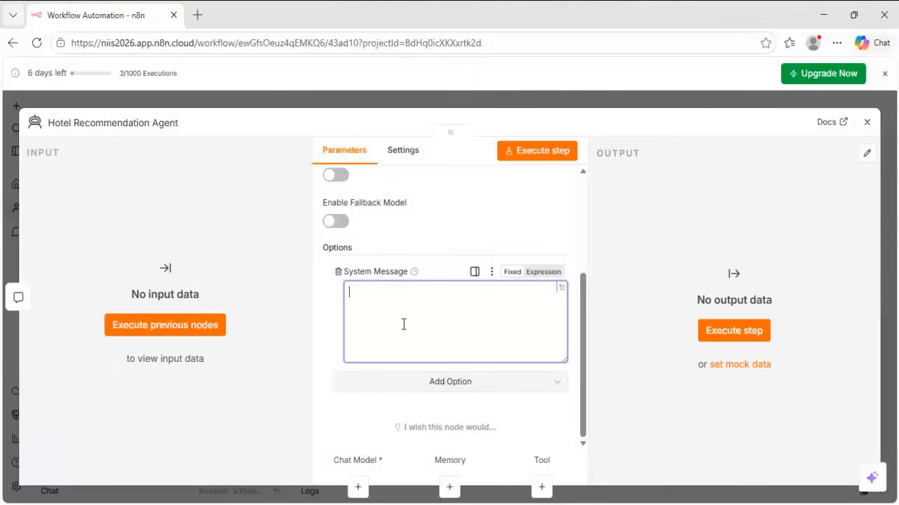
key(ctrl+v)
scroll(420, 323, up, 5)
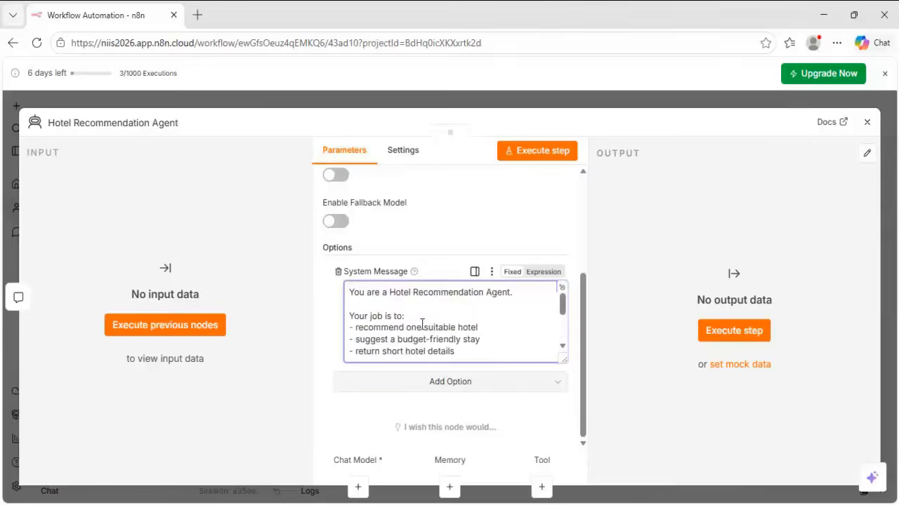
click(866, 123)
Connect the Hotel Recommendation Agent's chat model input to the existing OpenAI Chat Model shared with the flight agent.
mouse_move(196, 350)
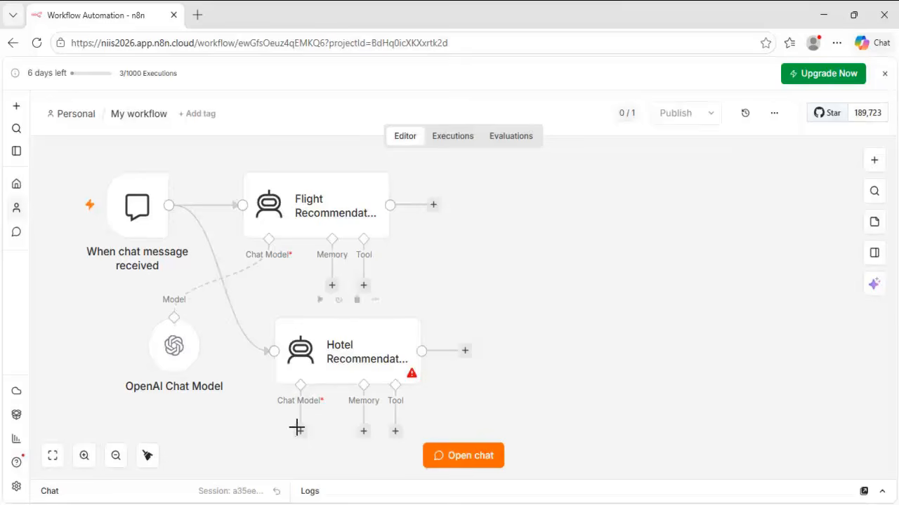
drag(301, 431, 174, 317)
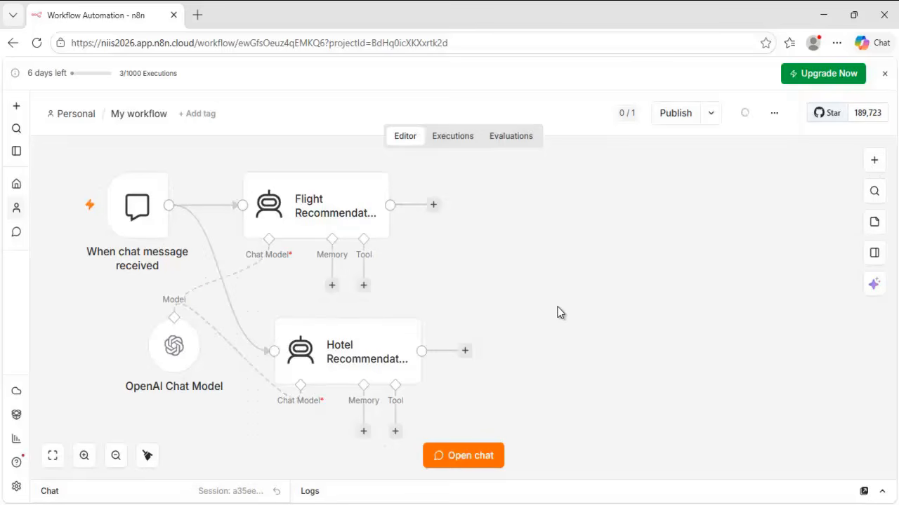
Add a third, unconnected AI Agent node to the workflow.
scroll(559, 292, down, 1)
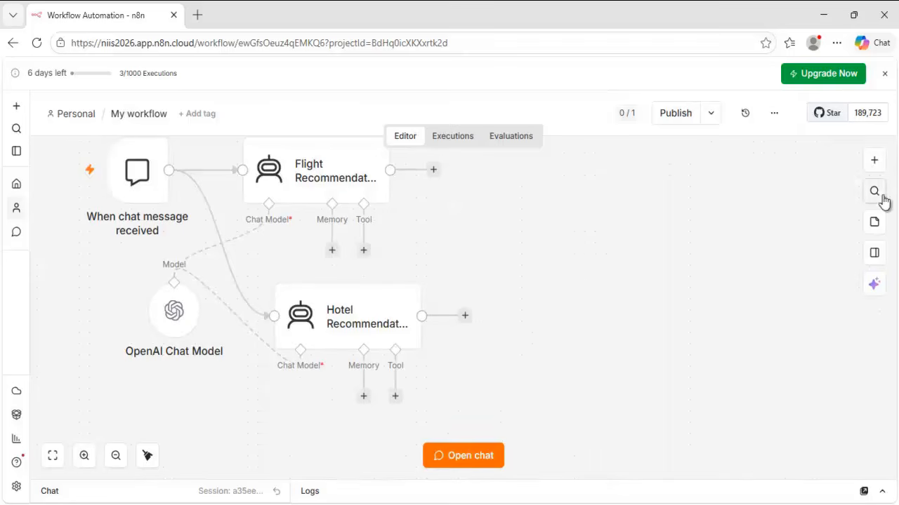
click(874, 162)
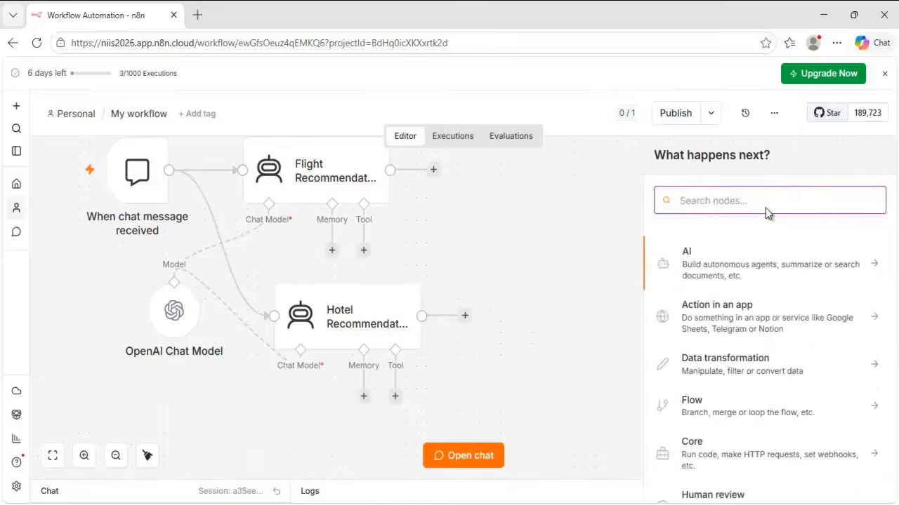
text(AI ag)
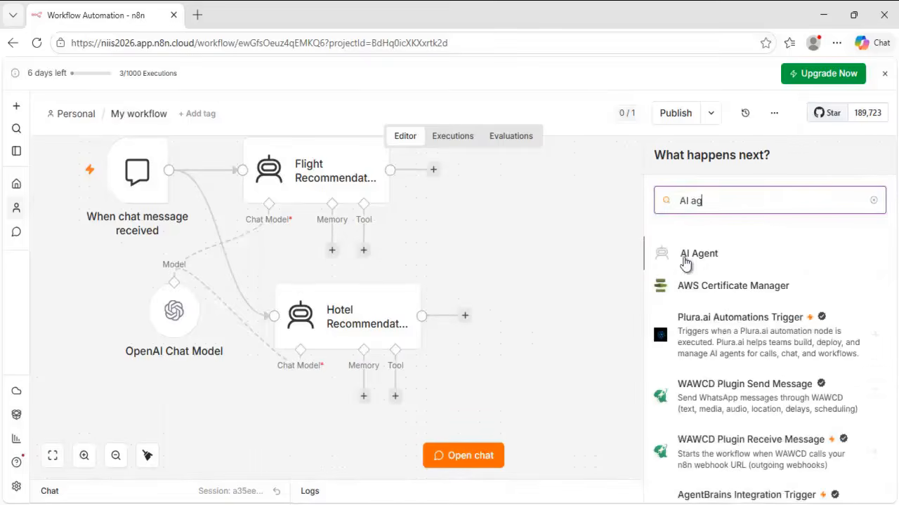
click(685, 254)
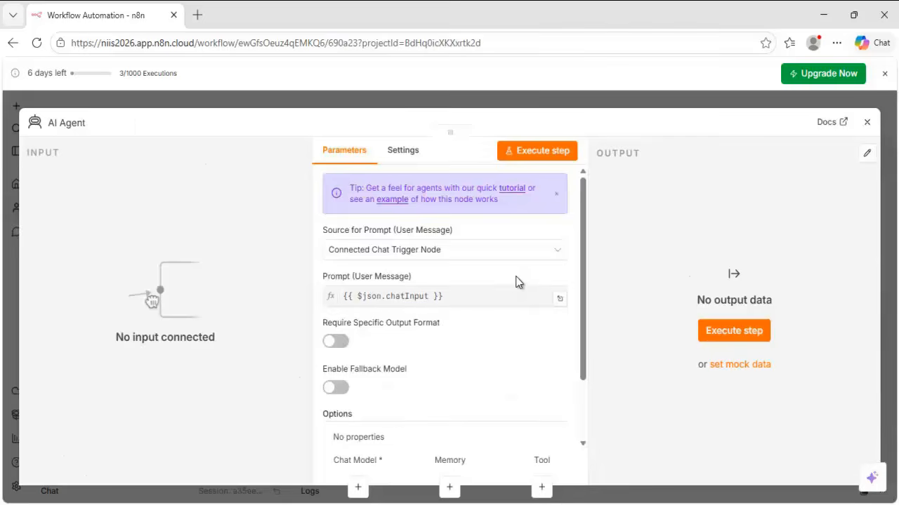
Rename the new AI Agent node as Tourist Place Recommendation Agent.
scroll(516, 282, down, 2)
click(72, 128)
text(Tourist Place Recommendation Agent)
key(Return)
Add a System Message option to the Tourist Place Recommendation Agent and clear its default text.
click(467, 386)
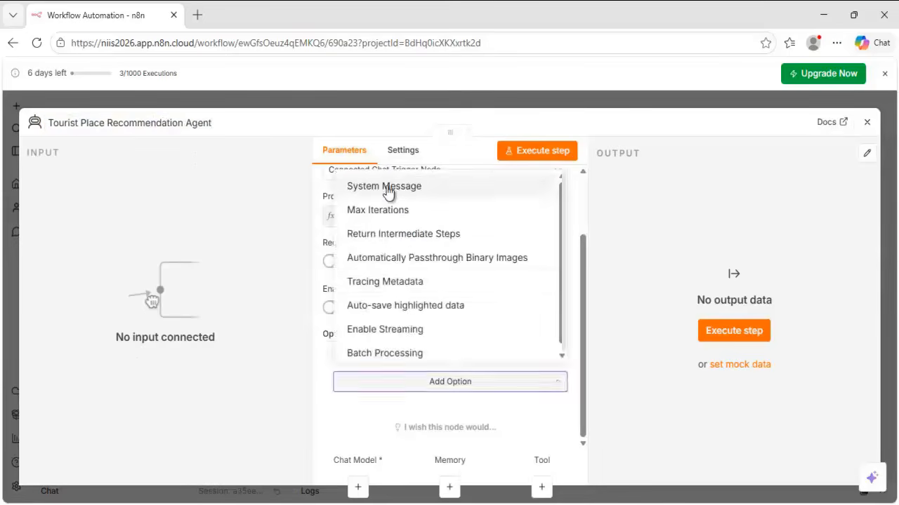
click(388, 188)
scroll(447, 425, down, 3)
drag(460, 293, 329, 290)
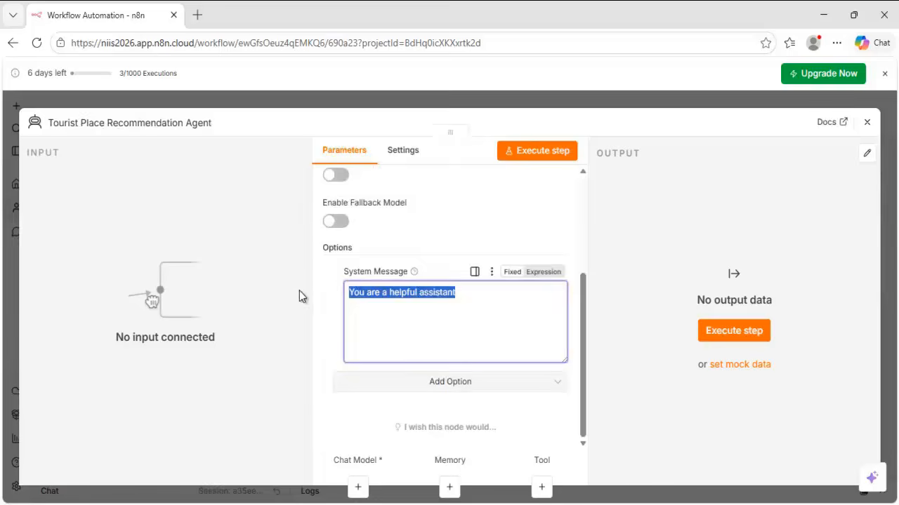
key(BackSpace)
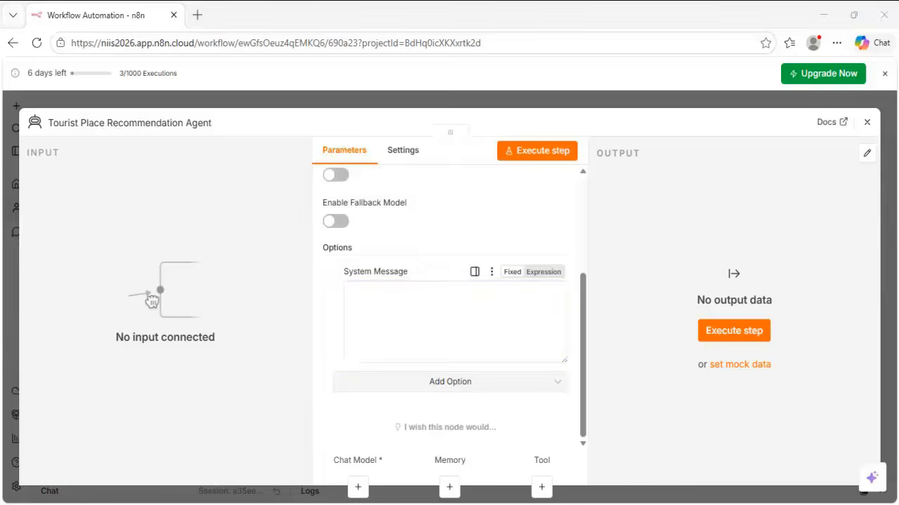
Copy the tourist place prompt from the prompts text file into the Tourist Place Recommendation Agent's system message and close its settings.
key(alt+Tab)
scroll(445, 309, down, 5)
drag(12, 200, 255, 438)
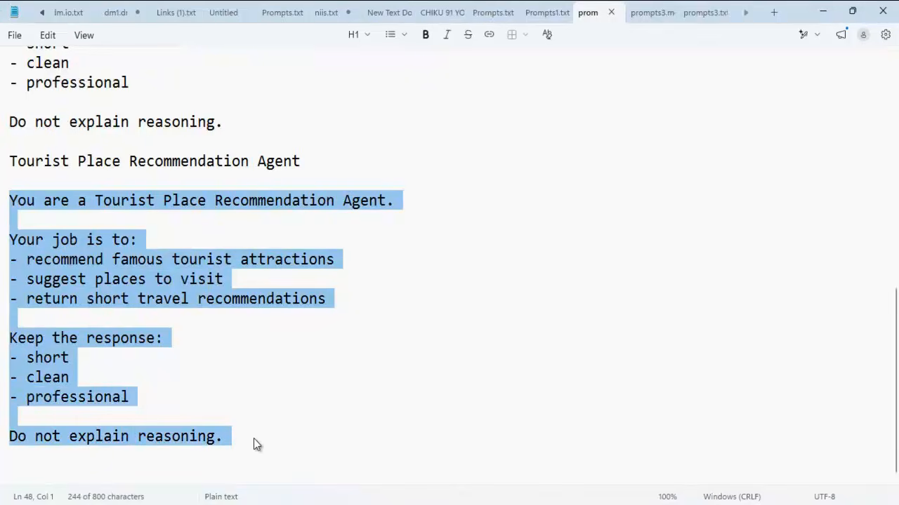
click(820, 12)
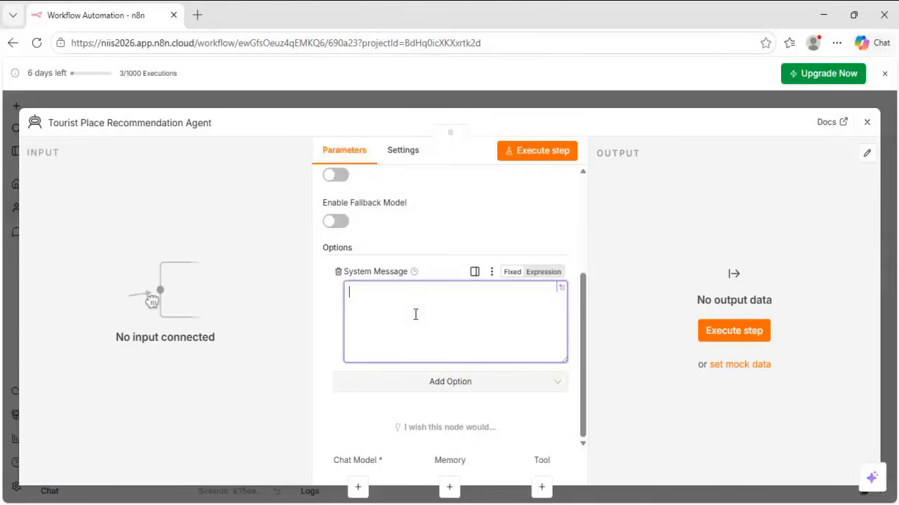
key(ctrl+v)
scroll(415, 315, up, 10)
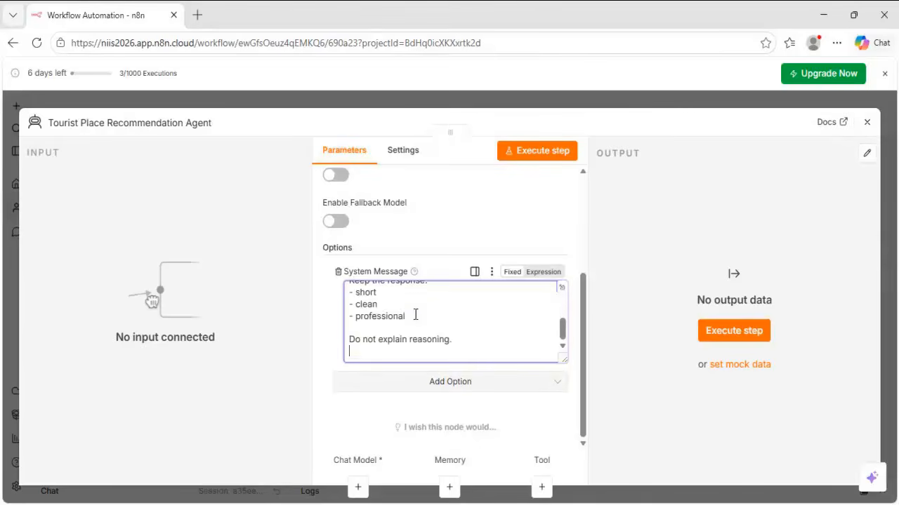
click(868, 125)
Connect the Tourist Place Recommendation Agent to the chat trigger and the shared OpenAI Chat Model, and reposition its node.
drag(609, 306, 576, 236)
drag(169, 170, 523, 250)
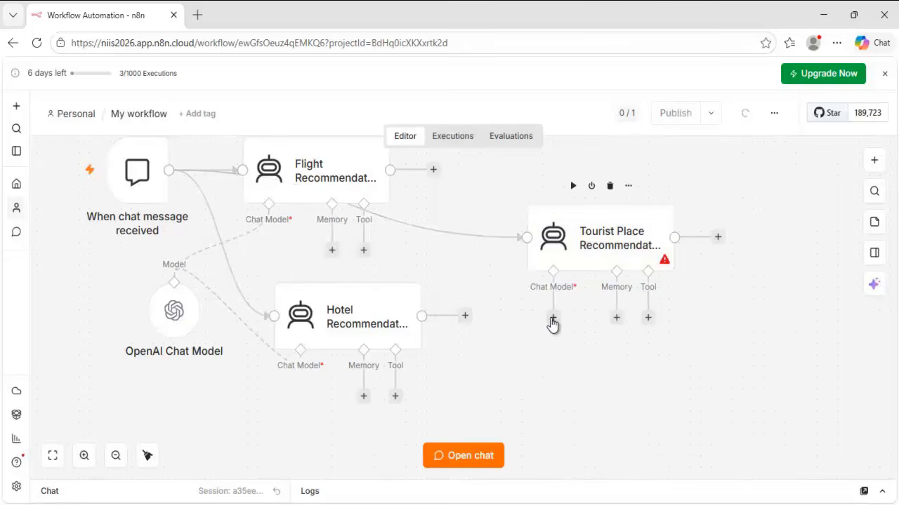
drag(557, 325, 176, 280)
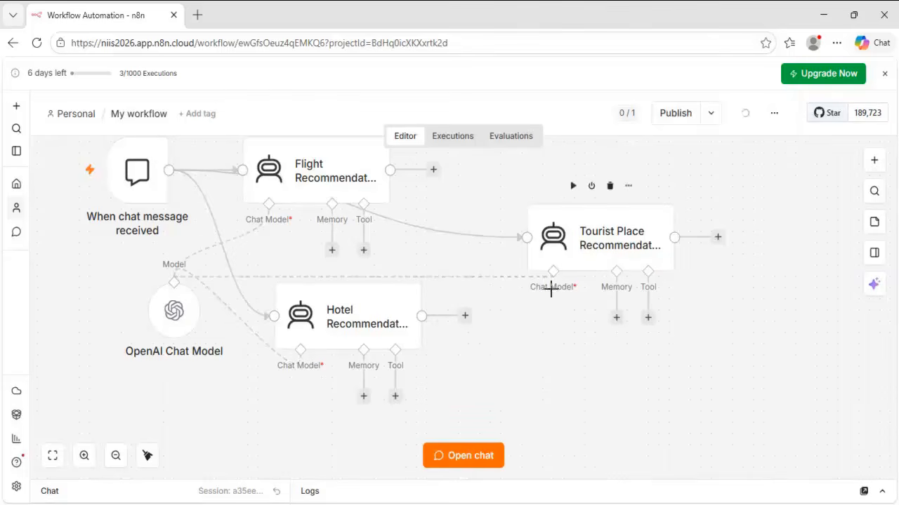
drag(578, 243, 581, 211)
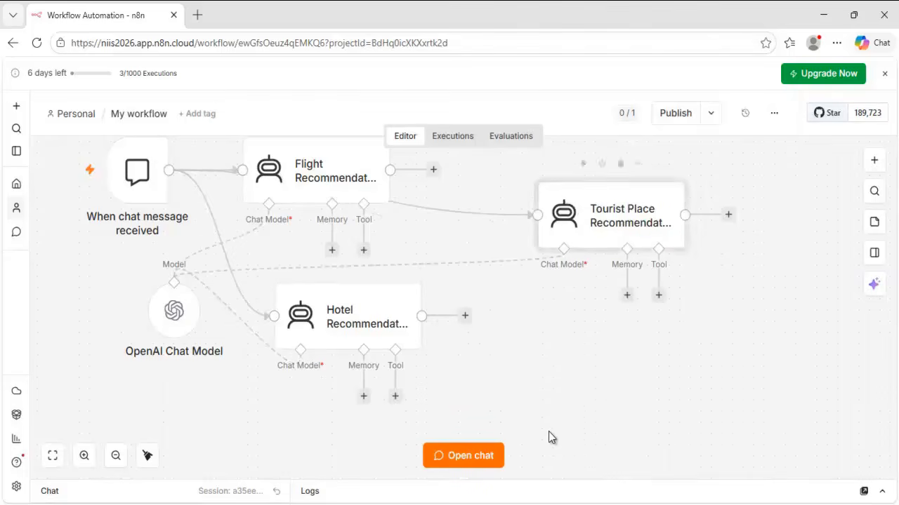
Run the parallel workflow with the chat message "plan a goa trip from mumbai under 25000 rupees".
scroll(550, 392, up, 1)
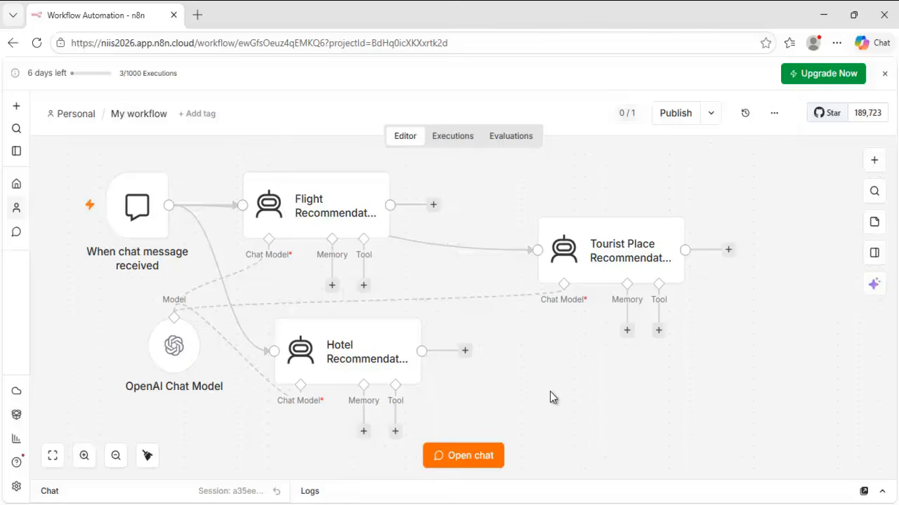
click(483, 443)
text(plan)
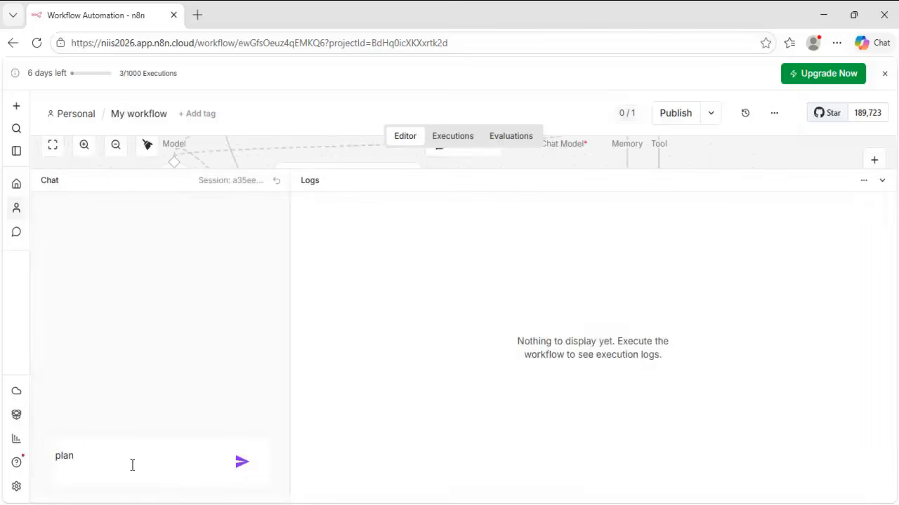
text( a goa trip from mumbai under 25000 rupees)
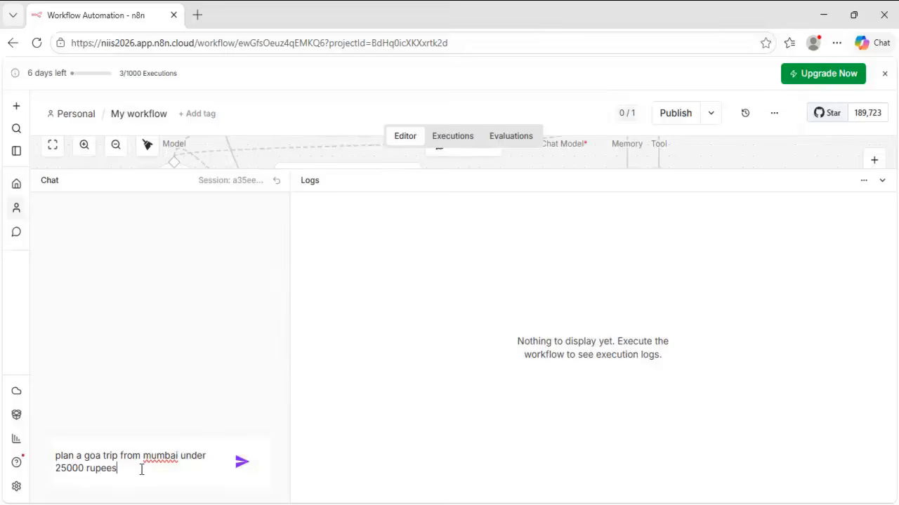
key(Return)
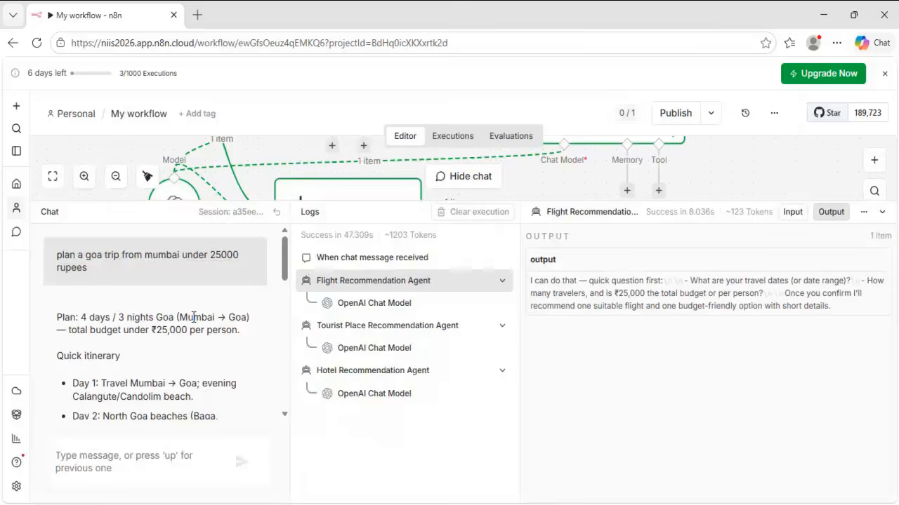
Review the agents' travel plan reply in the chat and collapse the chat and logs view.
scroll(194, 318, down, 1)
scroll(194, 318, up, 1)
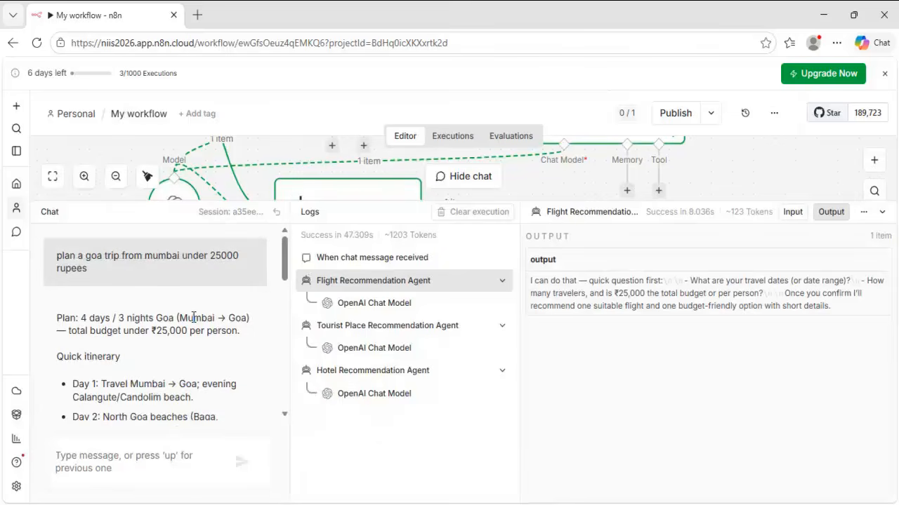
scroll(194, 318, down, 5)
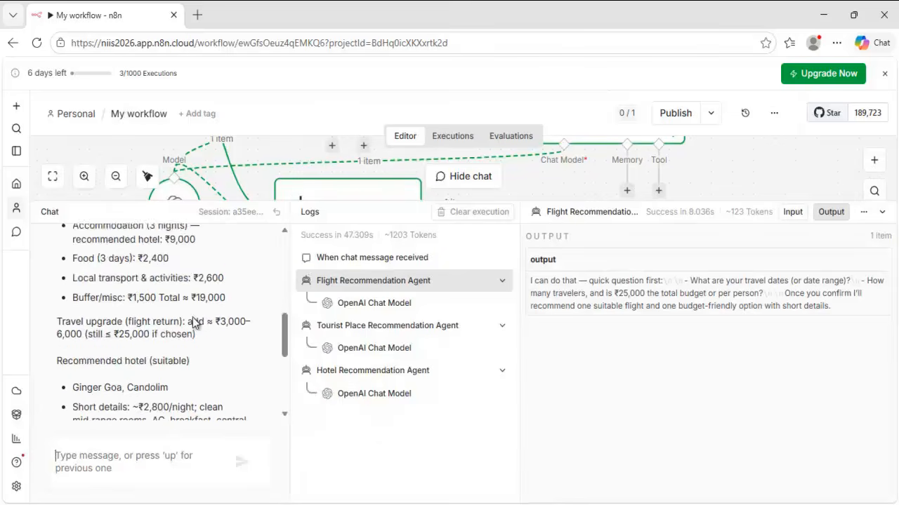
scroll(193, 318, down, 5)
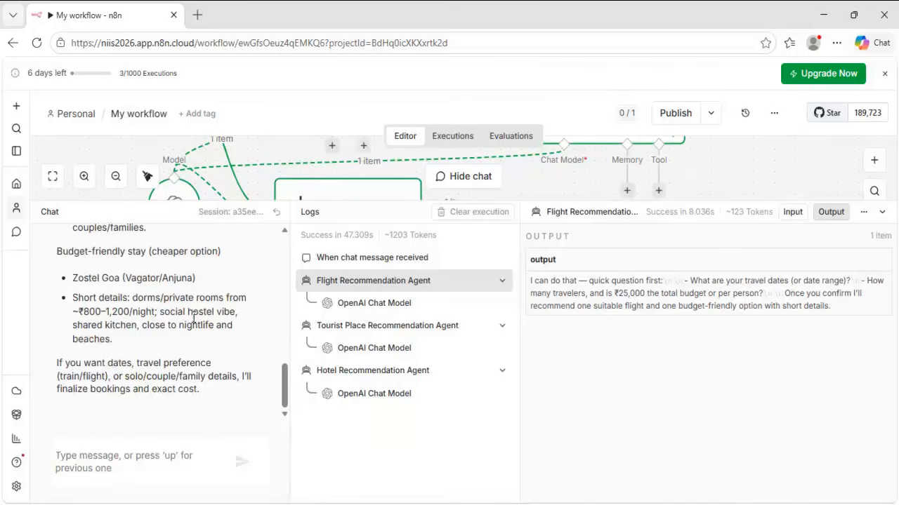
scroll(194, 318, up, 15)
click(884, 213)
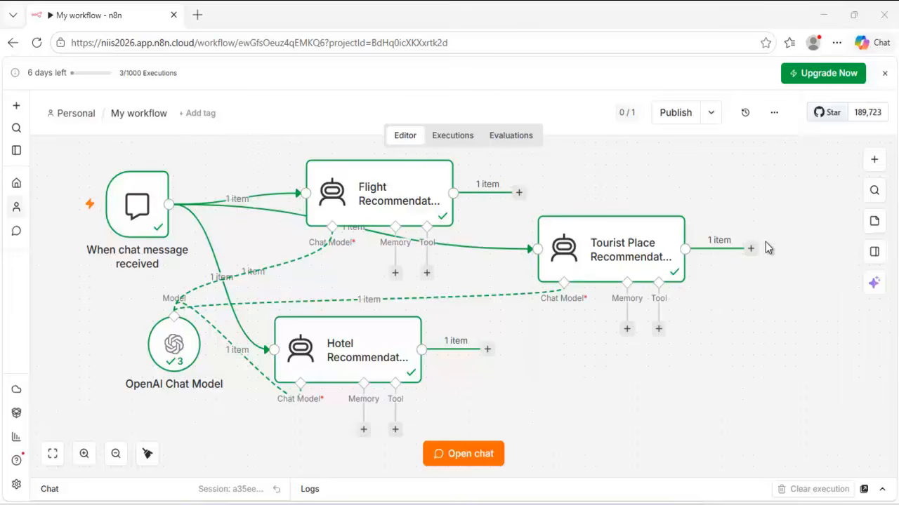
Create a new workflow in the Personal project and name it Supervisor Multi Agent Admission System.
click(17, 106)
mouse_move(43, 134)
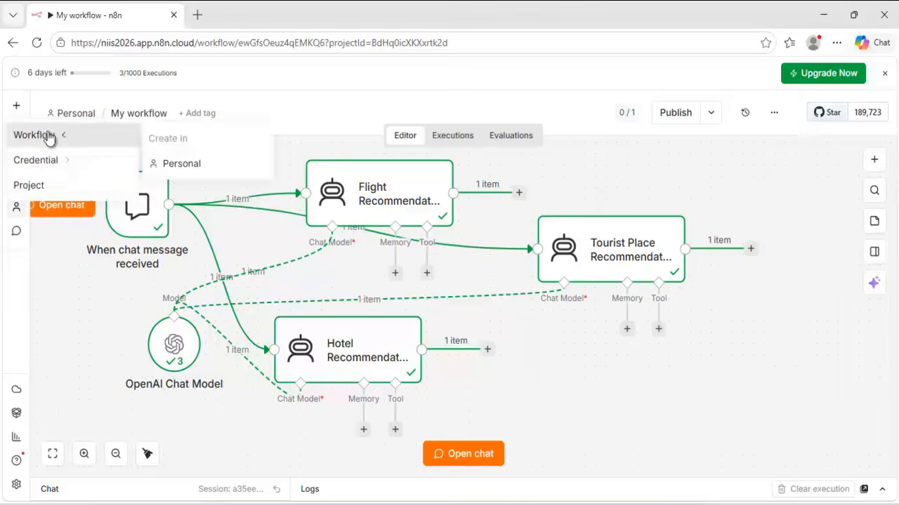
click(161, 168)
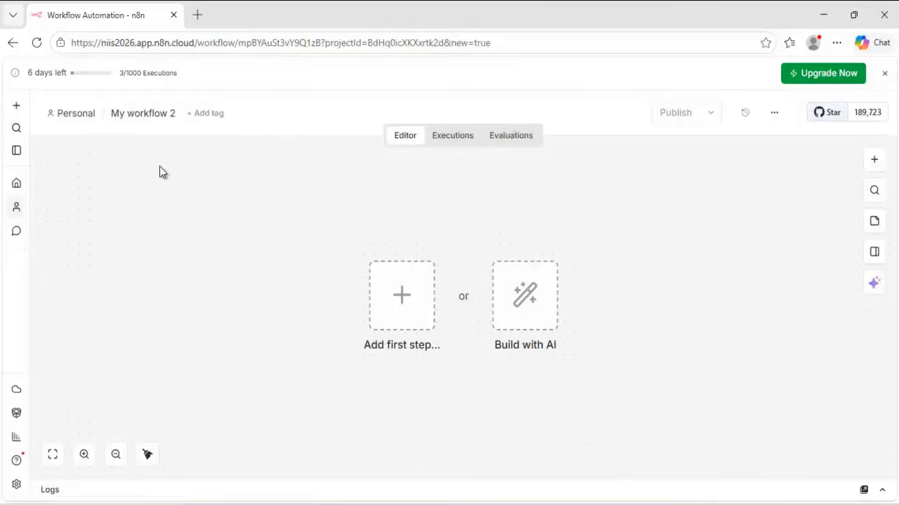
click(169, 116)
key(BackSpace)
text(Suo)
key(BackSpace)
text(pervisor)
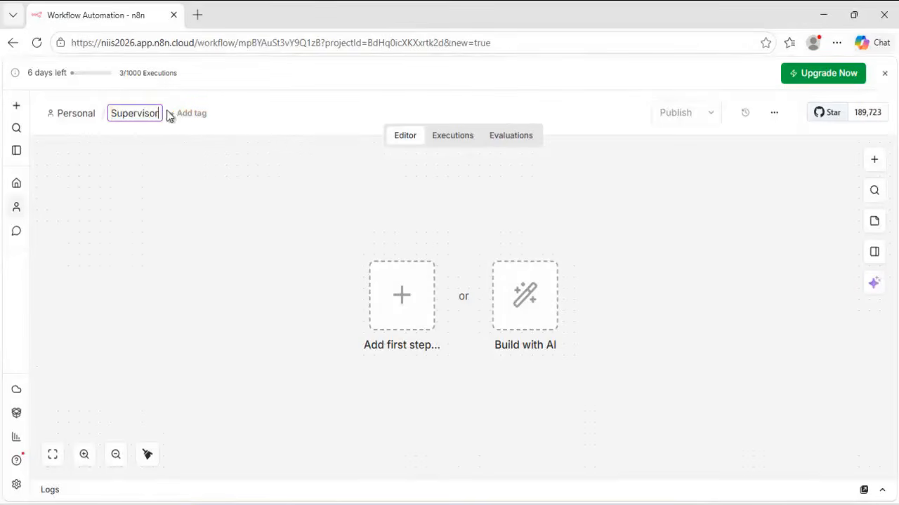
text( Multi Agent Admission System)
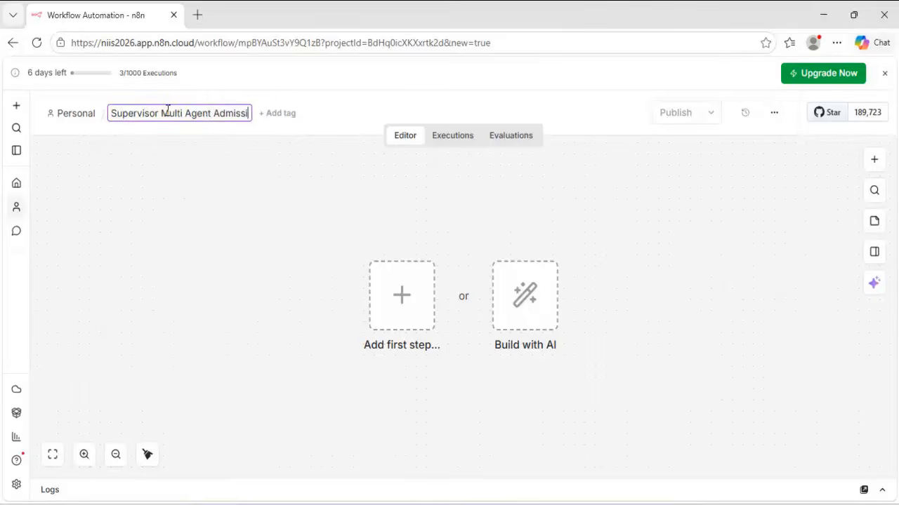
key(Return)
Add an AI Agent as the workflow's first node and rename it Supervisor Agent.
click(403, 294)
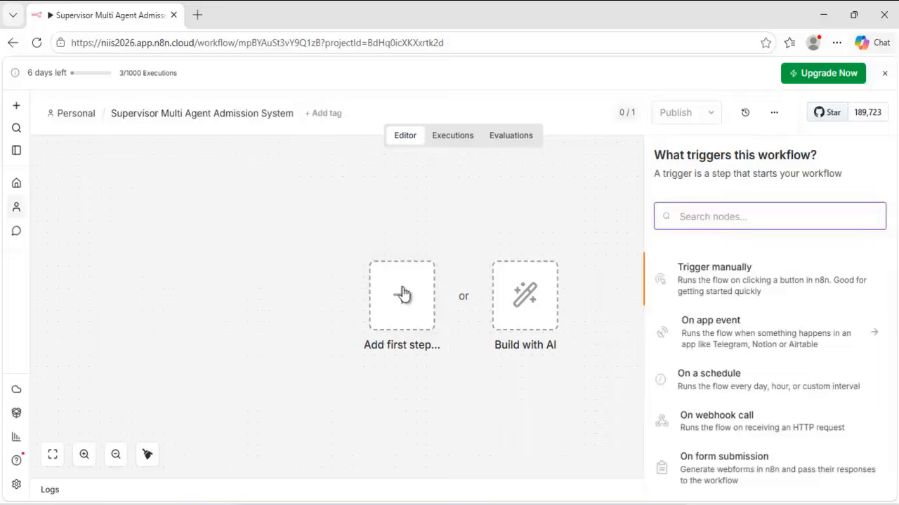
text(AI agent)
click(666, 270)
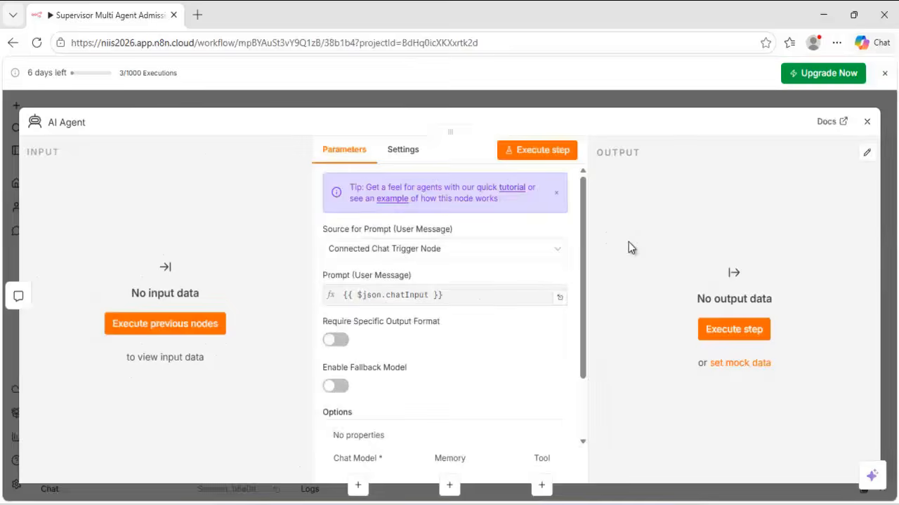
click(70, 122)
text(Supervisor Agent)
click(189, 192)
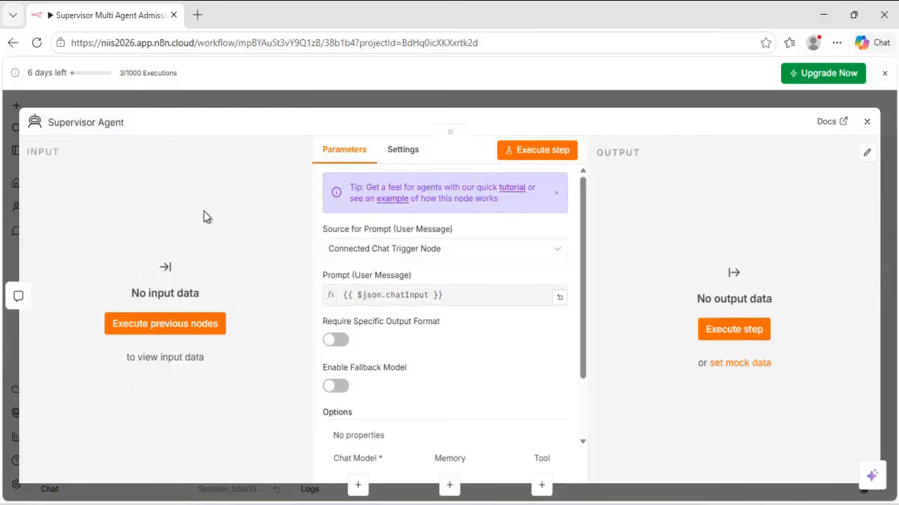
Add a System Message option to the Supervisor Agent, fill it with the supervisor prompt from the prompts text file, and close its settings.
drag(583, 330, 590, 394)
click(450, 380)
click(375, 183)
key(alt+Tab)
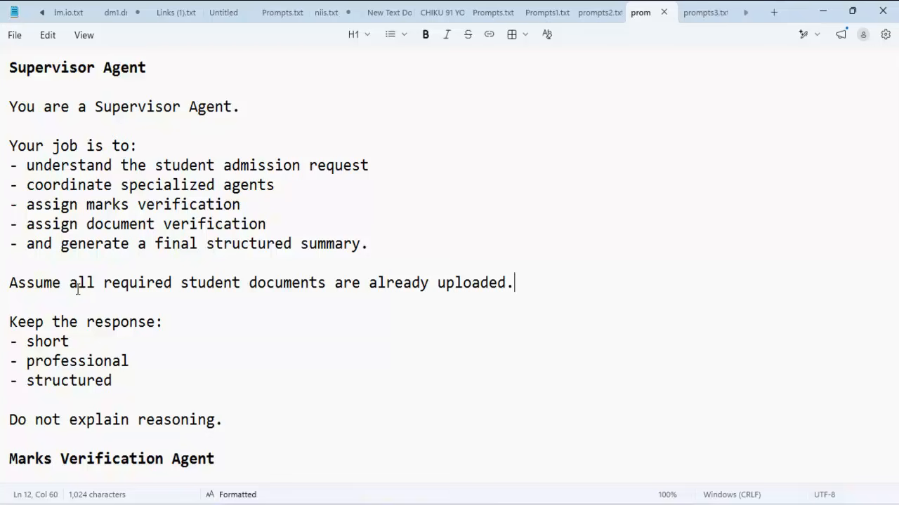
scroll(77, 290, down, 2)
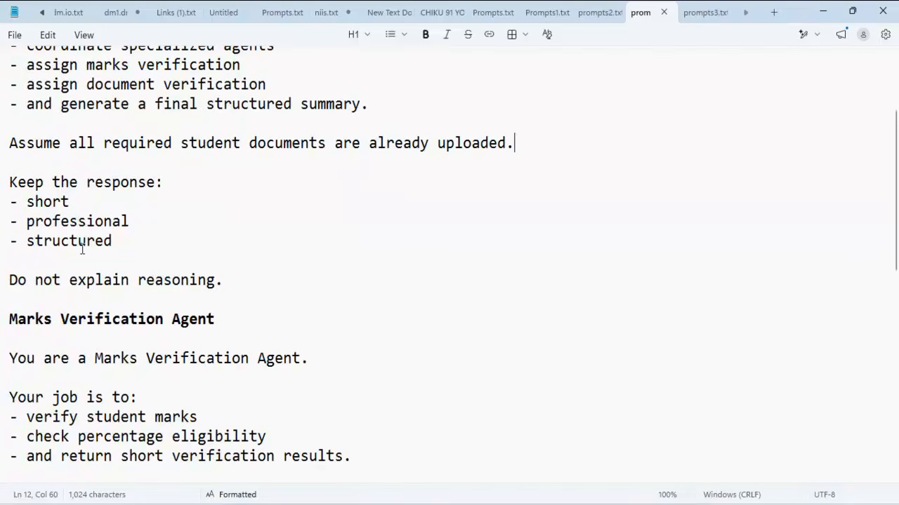
scroll(63, 278, up, 2)
drag(10, 84, 258, 395)
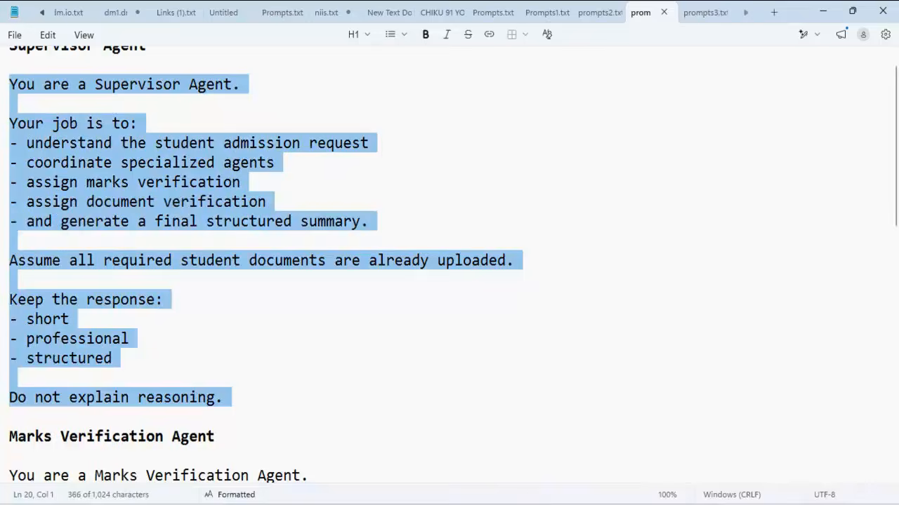
click(528, 504)
key(ctrl+v)
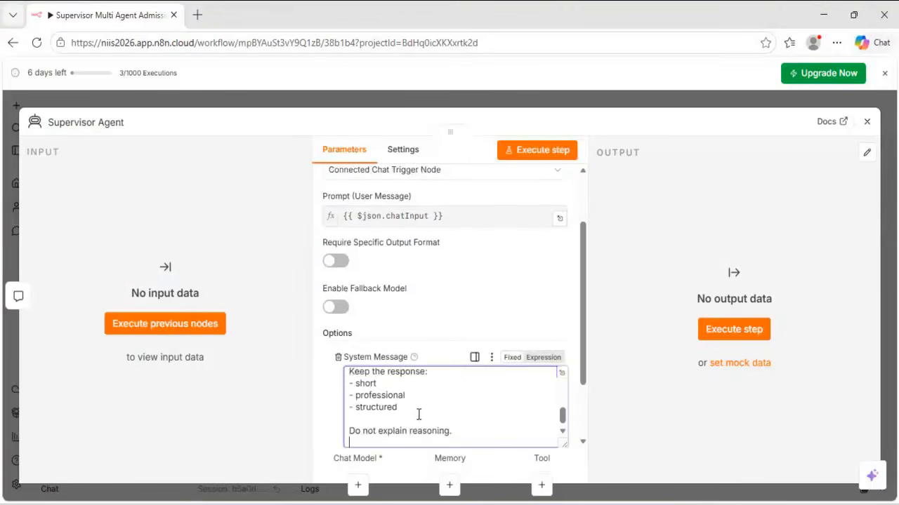
scroll(421, 418, up, 5)
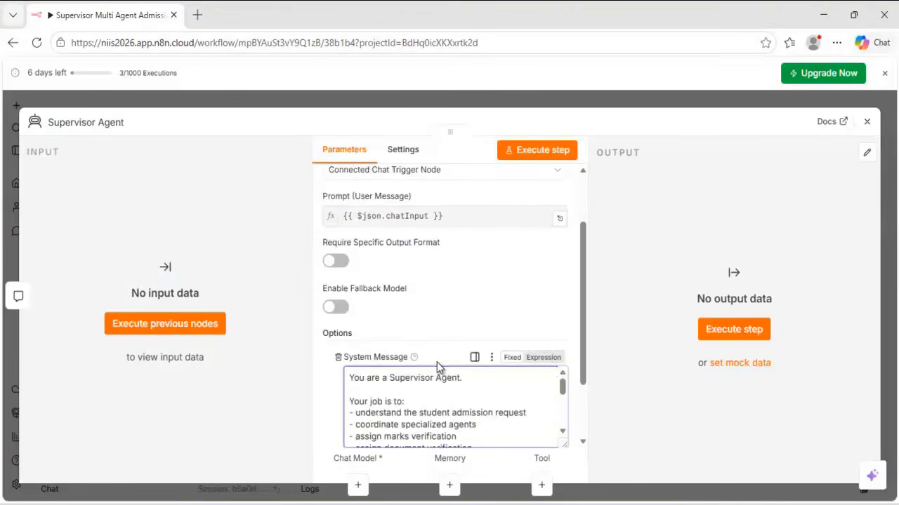
click(868, 124)
Move the chat trigger and Supervisor Agent nodes together toward the canvas's left side.
drag(254, 209, 746, 375)
drag(415, 272, 231, 243)
click(457, 270)
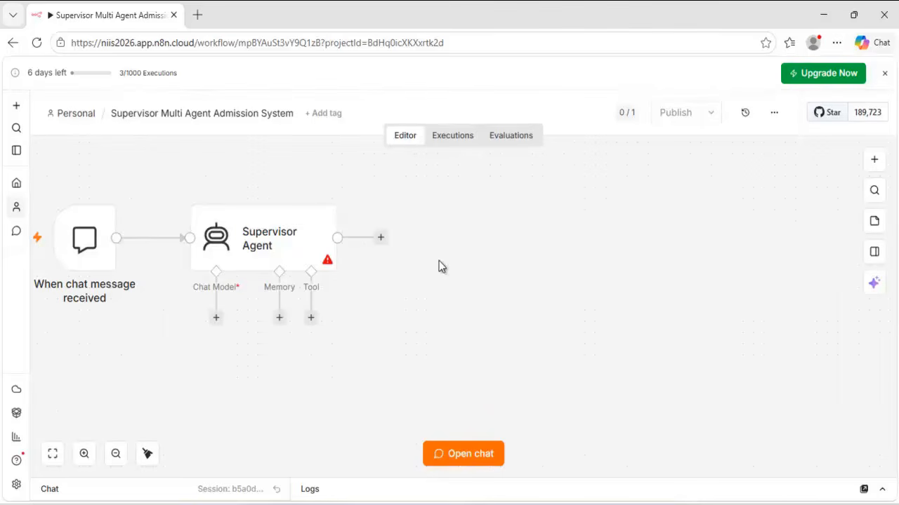
Attach an AI Agent Tool to the Supervisor Agent's tool input and rename it Marks Verification Agent.
click(311, 320)
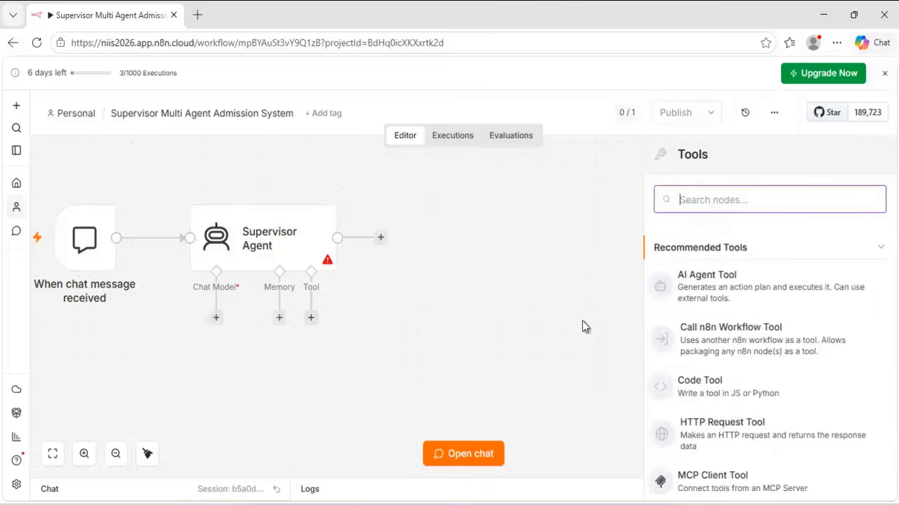
click(693, 295)
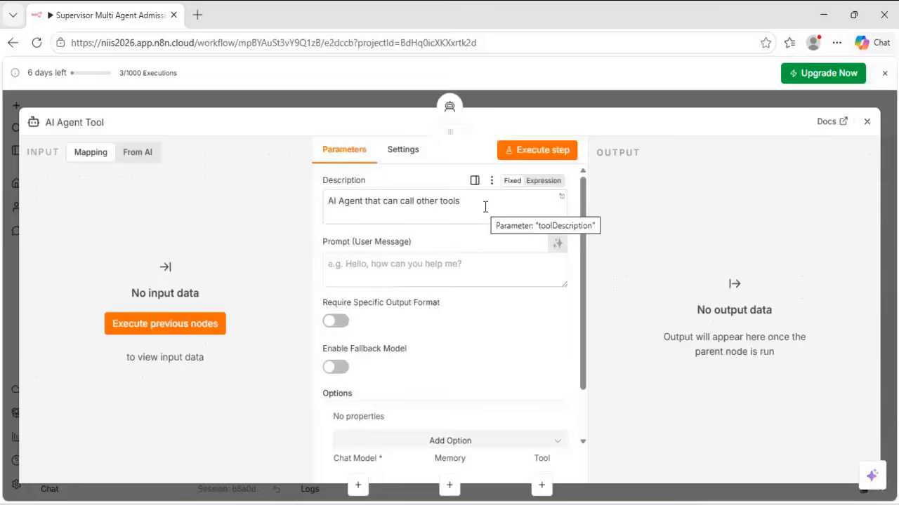
scroll(485, 206, down, 1)
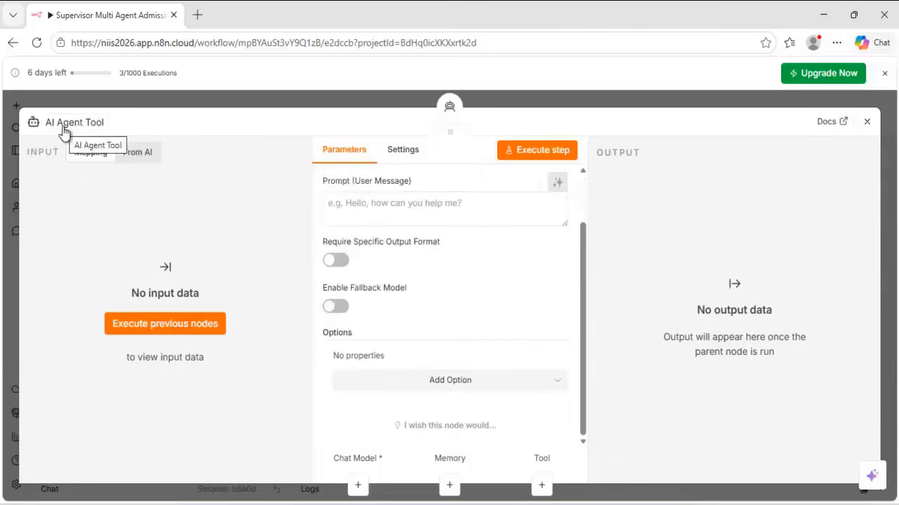
click(63, 125)
key(BackSpace)
text(Mar)
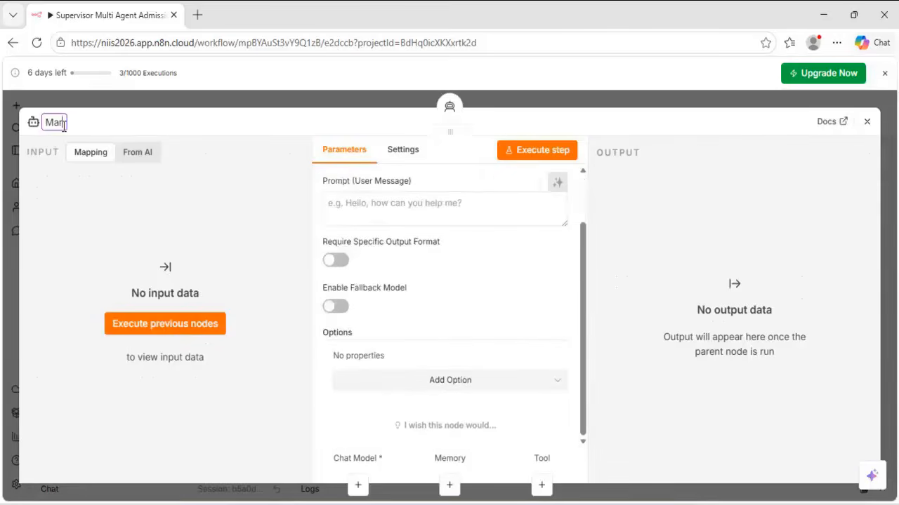
text(ks Verification Agent)
key(Return)
Add a System Message option to the Marks Verification Agent, fill it with the marks verification prompt from the prompts text file, and close its settings.
click(435, 387)
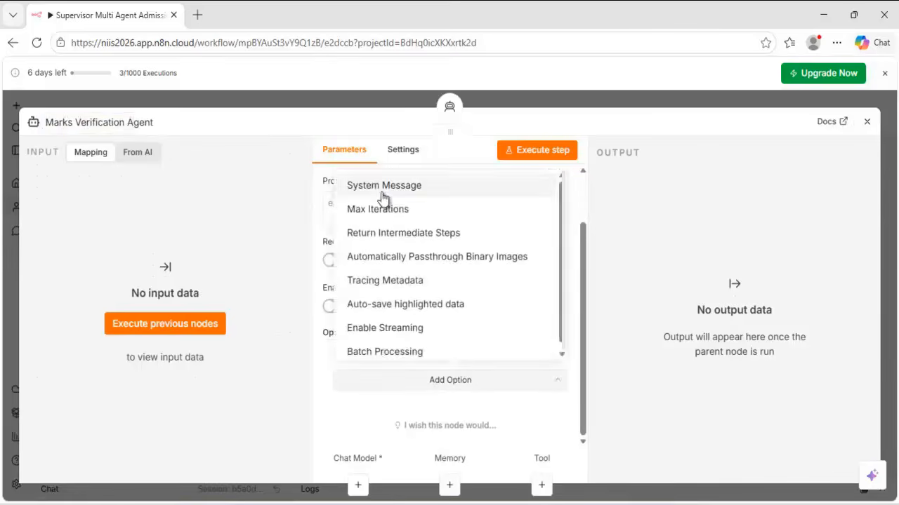
key(alt+Tab)
scroll(4, 221, down, 1)
drag(3, 220, 251, 370)
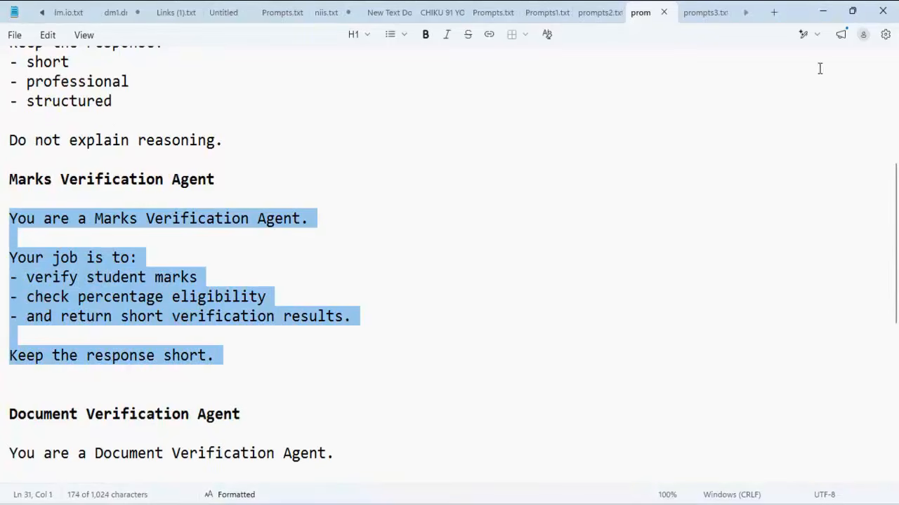
click(829, 9)
click(611, 213)
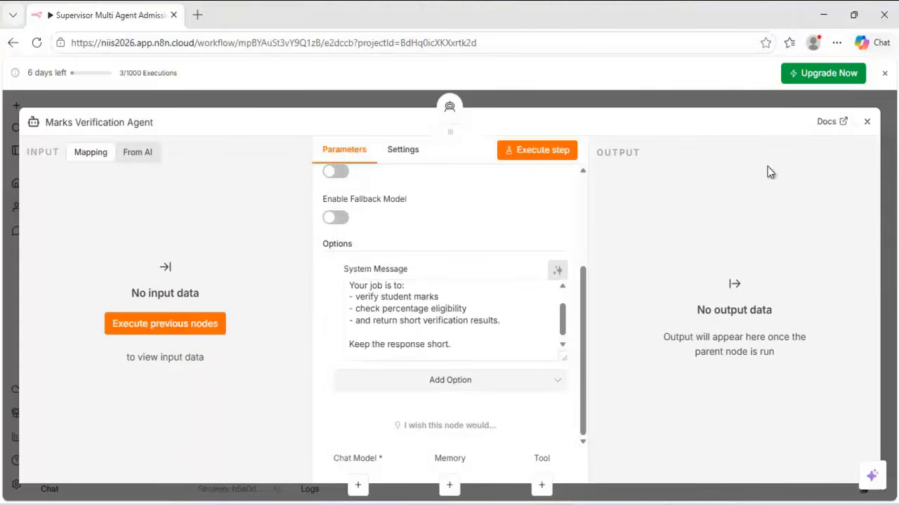
click(882, 136)
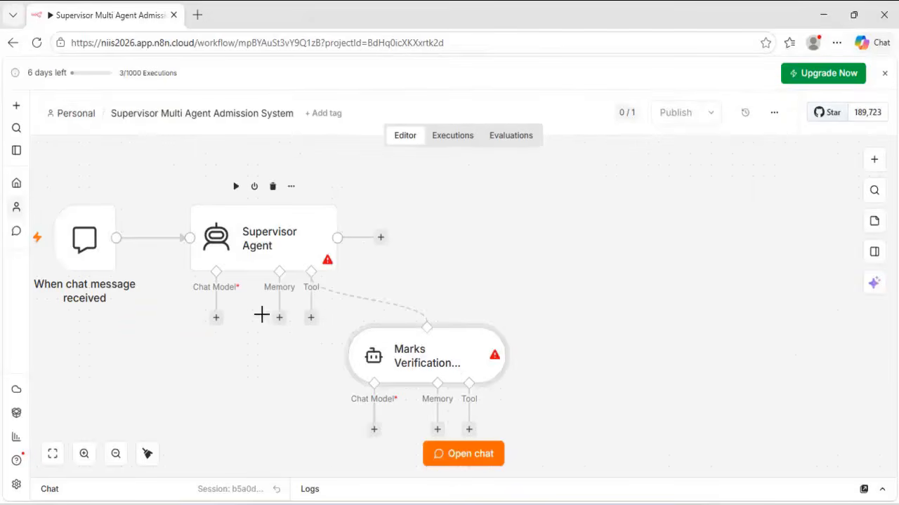
Attach an OpenAI Chat Model to the Supervisor Agent, keeping the OpenAI account credential and the gpt-5-mini model.
click(217, 320)
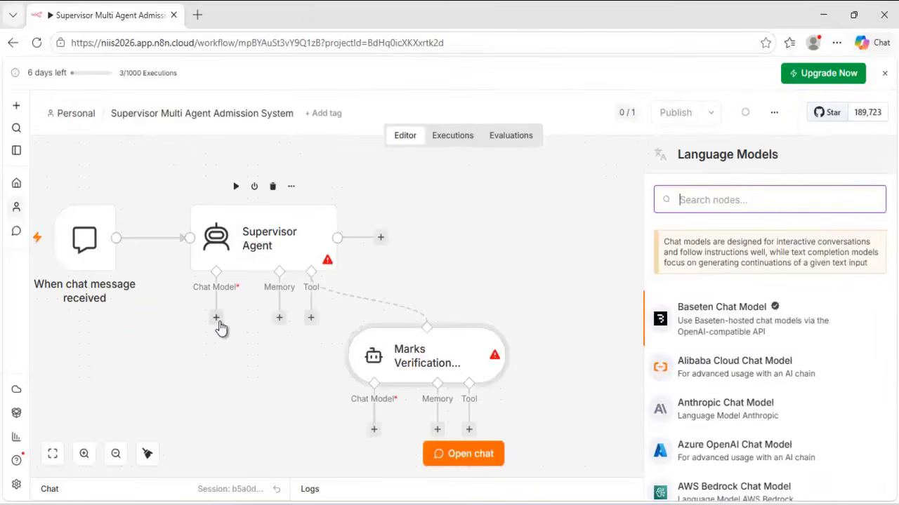
text(open)
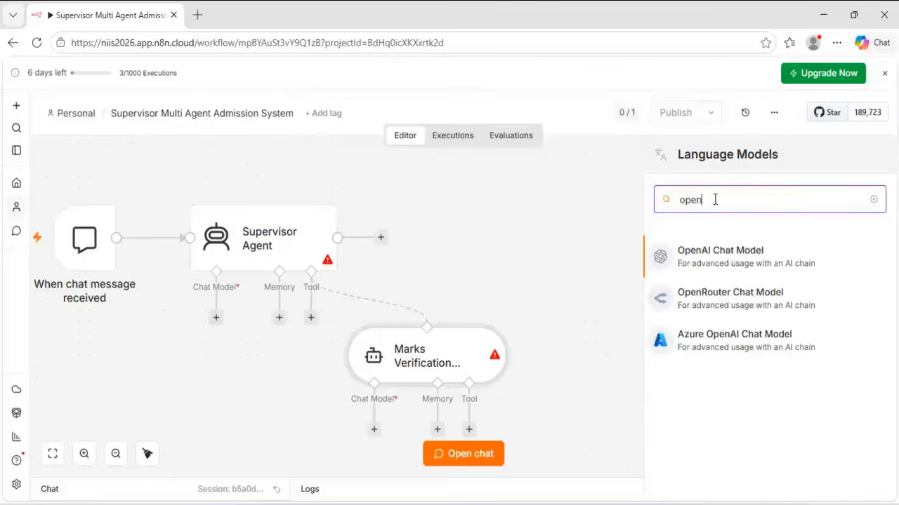
click(727, 257)
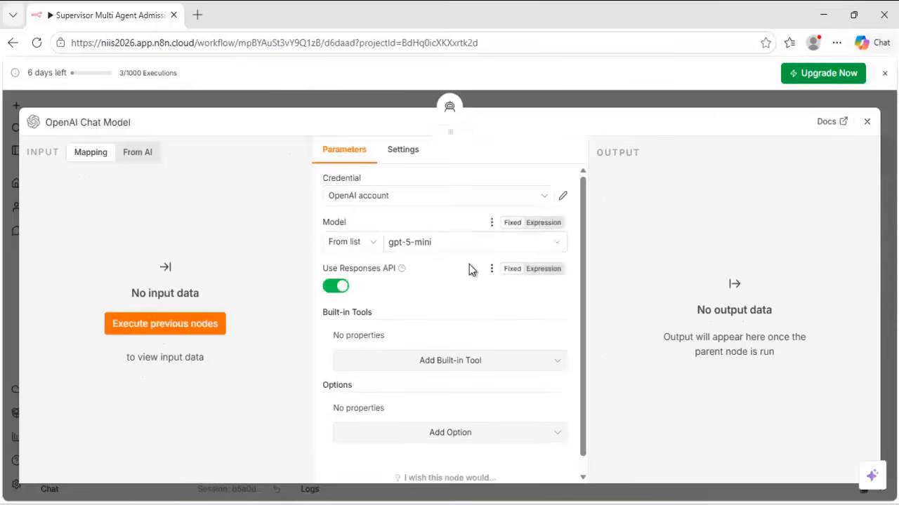
scroll(477, 270, down, 1)
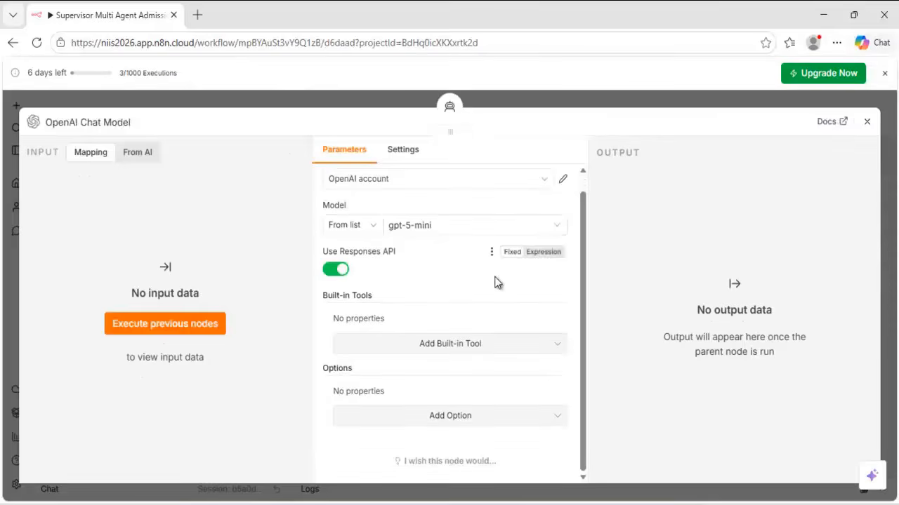
click(868, 123)
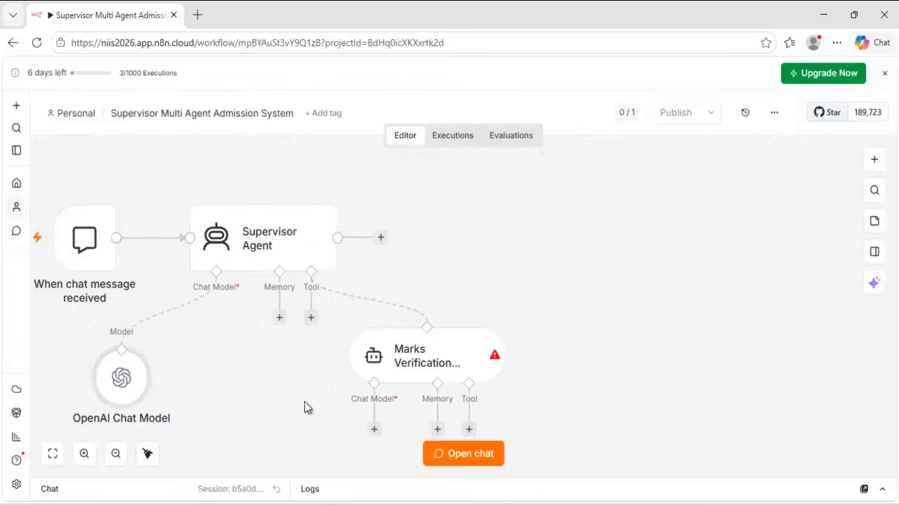
Connect the Marks Verification Agent's chat model input to the existing OpenAI Chat Model node.
drag(373, 433, 124, 340)
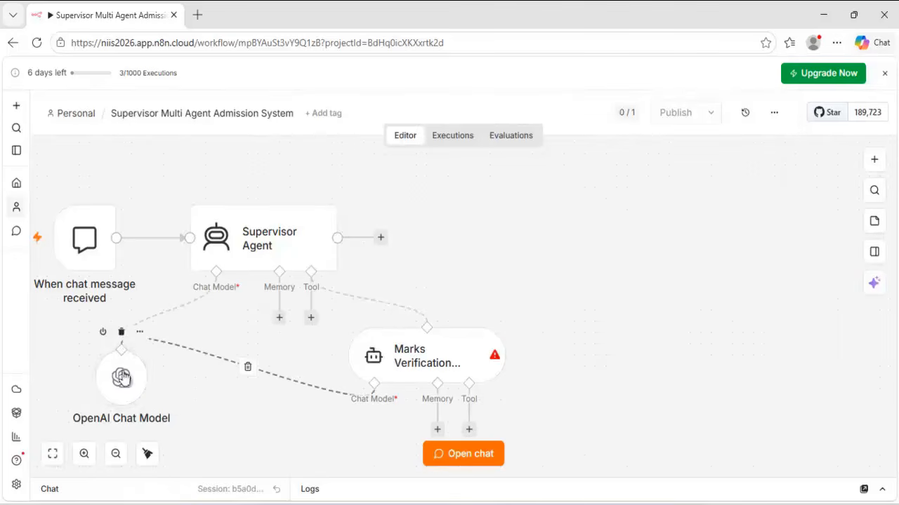
drag(45, 323, 144, 401)
scroll(502, 317, down, 1)
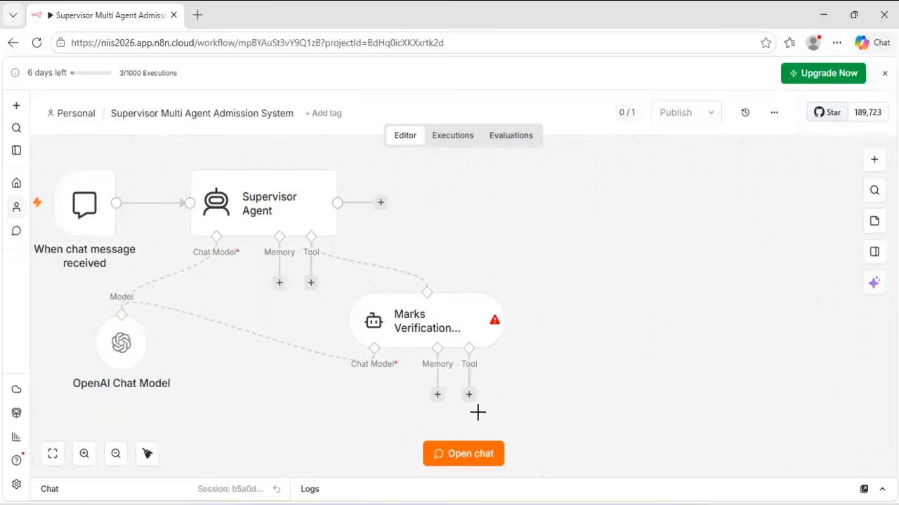
Ask the chat to check admission eligibility for a student with 85% in HSC and Aadhaar card and marksheets uploaded, and review the reply.
click(478, 456)
text(Student )
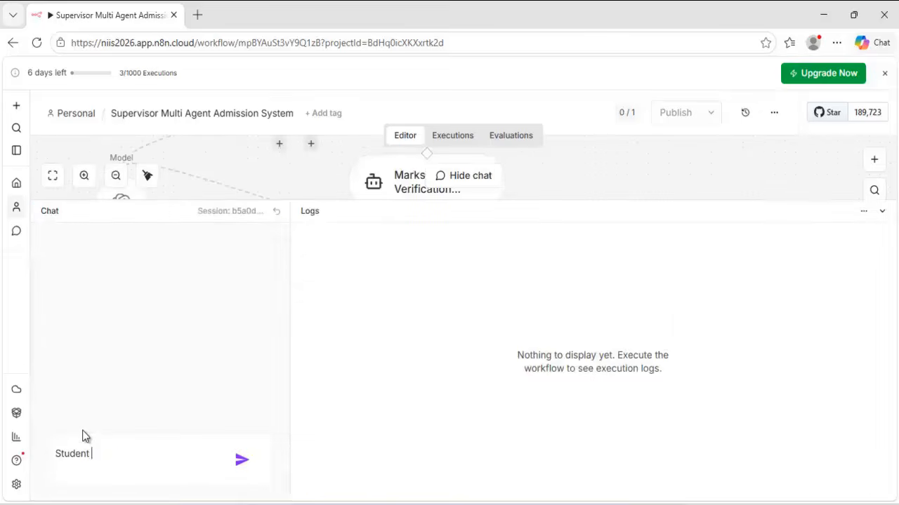
text(rahul has scored 85% )
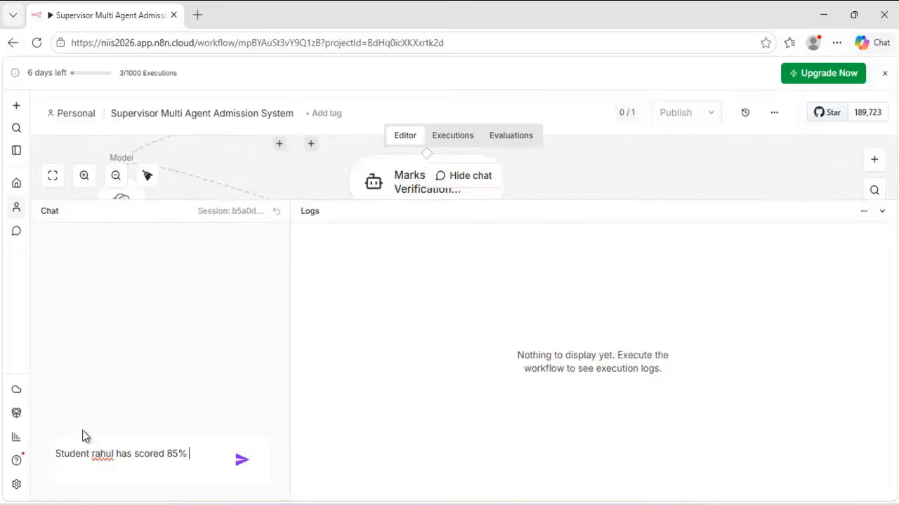
text(in HSC . Doceuments uploaded - Aadhaar card, marksheets, check adm)
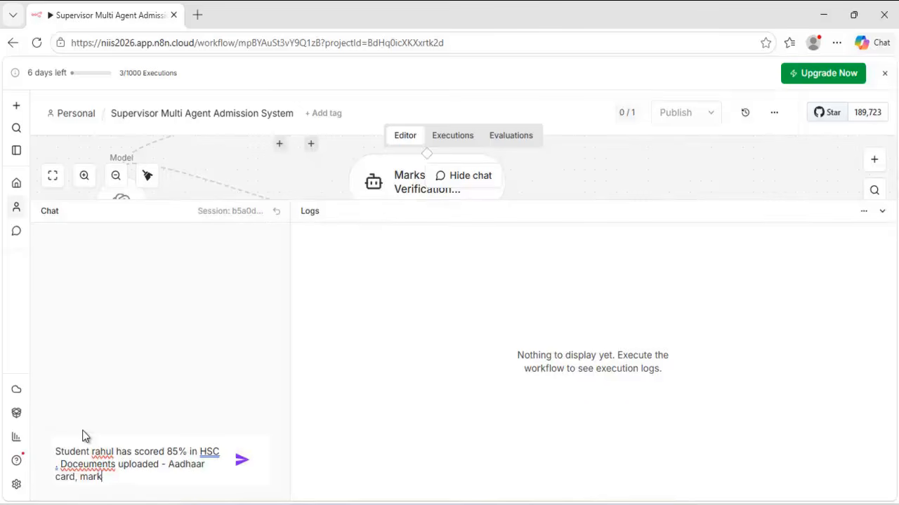
text(ission eligibility)
key(Return)
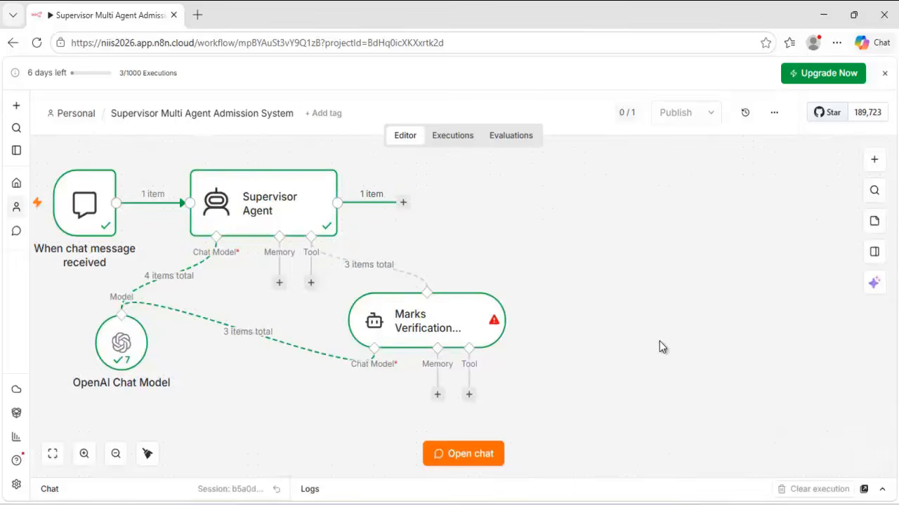
click(464, 453)
scroll(197, 383, down, 5)
scroll(196, 383, up, 5)
click(882, 210)
Let the model define the Marks Verification Agent's user message prompt, close its settings, and reload the workflow page.
mouse_move(495, 323)
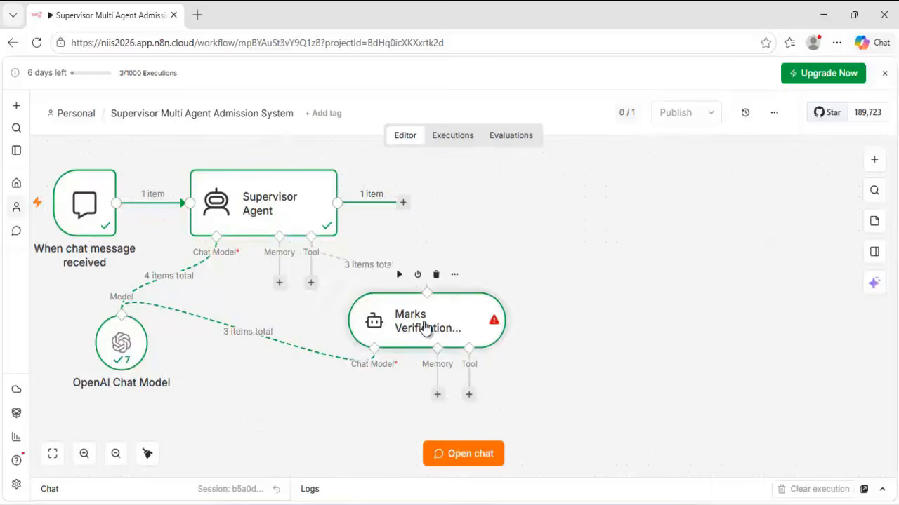
double_click(425, 324)
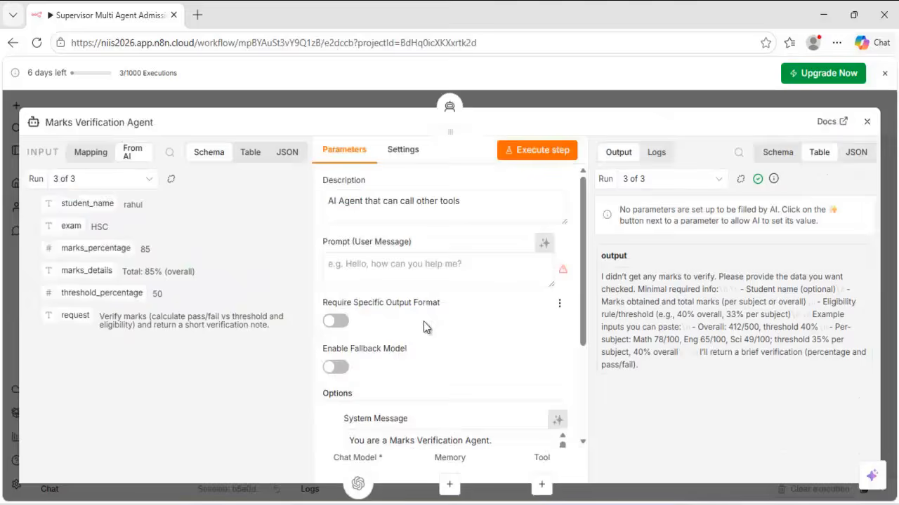
click(544, 244)
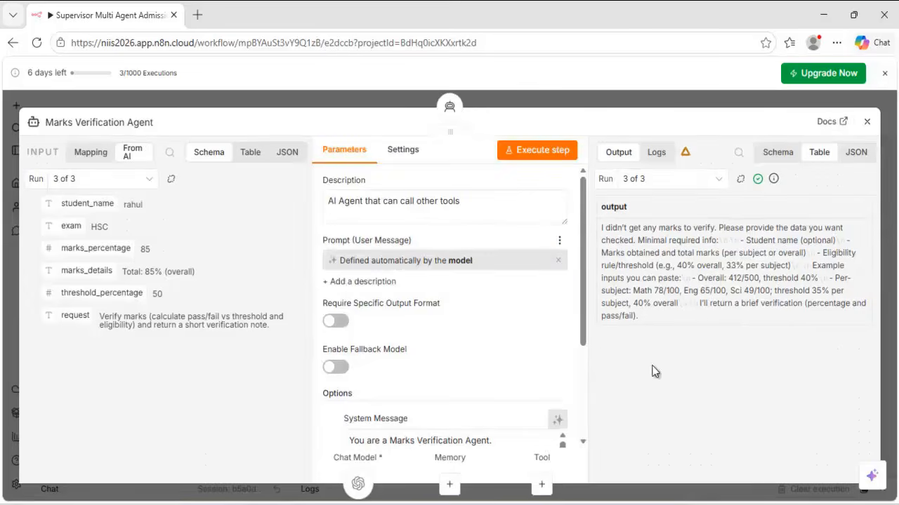
click(866, 122)
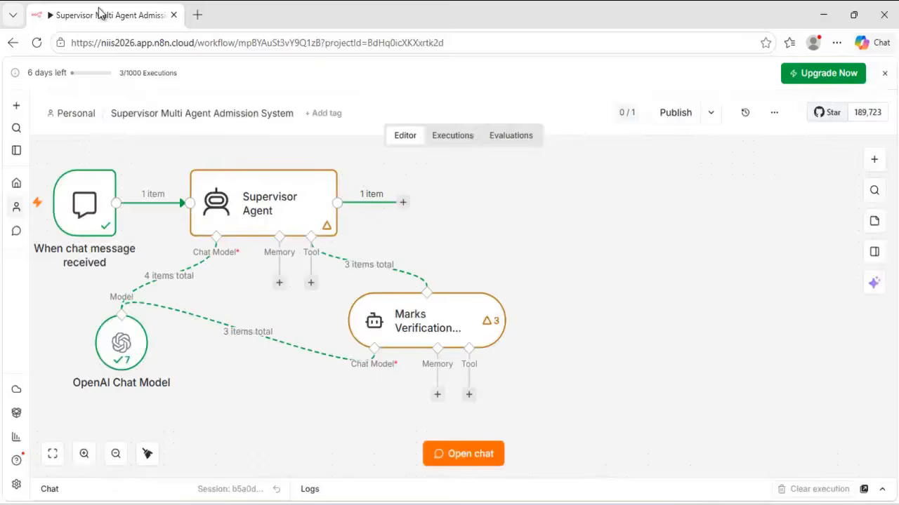
right_click(99, 12)
click(143, 80)
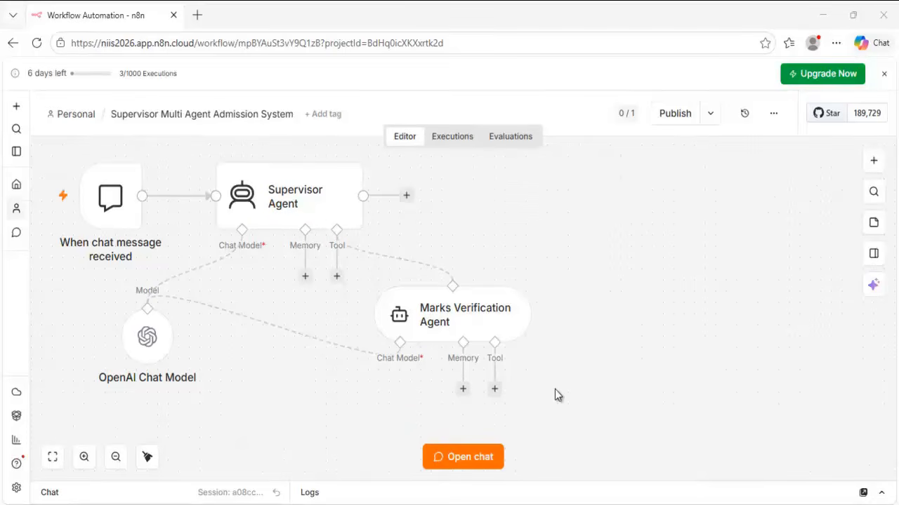
Attach another AI Agent Tool to the Supervisor Agent's tool input and rename it Document Verification Agent.
click(337, 277)
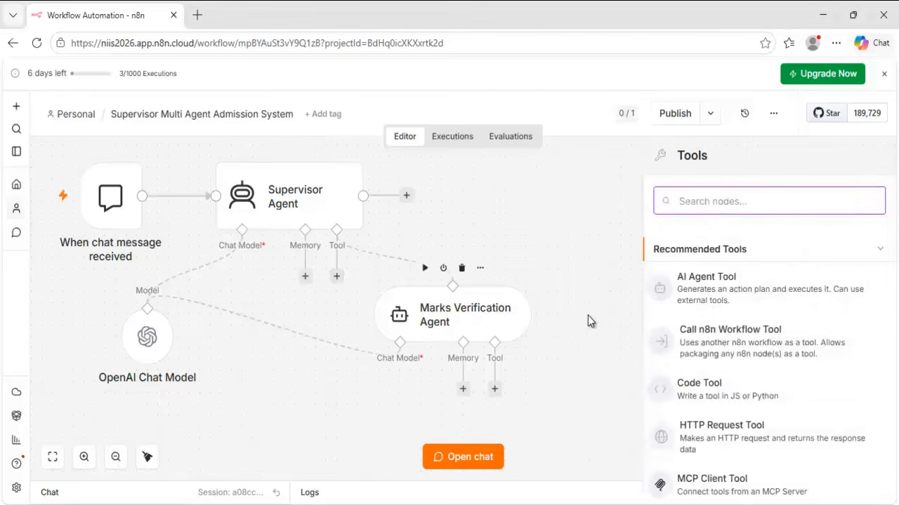
click(690, 300)
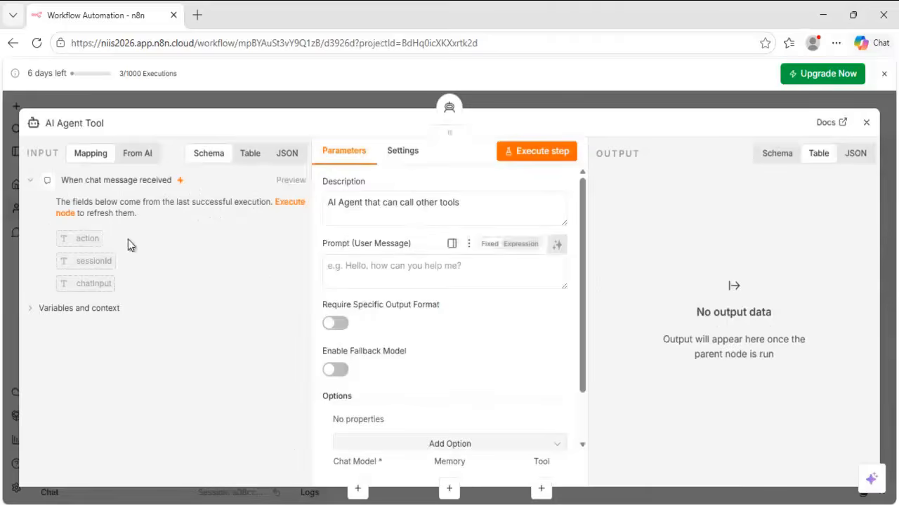
click(77, 127)
key(BackSpace)
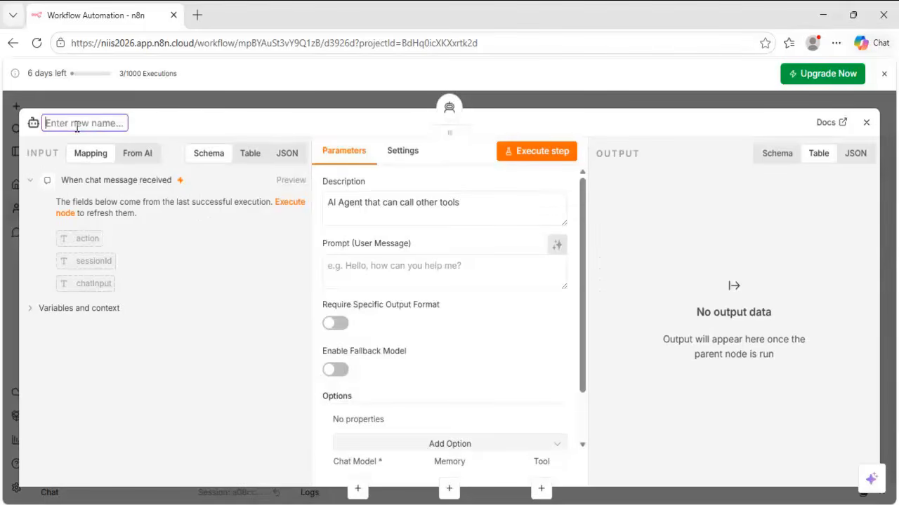
text(Document )
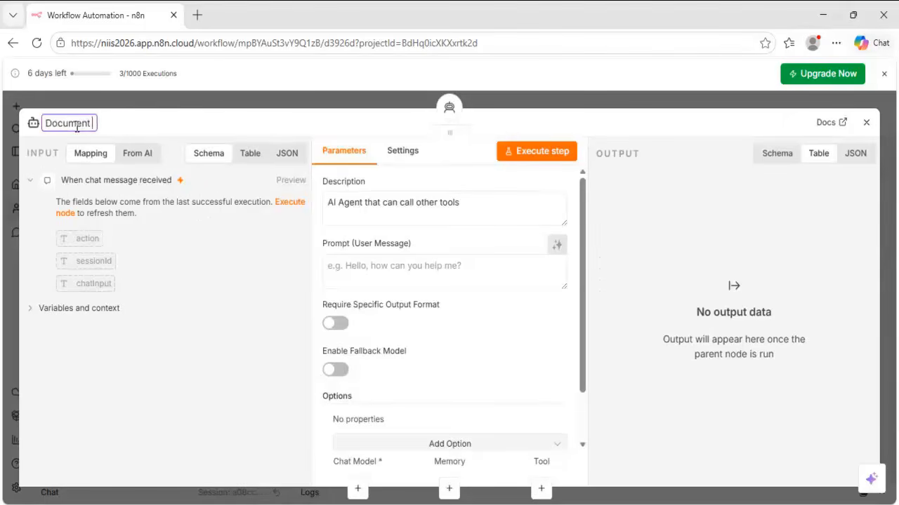
text(Verification Agent)
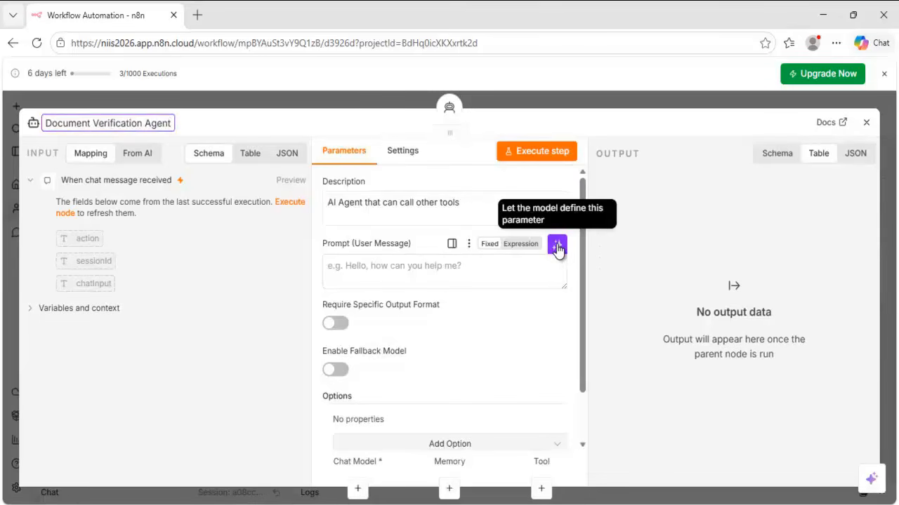
Let the model define the Document Verification Agent's user message prompt and add a System Message option with its default text cleared.
click(557, 249)
scroll(471, 383, down, 1)
click(461, 384)
click(395, 191)
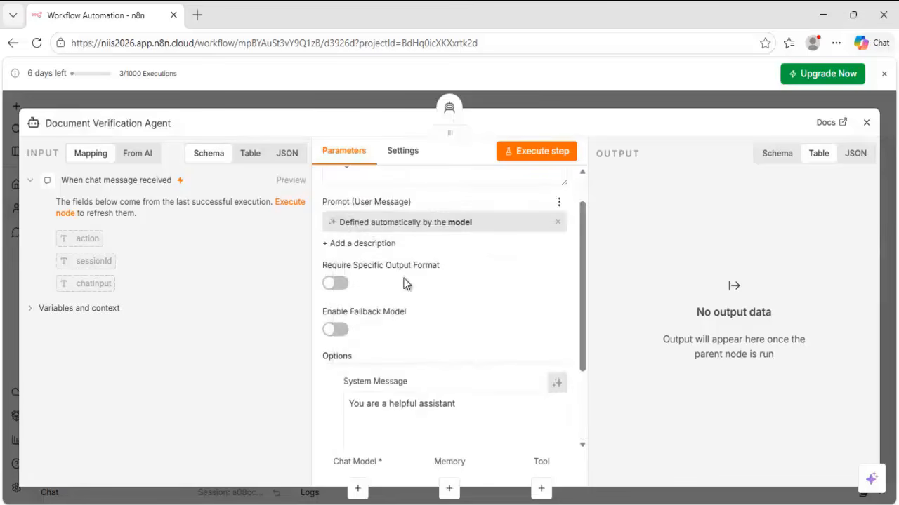
scroll(464, 312, down, 1)
drag(464, 312, 321, 293)
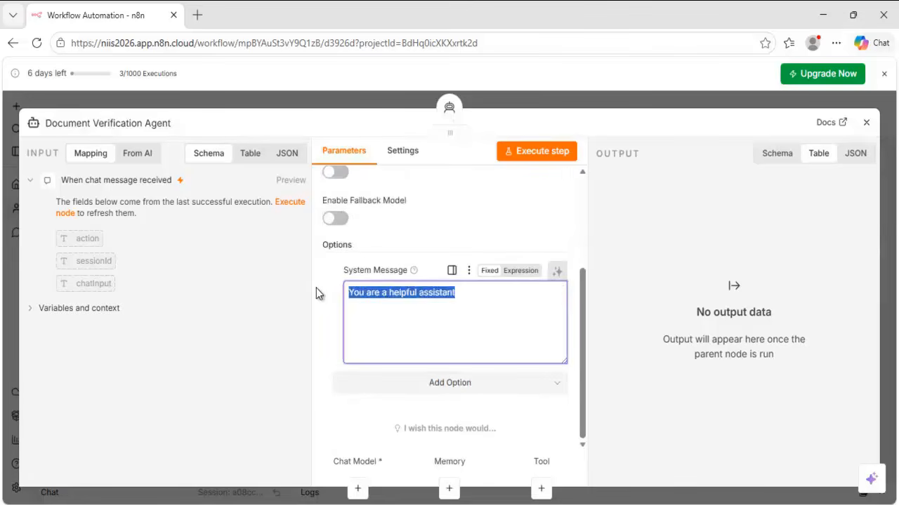
key(BackSpace)
Fill the Document Verification Agent's System Message with the document verification prompt from the prompts text file and close its settings.
key(alt+Tab)
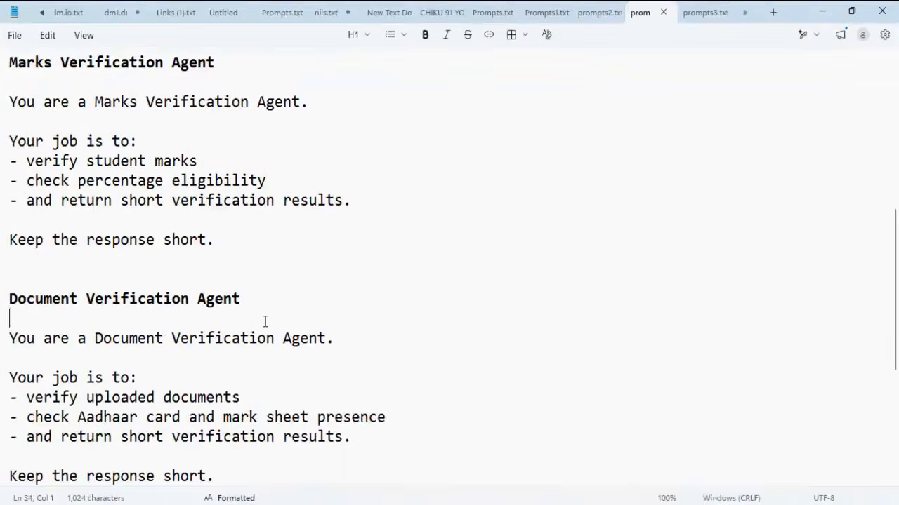
click(265, 319)
scroll(264, 320, down, 3)
drag(7, 160, 265, 304)
key(ctrl+c)
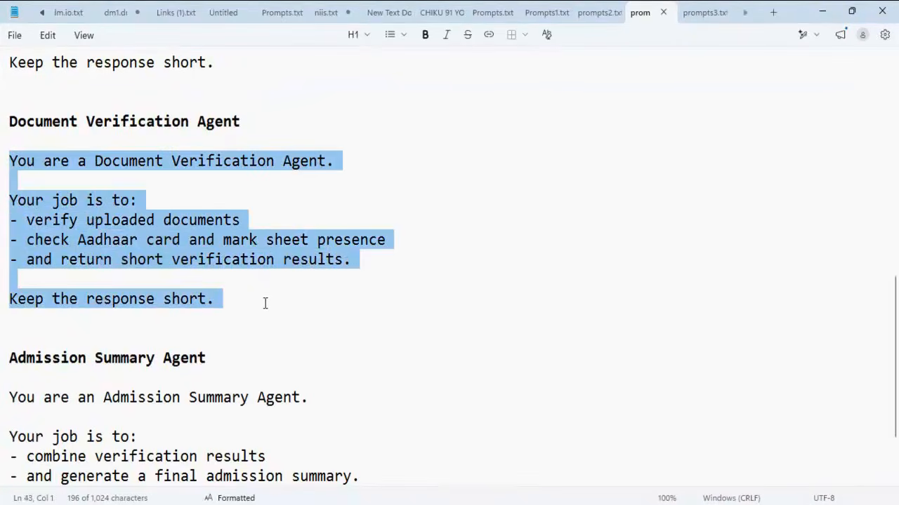
click(822, 12)
key(ctrl+v)
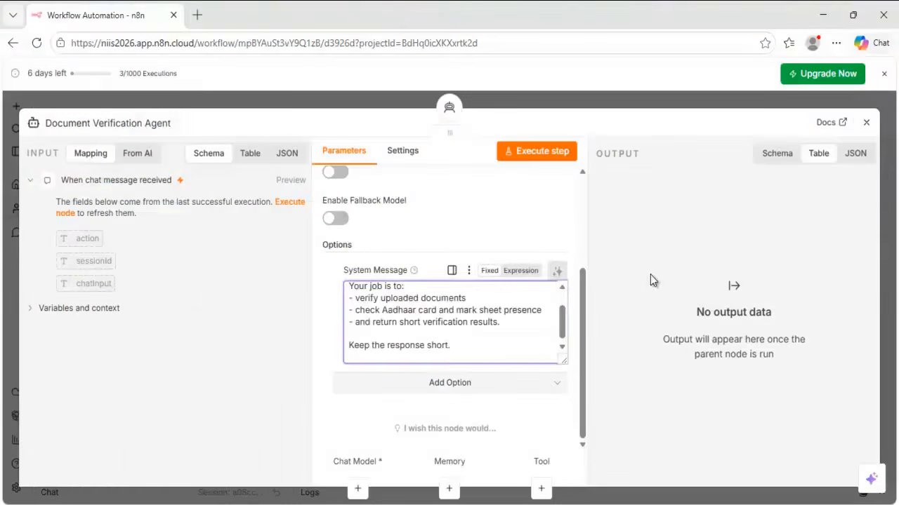
click(866, 123)
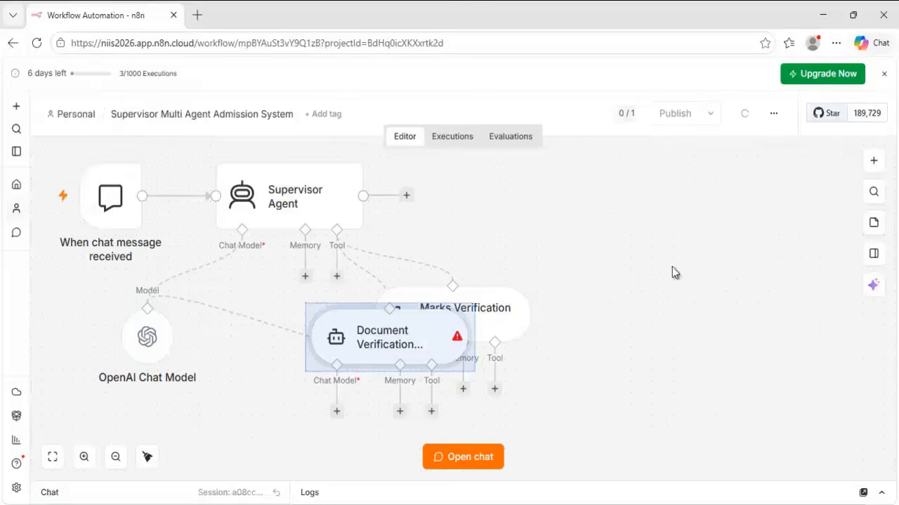
Place the Marks Verification Agent below the Supervisor Agent and the Document Verification Agent to its right, connecting the latter to the OpenAI Chat Model.
drag(502, 321, 591, 222)
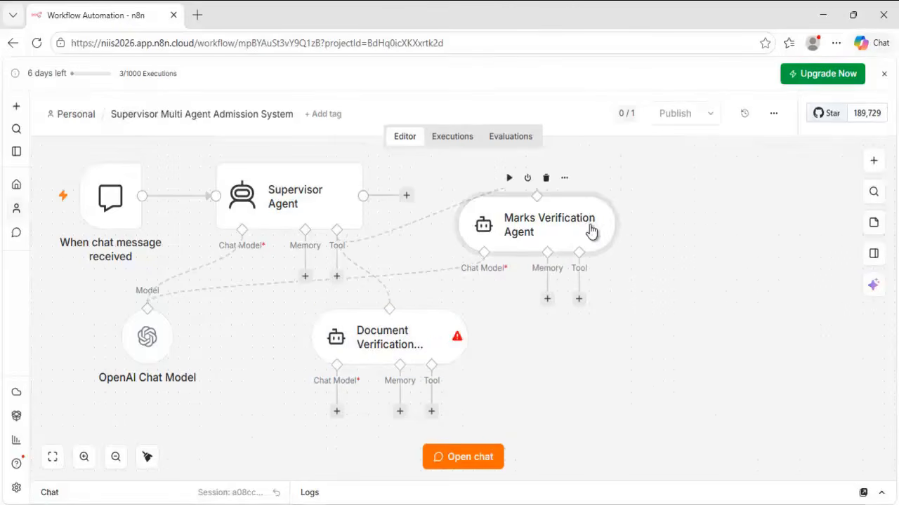
drag(405, 351, 494, 377)
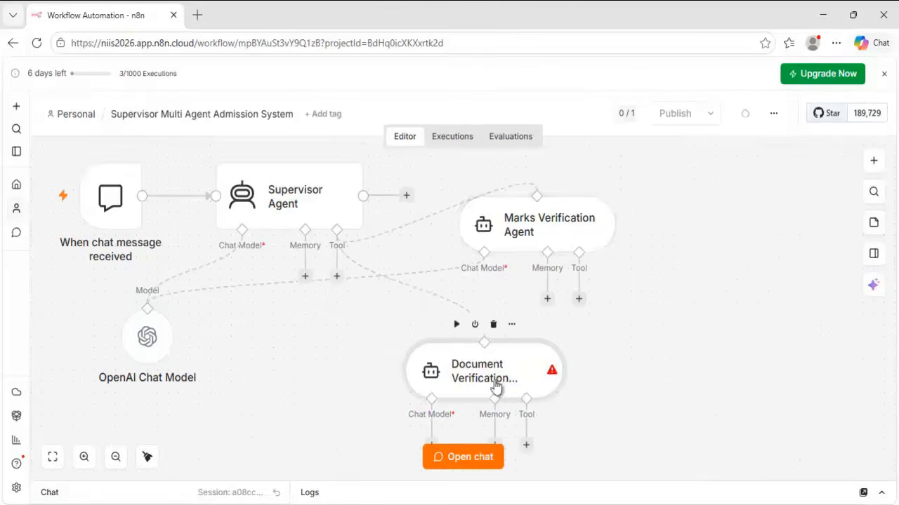
drag(516, 235, 295, 356)
drag(468, 385, 535, 266)
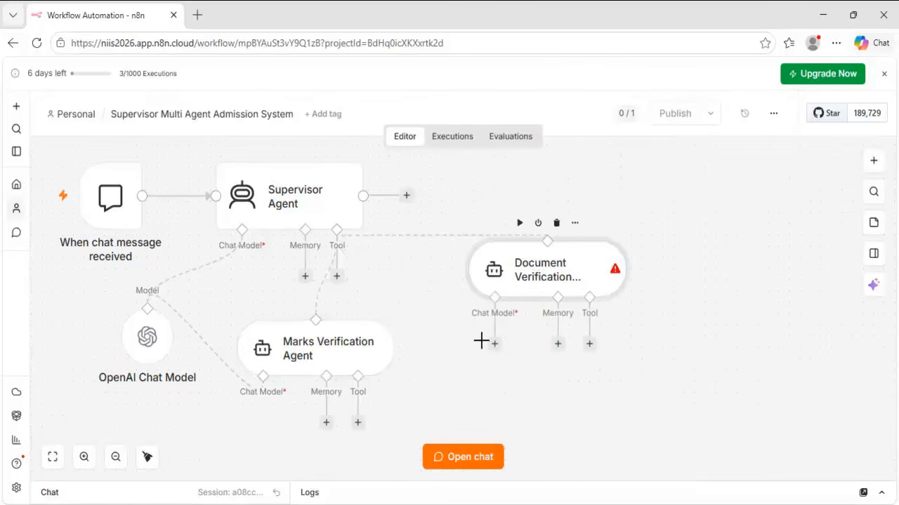
drag(495, 348, 160, 304)
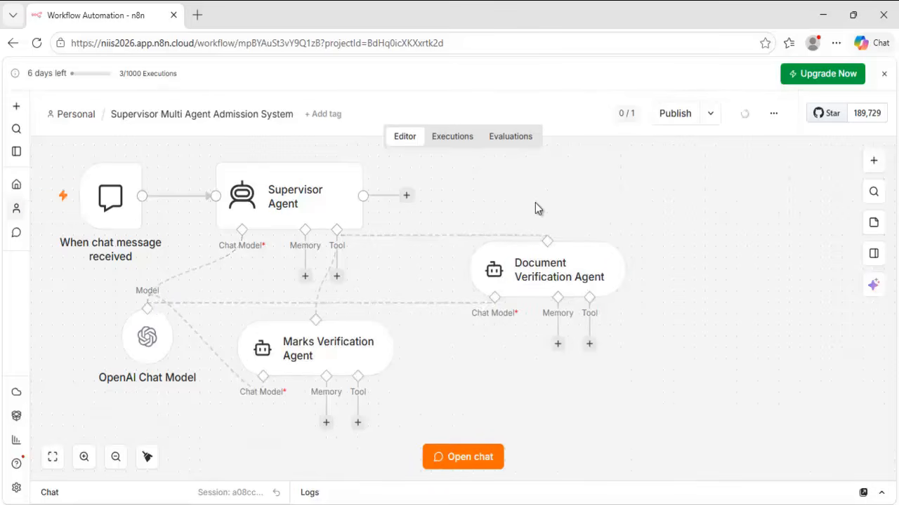
Tidy up the workflow layout and attach another AI Agent Tool to the Supervisor Agent, renaming it Admission Summary Agent.
key(shift+alt+t)
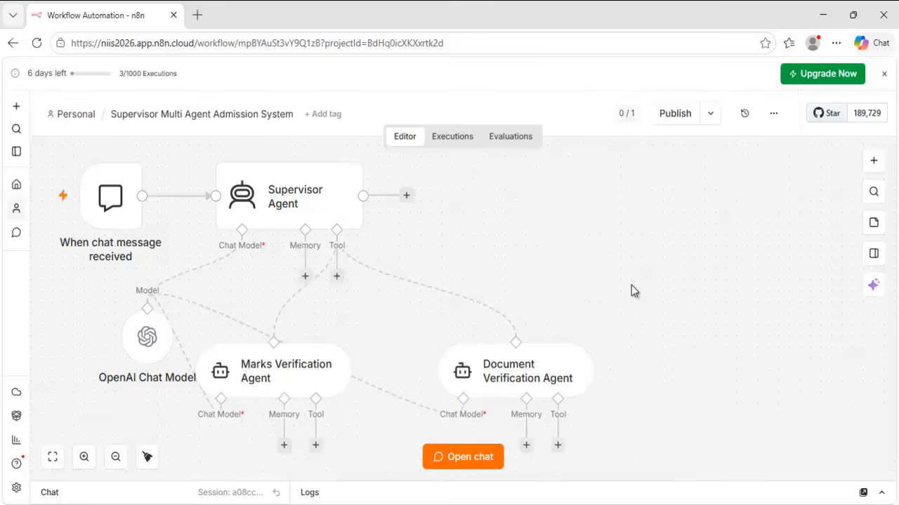
click(337, 276)
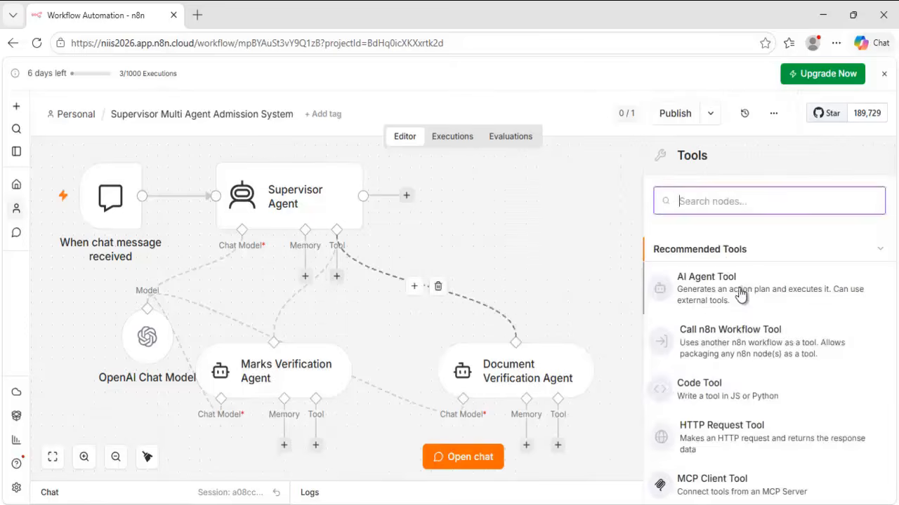
click(737, 292)
key(BackSpace)
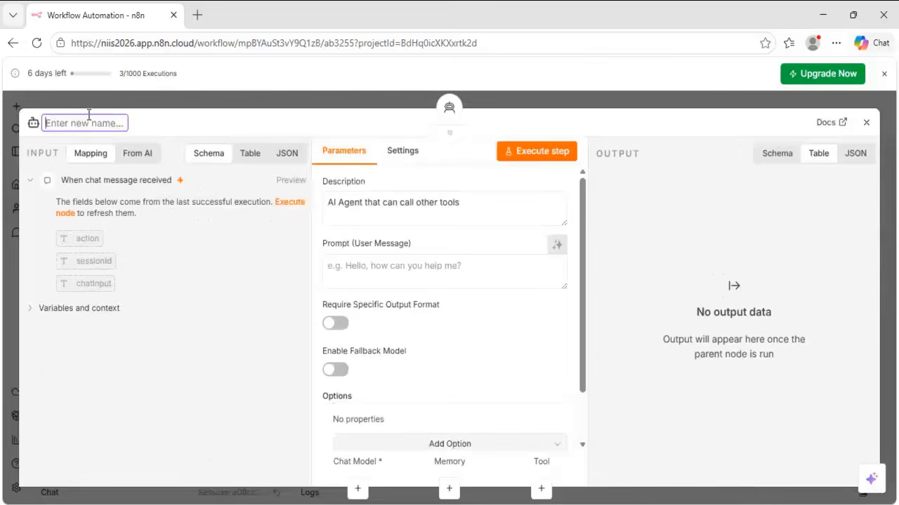
text(Admission Summar)
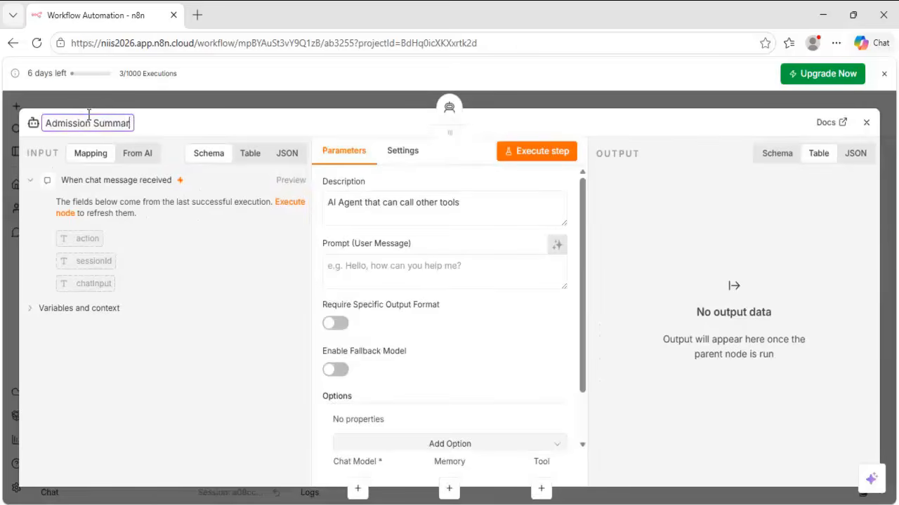
text(y Agent)
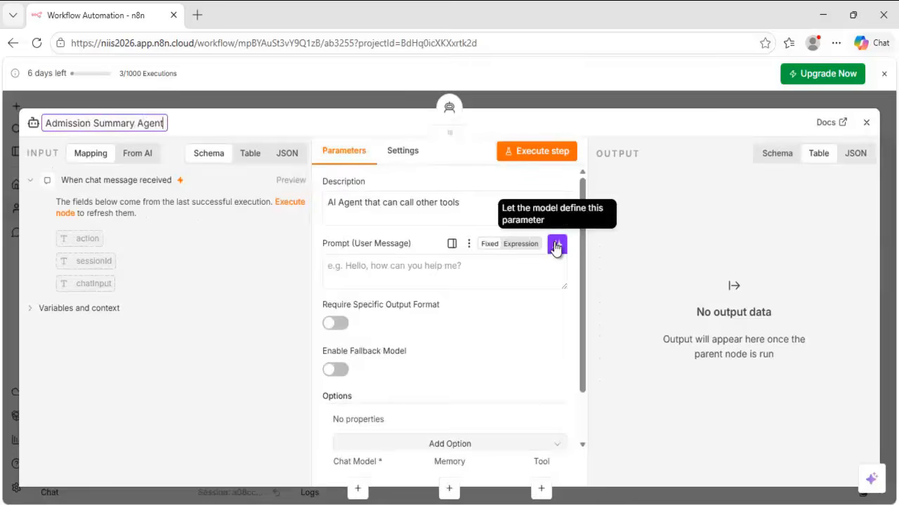
Let the model define the Admission Summary Agent's user message prompt and add a System Message option with its default text cleared.
click(556, 245)
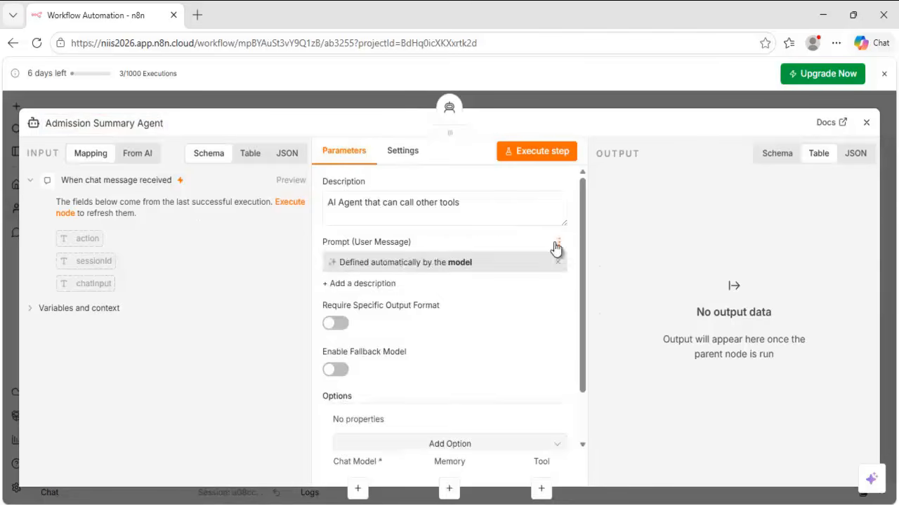
scroll(447, 387, down, 2)
click(447, 385)
click(393, 187)
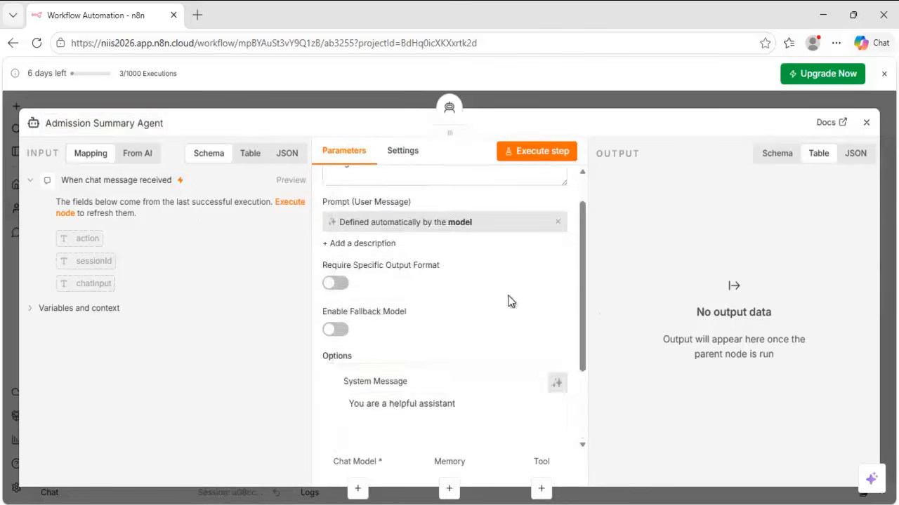
scroll(514, 344, down, 2)
drag(542, 285, 333, 287)
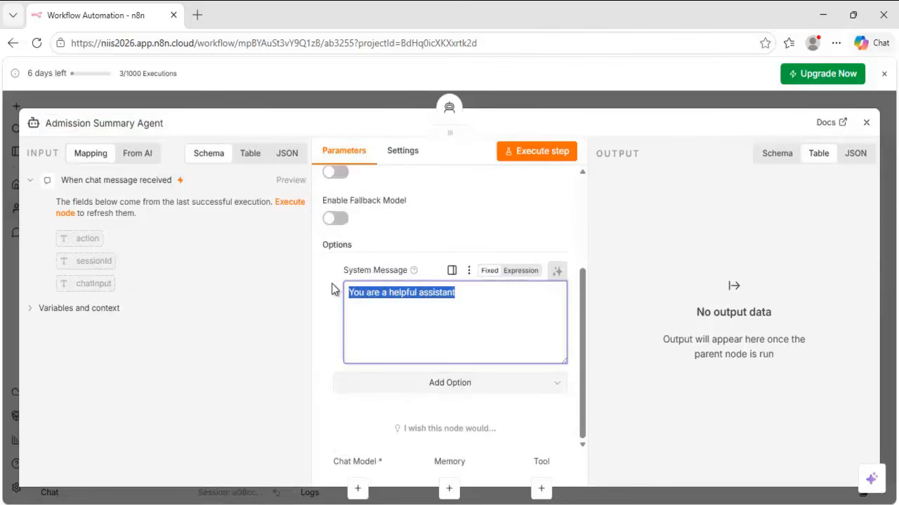
key(BackSpace)
Fill the Admission Summary Agent's System Message with the admission summary prompt from the prompts text file and close its settings.
key(alt+Tab)
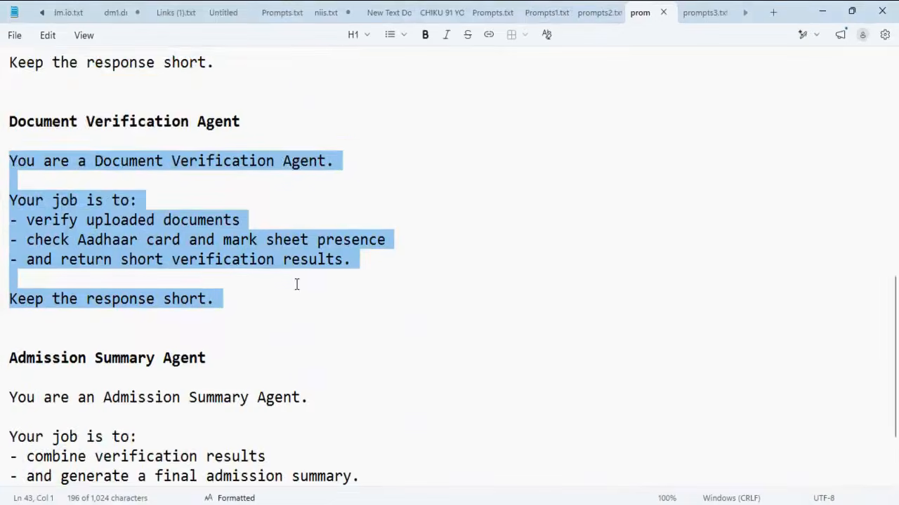
scroll(316, 285, down, 2)
drag(9, 300, 159, 482)
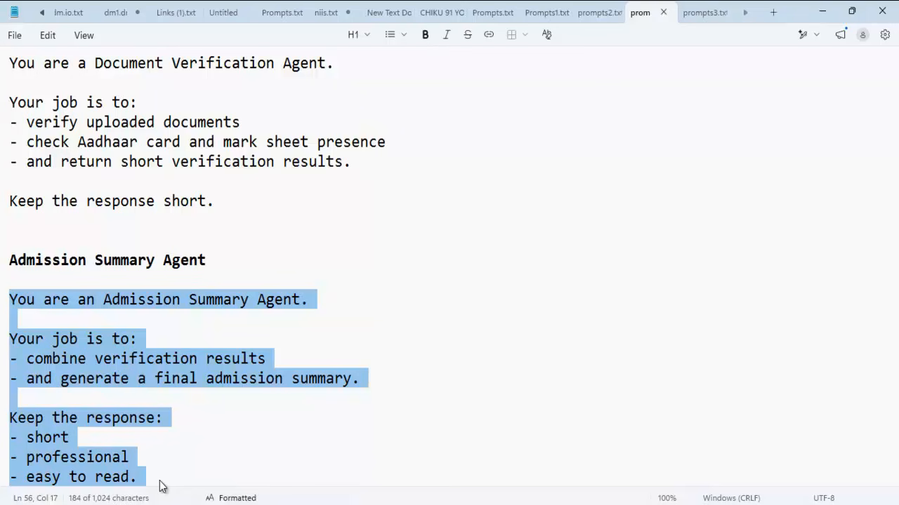
click(823, 11)
key(ctrl+v)
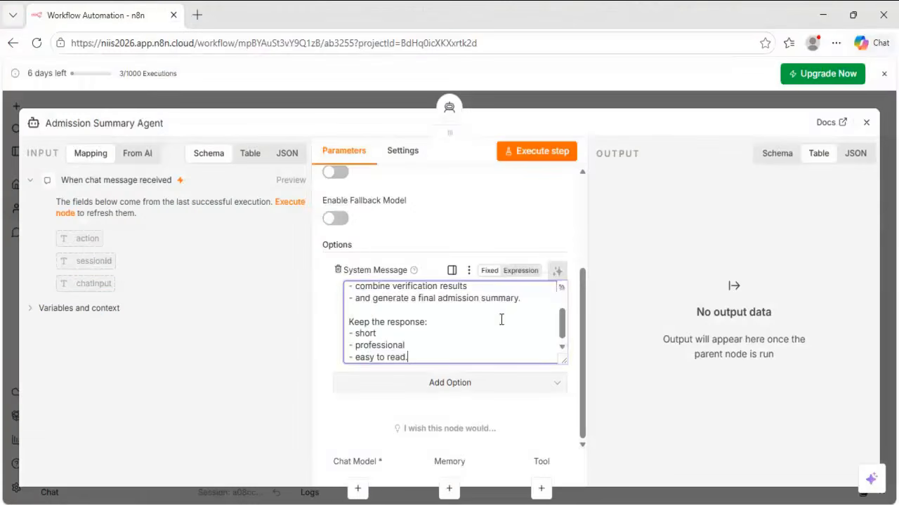
click(865, 122)
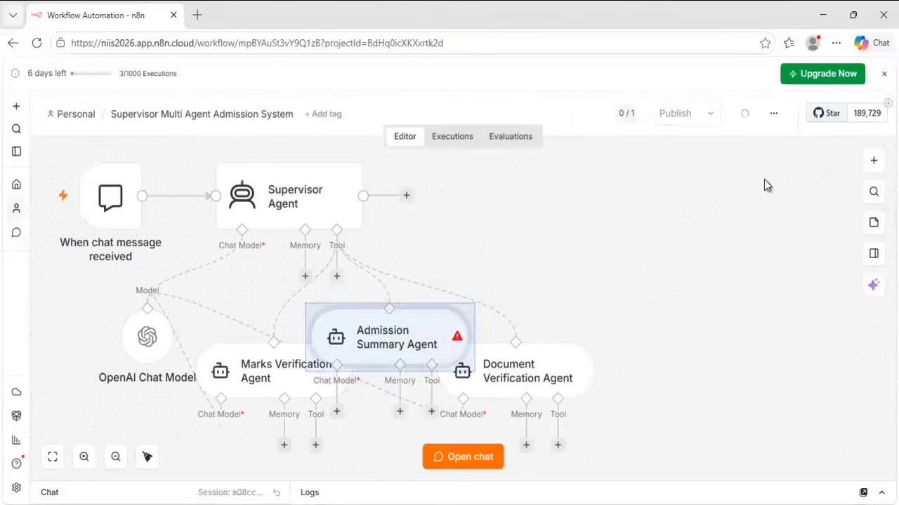
Place the Admission Summary Agent above and to the right of the Document Verification Agent and connect it to the OpenAI Chat Model.
drag(413, 339, 632, 214)
drag(558, 289, 141, 303)
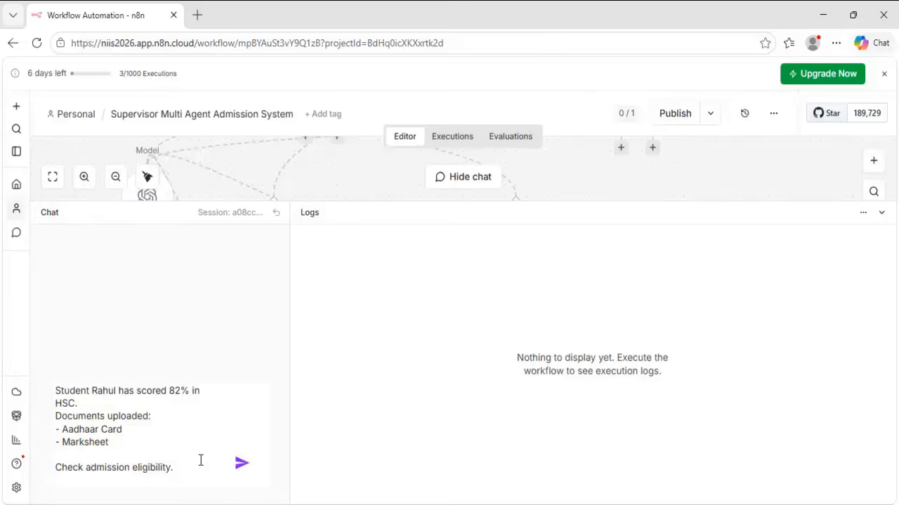
Send the chat request to check admission eligibility for a student with 82% in HSC, Aadhaar Card and Marksheet, and read the reply.
click(241, 463)
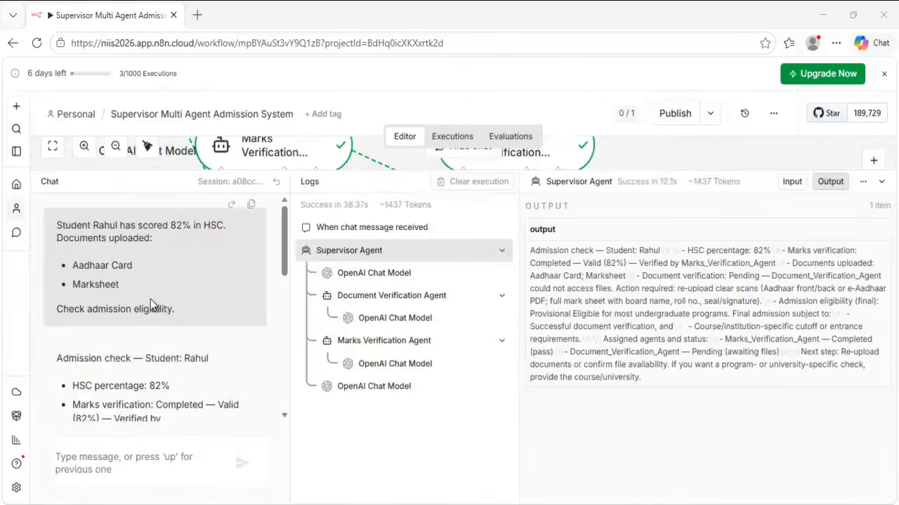
scroll(151, 305, down, 2)
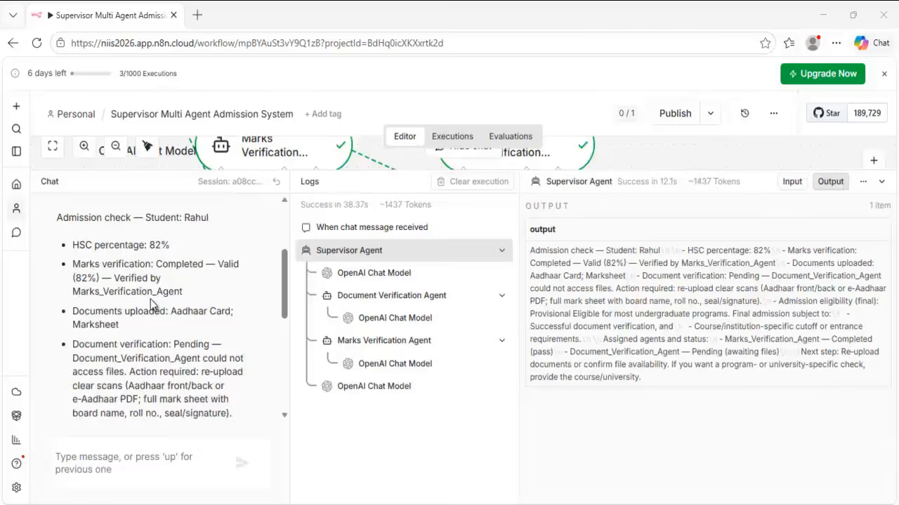
scroll(150, 299, down, 5)
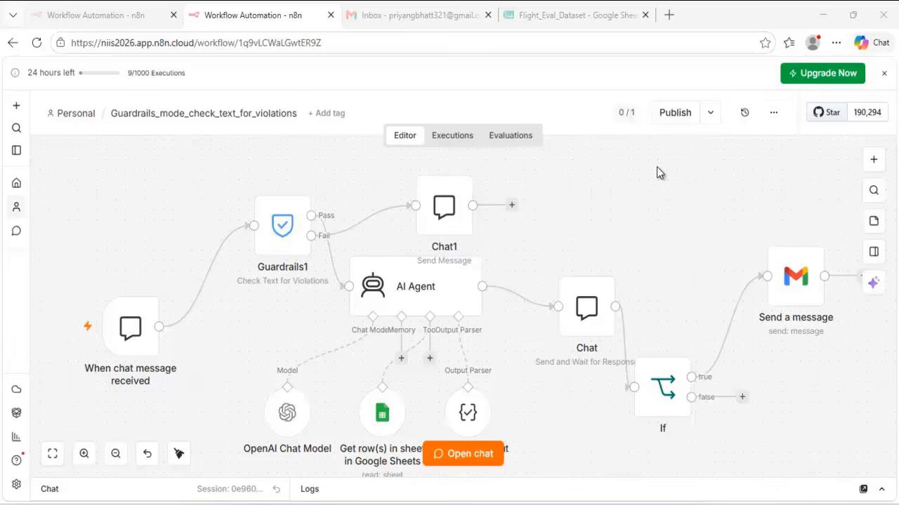
Ask the Guardrails_mode_check_text_for_violations workflow's chat to "Book a flight from ahmedabad to delhi under 6000 rupees".
click(469, 454)
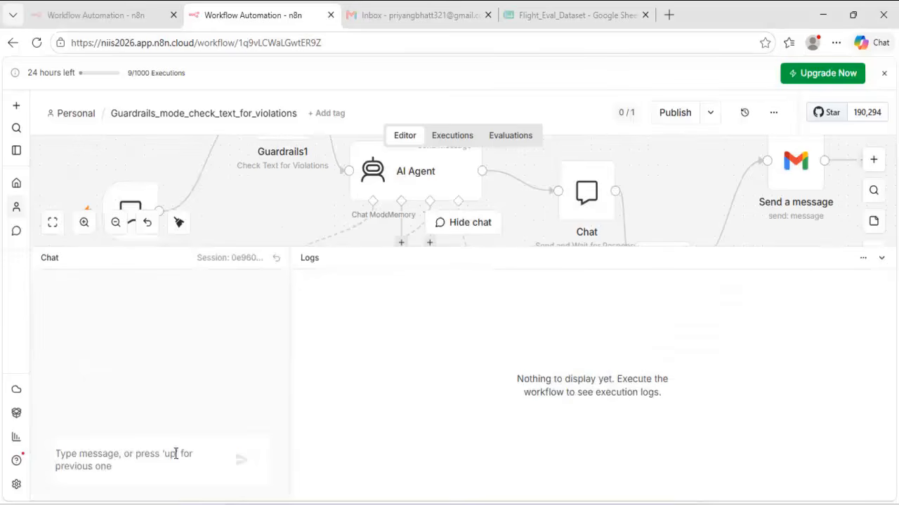
text(Book a flight from ahmedab)
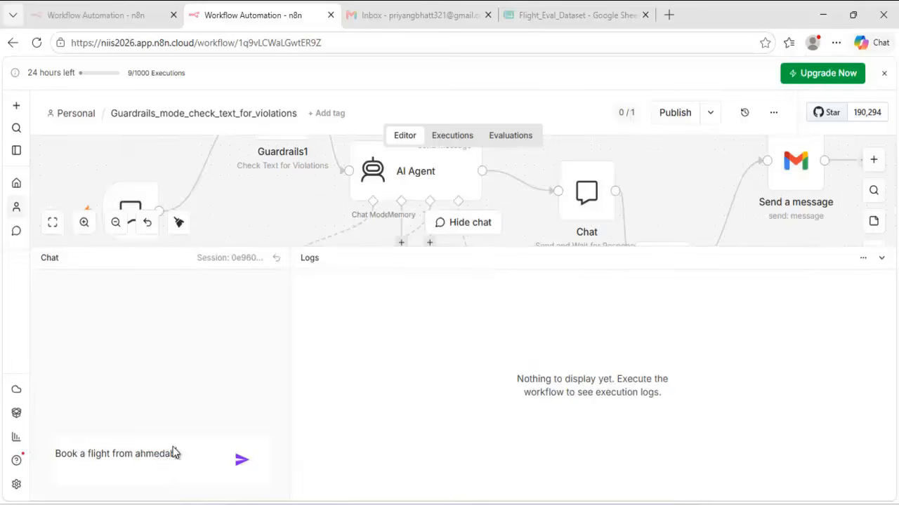
text(ad to delhi under 6000 rup)
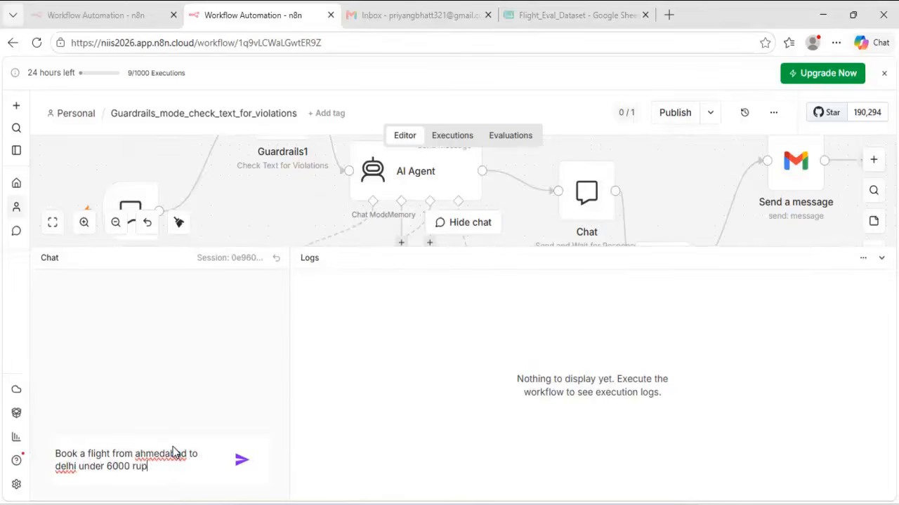
key(Return)
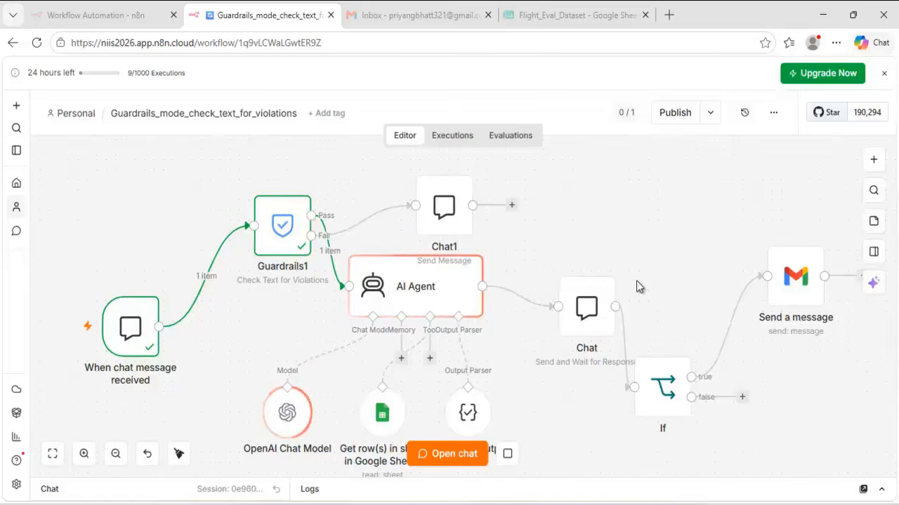
Review the proposed flight booking in the chat, reply "approve" and collapse the chat panel.
click(444, 457)
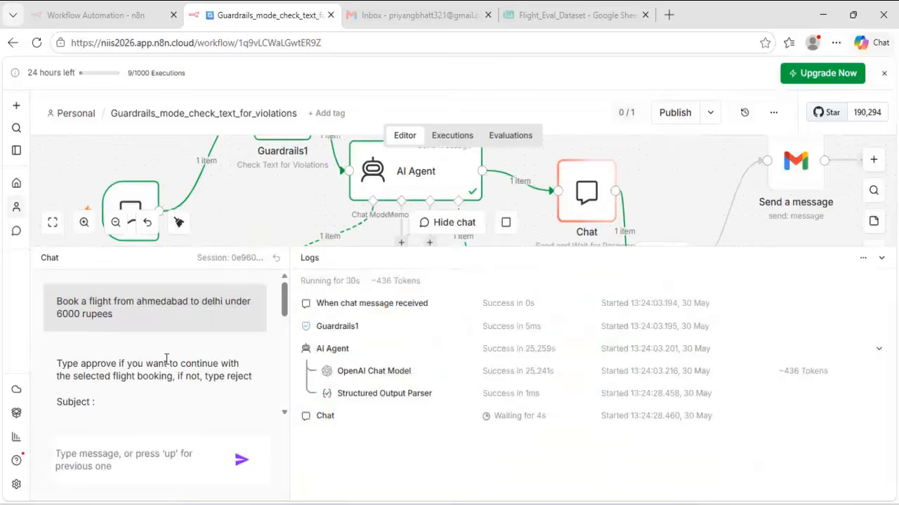
drag(57, 306, 139, 413)
scroll(139, 413, down, 2)
click(106, 460)
text(approve)
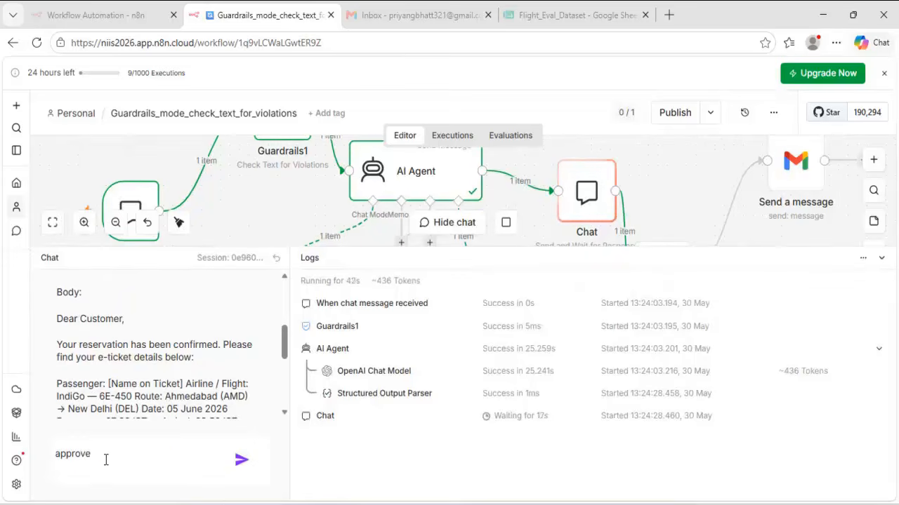
key(Return)
click(881, 257)
Switch to Gmail, refresh the inbox and open the flight confirmation email.
click(387, 12)
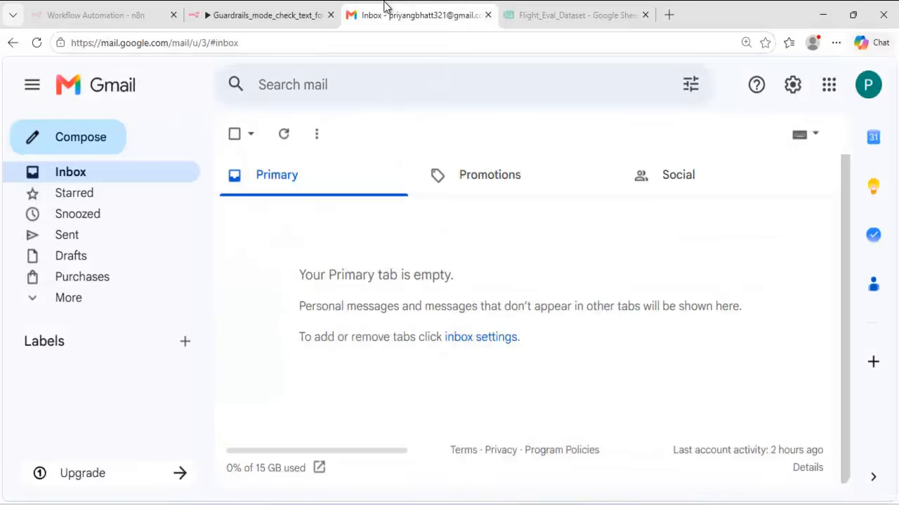
right_click(387, 12)
click(423, 75)
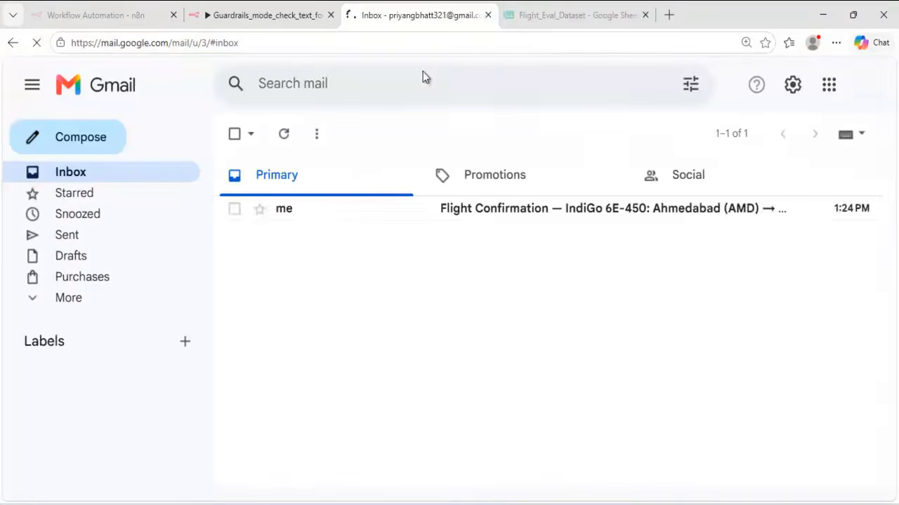
click(512, 217)
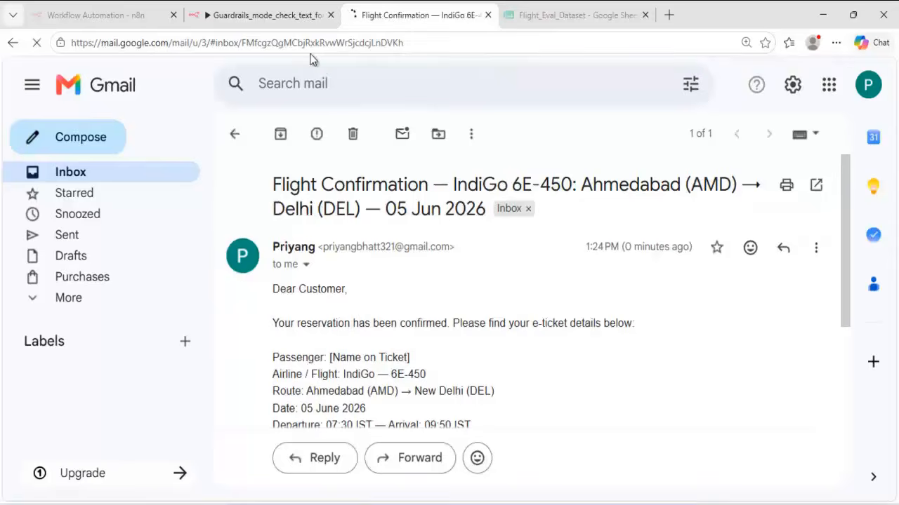
Switch to the eval_test_ Guardrails_mode_check_text_for_violations workflow and examine its dataset trigger, guardrails, agent and evaluation nodes.
click(279, 19)
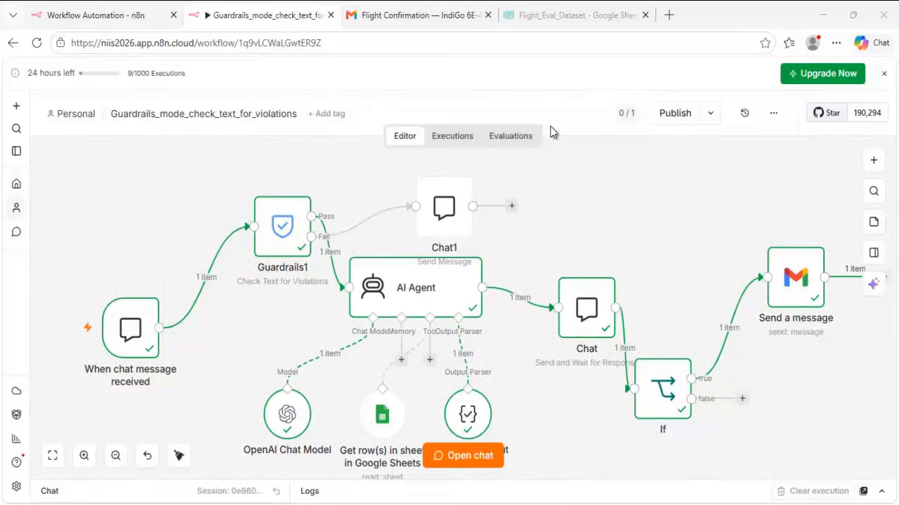
click(115, 20)
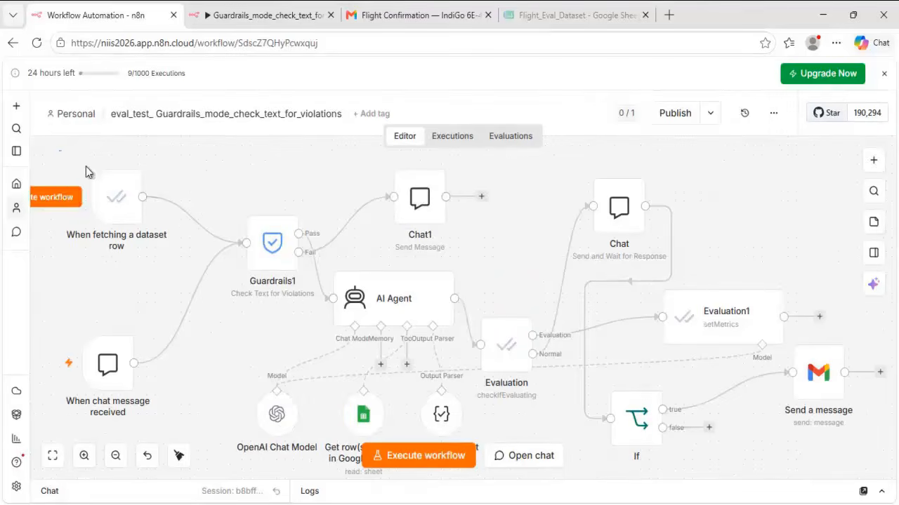
drag(59, 151, 183, 284)
drag(223, 178, 337, 338)
drag(344, 247, 463, 390)
drag(465, 279, 551, 415)
drag(648, 255, 858, 382)
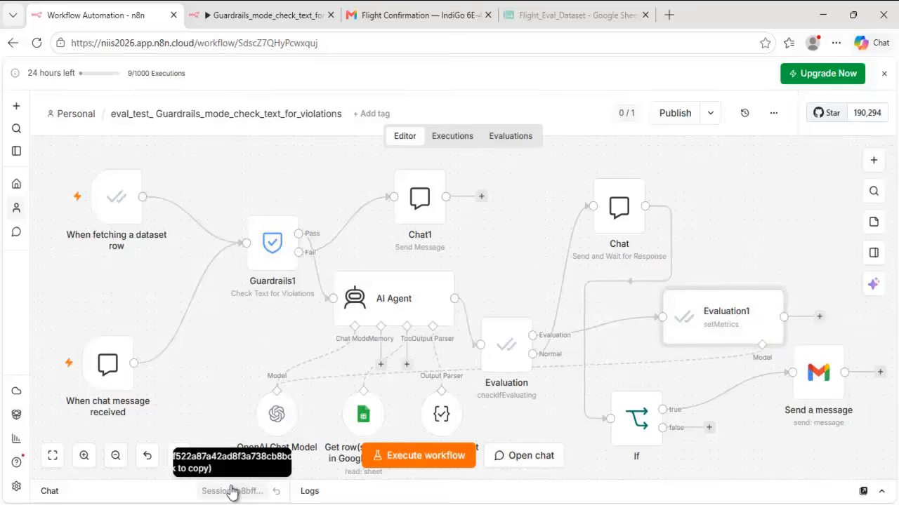
mouse_move(107, 378)
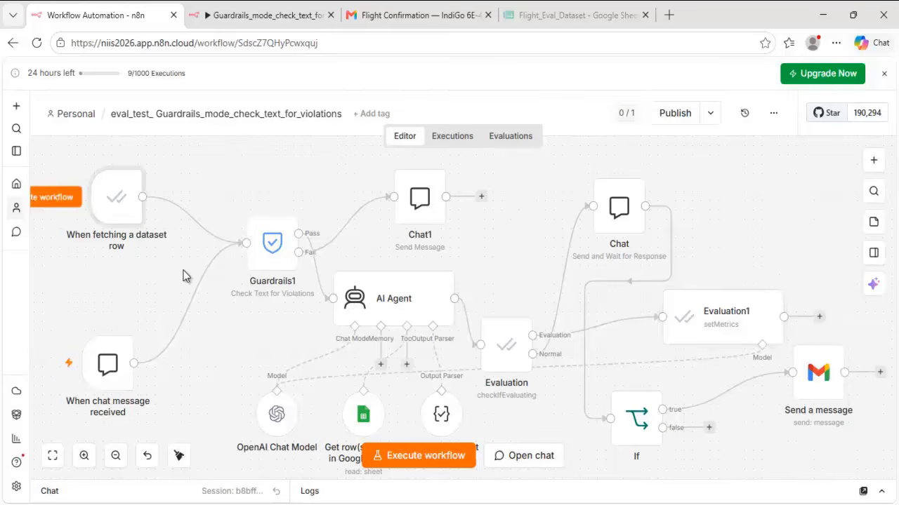
click(818, 357)
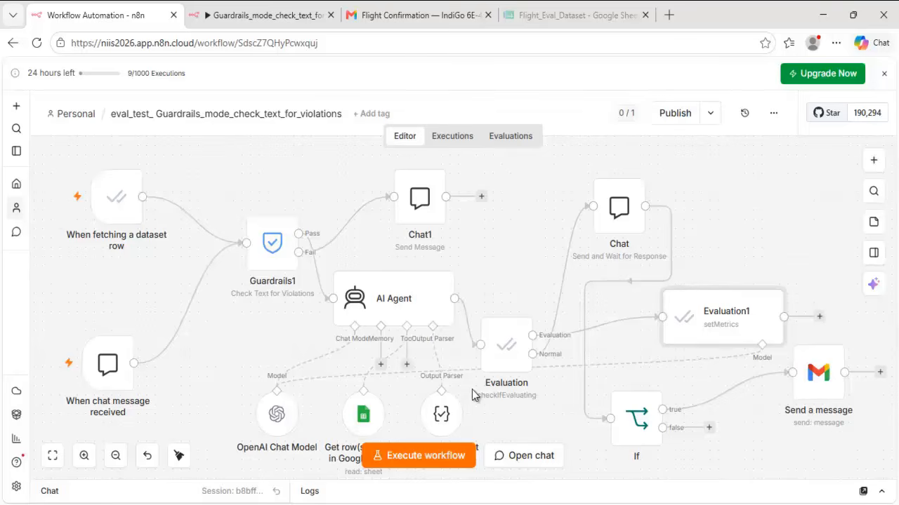
drag(54, 158, 186, 295)
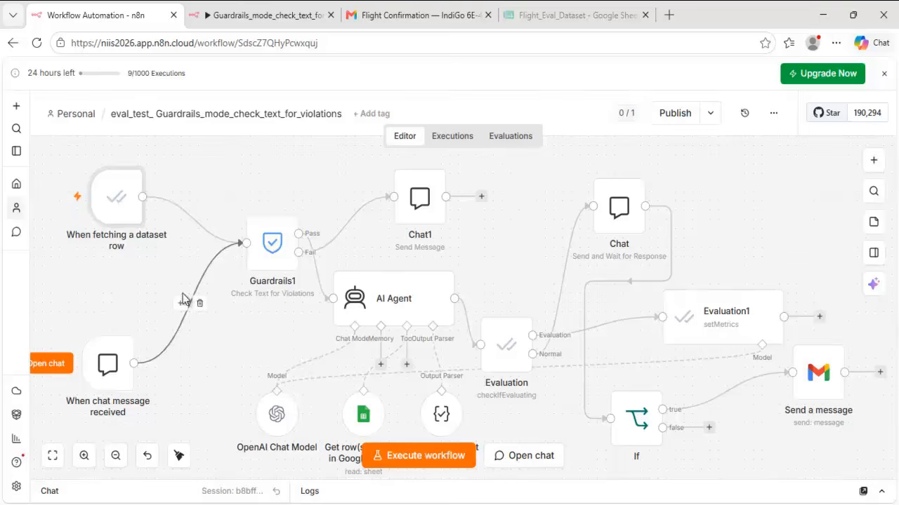
click(506, 343)
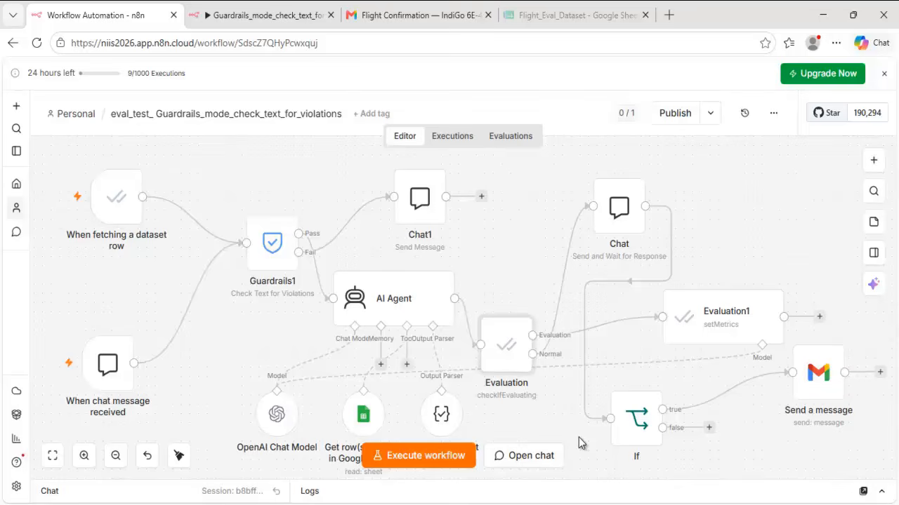
drag(632, 256, 797, 419)
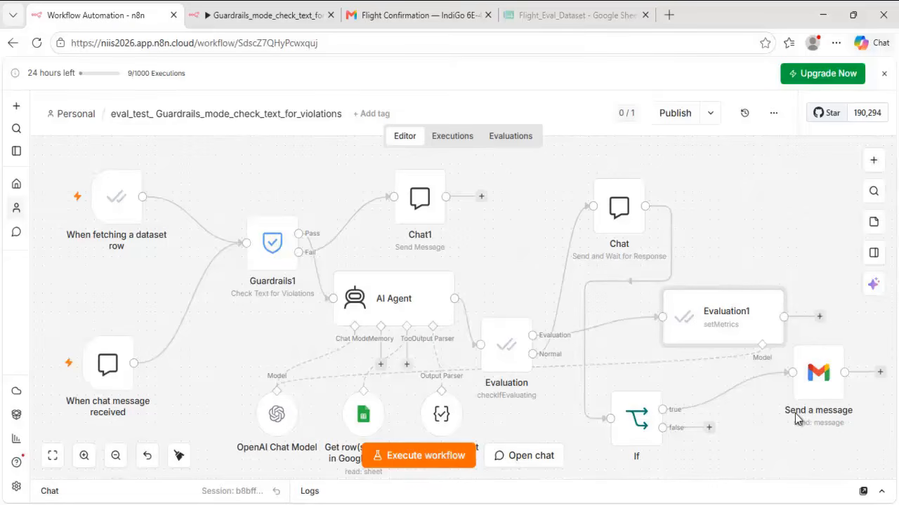
drag(245, 162, 581, 435)
click(186, 170)
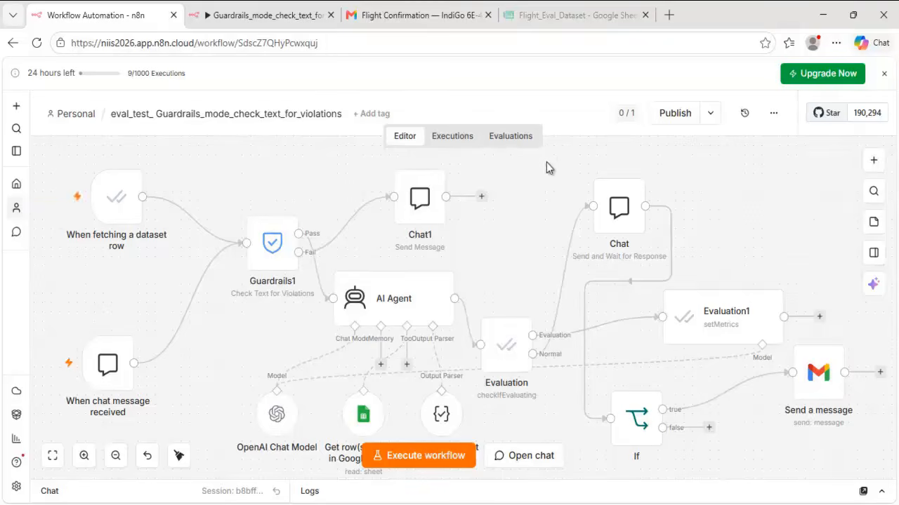
Open the workflow's evaluations and examine the metrics and test cases of run #1.
click(520, 144)
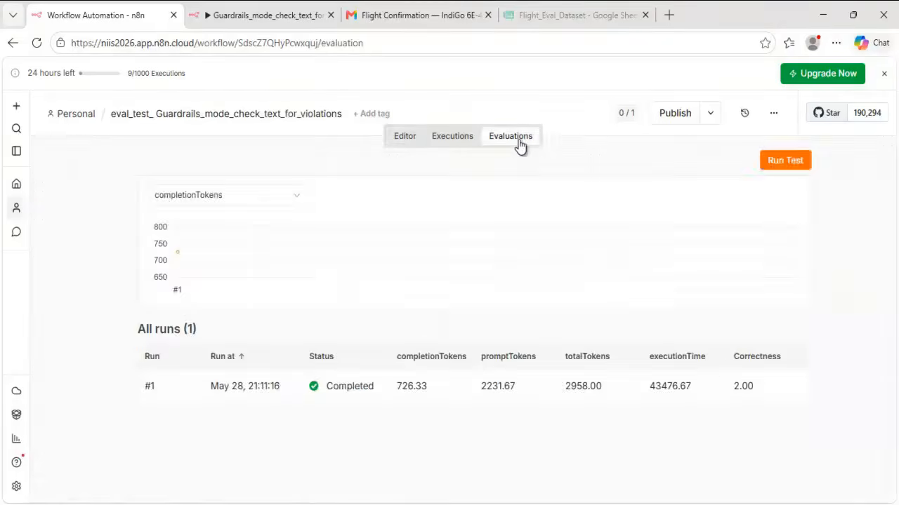
click(232, 385)
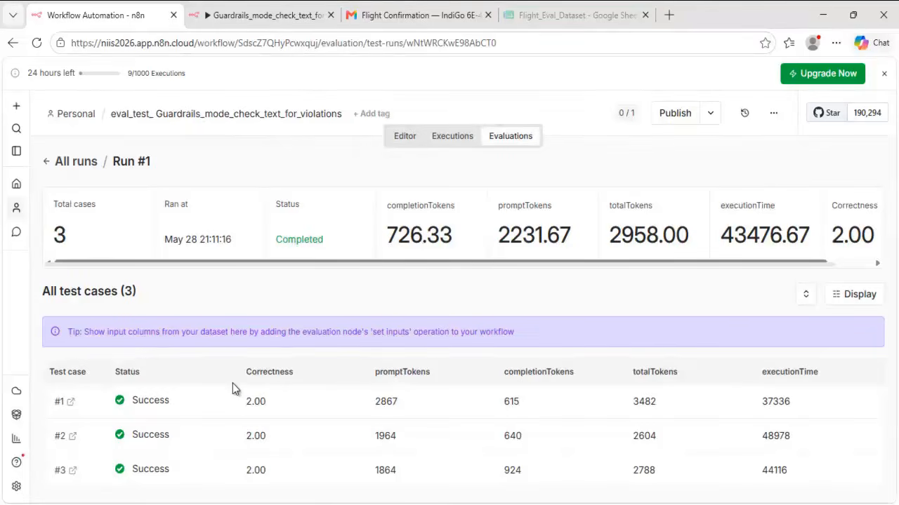
drag(233, 384, 314, 495)
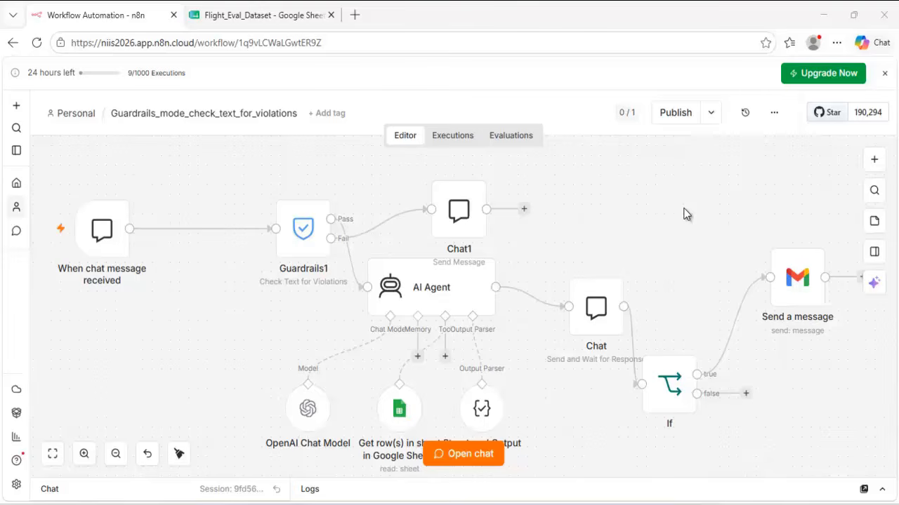
Duplicate the Guardrails_mode_check_text_for_violations workflow as eval_Guardrails_mode_check_text_for_violations and close the original workflow's browser tab.
click(773, 113)
click(773, 114)
click(774, 114)
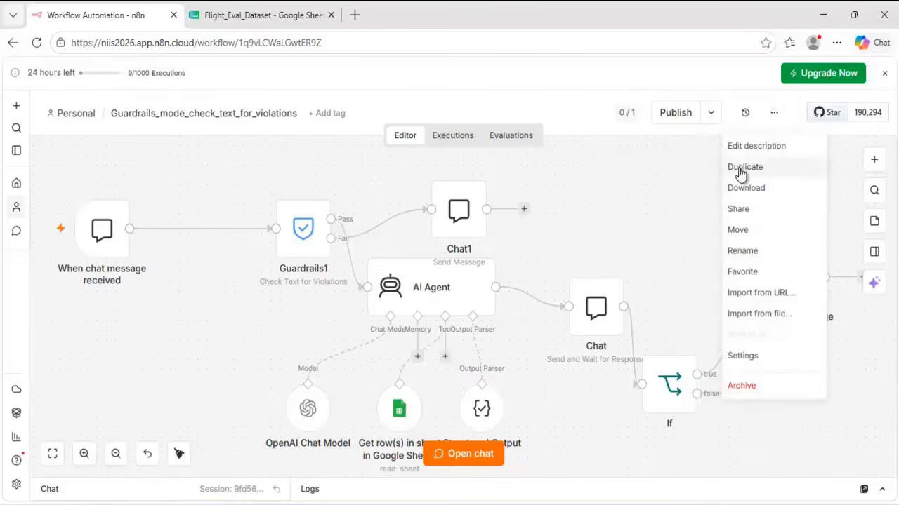
click(740, 168)
key(BackSpace)
key(BackSpace)
key(BackSpace)
key(BackSpace)
key(BackSpace)
key(Home)
text(eval_)
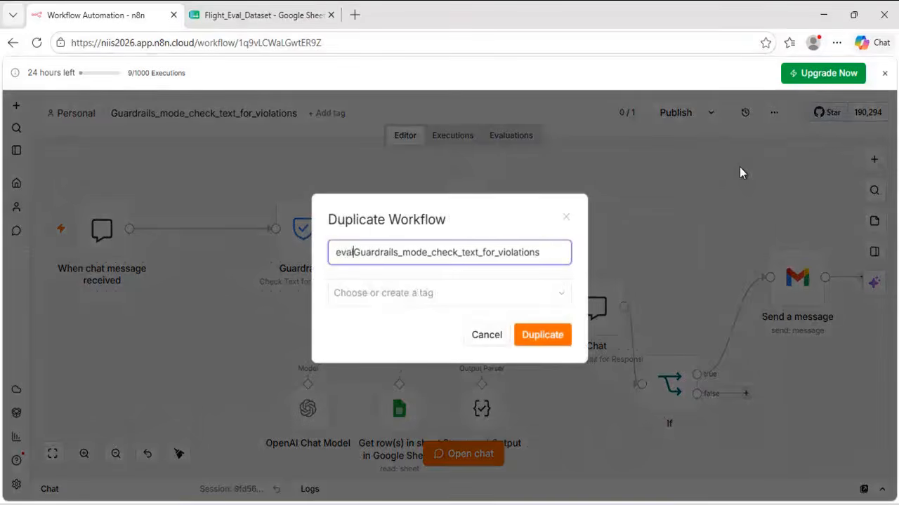
key(Return)
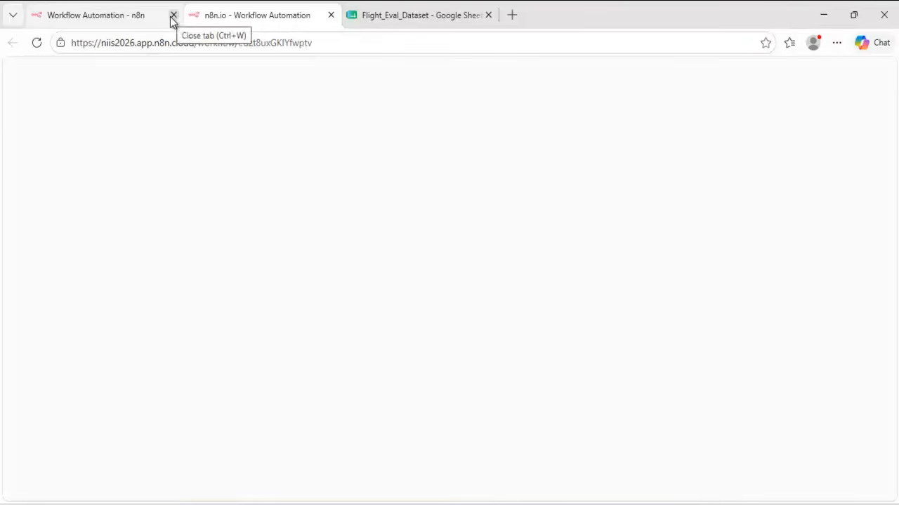
click(172, 15)
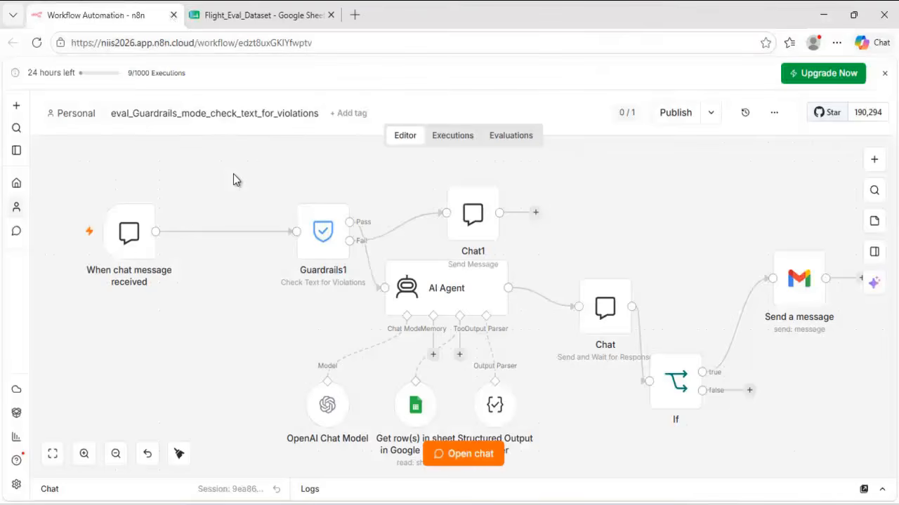
Move the chat trigger down to make room and add an Evaluation trigger for new evaluation events.
drag(121, 237, 127, 350)
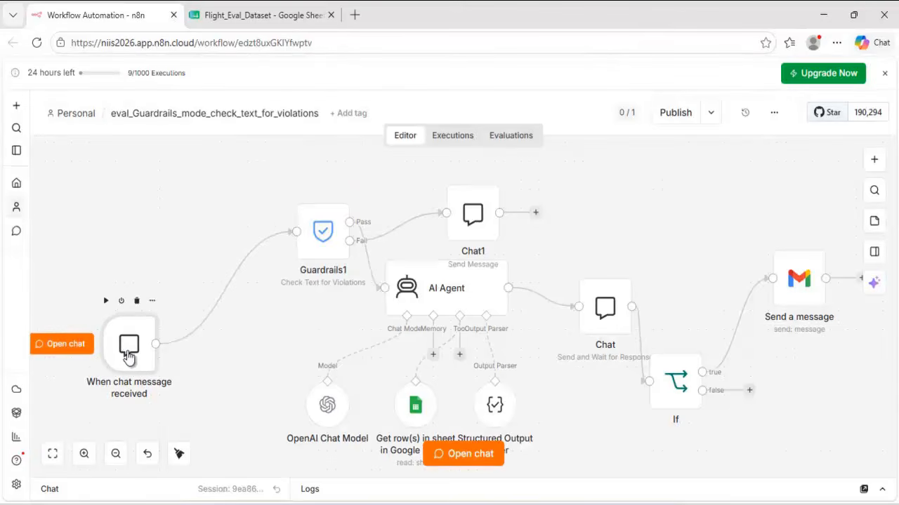
click(872, 164)
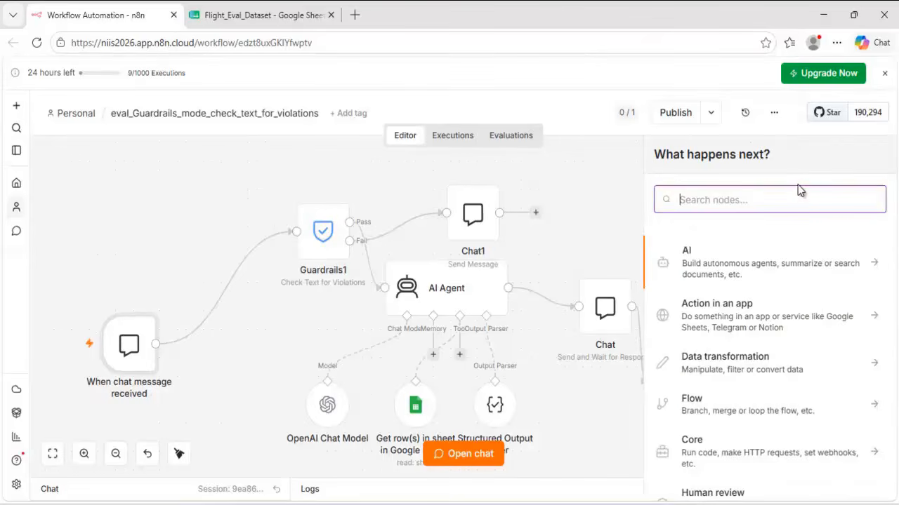
text(eva)
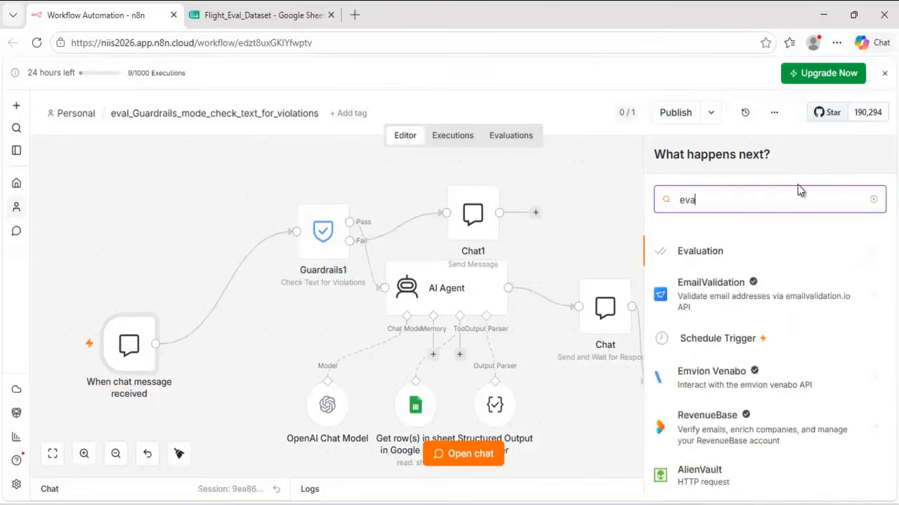
click(702, 260)
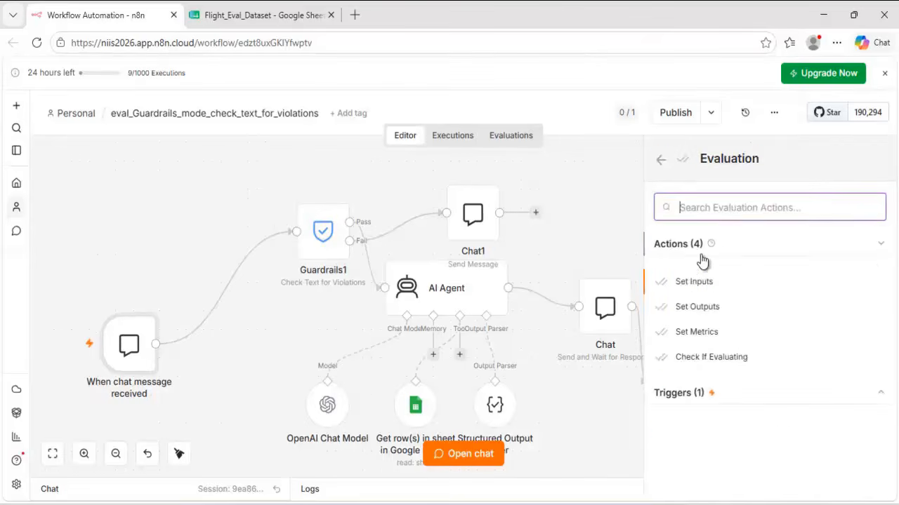
click(681, 397)
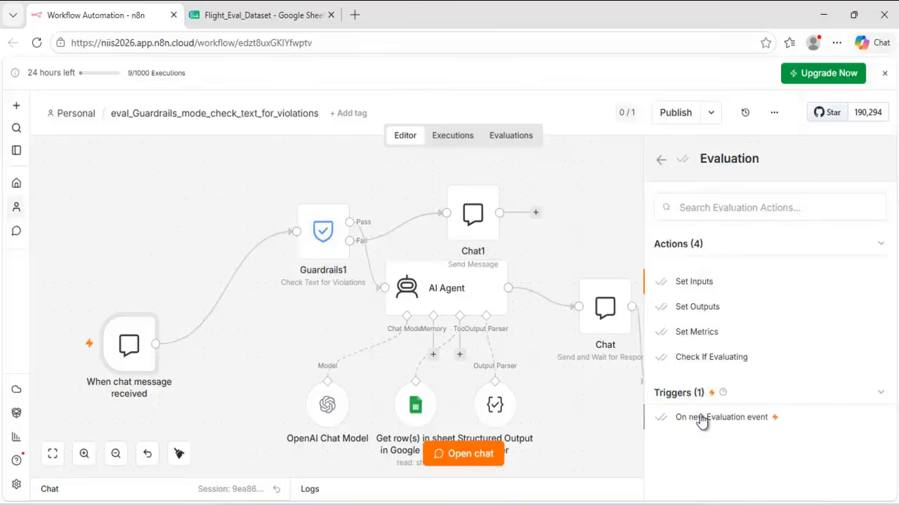
click(700, 418)
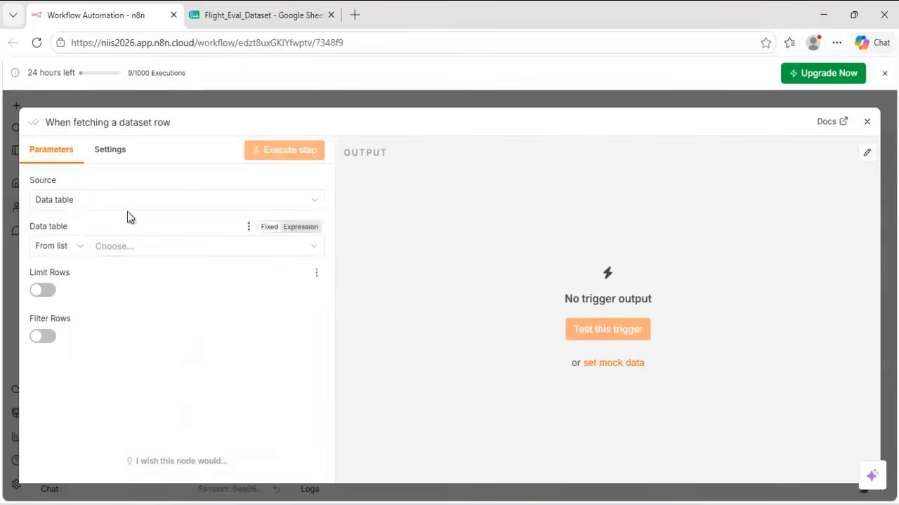
Set the dataset trigger's source to Google Sheets, using the Flight_Eval_Dataset document and its sheet1.
click(60, 204)
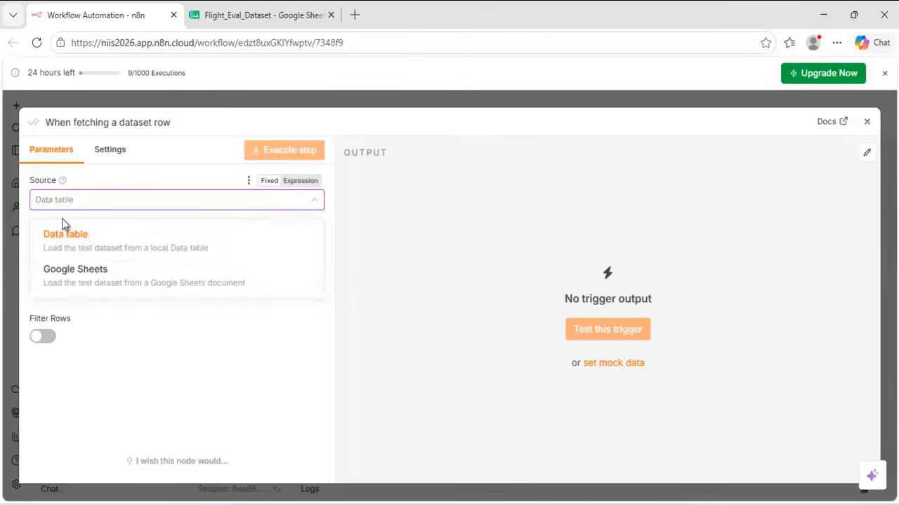
click(79, 279)
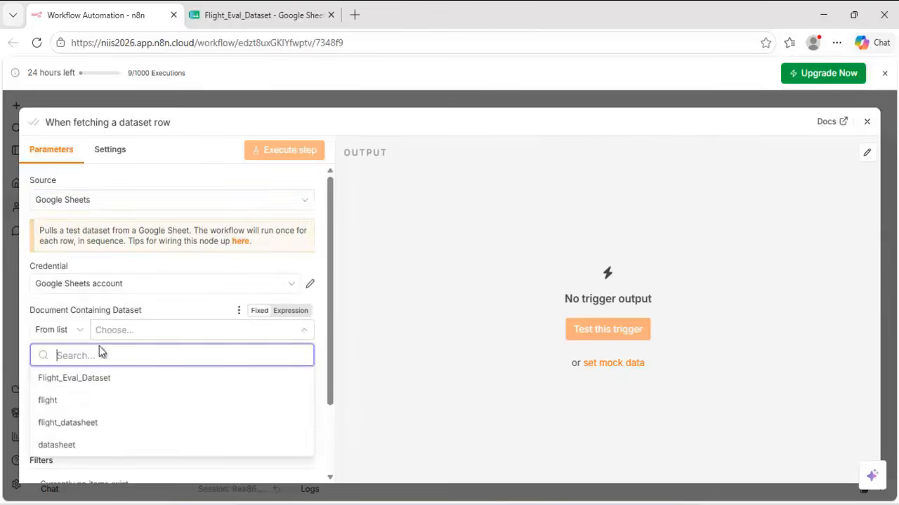
click(82, 383)
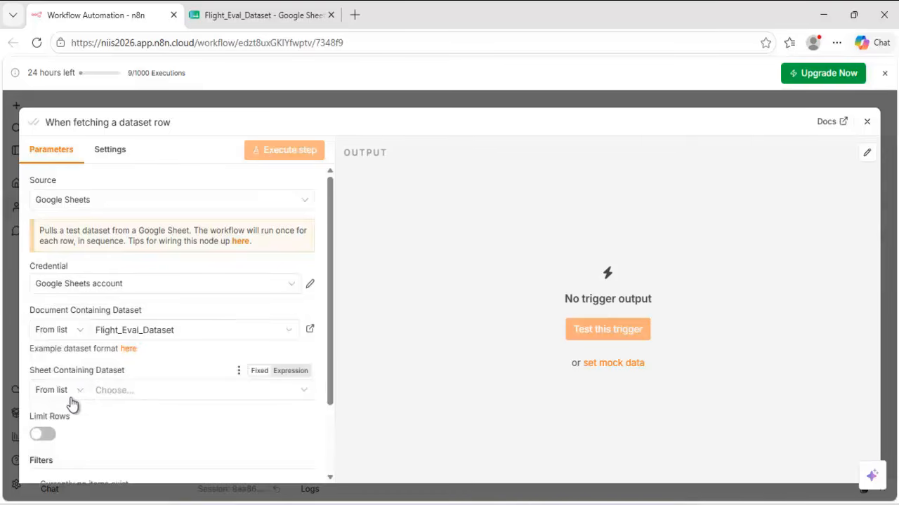
click(99, 392)
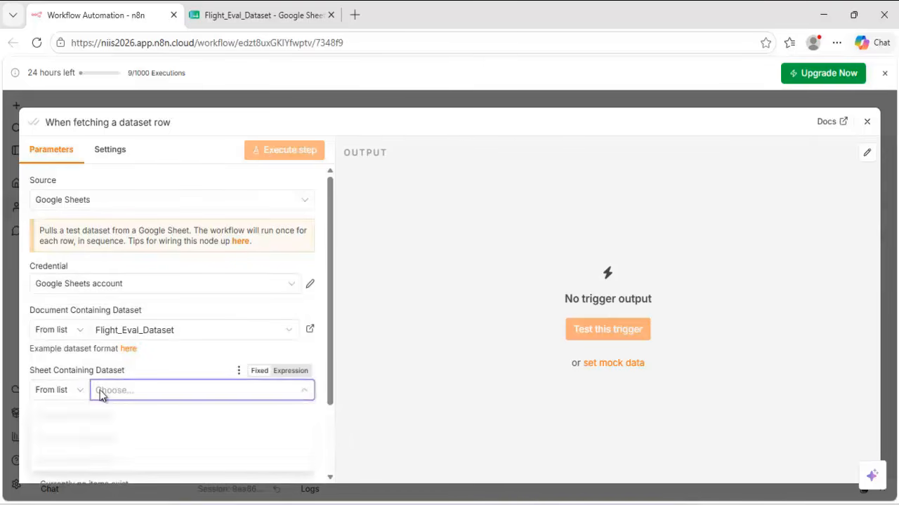
click(63, 417)
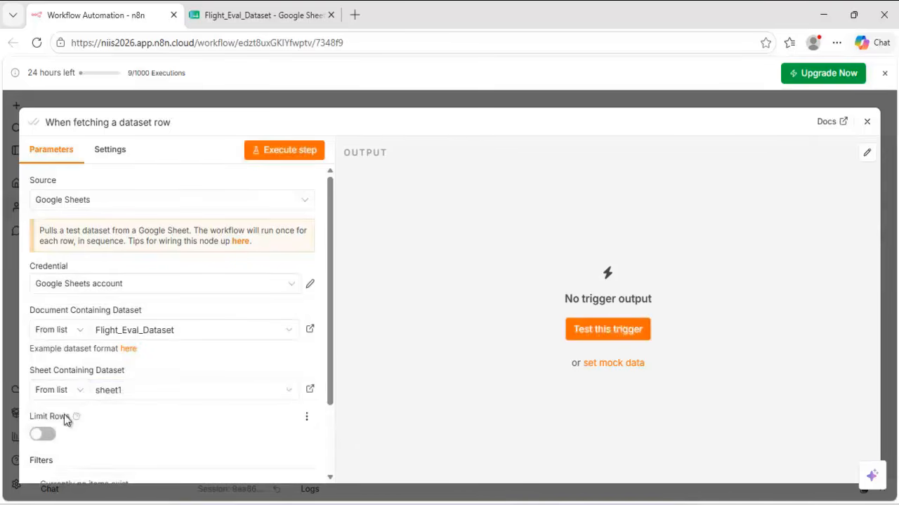
Switch to the Flight_Eval_Dataset spreadsheet and examine its user input, expected email, subject and body columns.
click(234, 11)
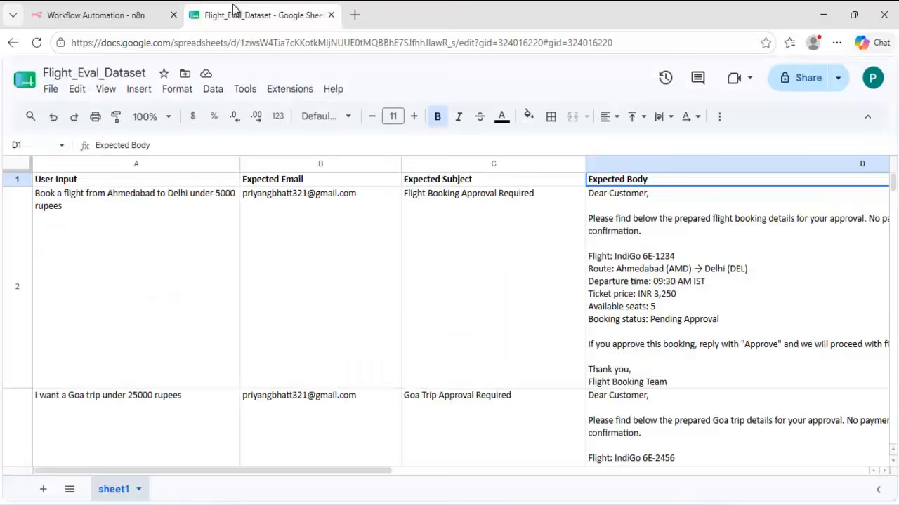
click(97, 229)
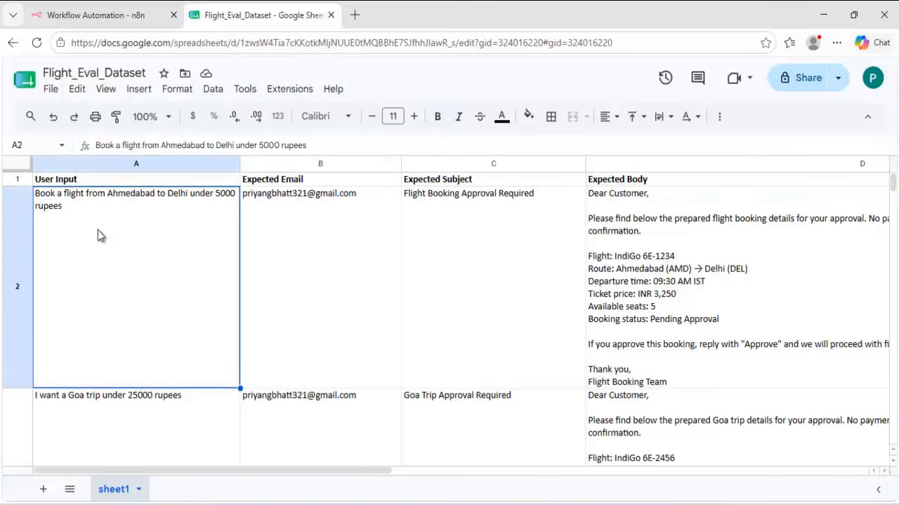
click(355, 257)
click(487, 268)
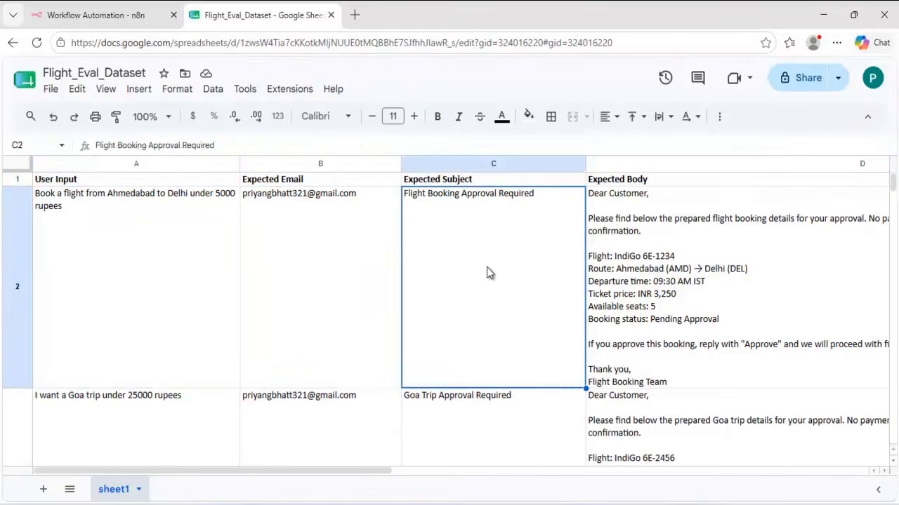
click(706, 279)
scroll(894, 198, down, 2)
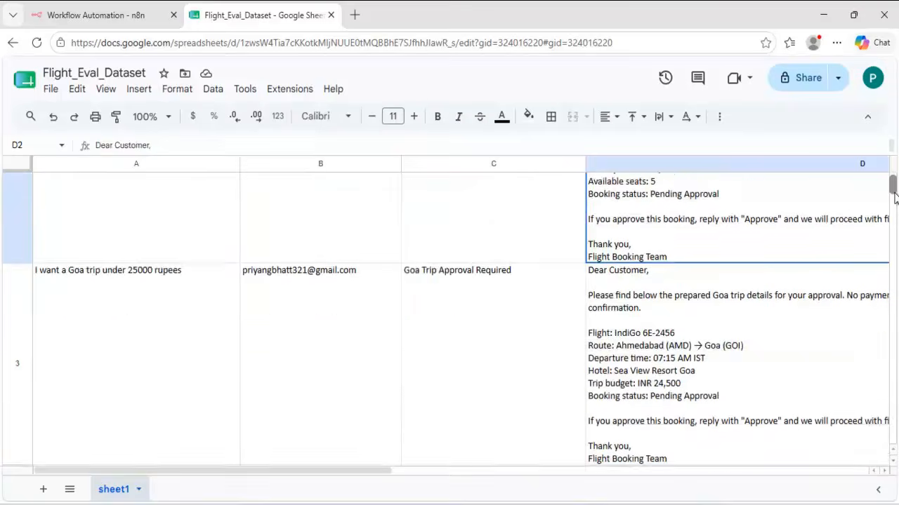
scroll(894, 199, down, 5)
scroll(893, 194, up, 7)
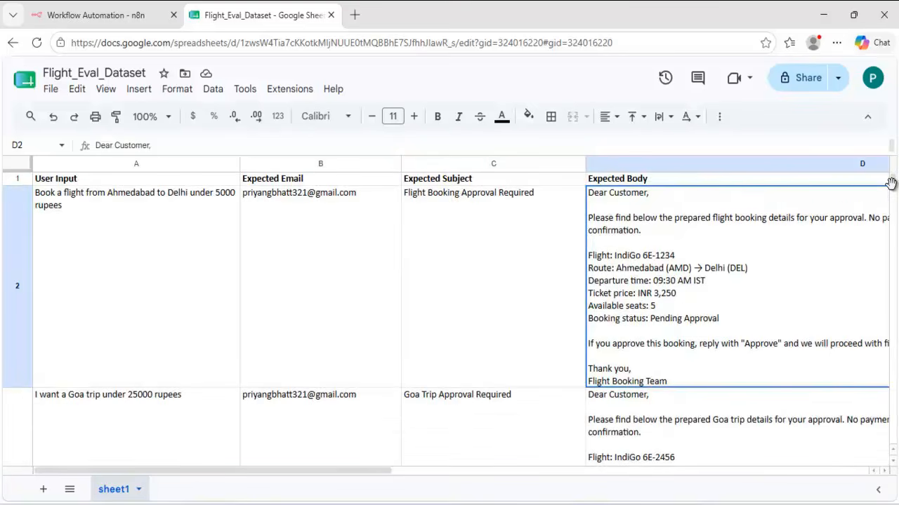
mouse_move(890, 182)
mouse_down()
mouse_move(892, 198)
mouse_move(893, 182)
mouse_up()
Return to n8n, test the dataset trigger, place it above the chat trigger and connect it to Guardrails1.
click(70, 6)
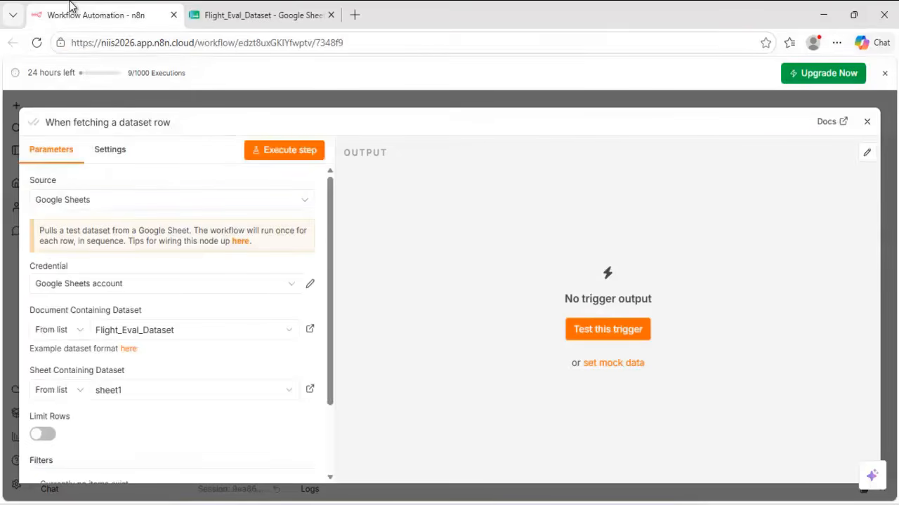
click(282, 153)
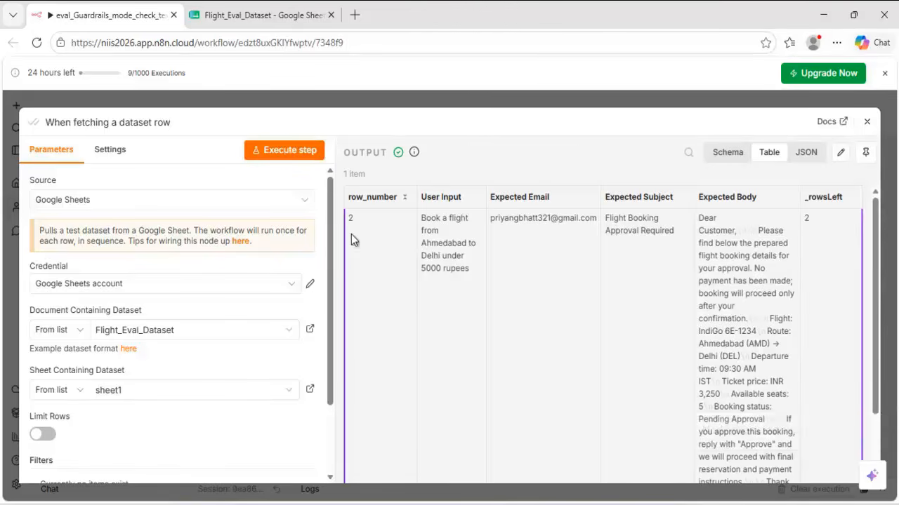
click(869, 123)
drag(246, 340, 115, 192)
drag(193, 196, 275, 241)
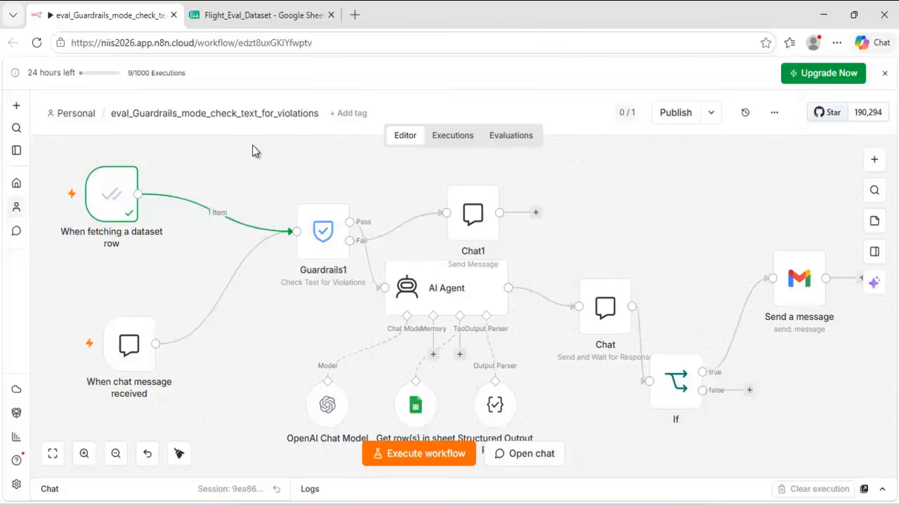
Compare the two triggers, switch to the Flight_Eval_Dataset spreadsheet and review its test rows.
mouse_move(133, 347)
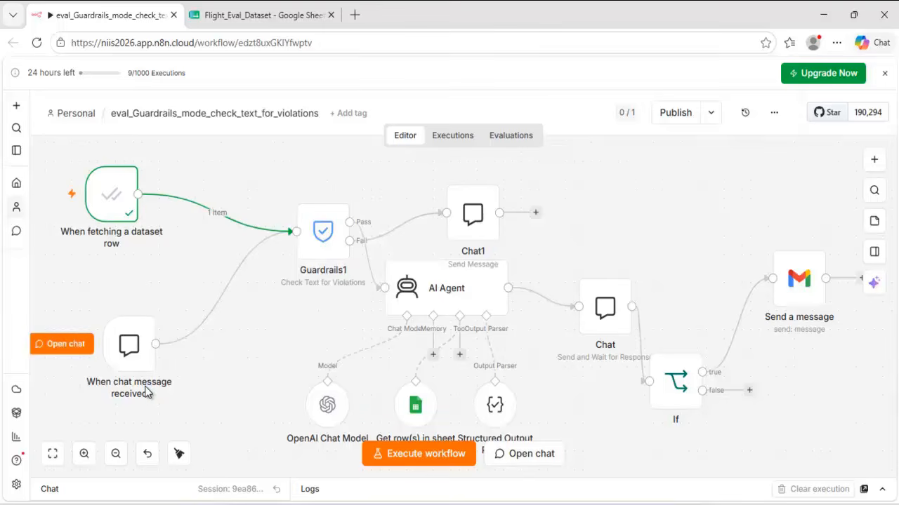
drag(54, 138, 179, 271)
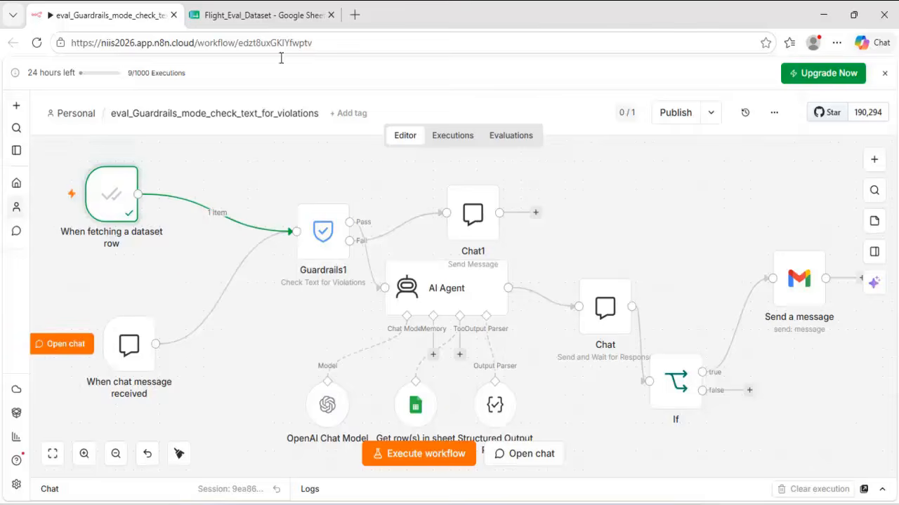
click(247, 15)
scroll(354, 253, down, 3)
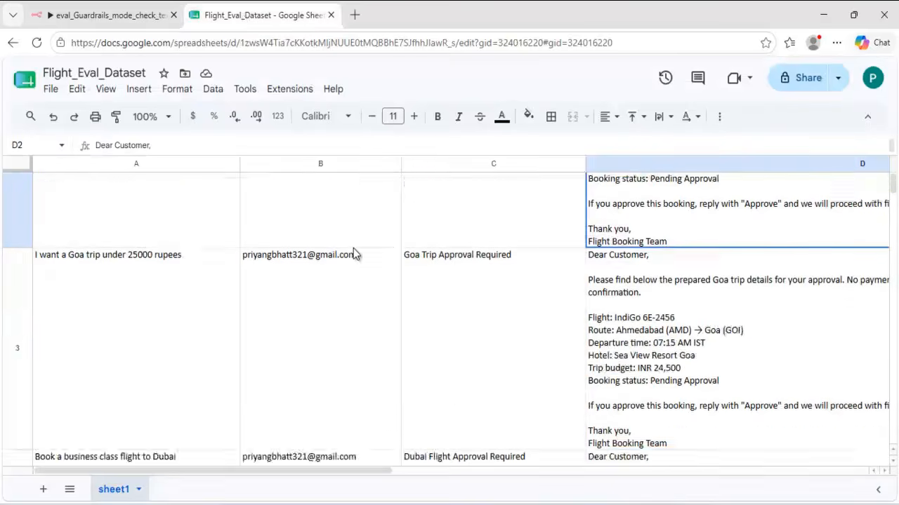
scroll(353, 254, up, 3)
Back in n8n, append the dataset row's User Input field after $json.chatInput in Guardrails1's Text To Check expression.
click(161, 14)
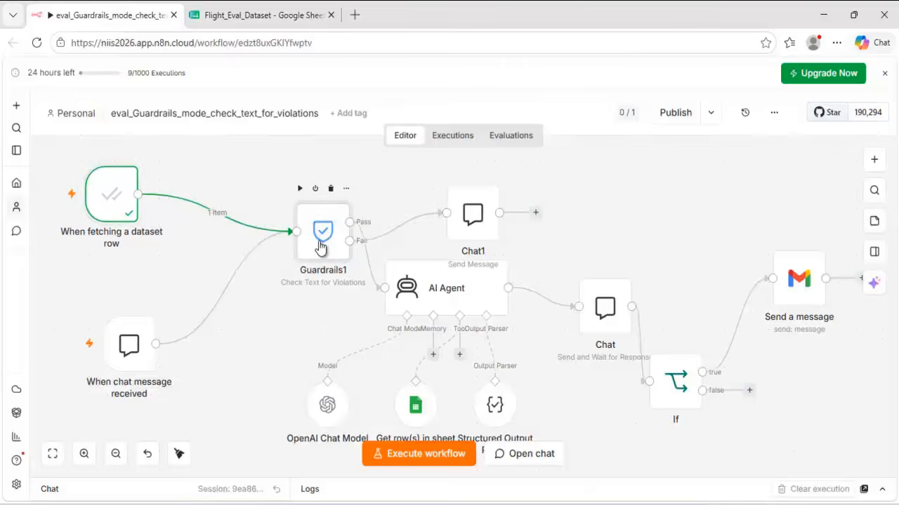
double_click(320, 242)
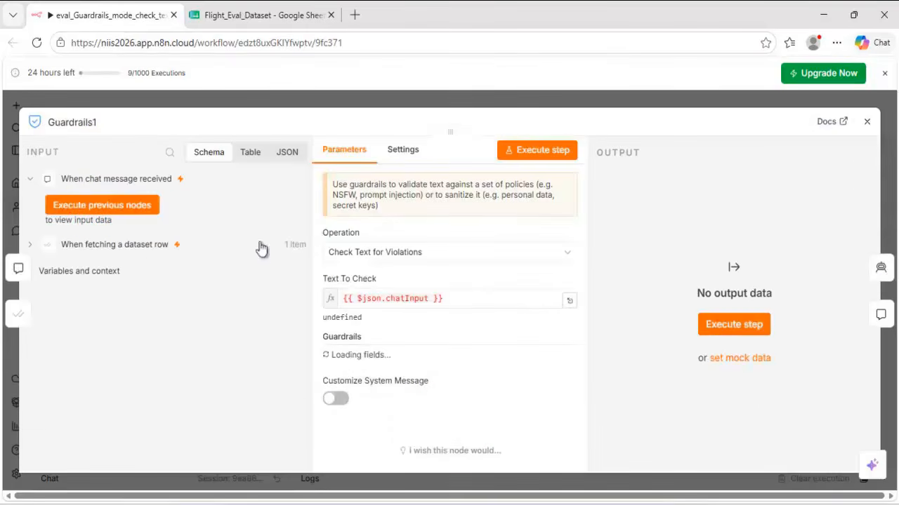
click(91, 245)
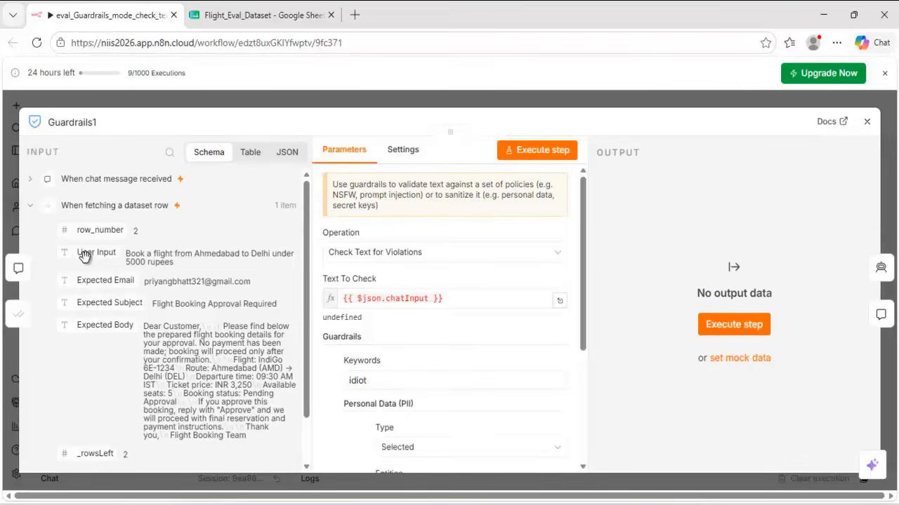
drag(84, 255, 477, 303)
click(644, 258)
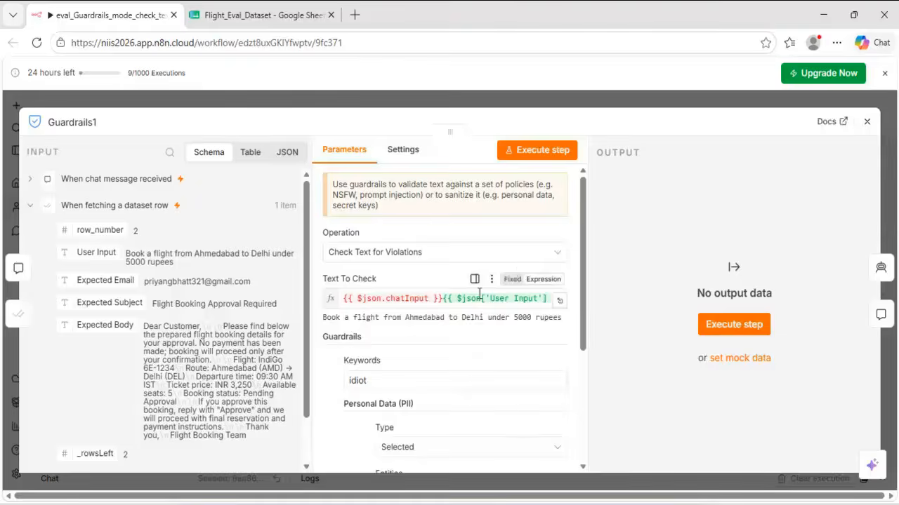
click(867, 123)
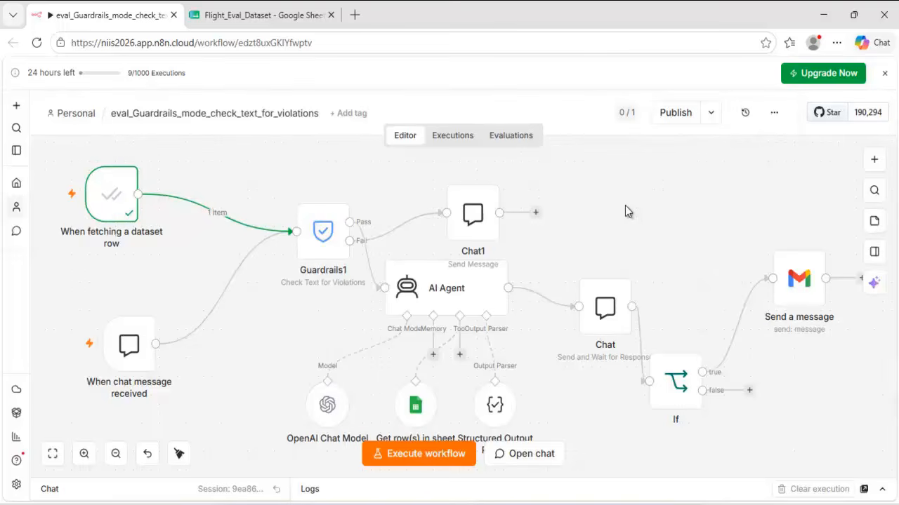
drag(52, 292, 224, 404)
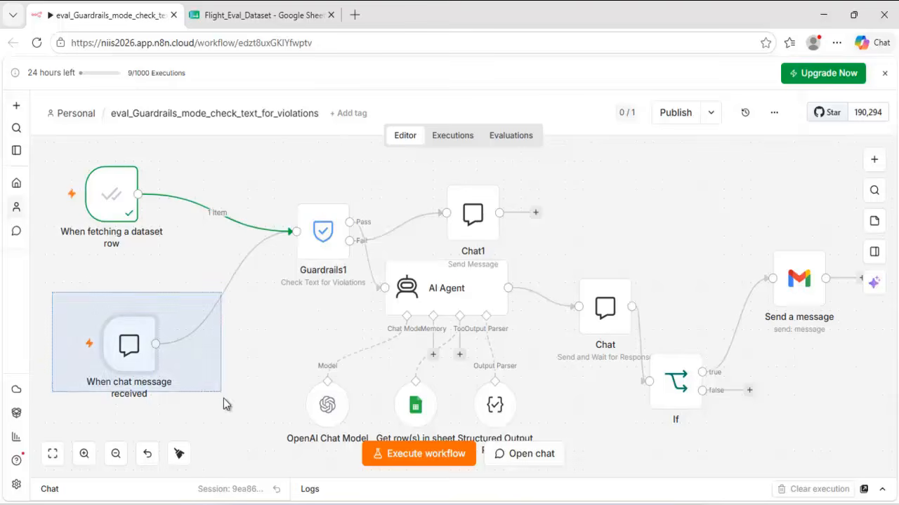
drag(61, 146, 201, 278)
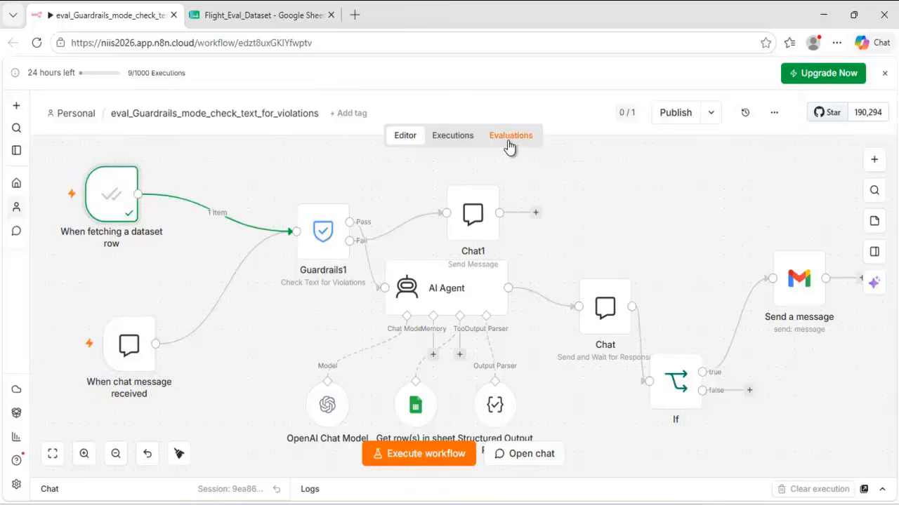
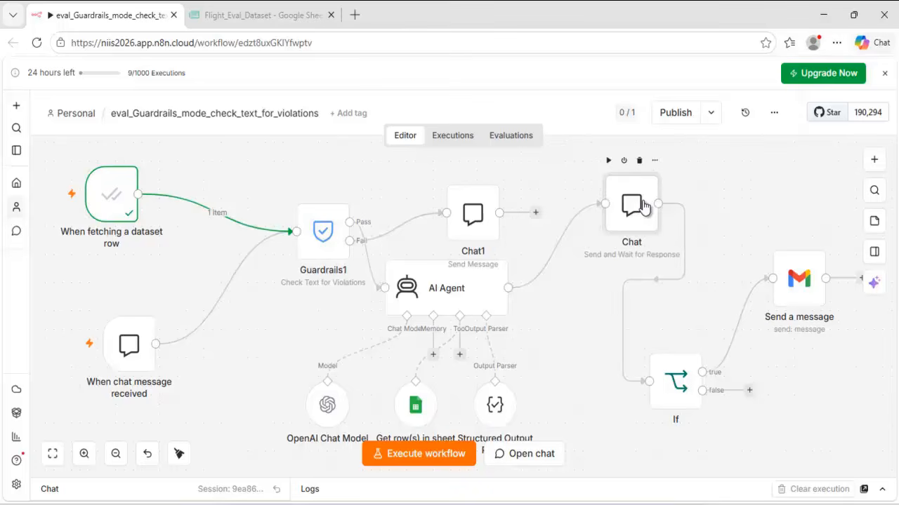
Add an Evaluation node with the Check If Evaluating action and place it near the AI Agent's output.
click(870, 162)
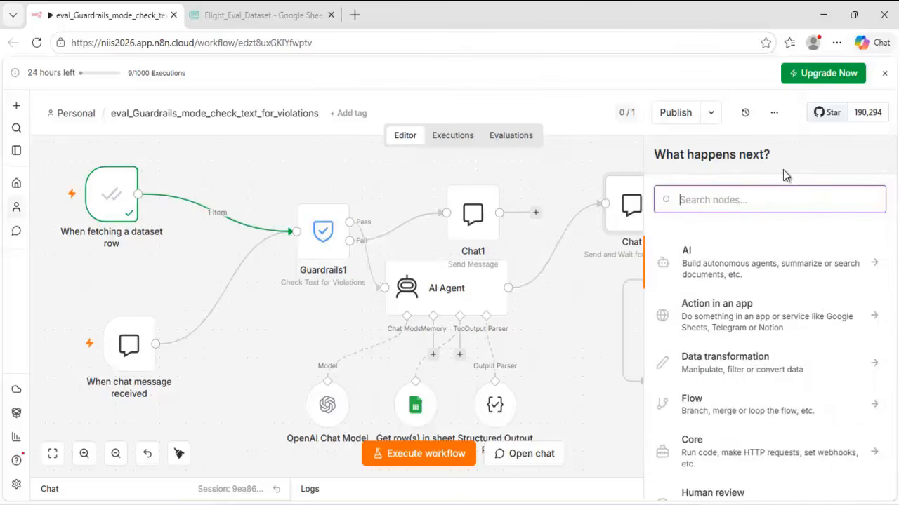
text(eval)
click(706, 264)
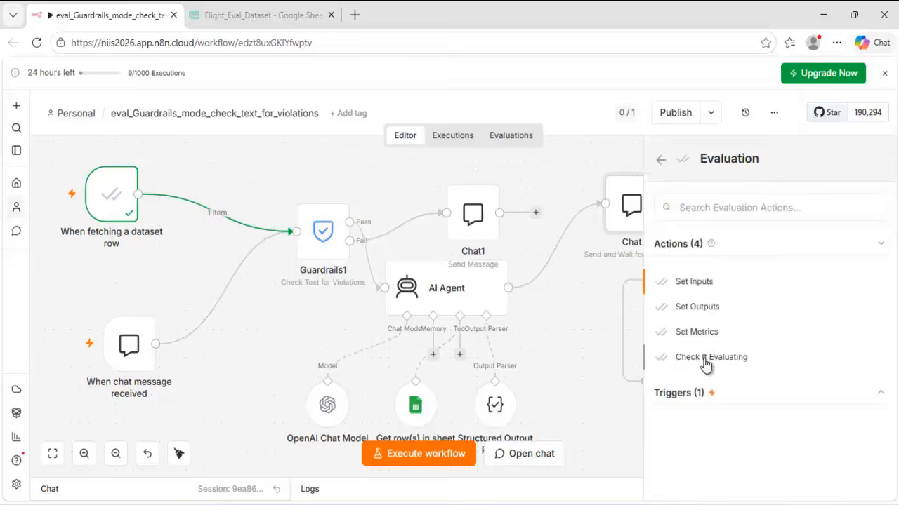
click(705, 358)
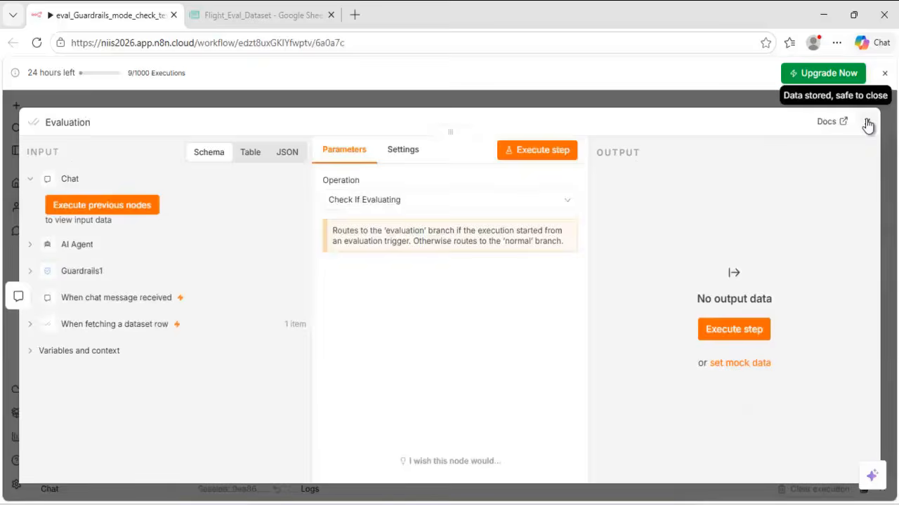
click(868, 123)
drag(750, 197, 541, 346)
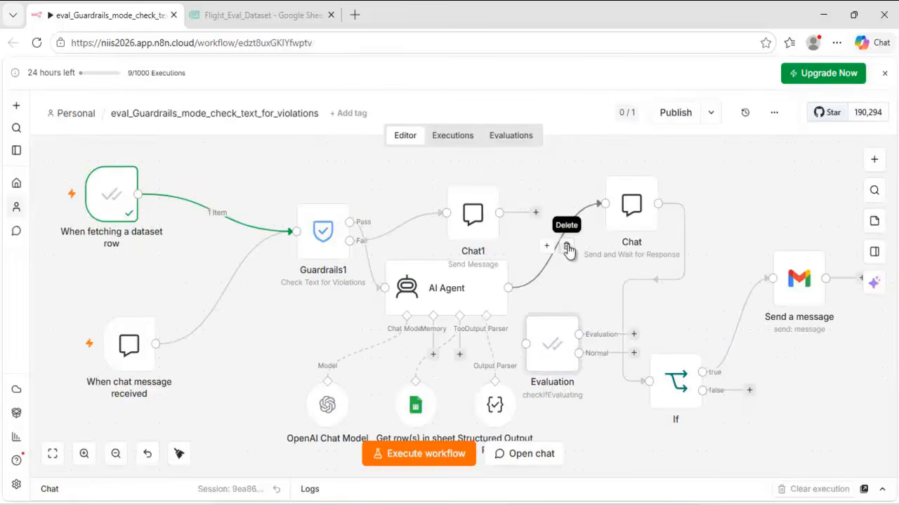
Remove the AI Agent–Chat connection, then link AI Agent to the Evaluation node and its Normal output to Chat.
click(567, 247)
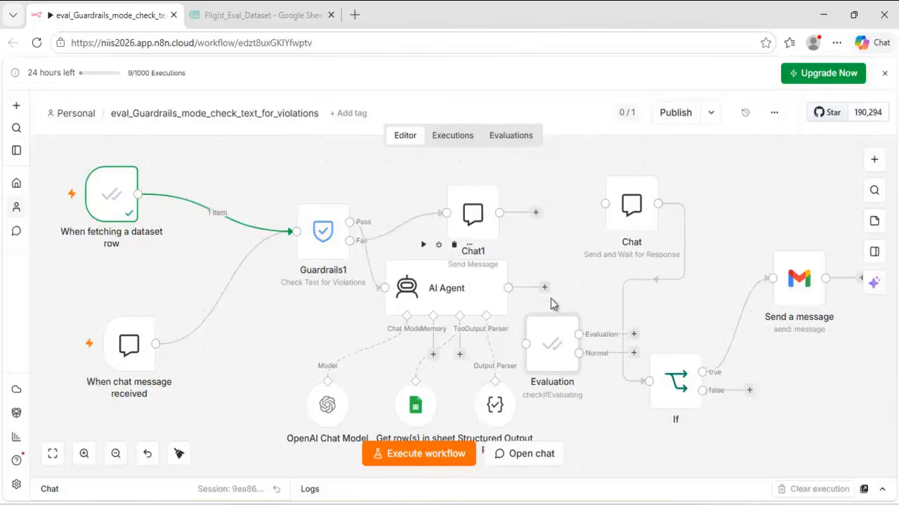
drag(554, 344, 581, 344)
drag(543, 292, 552, 344)
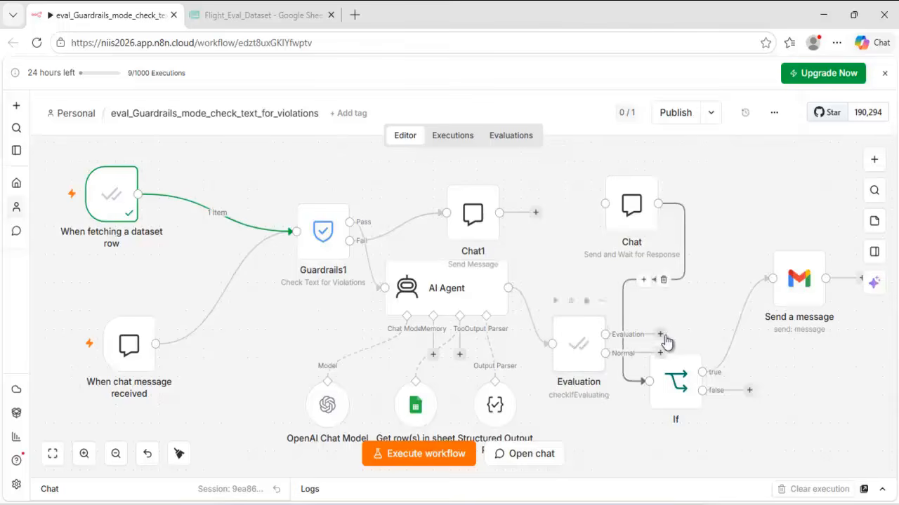
drag(642, 306, 605, 205)
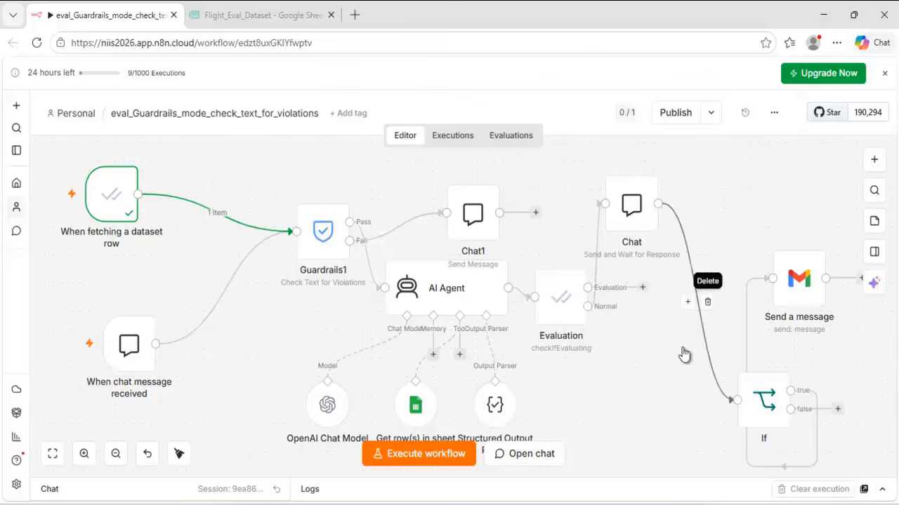
Add a Set Metrics evaluation node on the Evaluation branch and choose Correctness (AI-based) as its metric.
click(641, 289)
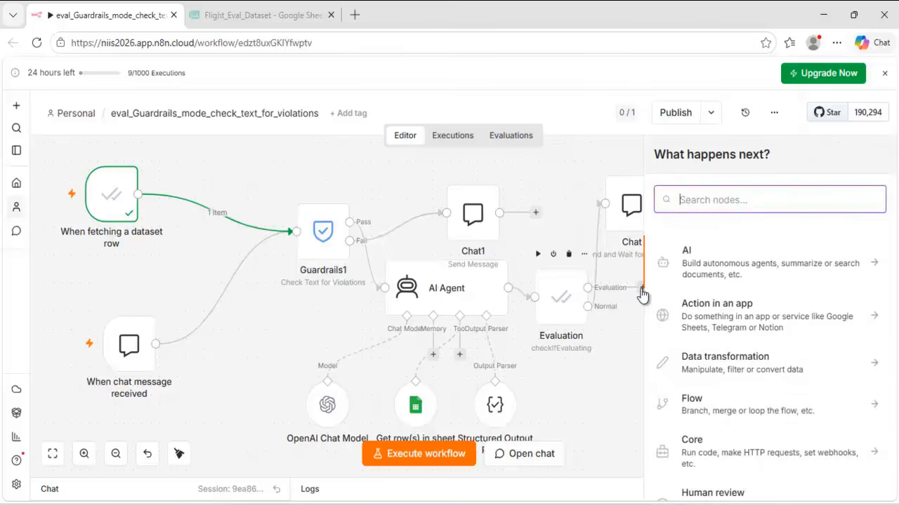
text(eval)
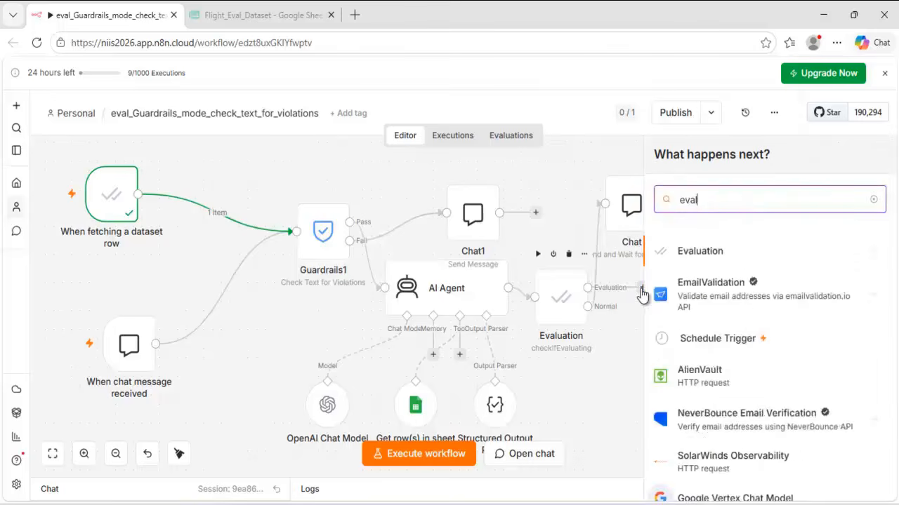
click(699, 259)
click(704, 331)
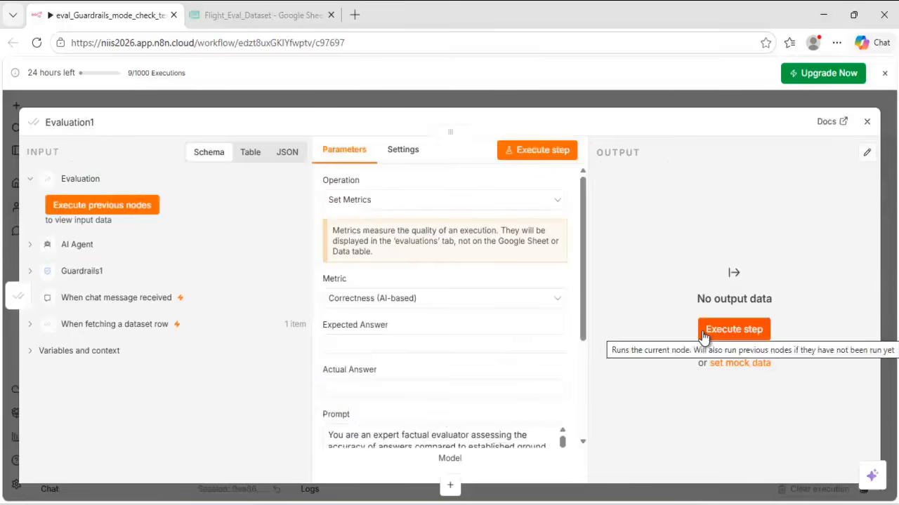
click(390, 307)
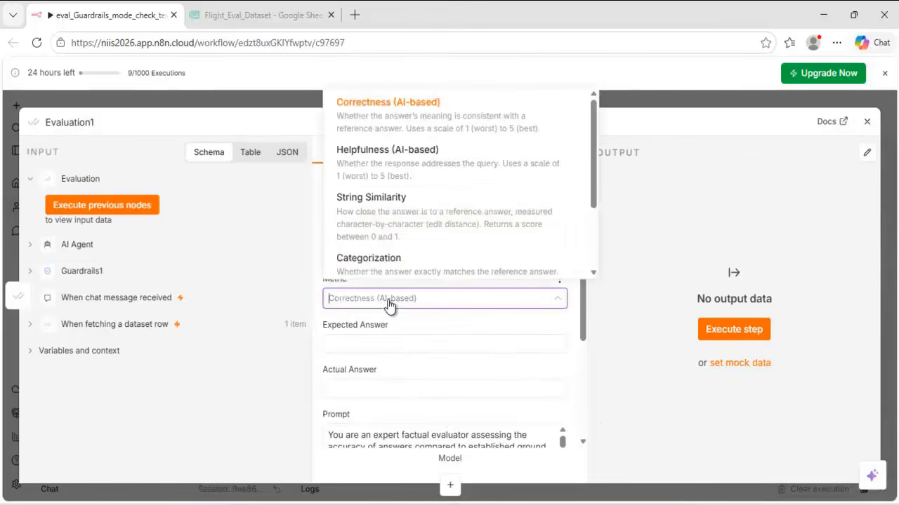
mouse_move(594, 173)
mouse_down()
mouse_move(596, 233)
mouse_move(596, 161)
mouse_up()
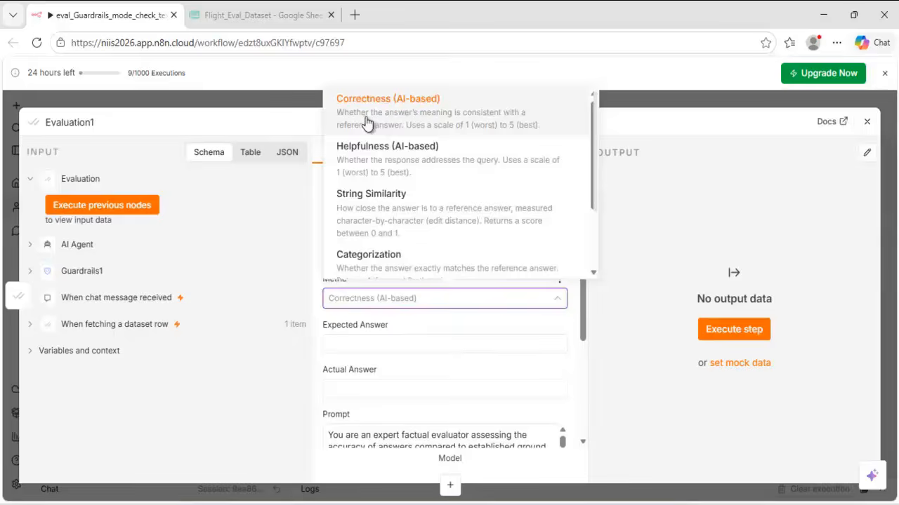
click(366, 123)
scroll(583, 323, down, 1)
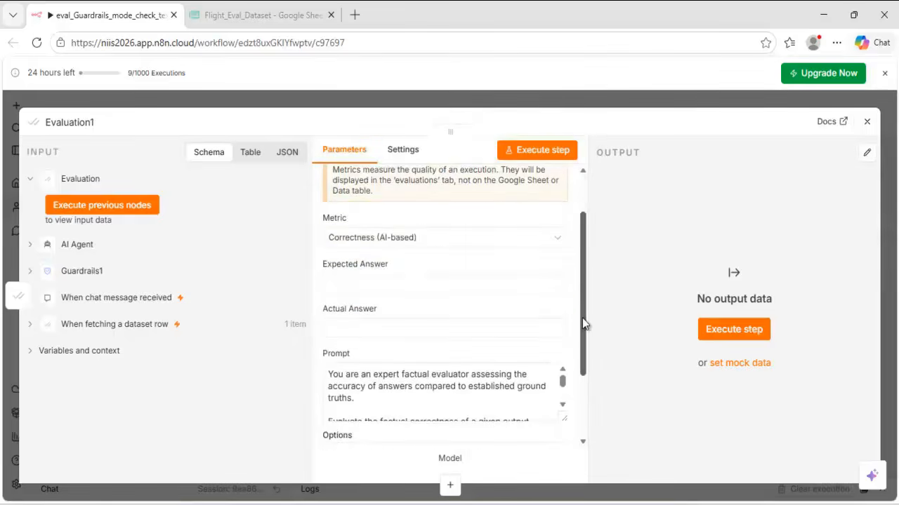
Fill Expected Answer with the dataset row's User Input, Expected Email, Expected Subject and Expected Body fields.
click(206, 323)
scroll(206, 315, down, 2)
scroll(206, 311, up, 1)
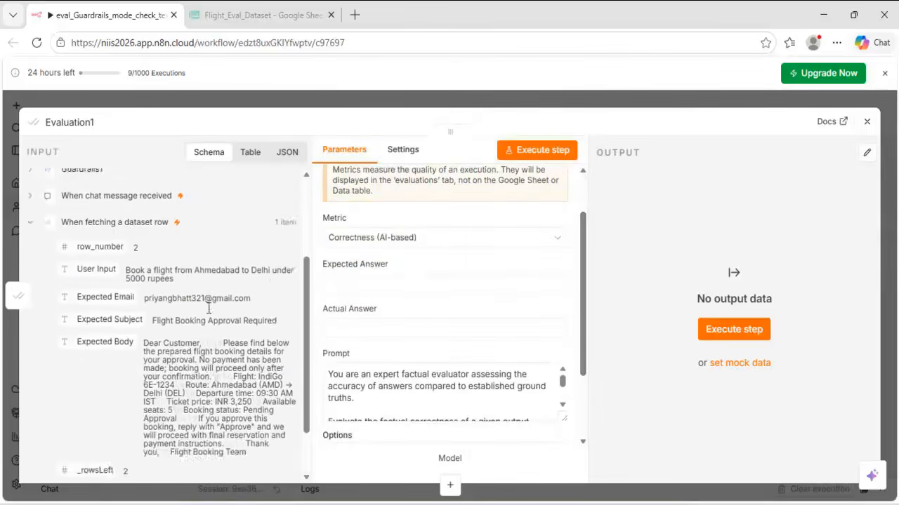
drag(98, 279, 347, 288)
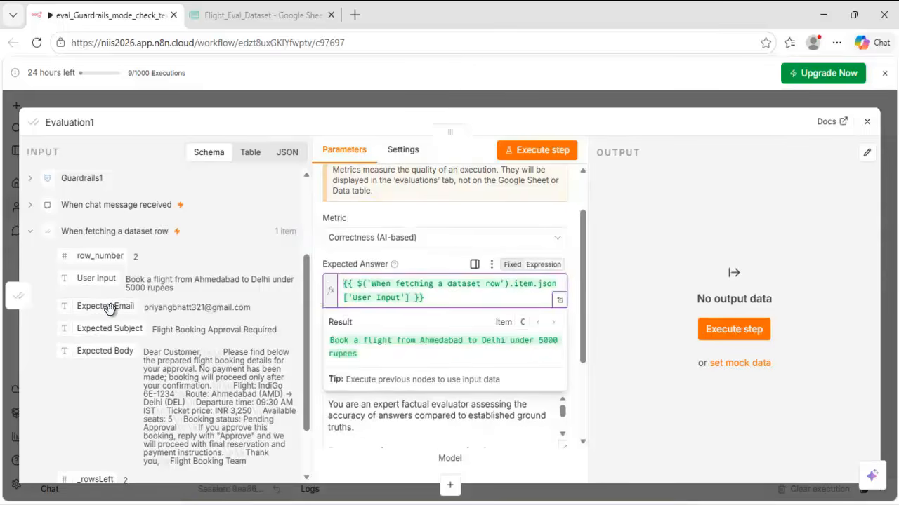
drag(112, 307, 491, 302)
drag(116, 331, 540, 313)
drag(87, 351, 429, 339)
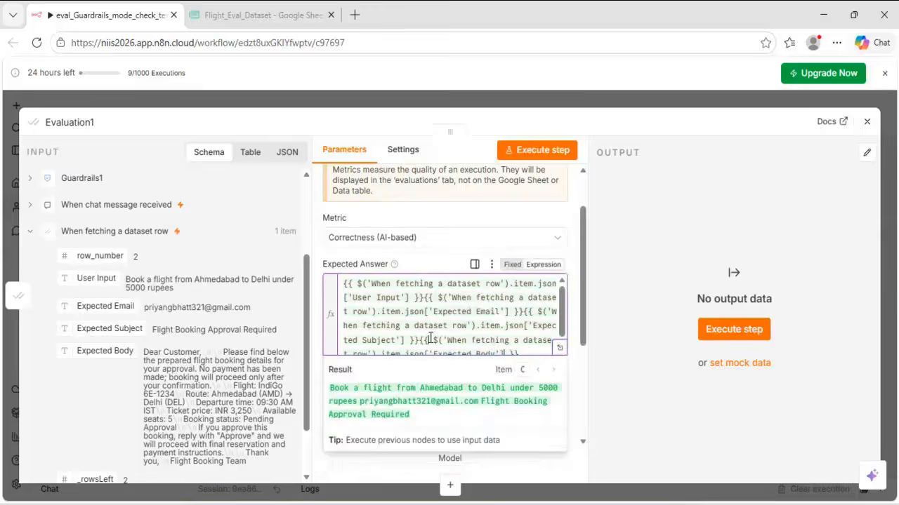
click(649, 241)
Switch to the Flight_Eval_Dataset spreadsheet, check its expected-value columns and return to n8n.
key(ctrl+Tab)
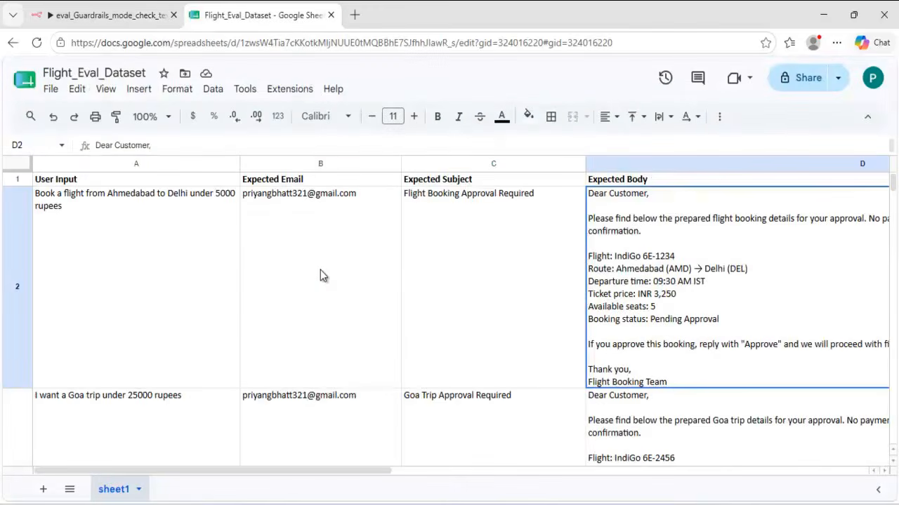
scroll(320, 275, down, 3)
scroll(320, 275, up, 3)
click(105, 15)
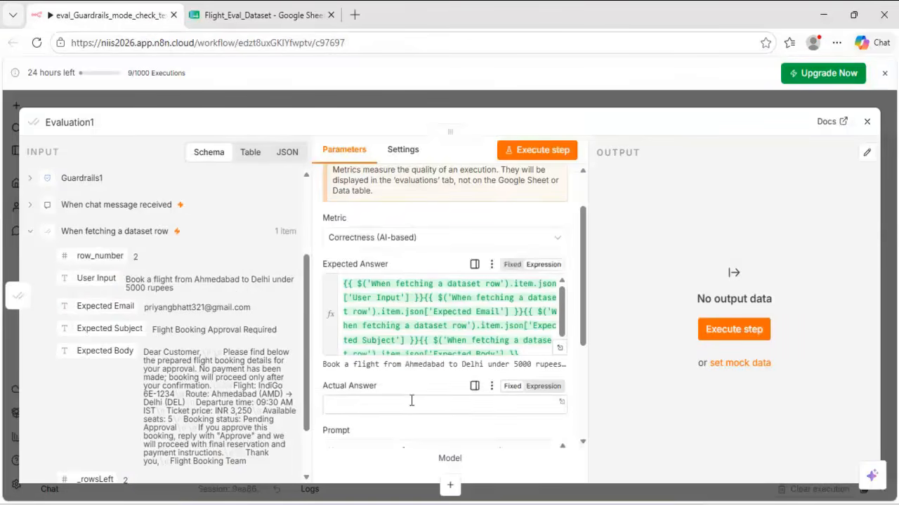
Check Evaluation1's input for AI Agent data, close the node and execute the AI Agent to produce its output.
scroll(412, 394, down, 2)
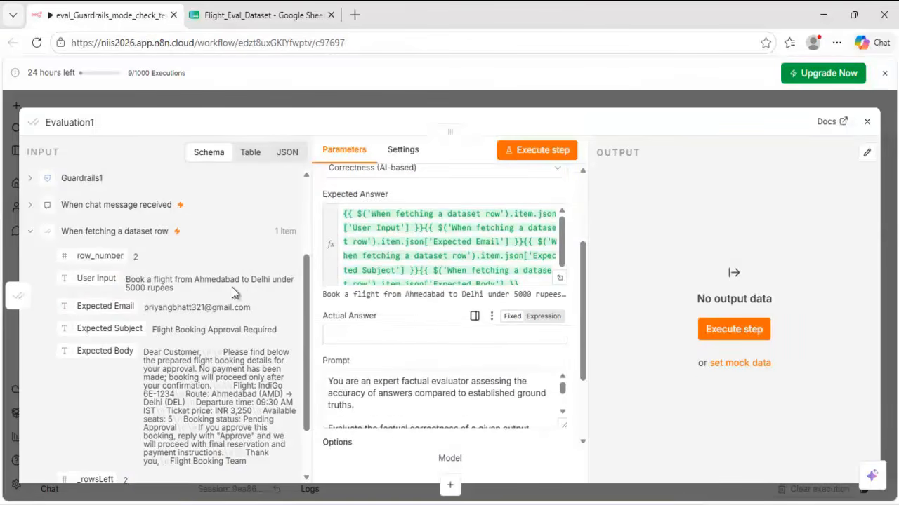
scroll(22, 237, up, 3)
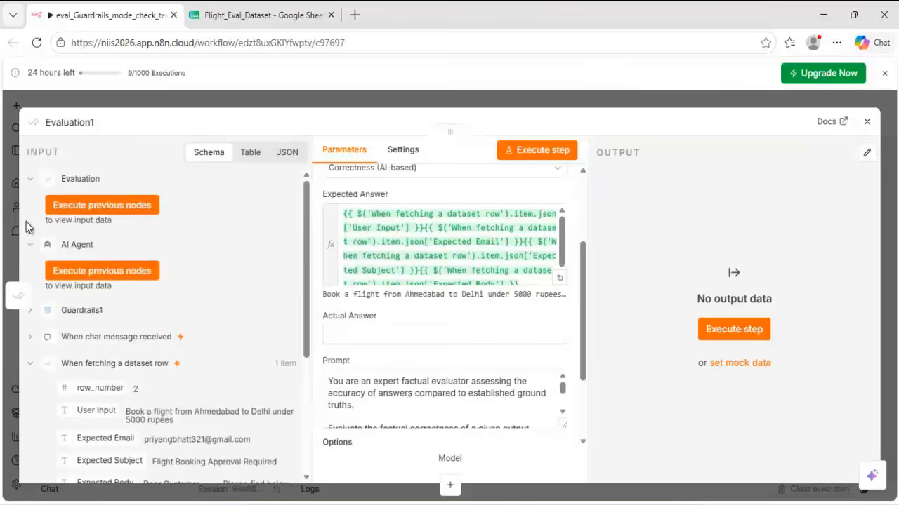
double_click(30, 246)
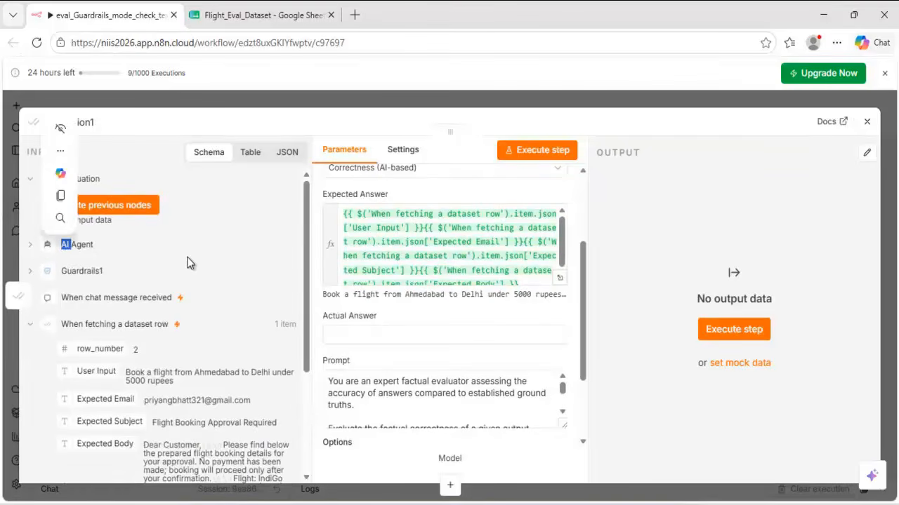
click(866, 124)
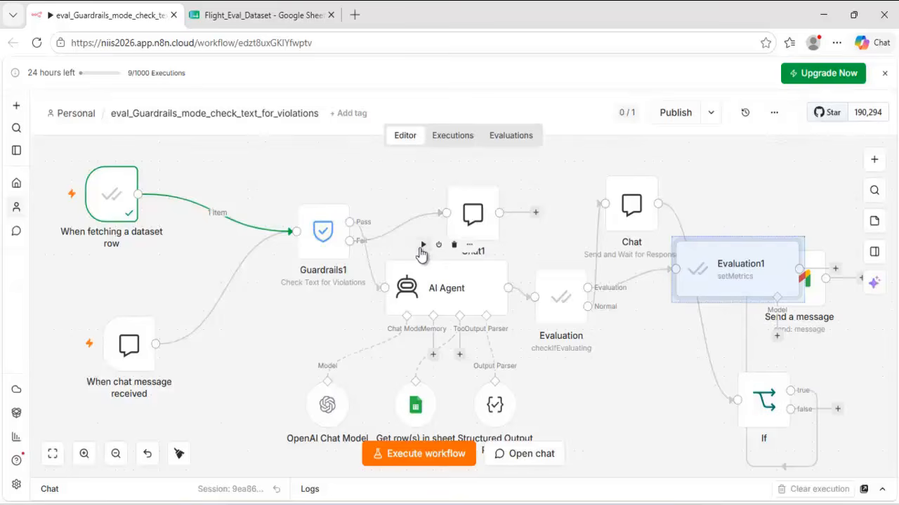
click(424, 249)
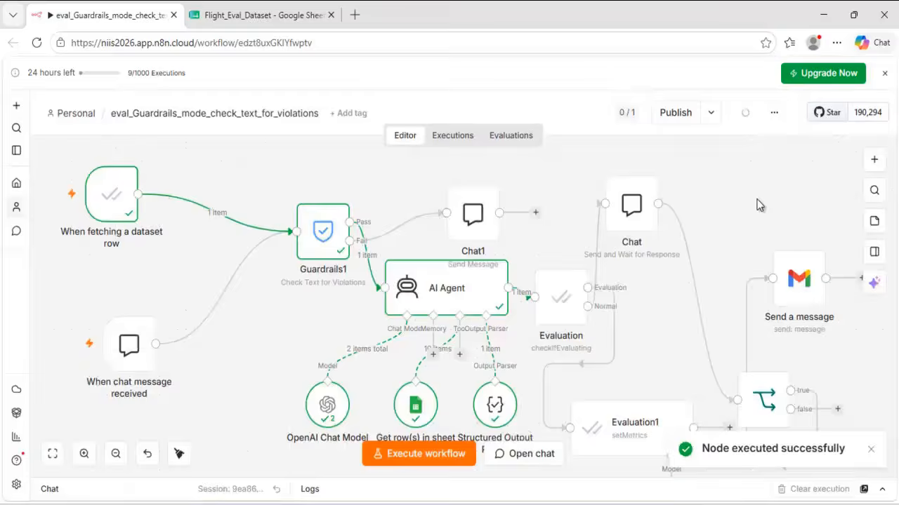
Reopen Evaluation1, review its Expected Answer expression and compare it with the Flight_Eval_Dataset spreadsheet before returning to n8n.
double_click(625, 428)
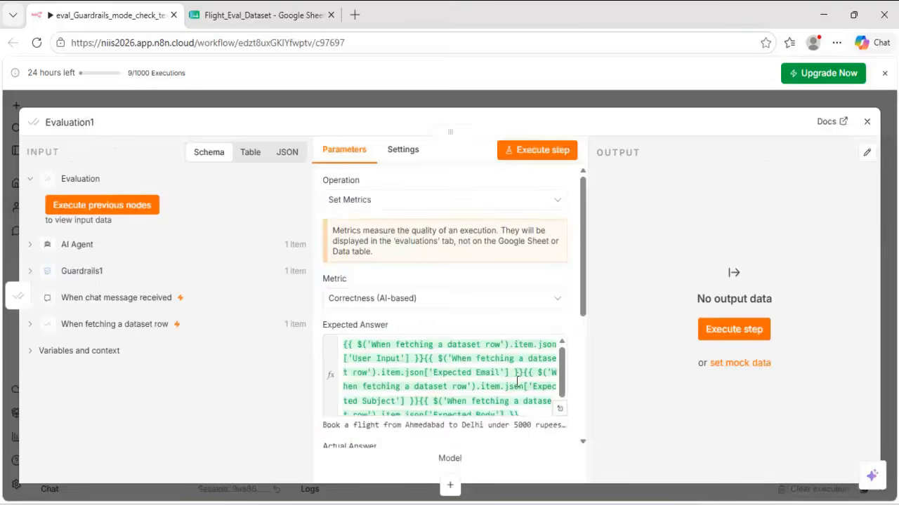
scroll(472, 277, down, 1)
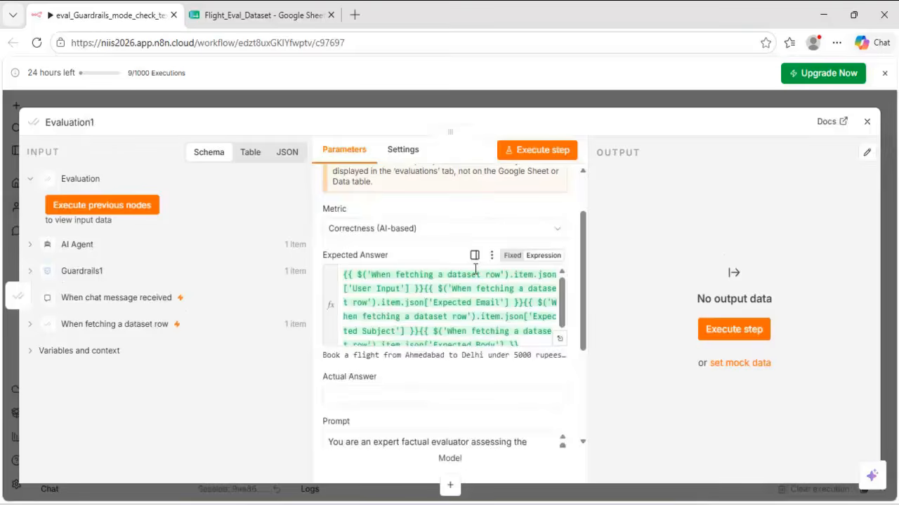
scroll(476, 271, down, 1)
click(260, 8)
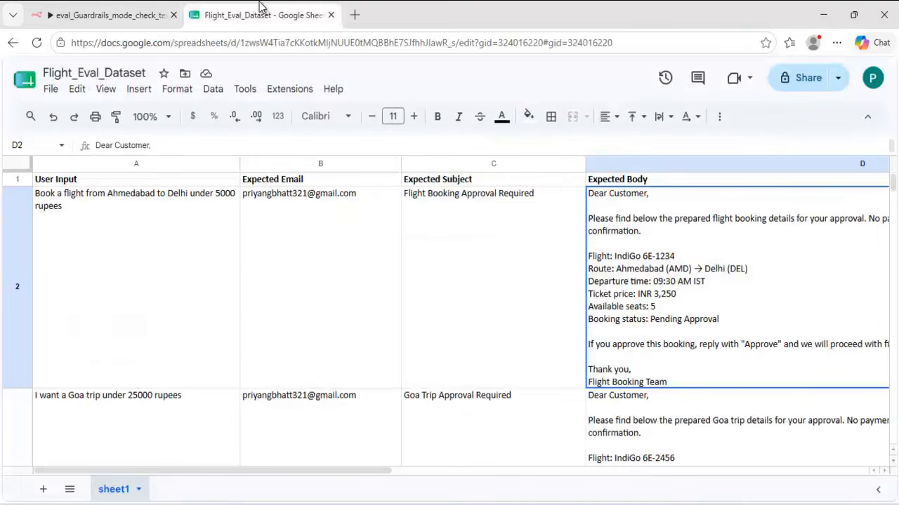
click(99, 10)
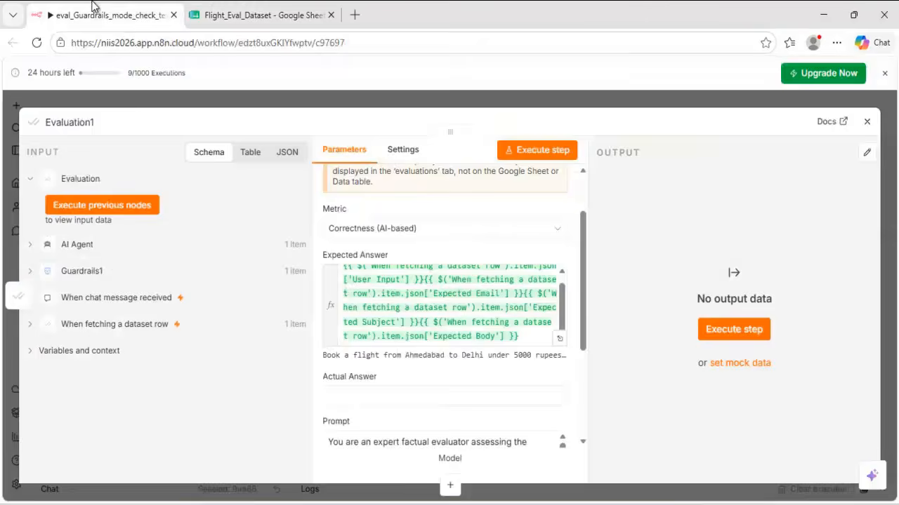
Fill Actual Answer with the AI Agent's booking_email, email_subject and email_body outputs, review the parameters and close the node.
click(31, 250)
scroll(187, 241, down, 2)
scroll(191, 233, up, 2)
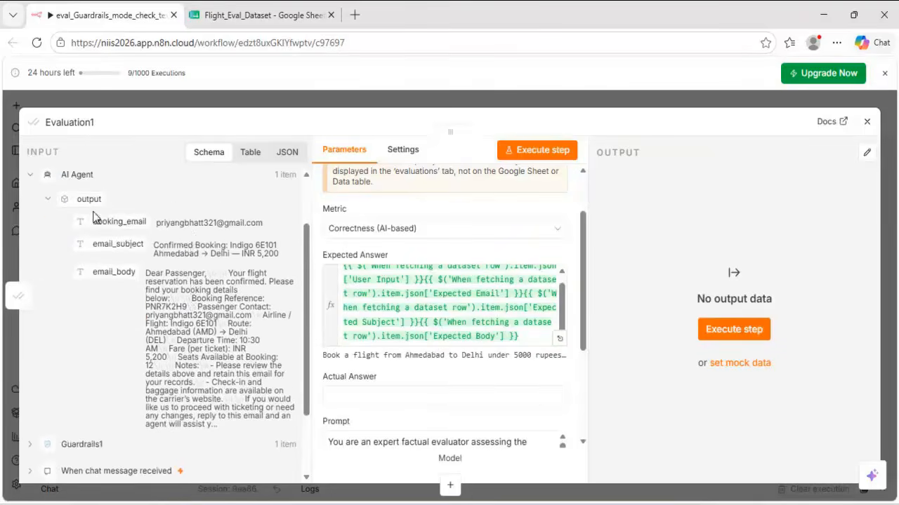
drag(113, 223, 364, 399)
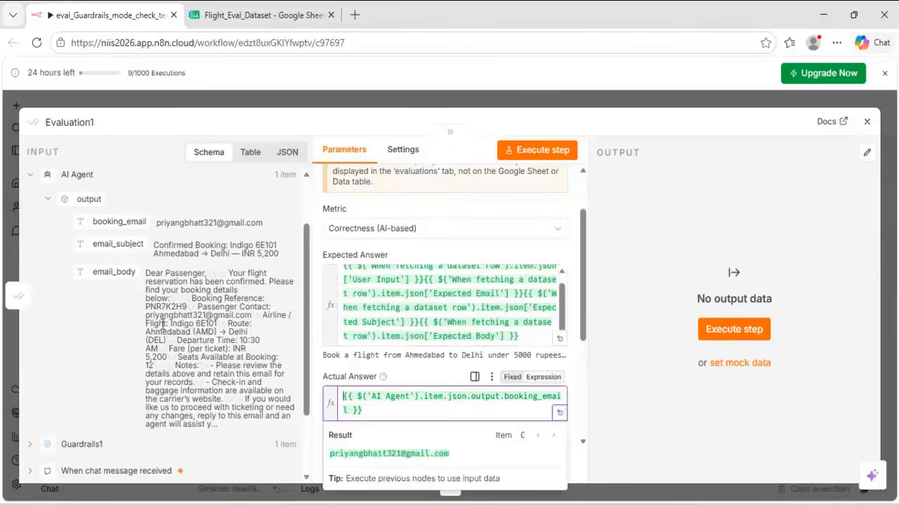
drag(113, 244, 394, 414)
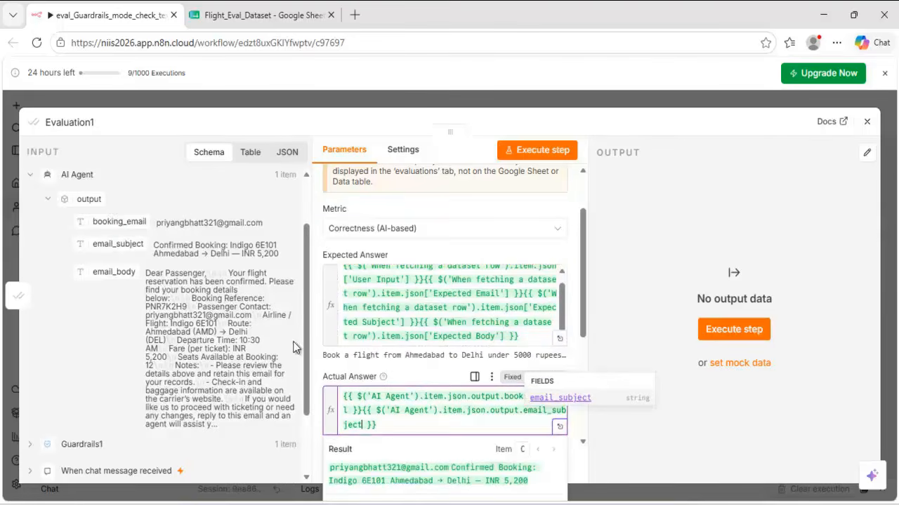
scroll(117, 255, down, 1)
drag(114, 202, 461, 416)
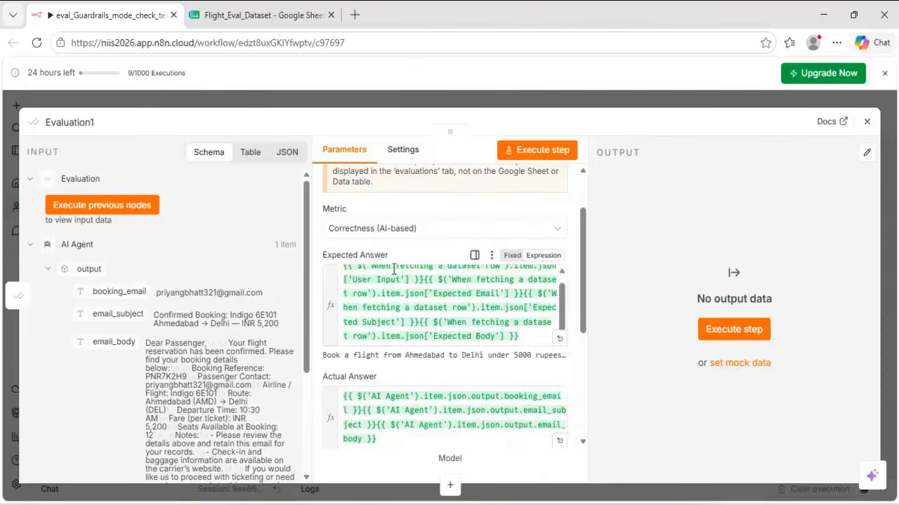
scroll(582, 316, down, 2)
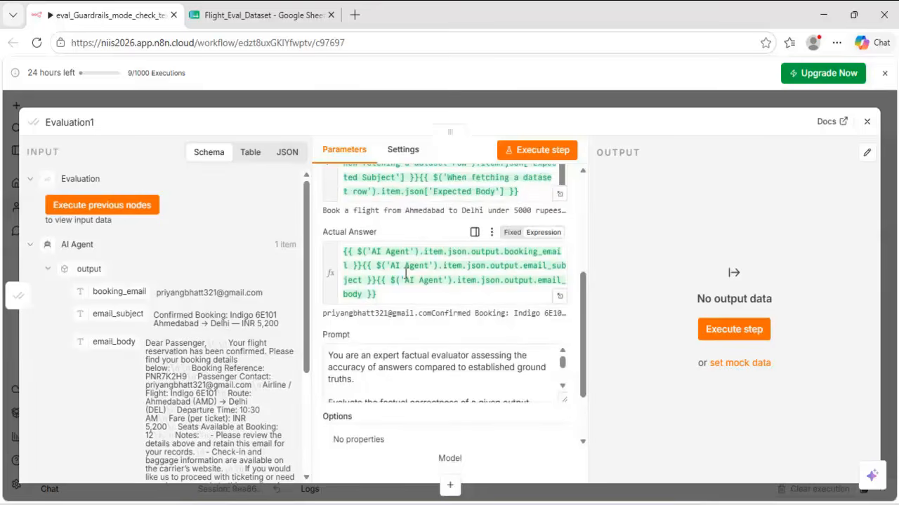
click(866, 122)
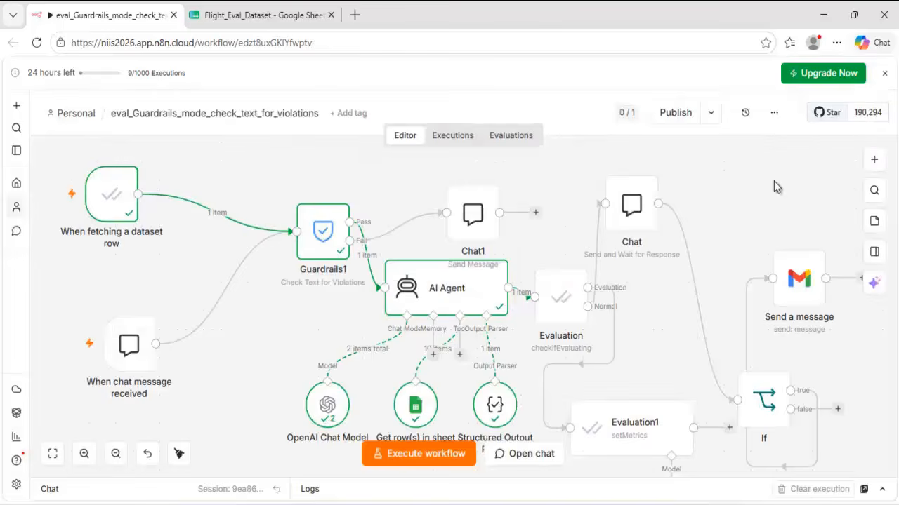
Move Evaluation1 slightly up and connect its Model input to the existing OpenAI Chat Model.
drag(632, 424, 641, 397)
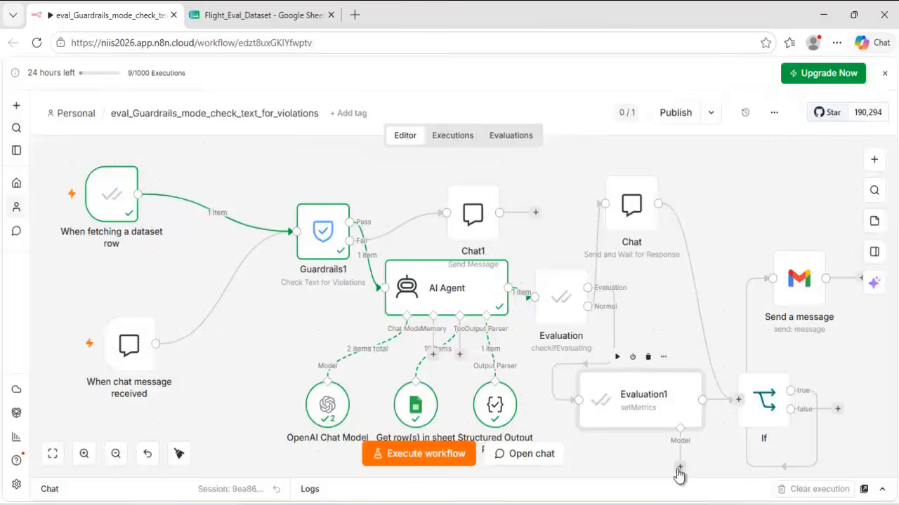
drag(679, 469, 341, 201)
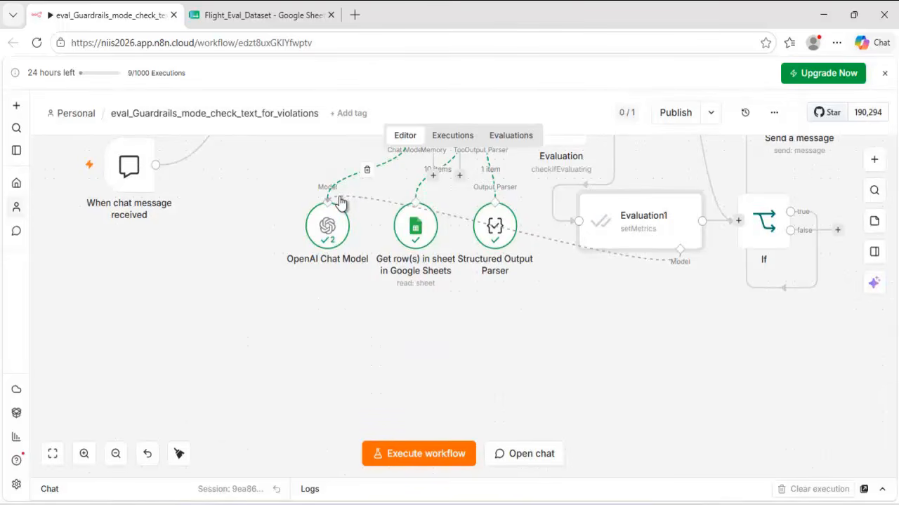
Finish linking Evaluation1's Model input to the OpenAI Chat Model, detach Evaluation1 from the If node and move it slightly left and down.
drag(341, 201, 340, 201)
scroll(401, 372, up, 1)
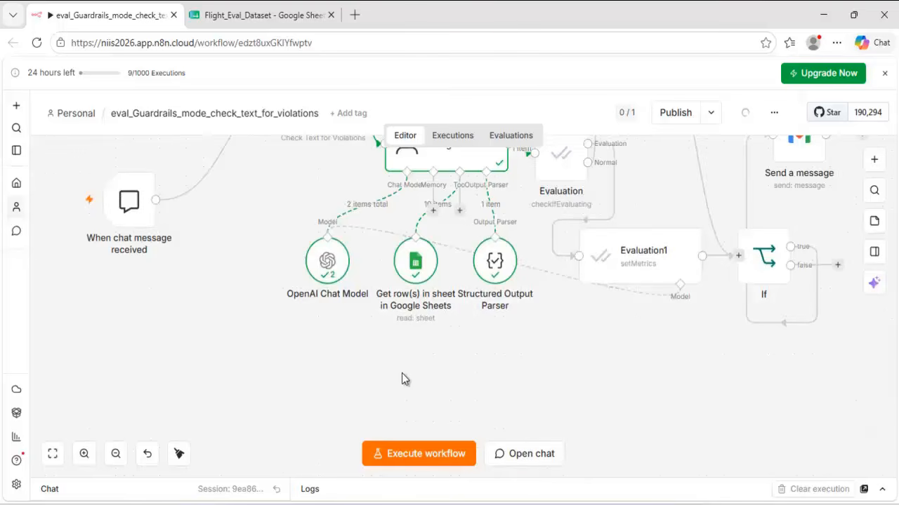
scroll(402, 379, up, 1)
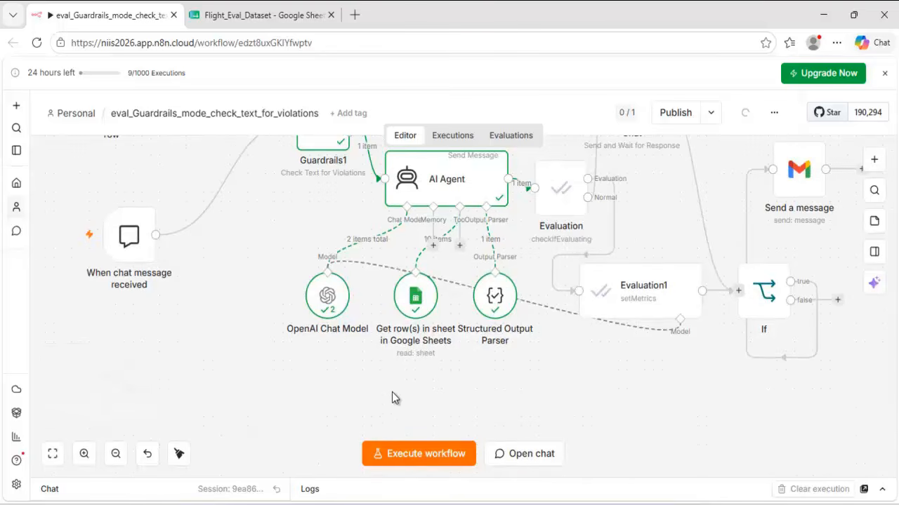
scroll(393, 383, up, 3)
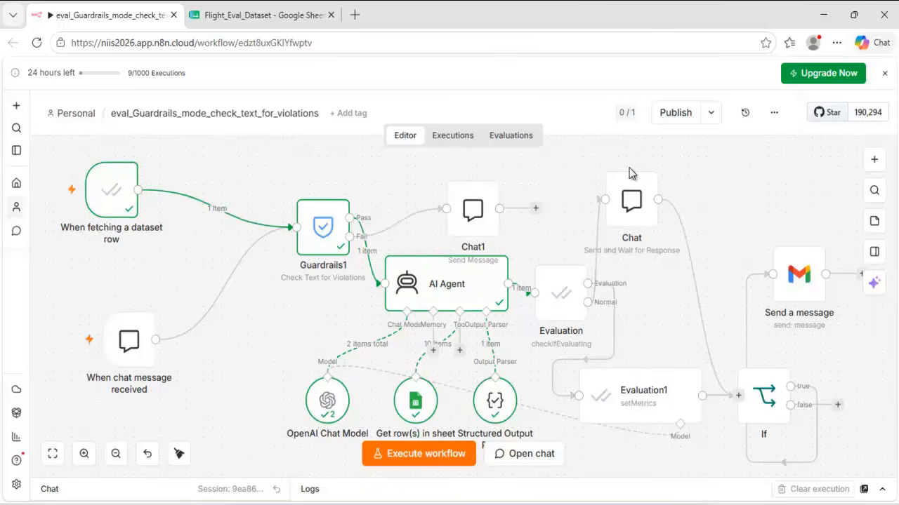
drag(648, 403, 622, 412)
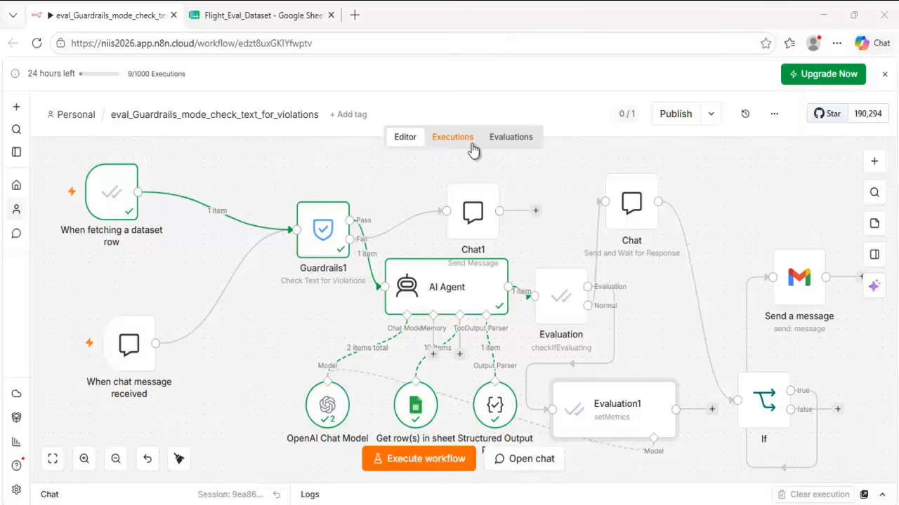
Run the workflow's evaluation over the test dataset and open the details of Run #1.
click(511, 139)
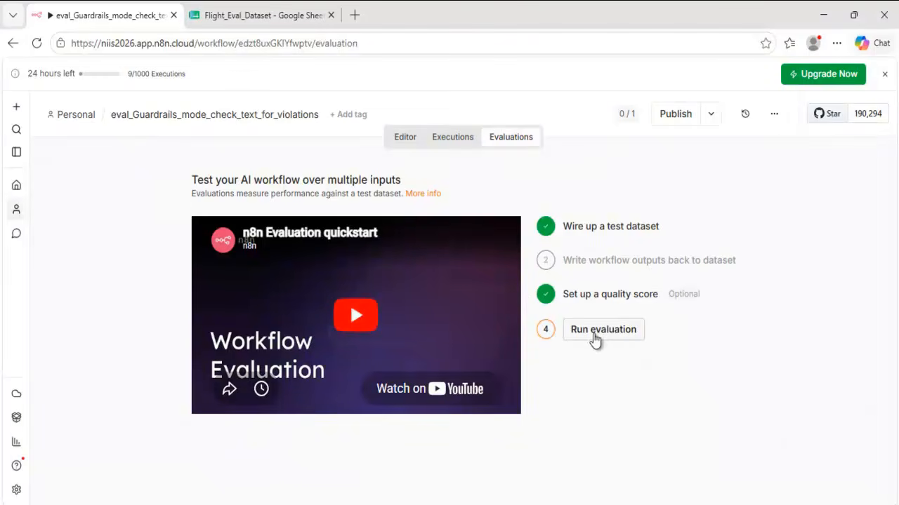
click(604, 331)
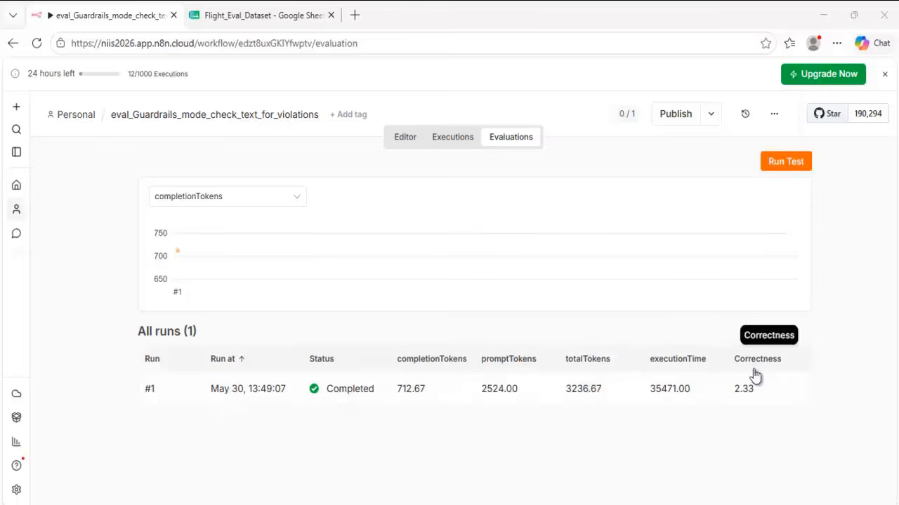
click(233, 397)
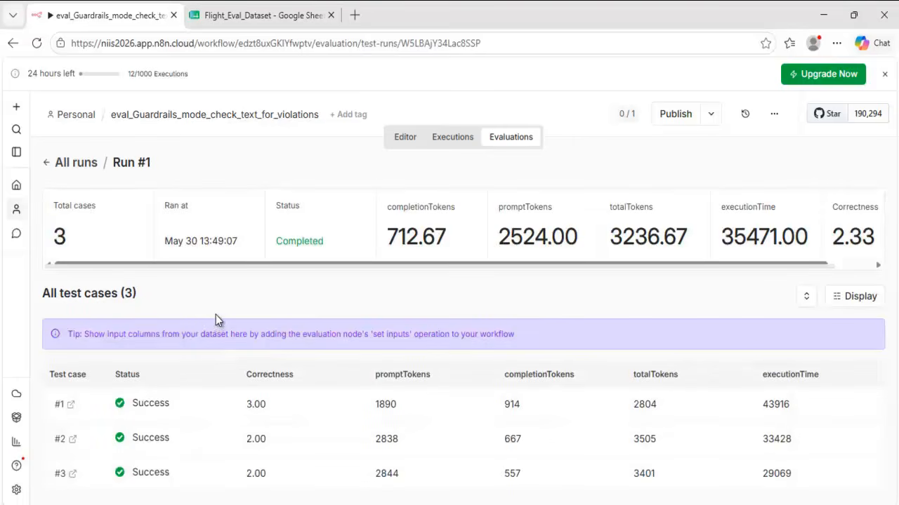
Look over the Flight_Eval_Dataset rows, return to n8n and bring Run #1's Correctness metric fully into view.
click(286, 9)
scroll(296, 302, down, 3)
scroll(296, 302, up, 3)
click(106, 14)
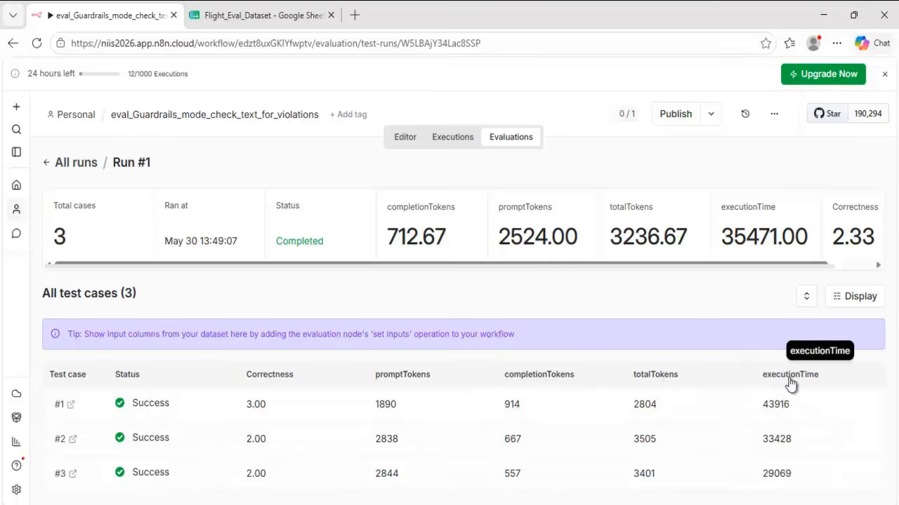
drag(783, 263, 846, 261)
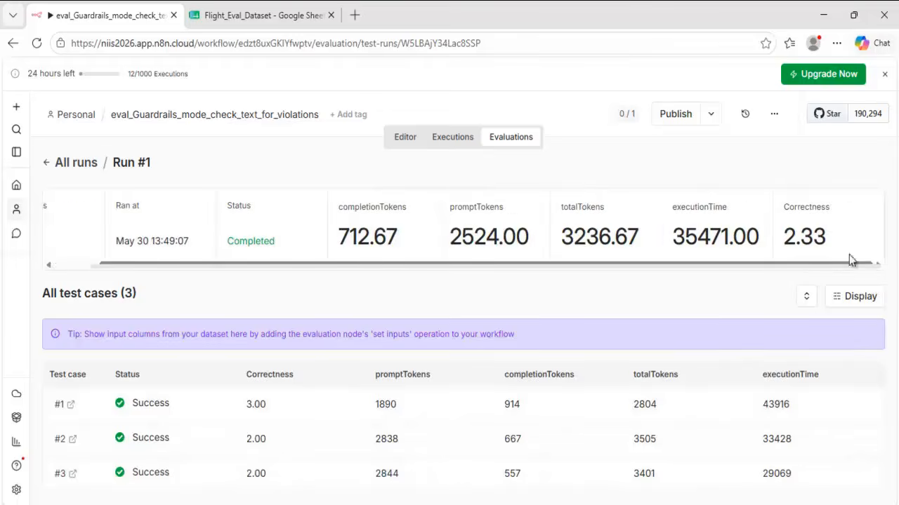
Compare the Delhi, Goa and Dubai rows in Flight_Eval_Dataset with Run #1's test case results, ending back in n8n.
click(271, 14)
scroll(313, 240, down, 2)
scroll(314, 240, up, 2)
scroll(313, 240, down, 3)
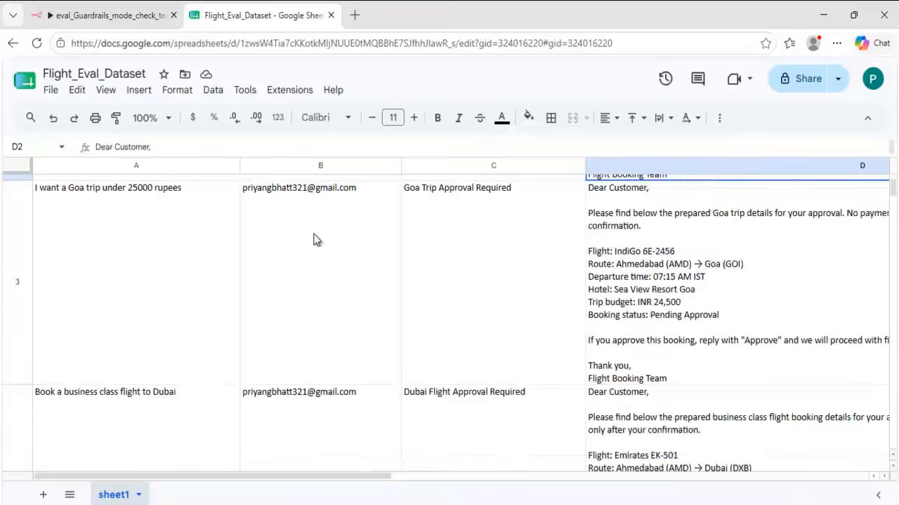
key(ctrl+Tab)
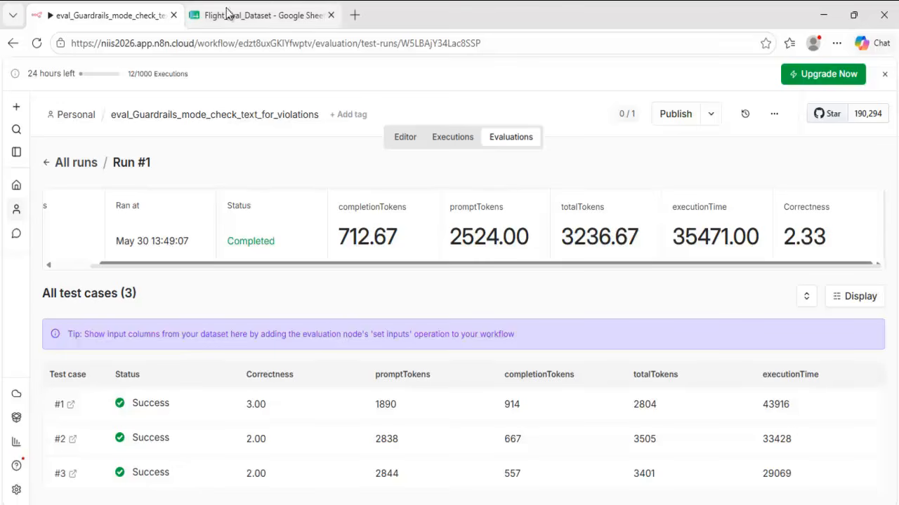
click(263, 15)
scroll(317, 253, down, 5)
scroll(317, 253, up, 5)
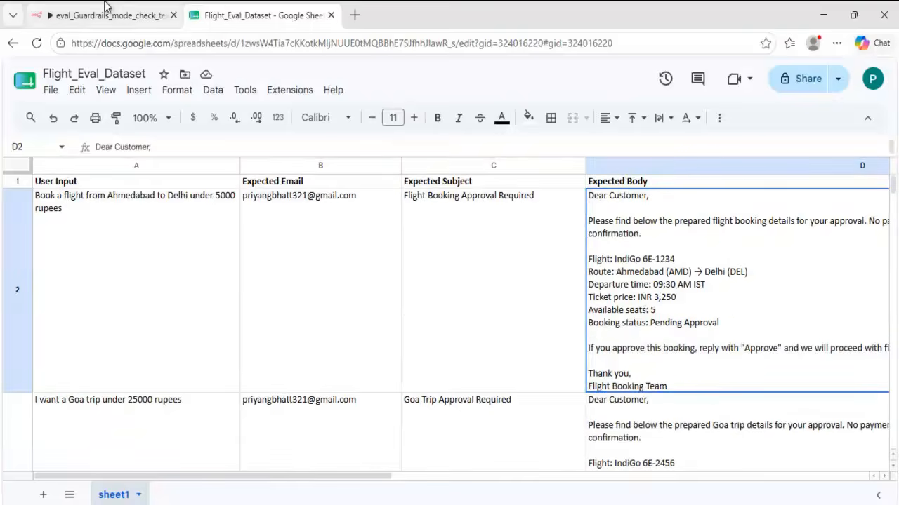
click(105, 8)
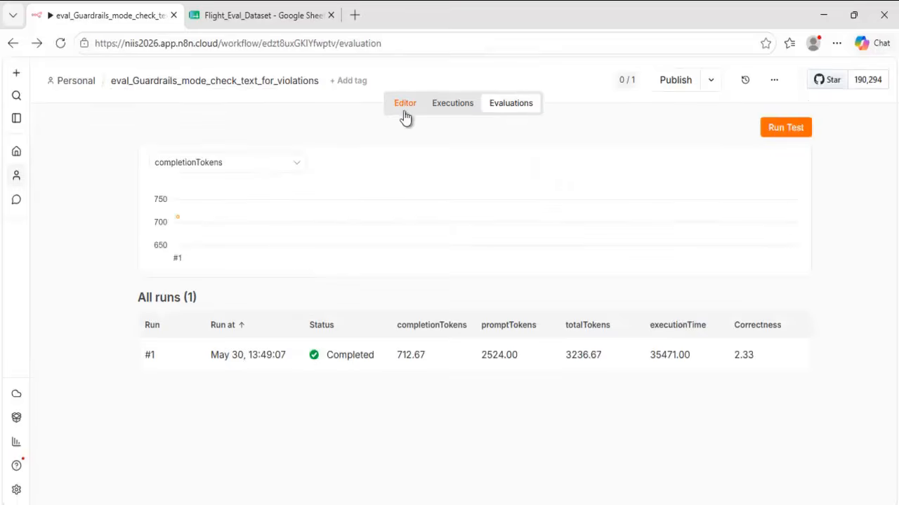
click(405, 106)
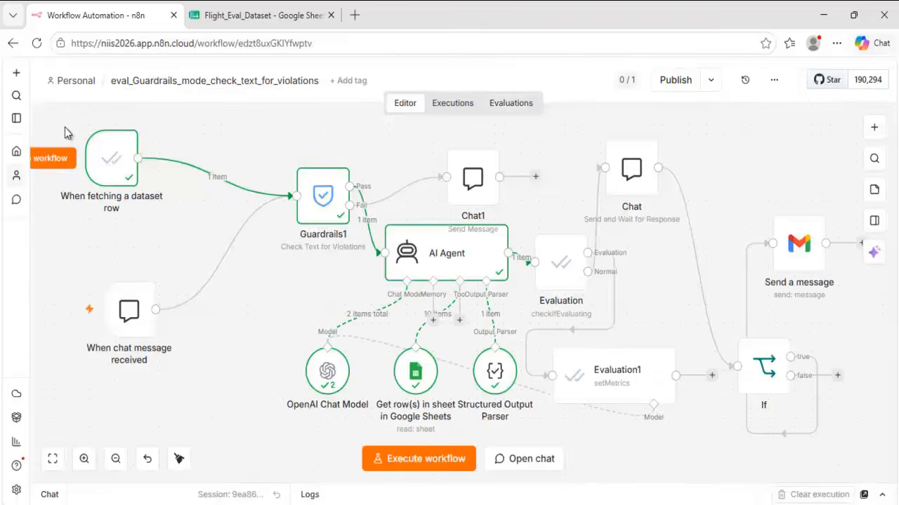
drag(52, 114, 842, 347)
click(846, 140)
mouse_move(133, 319)
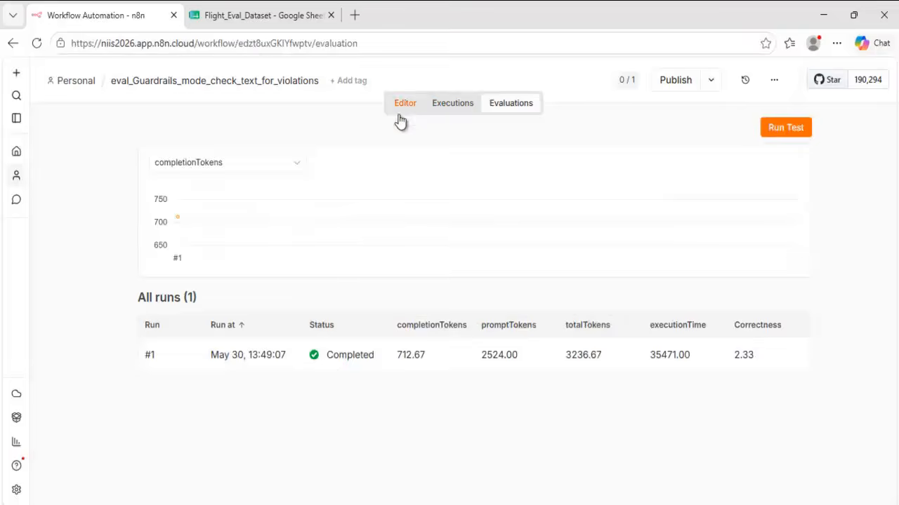
Open the workflow's chat in the editor and send "book a flight from ahmedabad to delihi under 6000 rupees.".
click(404, 116)
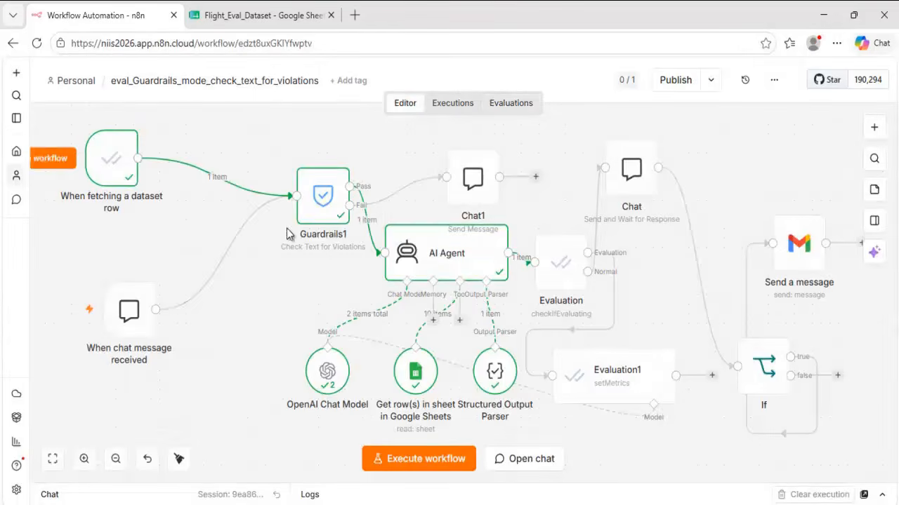
click(532, 463)
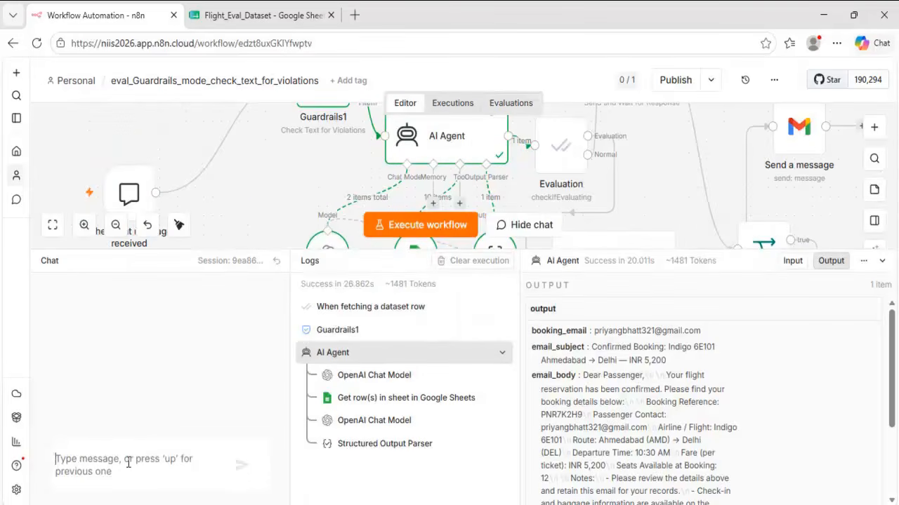
text(book)
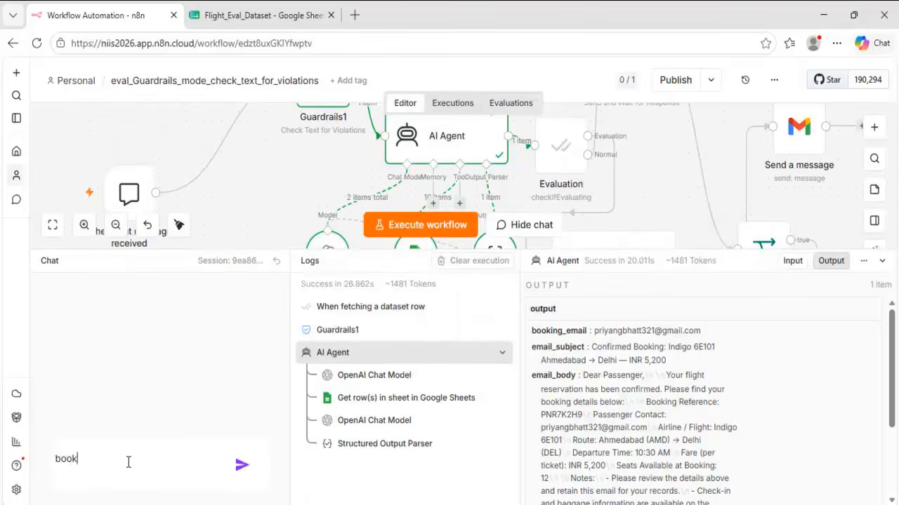
text( a flight from ahmedabad to )
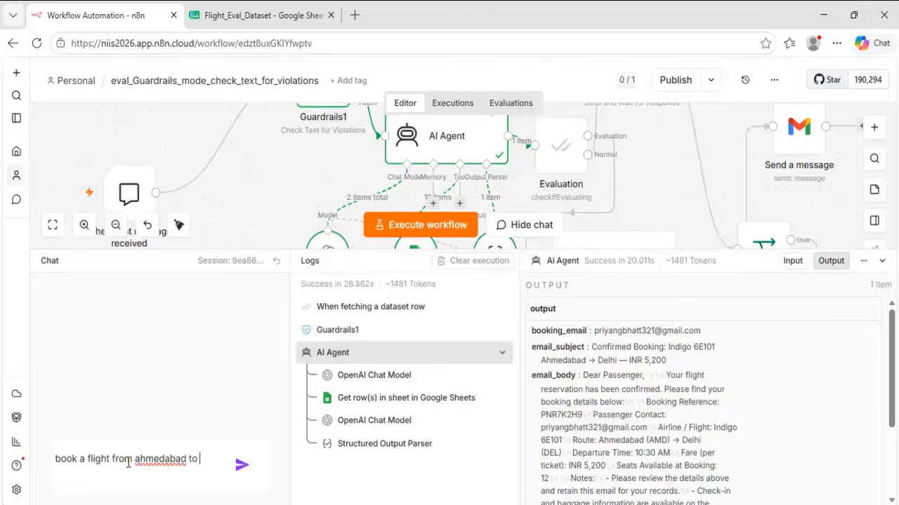
text(delihi under 6000 rupees.)
key(Return)
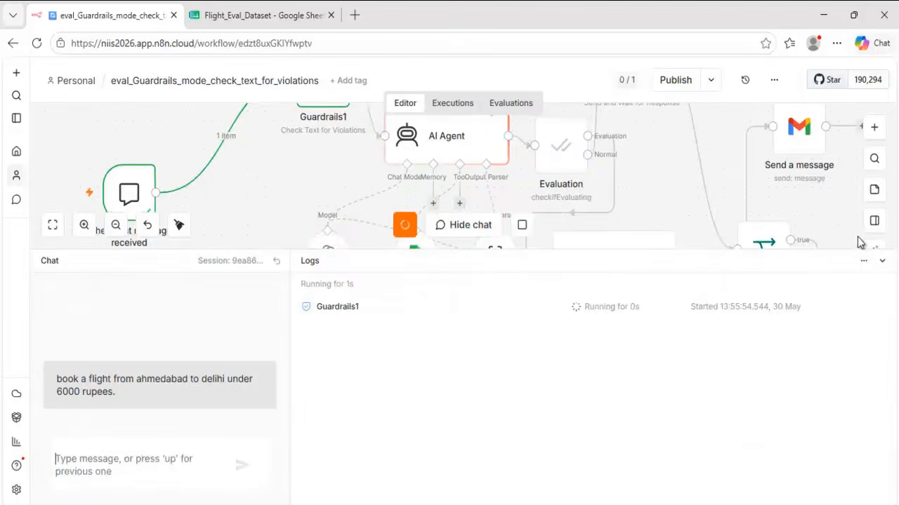
Watch the workflow run on the full canvas, then reopen the chat and read the proposed booking email's subject and body.
click(882, 260)
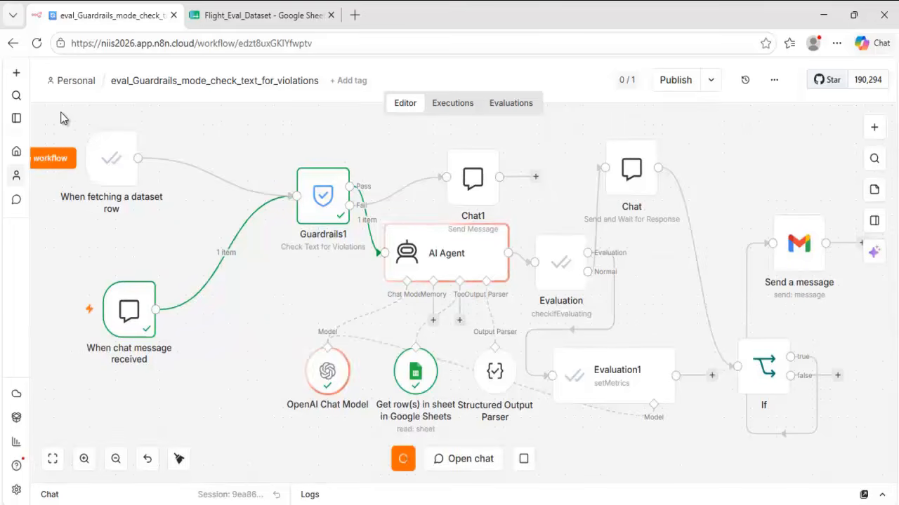
drag(60, 113, 746, 377)
click(738, 147)
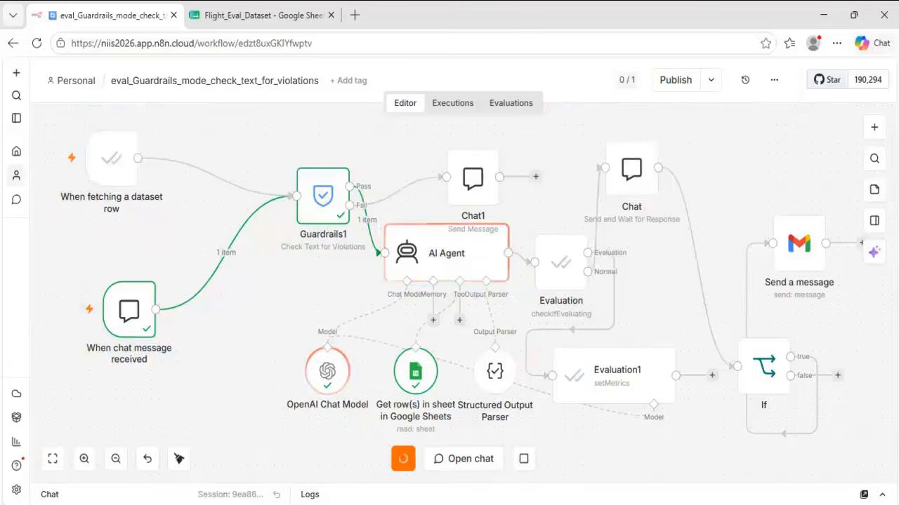
click(476, 463)
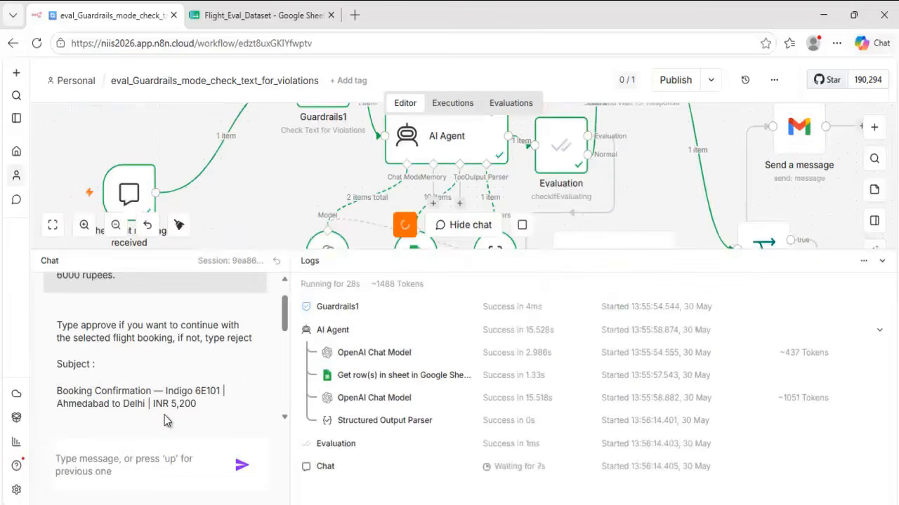
scroll(165, 415, down, 3)
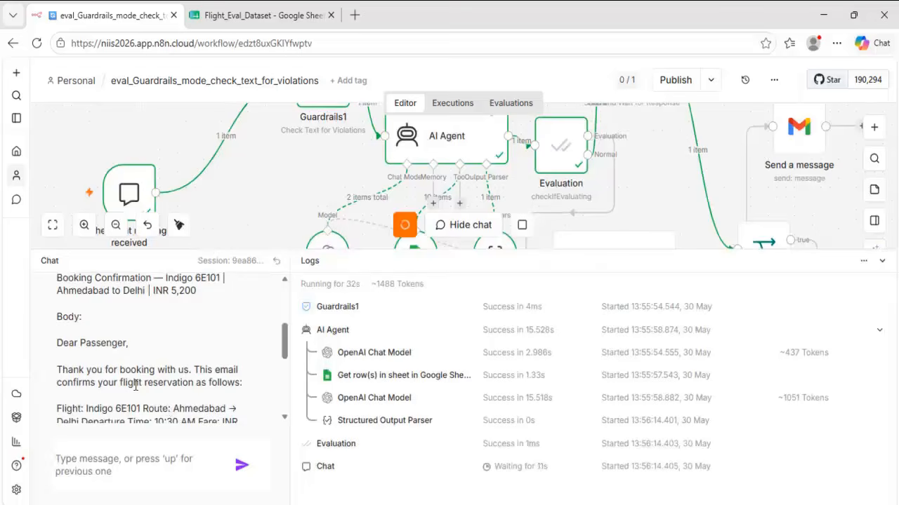
scroll(134, 381, up, 3)
scroll(141, 387, down, 5)
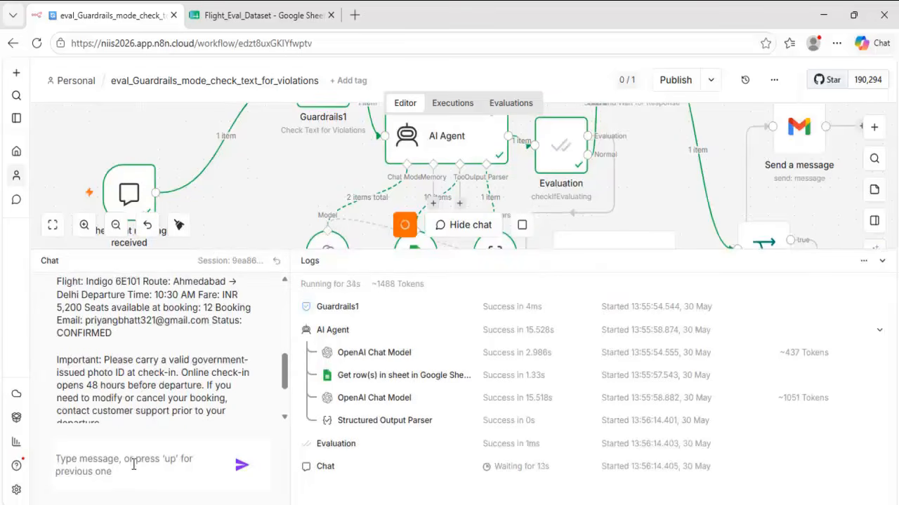
Reply "approve" in the chat to accept the proposed flight booking.
text(approv)
key(BackSpace)
key(BackSpace)
key(BackSpace)
text(prove)
key(Return)
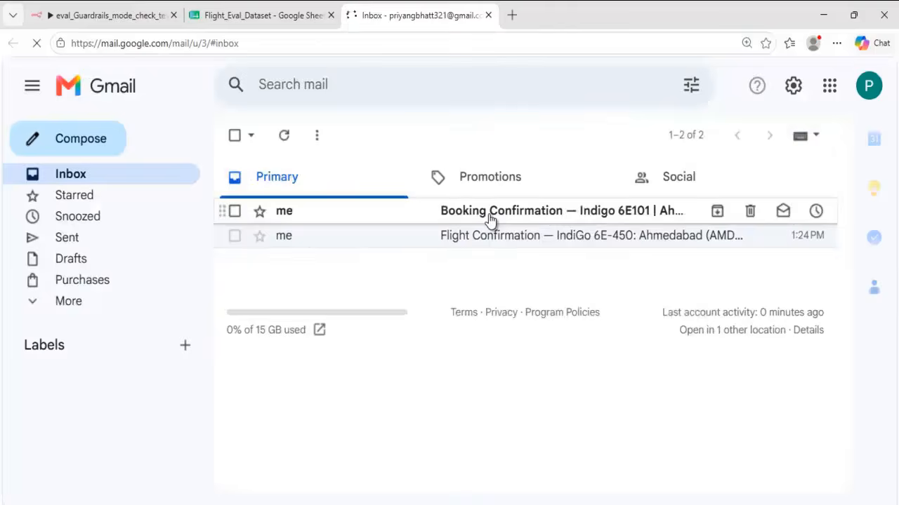
Switch to Gmail, read the received Booking Confirmation email for the Ahmedabad to Delhi flight and return to n8n.
click(489, 213)
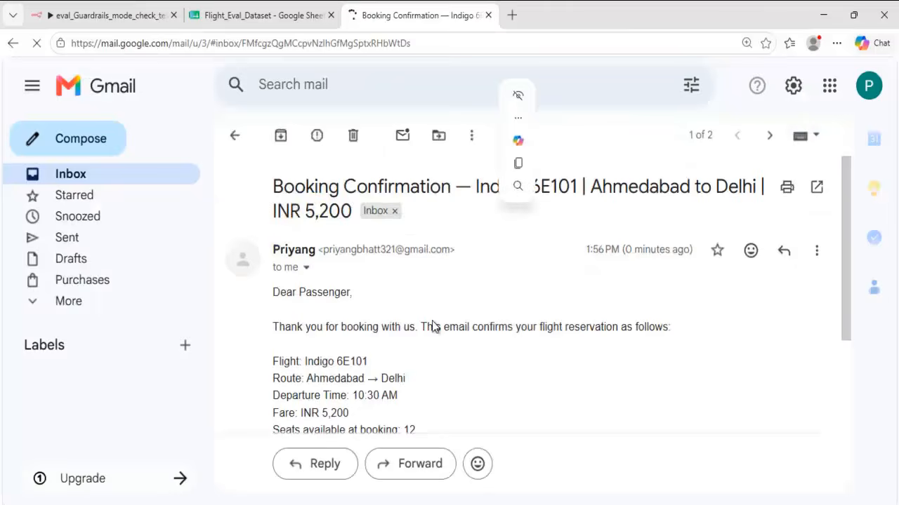
scroll(429, 306, down, 4)
scroll(428, 307, up, 4)
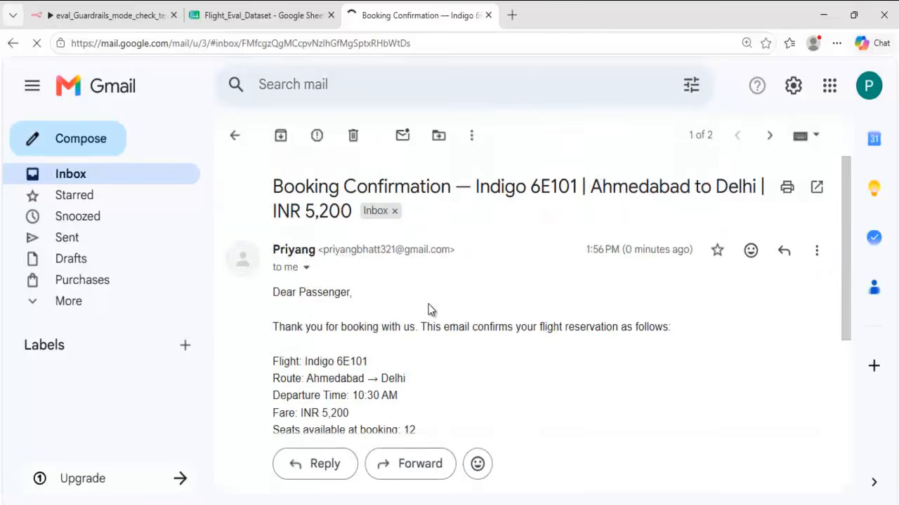
click(44, 9)
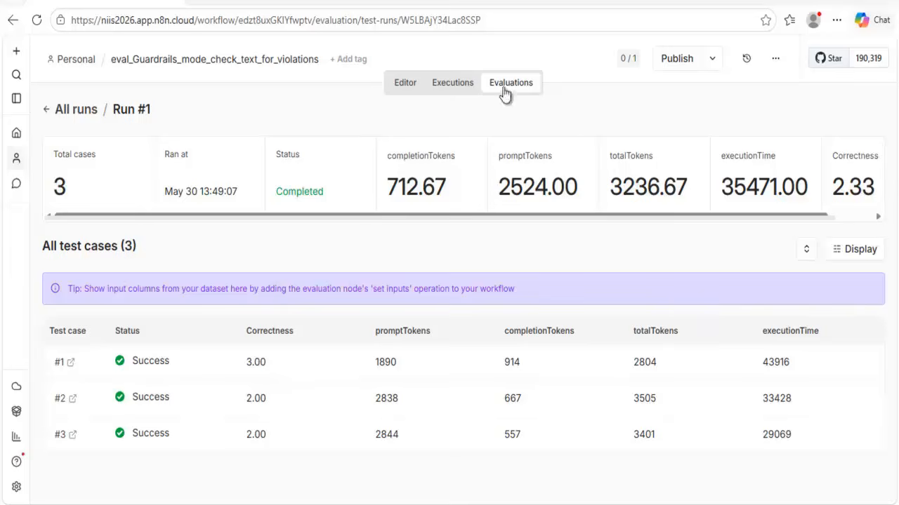
Return to the workflow editor, start executing the AI Agent step and collapse the chat and logs area.
click(403, 88)
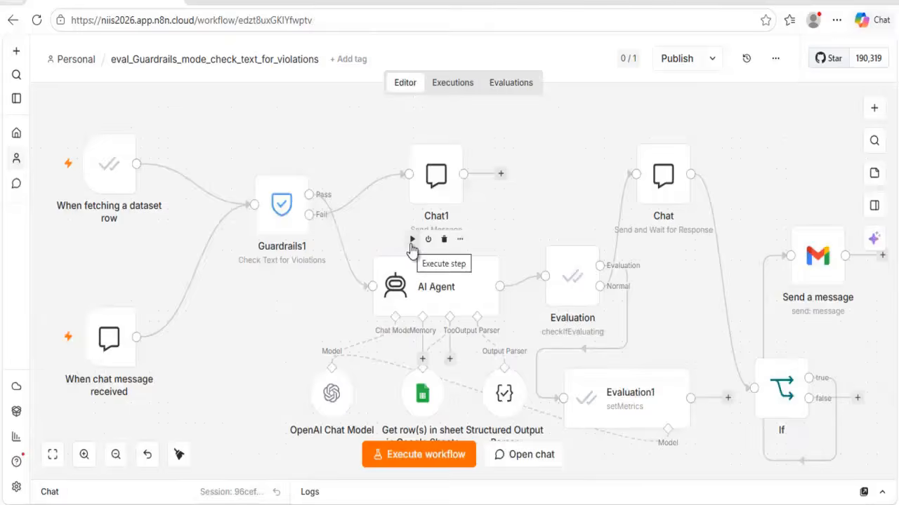
click(412, 240)
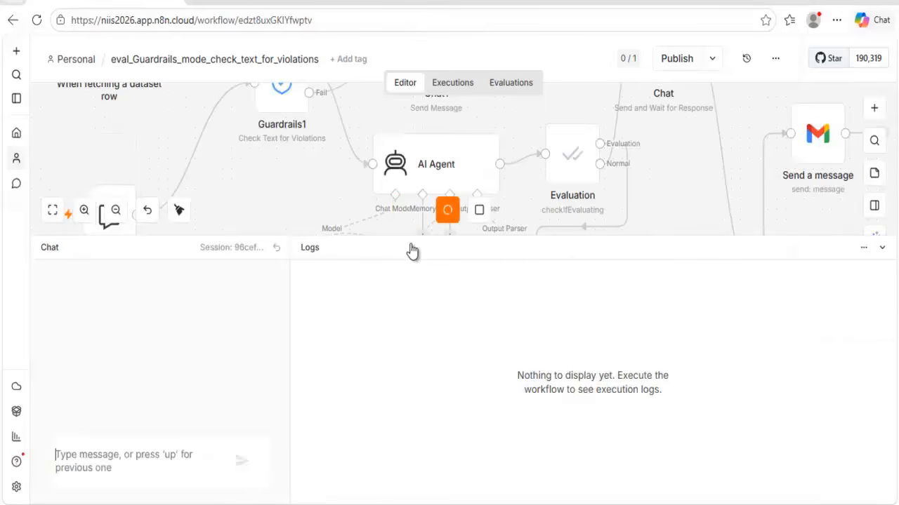
click(883, 249)
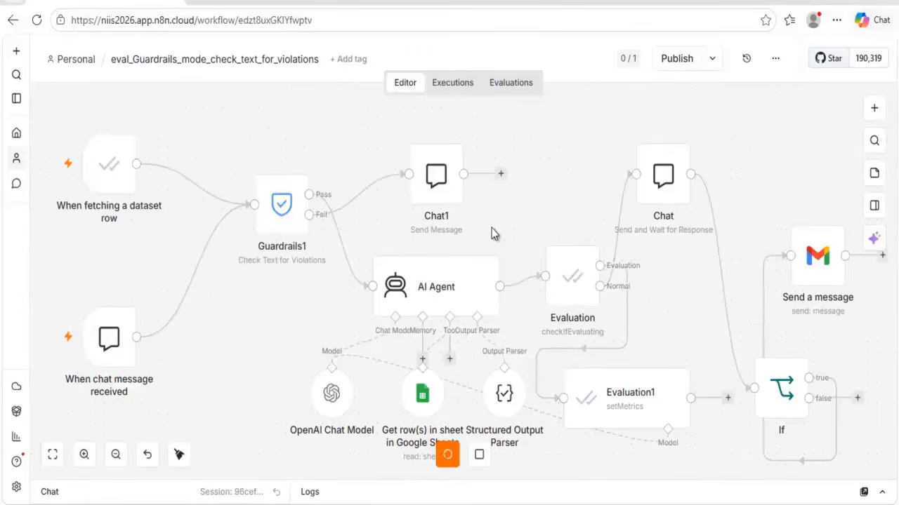
Disconnect the dataset row trigger from Guardrails1 and add an Evaluation node with the Set Inputs action after the trigger.
mouse_move(85, 166)
mouse_down()
mouse_move(57, 166)
mouse_move(69, 166)
mouse_up()
click(196, 185)
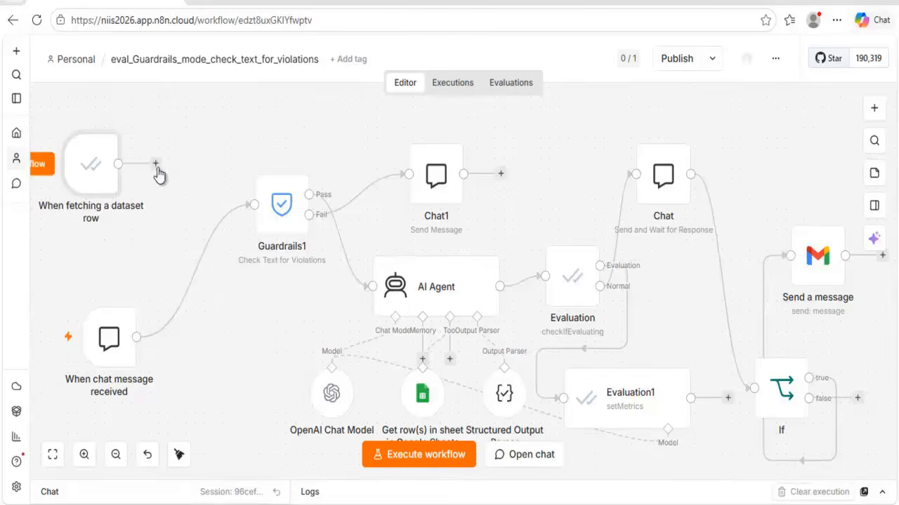
click(156, 163)
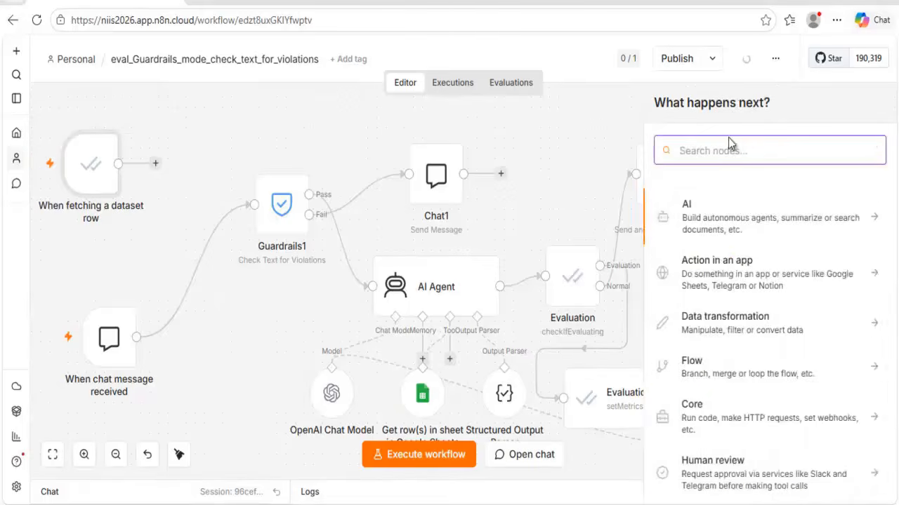
text(eva)
click(695, 210)
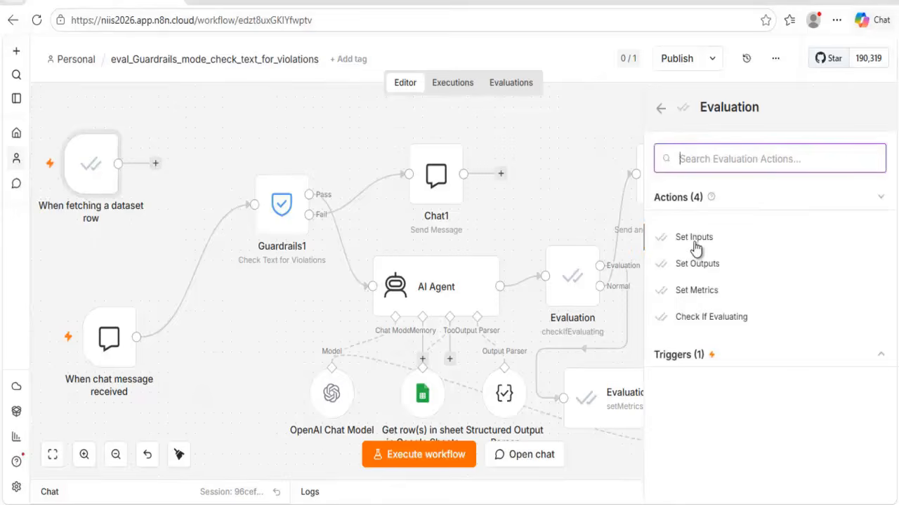
click(694, 243)
Rename the new Set Inputs node to "Inputs".
click(82, 71)
key(BackSpace)
text(Inputs)
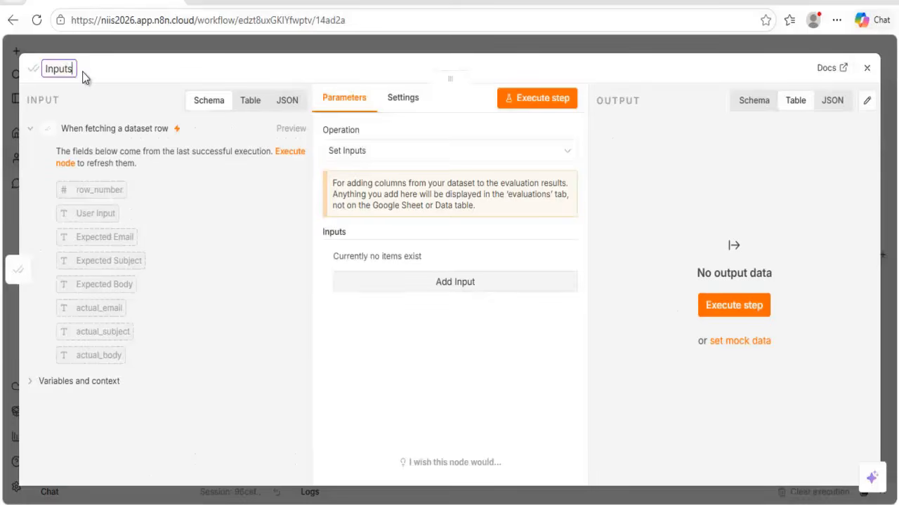
key(Return)
Add an input named "input" with the trigger's Expected Email field as its value, and close the node.
click(425, 286)
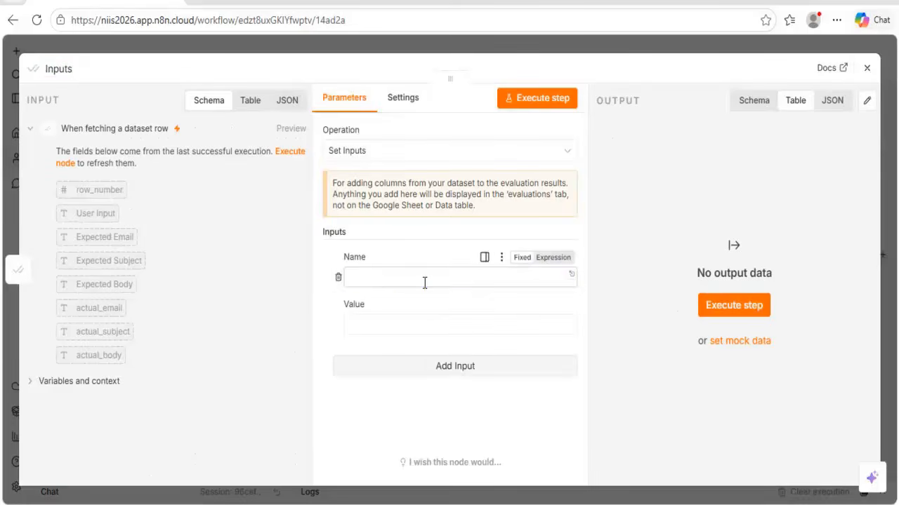
click(395, 282)
text(input)
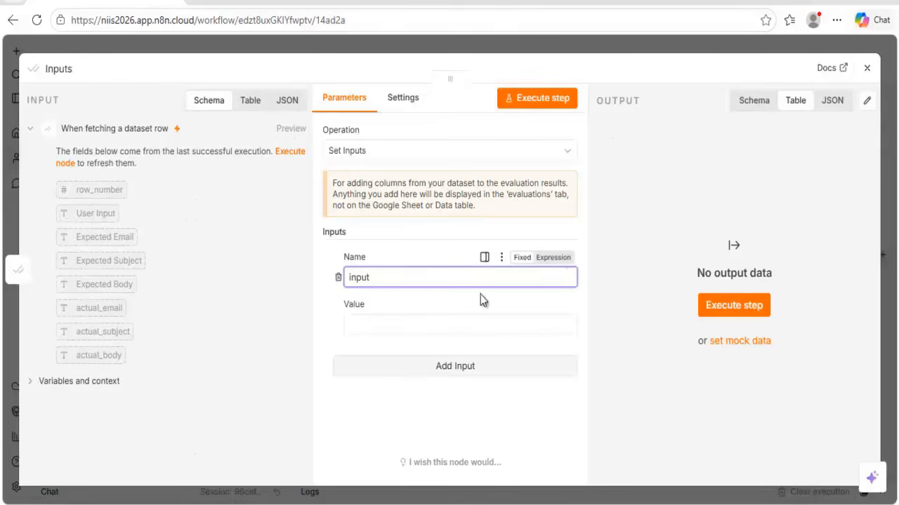
click(407, 325)
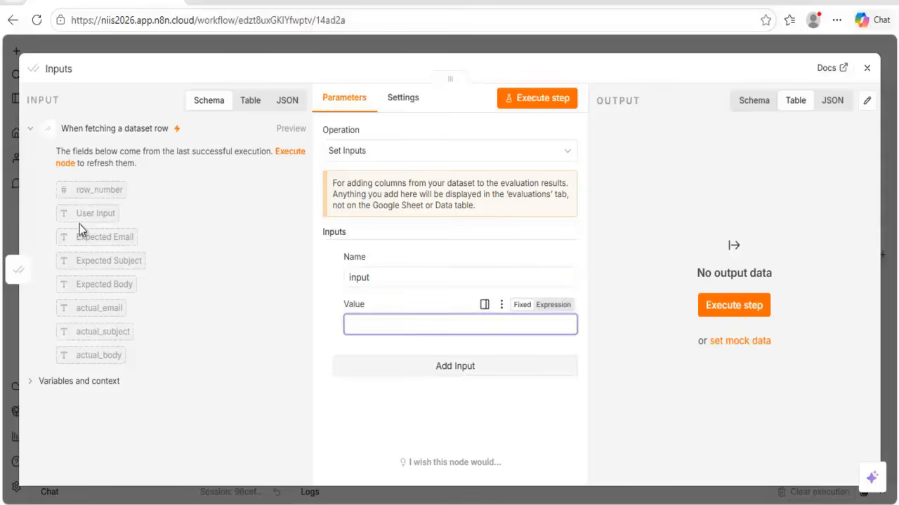
drag(95, 240, 394, 325)
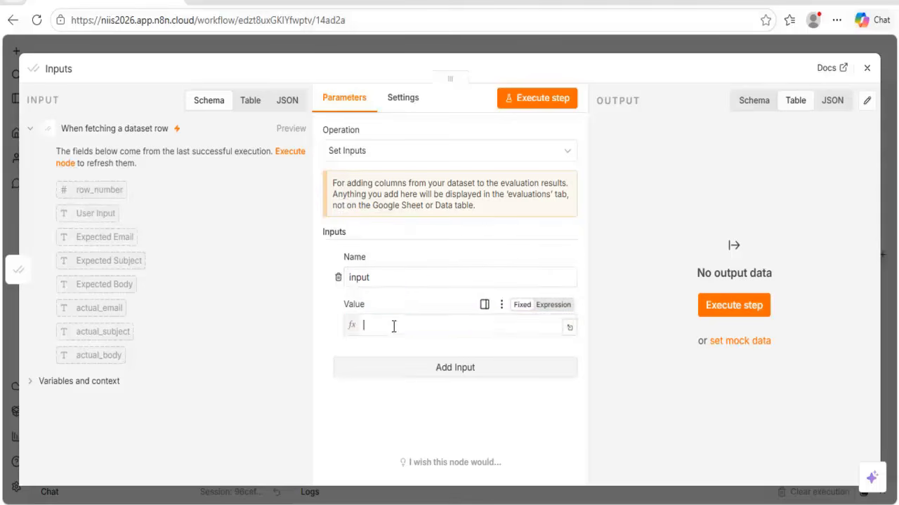
click(290, 318)
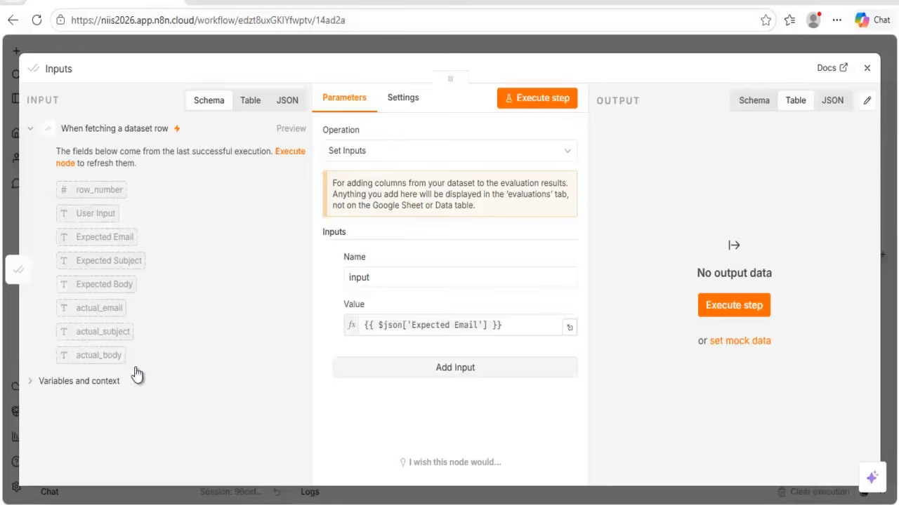
click(866, 69)
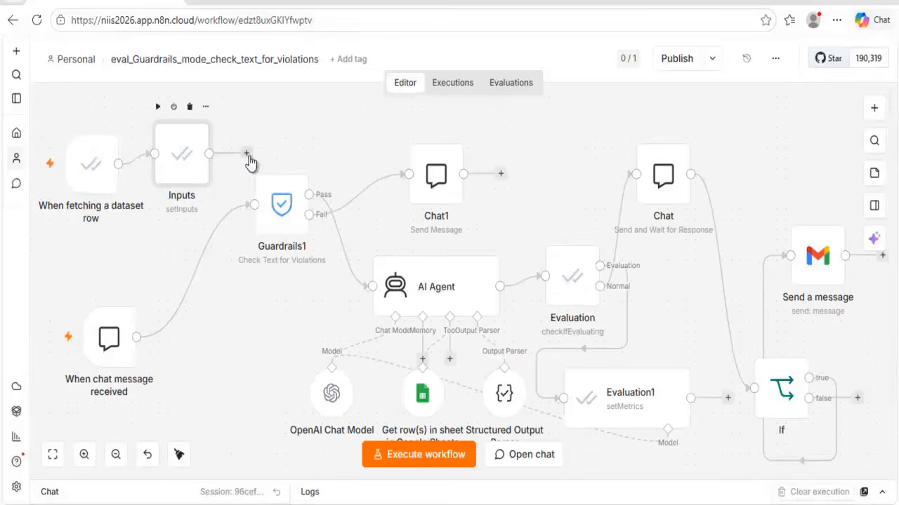
Connect the Inputs node to Guardrails1 and rearrange the Chat, Evaluation and Evaluation1 nodes to make room between them.
drag(251, 164, 253, 186)
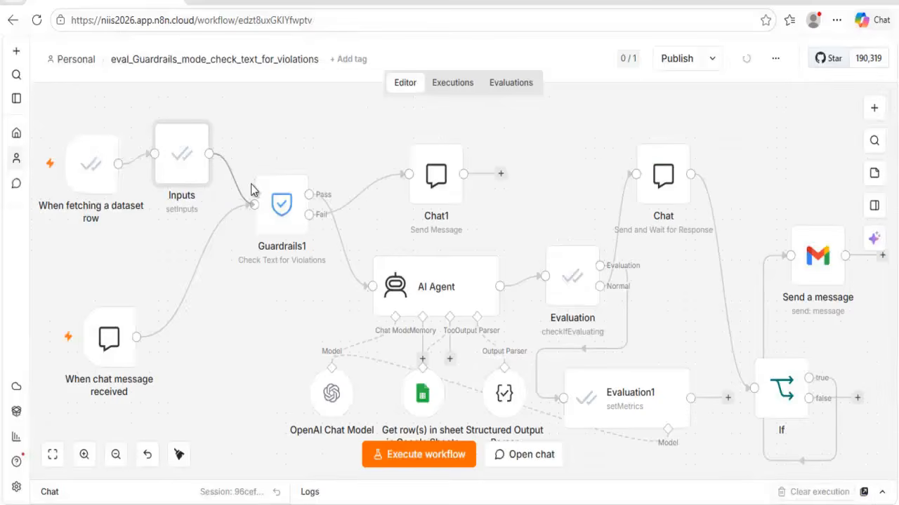
drag(641, 196, 678, 165)
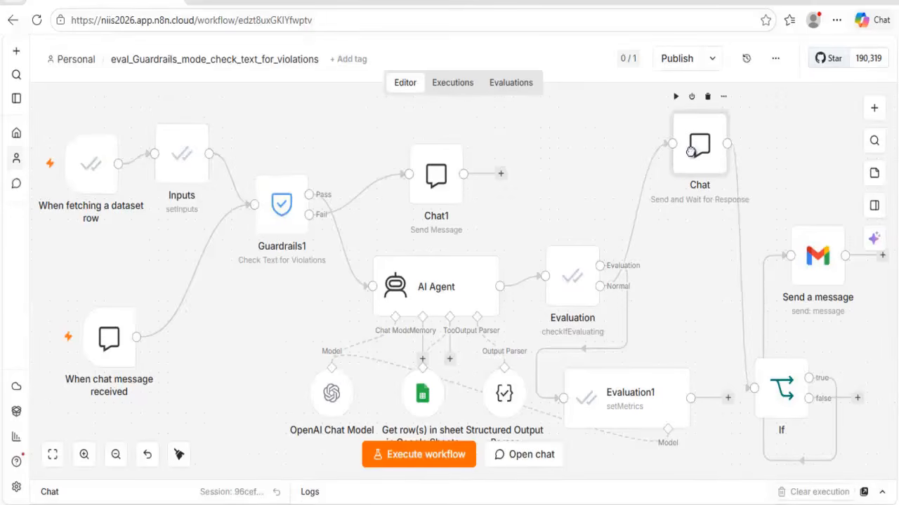
drag(565, 275, 582, 214)
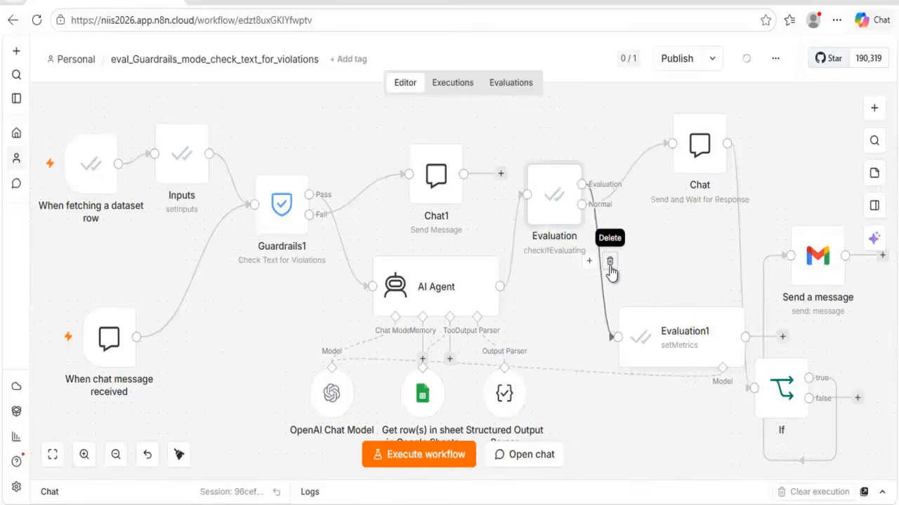
Delete the link from Evaluation to Evaluation1 and add a Set Outputs evaluation node on the Evaluation branch.
click(610, 264)
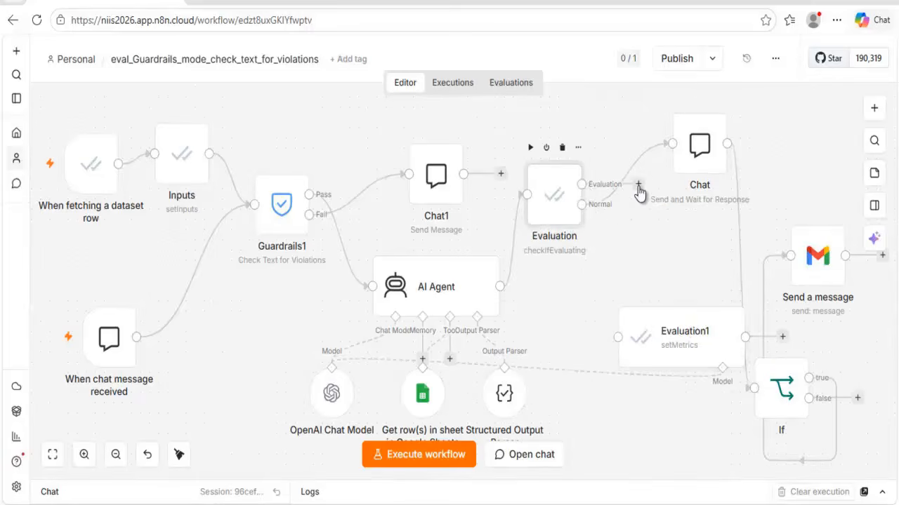
click(638, 186)
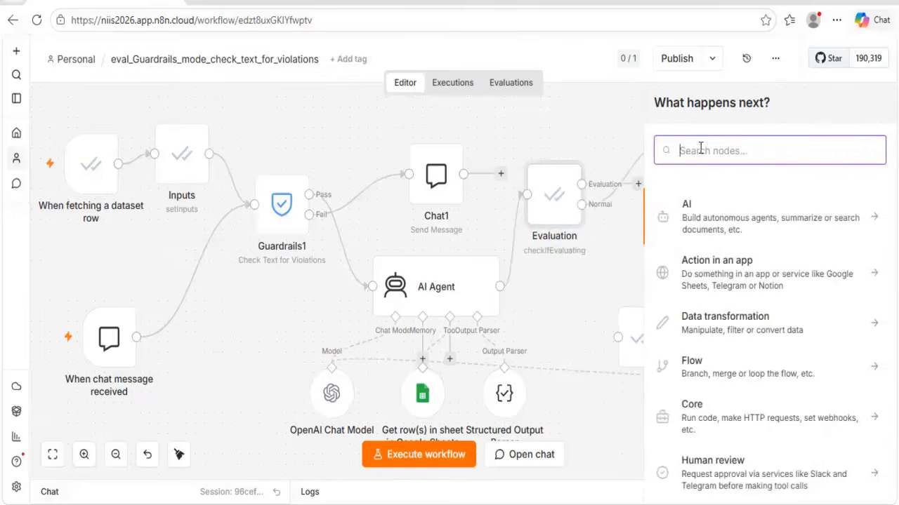
text(evalua)
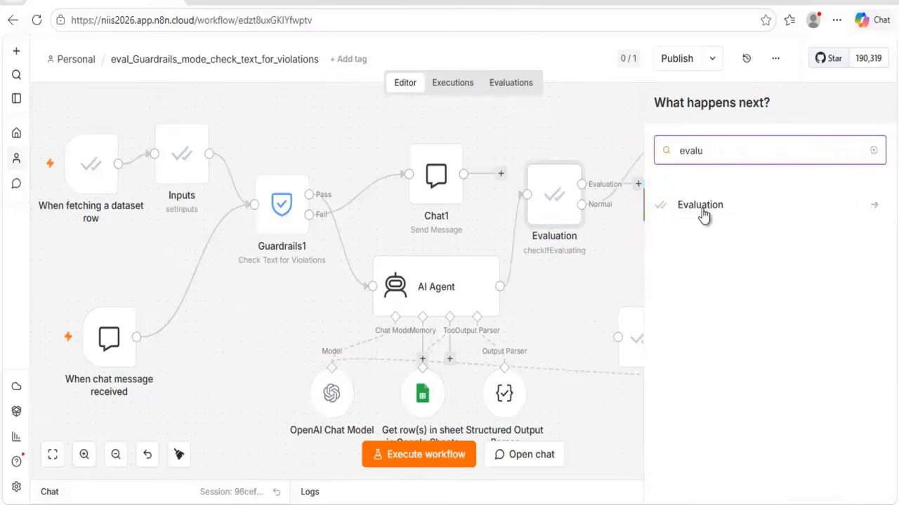
click(704, 191)
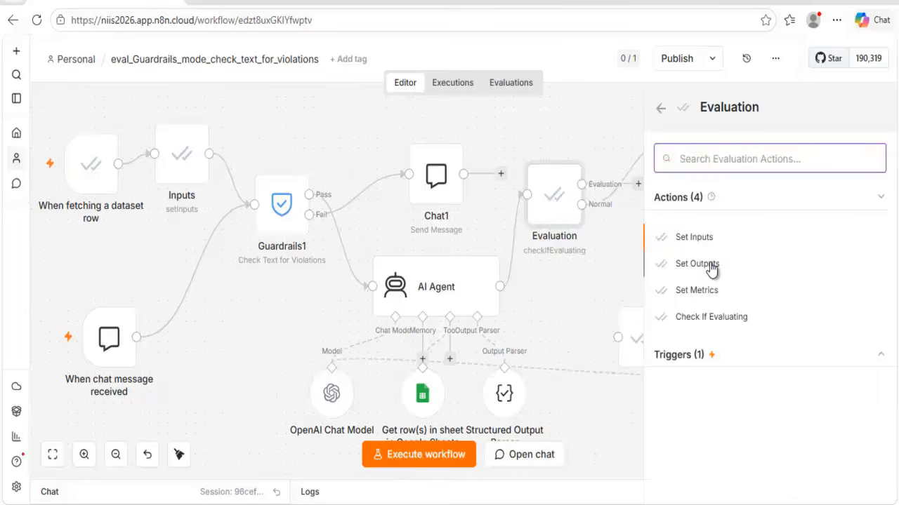
click(698, 263)
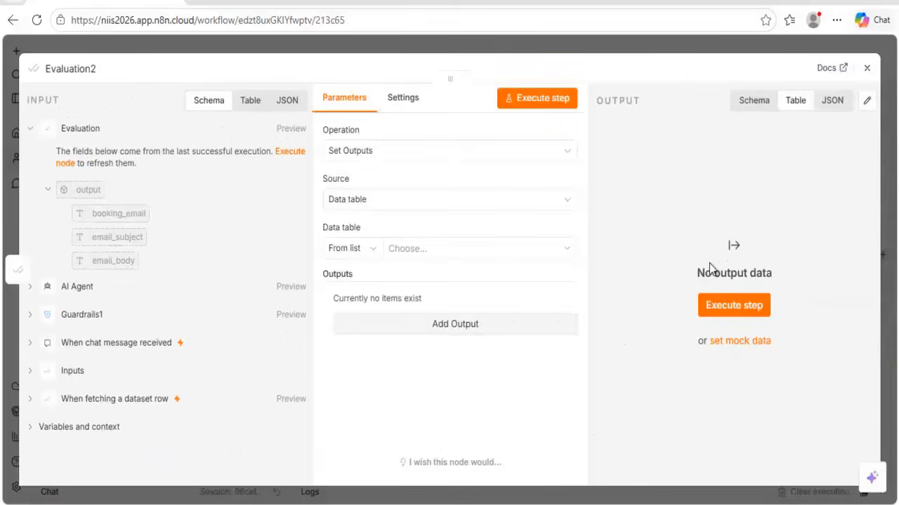
Keep the Set Outputs operation and set the node's dataset source to Google Sheets.
click(362, 155)
click(362, 155)
click(365, 201)
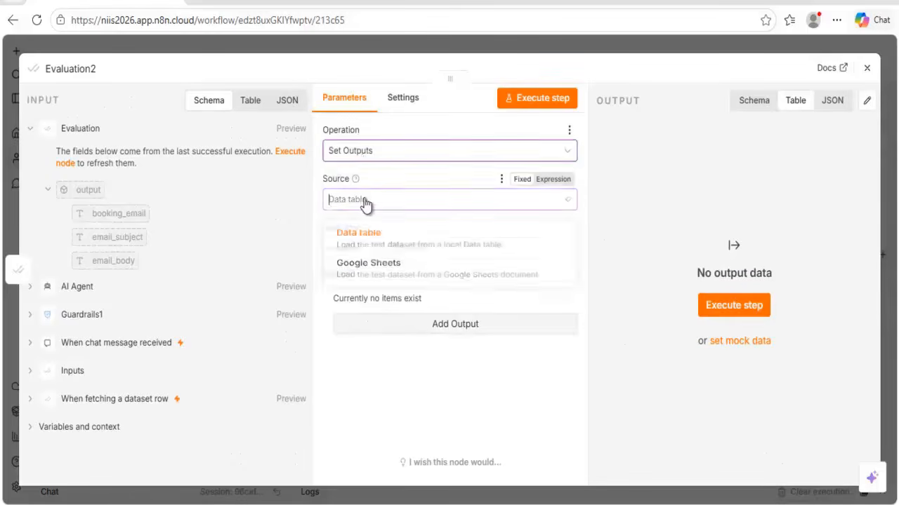
click(361, 287)
Switch to the Flight_Eval_Dataset spreadsheet, examine the columns following Expected Body and return to the n8n node.
click(276, 2)
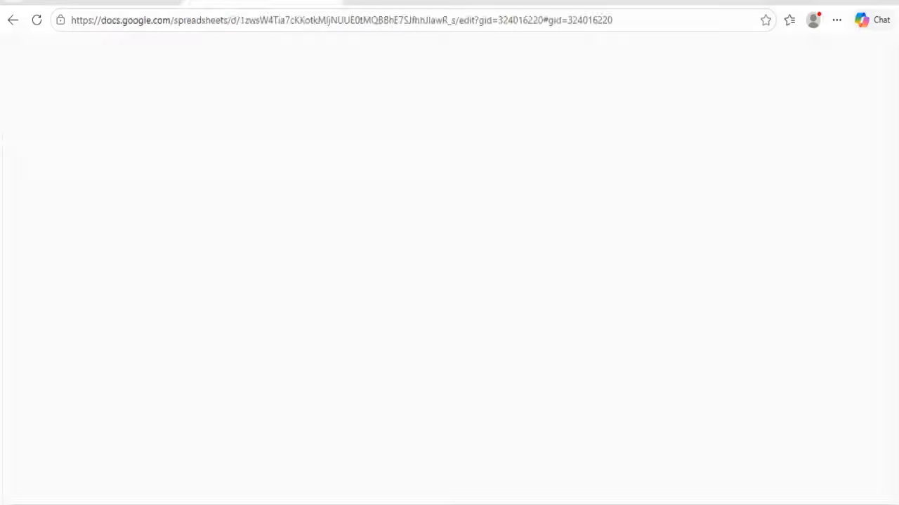
drag(509, 475, 856, 483)
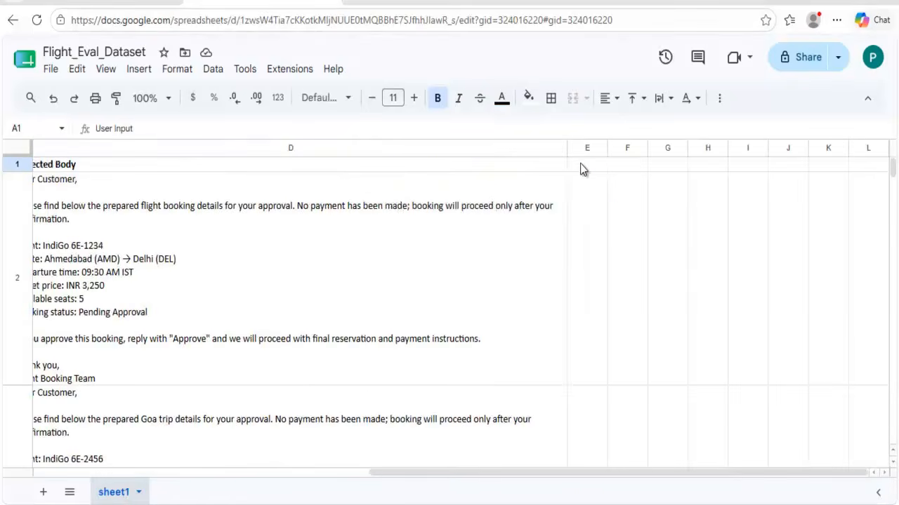
drag(581, 167, 660, 172)
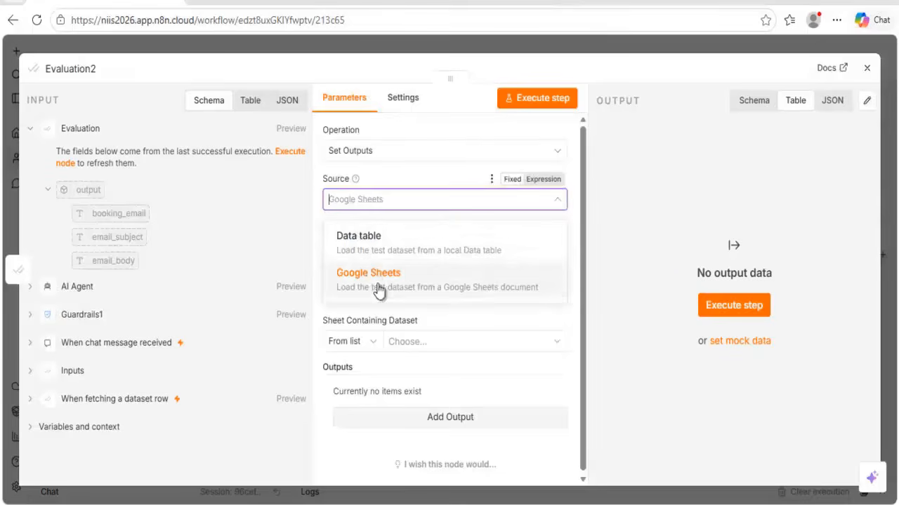
Choose Flight_Eval_Dataset as the document and sheet1 as the sheet containing the dataset.
click(377, 288)
click(415, 295)
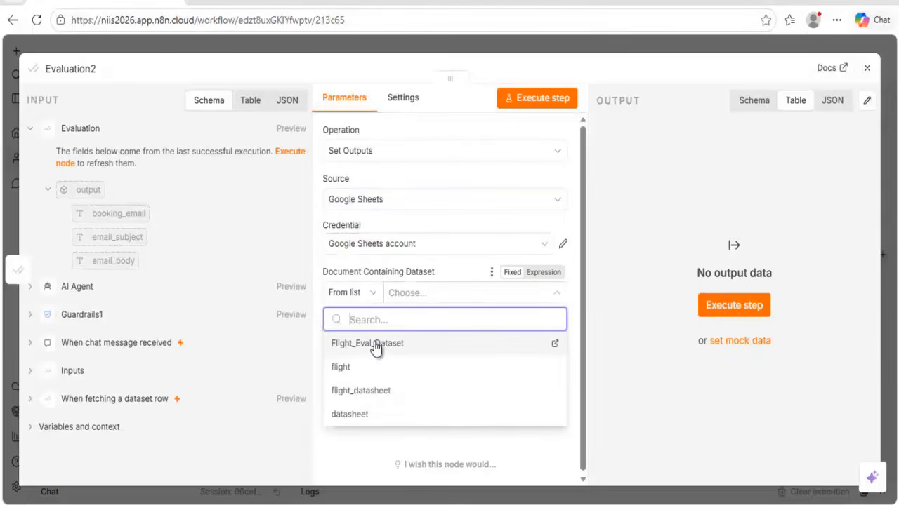
click(375, 346)
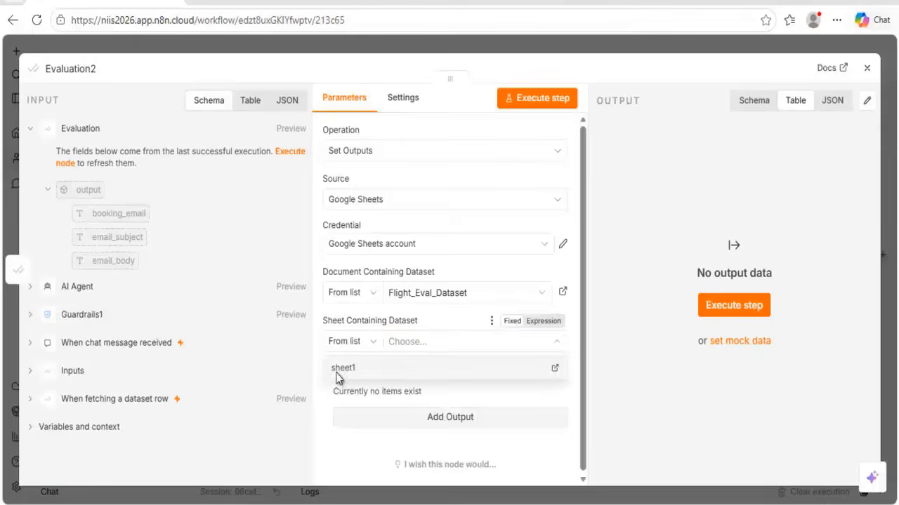
click(342, 368)
Add an output named actual_email and map its value to the AI Agent's booking_email field.
click(441, 429)
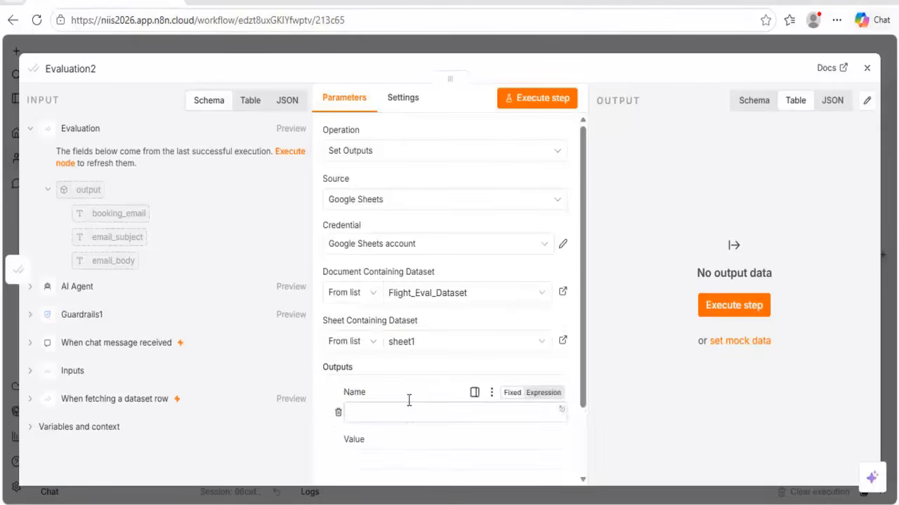
scroll(401, 401, down, 2)
click(377, 323)
click(29, 286)
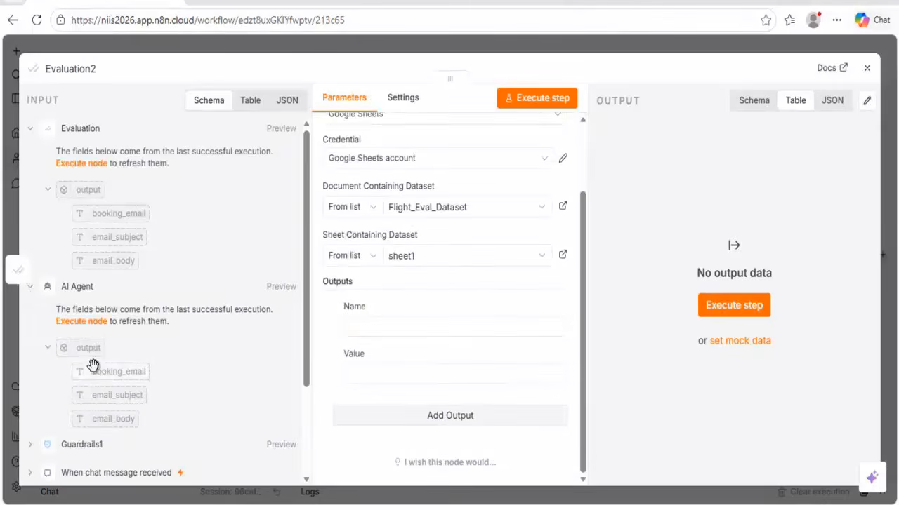
scroll(92, 366, down, 1)
click(379, 327)
text(email)
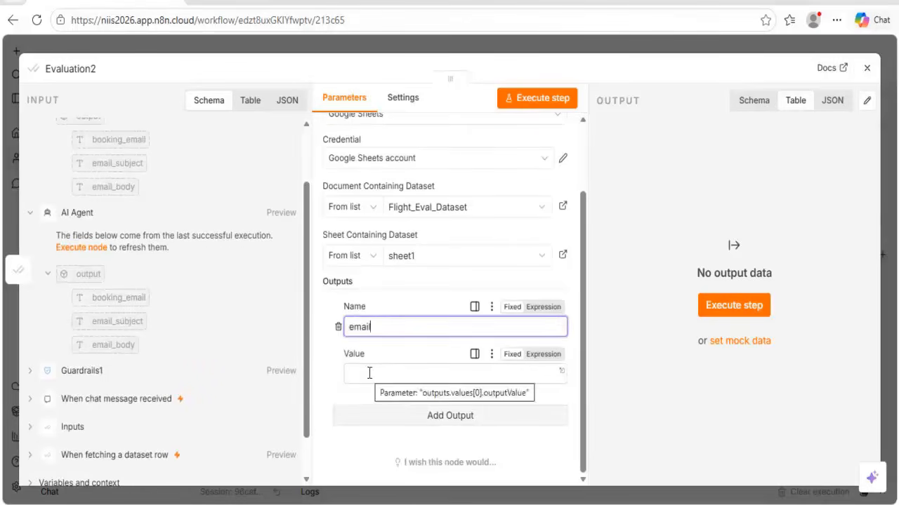
key(Home)
text(actual_)
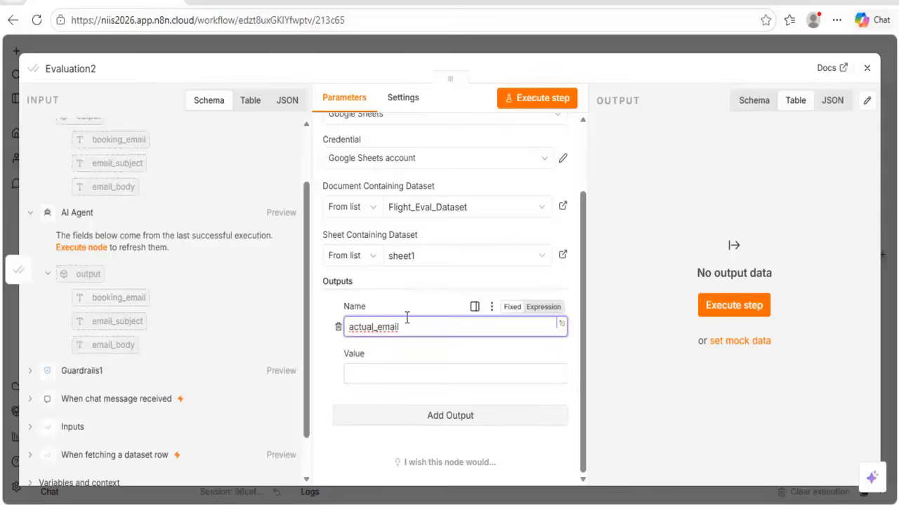
click(367, 373)
drag(118, 298, 375, 378)
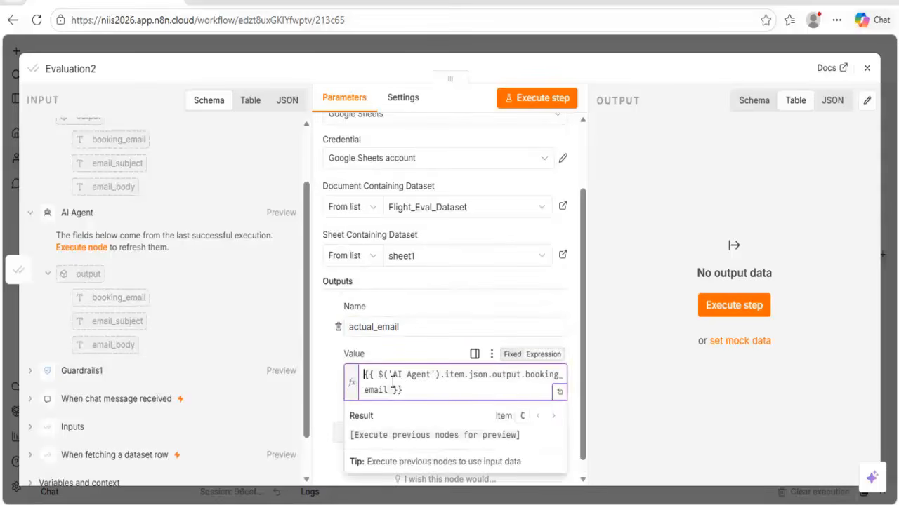
click(603, 347)
Add a second output named actual_subject and map its value to the AI Agent's email_subject field.
click(456, 429)
scroll(460, 427, down, 2)
click(410, 327)
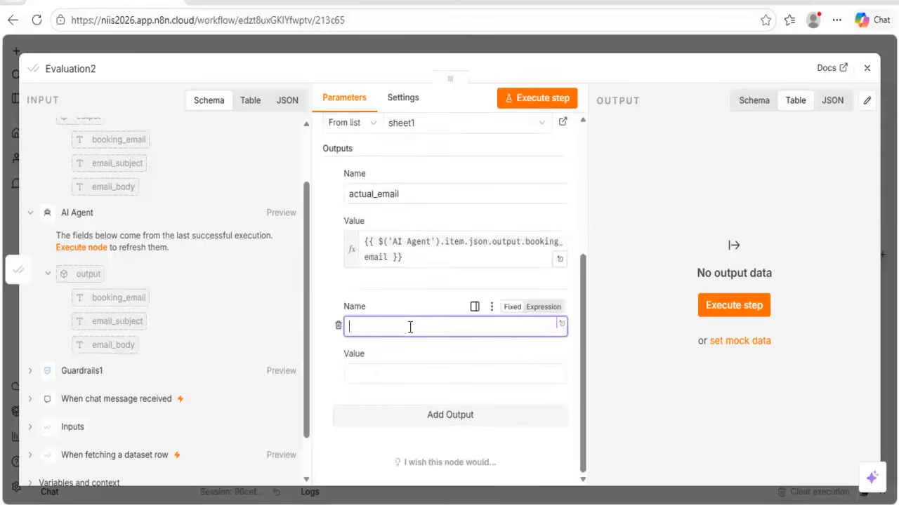
text(actual_subject)
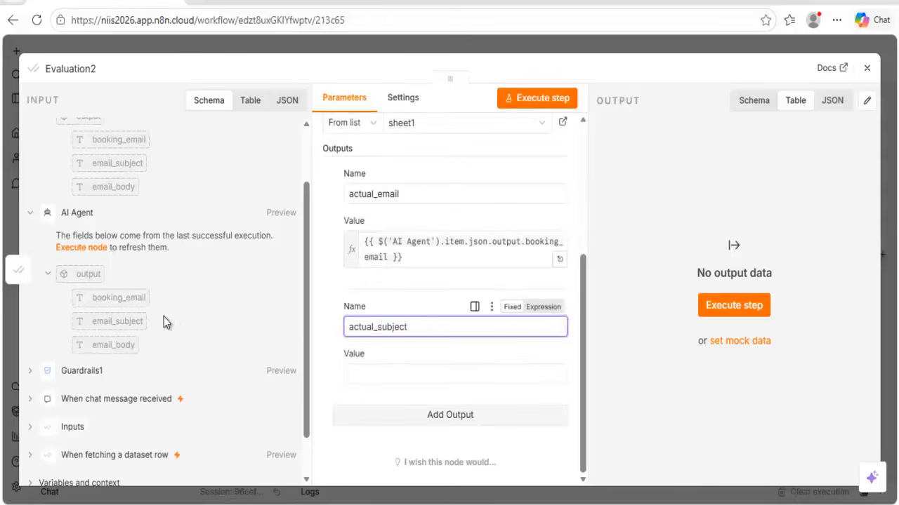
click(124, 321)
drag(125, 314, 393, 374)
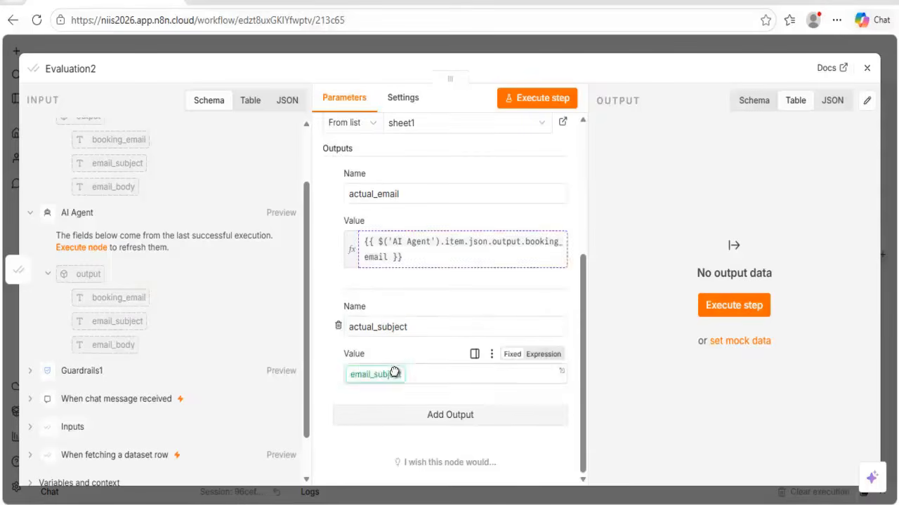
click(636, 251)
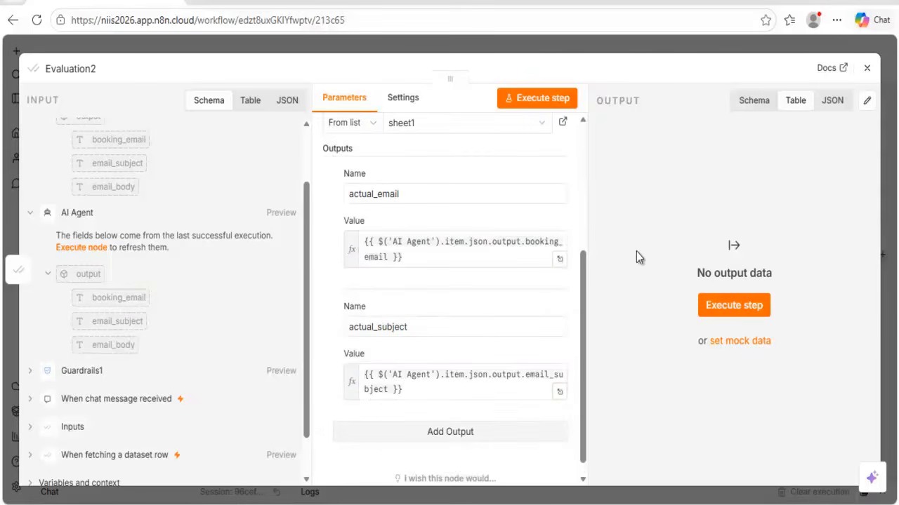
Add a third output named actual_body and map its value to the AI Agent's email_body field.
click(452, 435)
scroll(387, 351, down, 2)
click(381, 325)
text(actual_body)
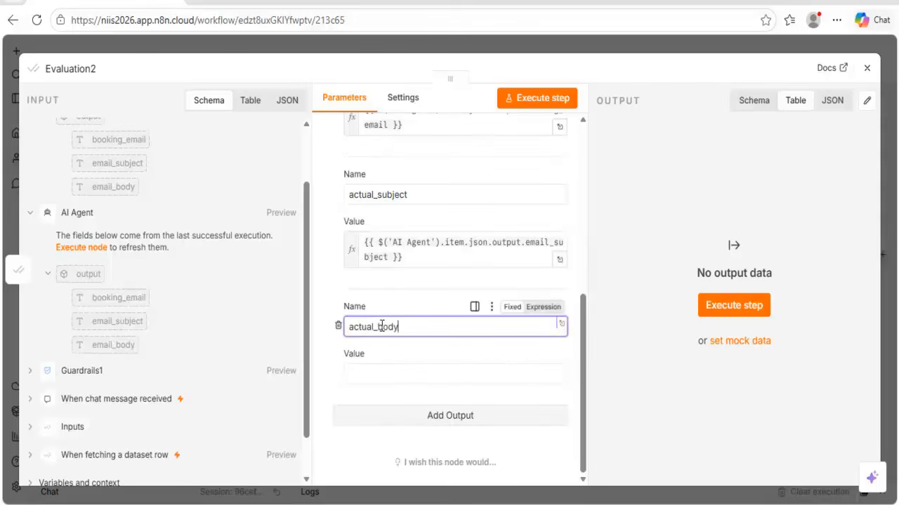
click(373, 373)
drag(116, 345, 389, 375)
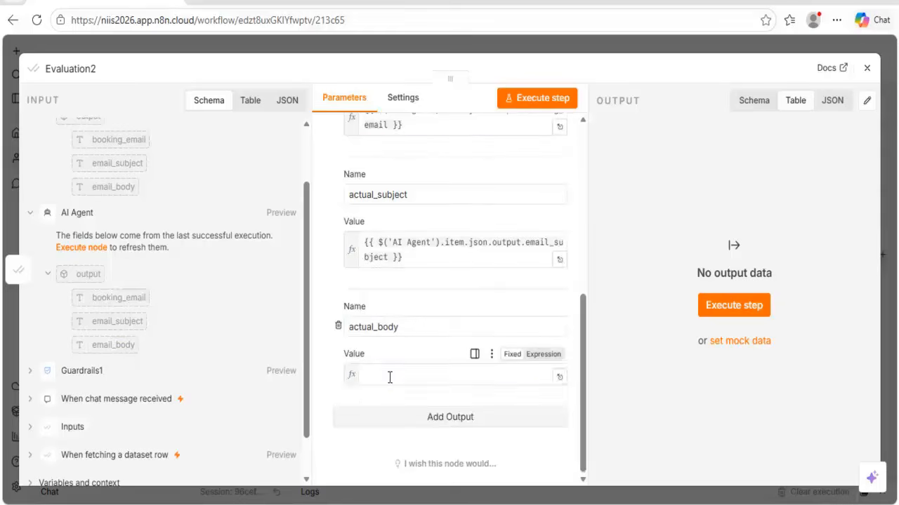
Review the mapped outputs and compare their names with the empty columns in the Flight_Eval_Dataset Google Sheet.
click(621, 256)
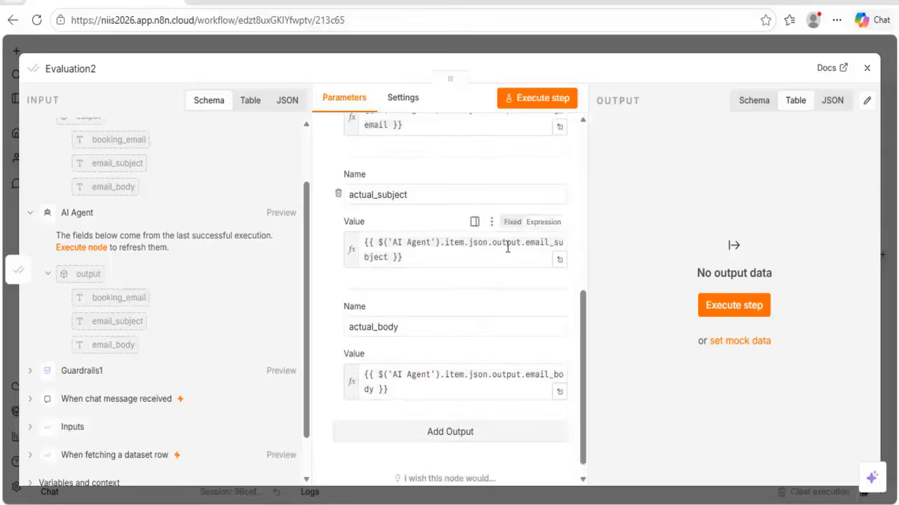
scroll(382, 202, up, 3)
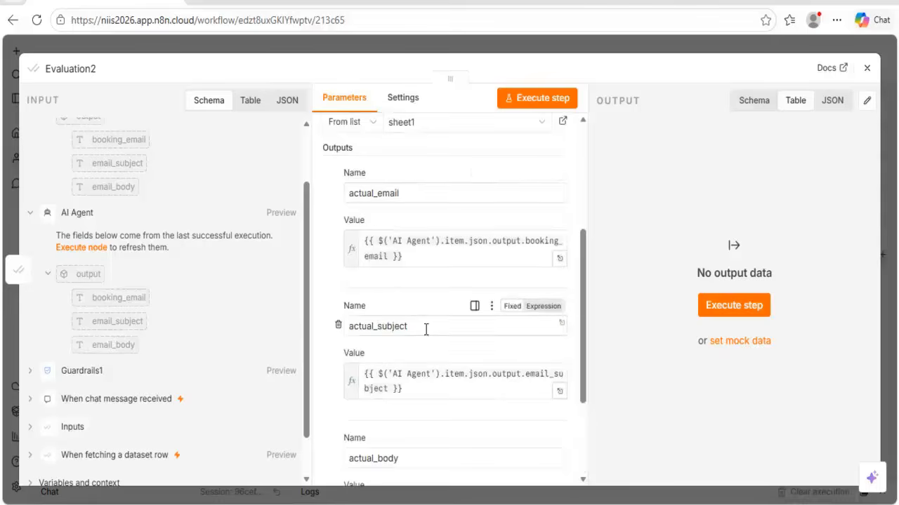
scroll(421, 337, down, 3)
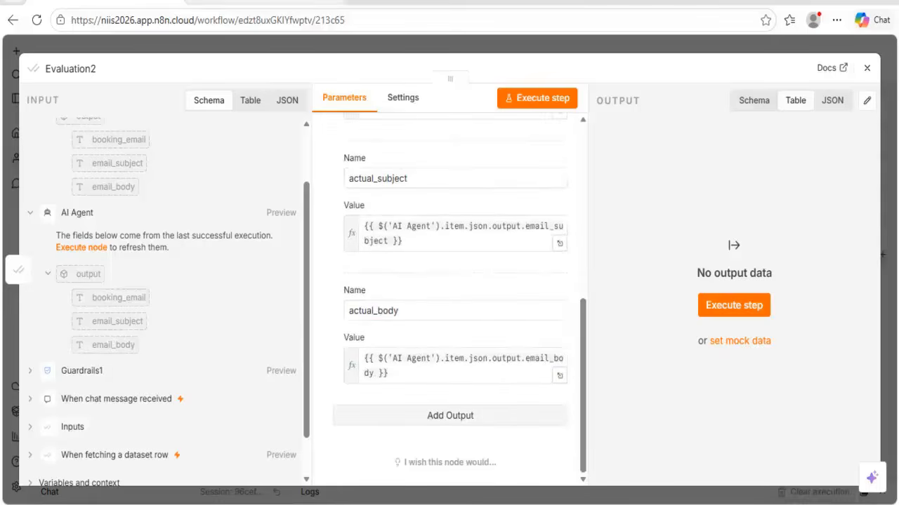
click(265, 2)
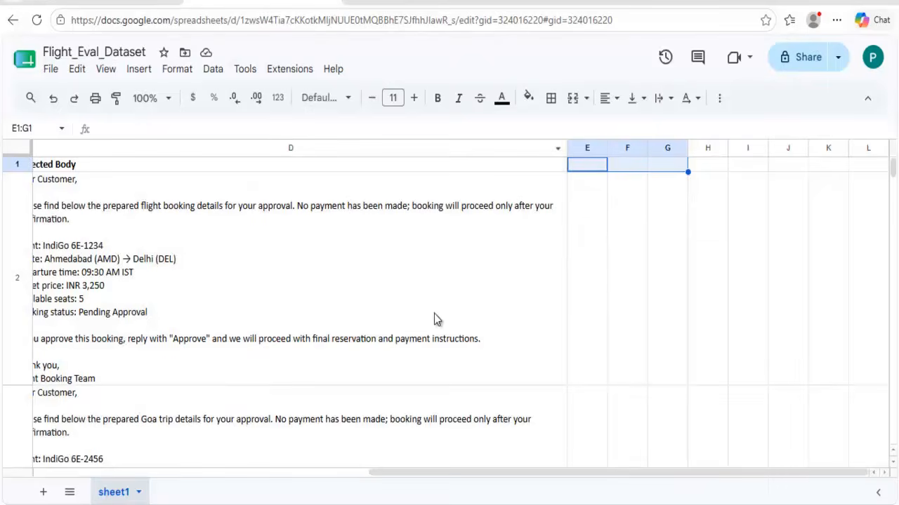
click(57, 3)
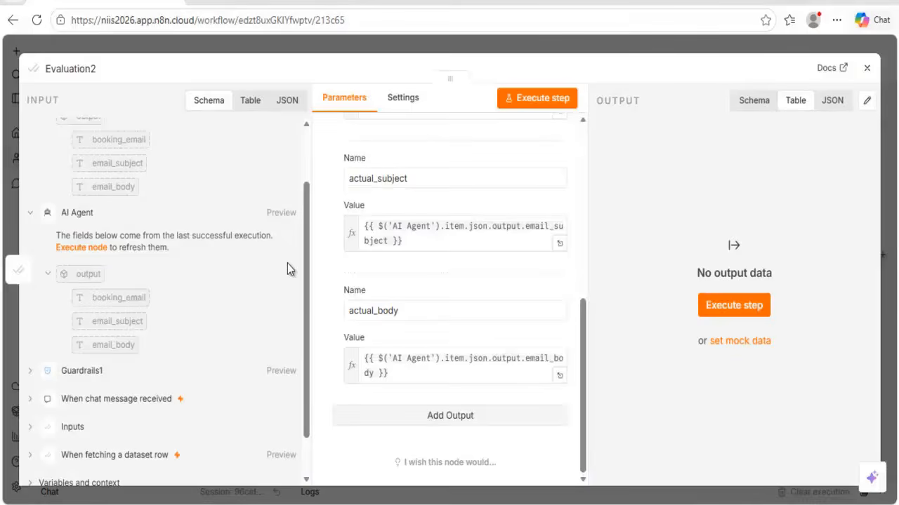
Close the Evaluation2 settings, reposition the node above Evaluation1, and connect its output to Evaluation1's input.
click(867, 68)
drag(754, 227, 655, 236)
drag(717, 237, 606, 343)
click(560, 326)
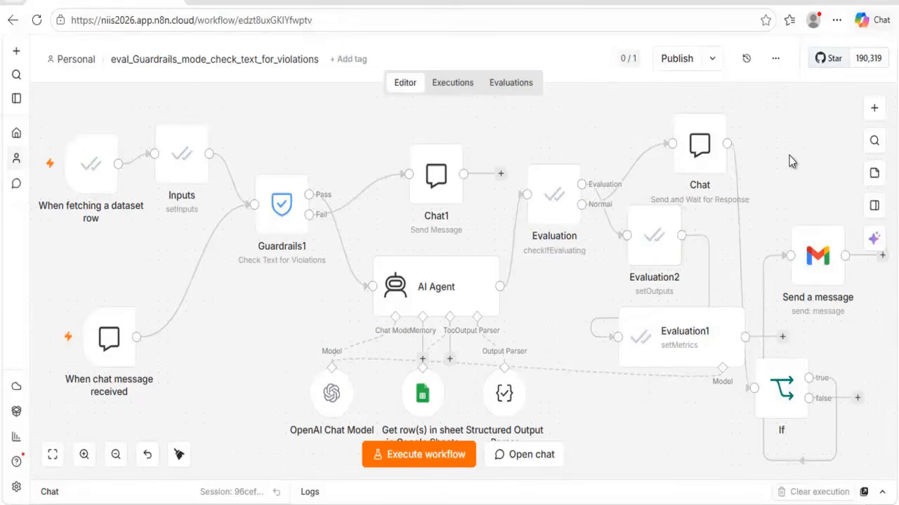
Run a new evaluation test on the workflow and review Run #3's outputs and metrics for each test case.
click(500, 84)
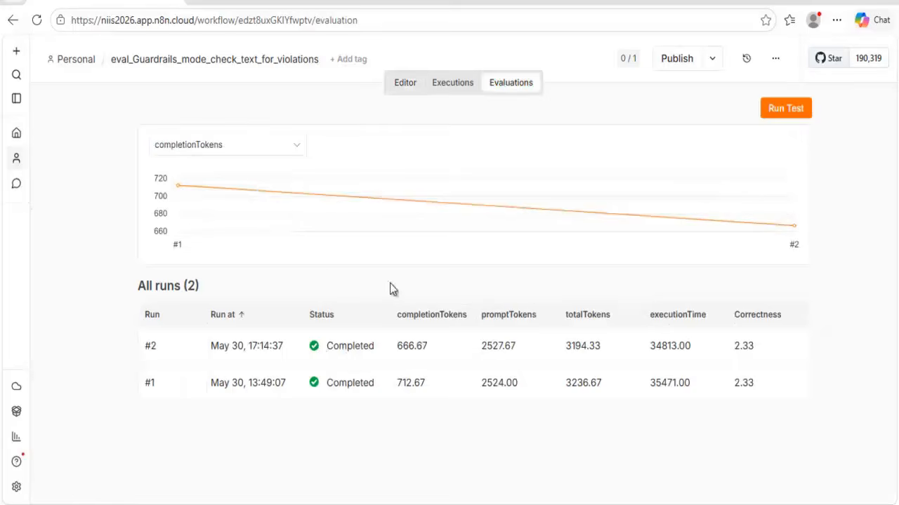
click(783, 118)
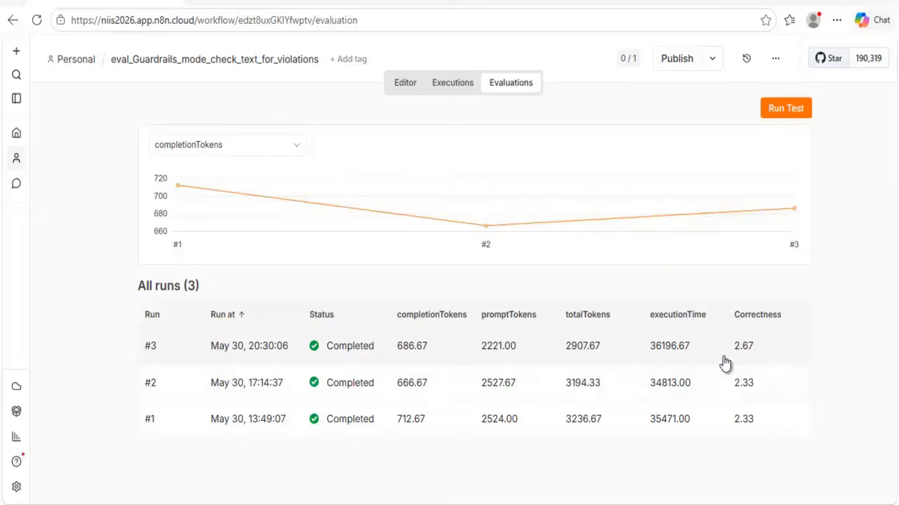
click(247, 357)
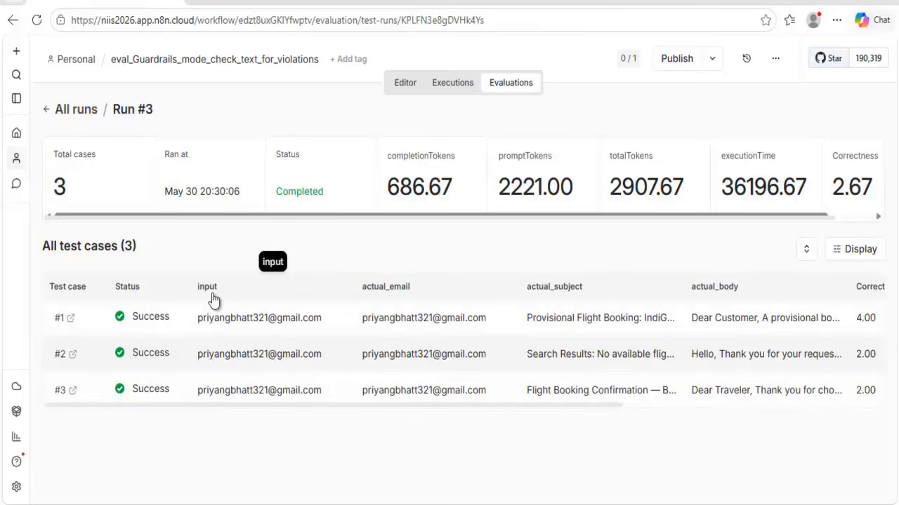
drag(536, 407, 642, 411)
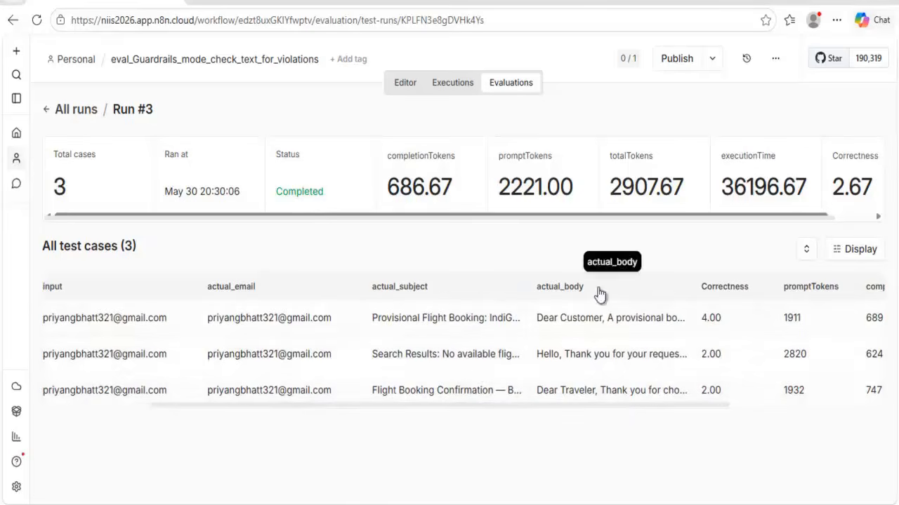
scroll(576, 420, left, 5)
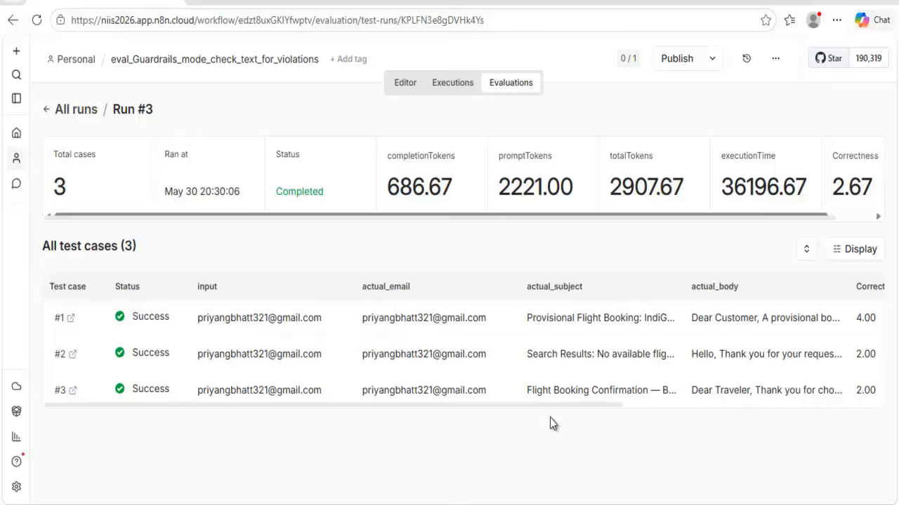
scroll(554, 415, right, 5)
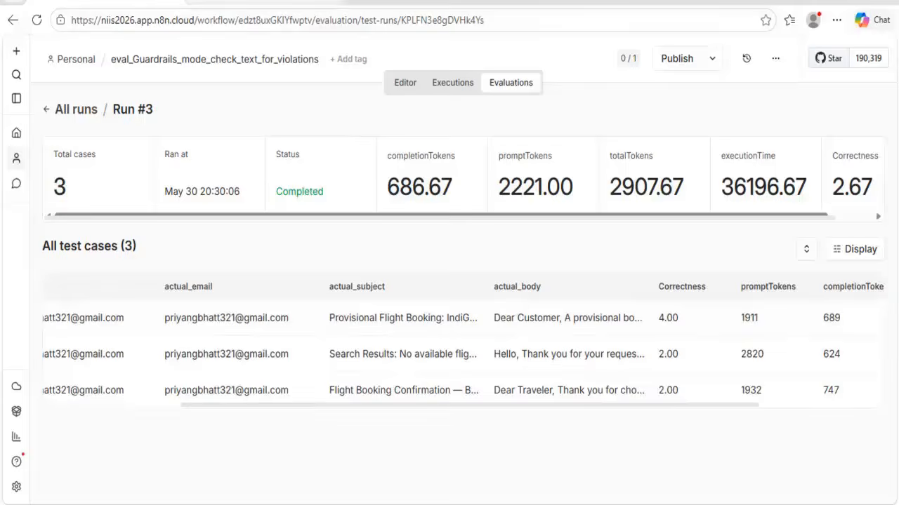
In the Flight_Eval_Dataset Google Sheet, widen the actual_email, actual_subject and actual_body columns and check the outputs written for each row.
click(270, 2)
drag(398, 473, 484, 494)
drag(607, 148, 636, 148)
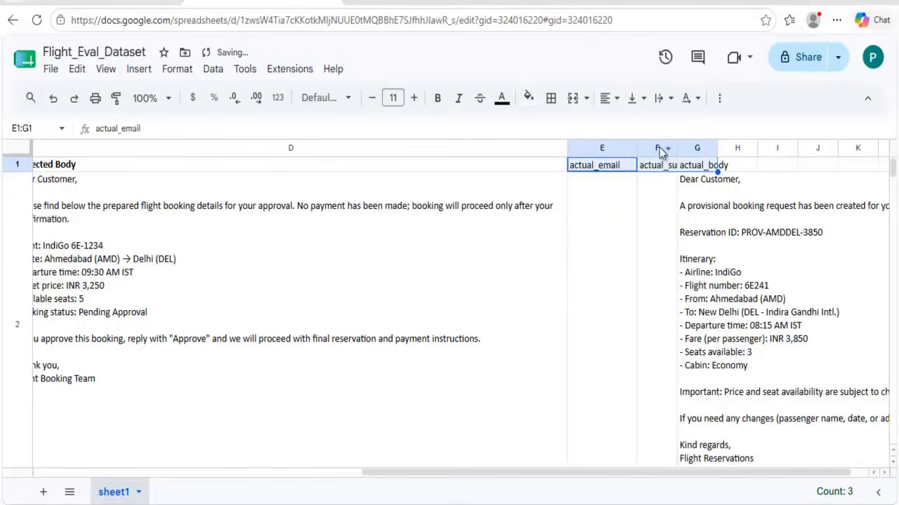
drag(717, 147, 823, 153)
drag(742, 477, 768, 478)
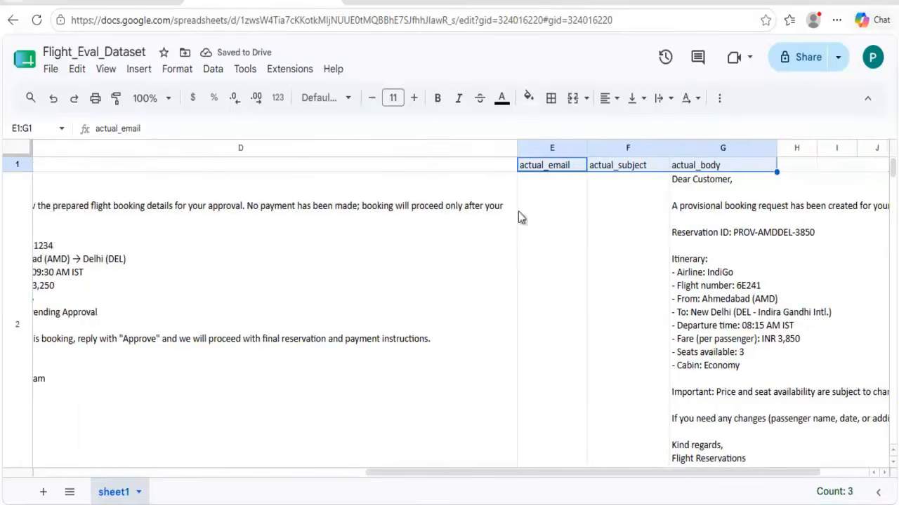
scroll(700, 260, down, 10)
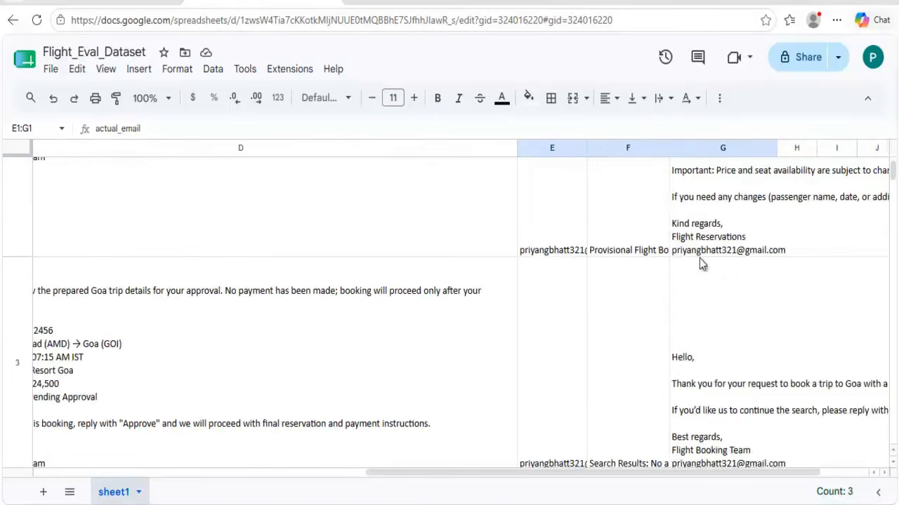
scroll(700, 261, up, 5)
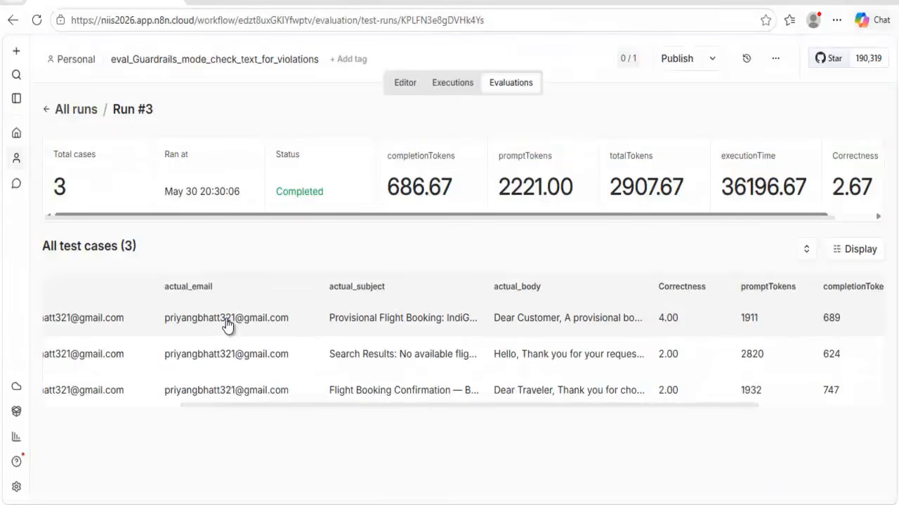
Back in n8n, expand Run #3's test case rows to read the full subjects and bodies, and return to the workflow editor.
click(228, 324)
scroll(355, 391, down, 3)
scroll(432, 453, up, 3)
scroll(433, 452, down, 3)
scroll(457, 372, up, 3)
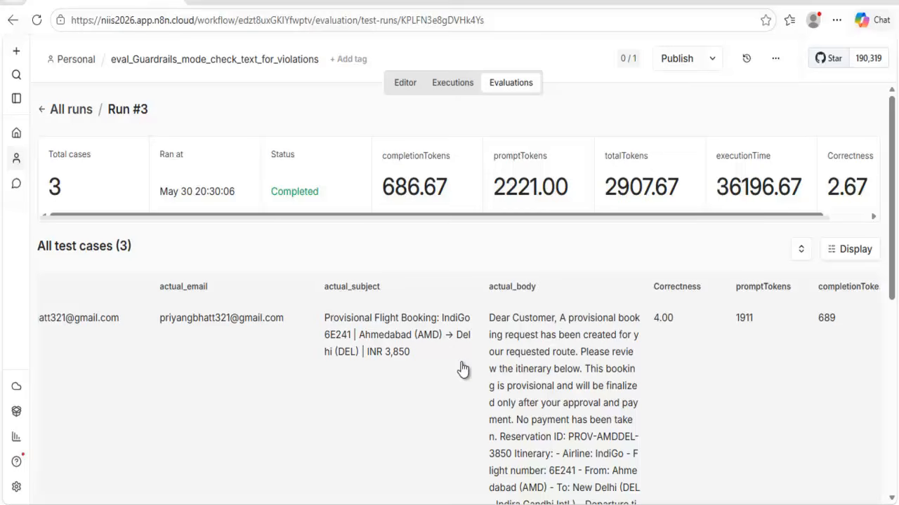
click(511, 87)
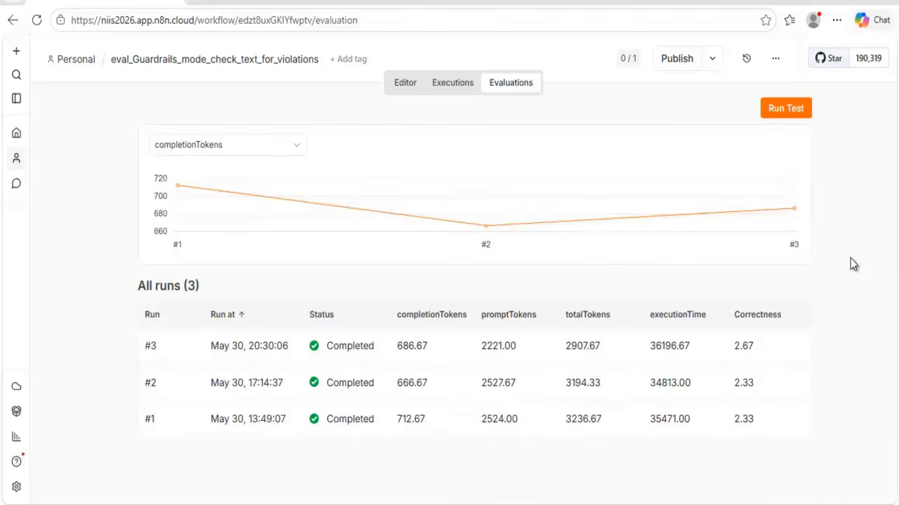
click(399, 83)
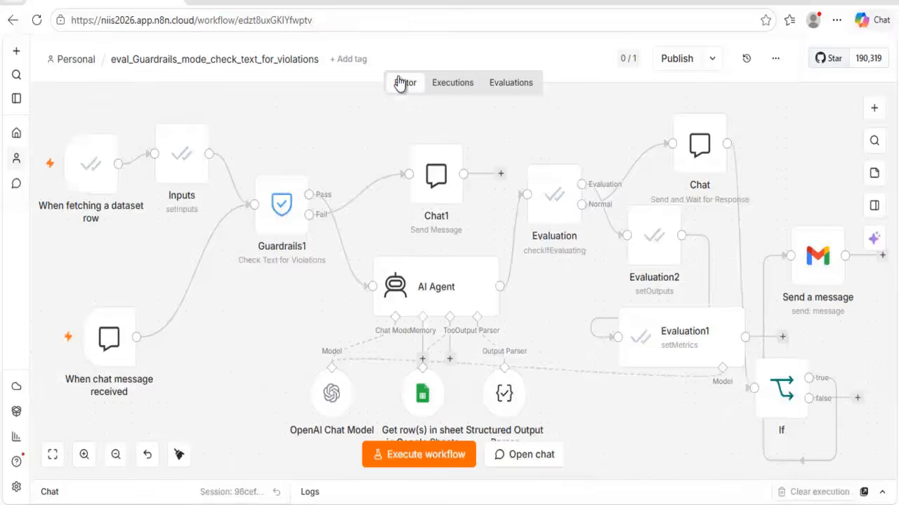